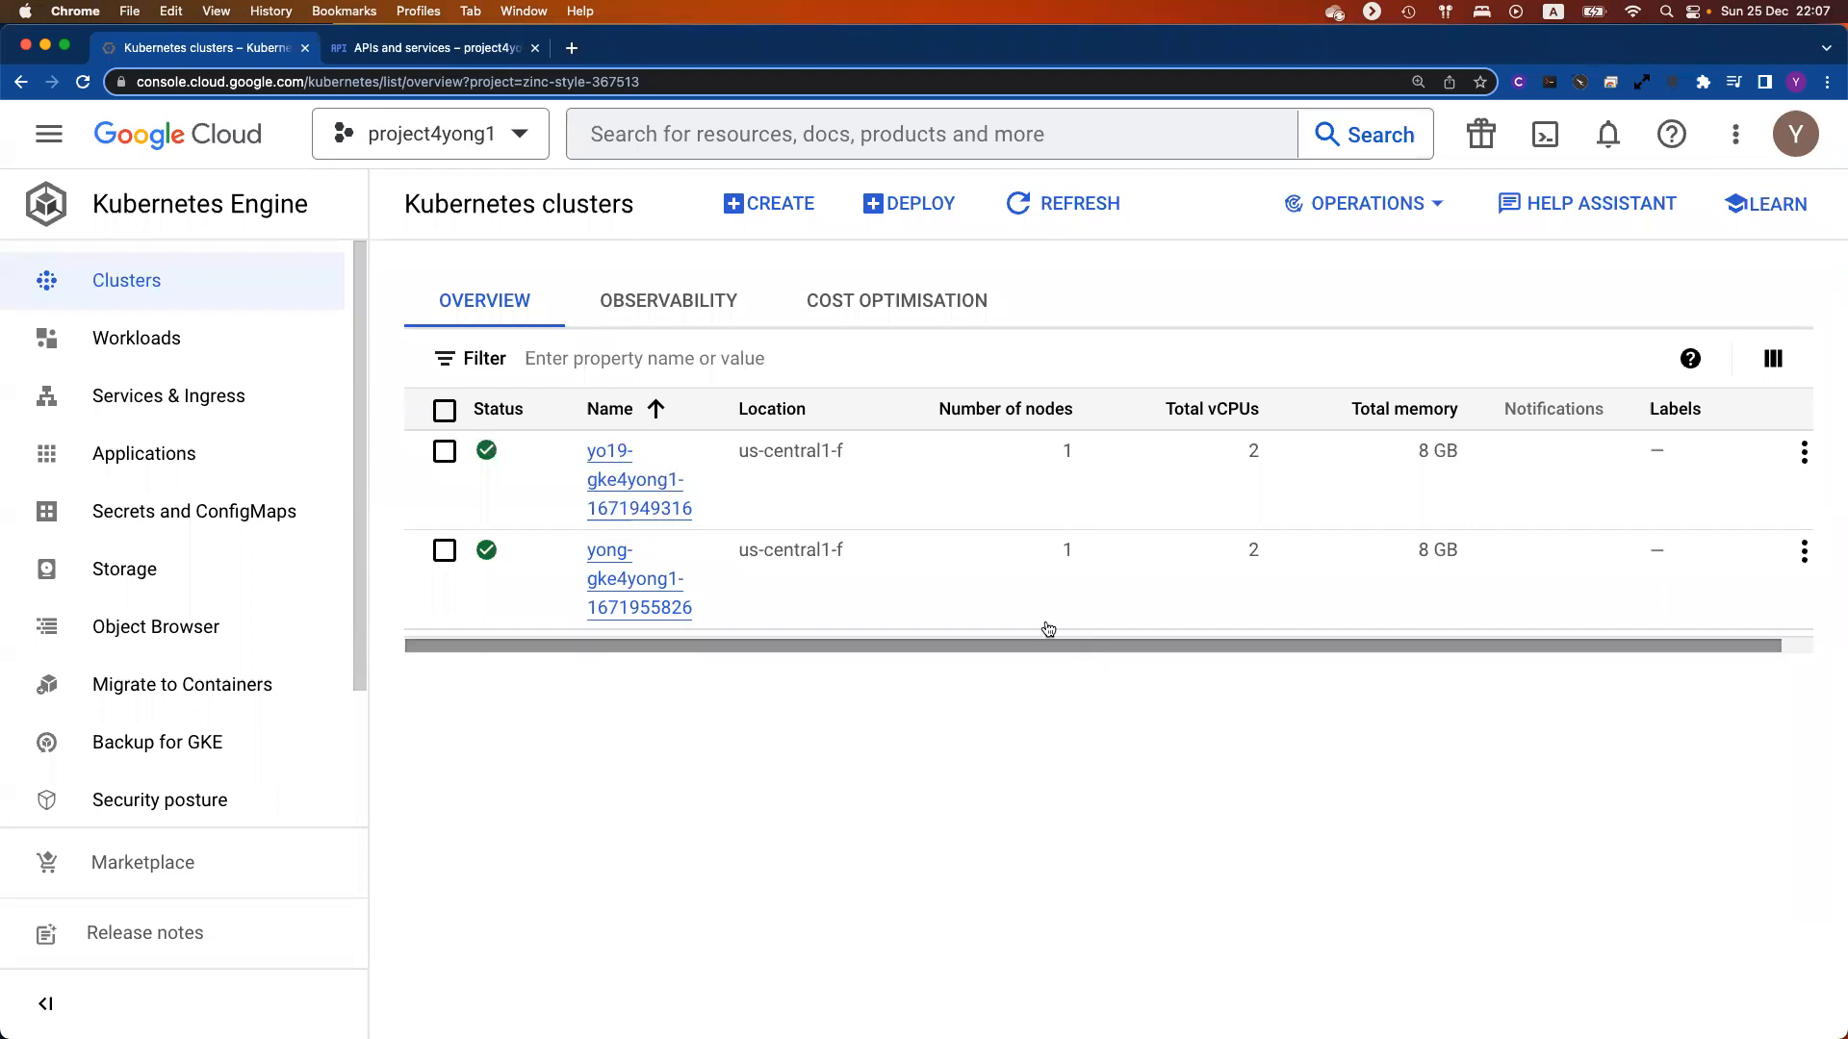
left_click_drag(575, 466, 726, 517)
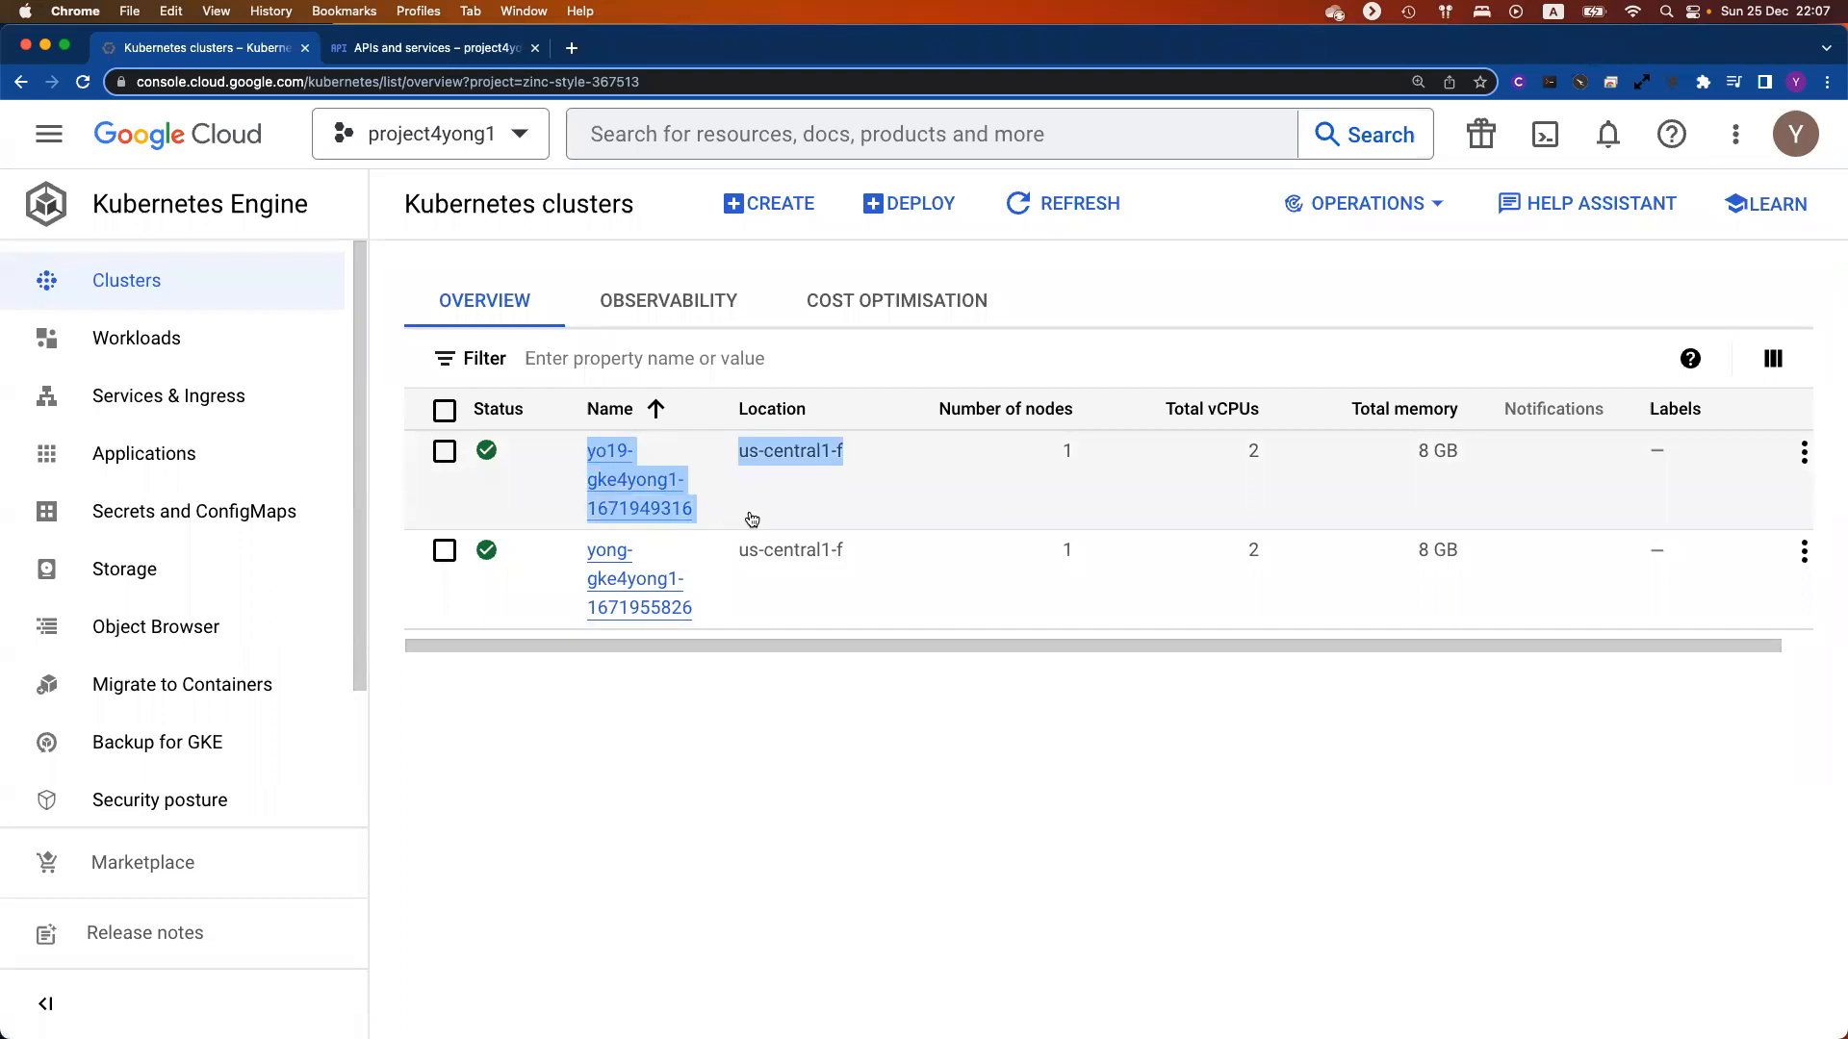
left_click(905, 729)
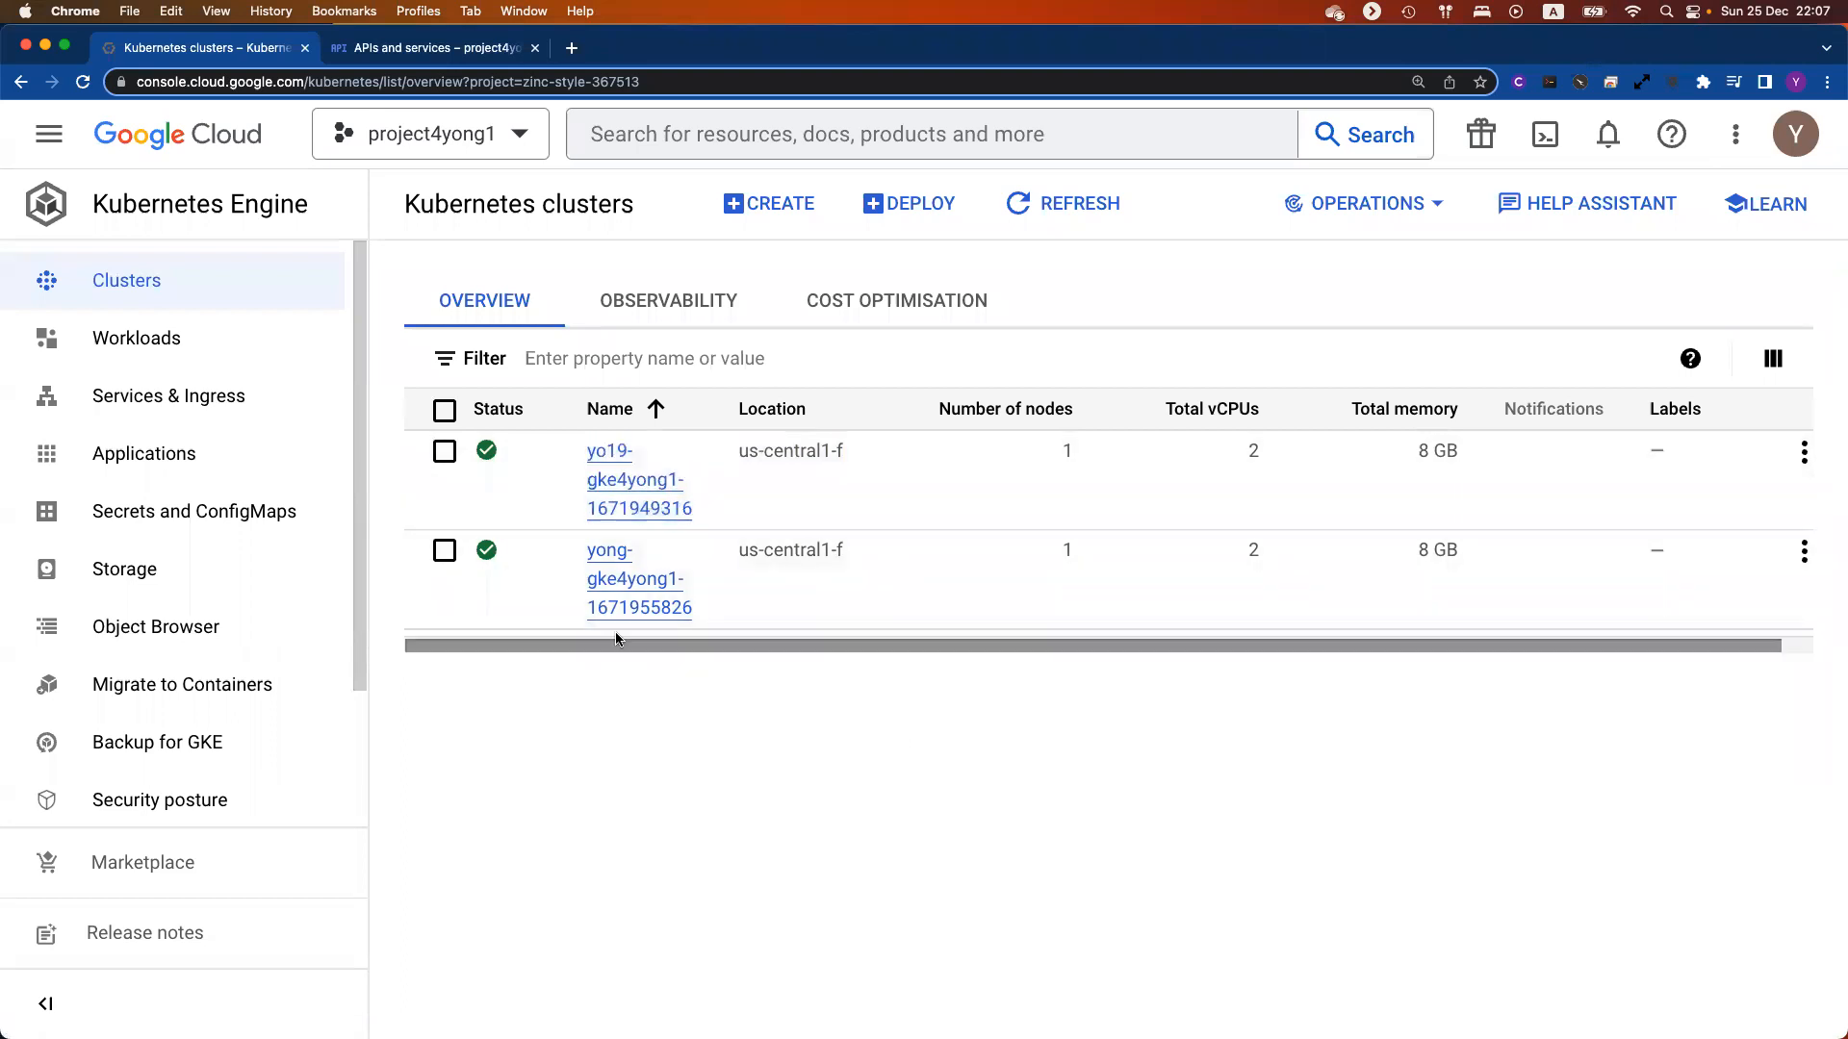
left_click_drag(575, 454, 734, 474)
left_click_drag(570, 565, 852, 626)
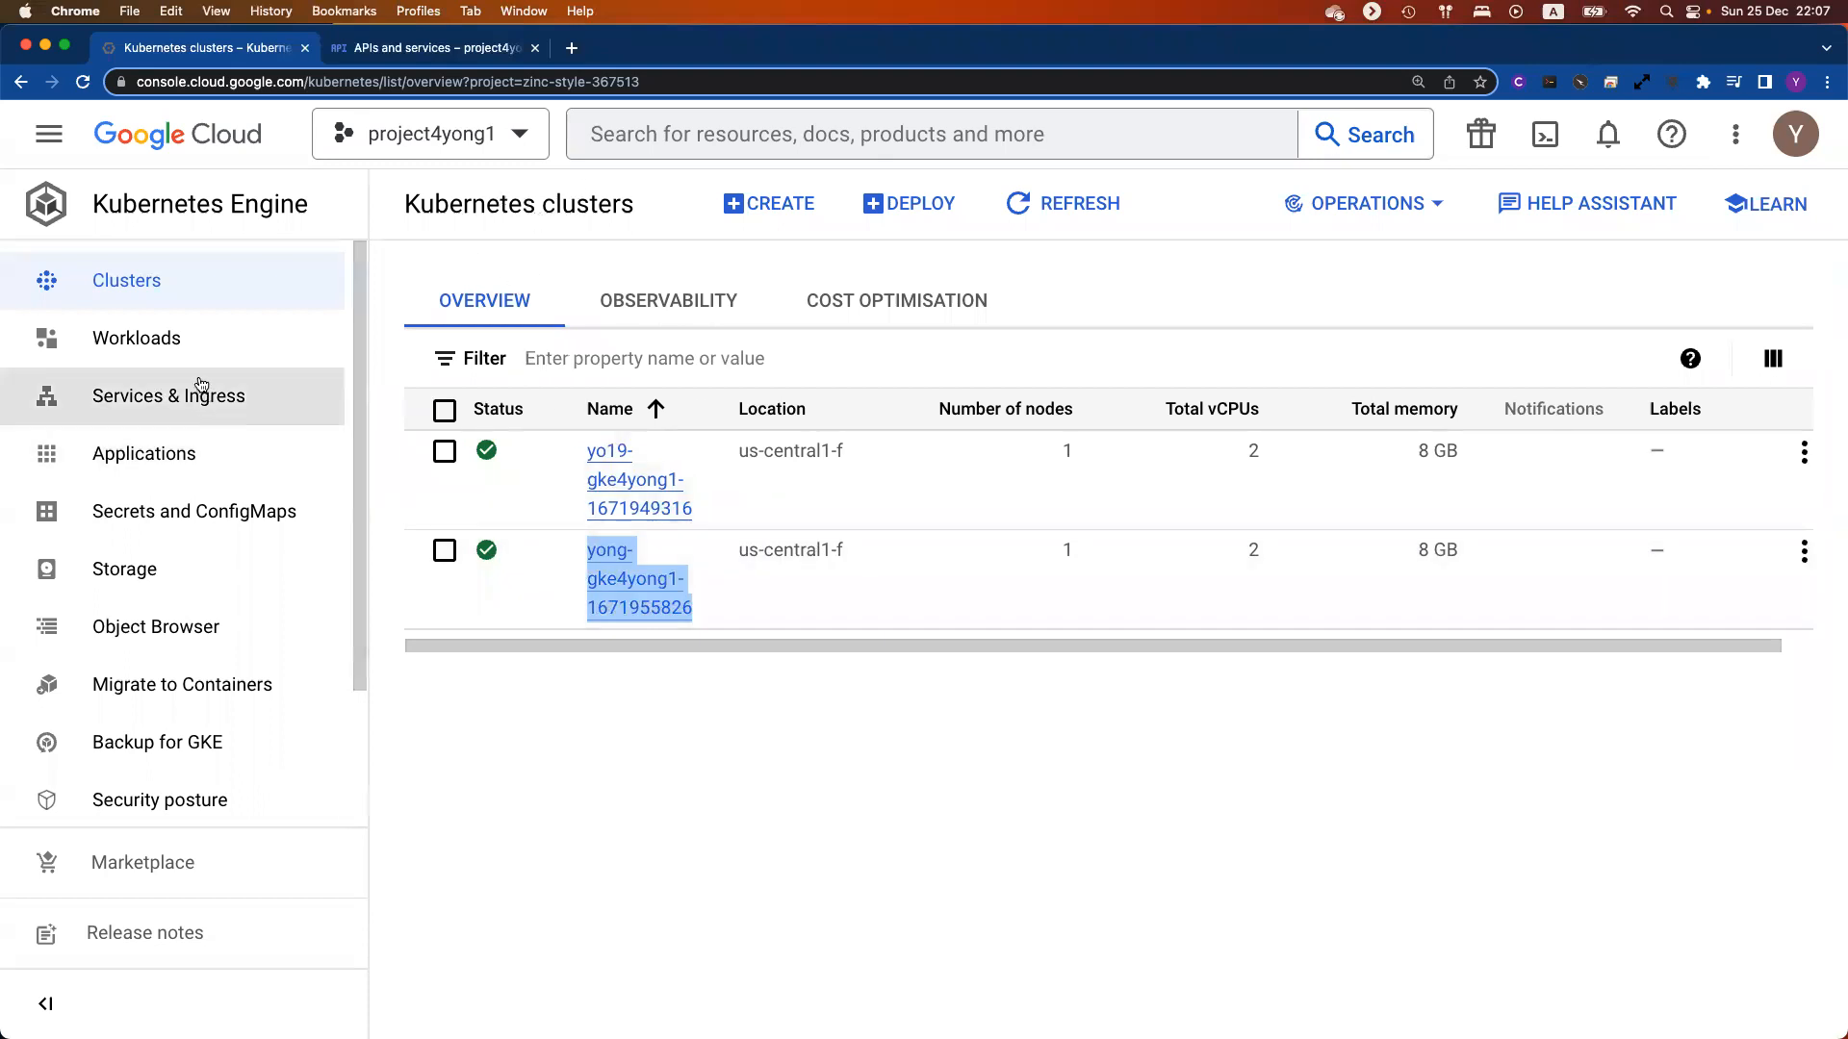
Step: Switch to the Cloud Shell session and change the working directory to gke-casa
left_click(446, 51)
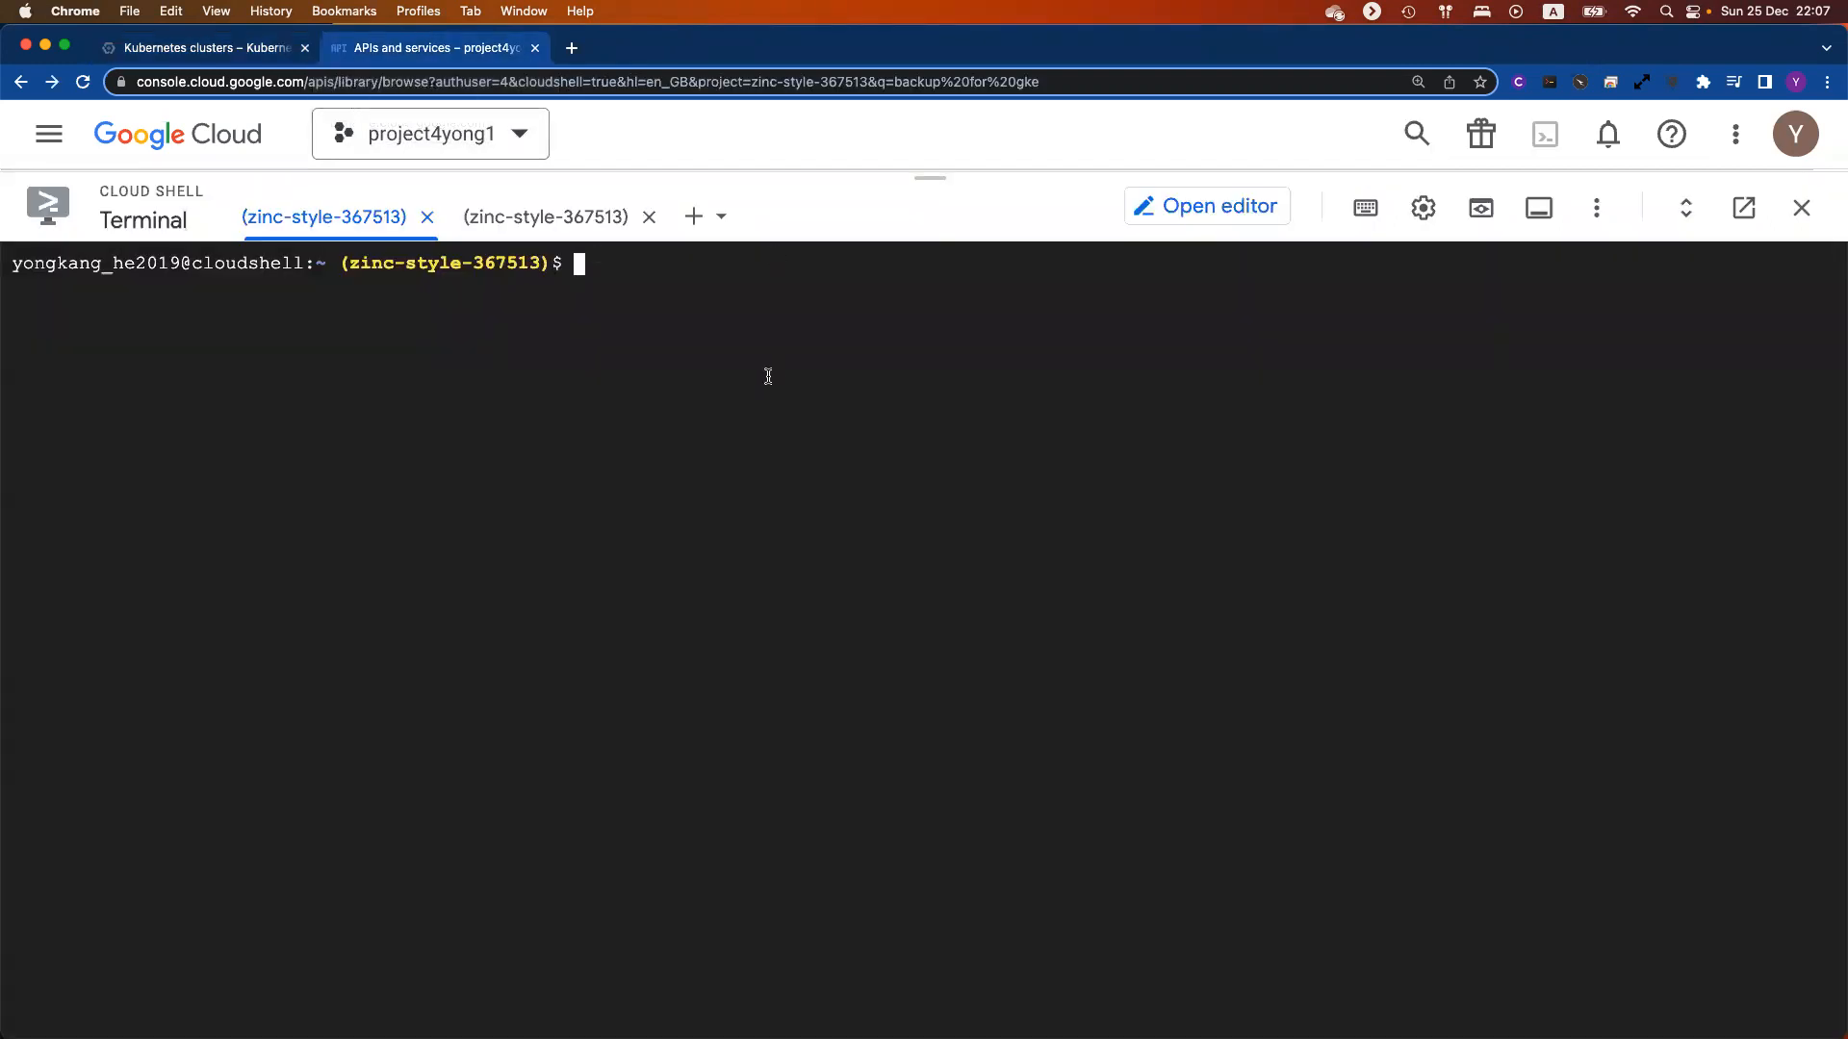
type("cd gke-casa")
key("Return")
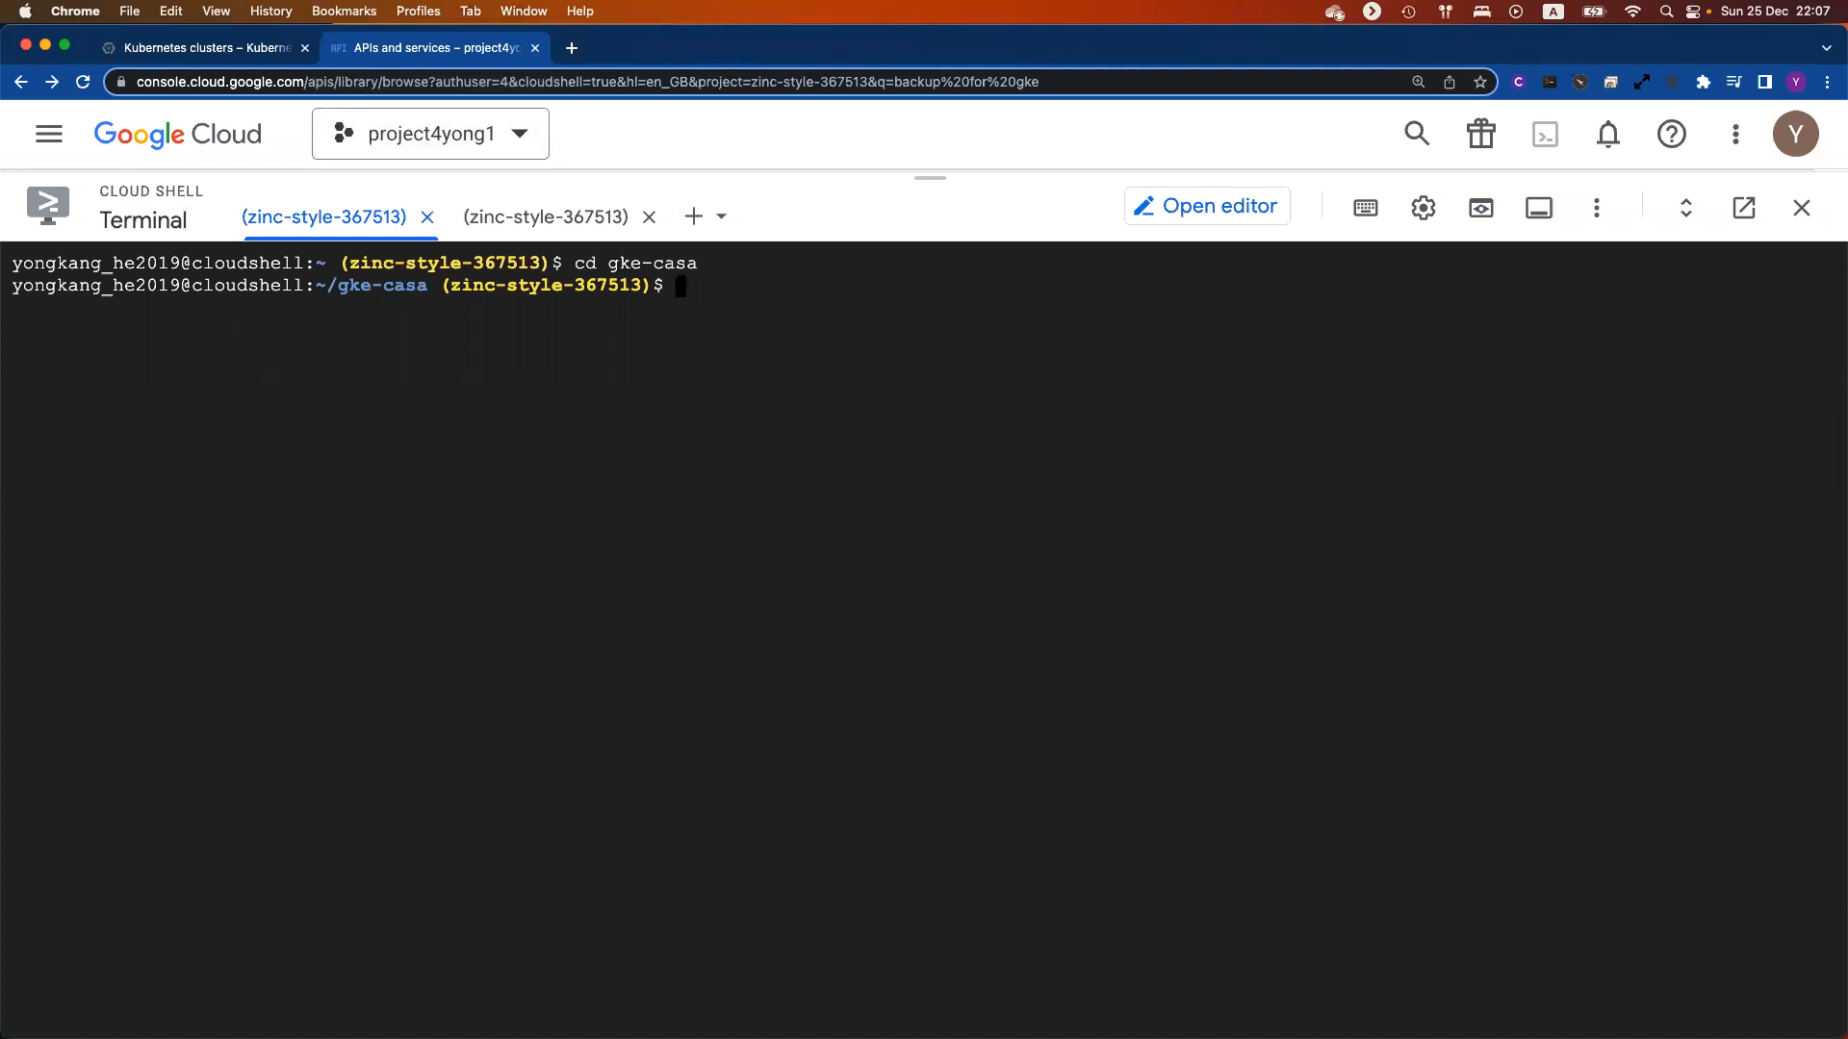
type("./gke-d")
key("Tab")
key("ctrl+c")
Step: List the nodes and namespaces of the cluster in Cloud Shell with "k get no" and "k get ns"
type("k get no")
key("Return")
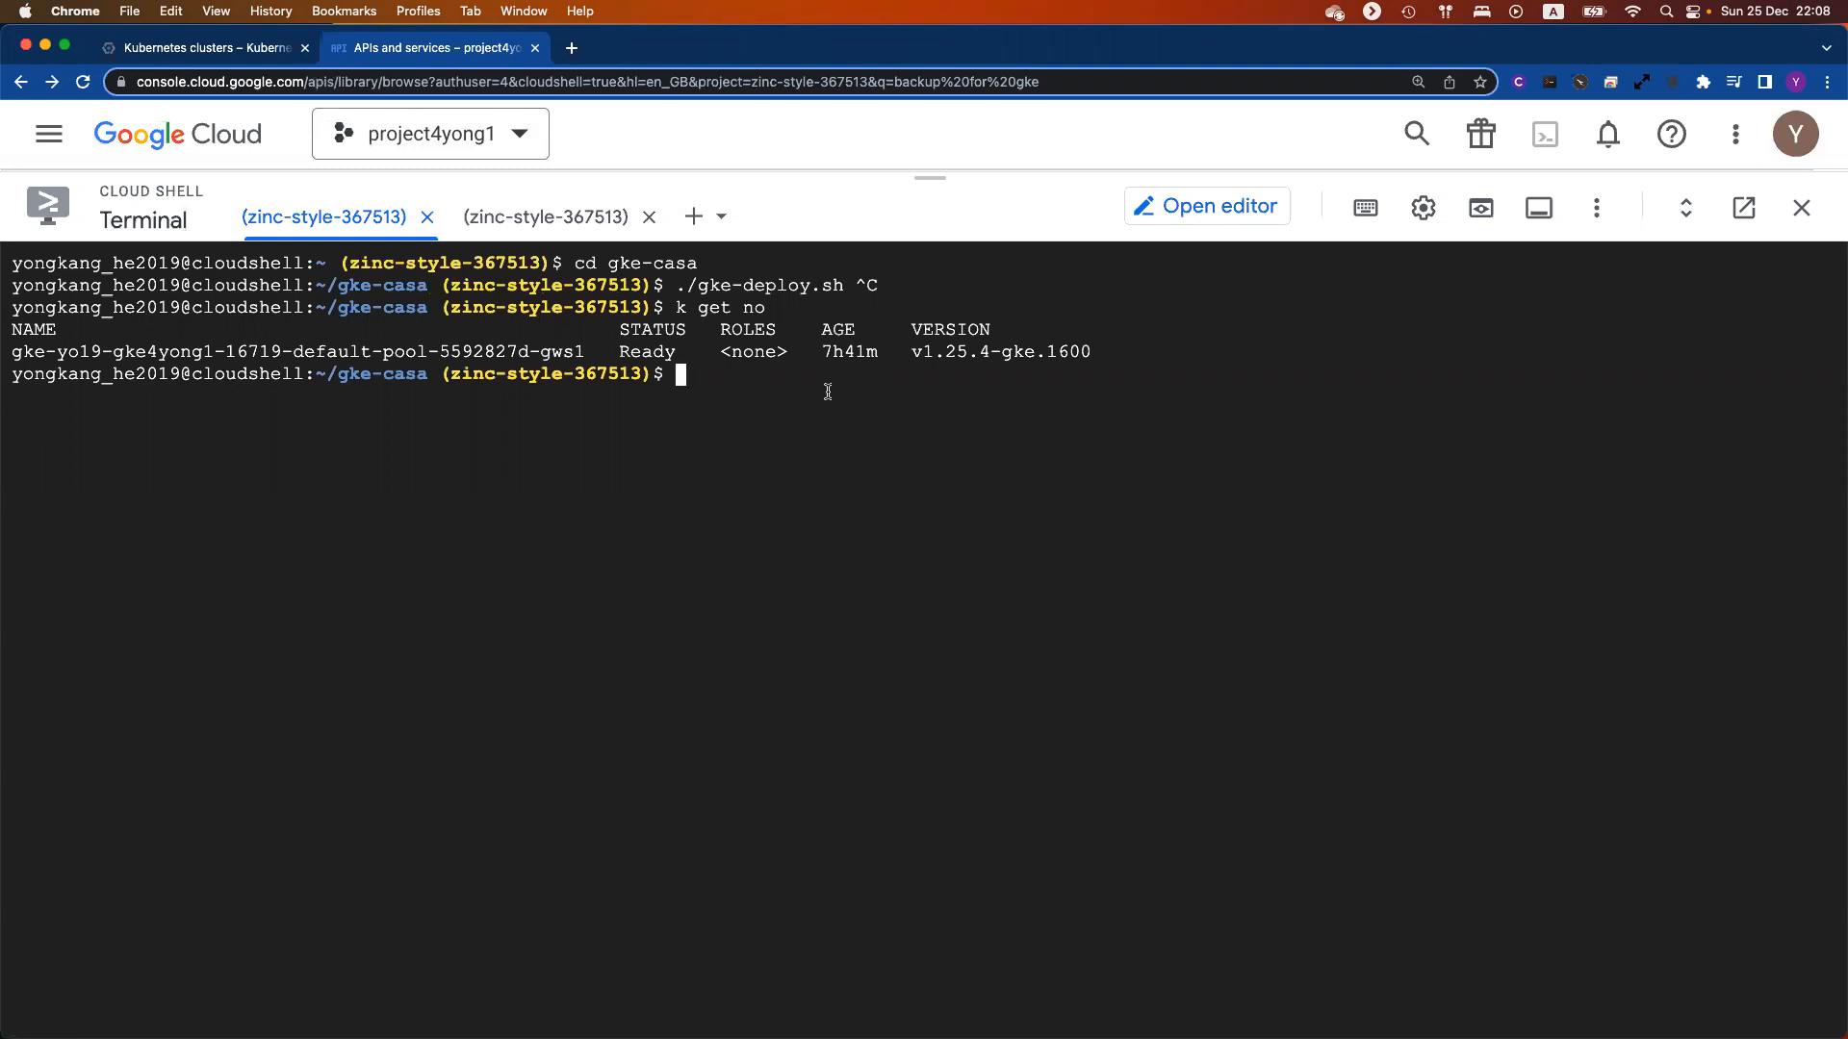
type("k get ns")
key("Return")
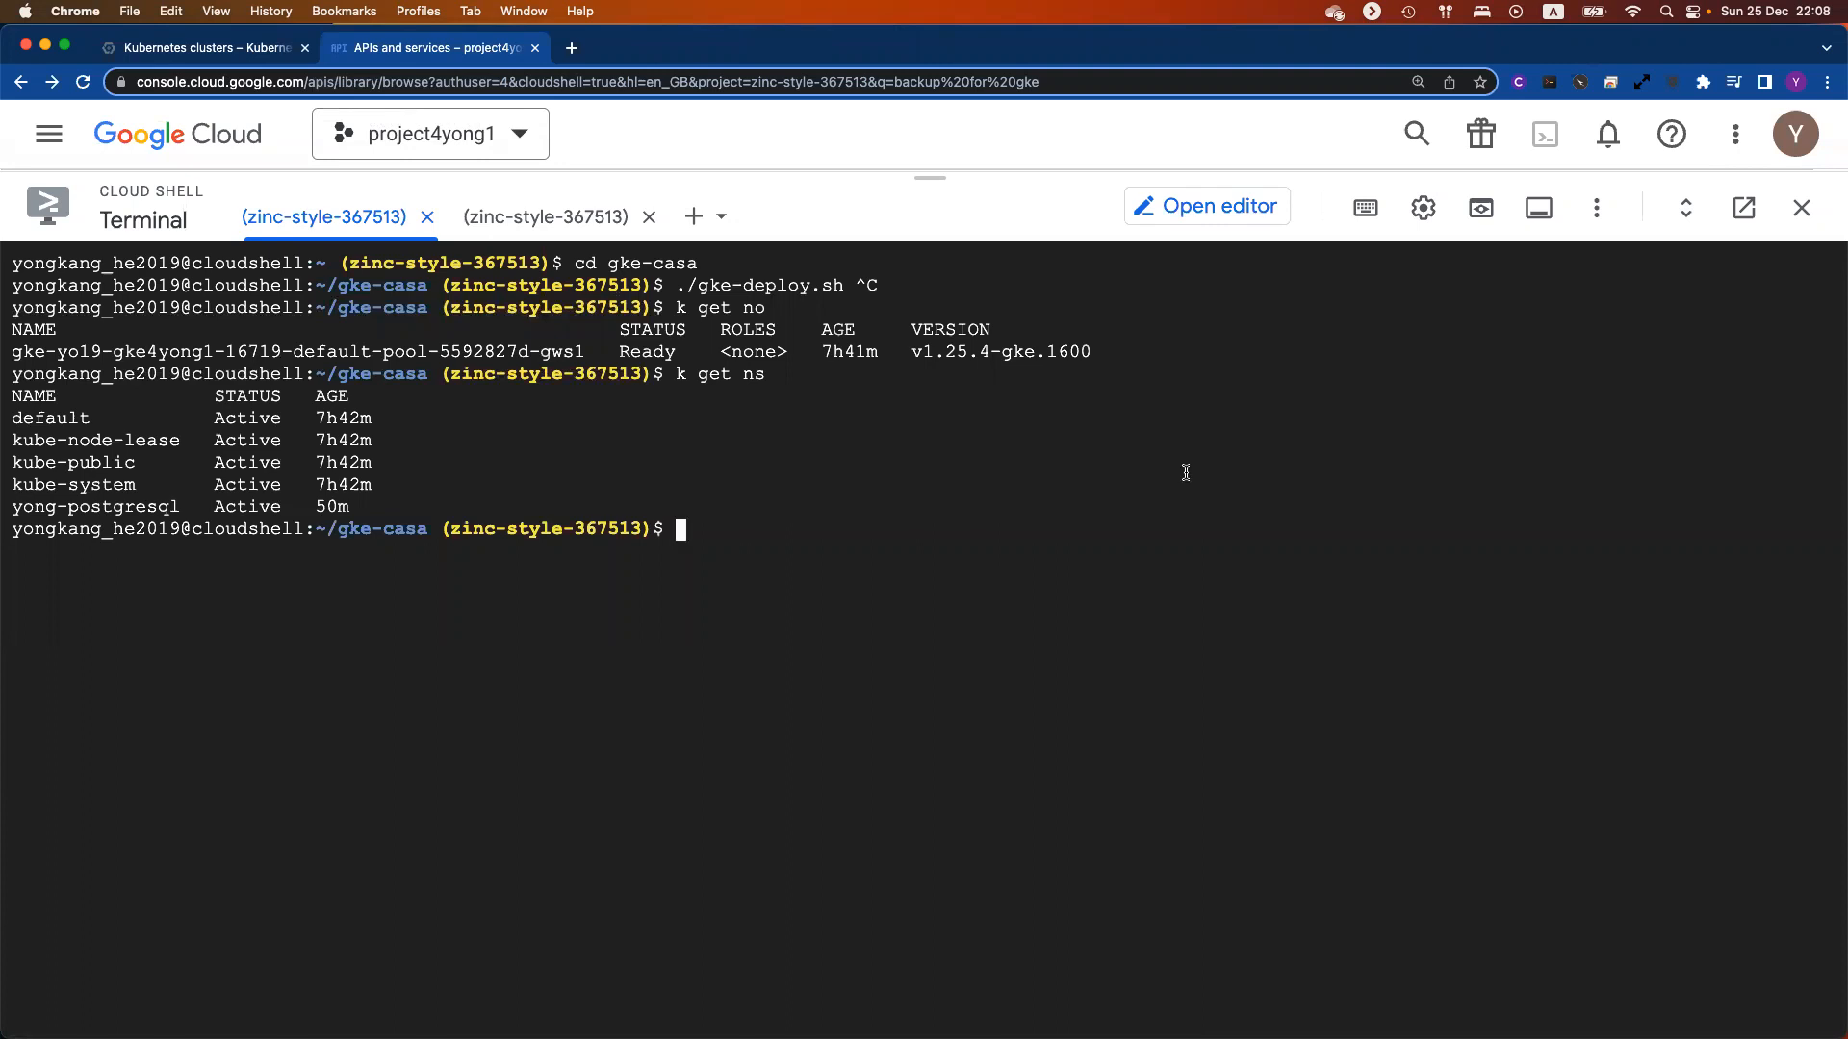
Step: Switch to the Visual Studio Code terminal and list the second cluster's nodes with "k get no" to check its name and version
key("ctrl+Right")
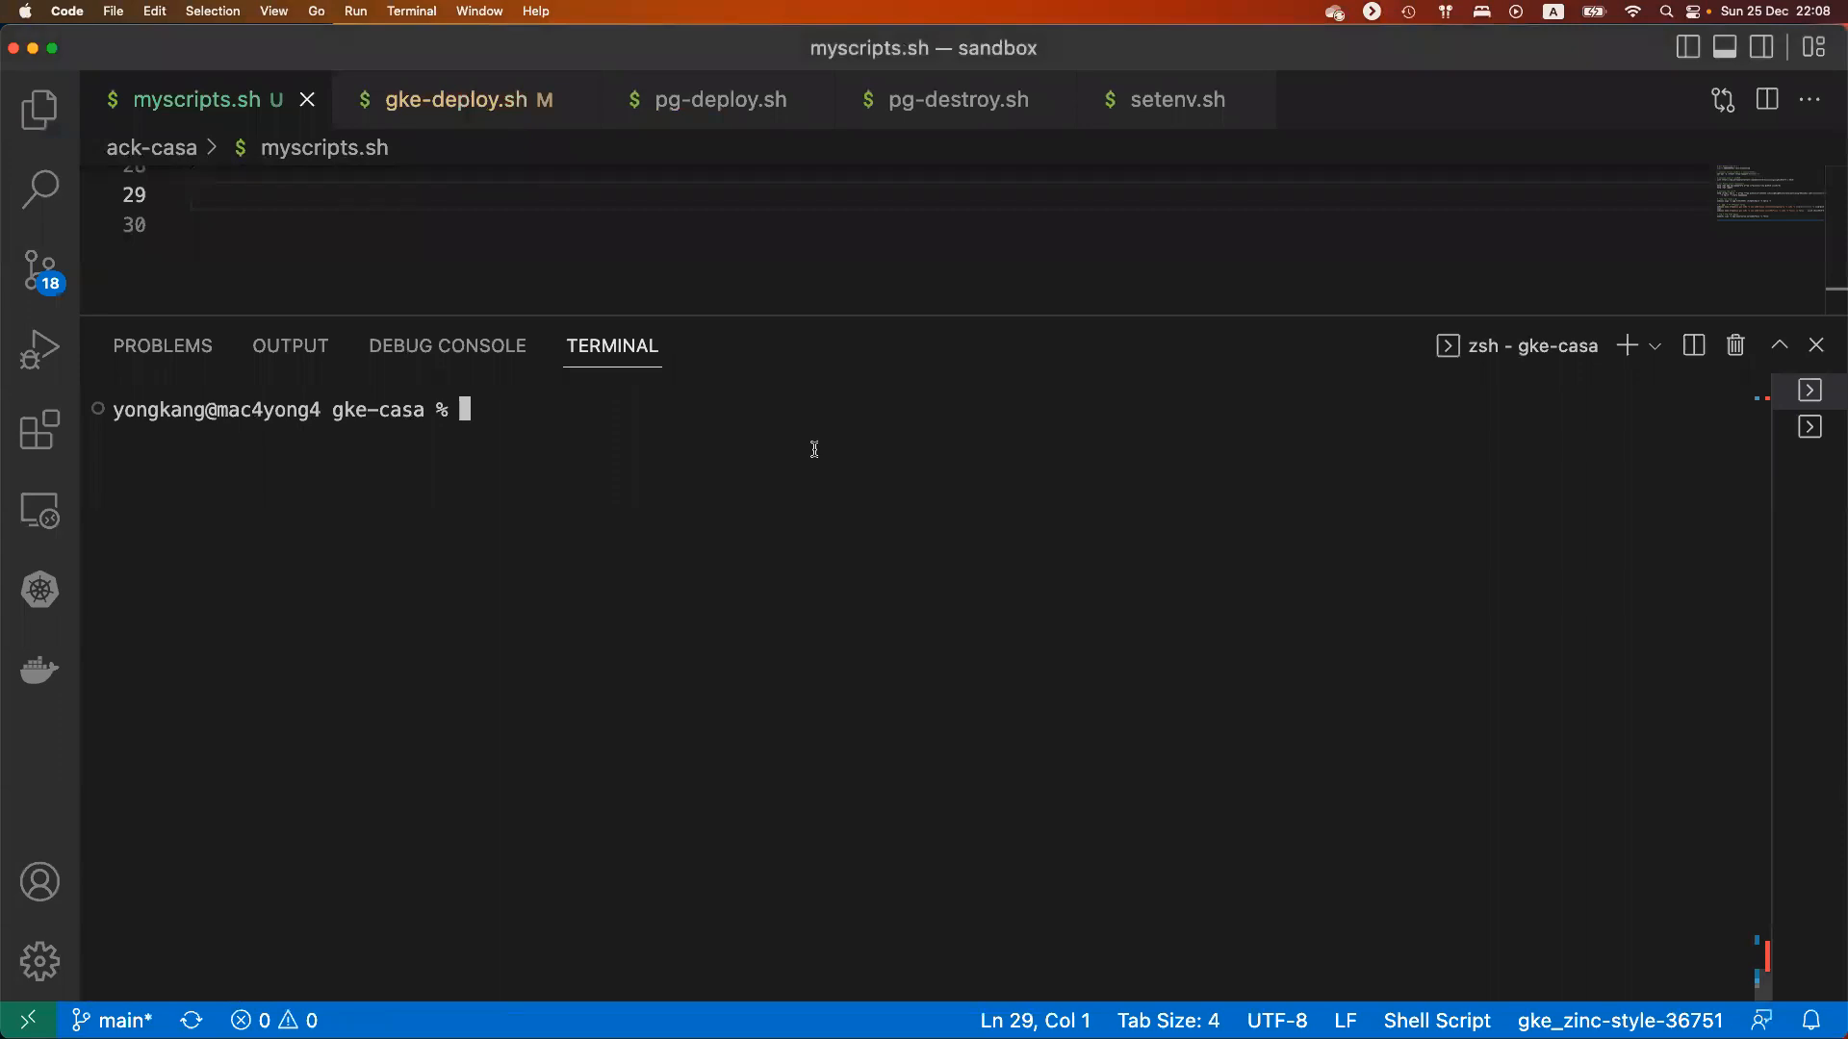
type("k get  no")
key("Return")
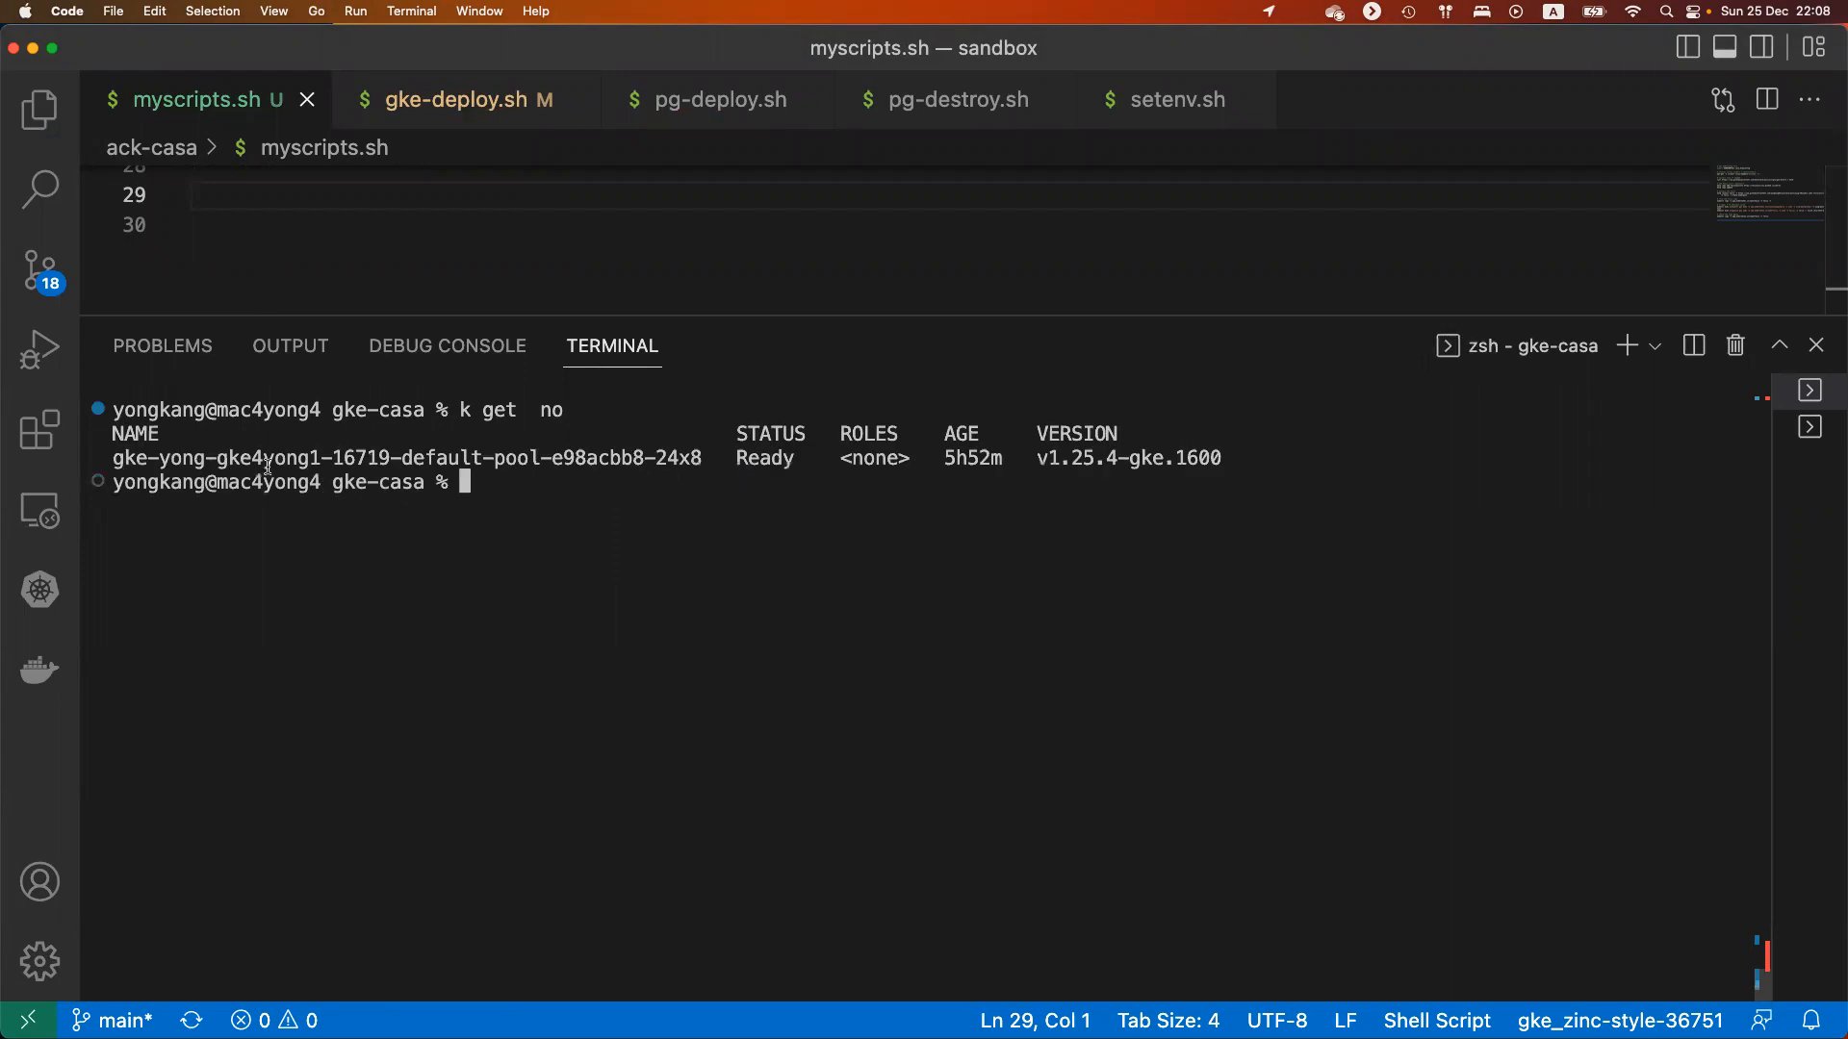
left_click_drag(161, 459, 206, 459)
left_click_drag(1038, 459, 1221, 460)
left_click(1103, 504)
Step: List the second cluster's namespaces with "k get ns" and watch pods across all namespaces with "k get po -A -w"
type("k get ns")
key("Return")
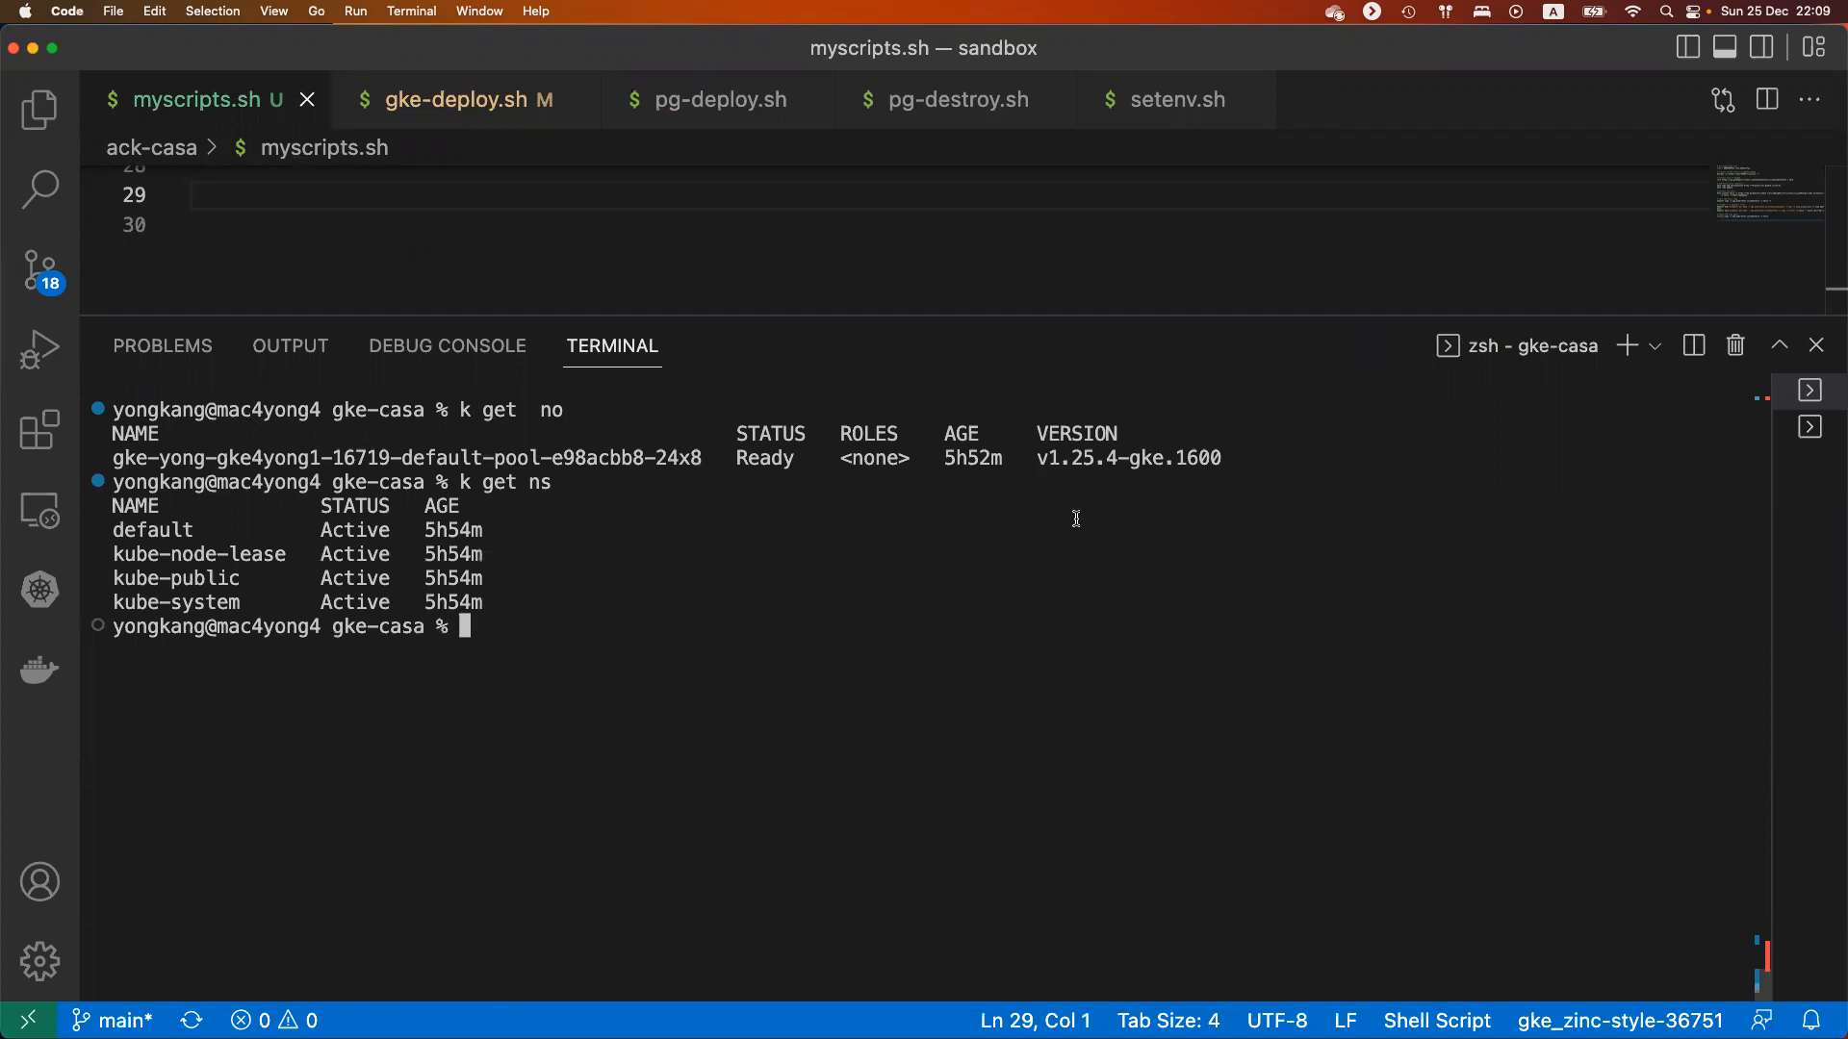
type("k get po -A -w")
key("Return")
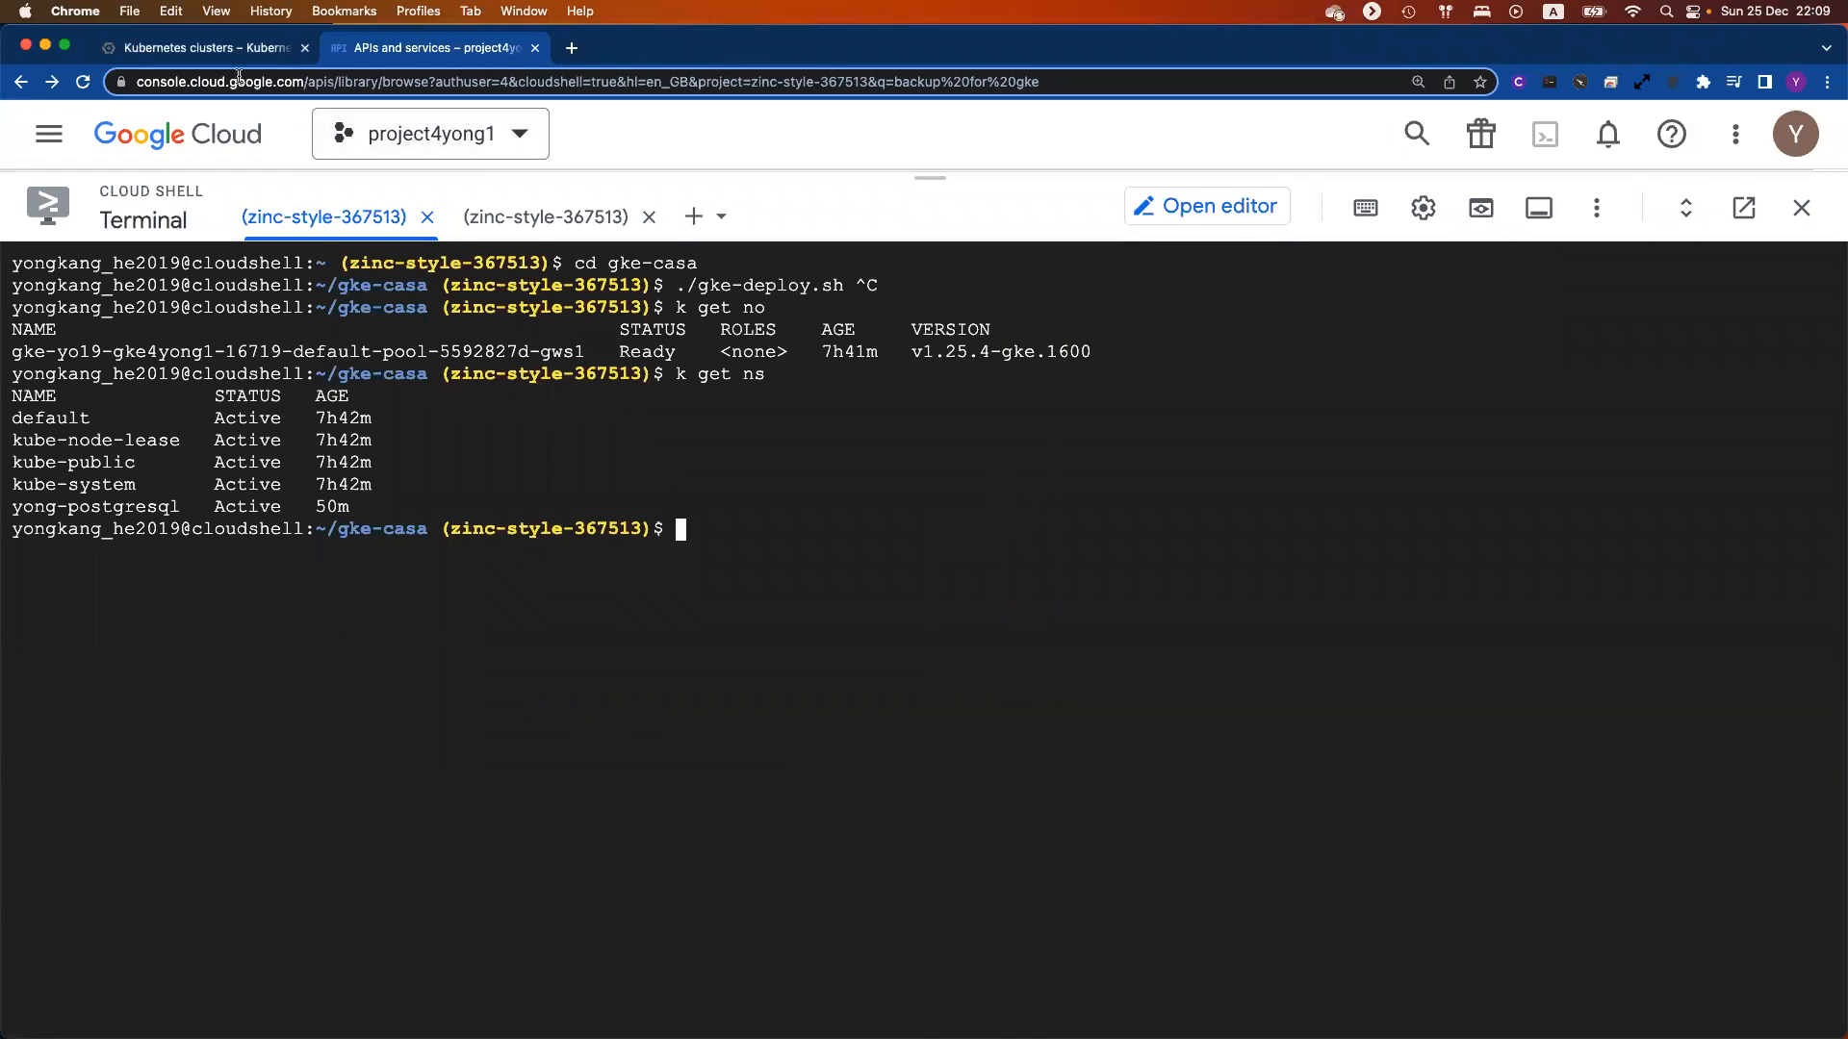
left_click(204, 53)
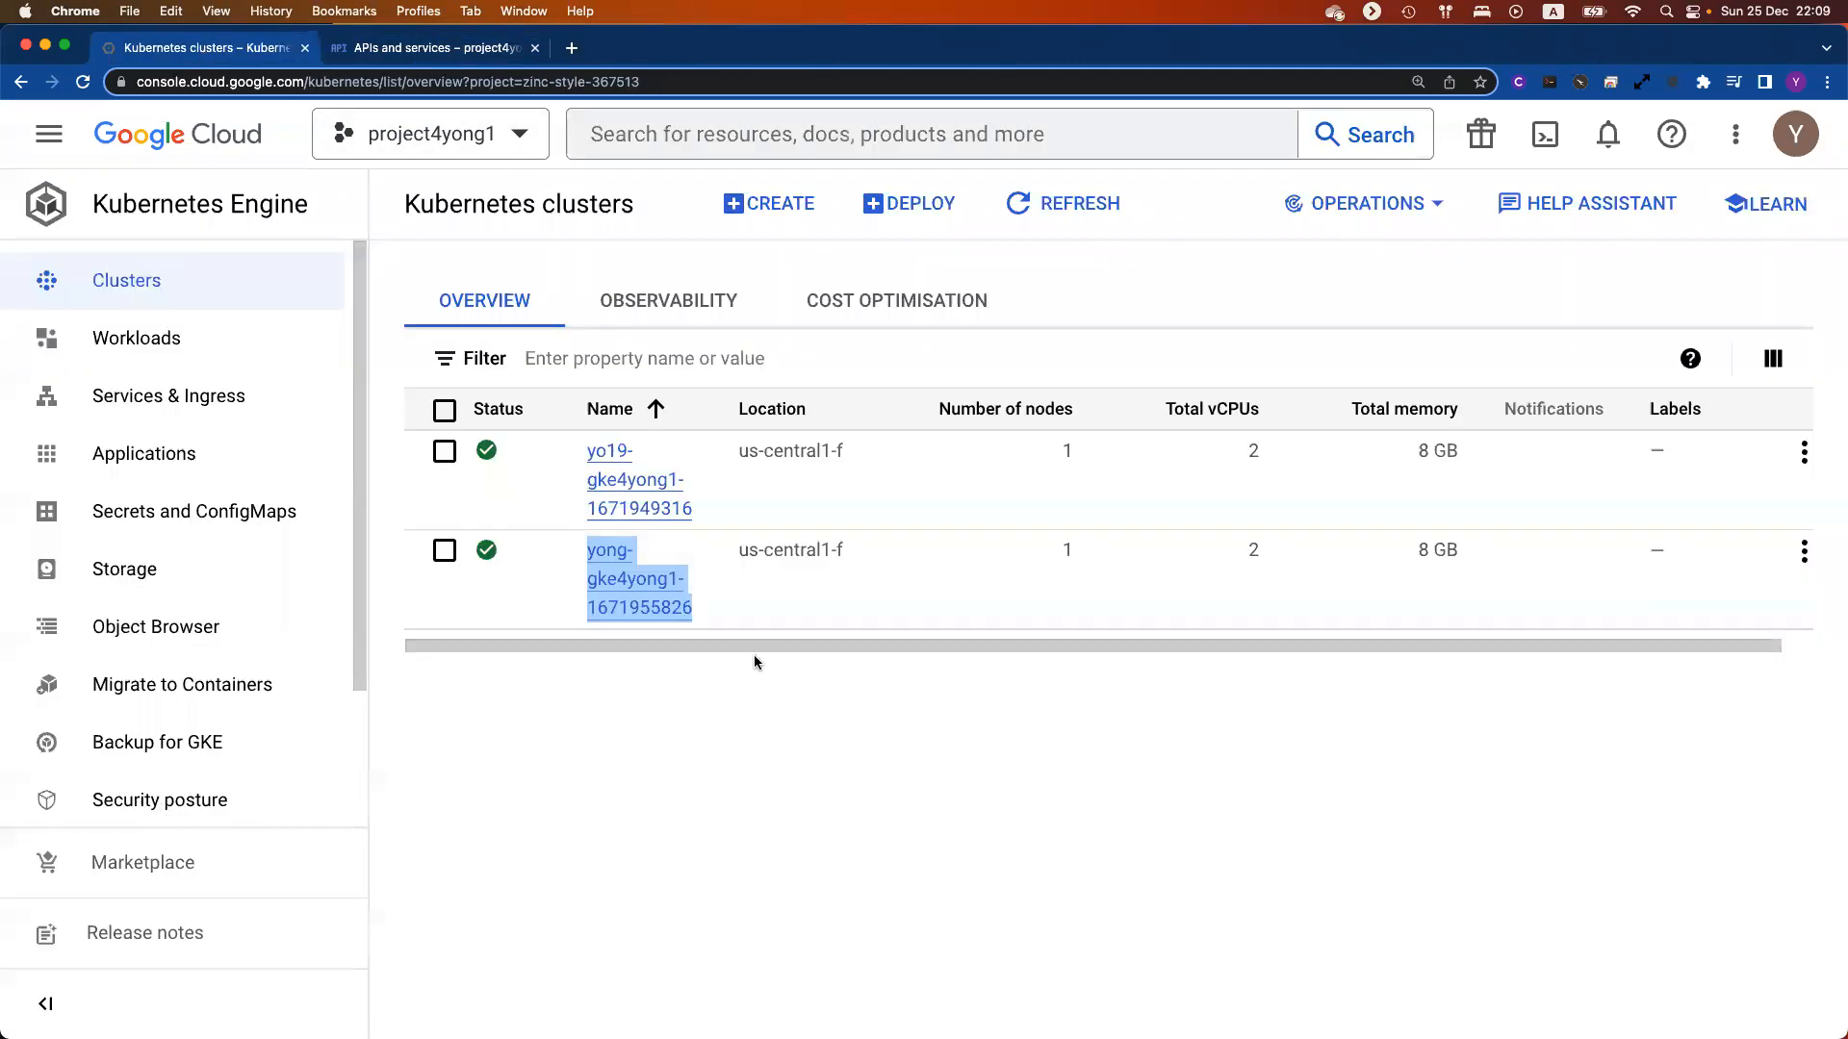
left_click(528, 765)
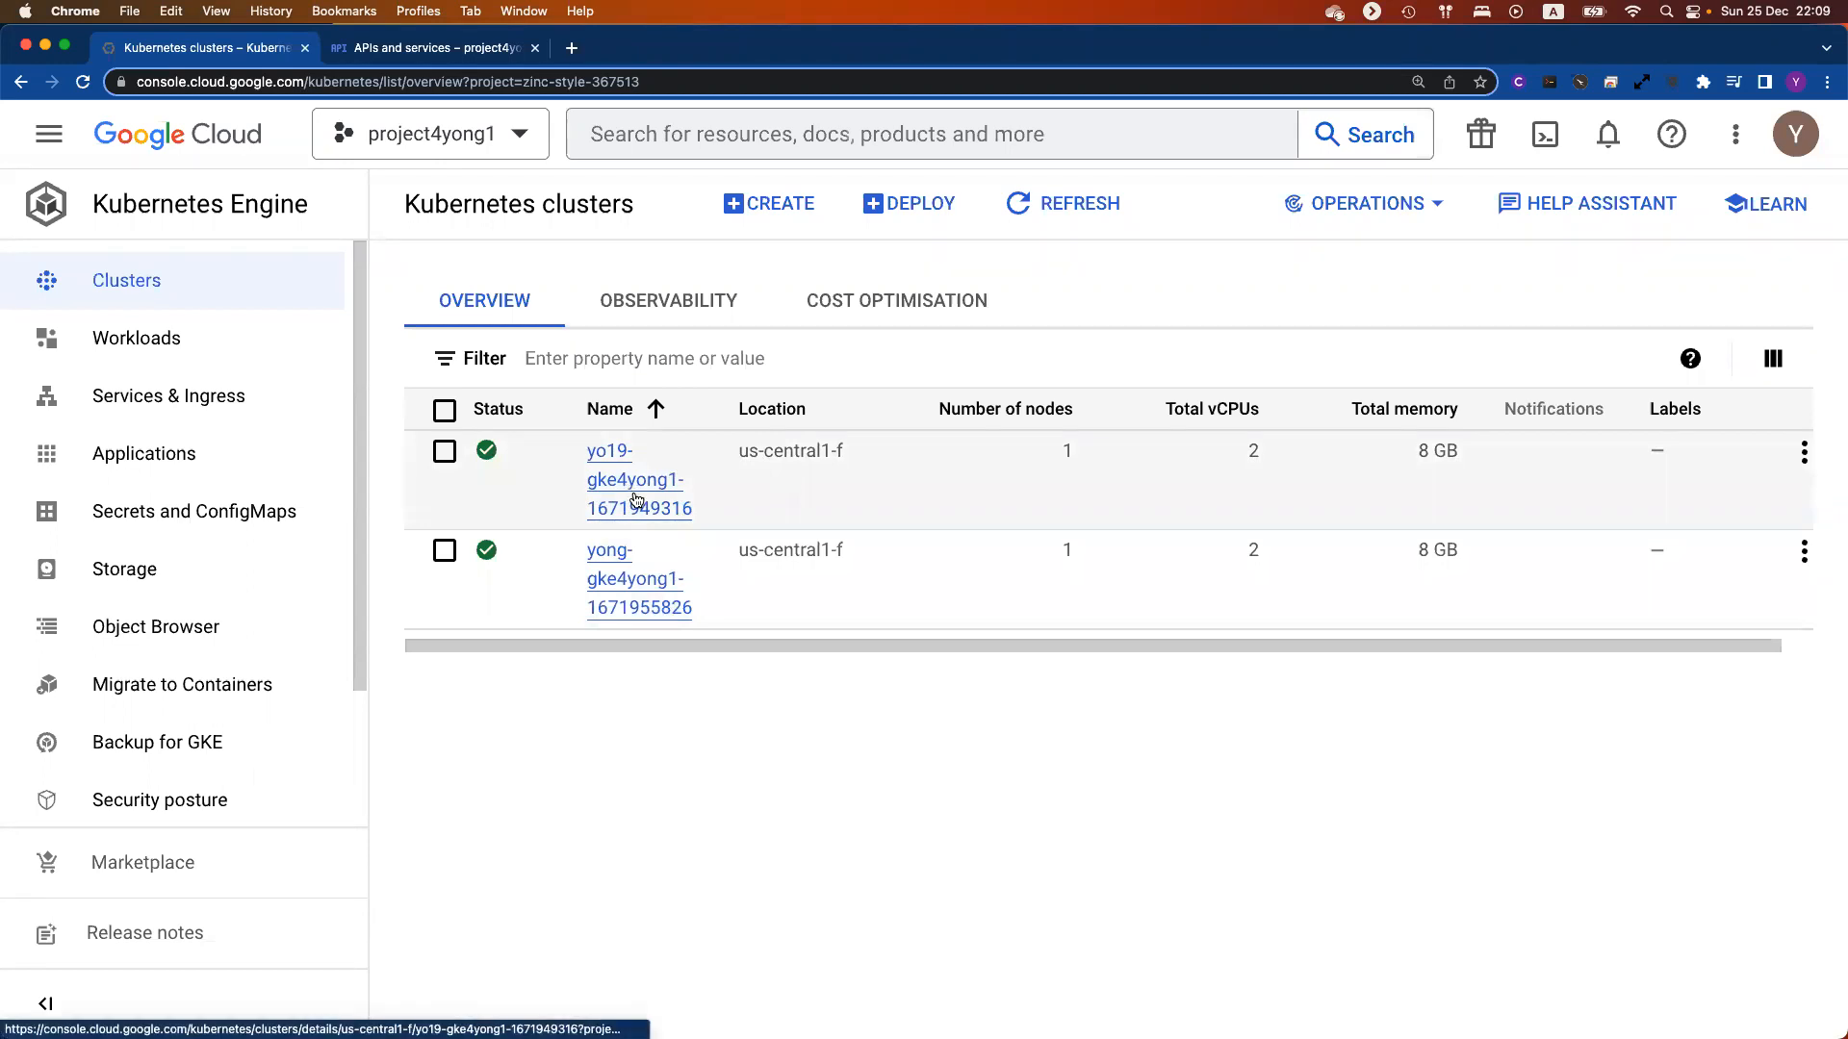
left_click(626, 488)
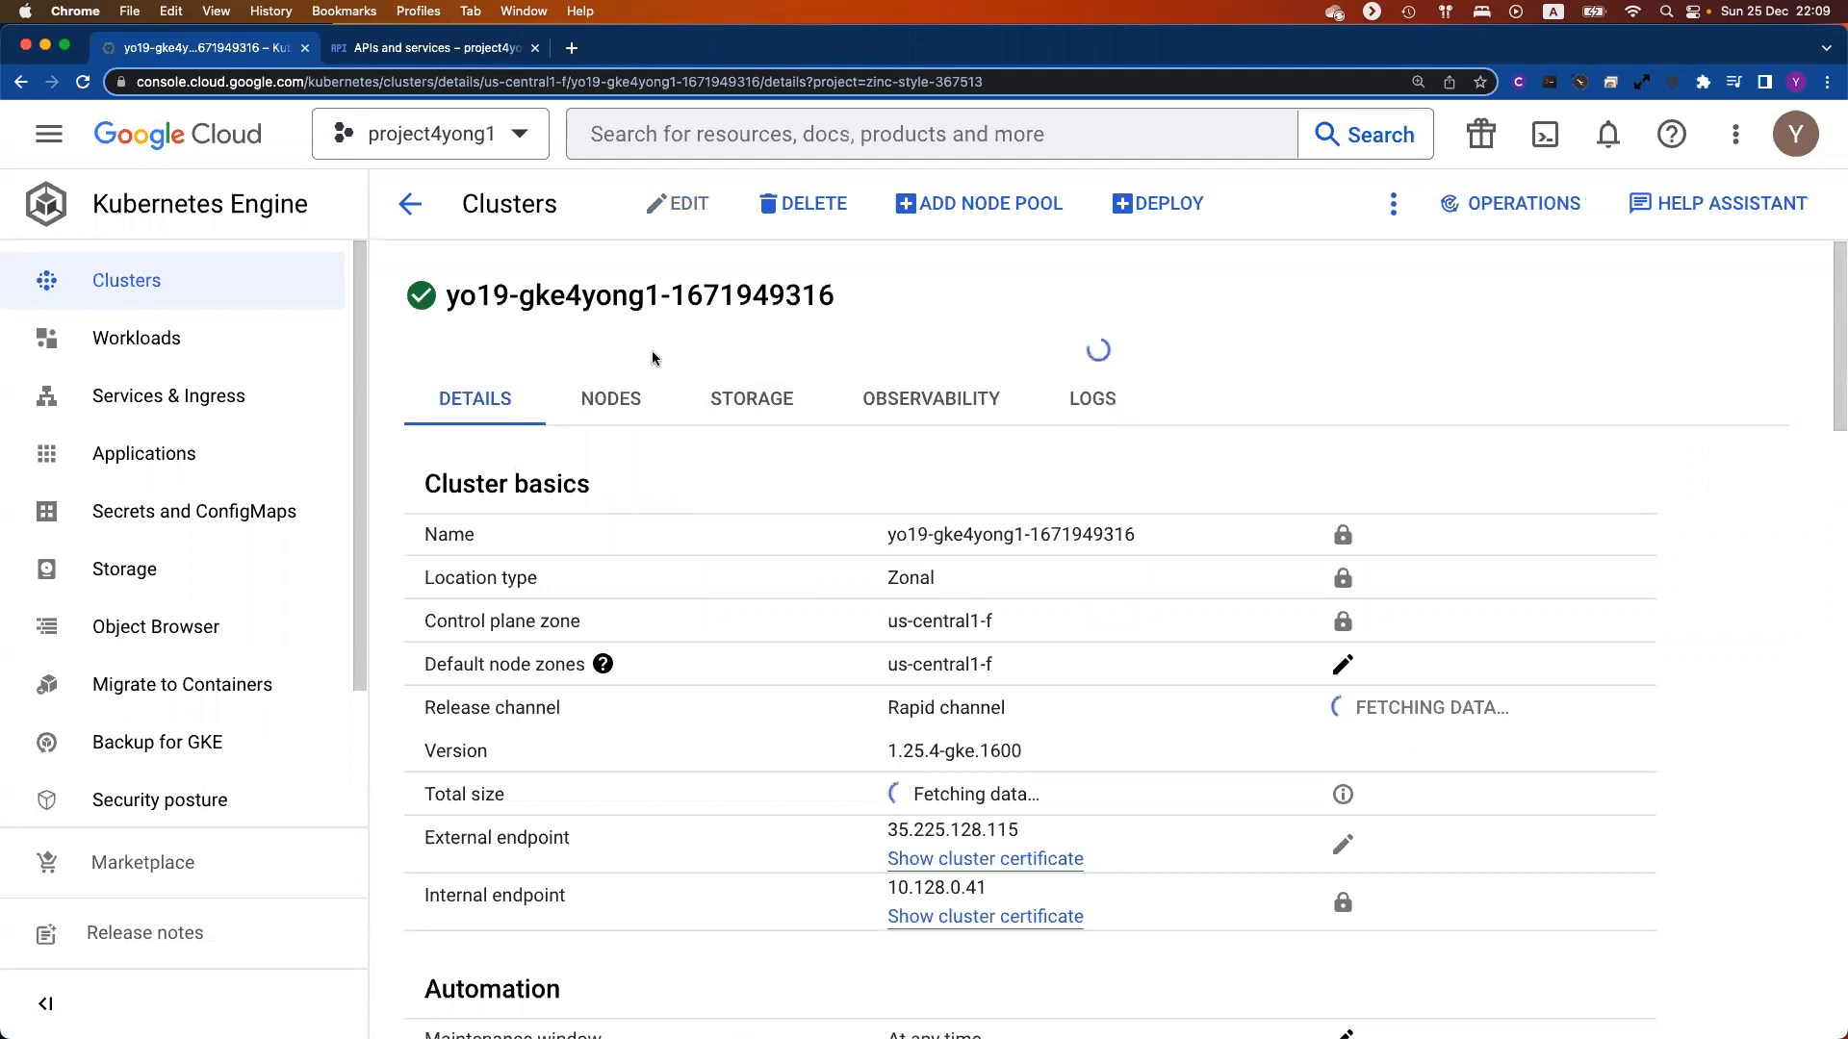
left_click(48, 139)
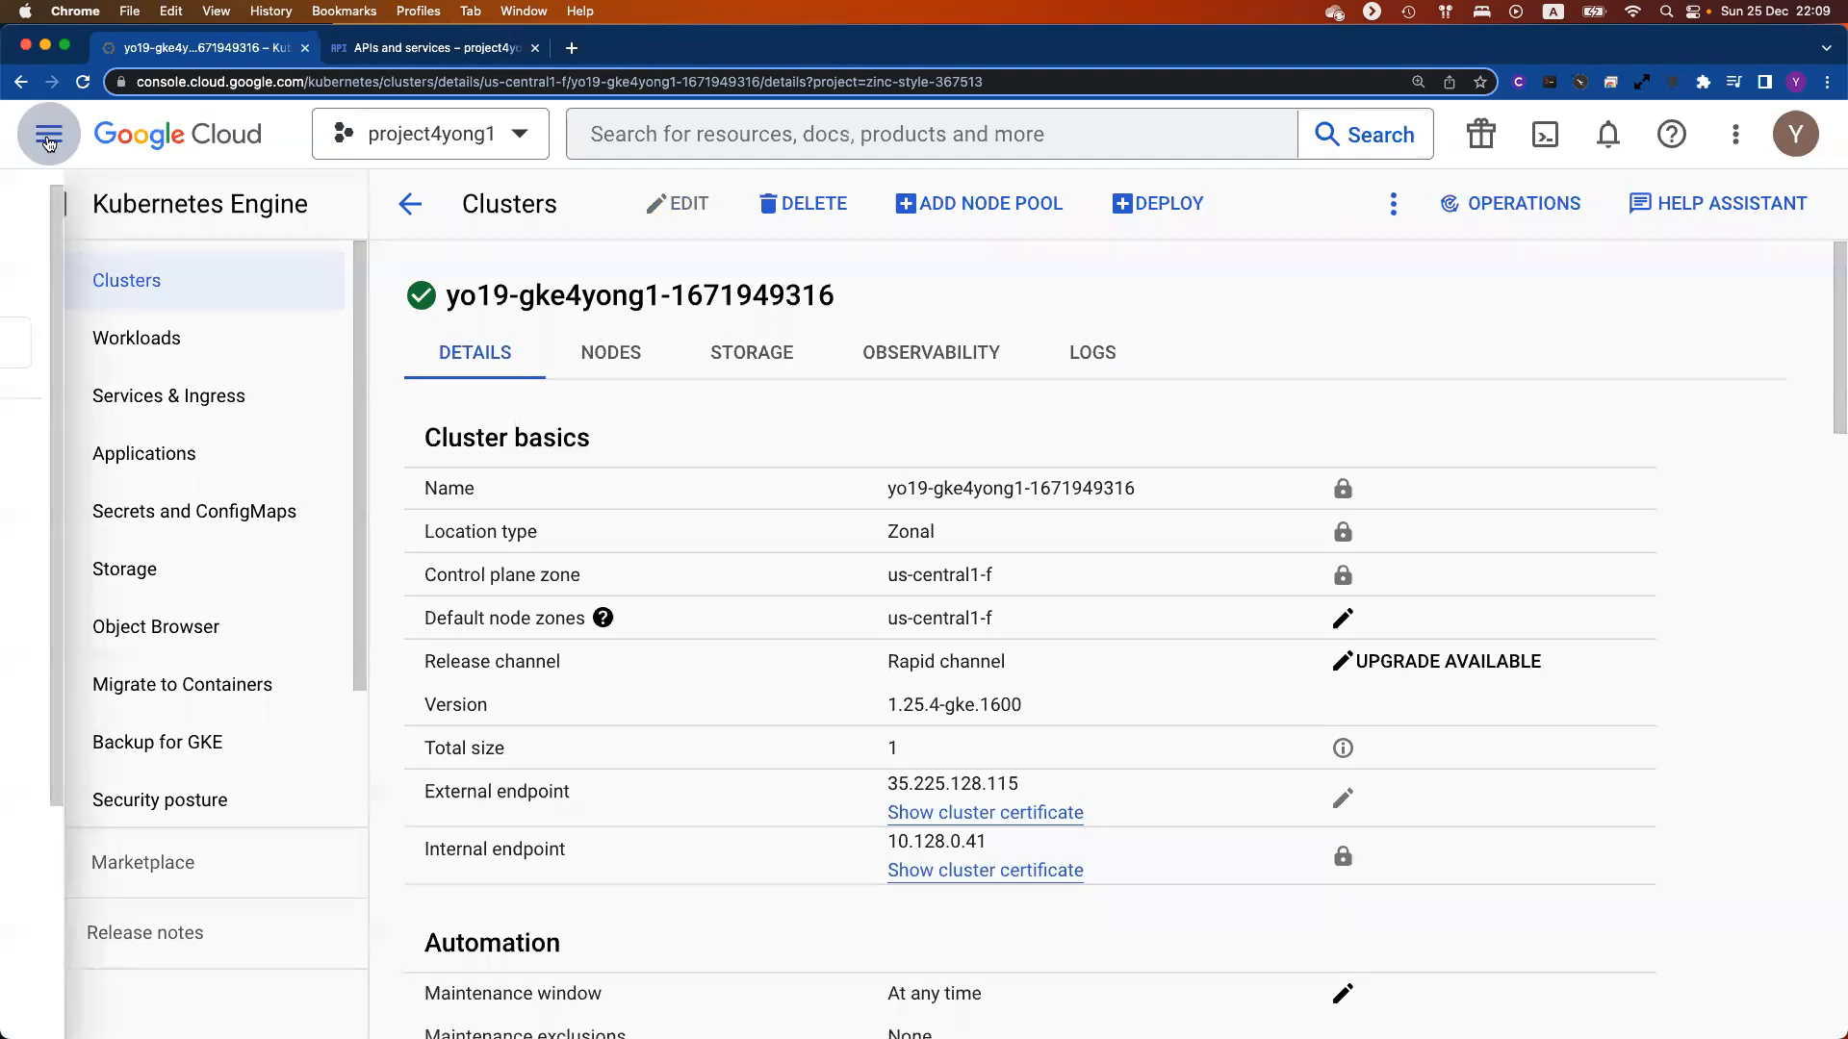
mouse_move(174, 505)
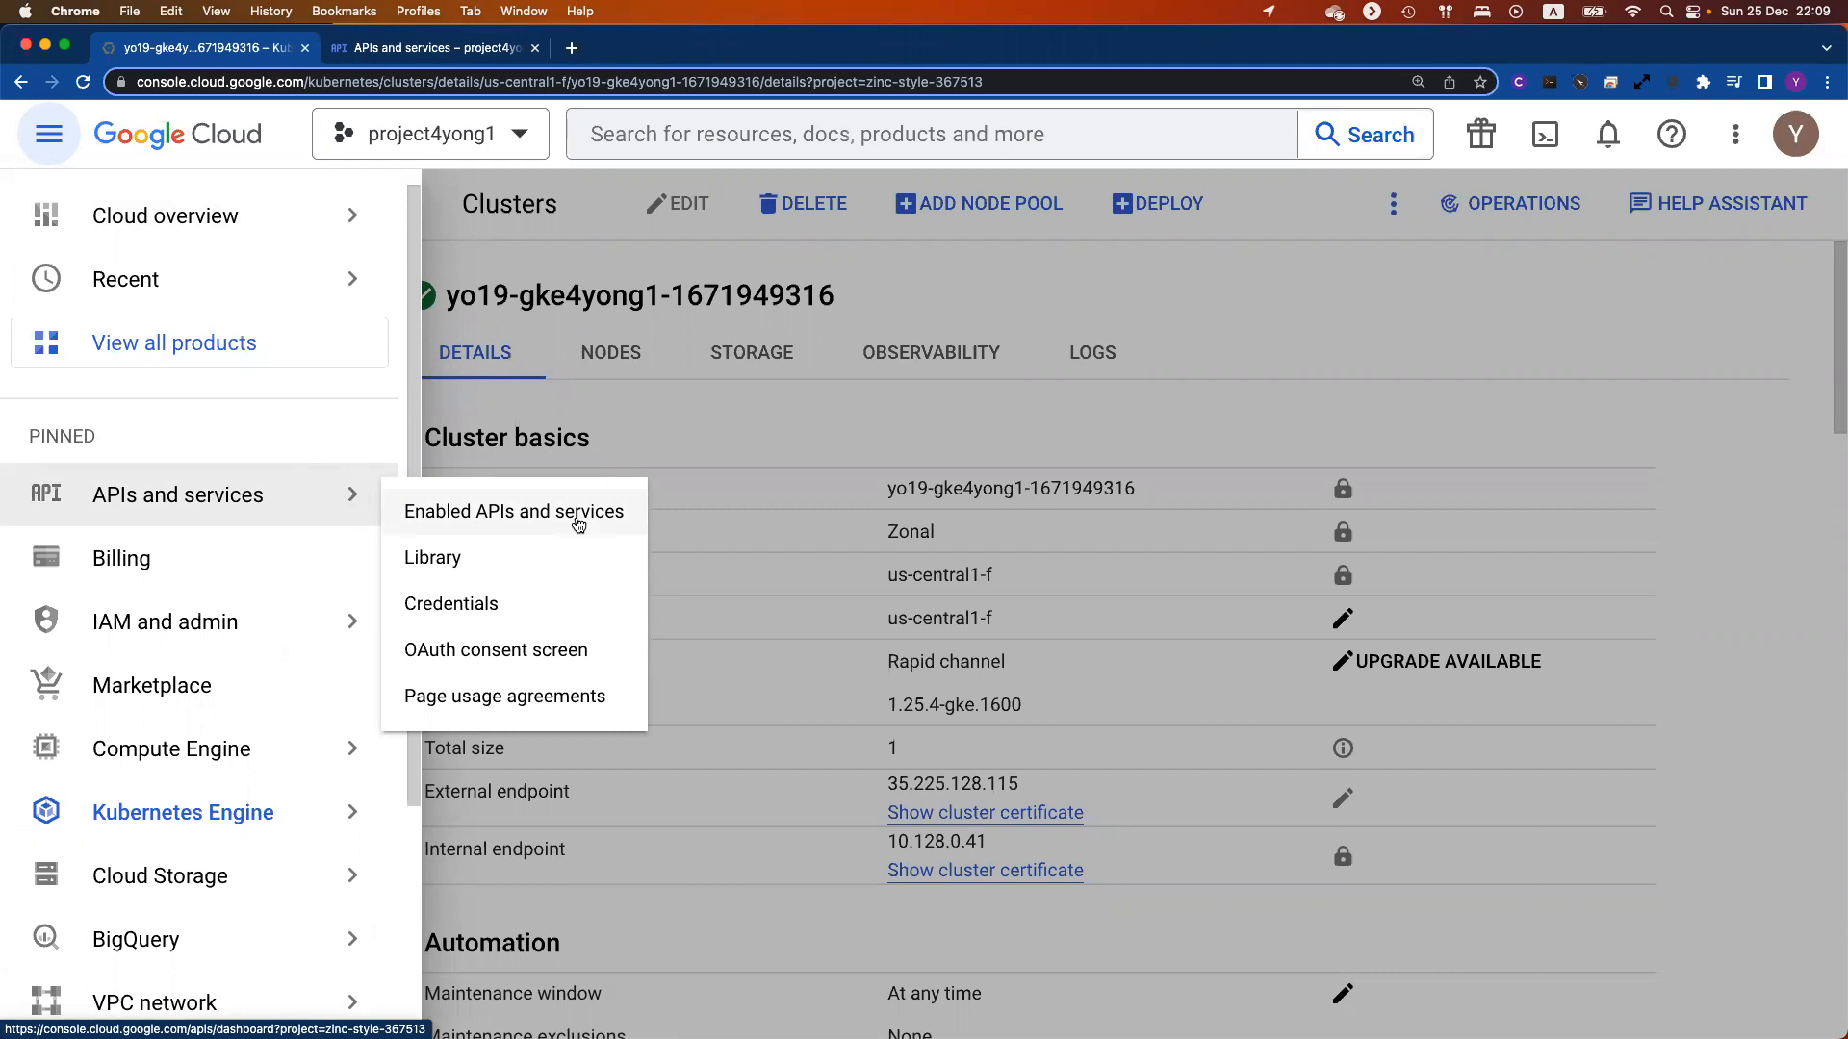
left_click(978, 292)
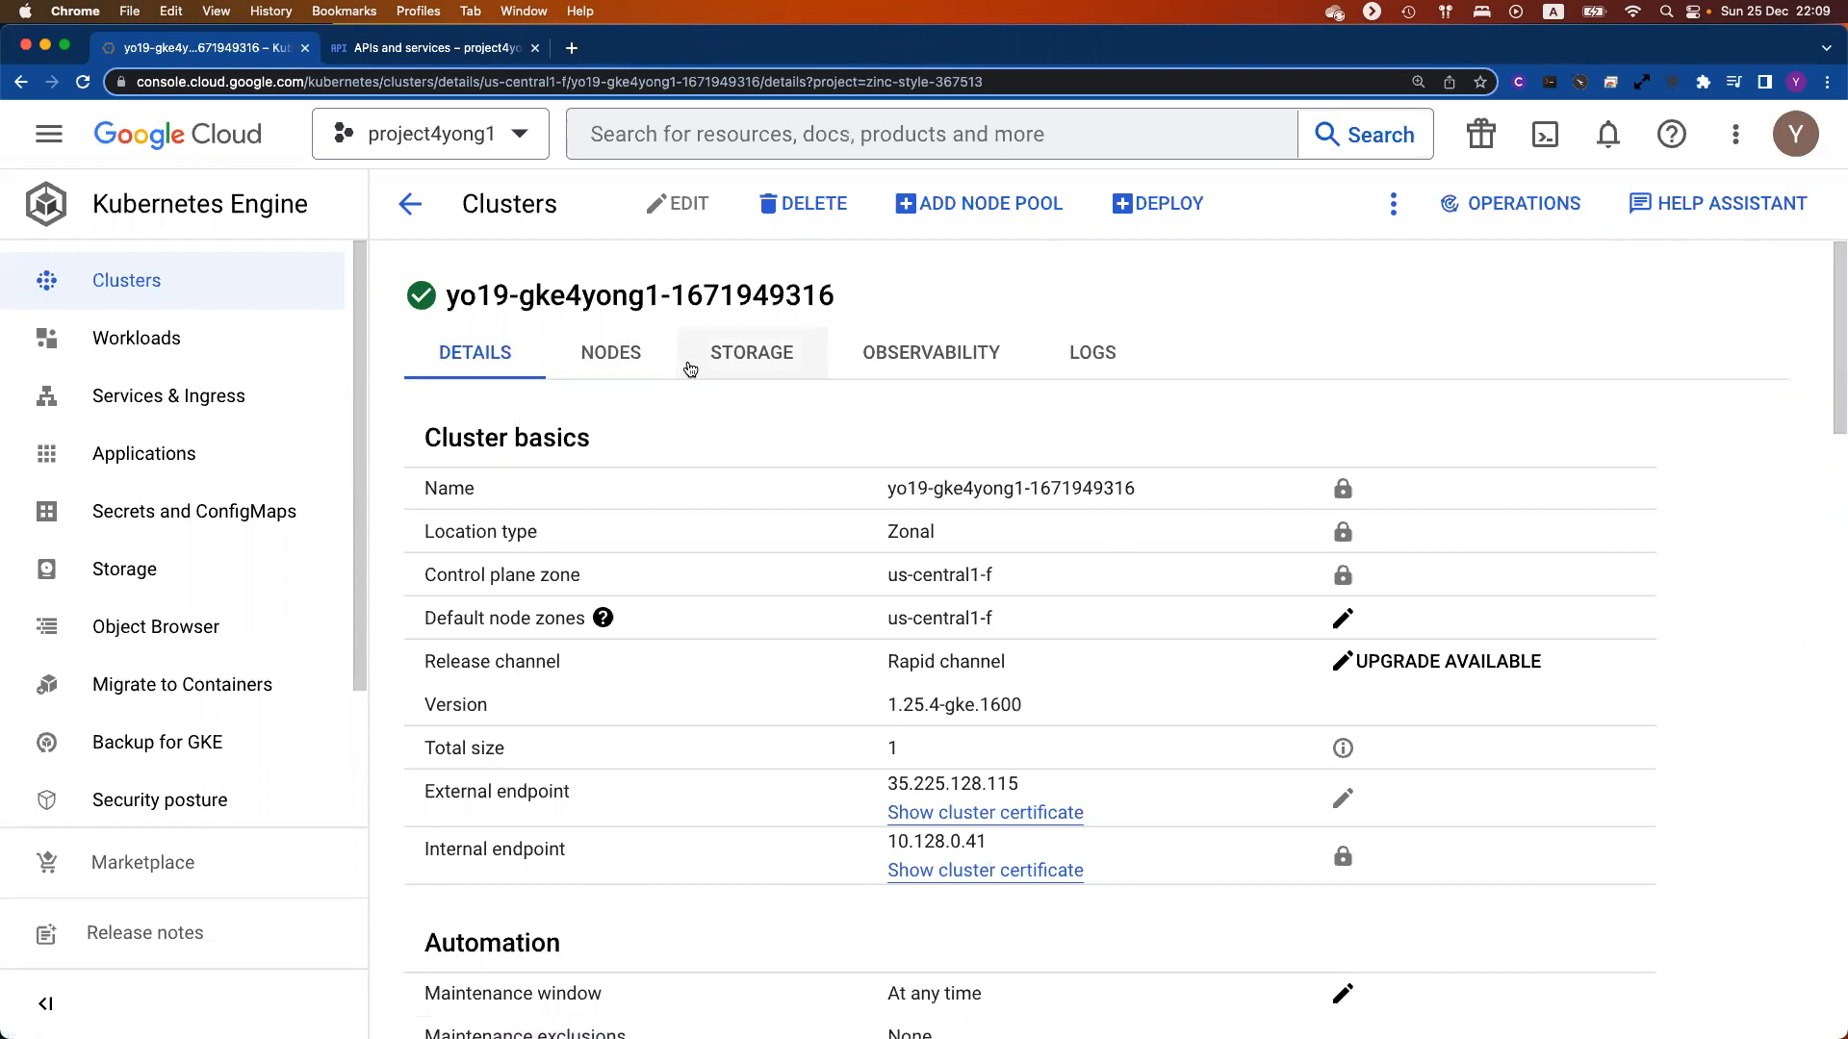
Step: Inspect the Backup for GKE setting among the cluster's features and close its edit dialog without saving changes
scroll(1045, 495, "down", 10)
scroll(1045, 495, "down", 10)
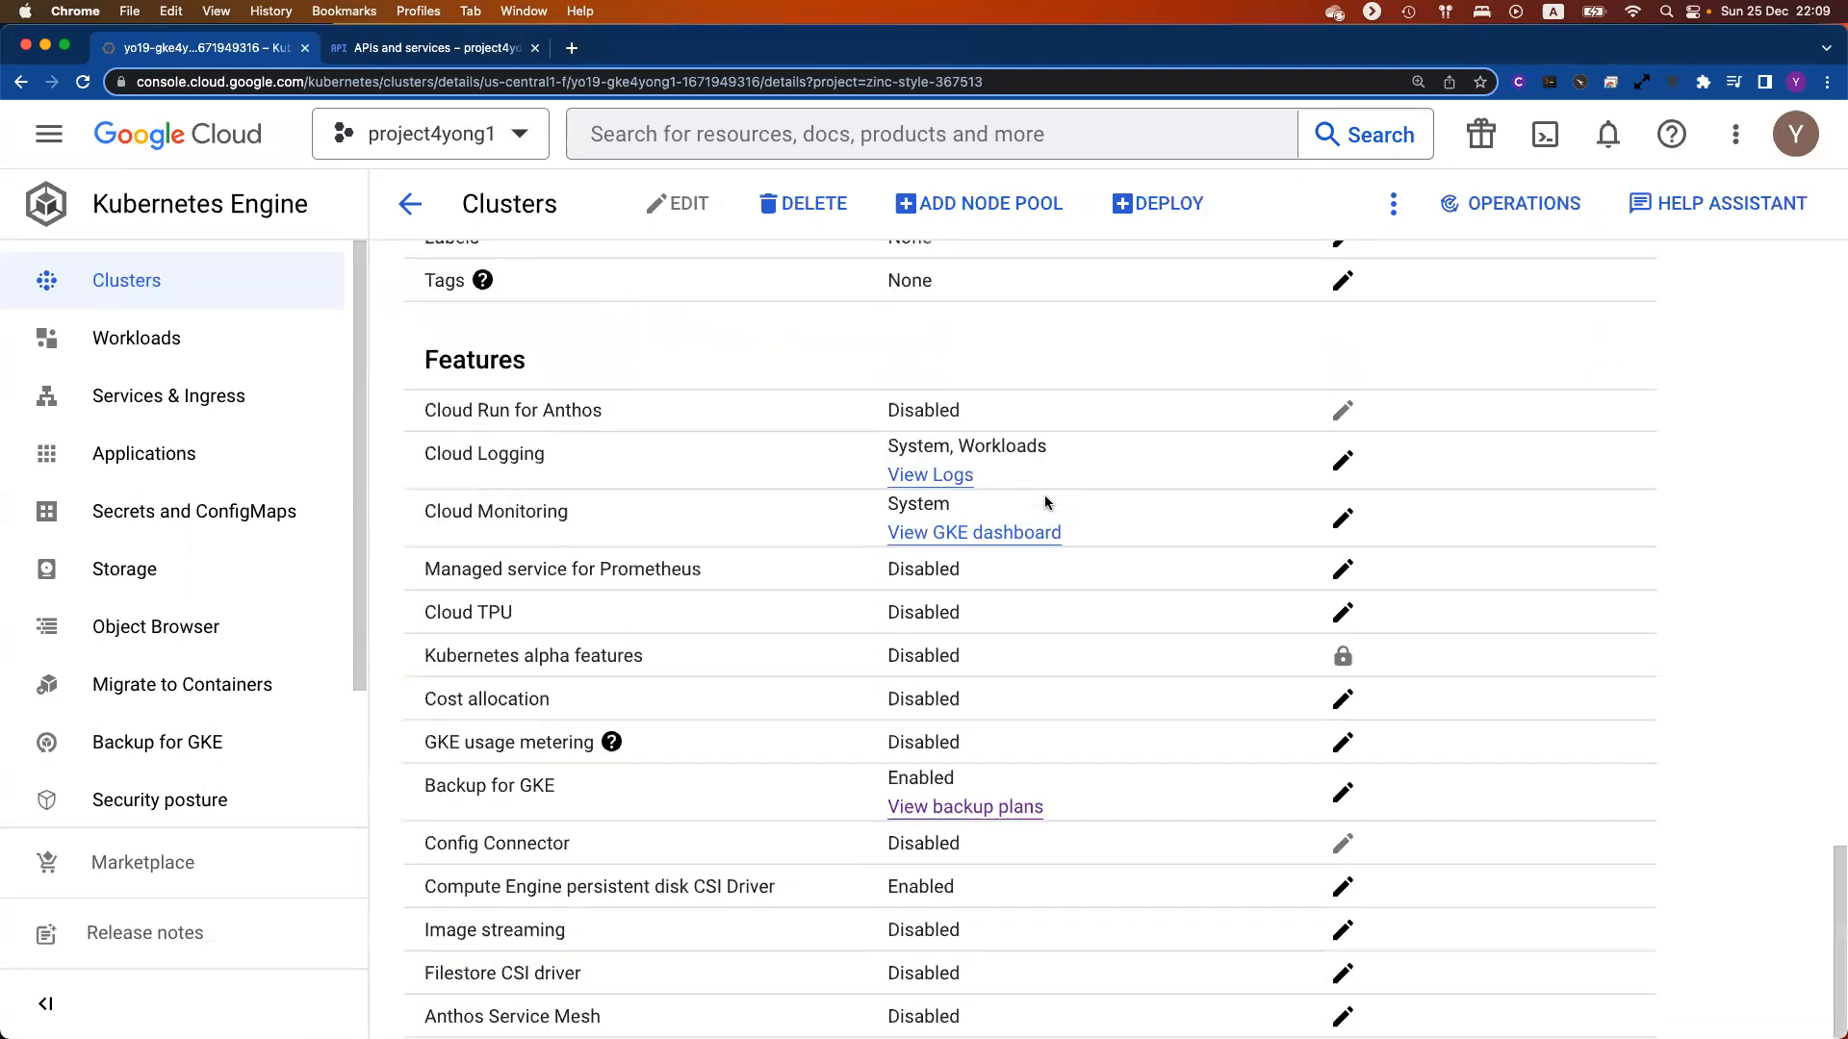
mouse_move(423, 784)
left_mouse_down()
mouse_move(958, 807)
mouse_move(1388, 790)
mouse_move(1183, 778)
left_mouse_up()
left_click(1184, 784)
left_click(1342, 795)
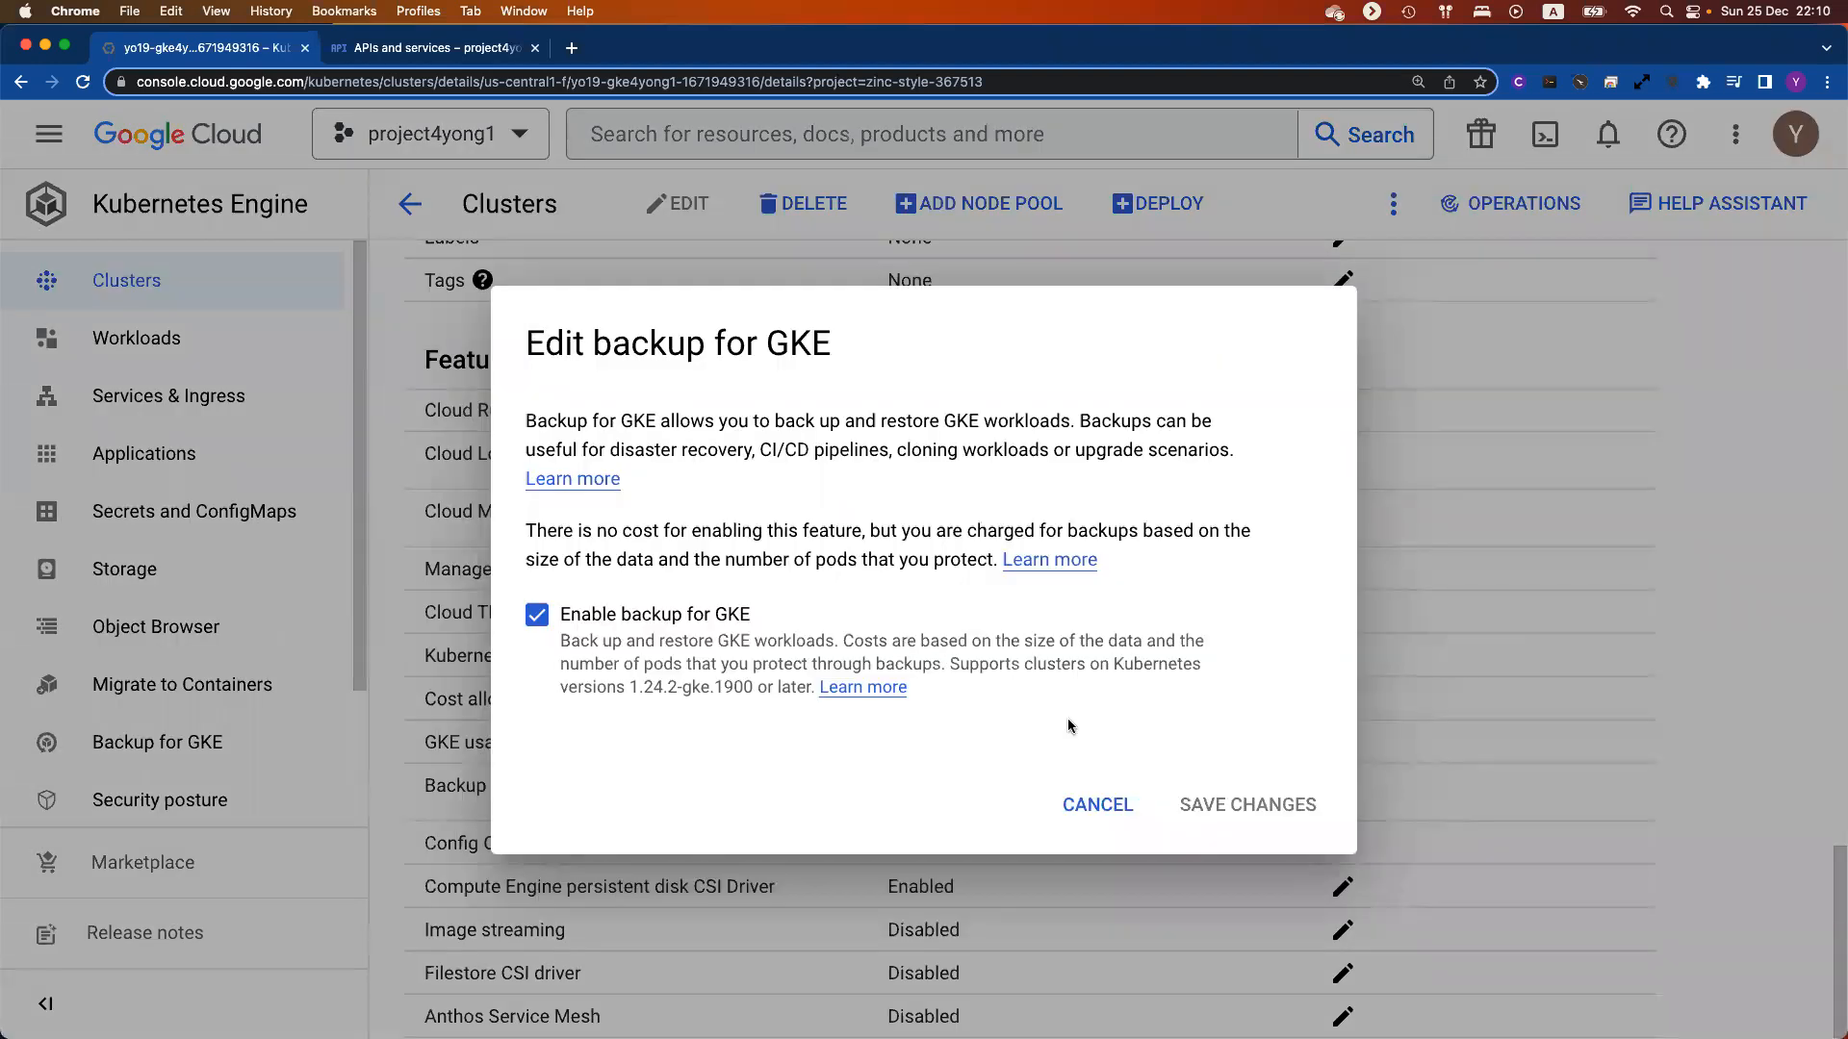
left_click(1105, 808)
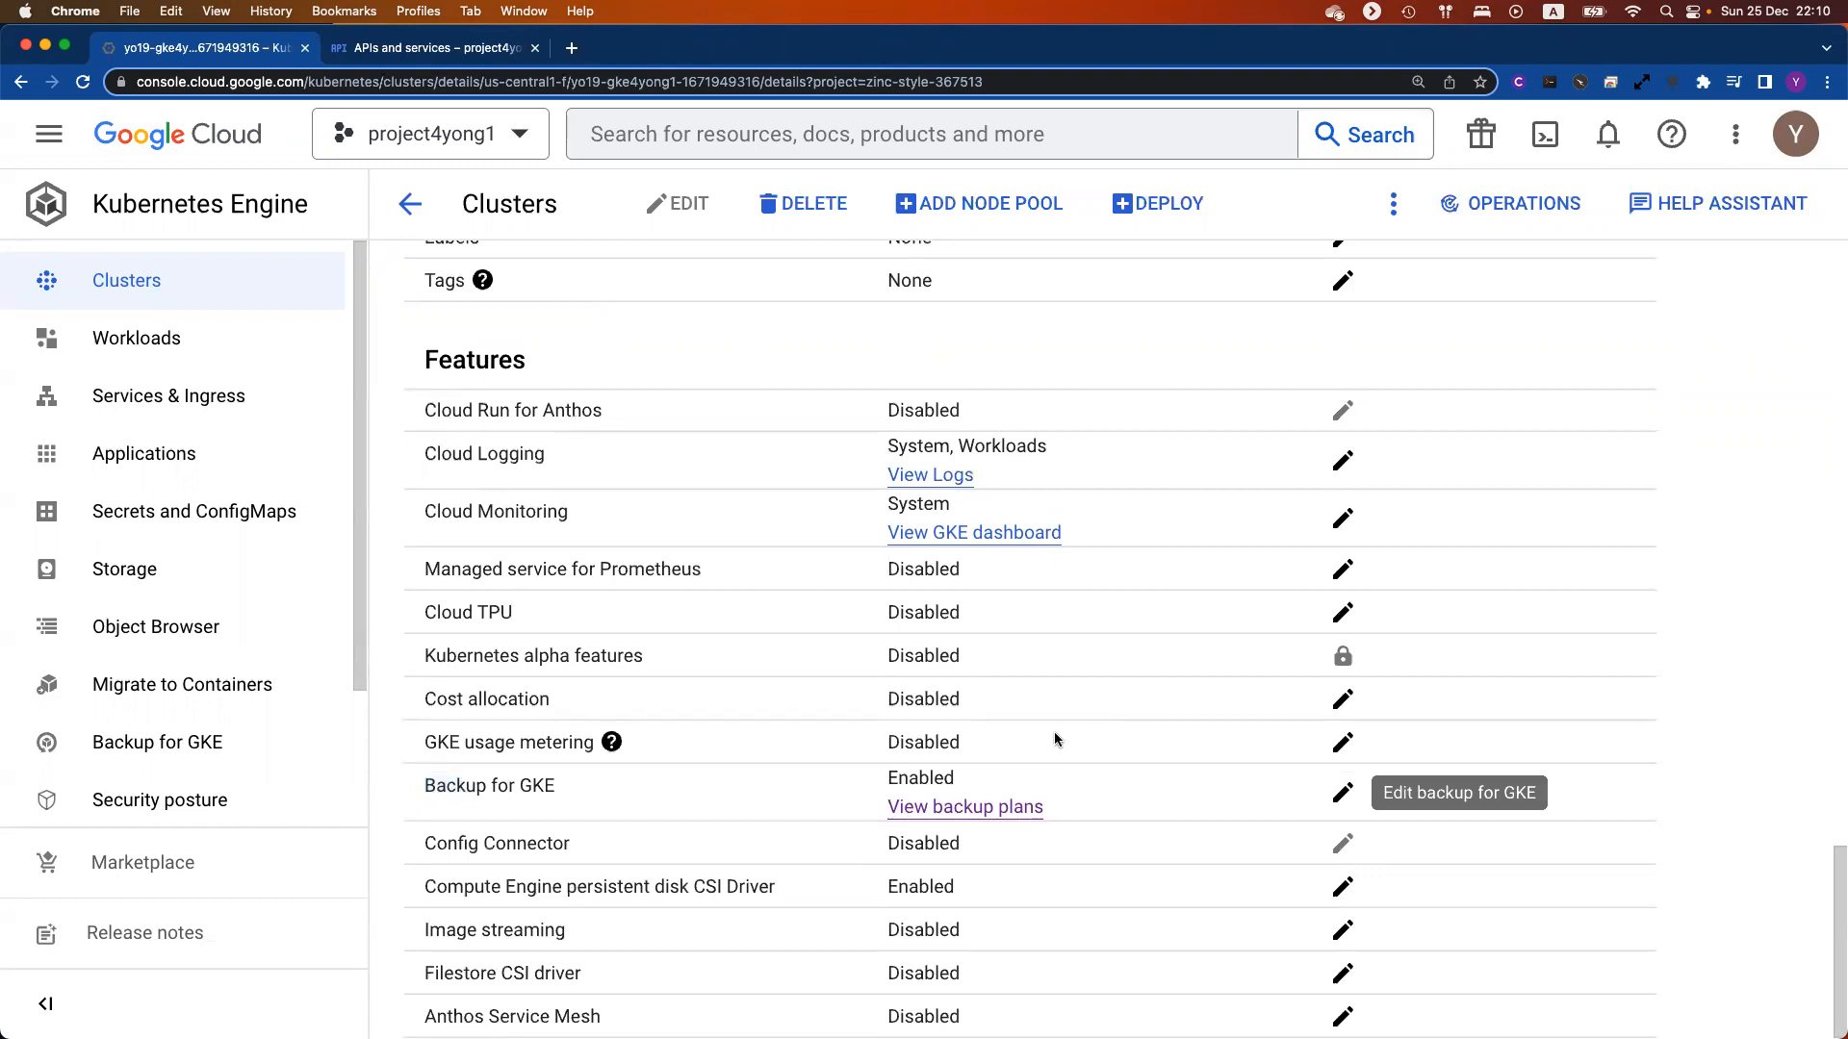
Step: Leave the cluster details, open Backup for GKE and review its backup plans and restore plans
left_click(412, 206)
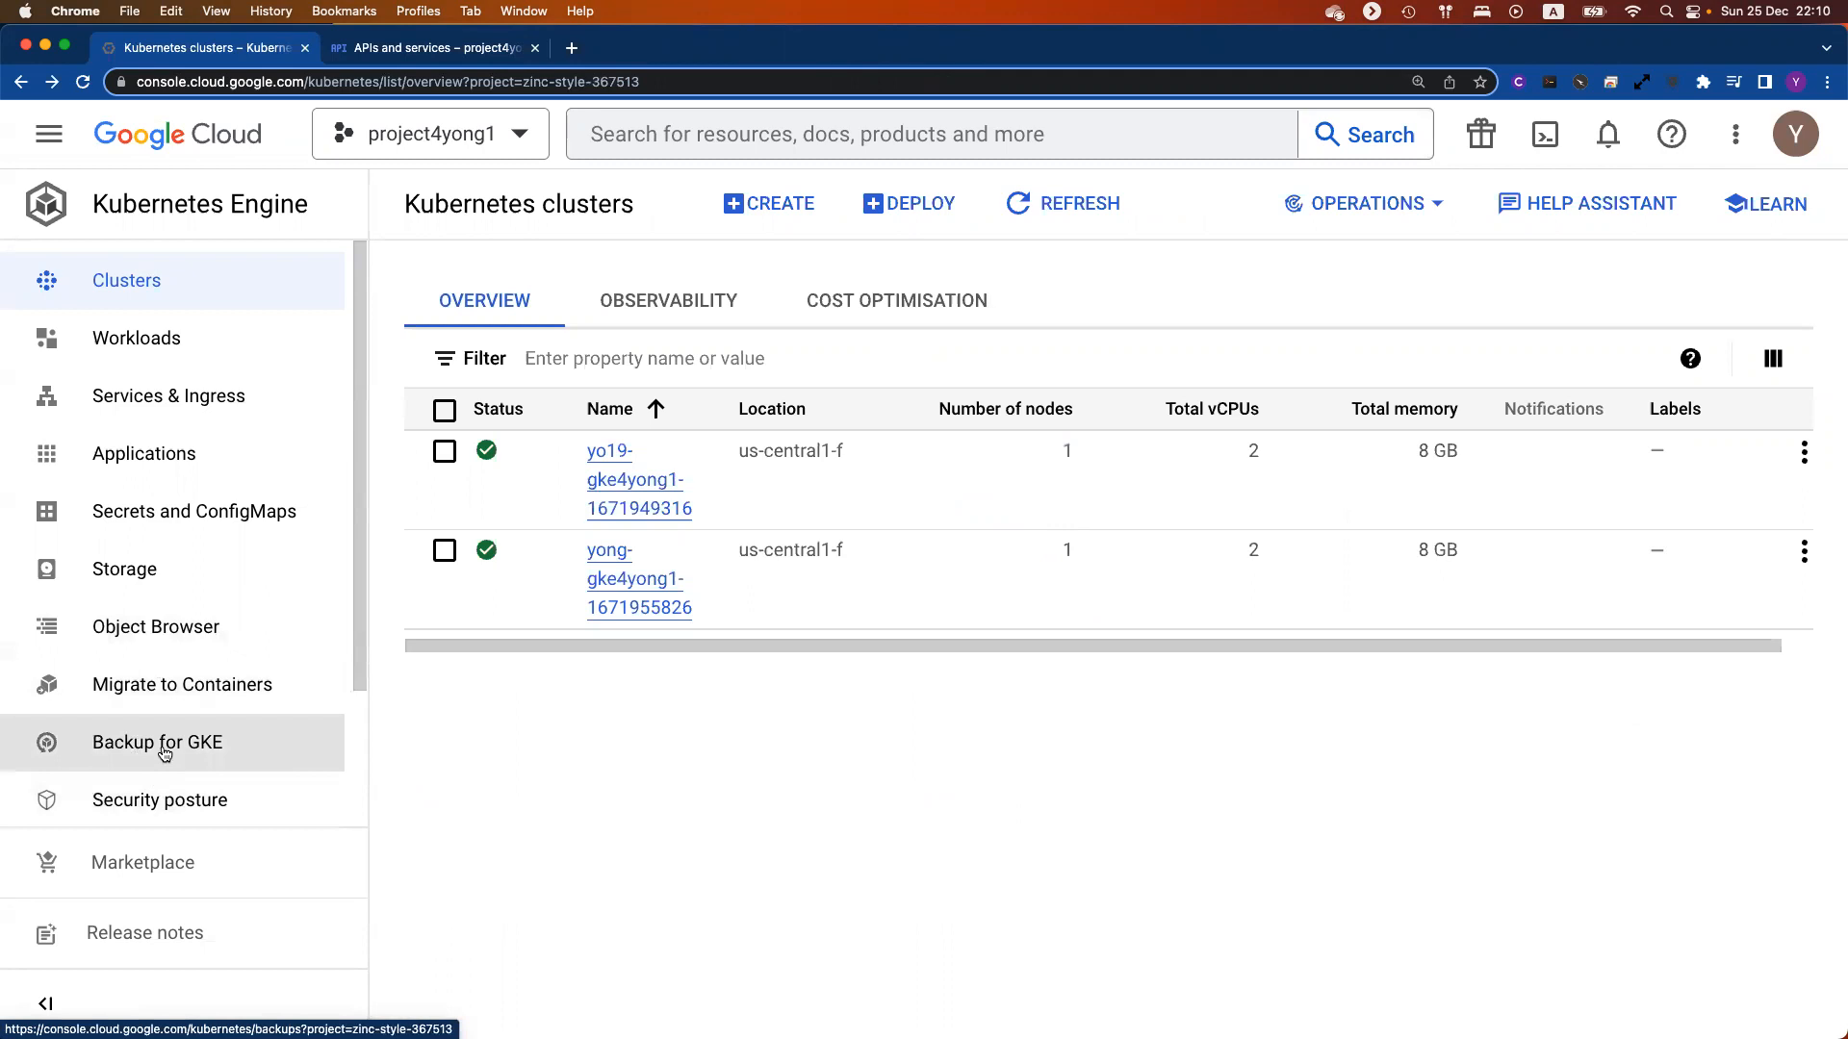
left_click(167, 753)
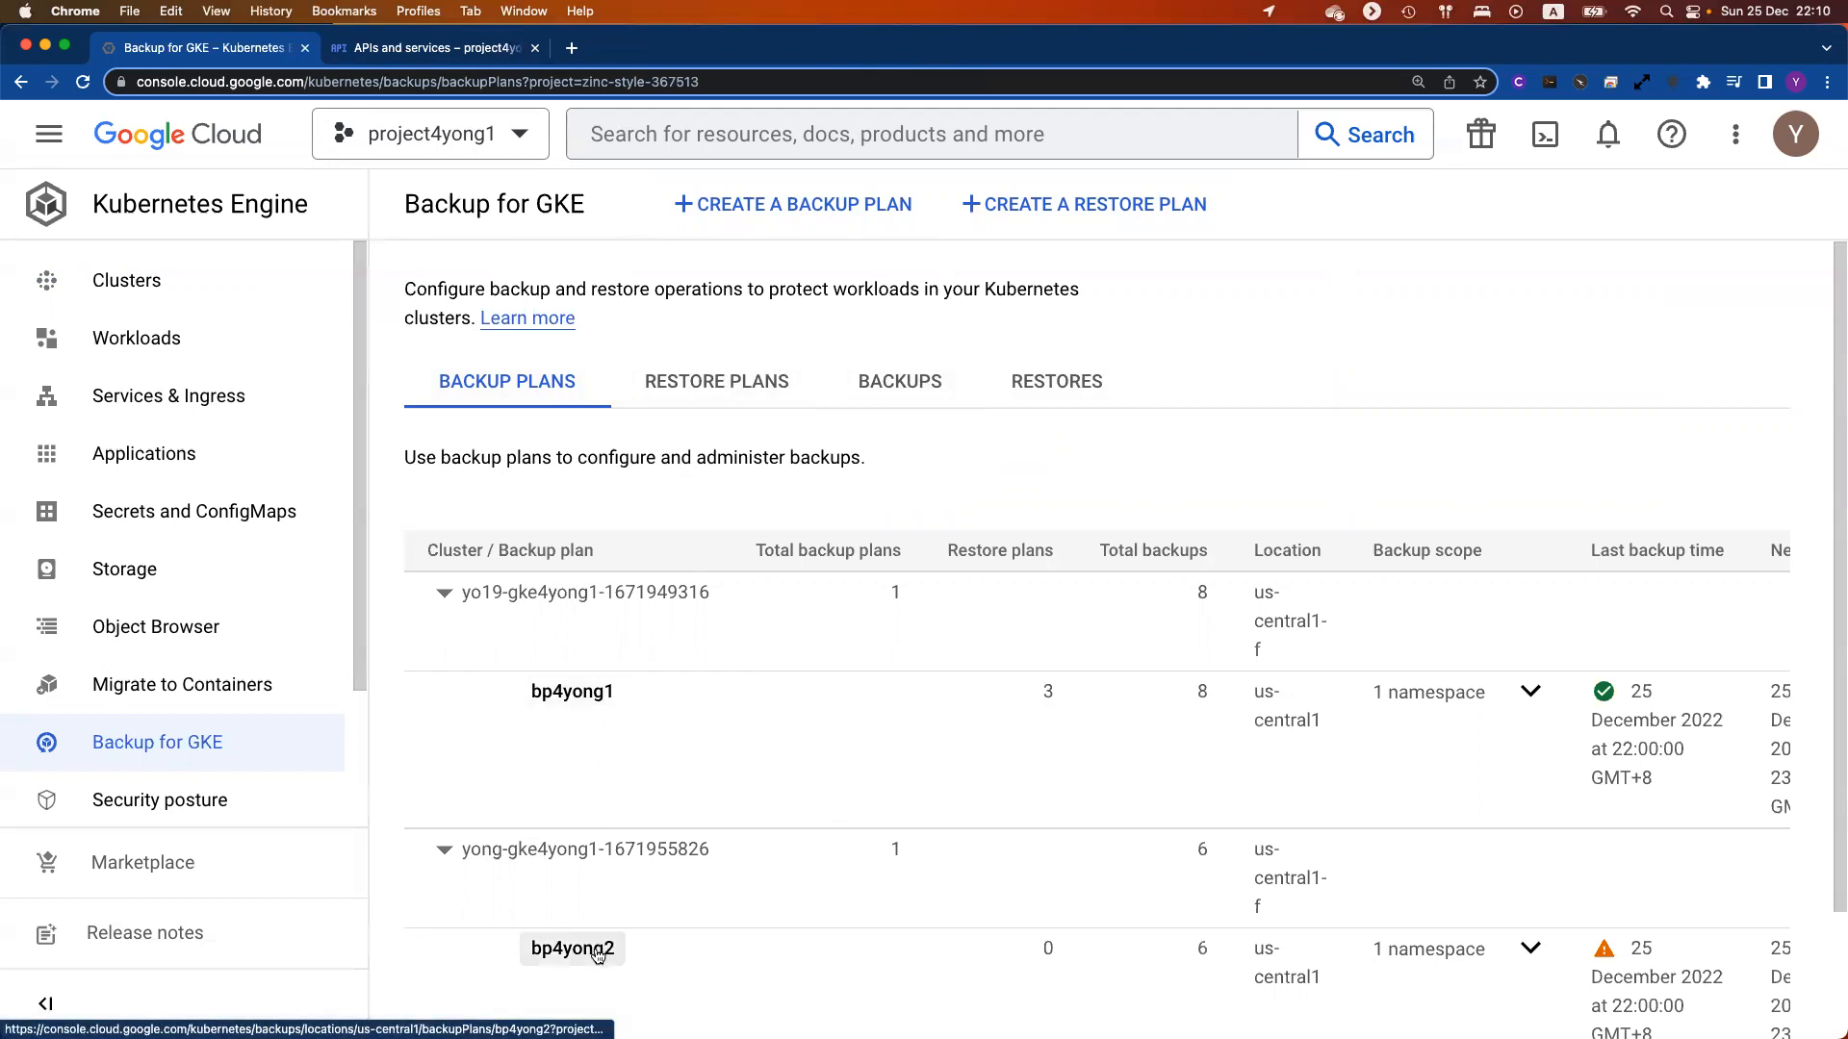
left_click(709, 386)
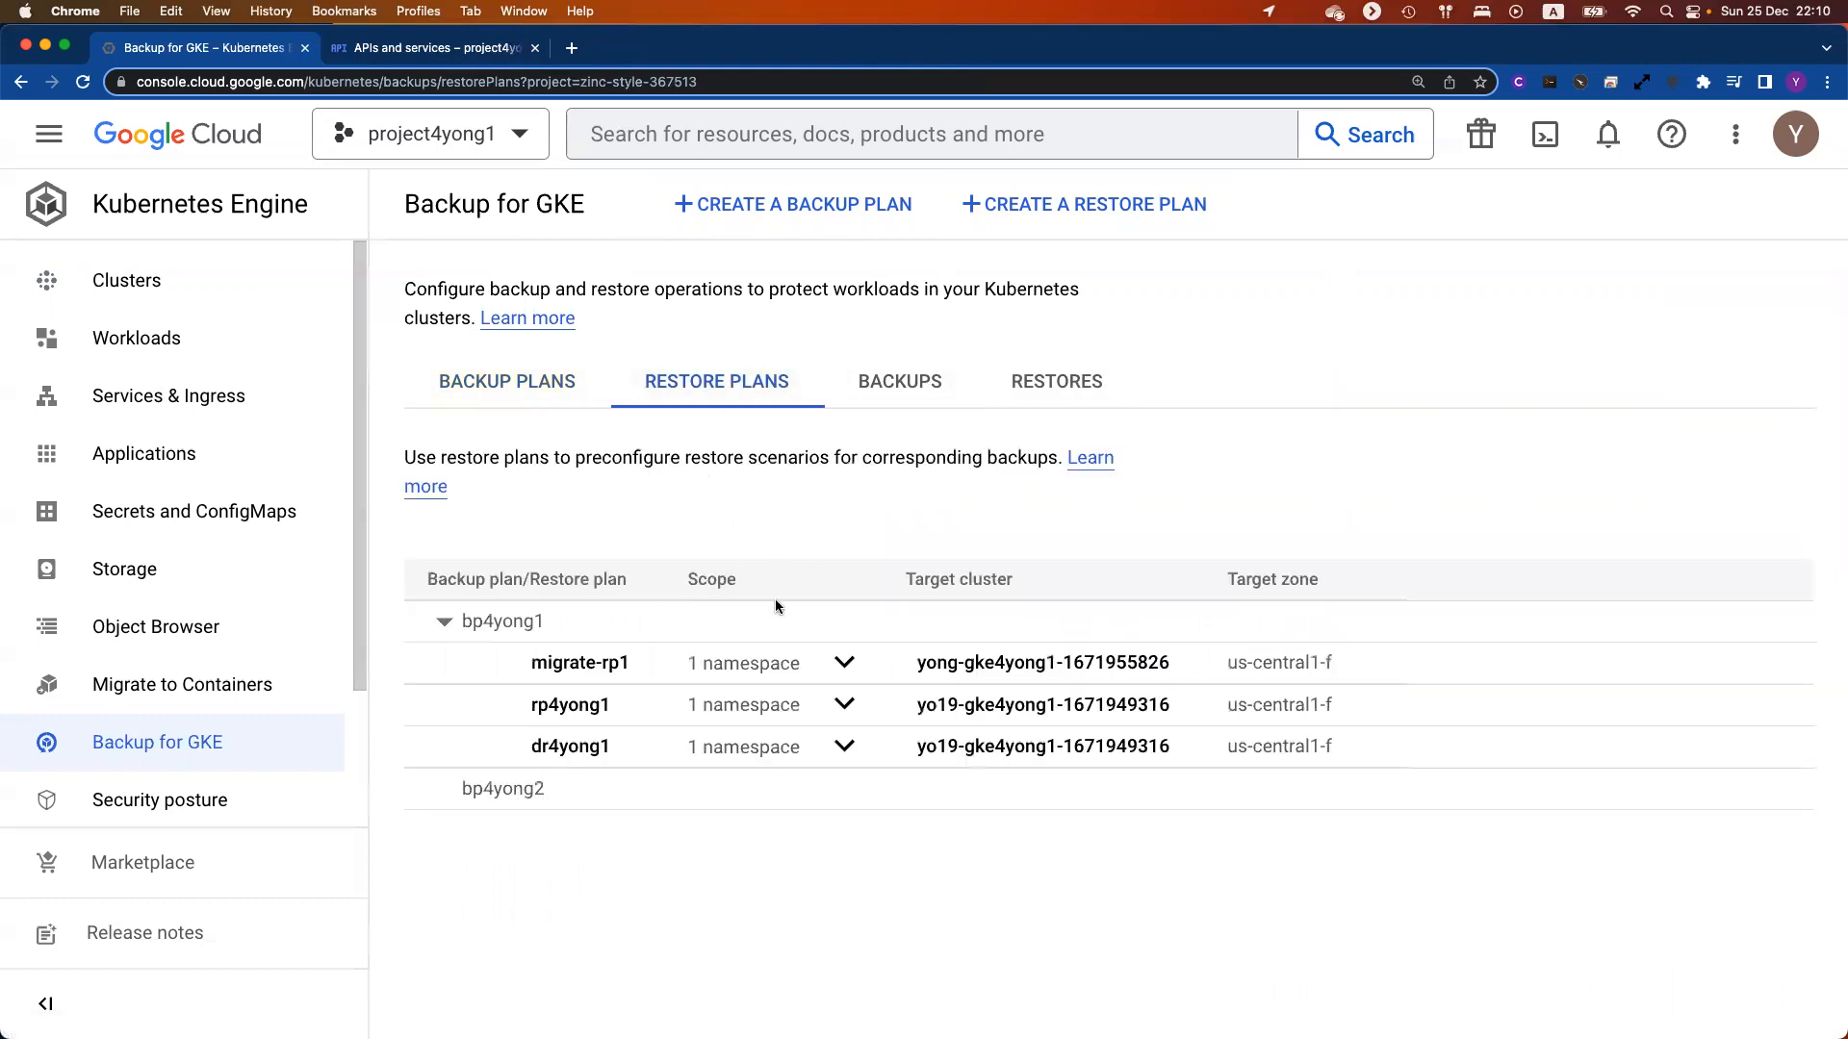
Step: Examine the list of all backups, including the status, start time, duration and size of the scheduled bp4yong1 backups
left_click(900, 384)
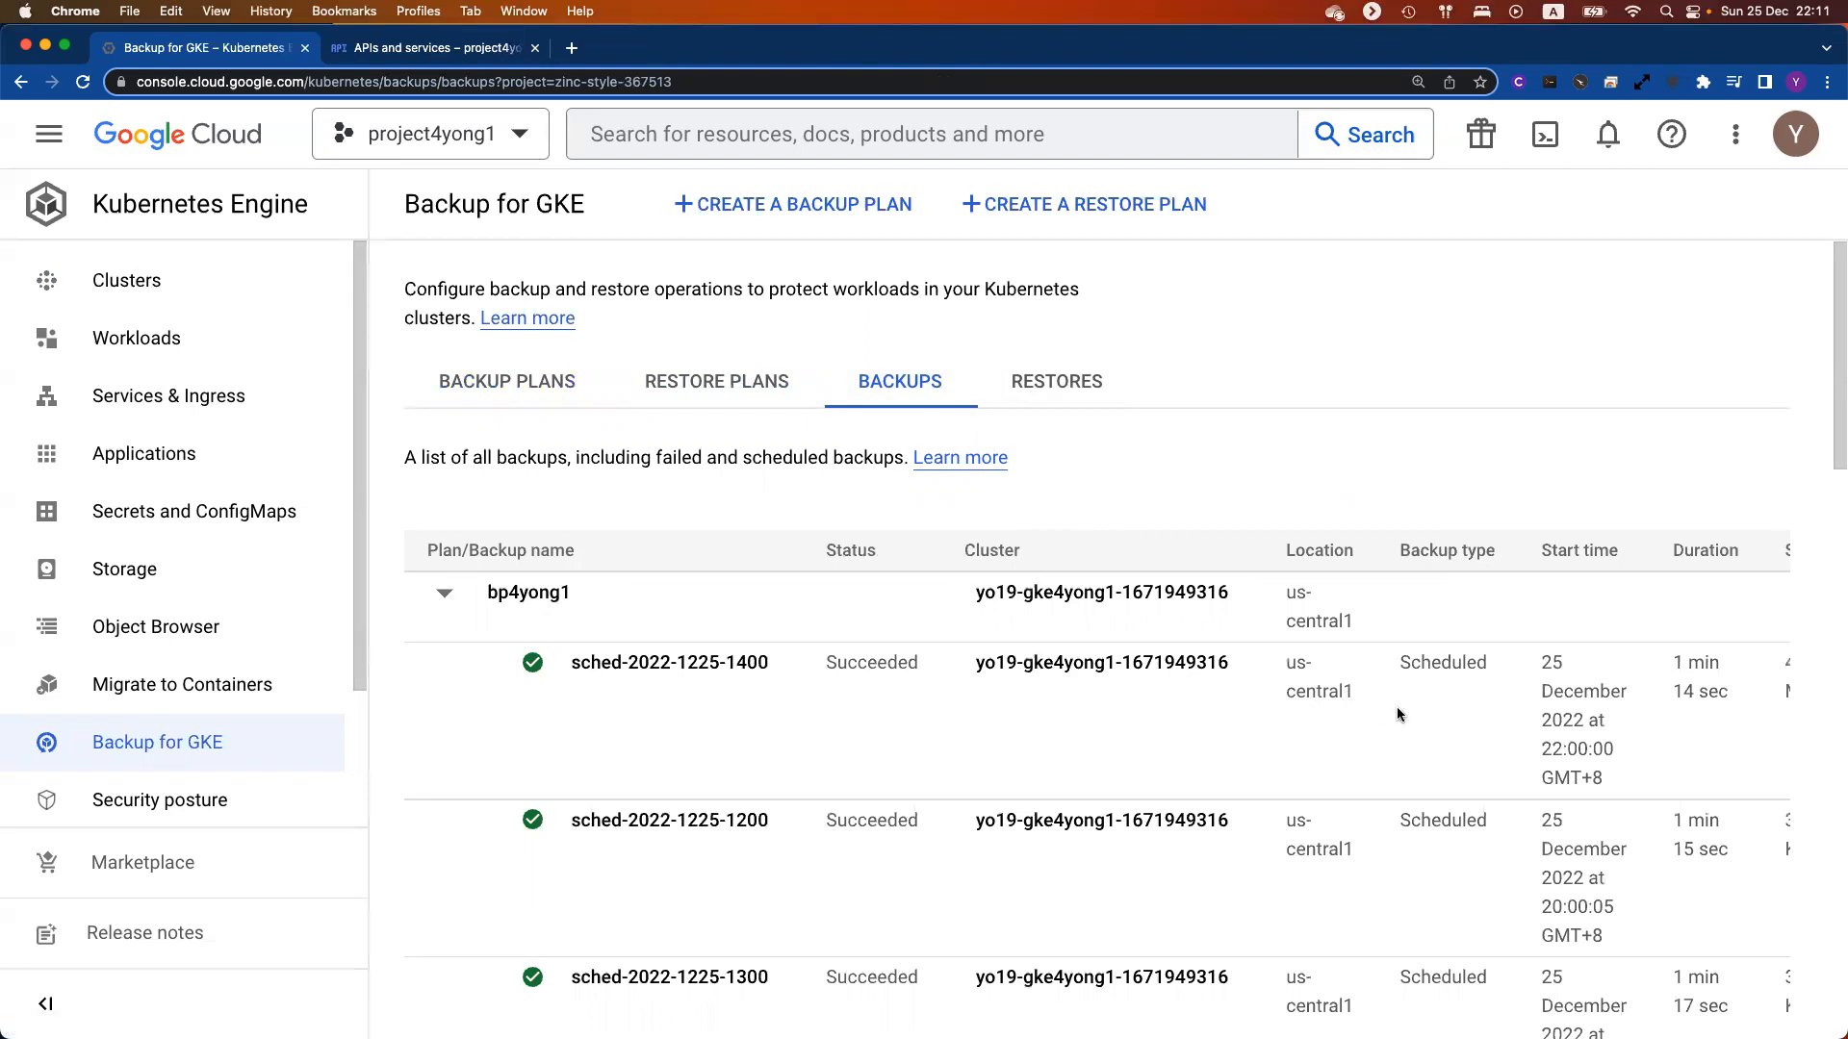
scroll(1412, 710, "right", 5)
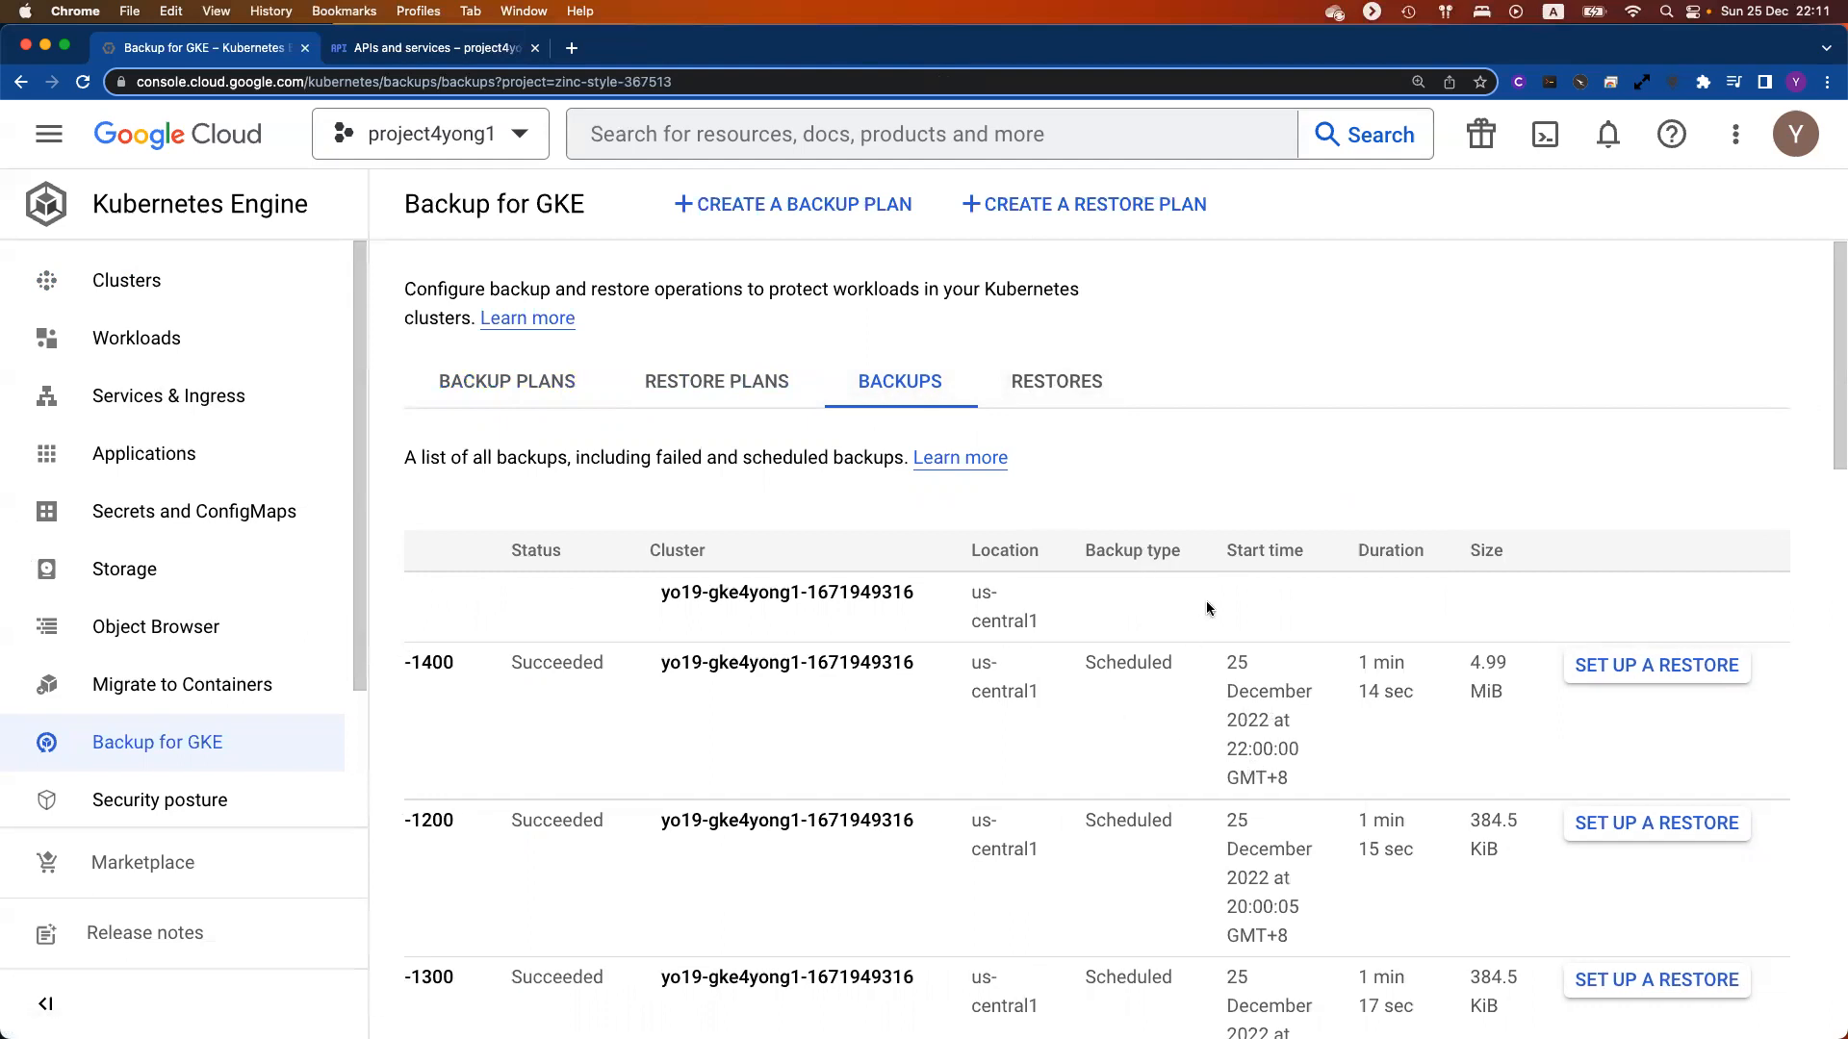
scroll(1270, 775, "left", 5)
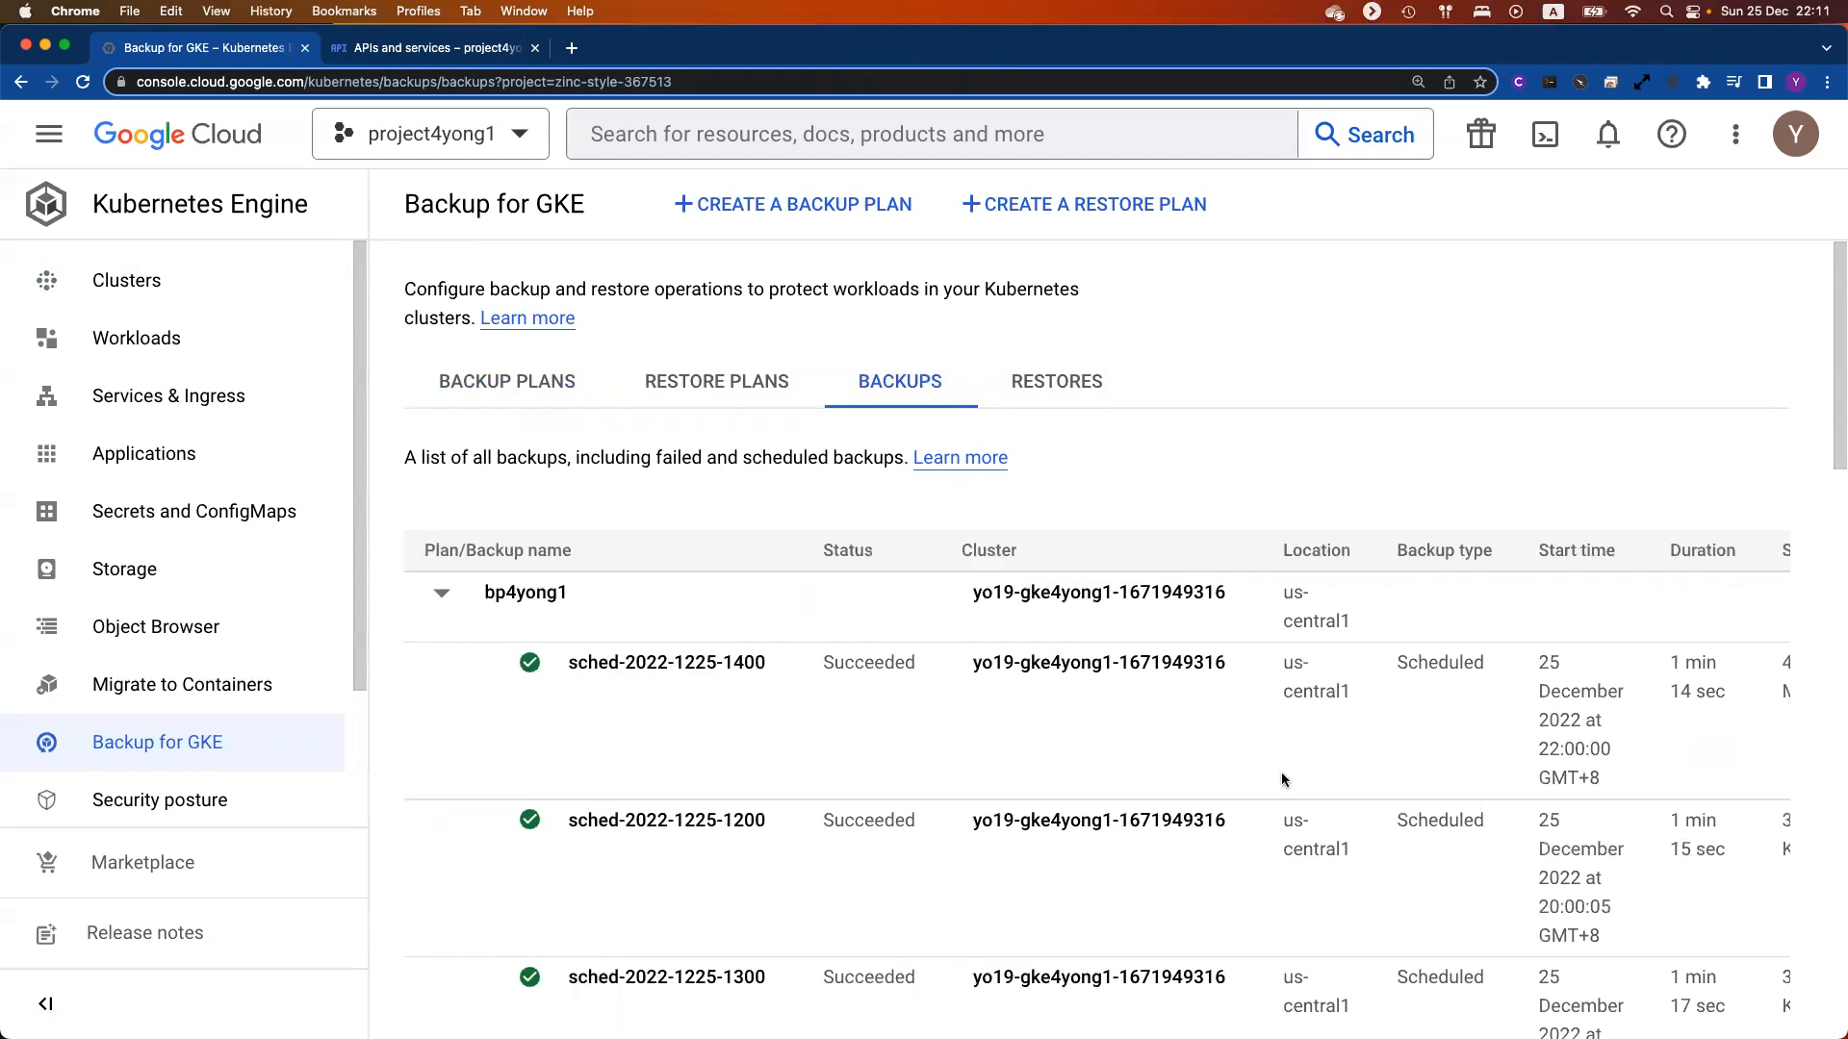
scroll(1283, 776, "right", 2)
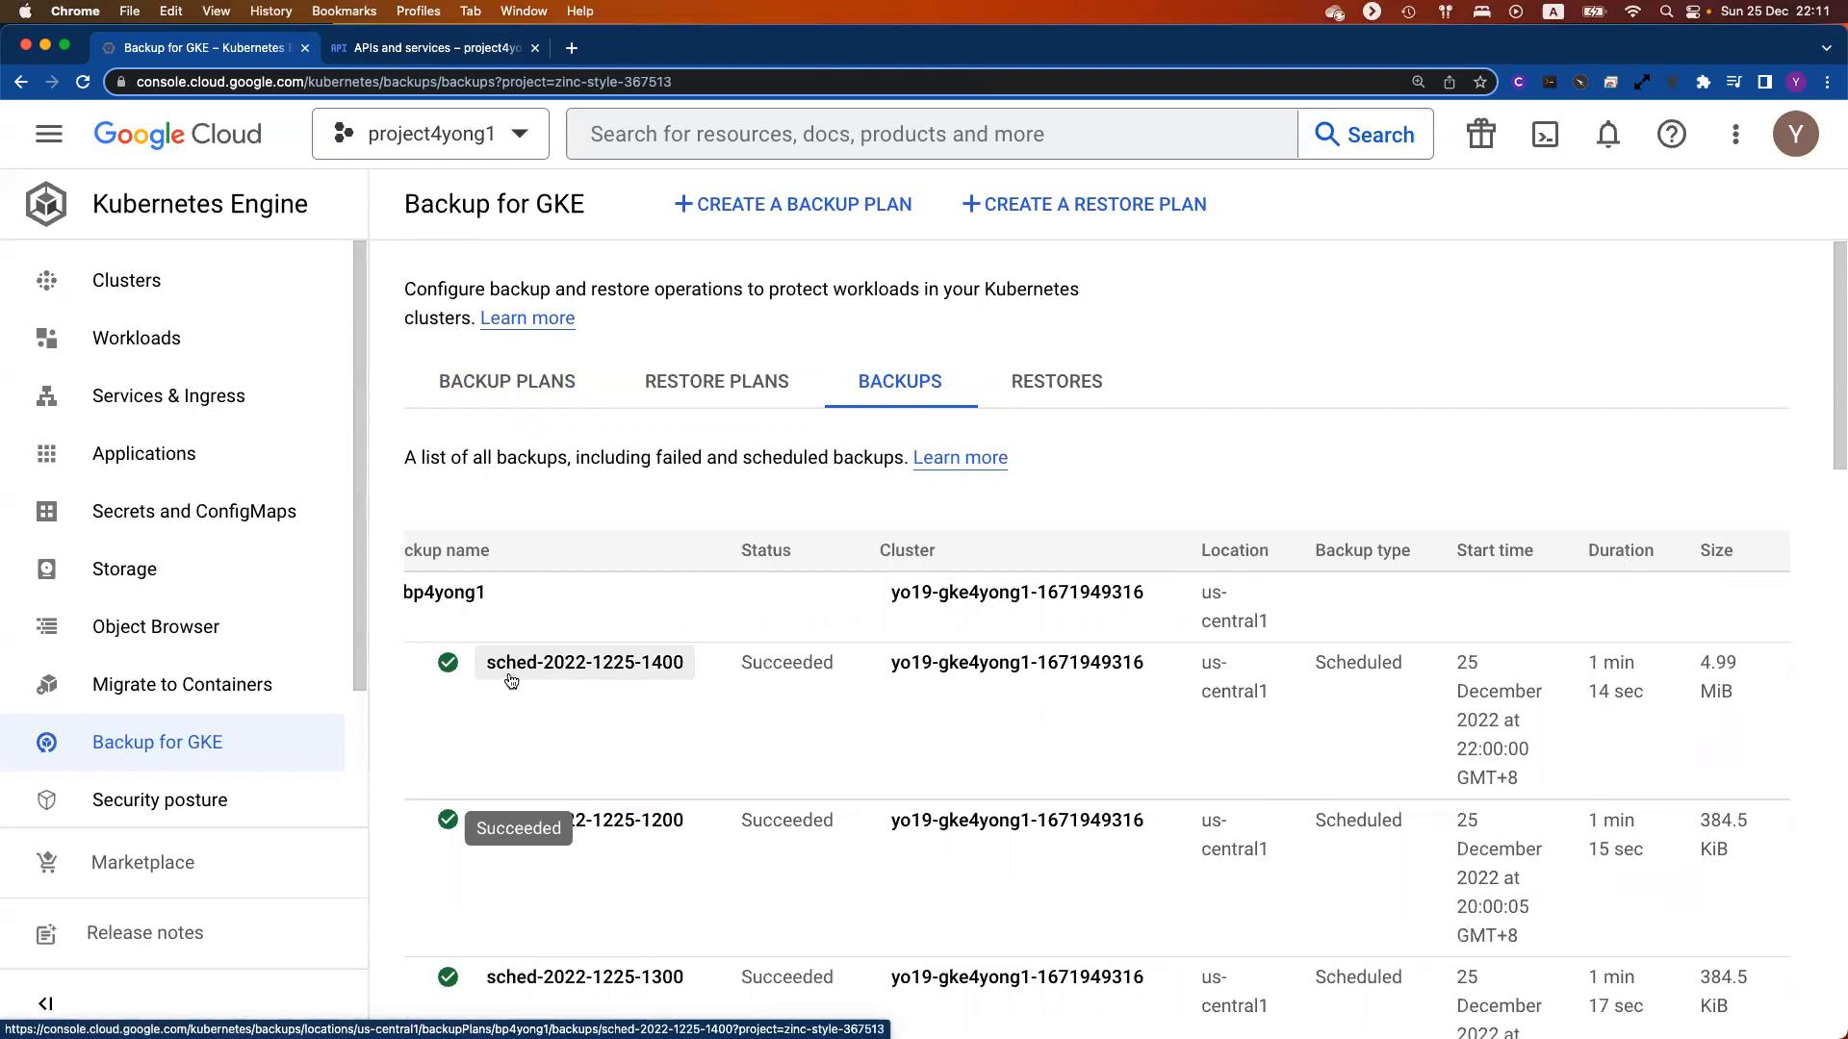
scroll(1233, 768, "down", 5)
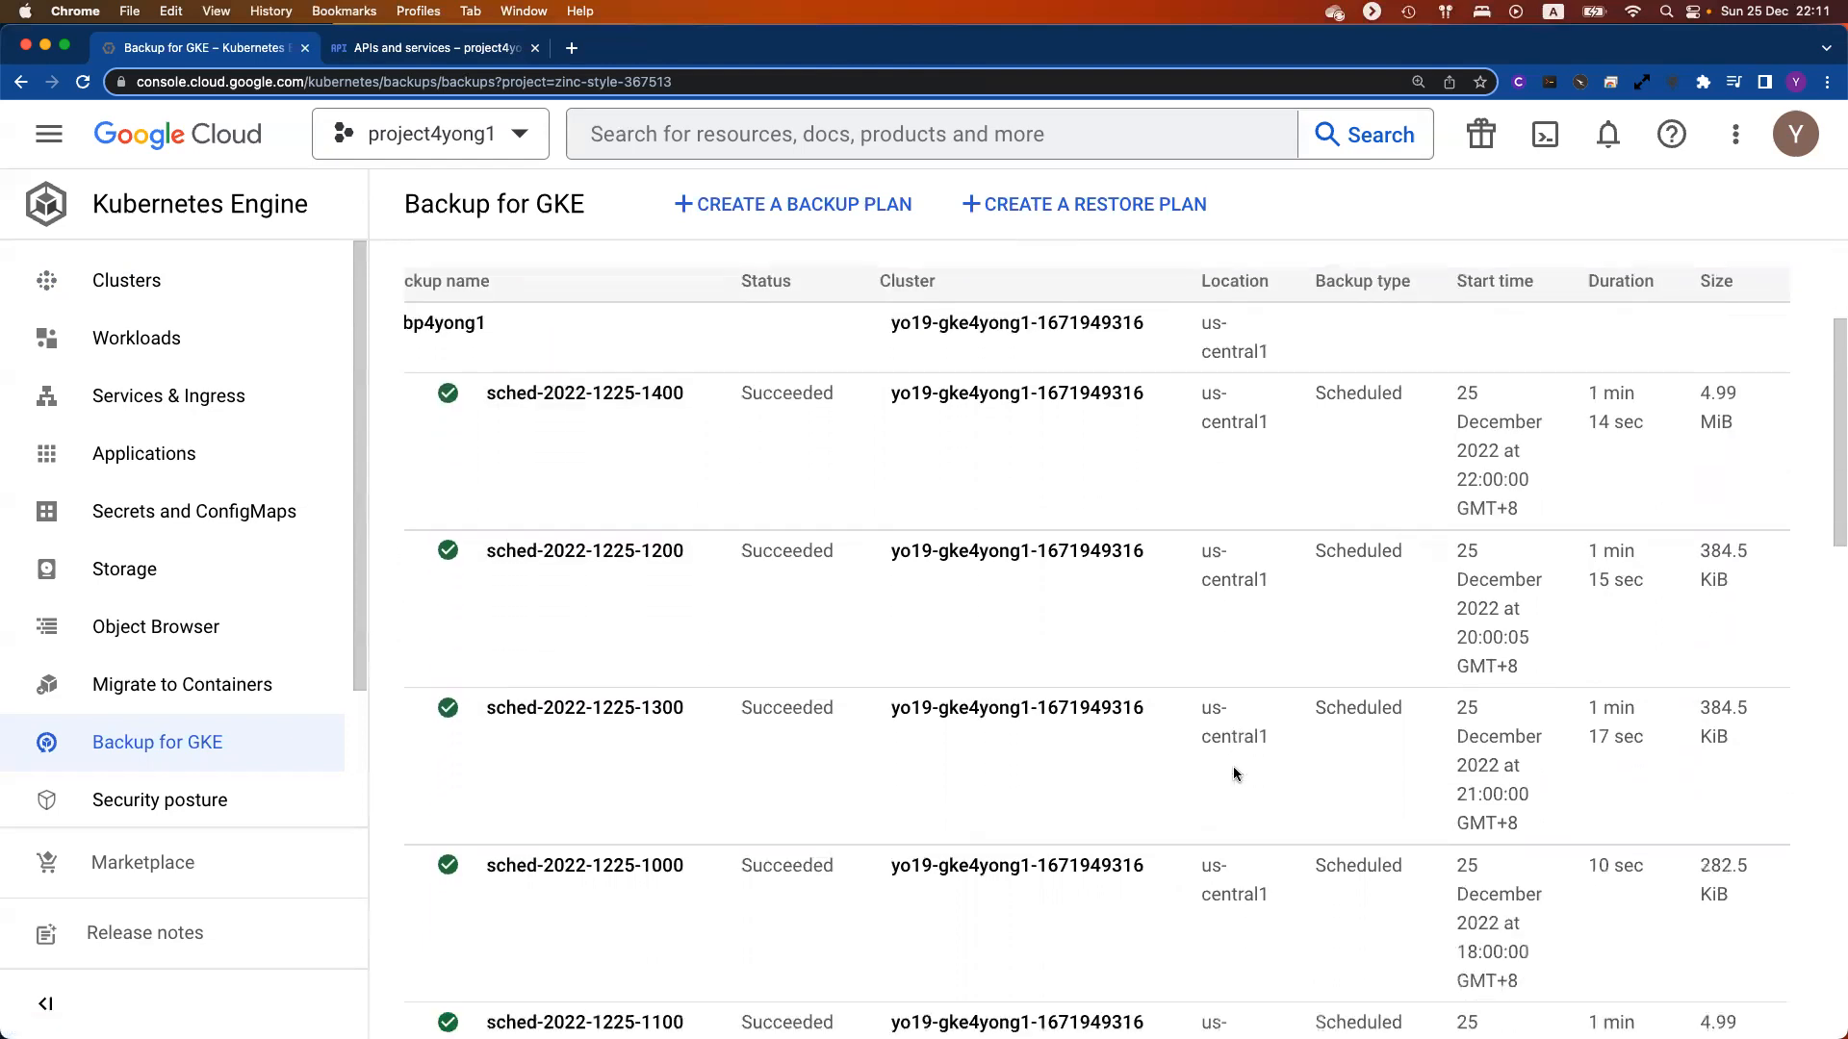
scroll(1232, 766, "down", 2)
scroll(1233, 768, "up", 4)
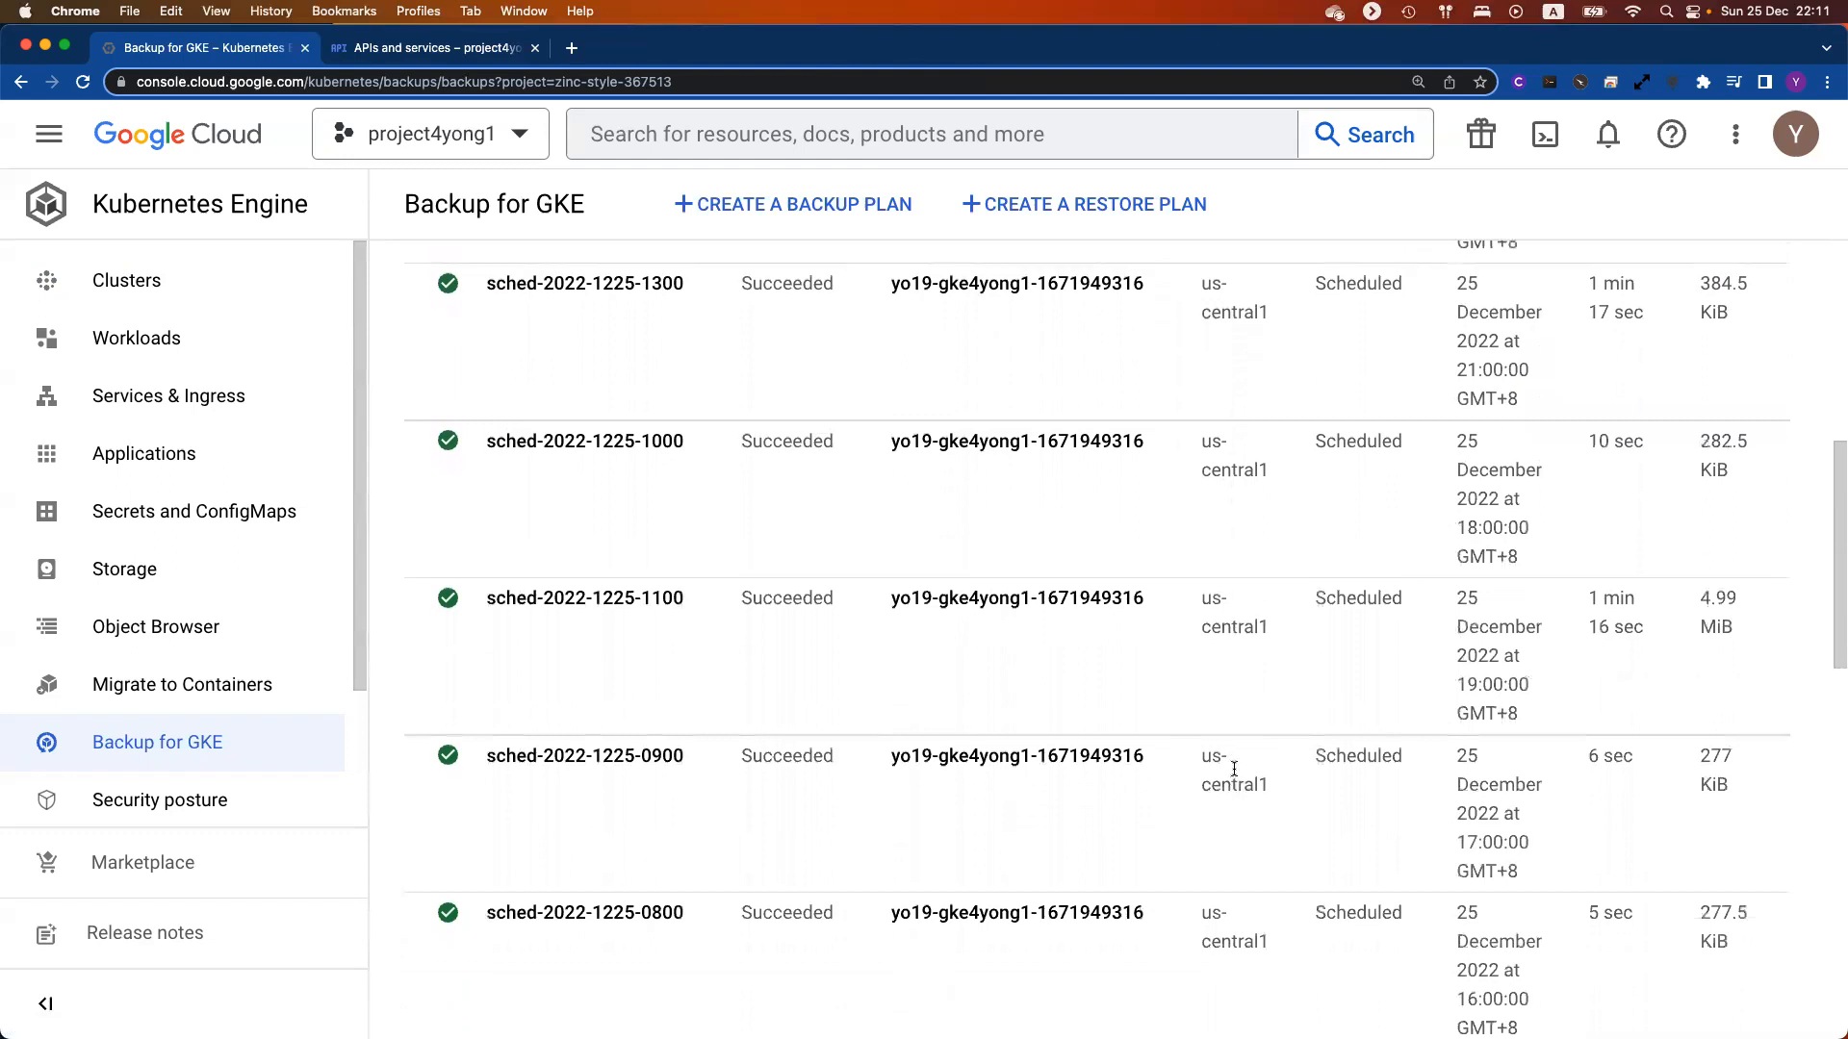
scroll(1234, 768, "up", 4)
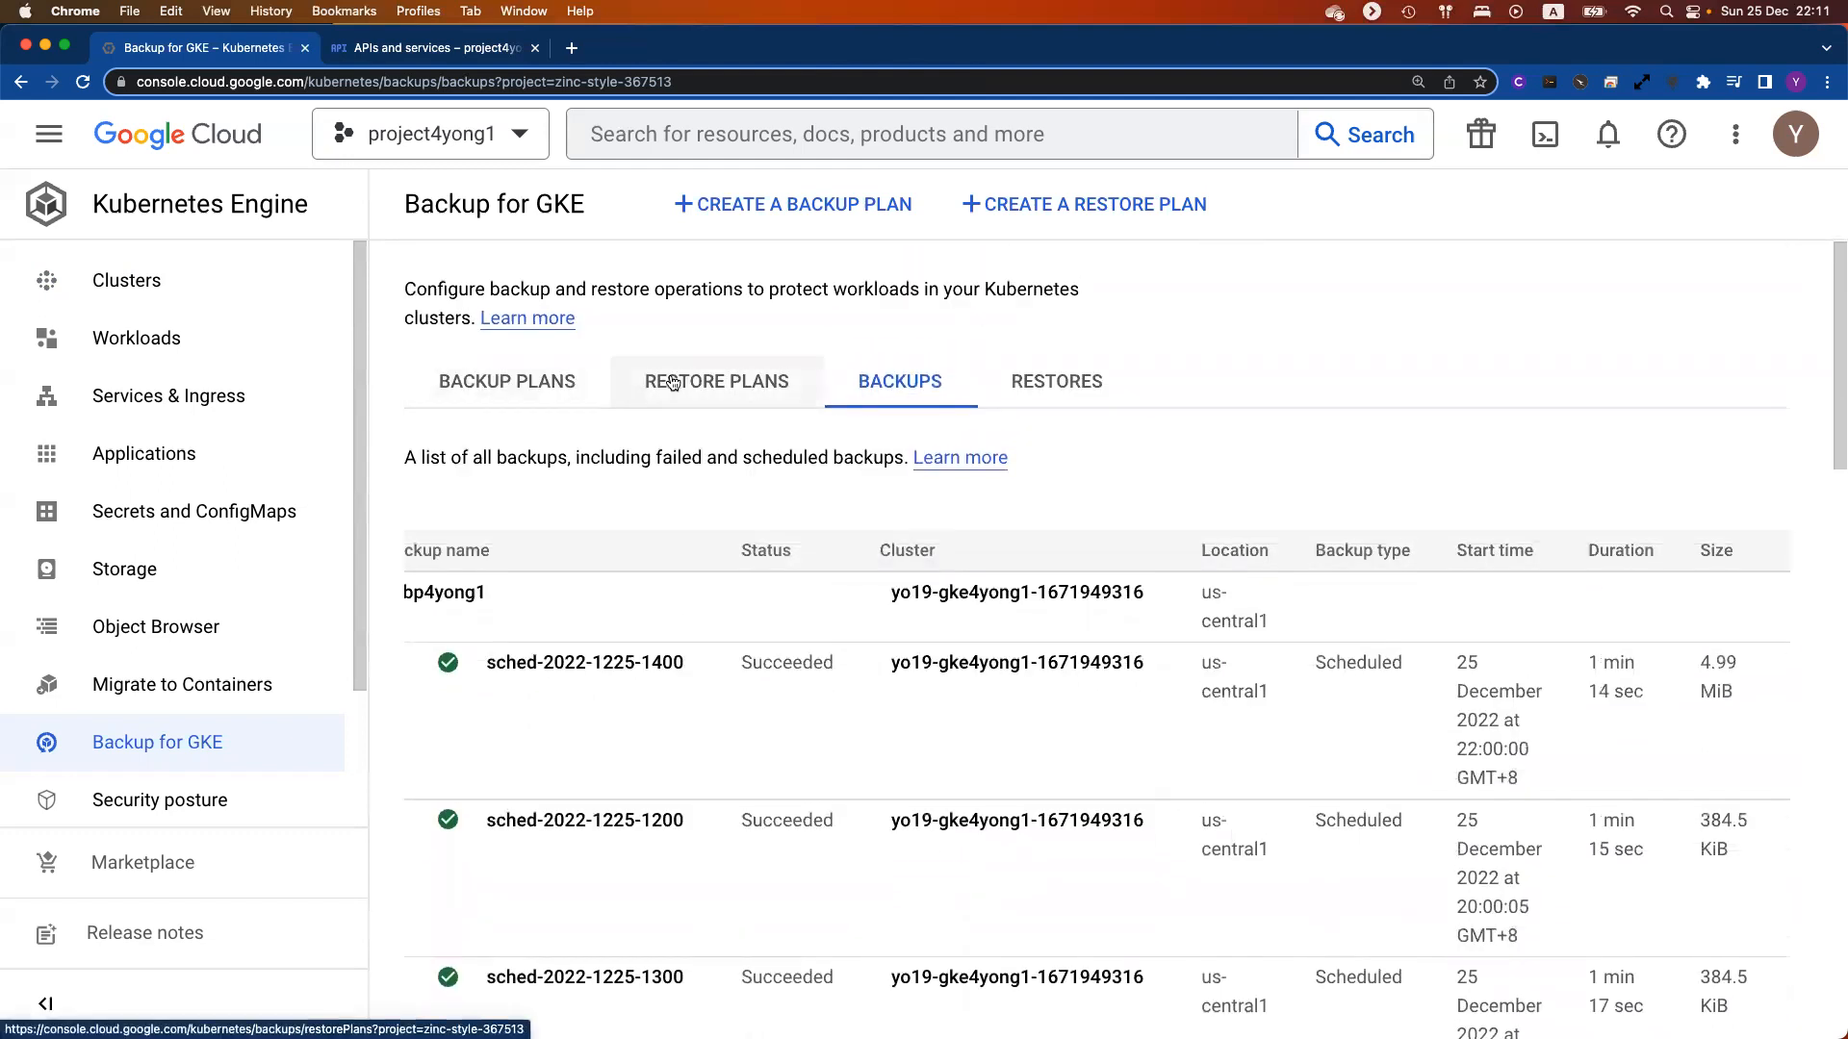
left_click(721, 209)
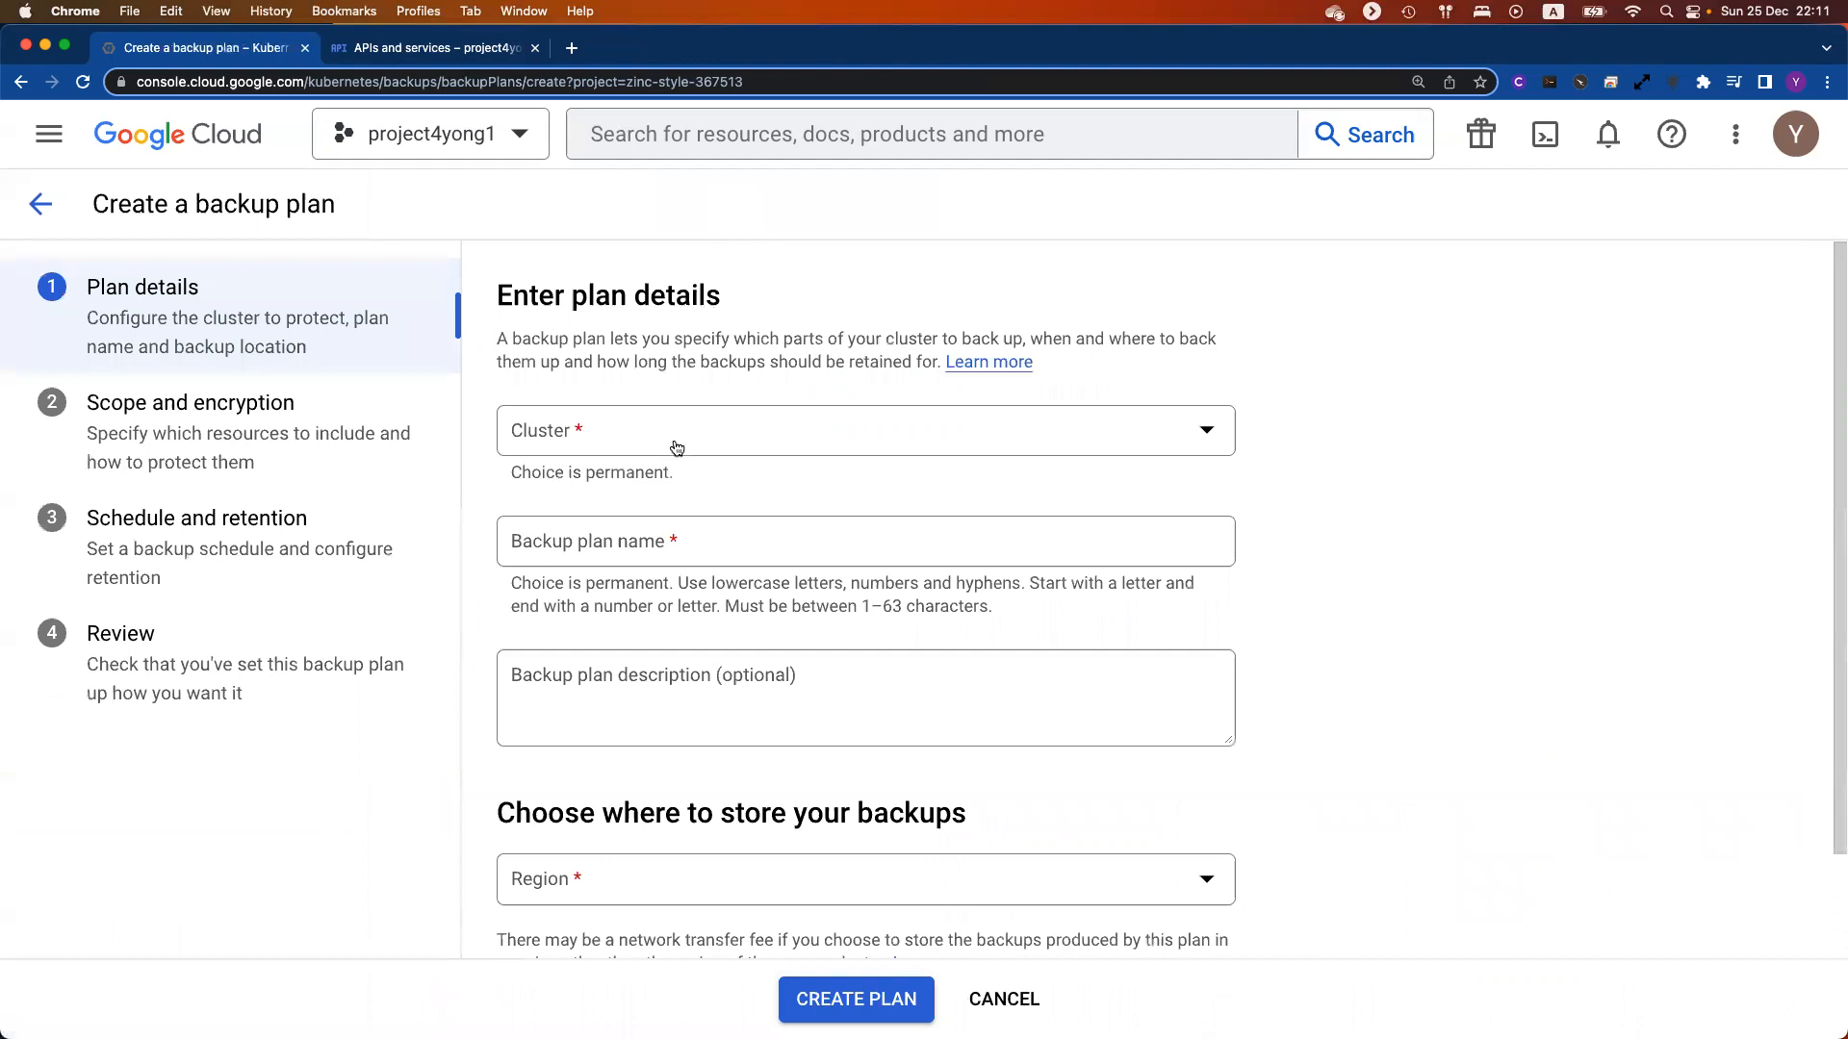
left_click(666, 437)
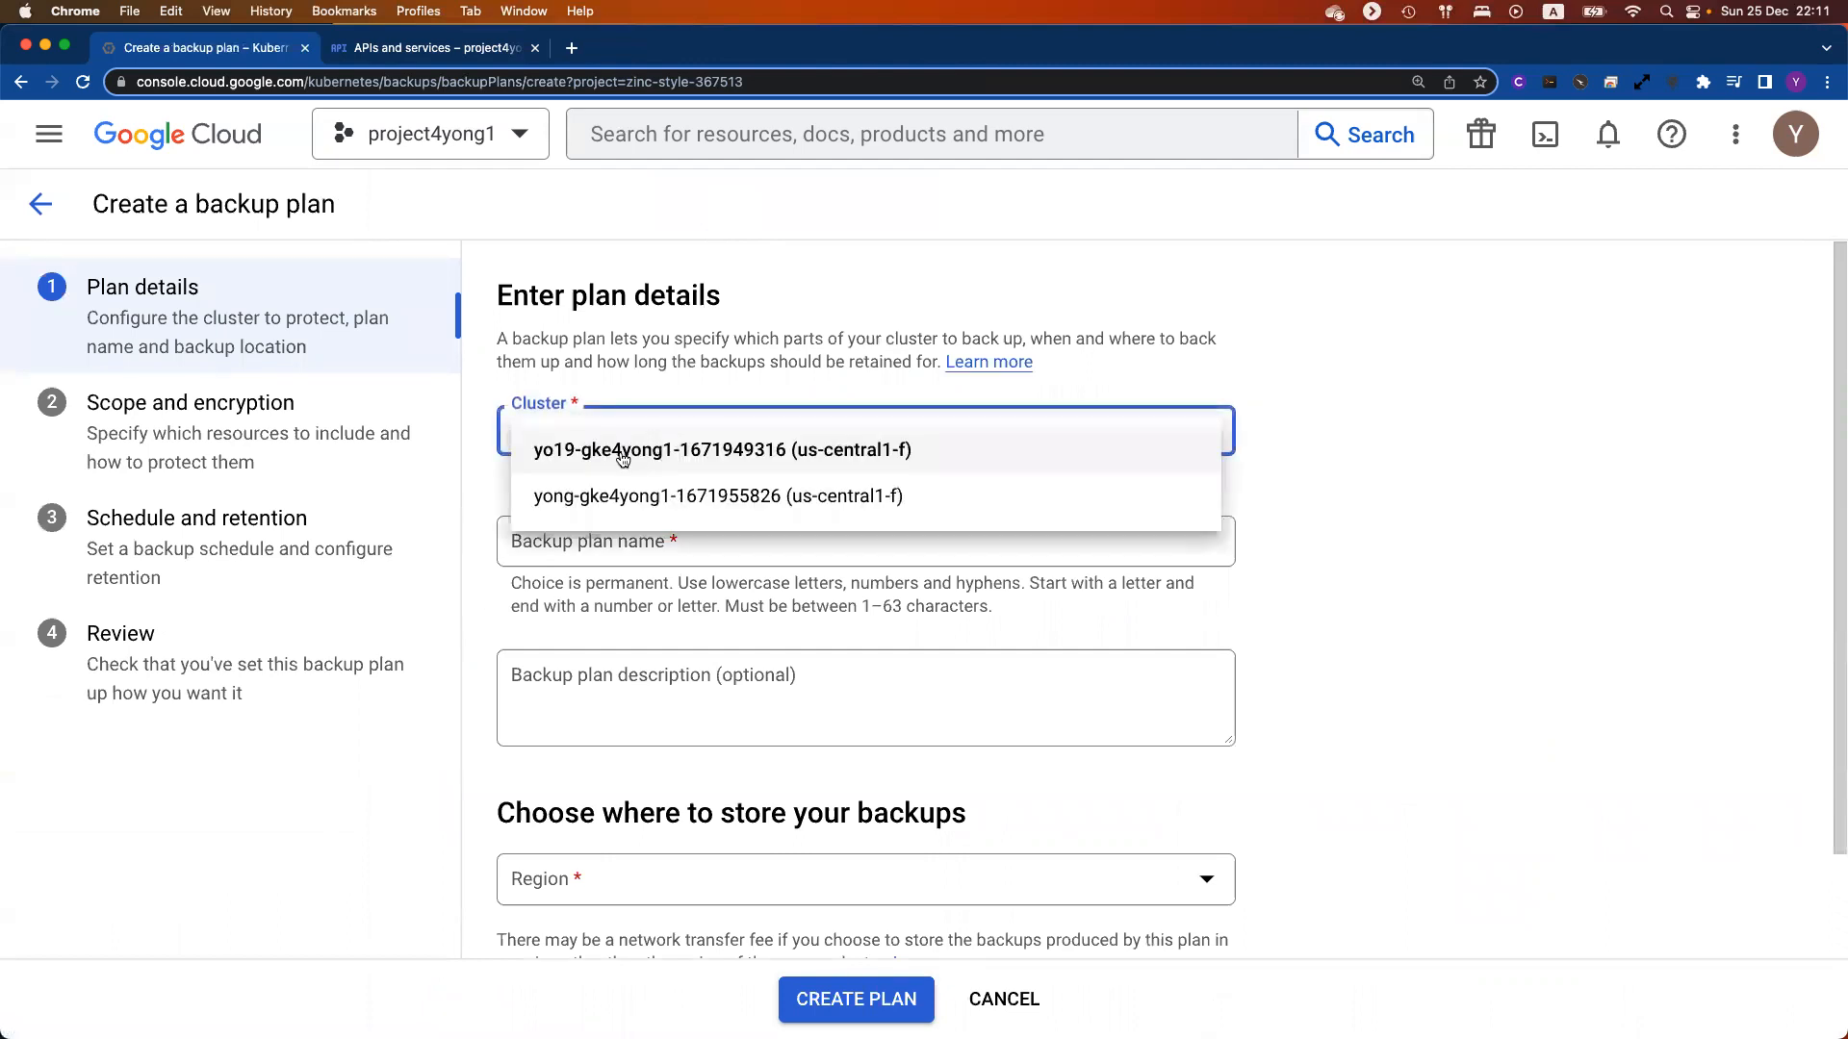
left_click(622, 450)
left_click(702, 543)
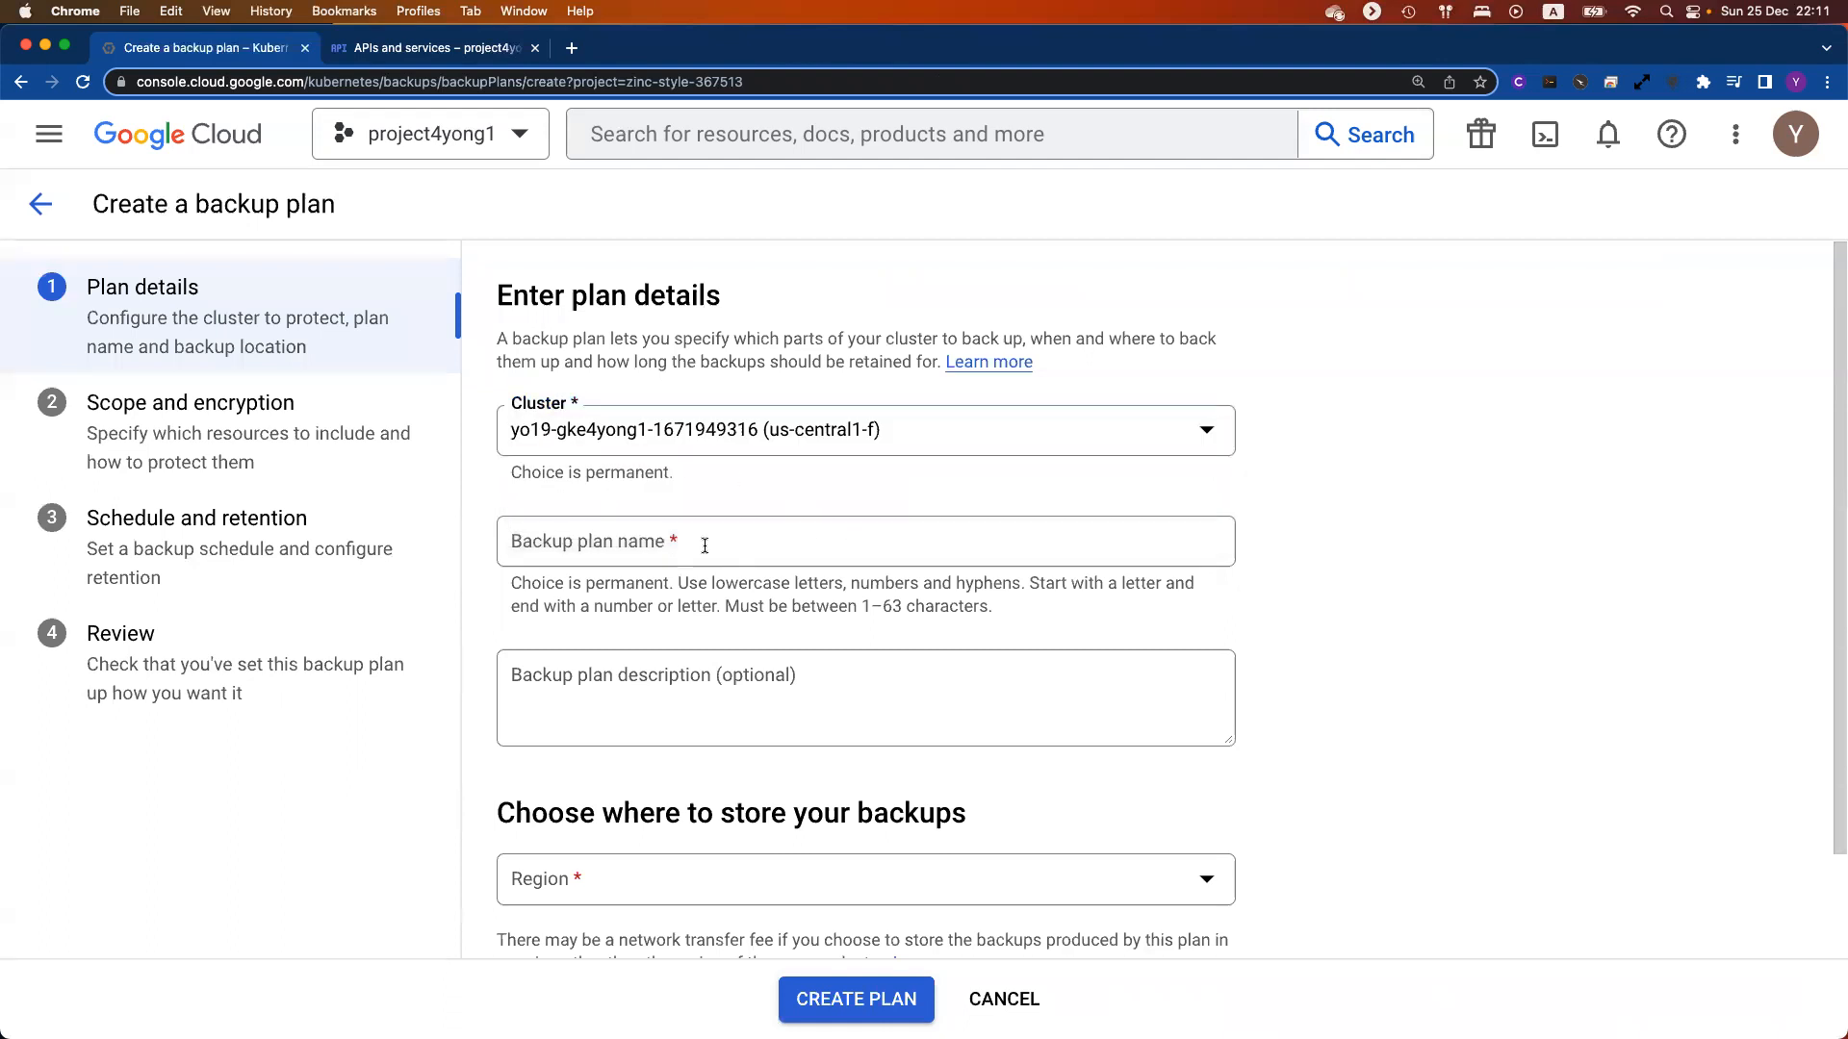
type("backup-plan1")
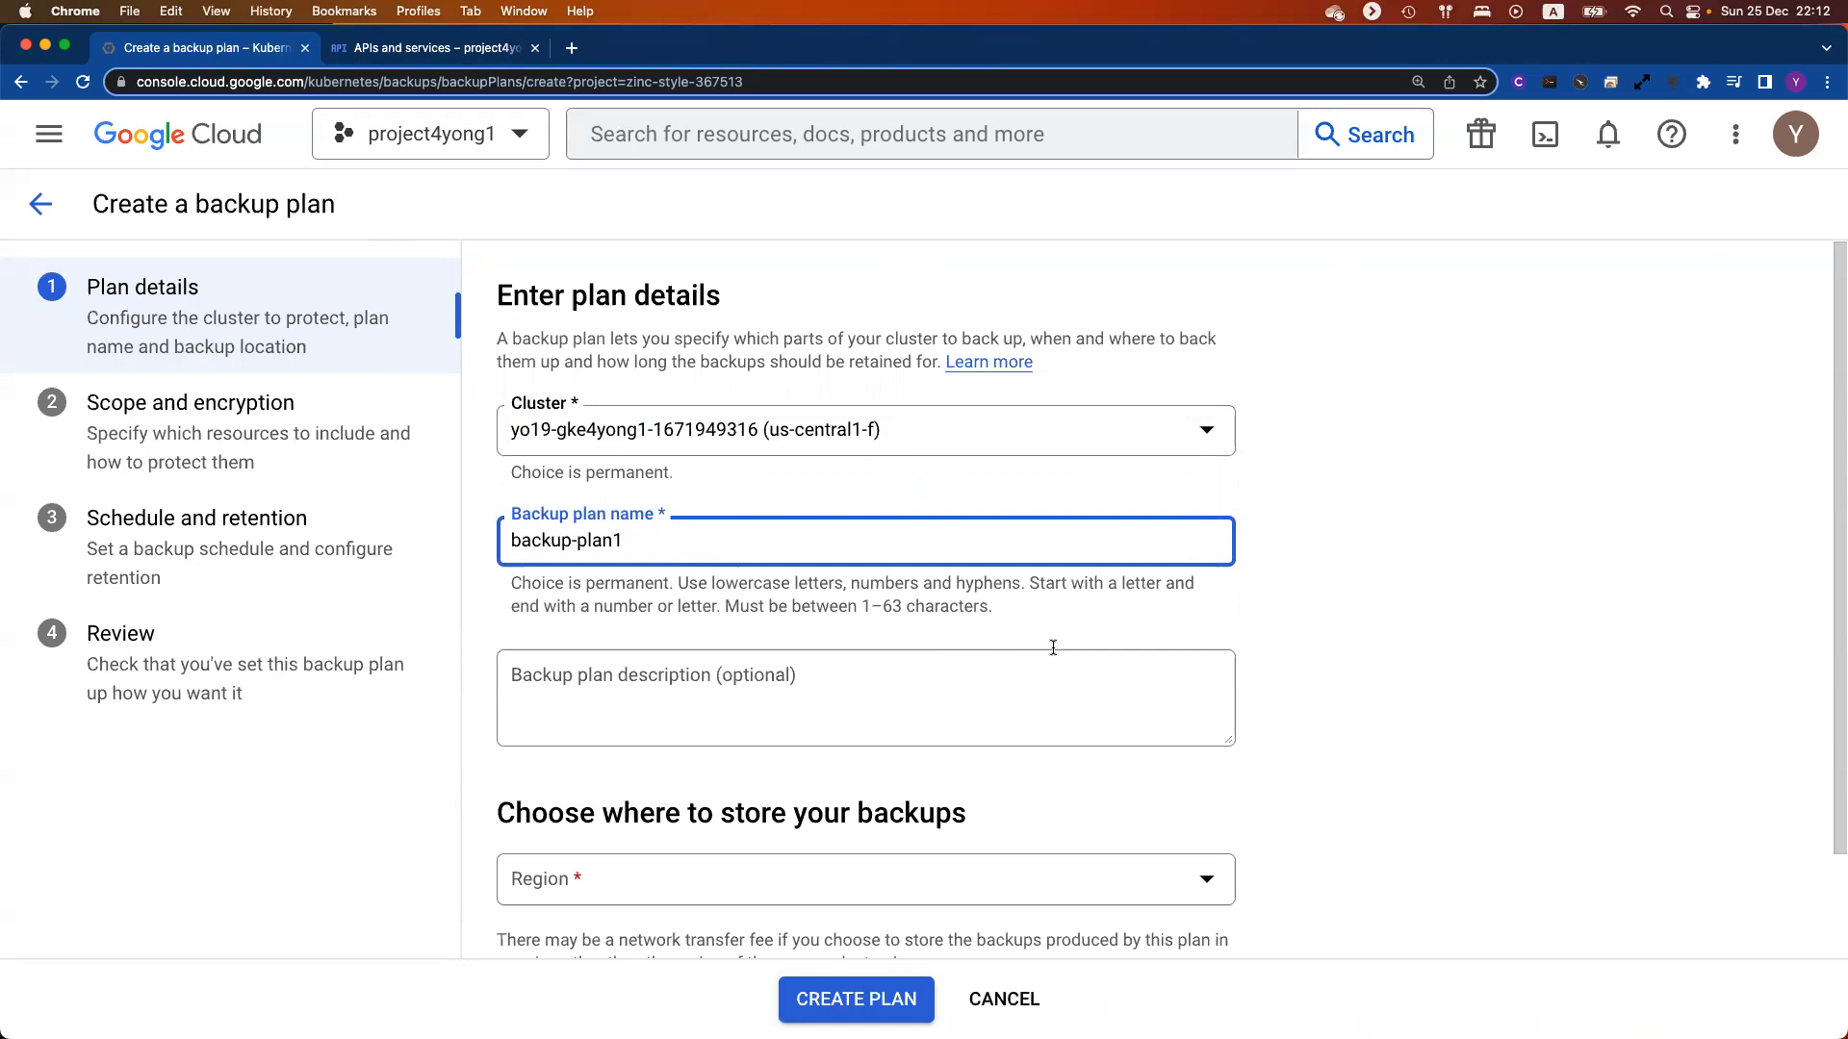
scroll(1053, 646, "down", 2)
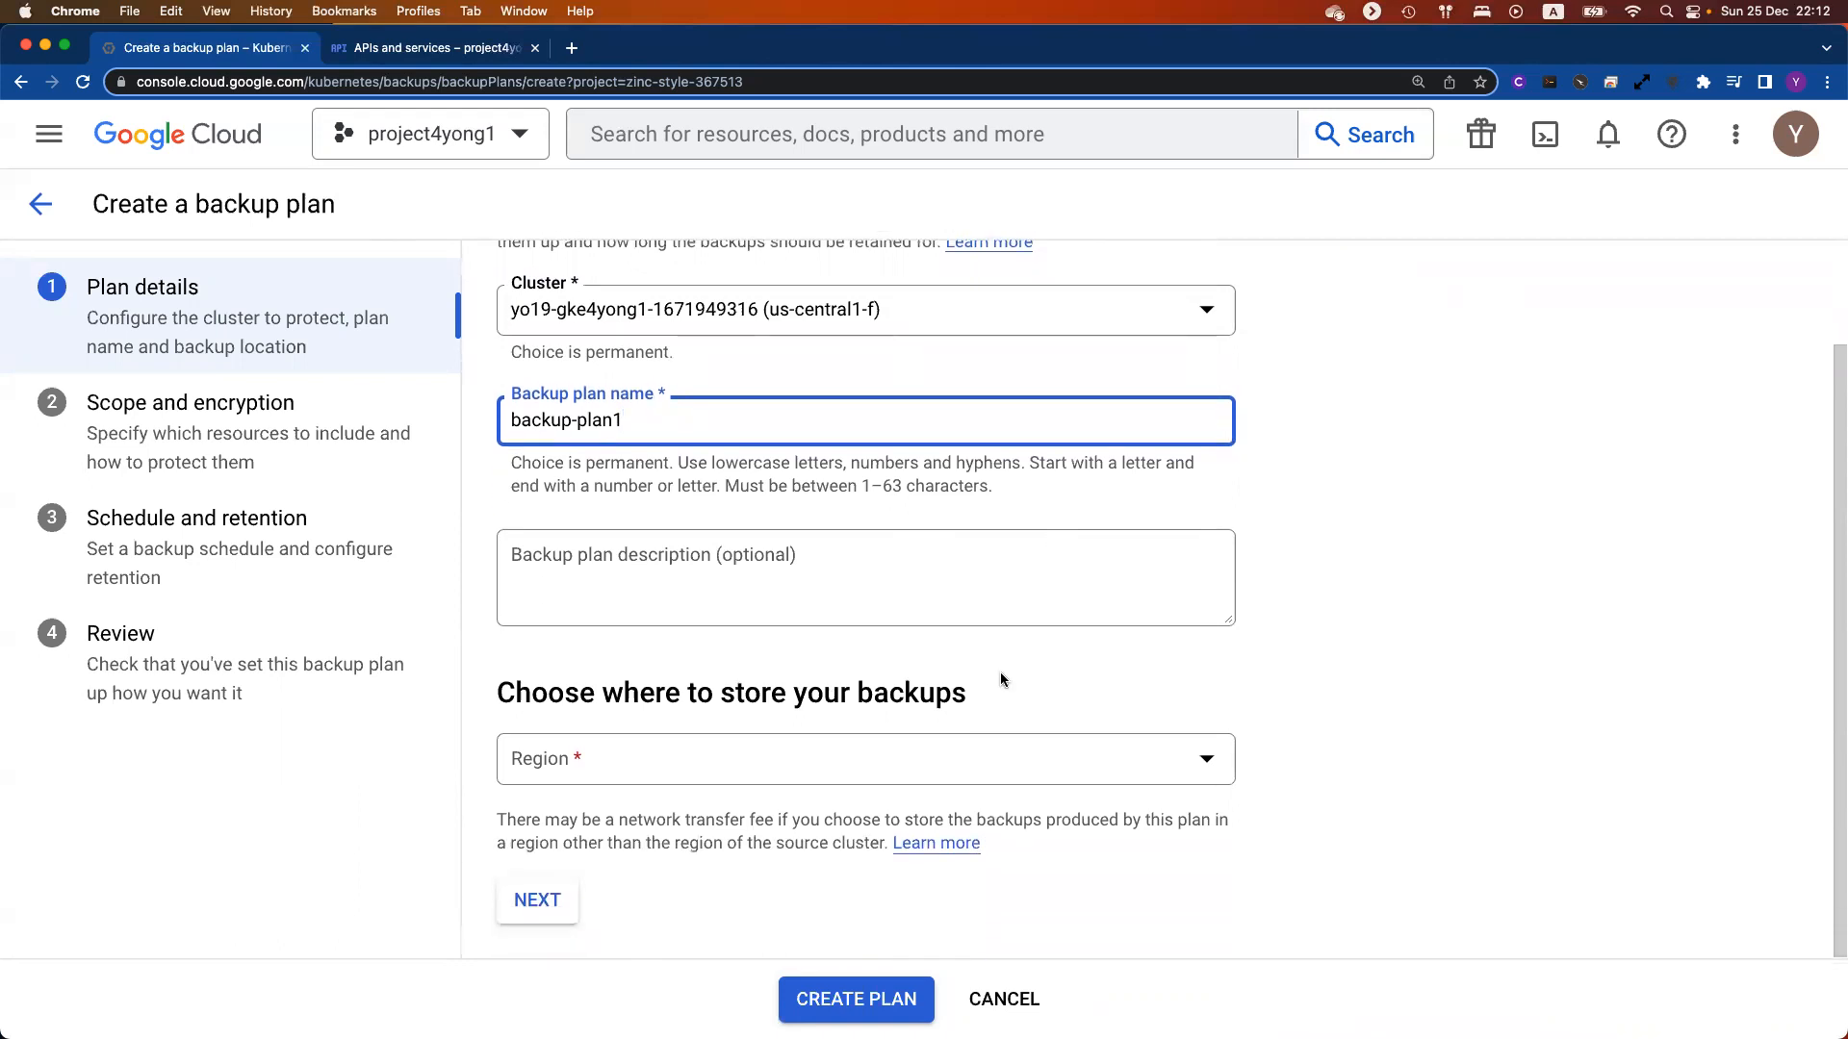
Step: Set the backup storage region to us-central1 (Iowa) and continue to the scope and encryption settings
left_click(746, 769)
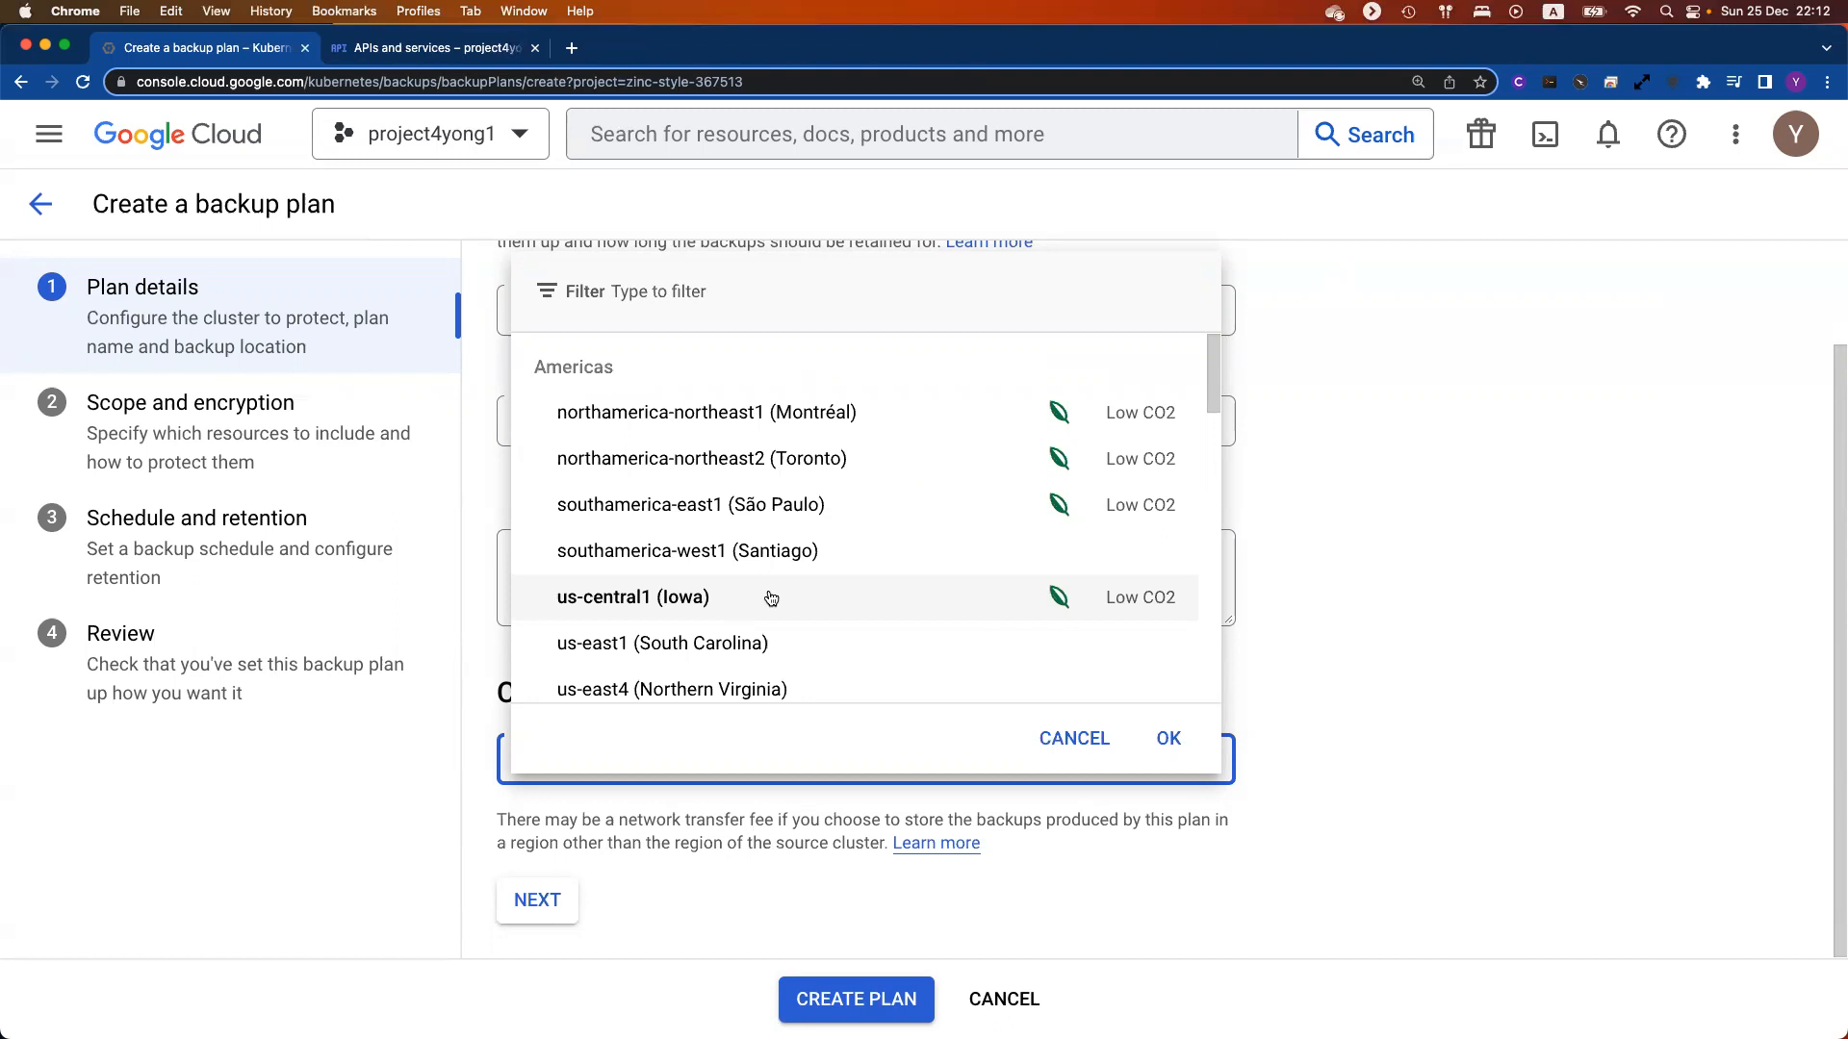
left_click(770, 596)
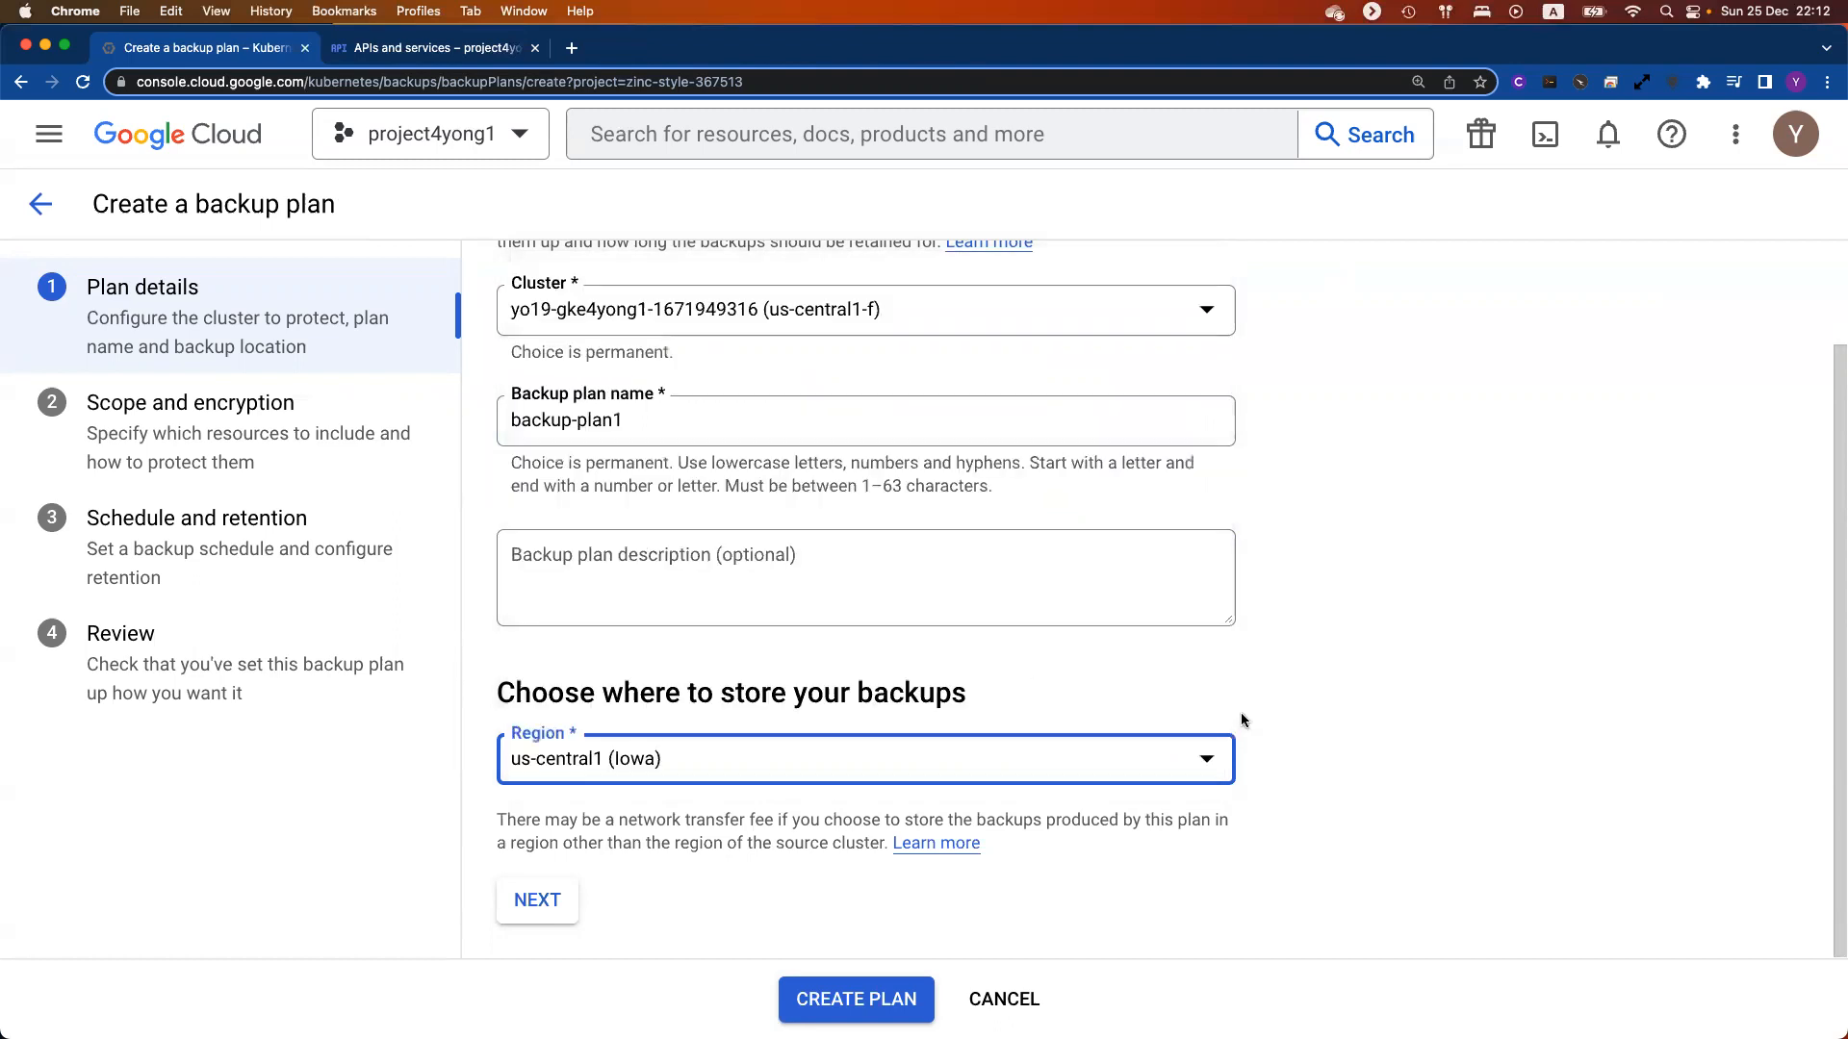
left_click(547, 912)
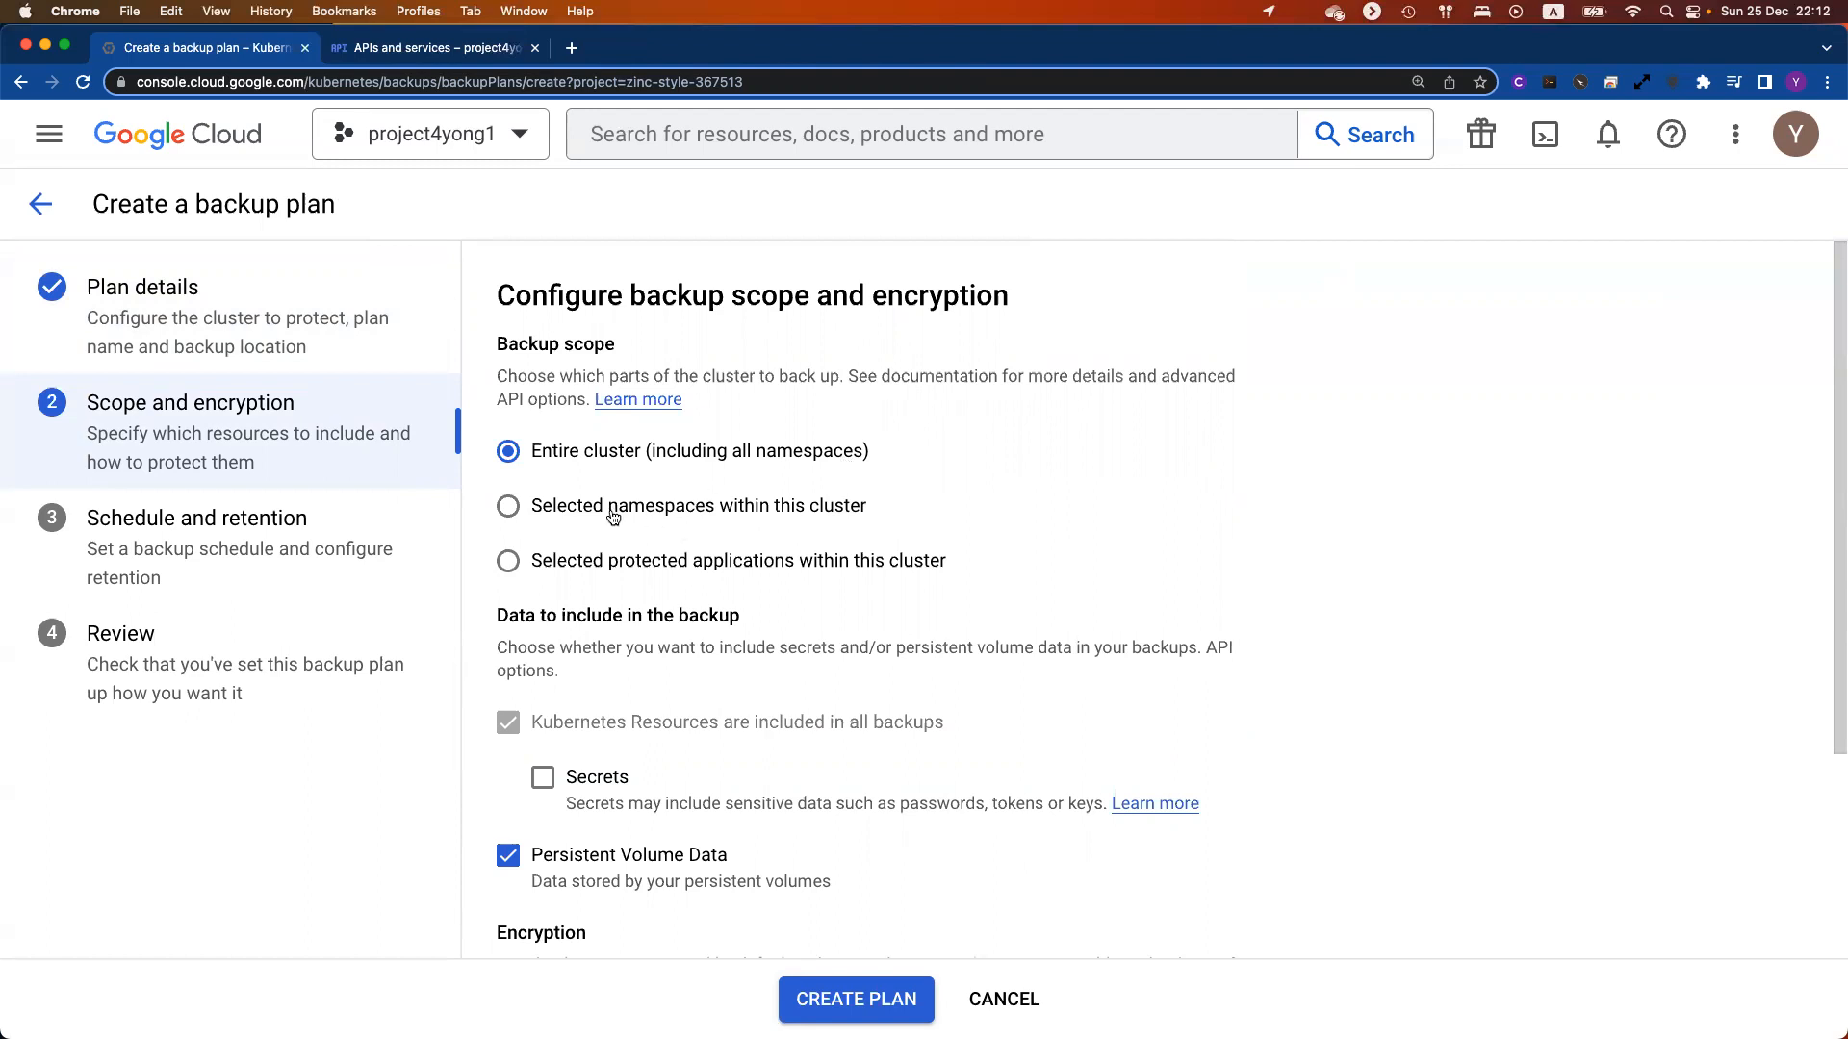
left_click(650, 568)
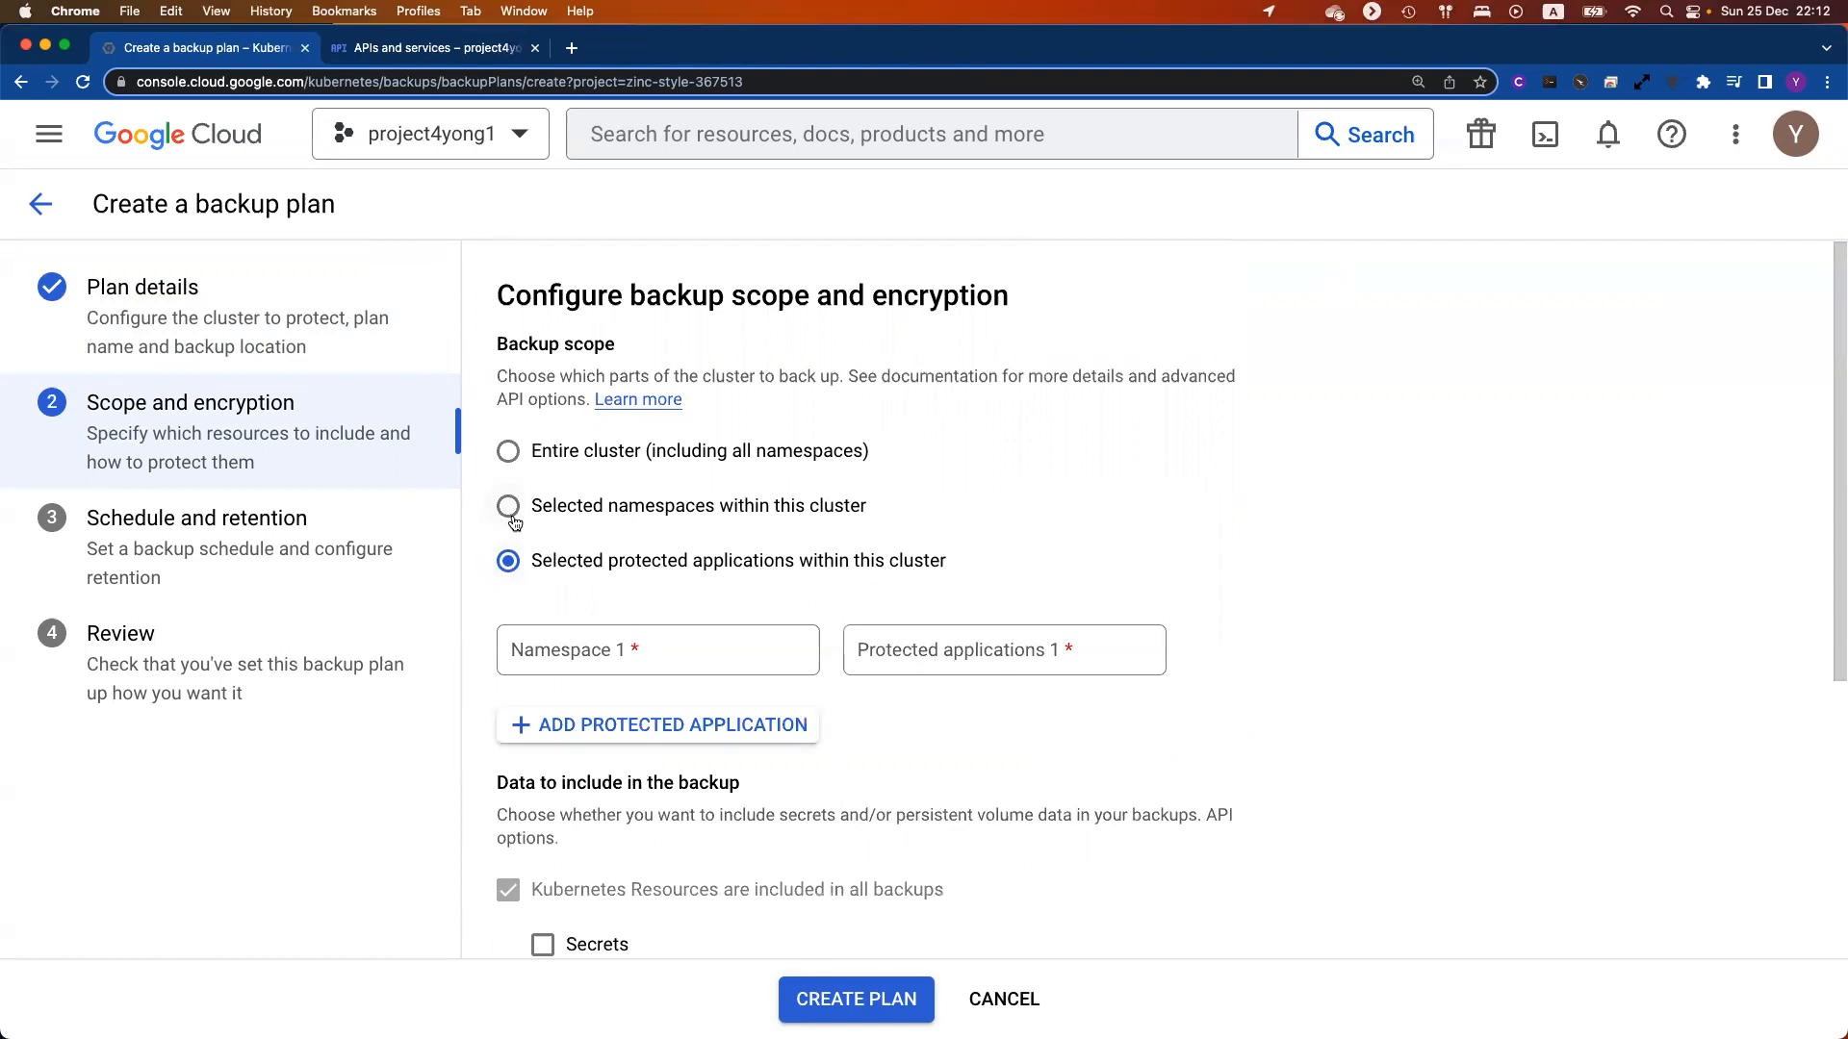
left_click(673, 648)
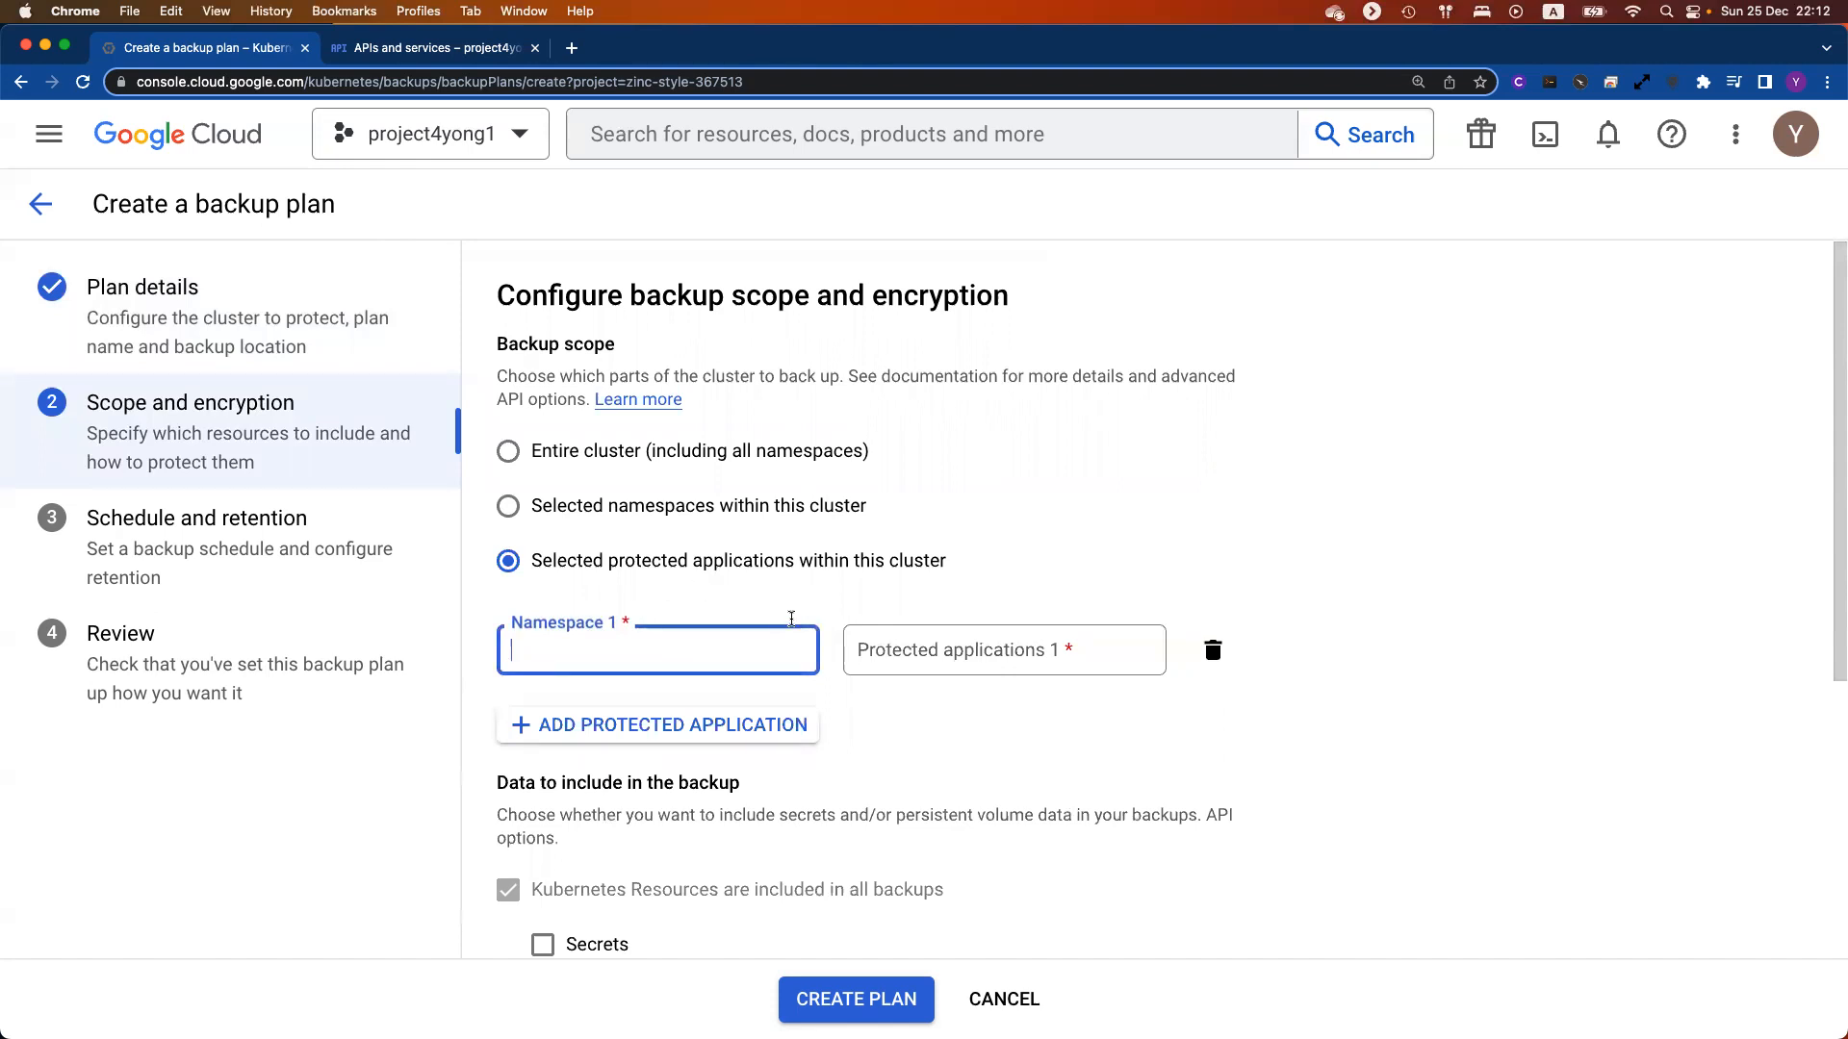
type("yong-postgresql")
left_click_drag(676, 653, 495, 655)
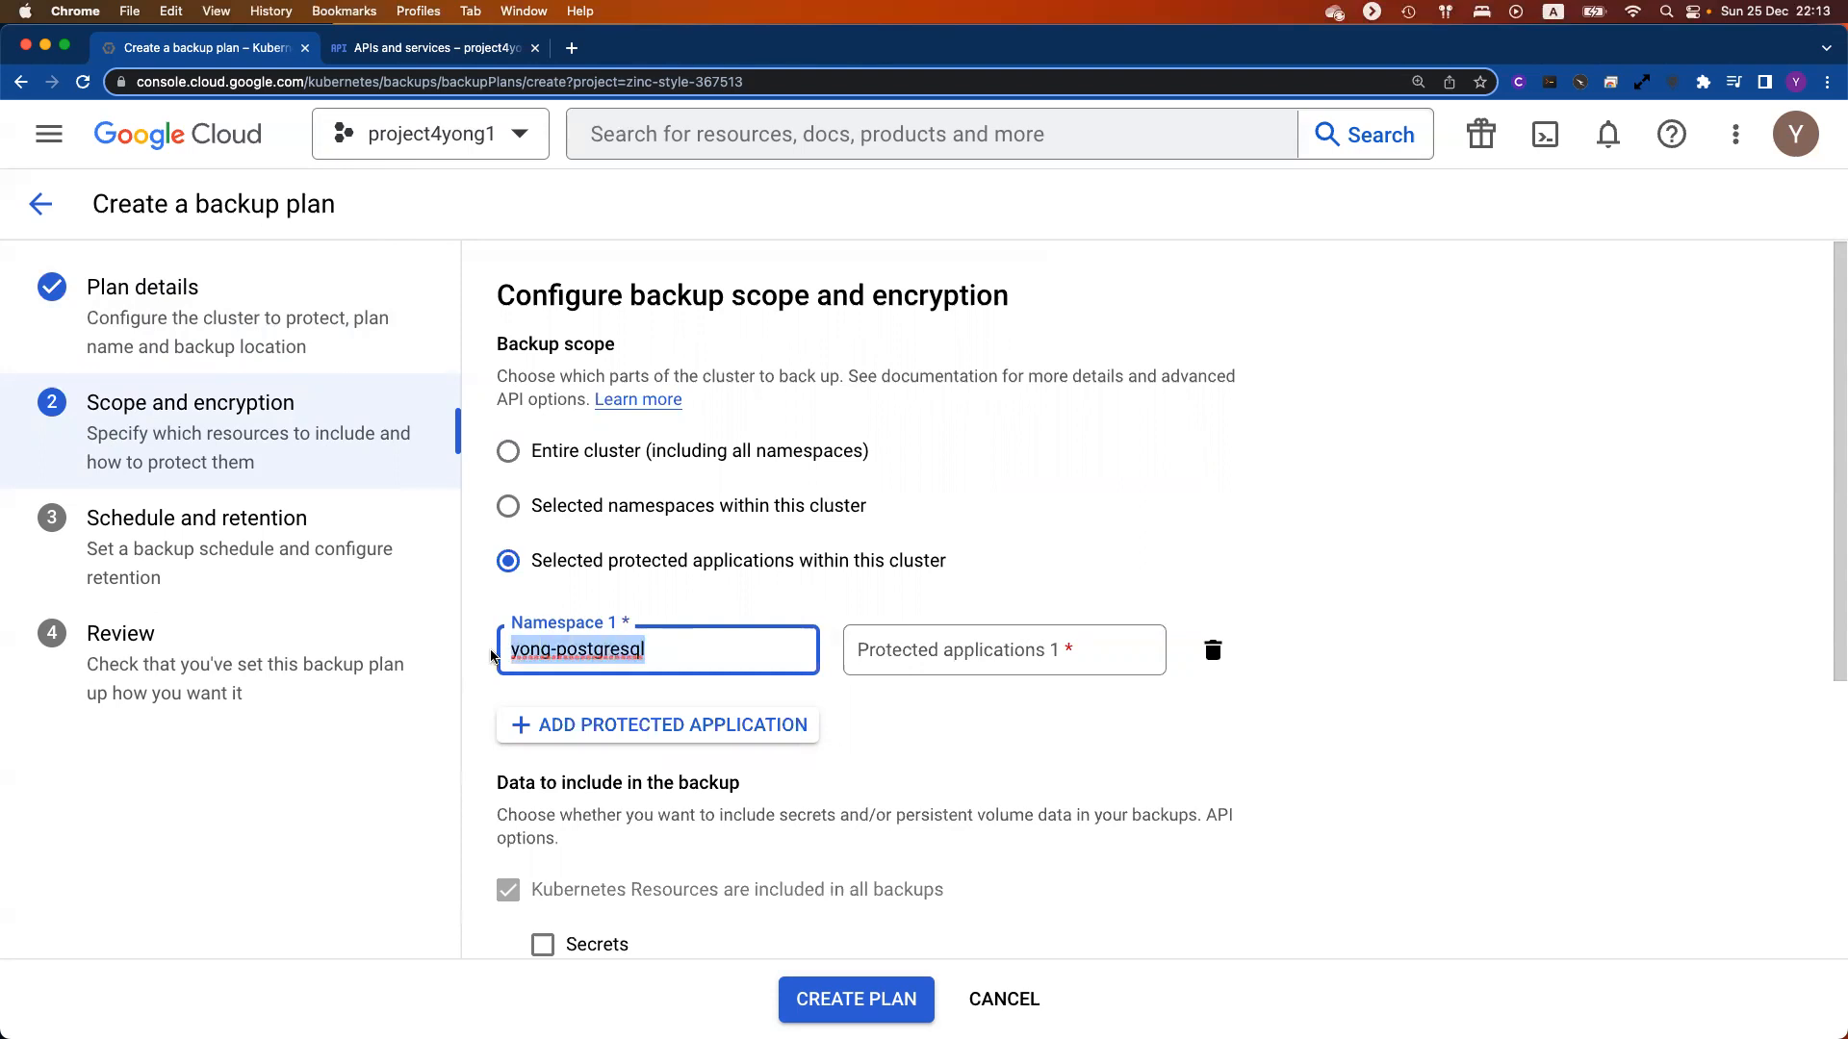
left_click(1022, 647)
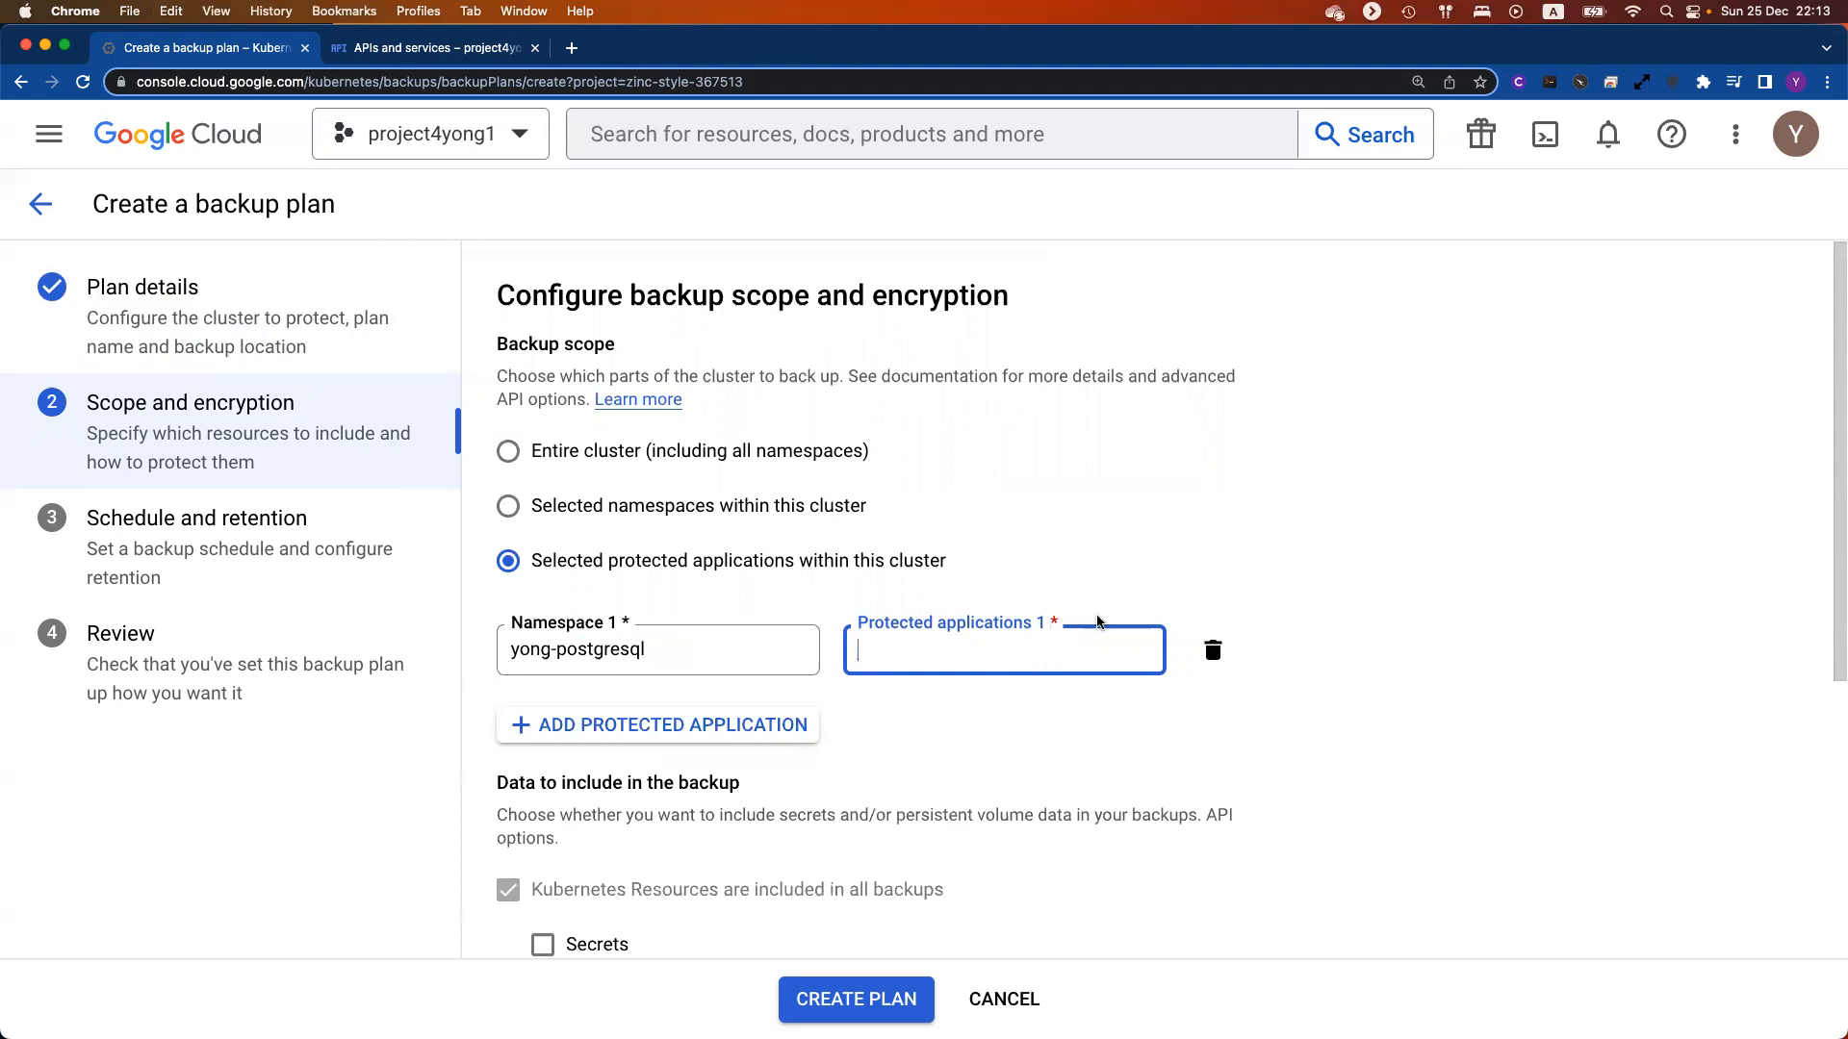
Step: Limit the backup scope to selected namespaces within the cluster, choosing only yong-postgresql
left_click(674, 517)
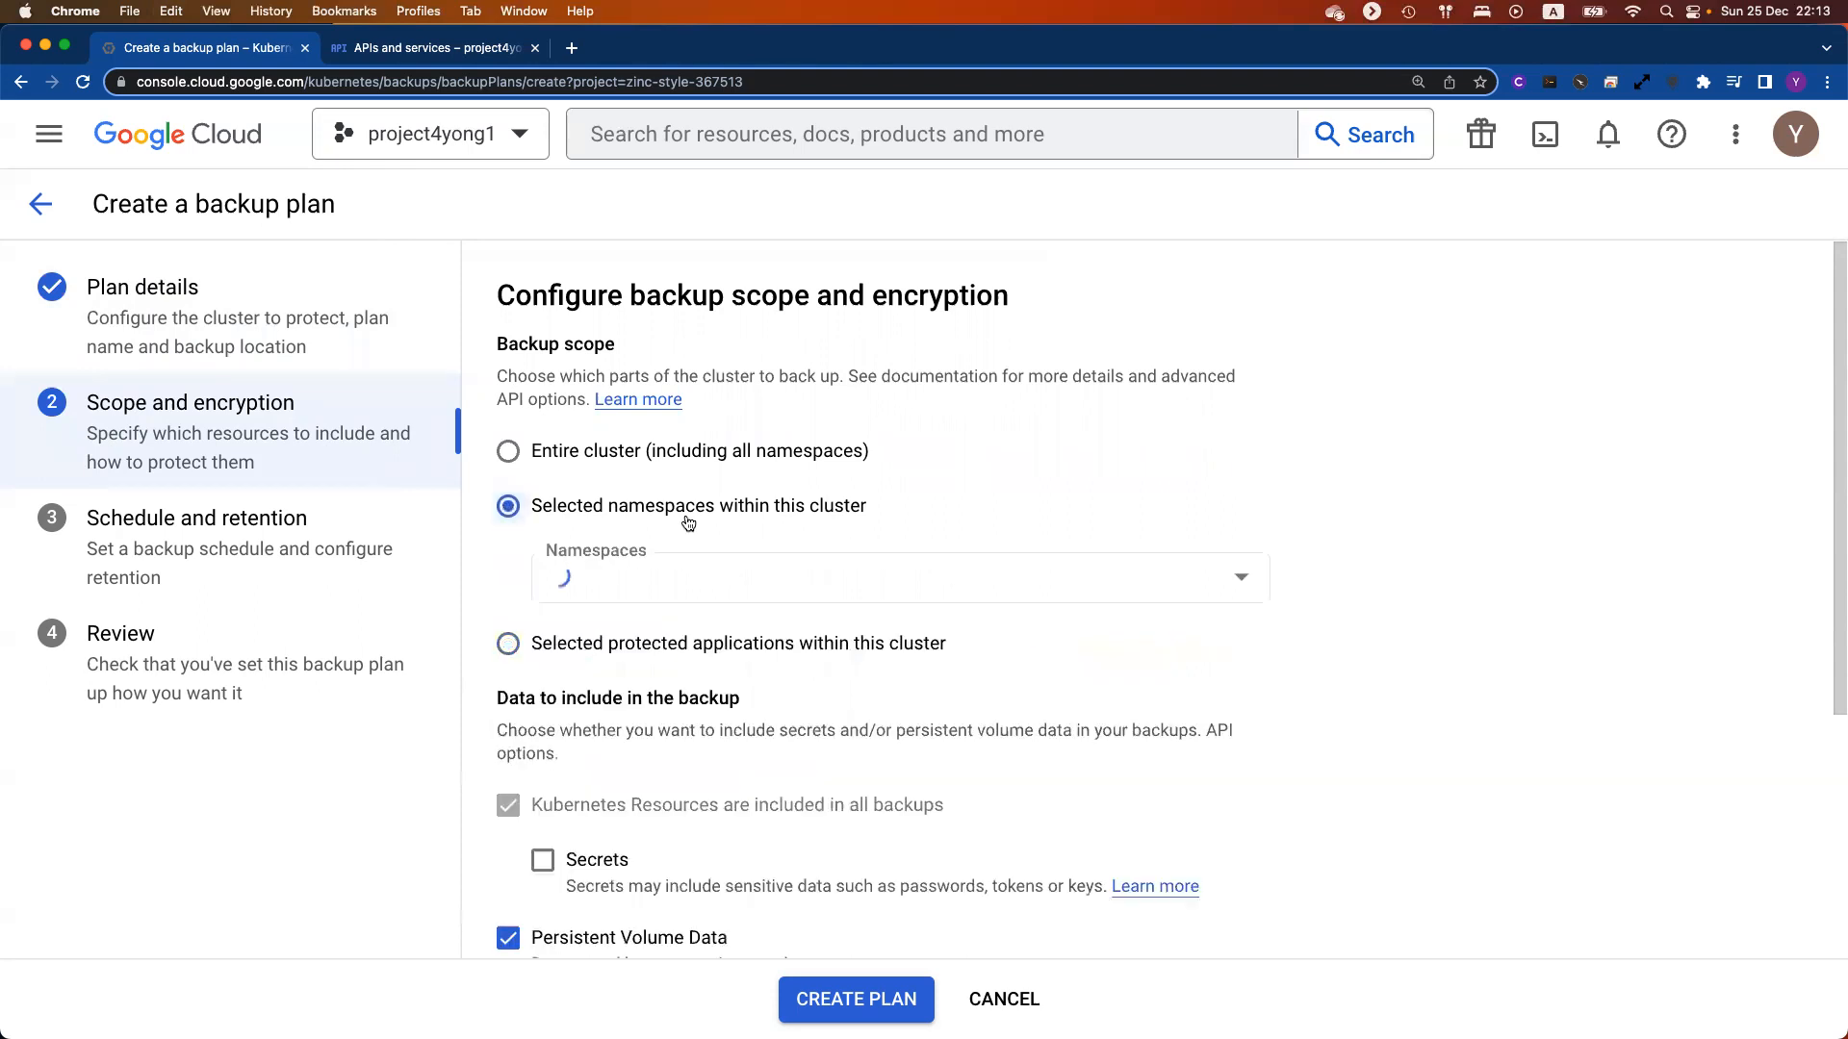
left_click(643, 585)
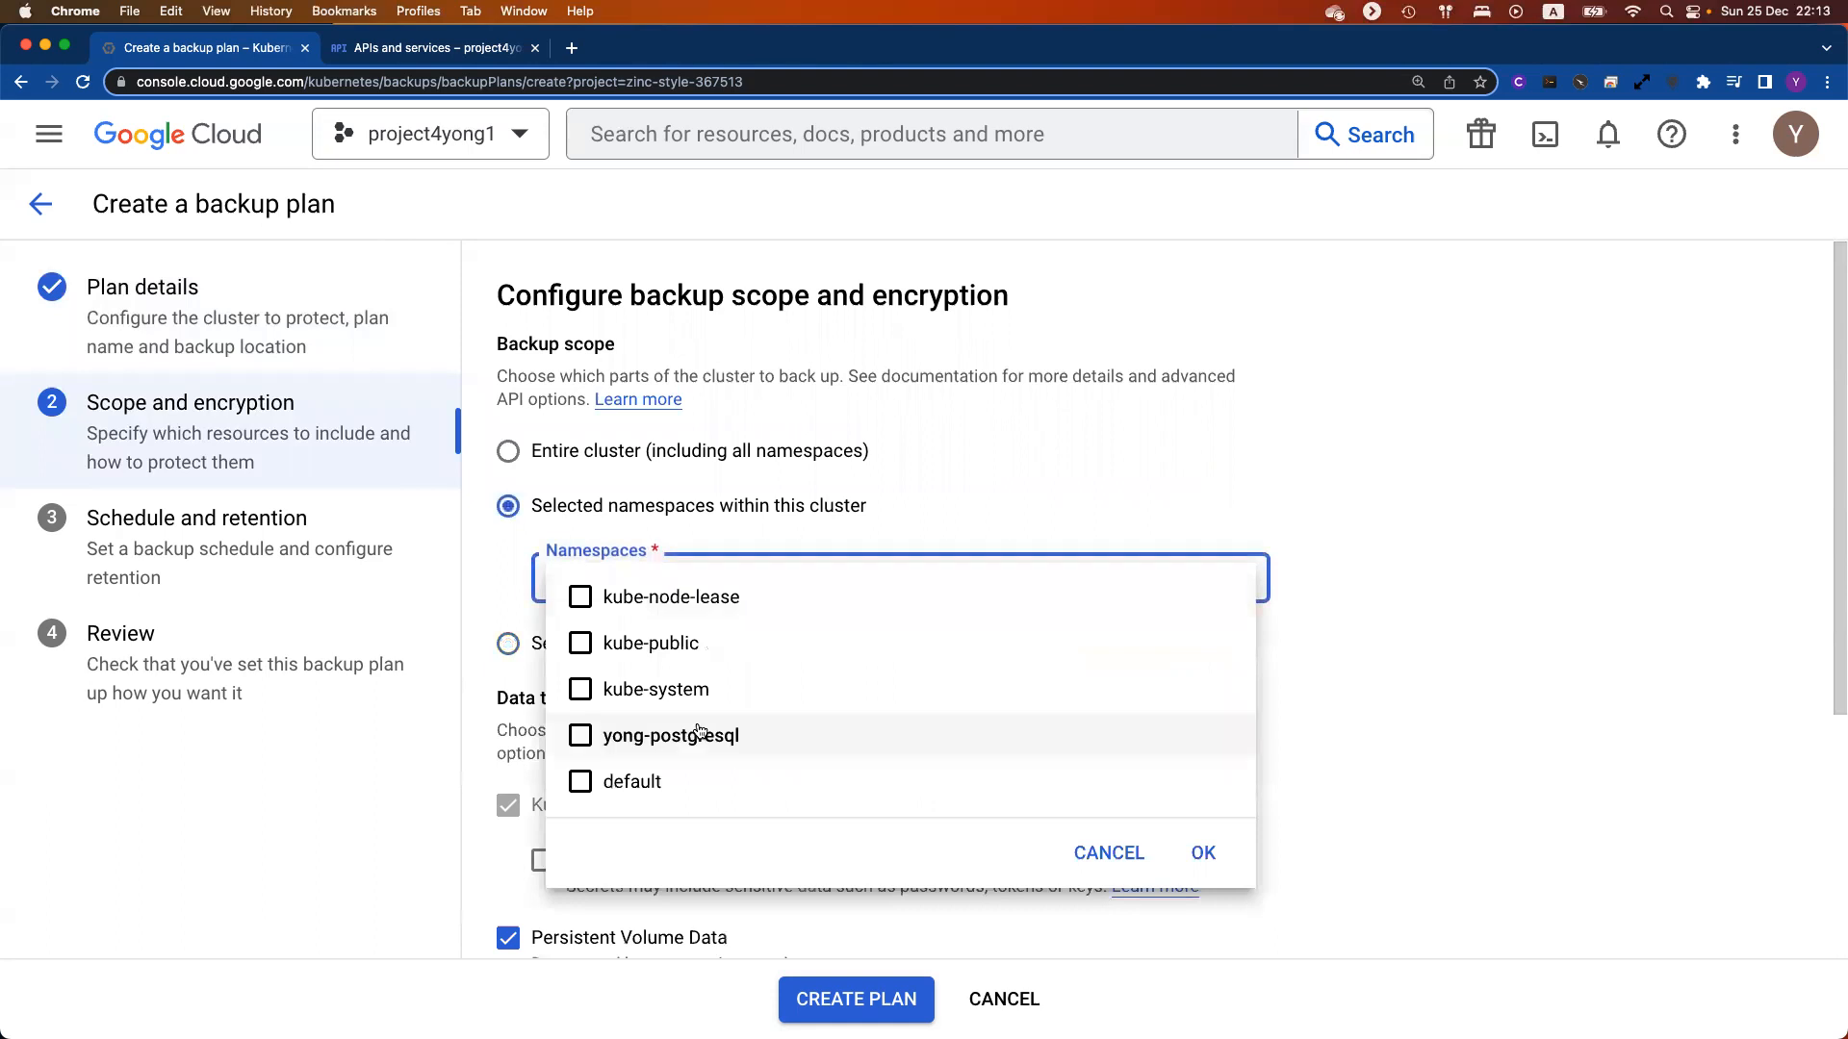
left_click(582, 737)
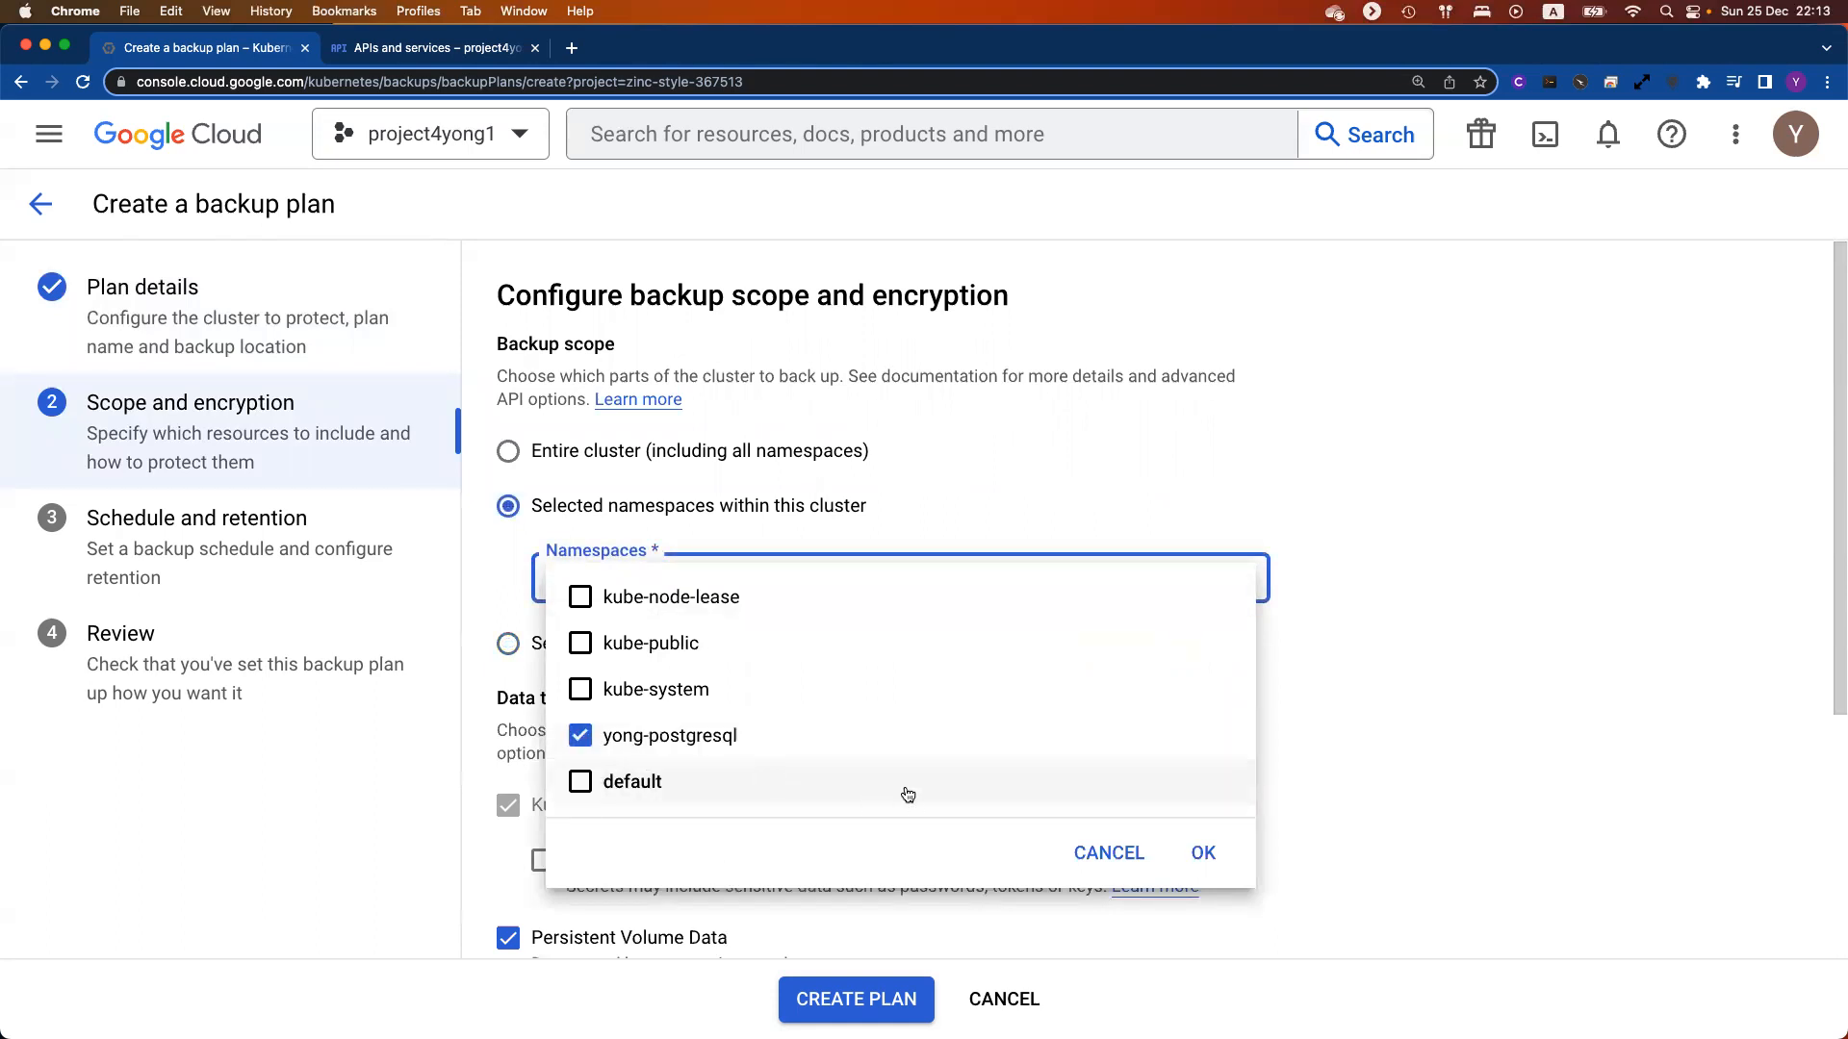
left_click(1204, 855)
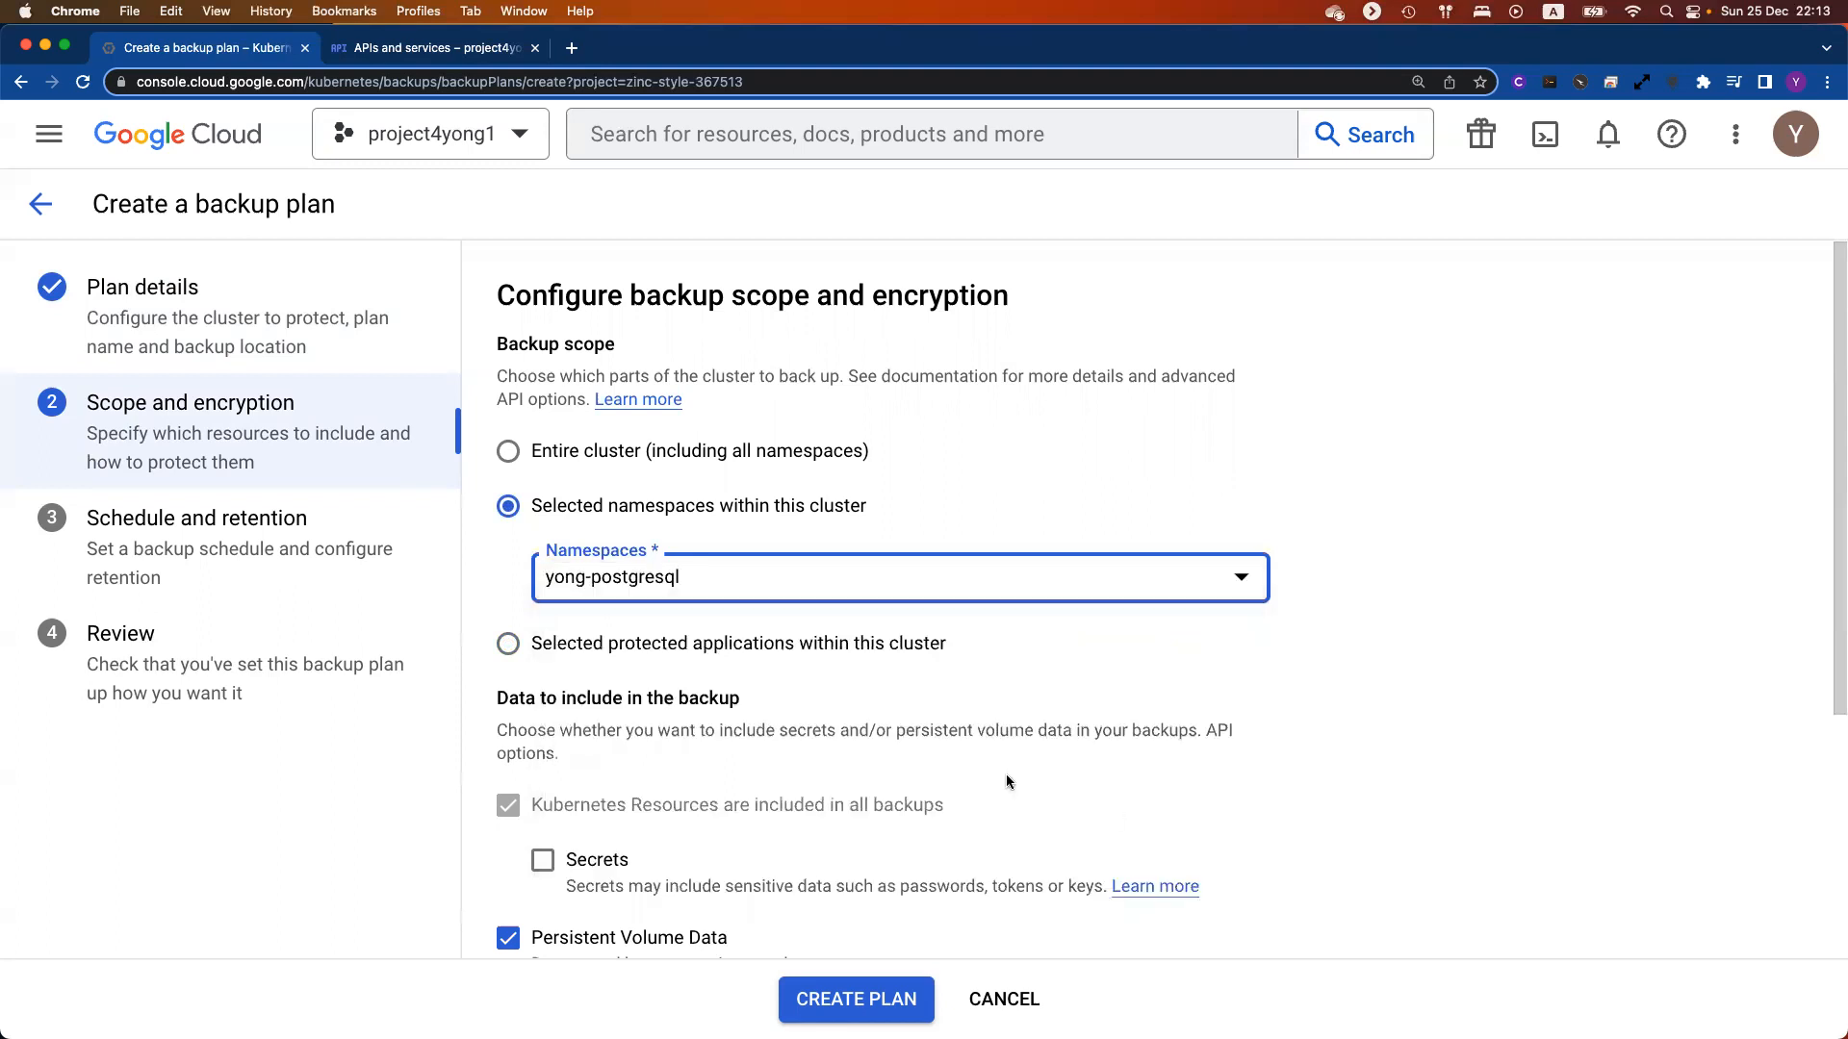
Step: Include Secrets in the backup data and continue to the schedule and retention settings
scroll(765, 753, "down", 3)
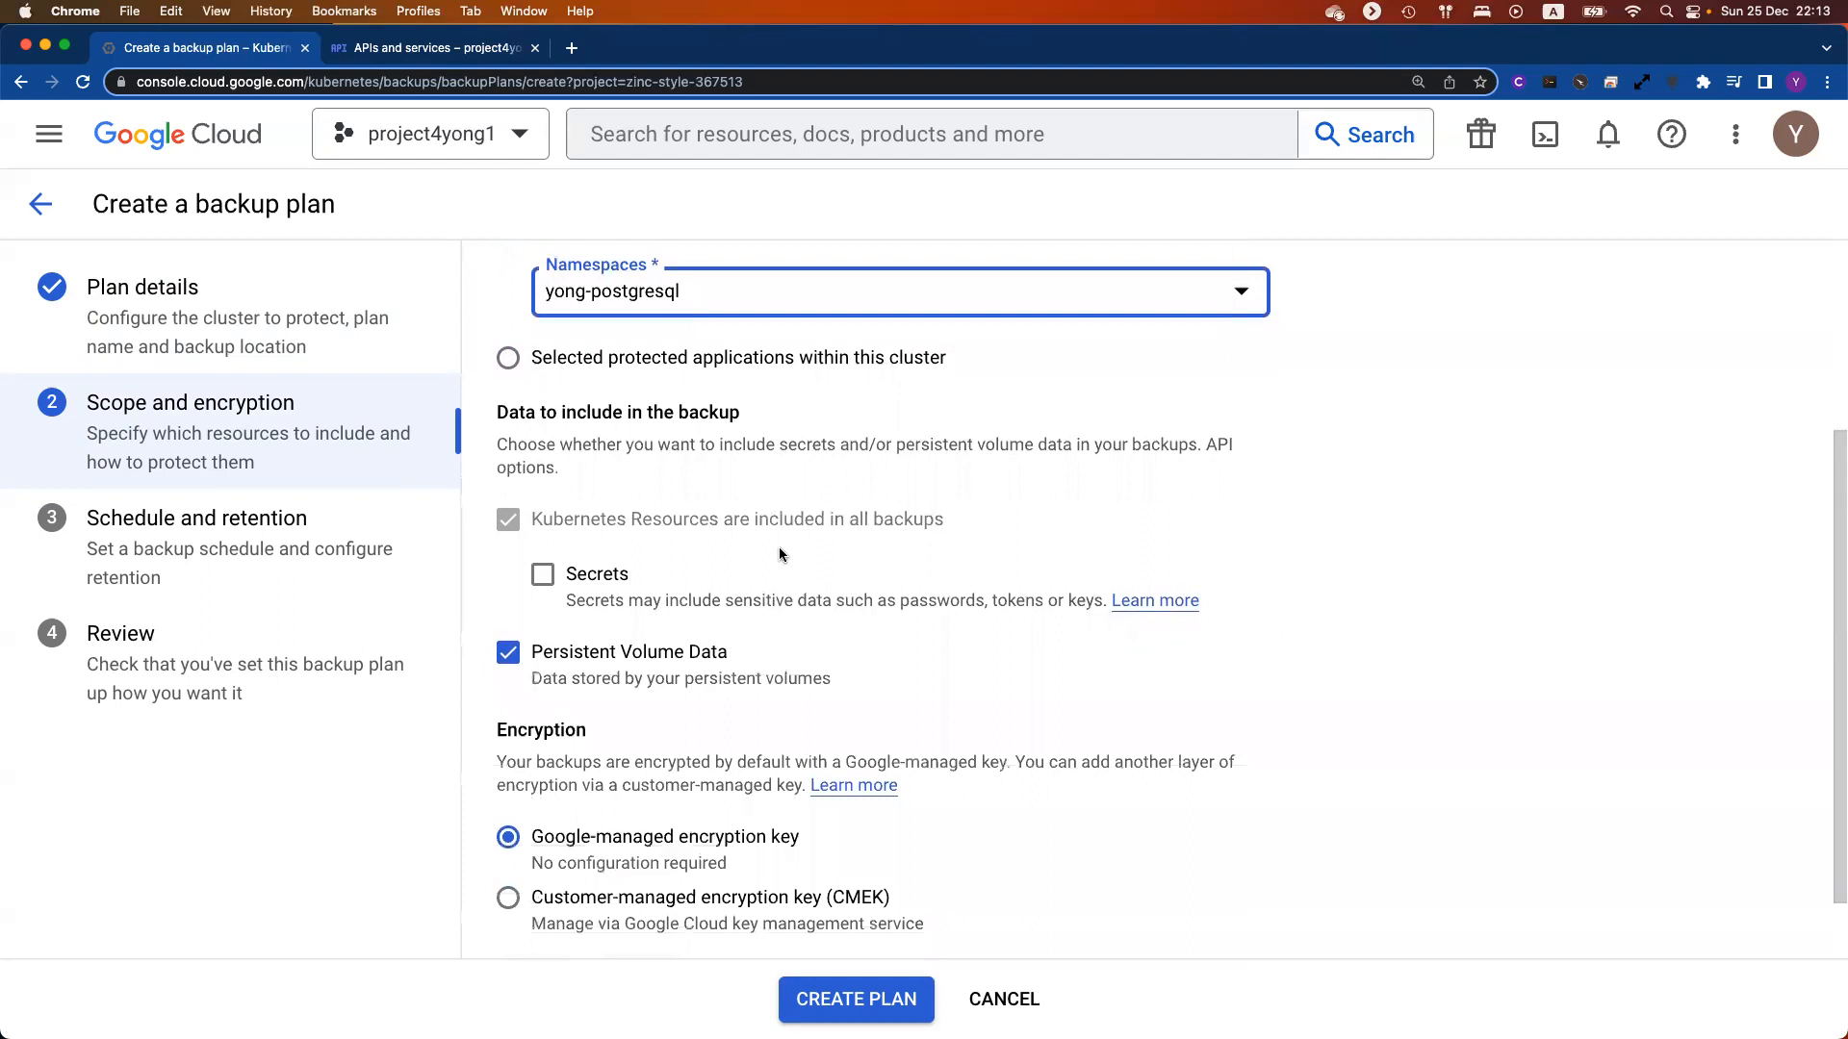
left_click(543, 576)
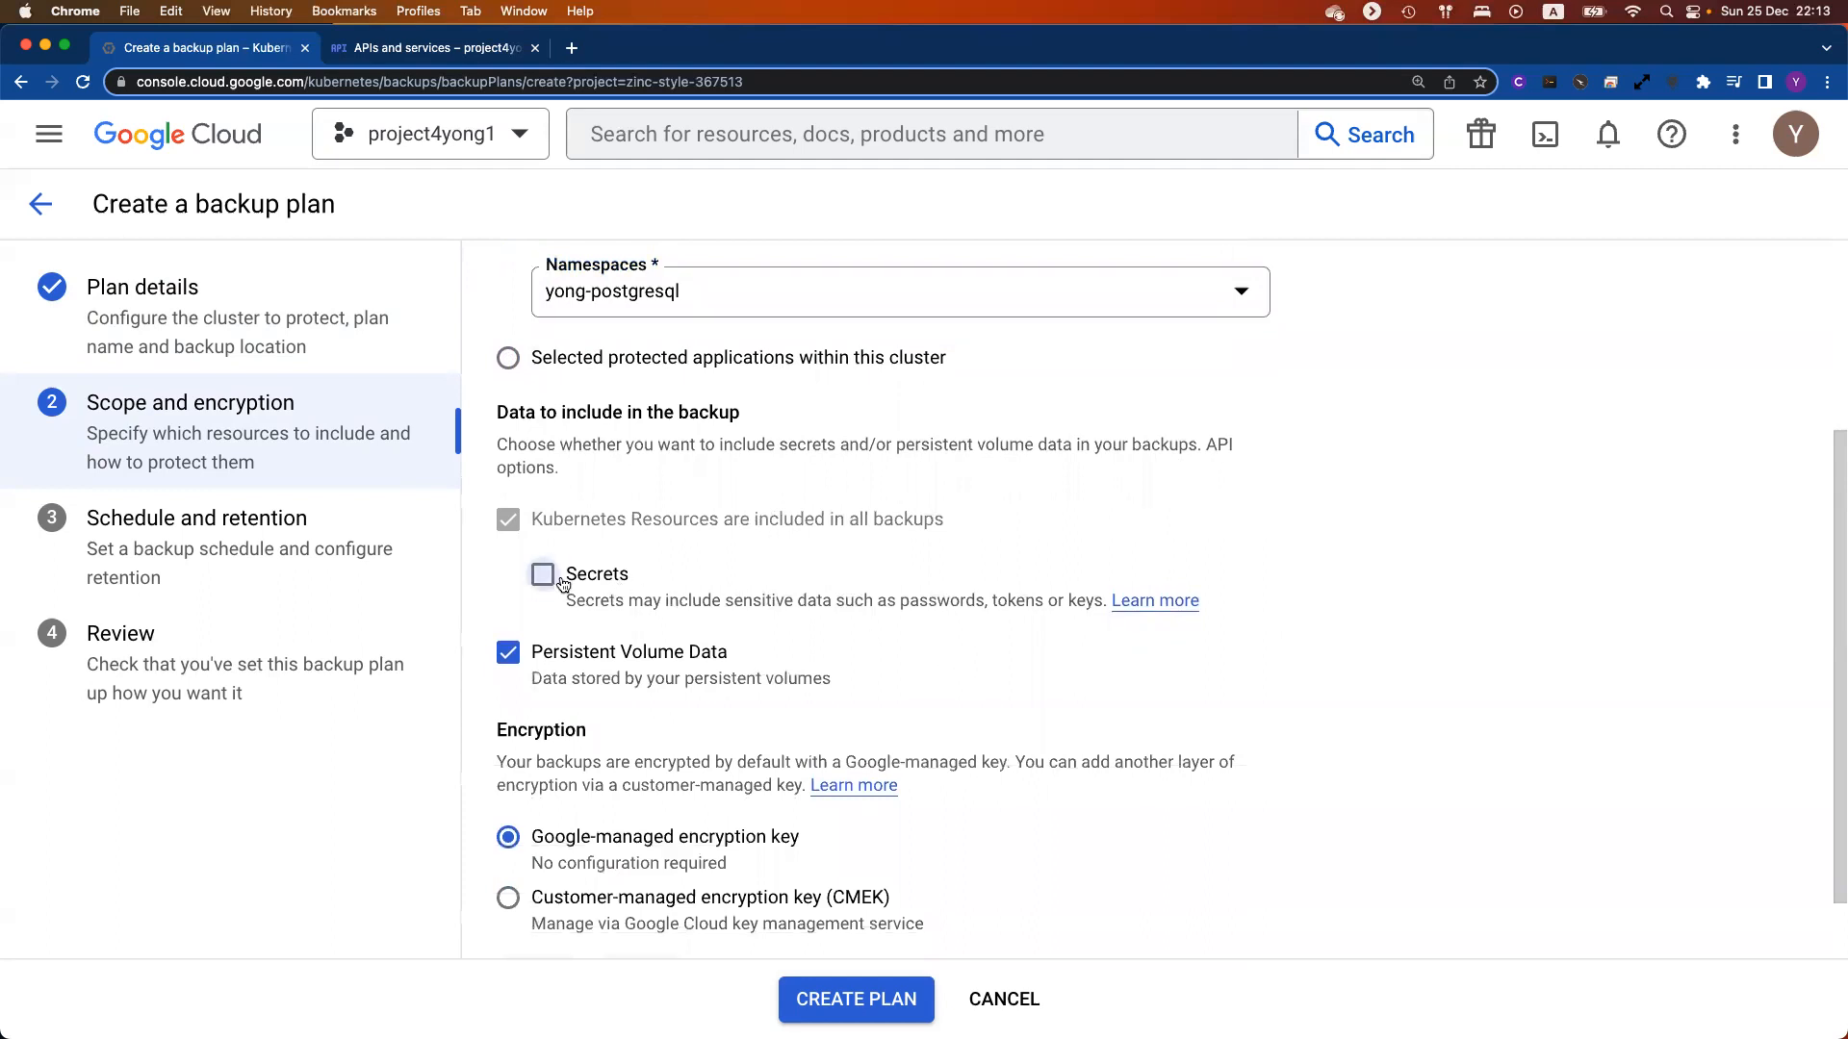
scroll(975, 671, "down", 2)
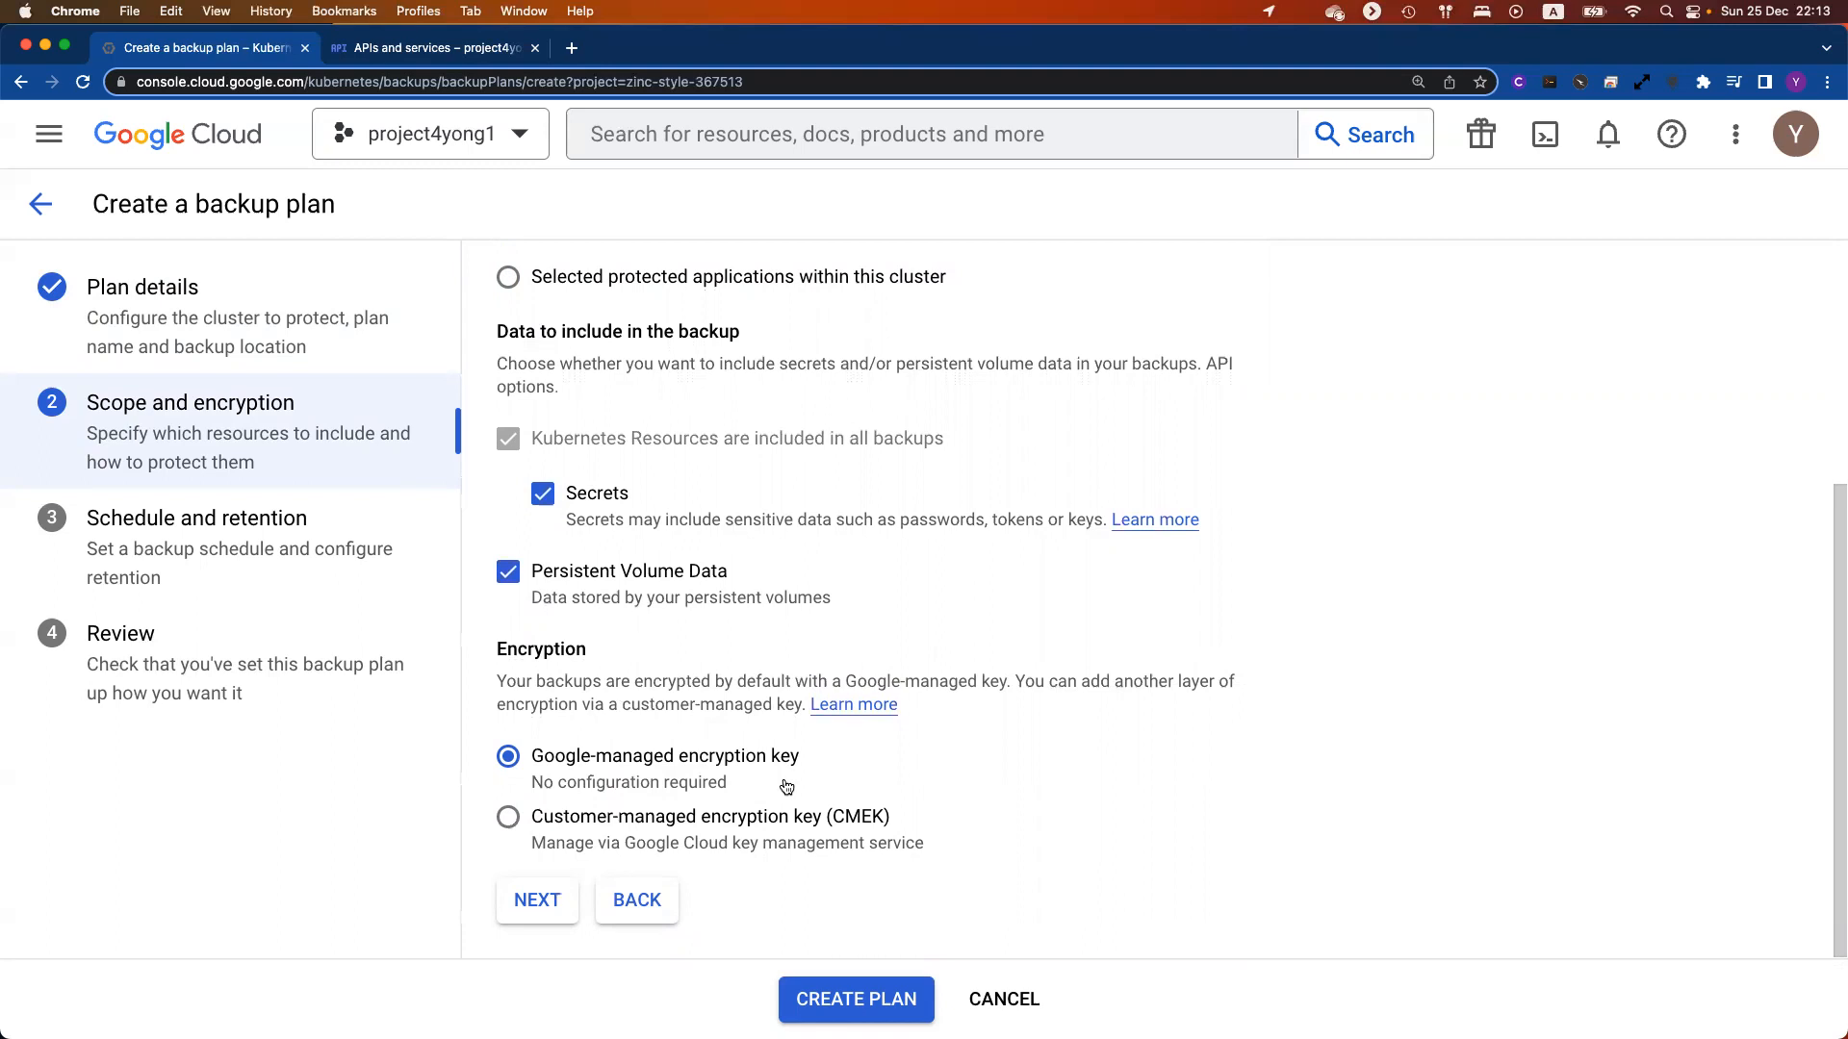
left_click(546, 905)
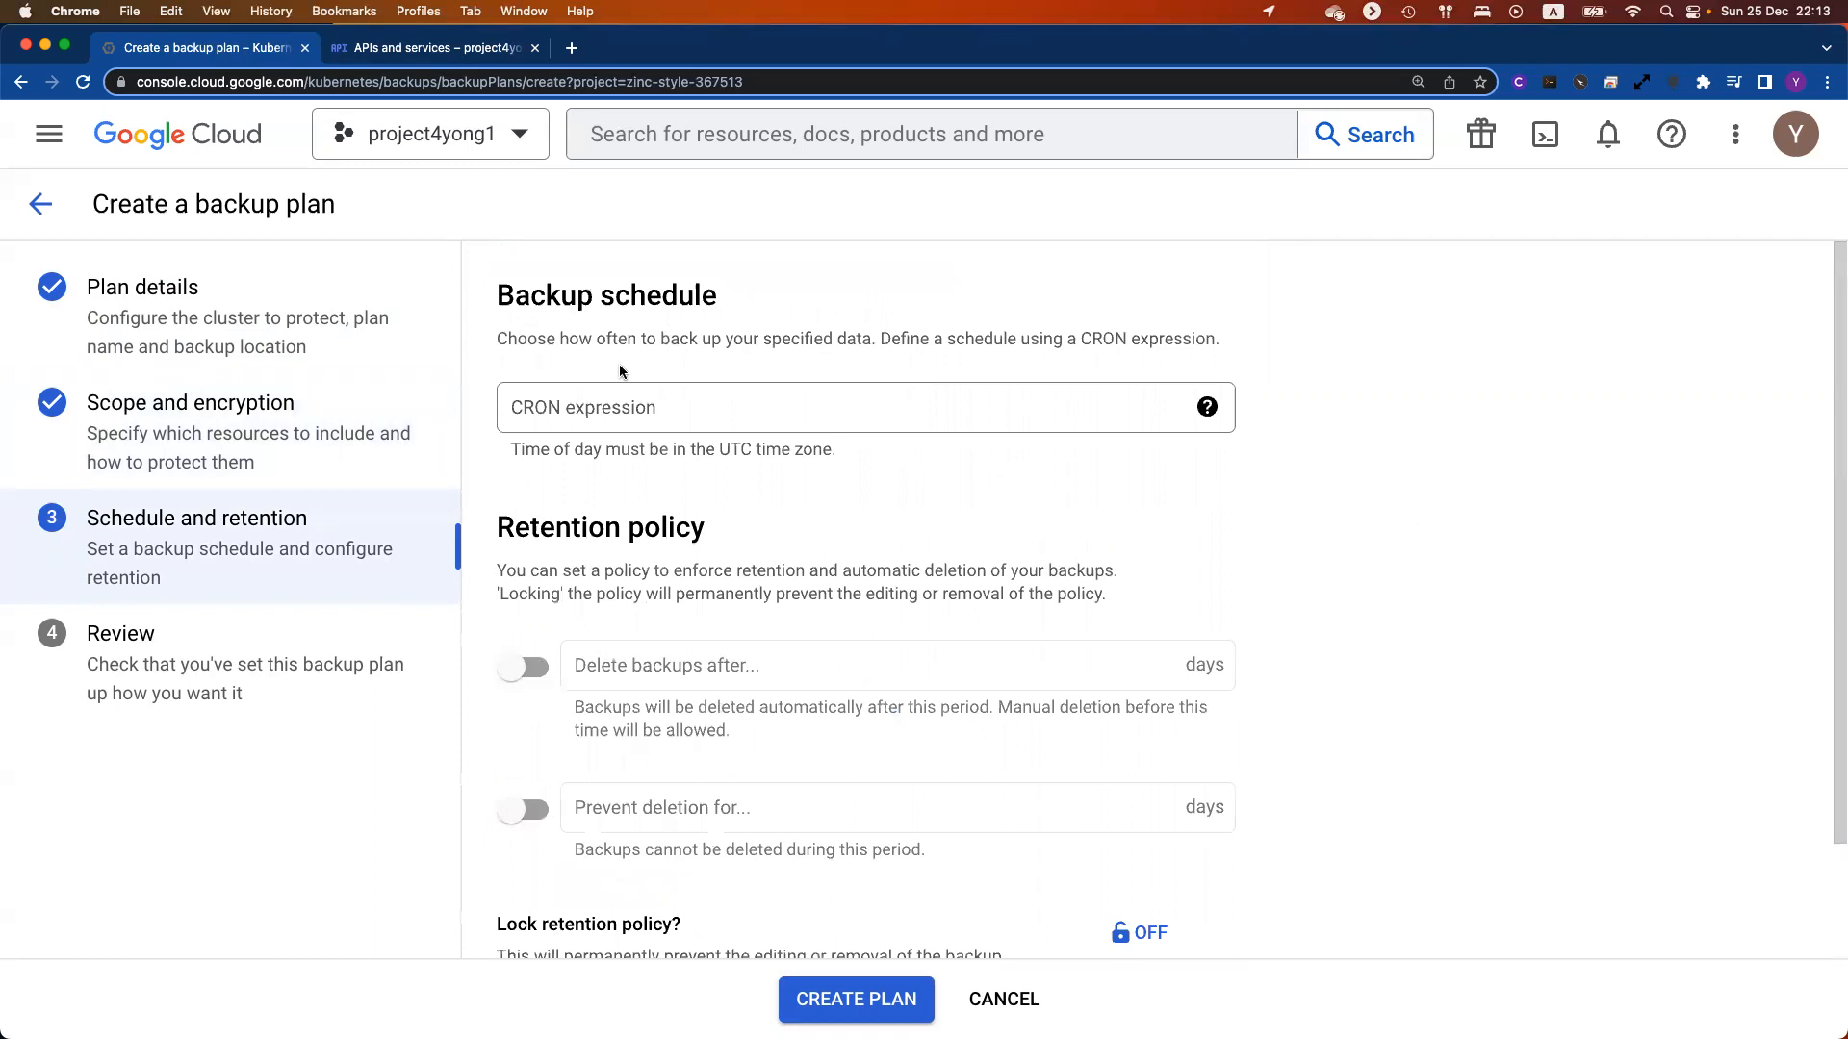
Step: Set the backup schedule's CRON expression to 0 * * * * and check the field's help examples
left_click_drag(494, 294, 789, 318)
left_click(855, 310)
left_click_drag(1080, 339, 1213, 344)
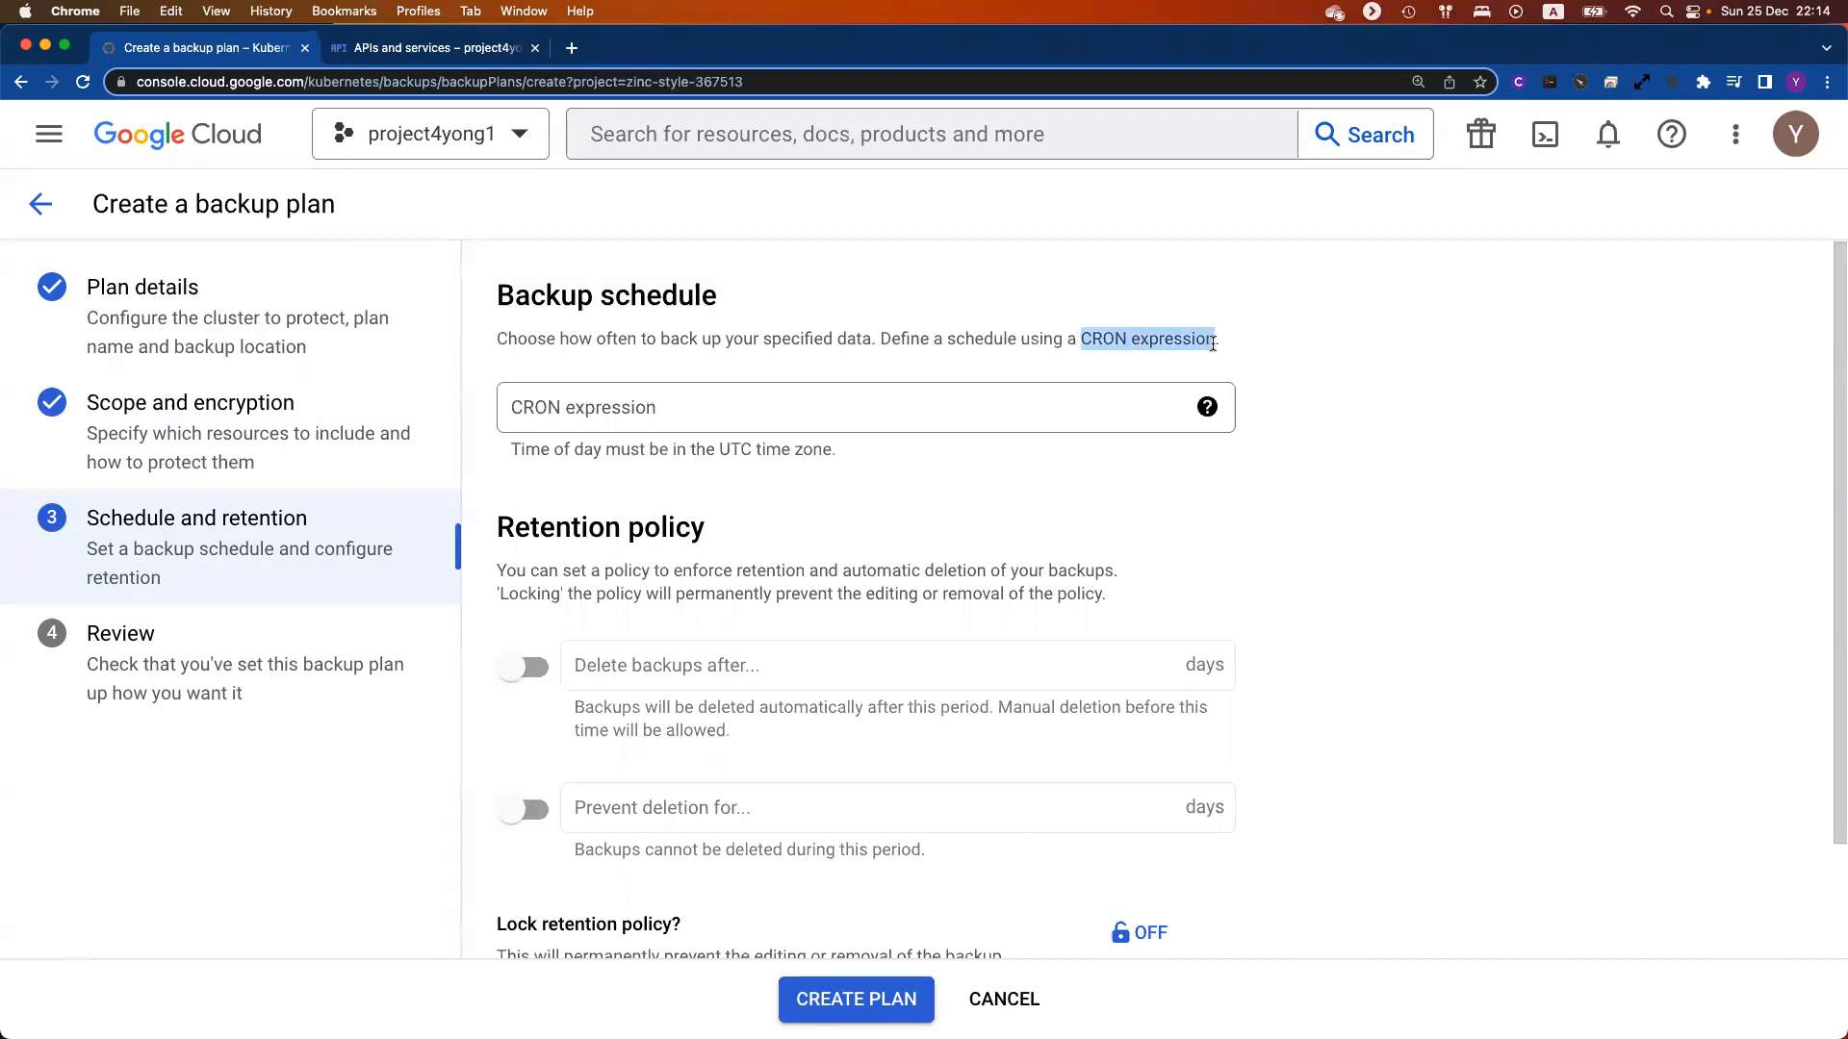
left_click_drag(877, 338, 1226, 342)
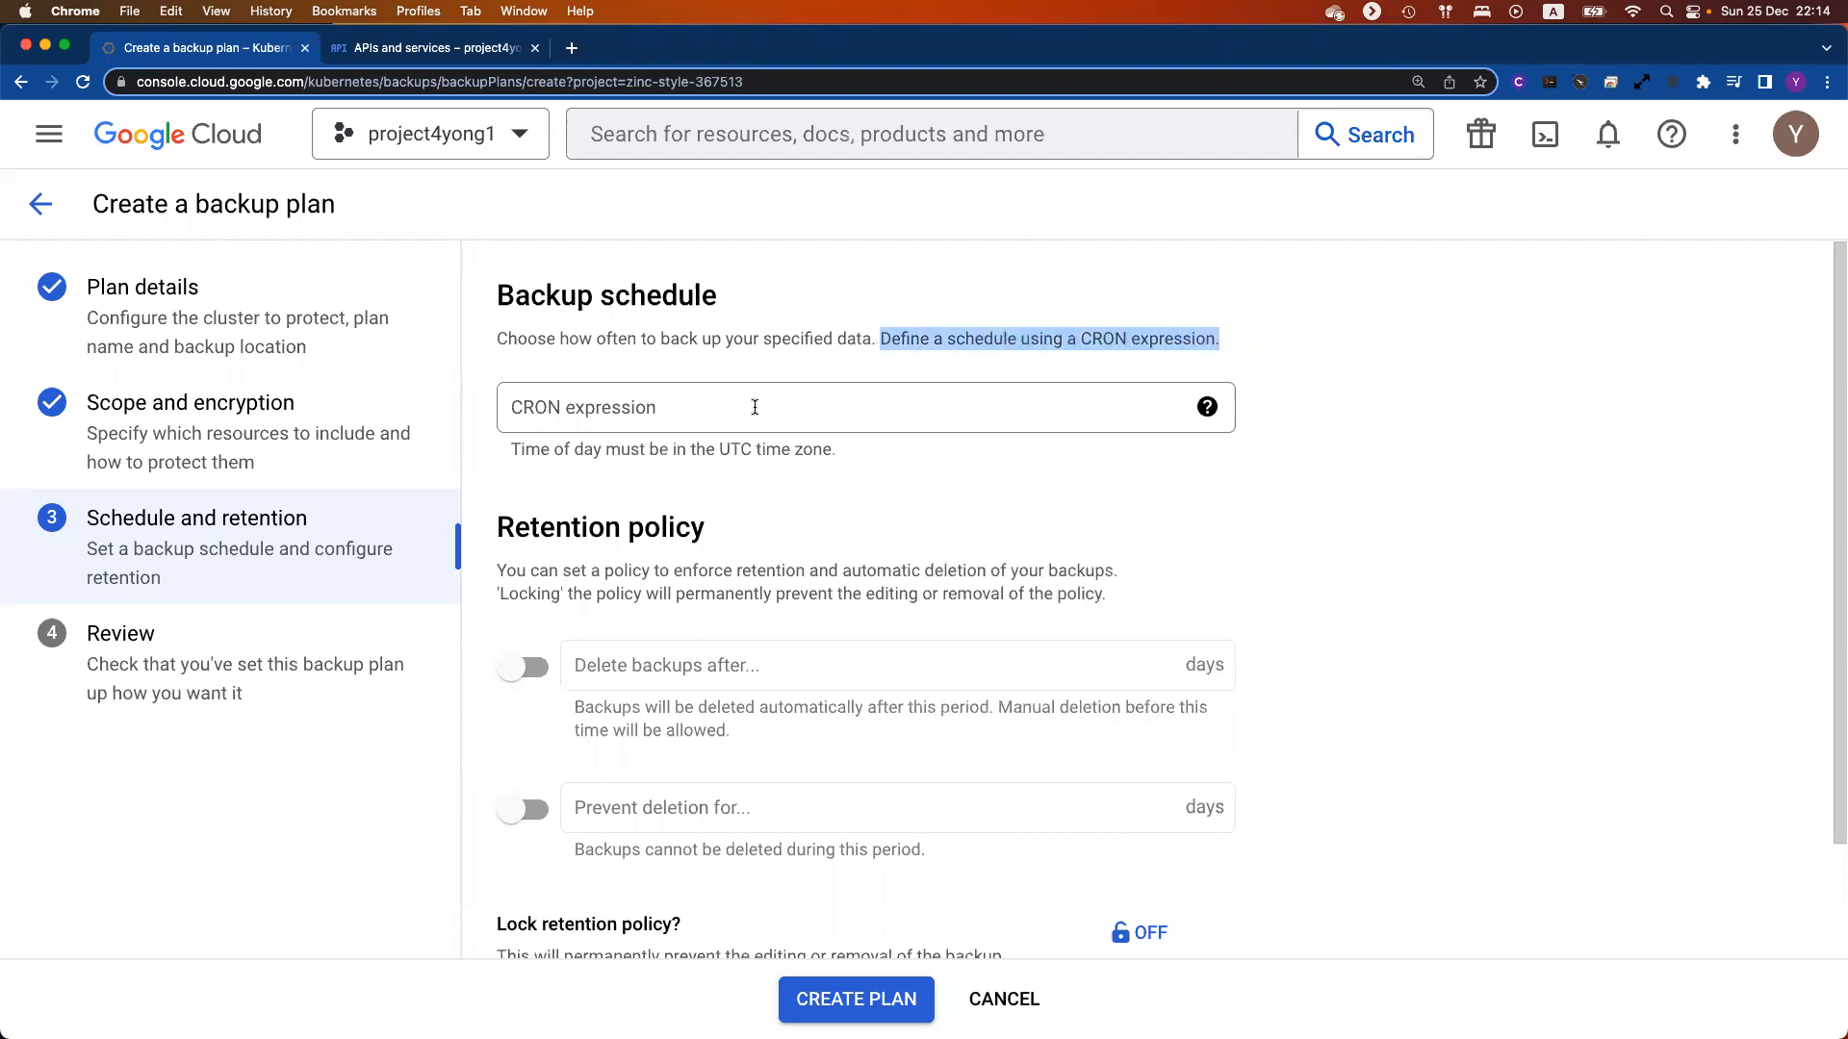
left_click(708, 407)
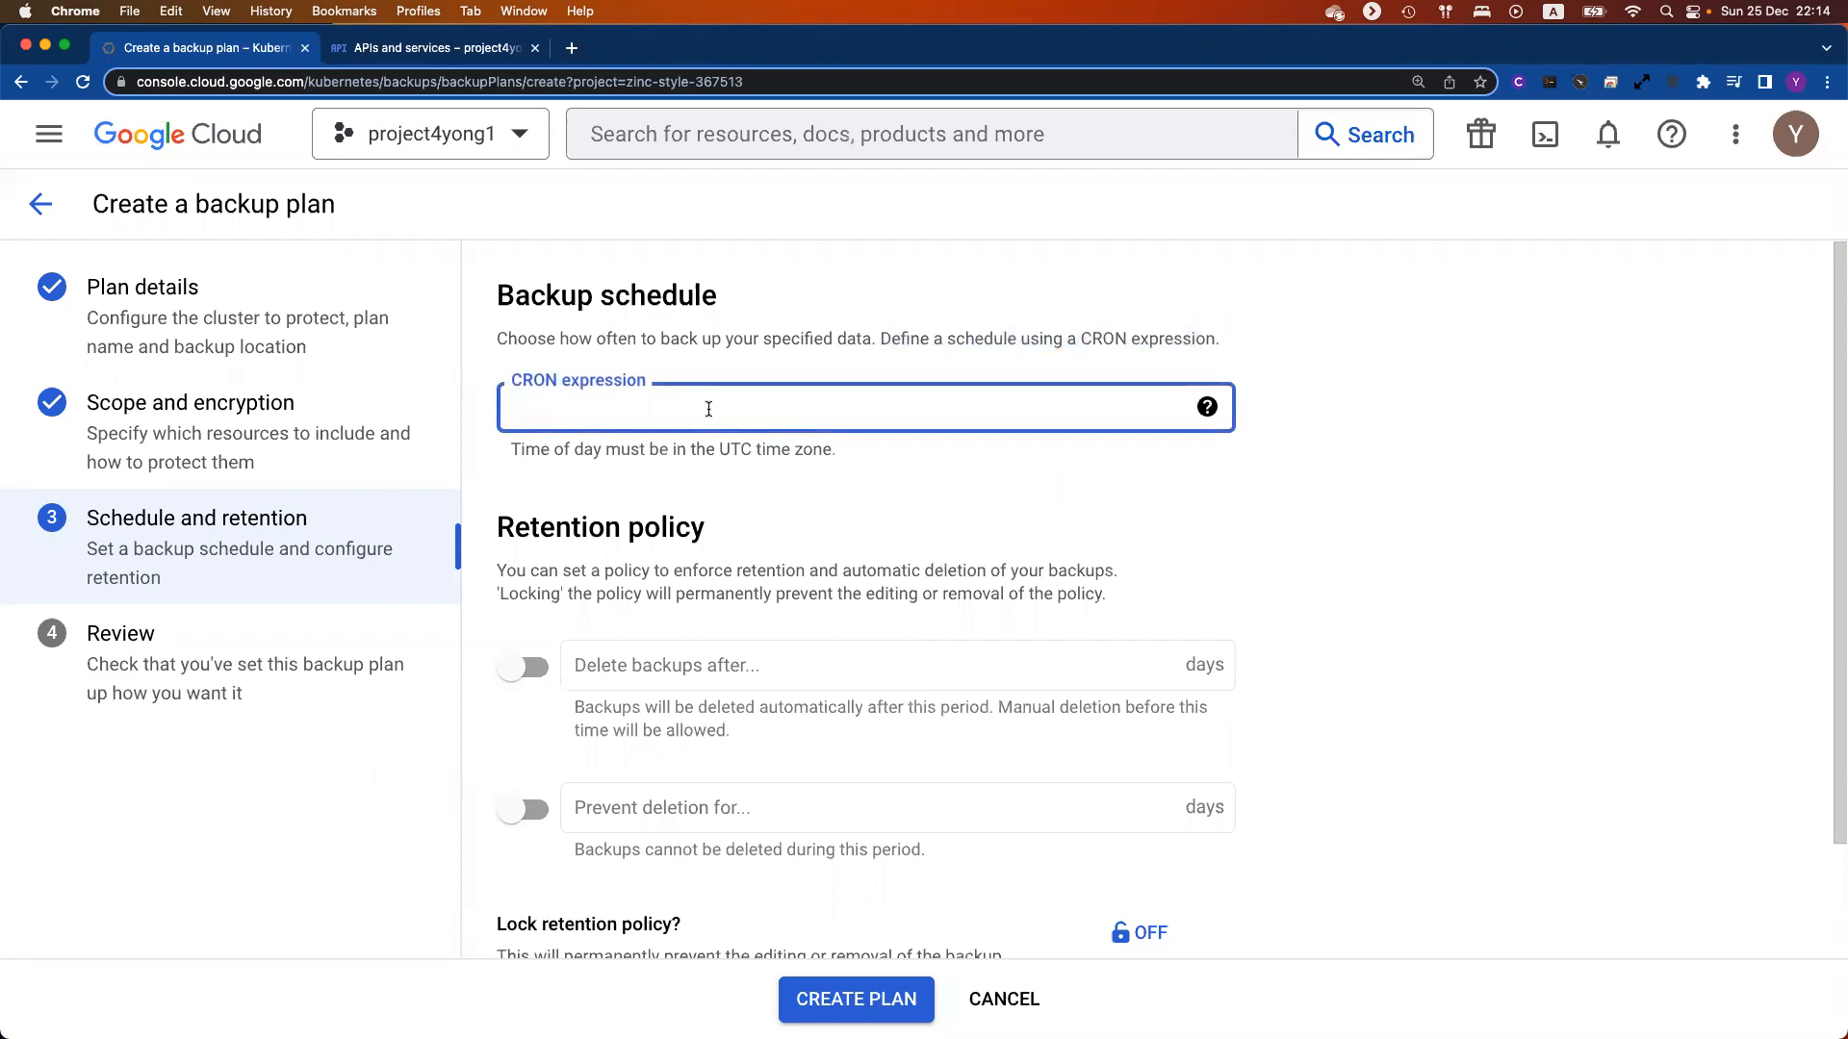
type("0 * * * *")
left_click_drag(633, 411, 494, 405)
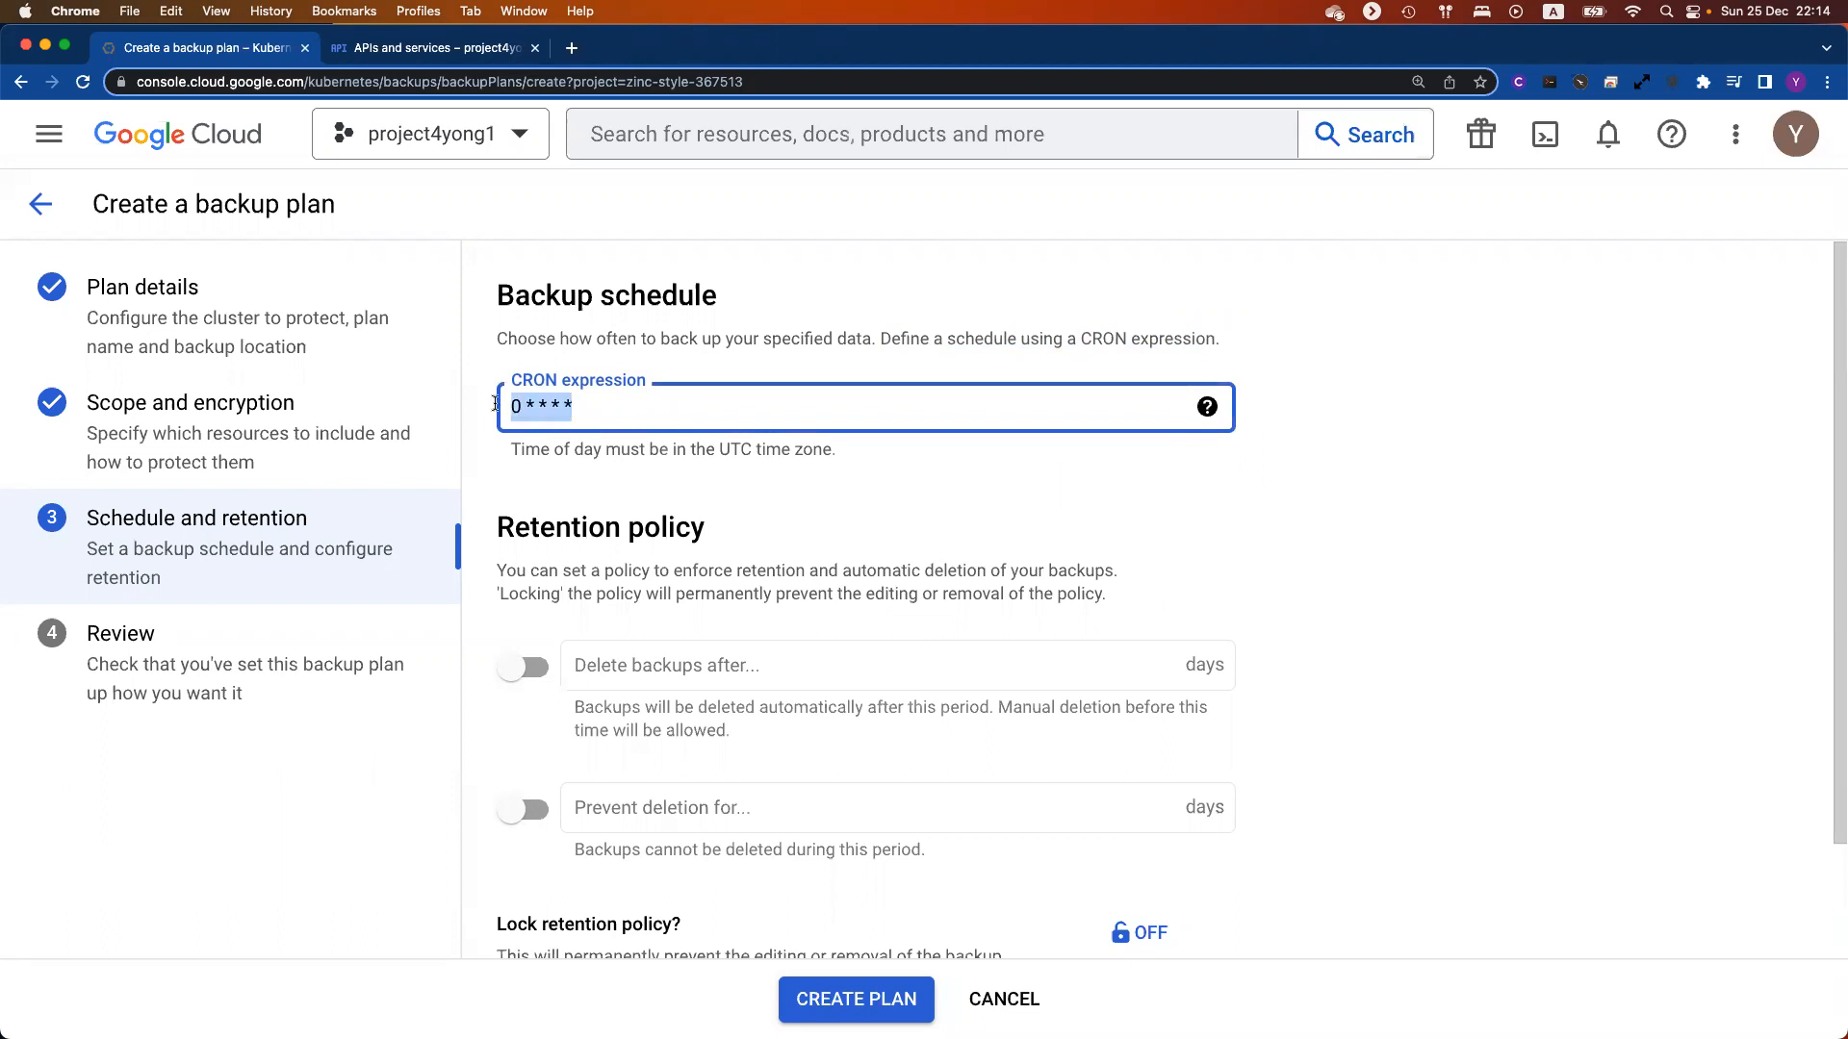
left_click(1431, 554)
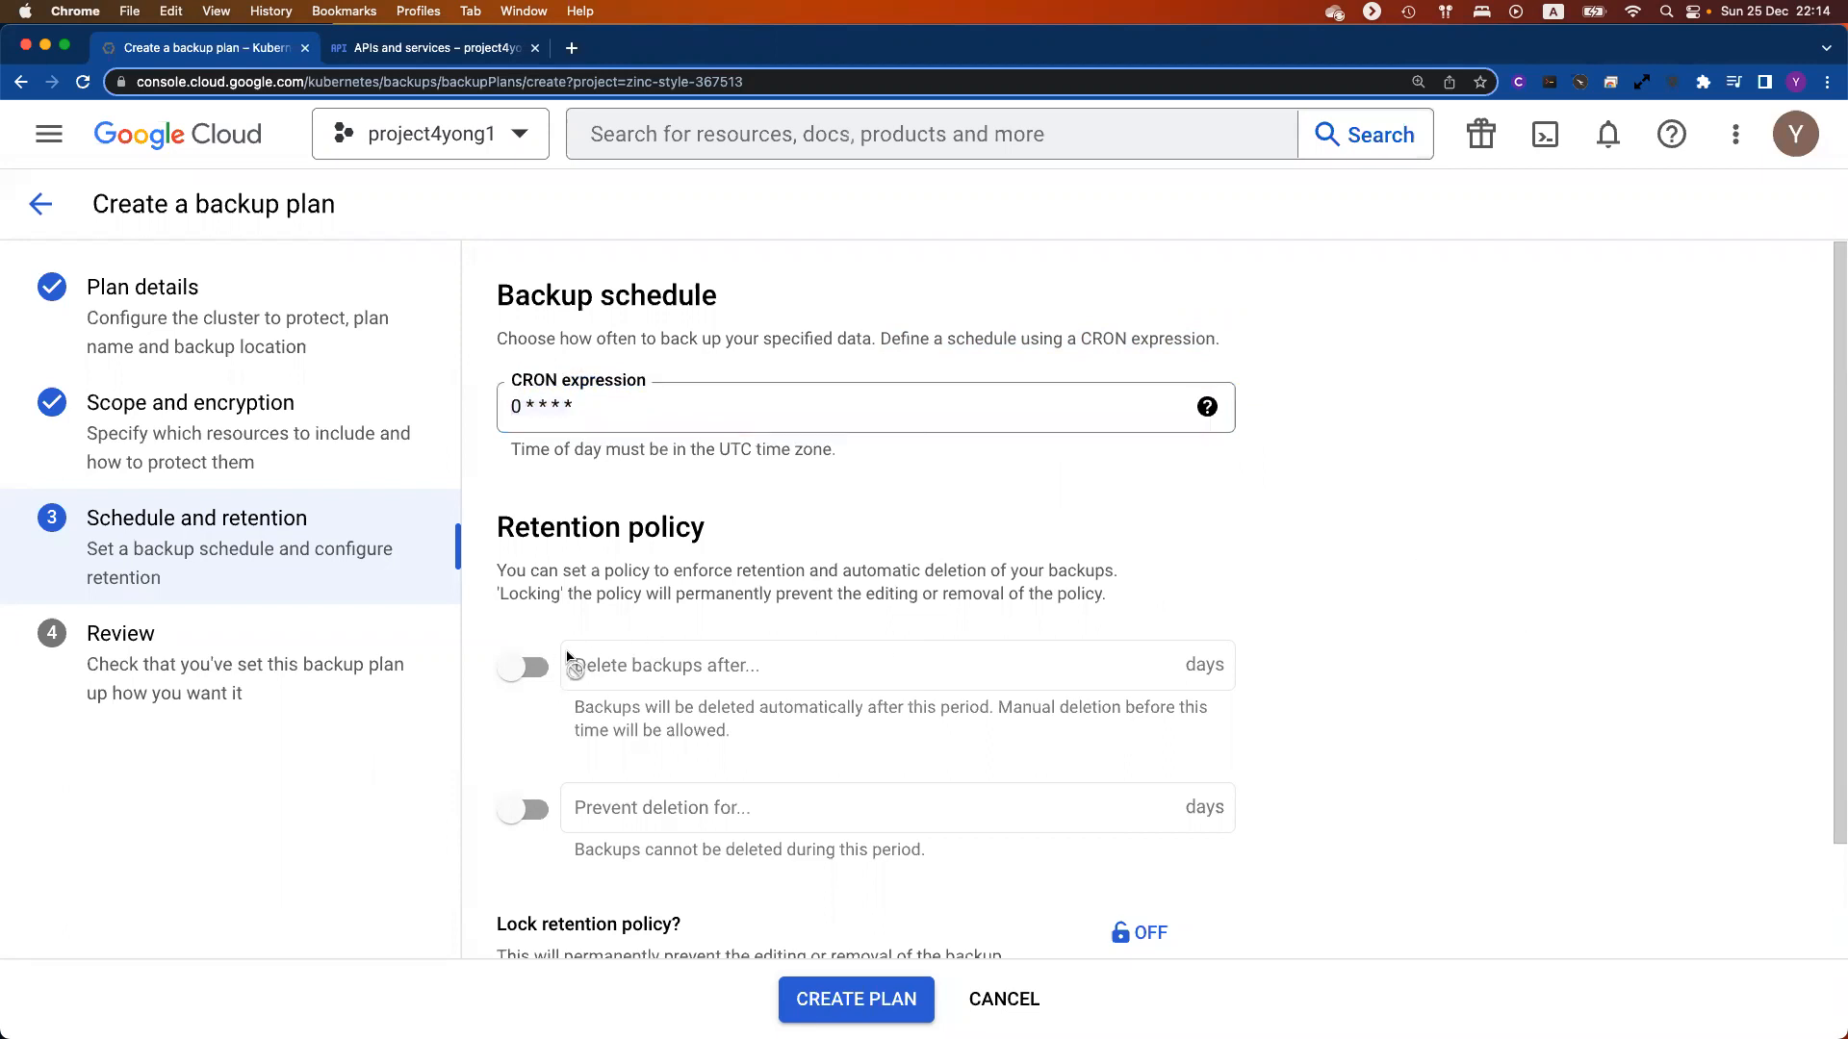
left_click(1208, 412)
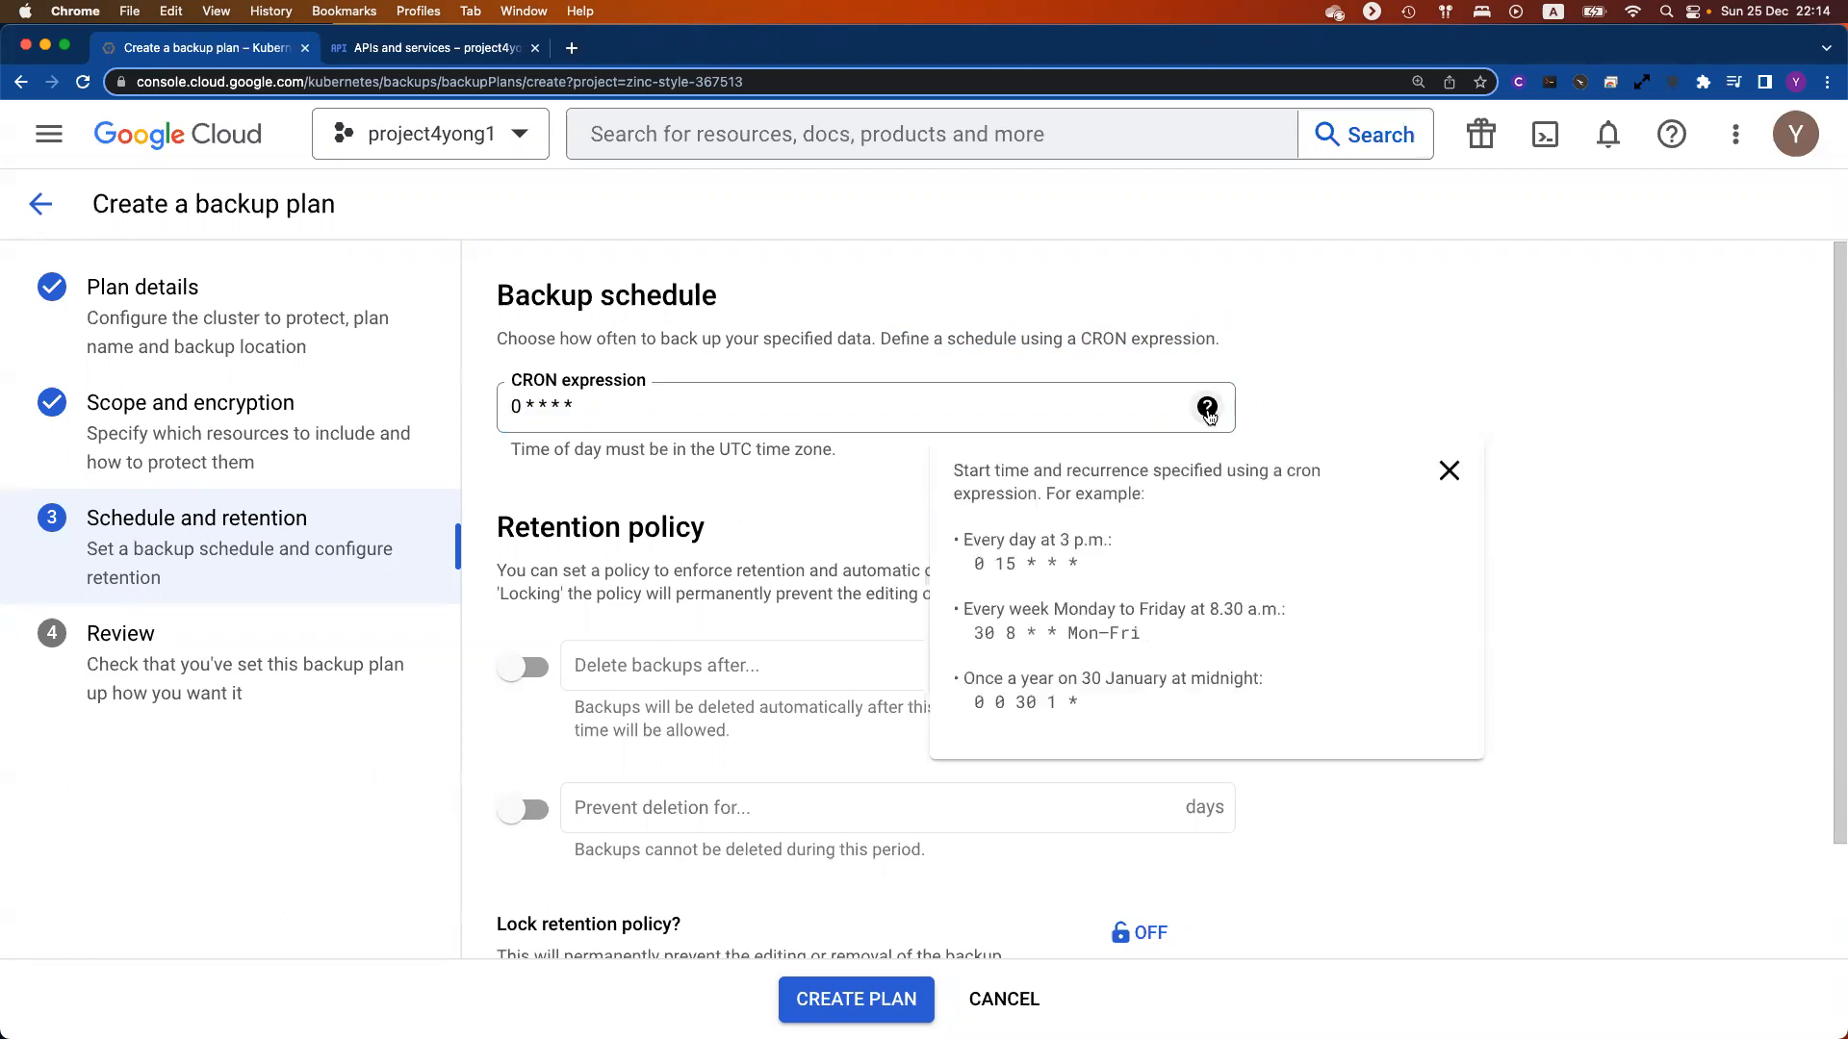
Step: Enable automatic deletion of backups in the retention policy and set it to 3 days
left_click(523, 667)
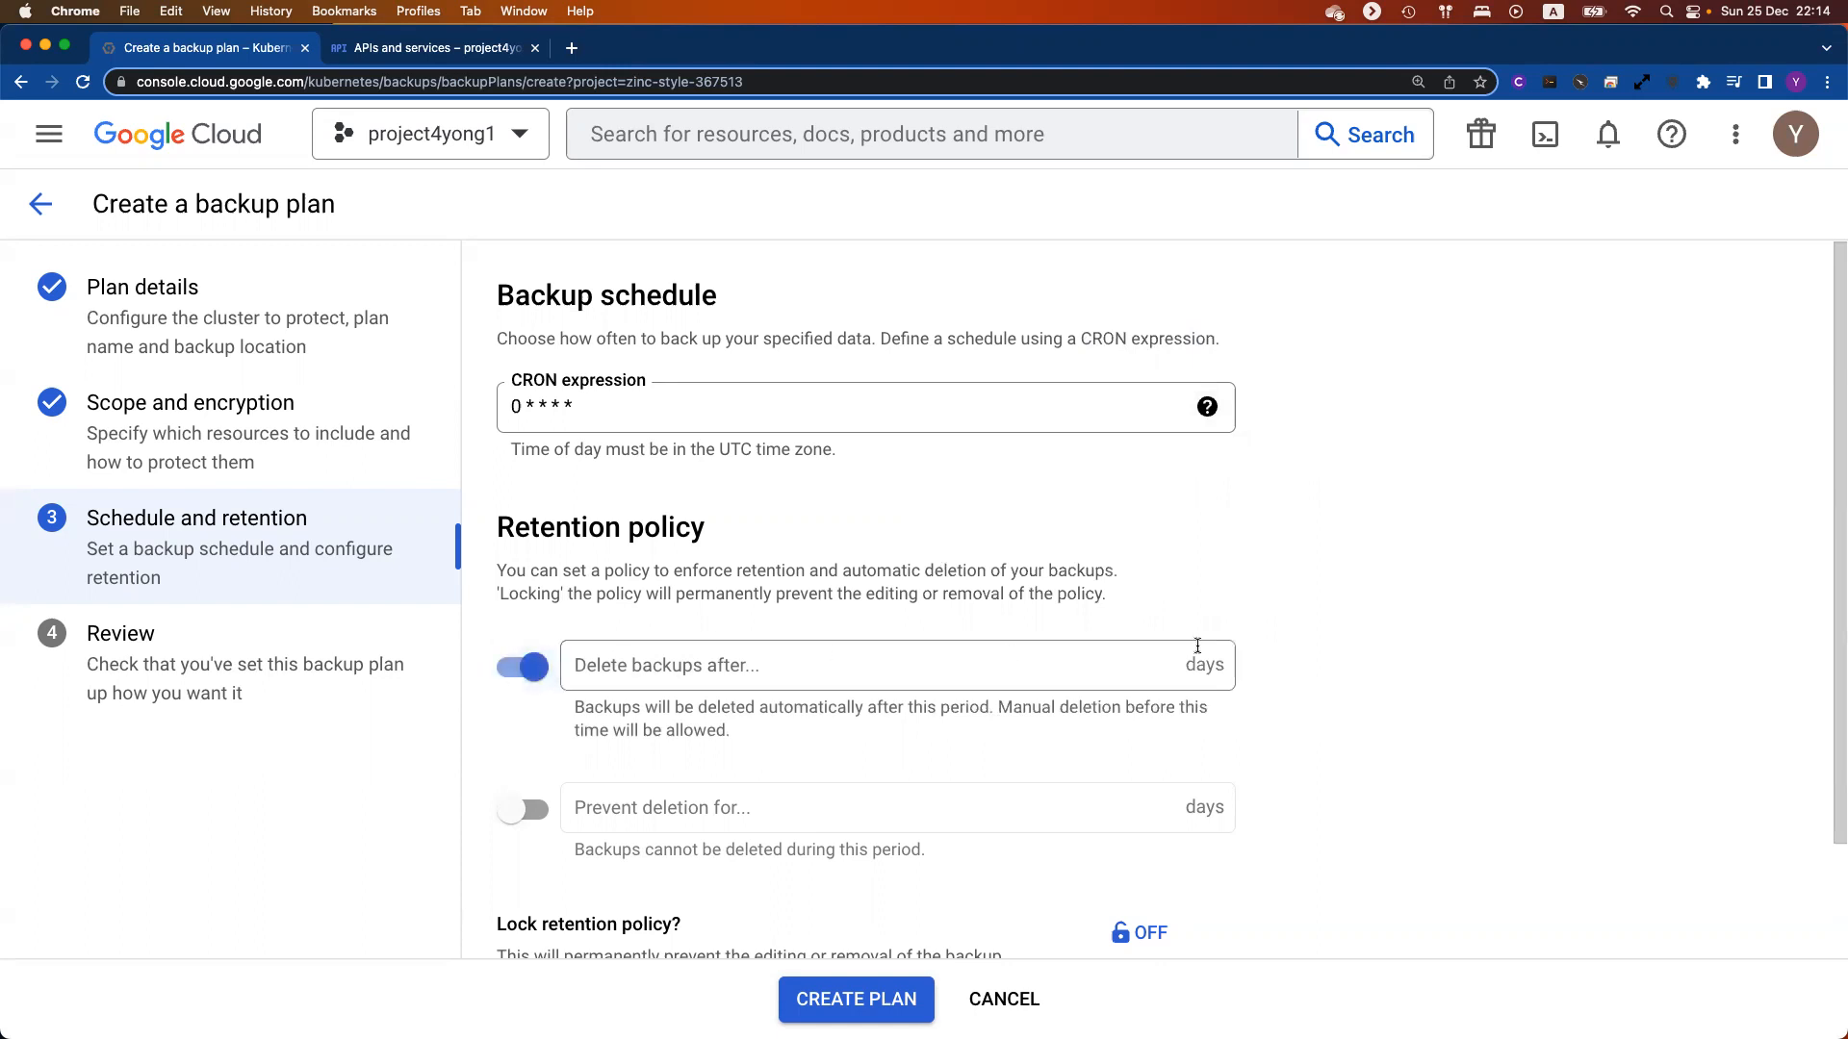
scroll(1197, 646, "down", 2)
left_click(743, 590)
type("3")
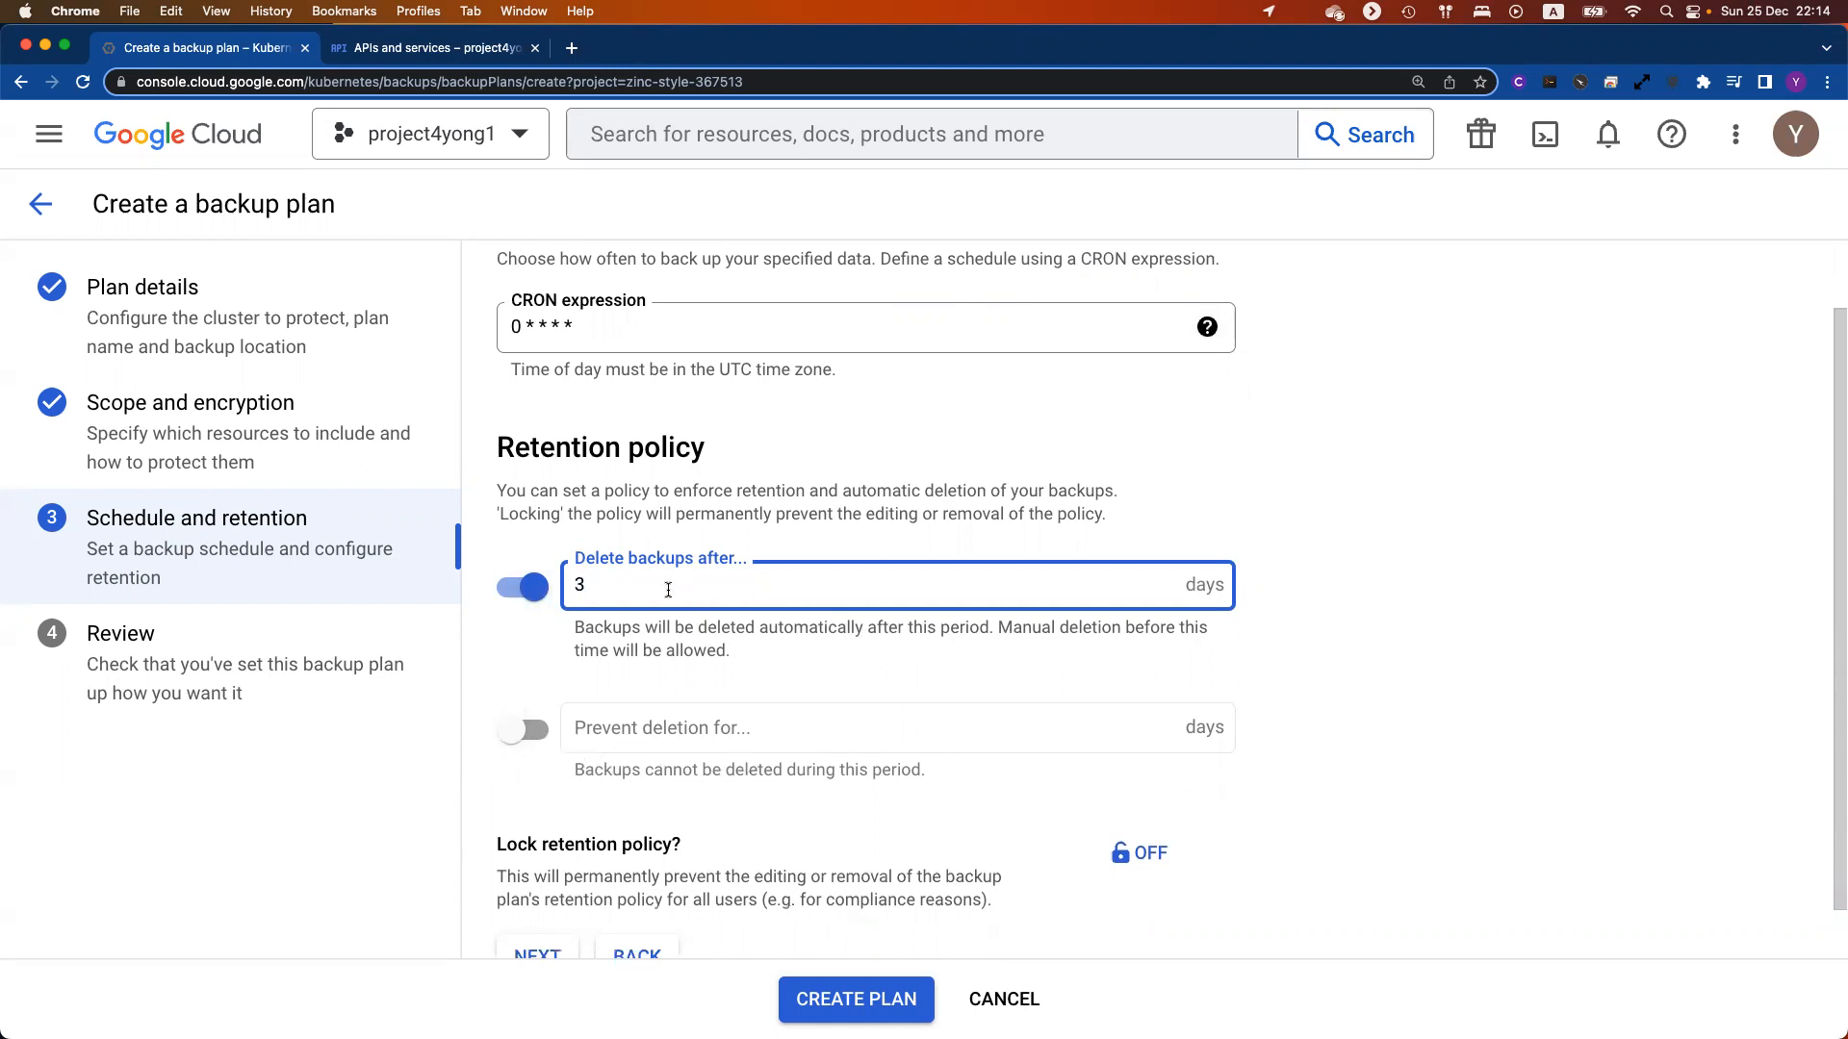
left_click(520, 731)
left_click(777, 741)
type("2")
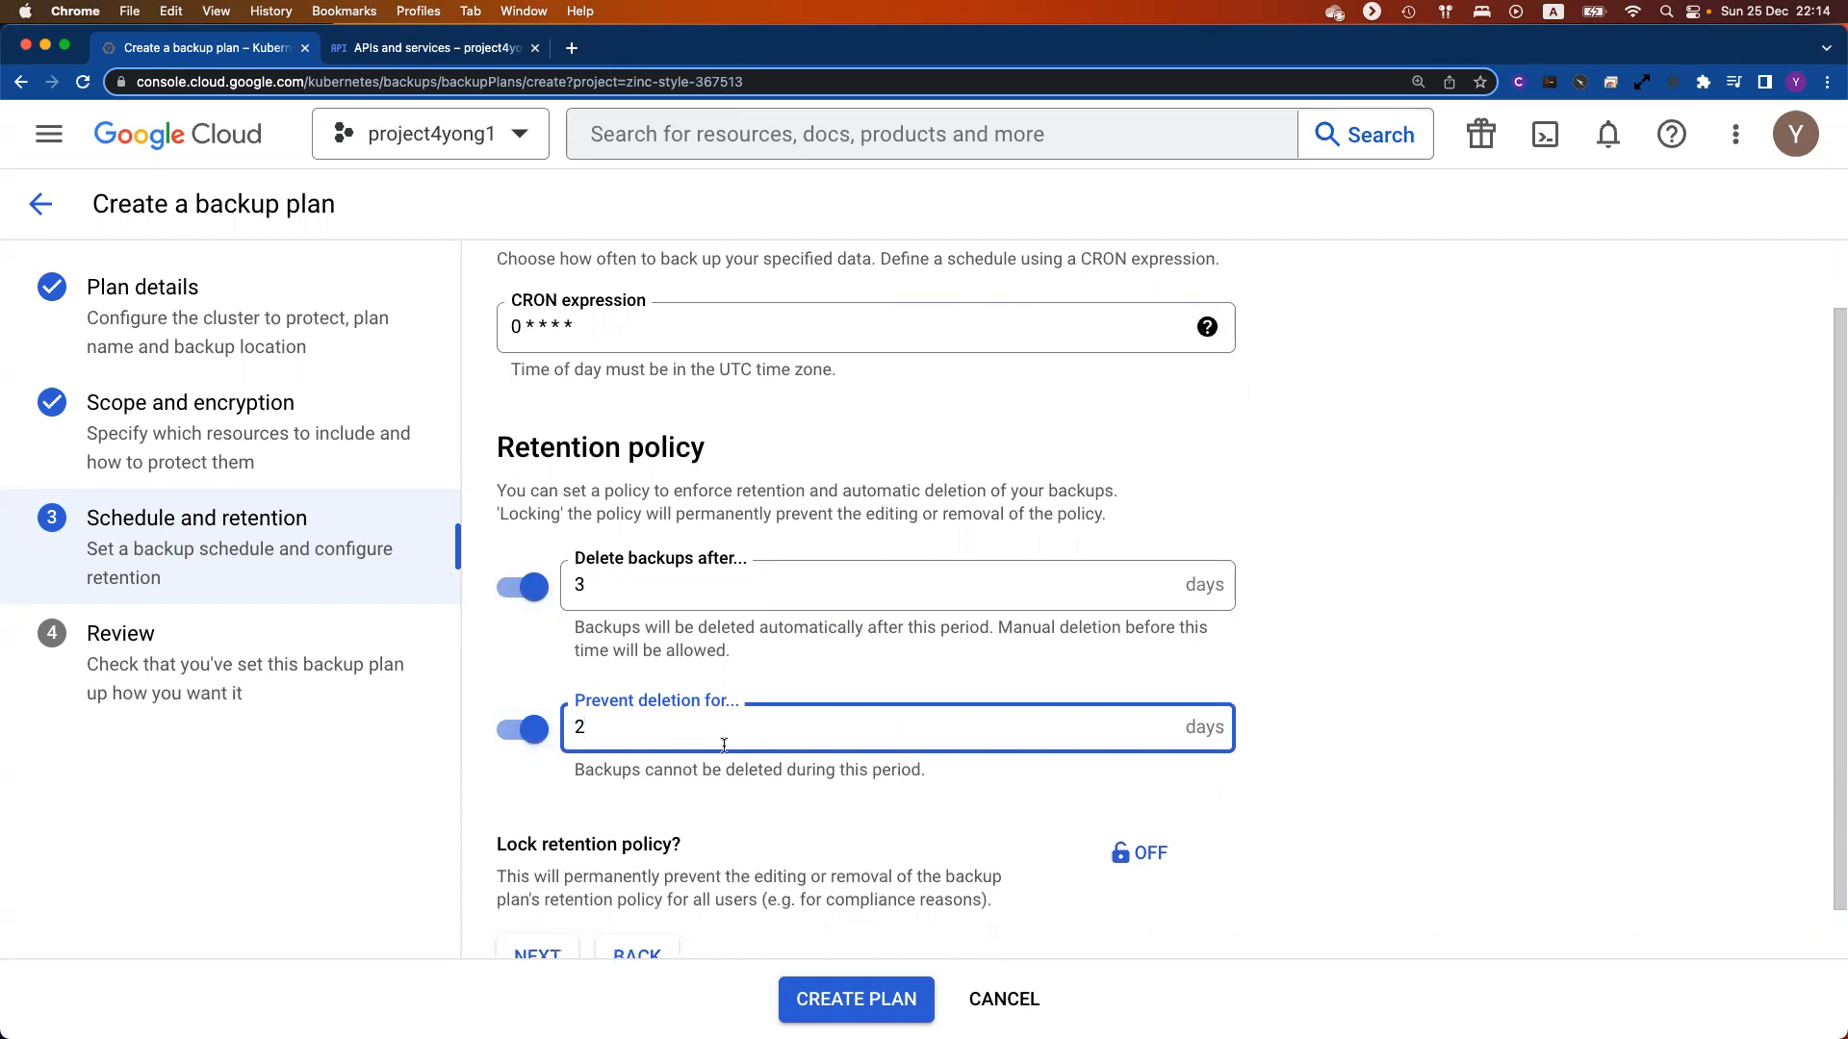
left_click(521, 738)
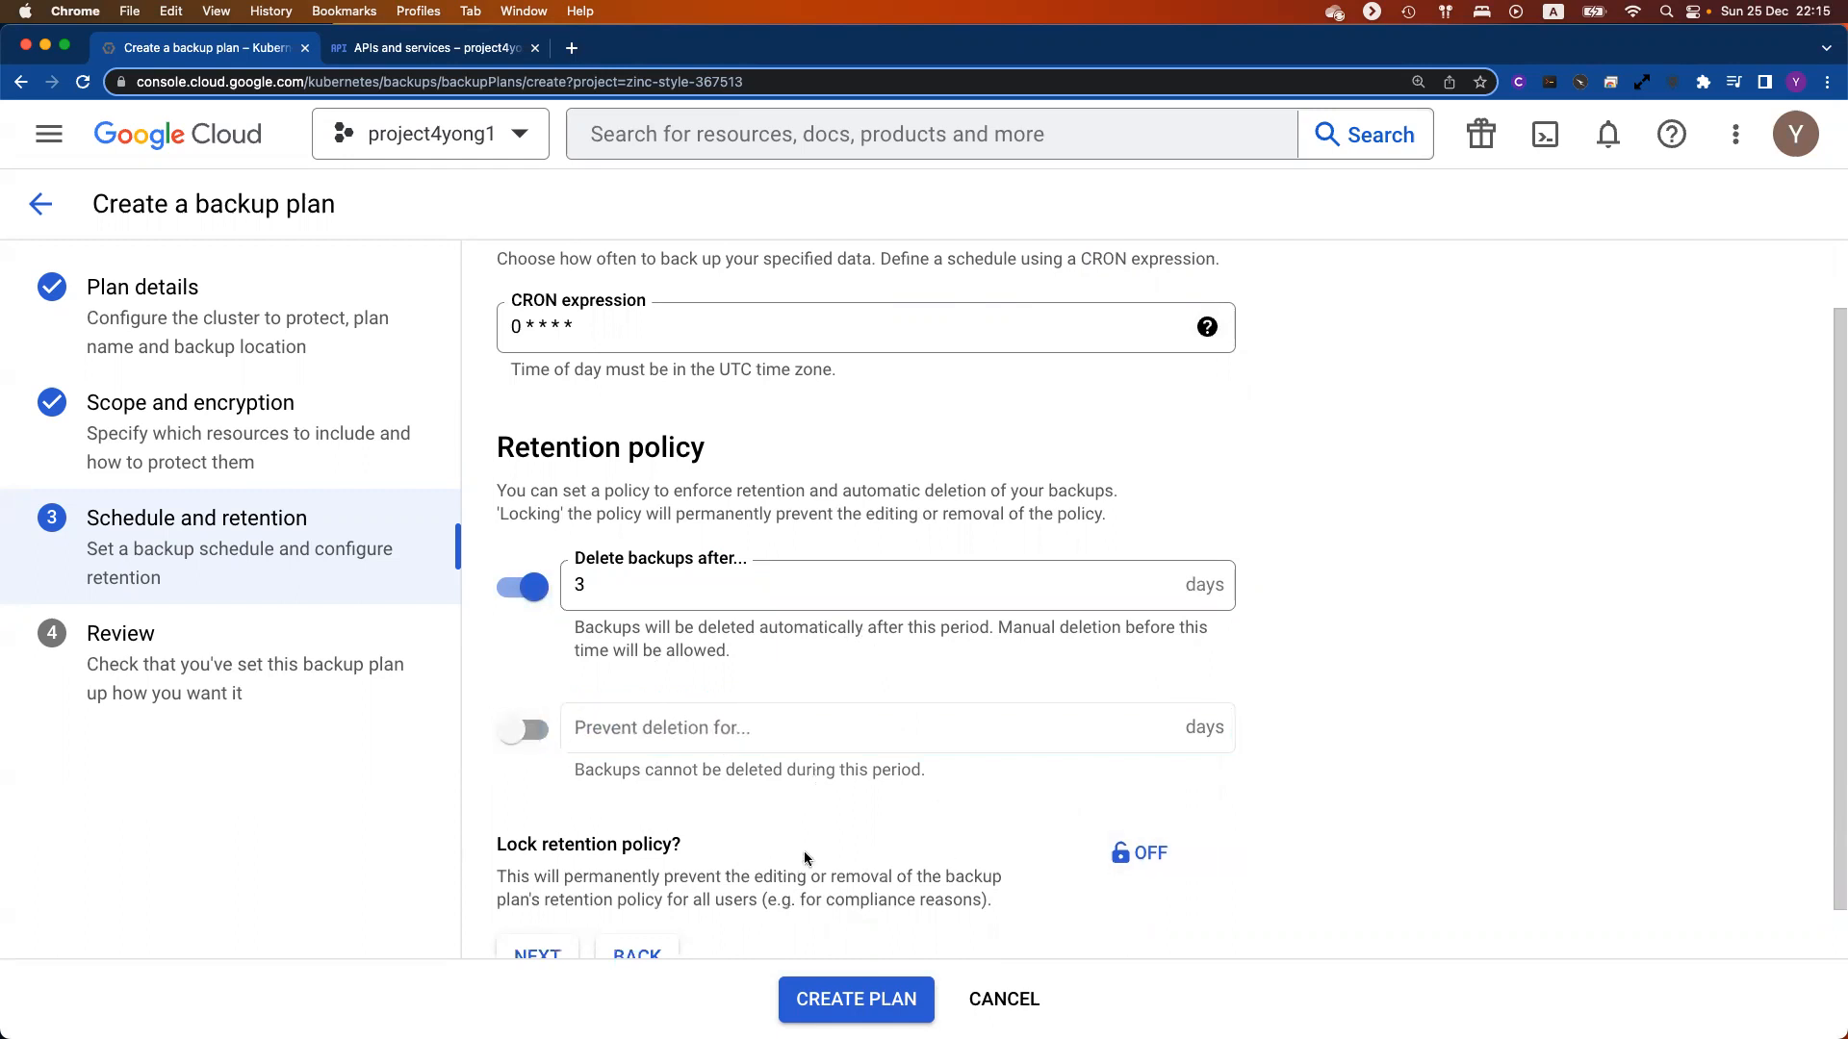
scroll(818, 849, "down", 1)
left_click_drag(499, 817, 959, 839)
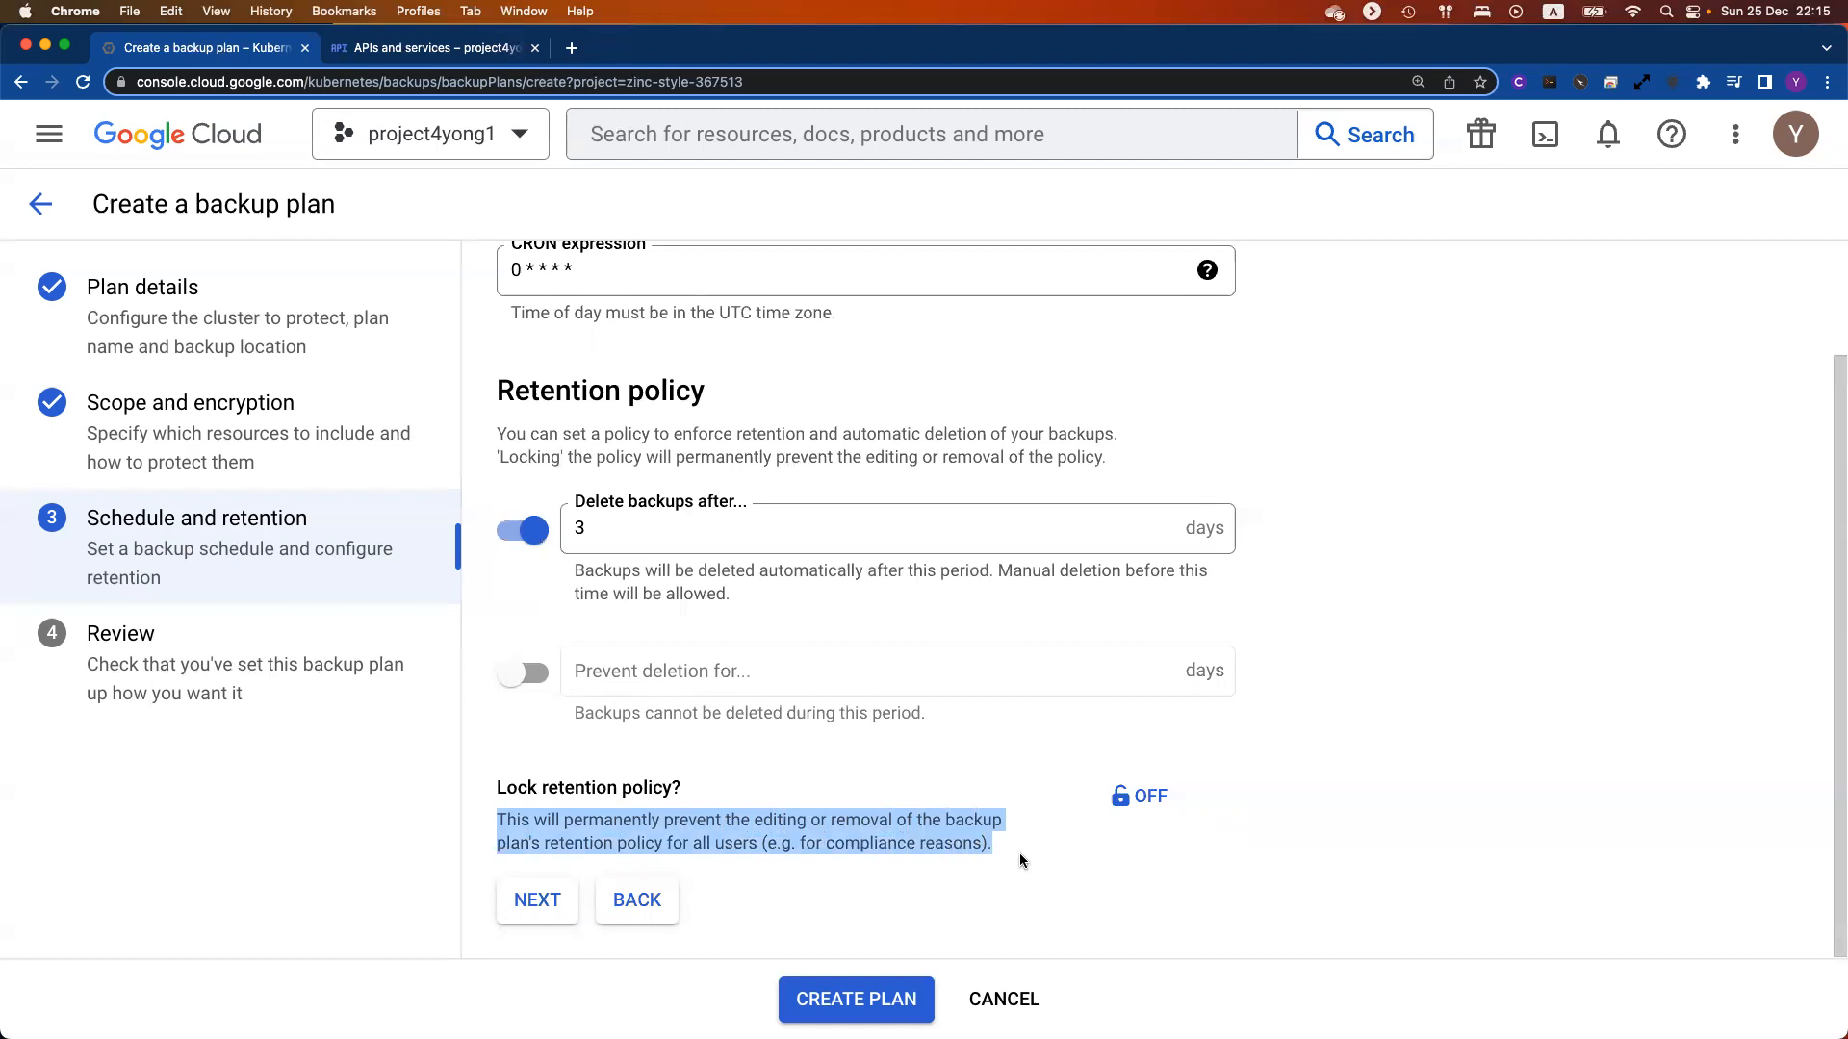
left_click(1154, 807)
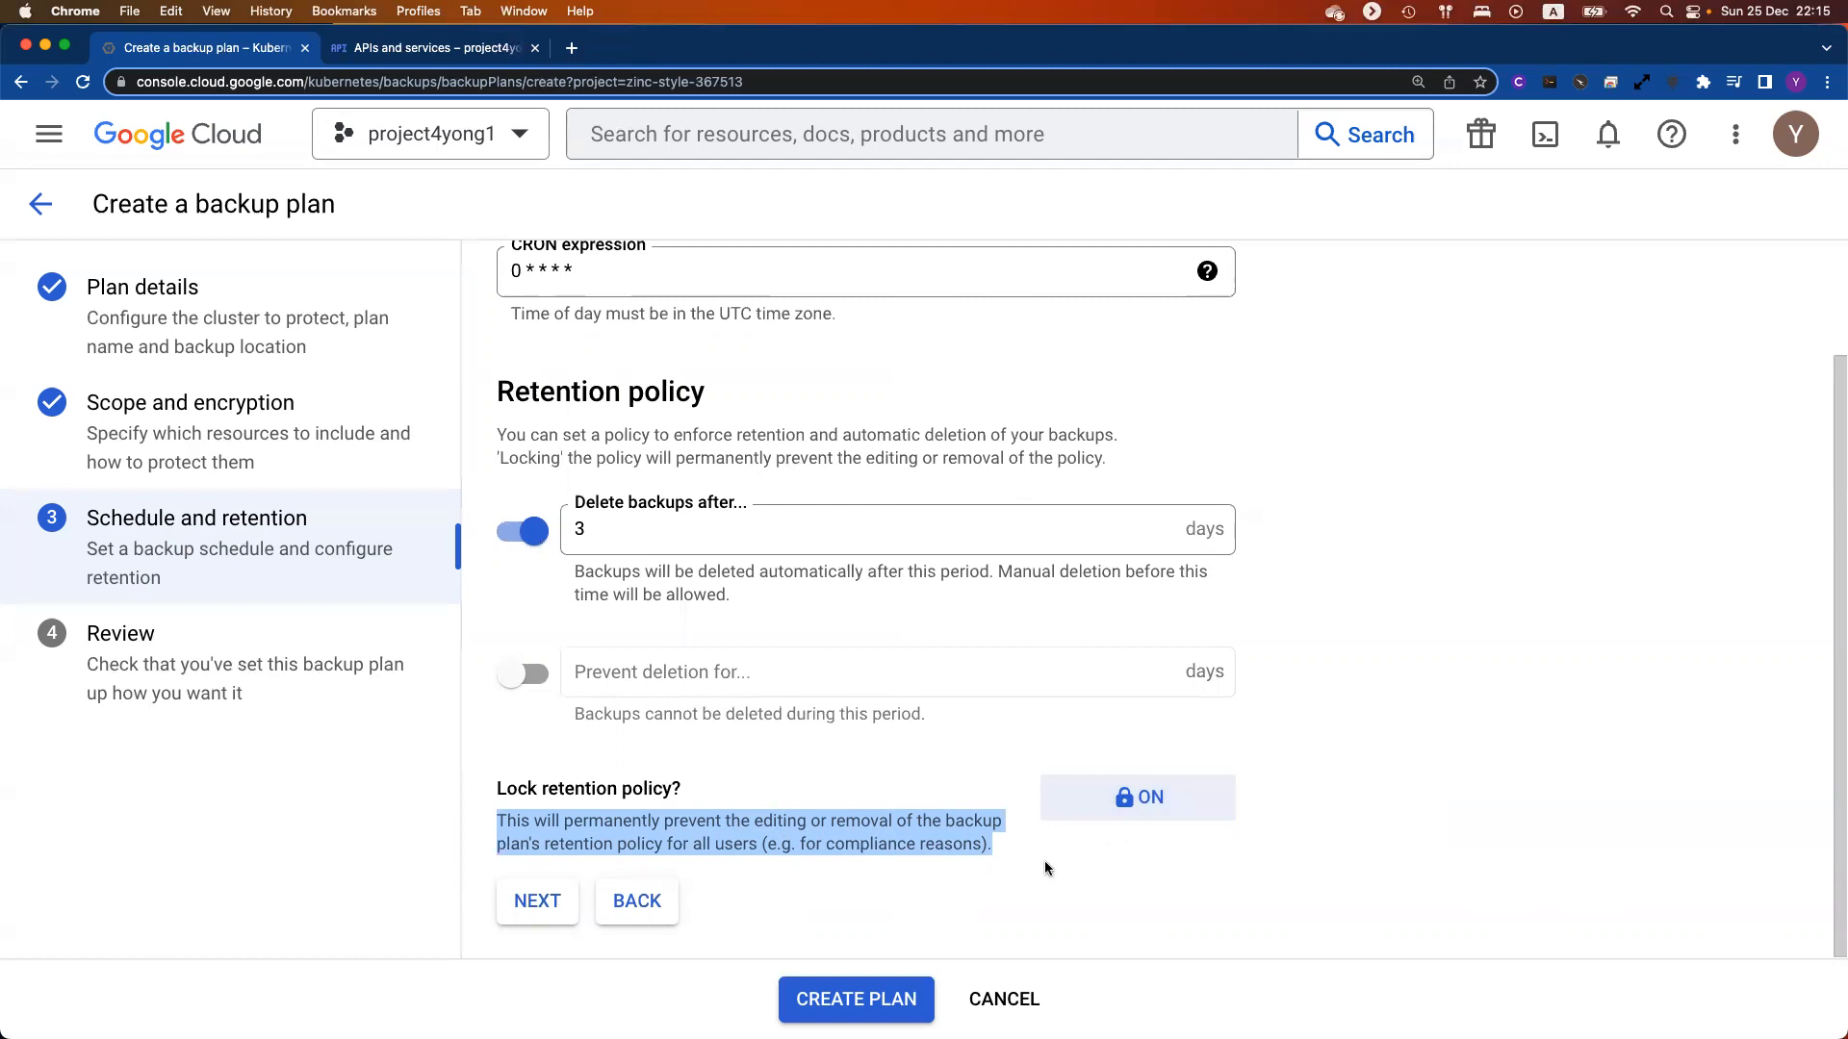
left_click(1152, 804)
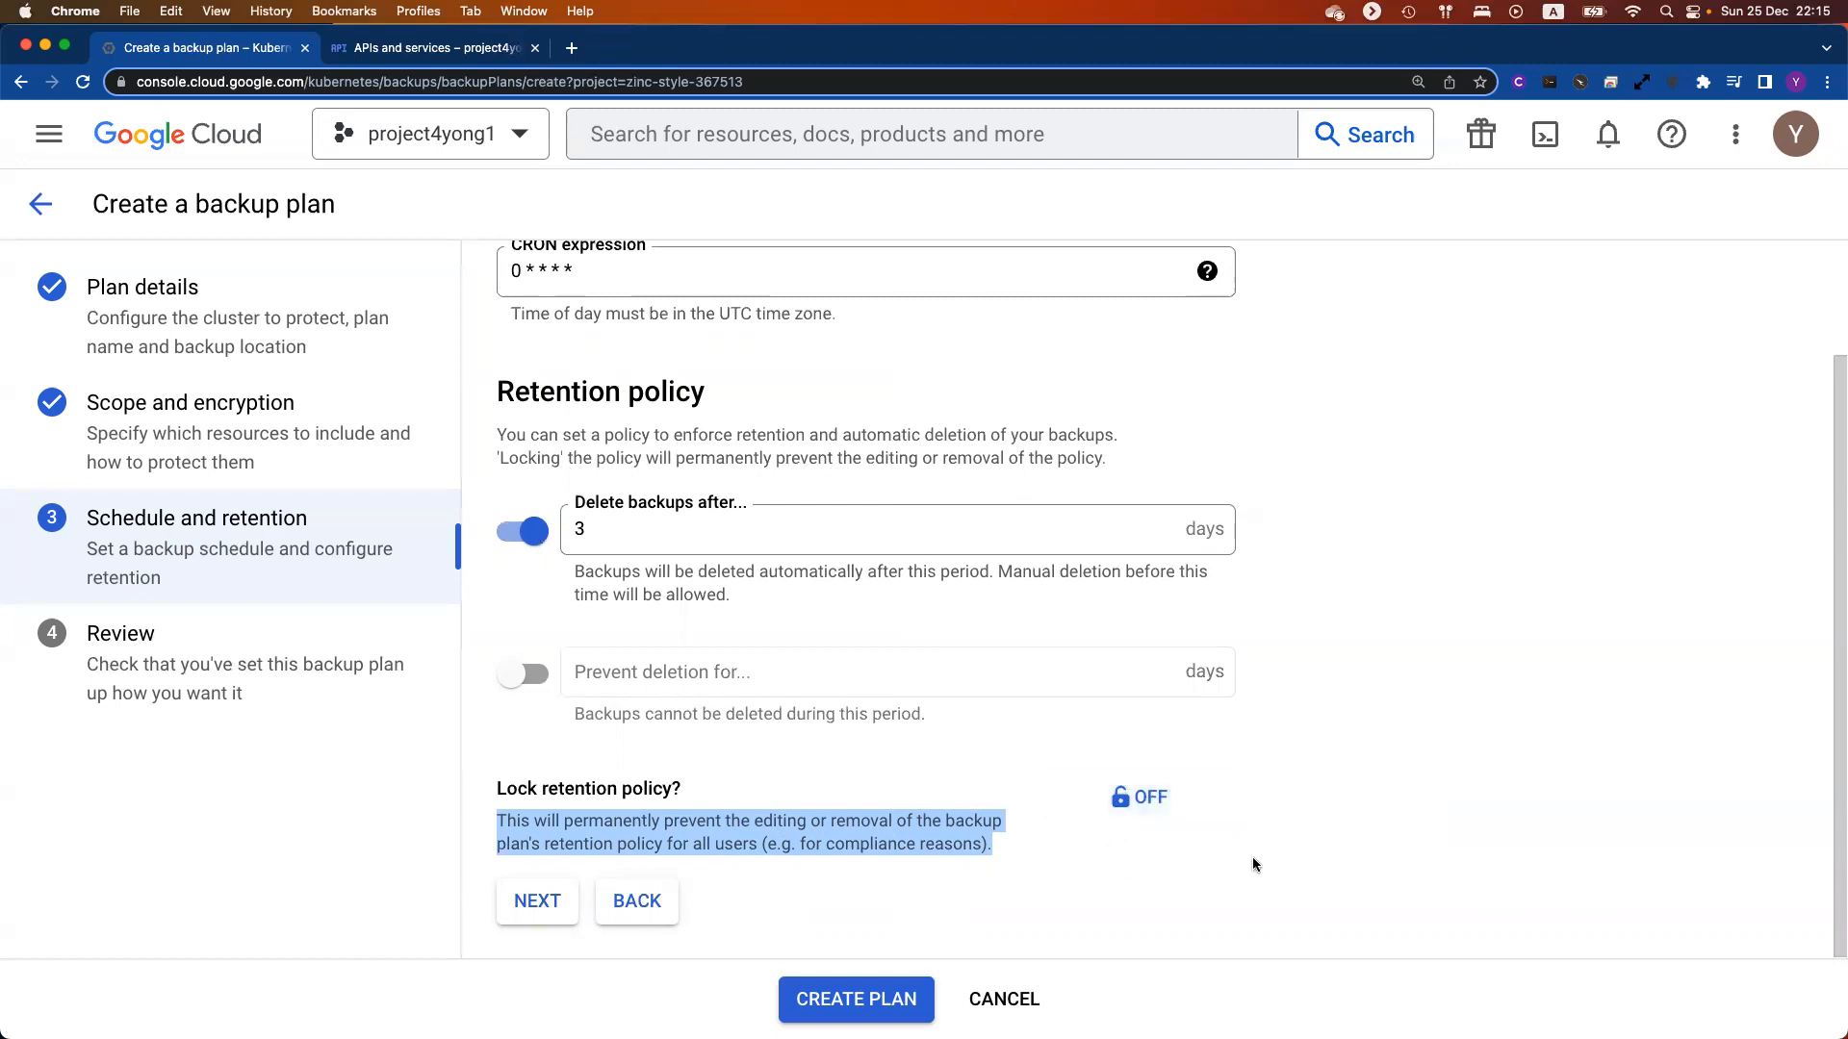
left_click(1232, 864)
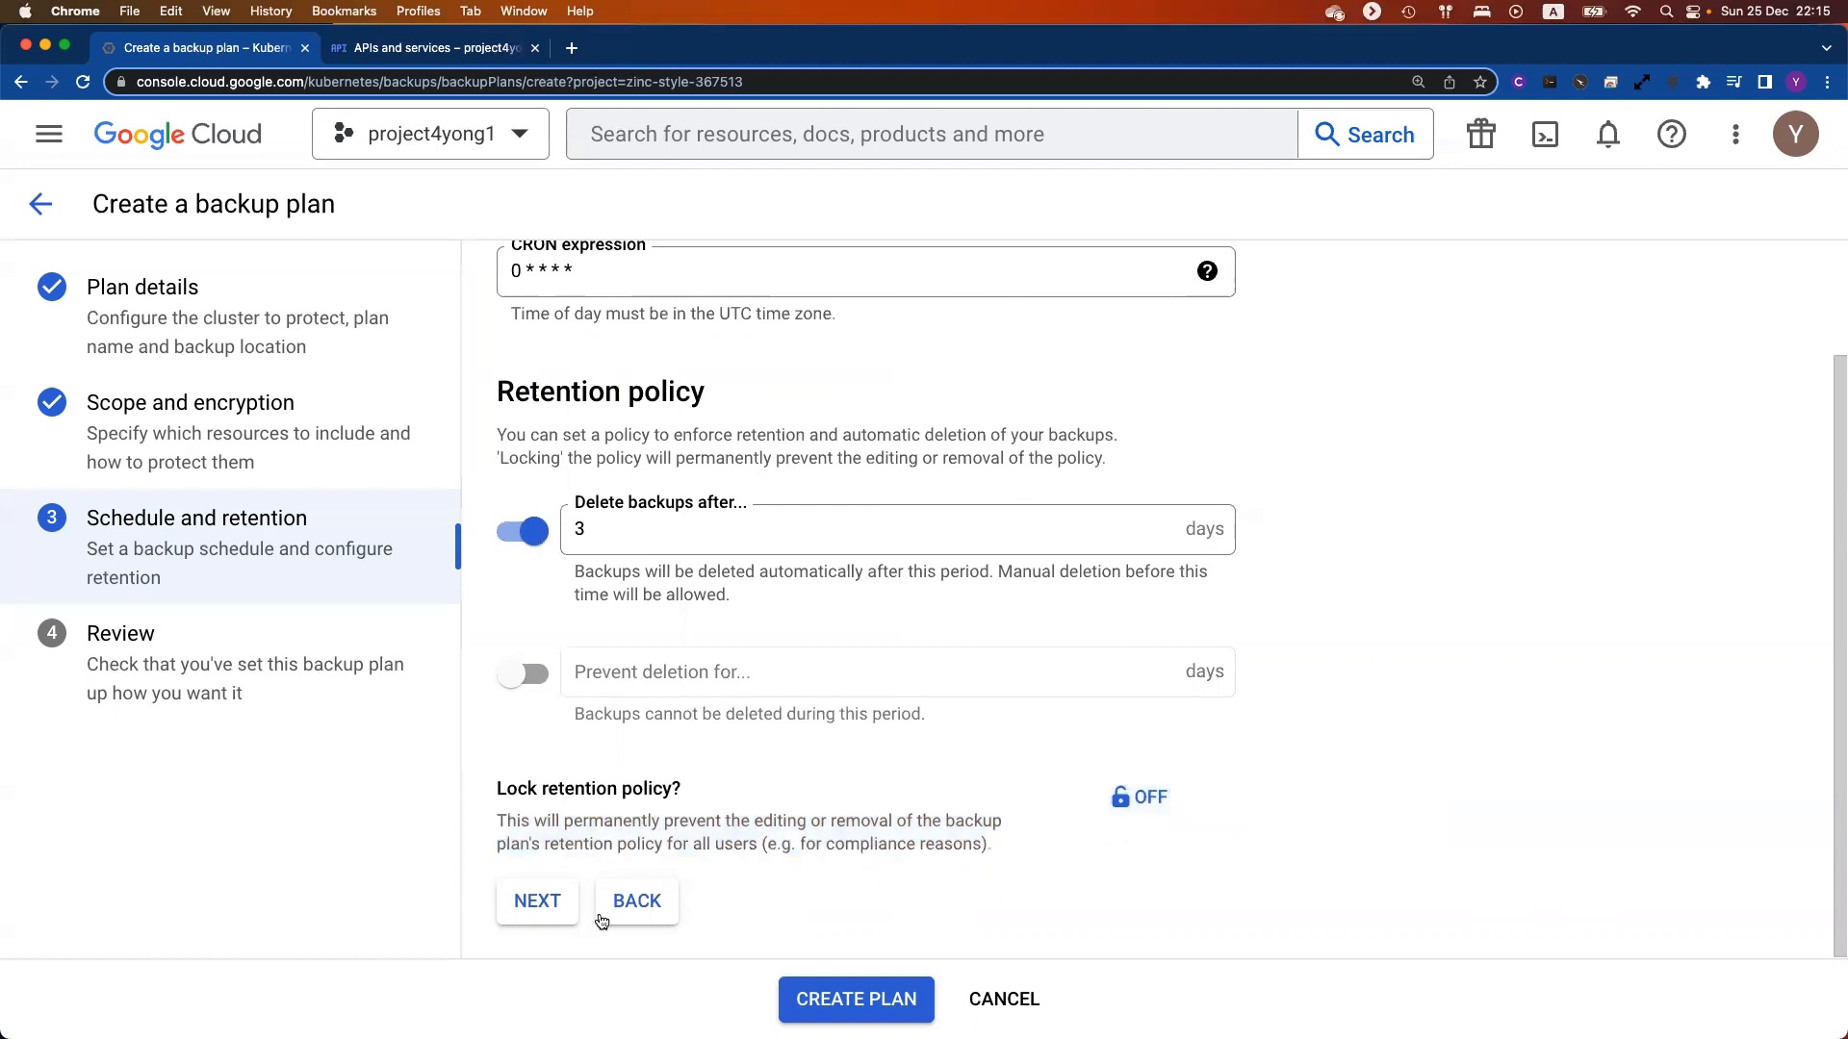
Step: Continue to the plan's review page and check its basics, backup scope, CRON schedule and retention settings
left_click(538, 910)
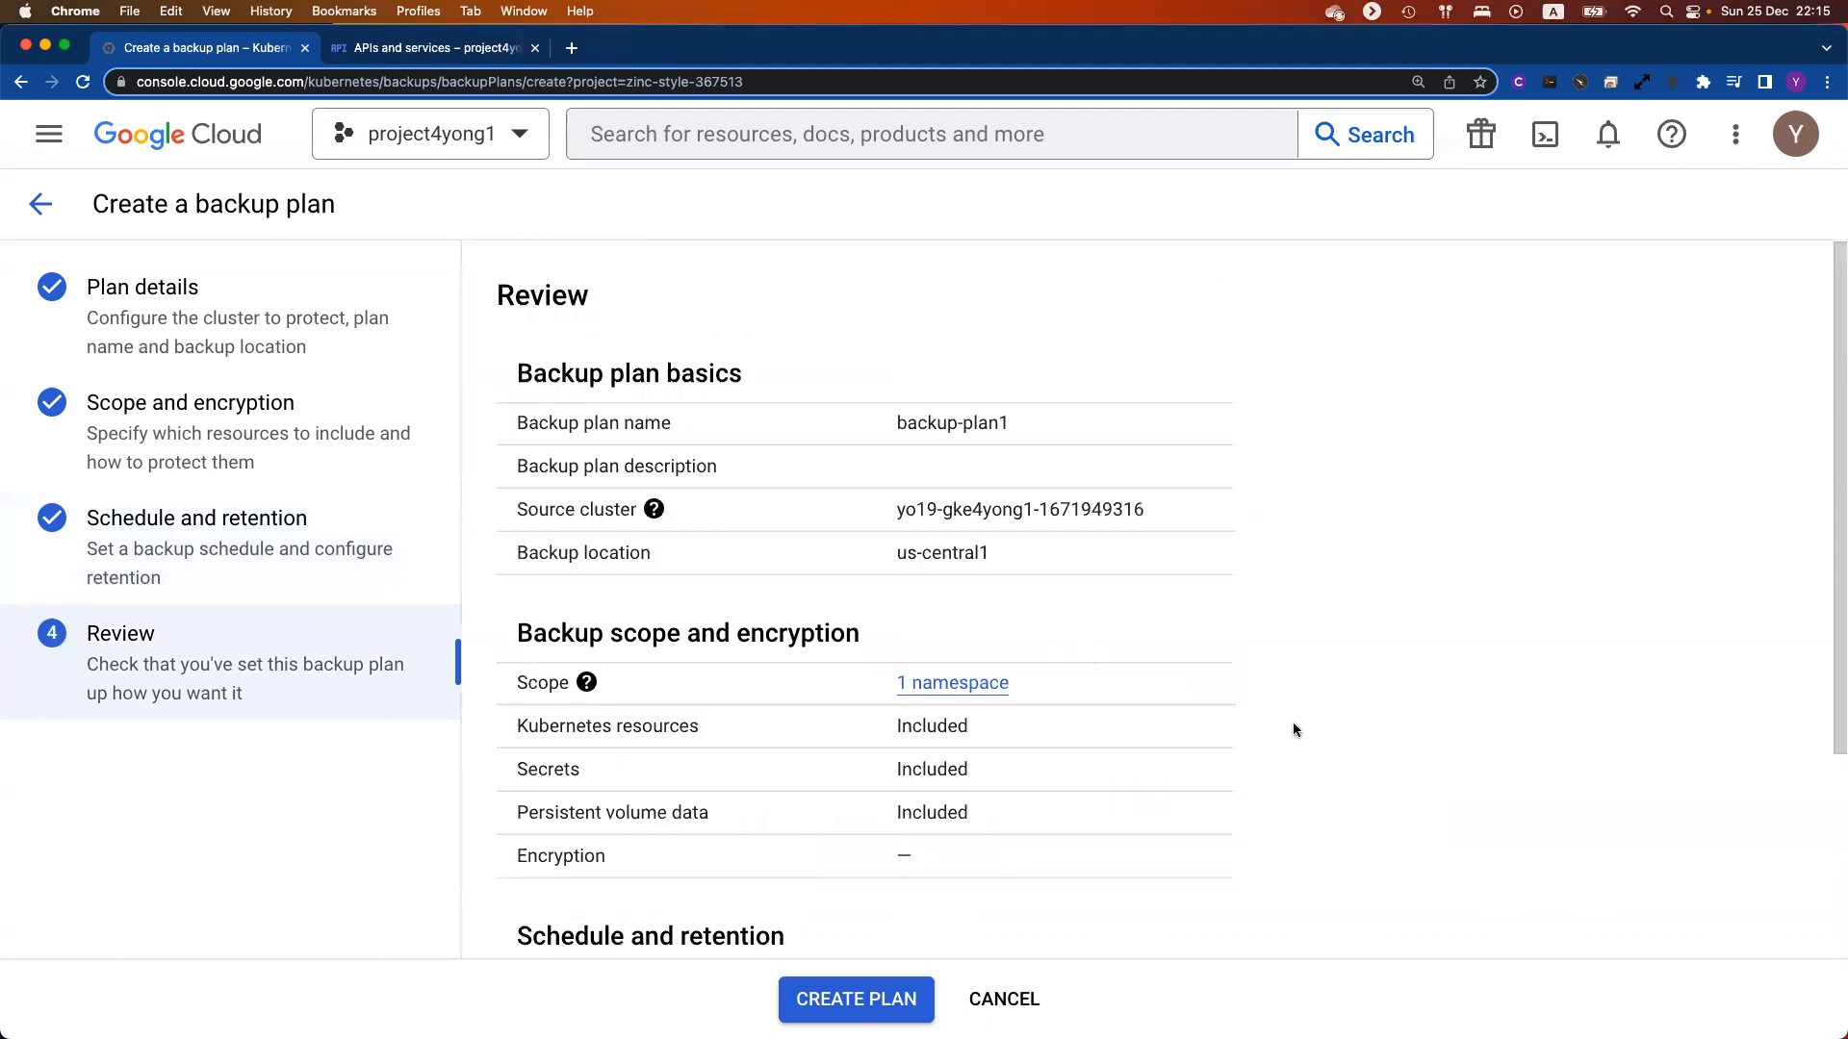
scroll(1293, 730, "down", 3)
scroll(1293, 729, "up", 1)
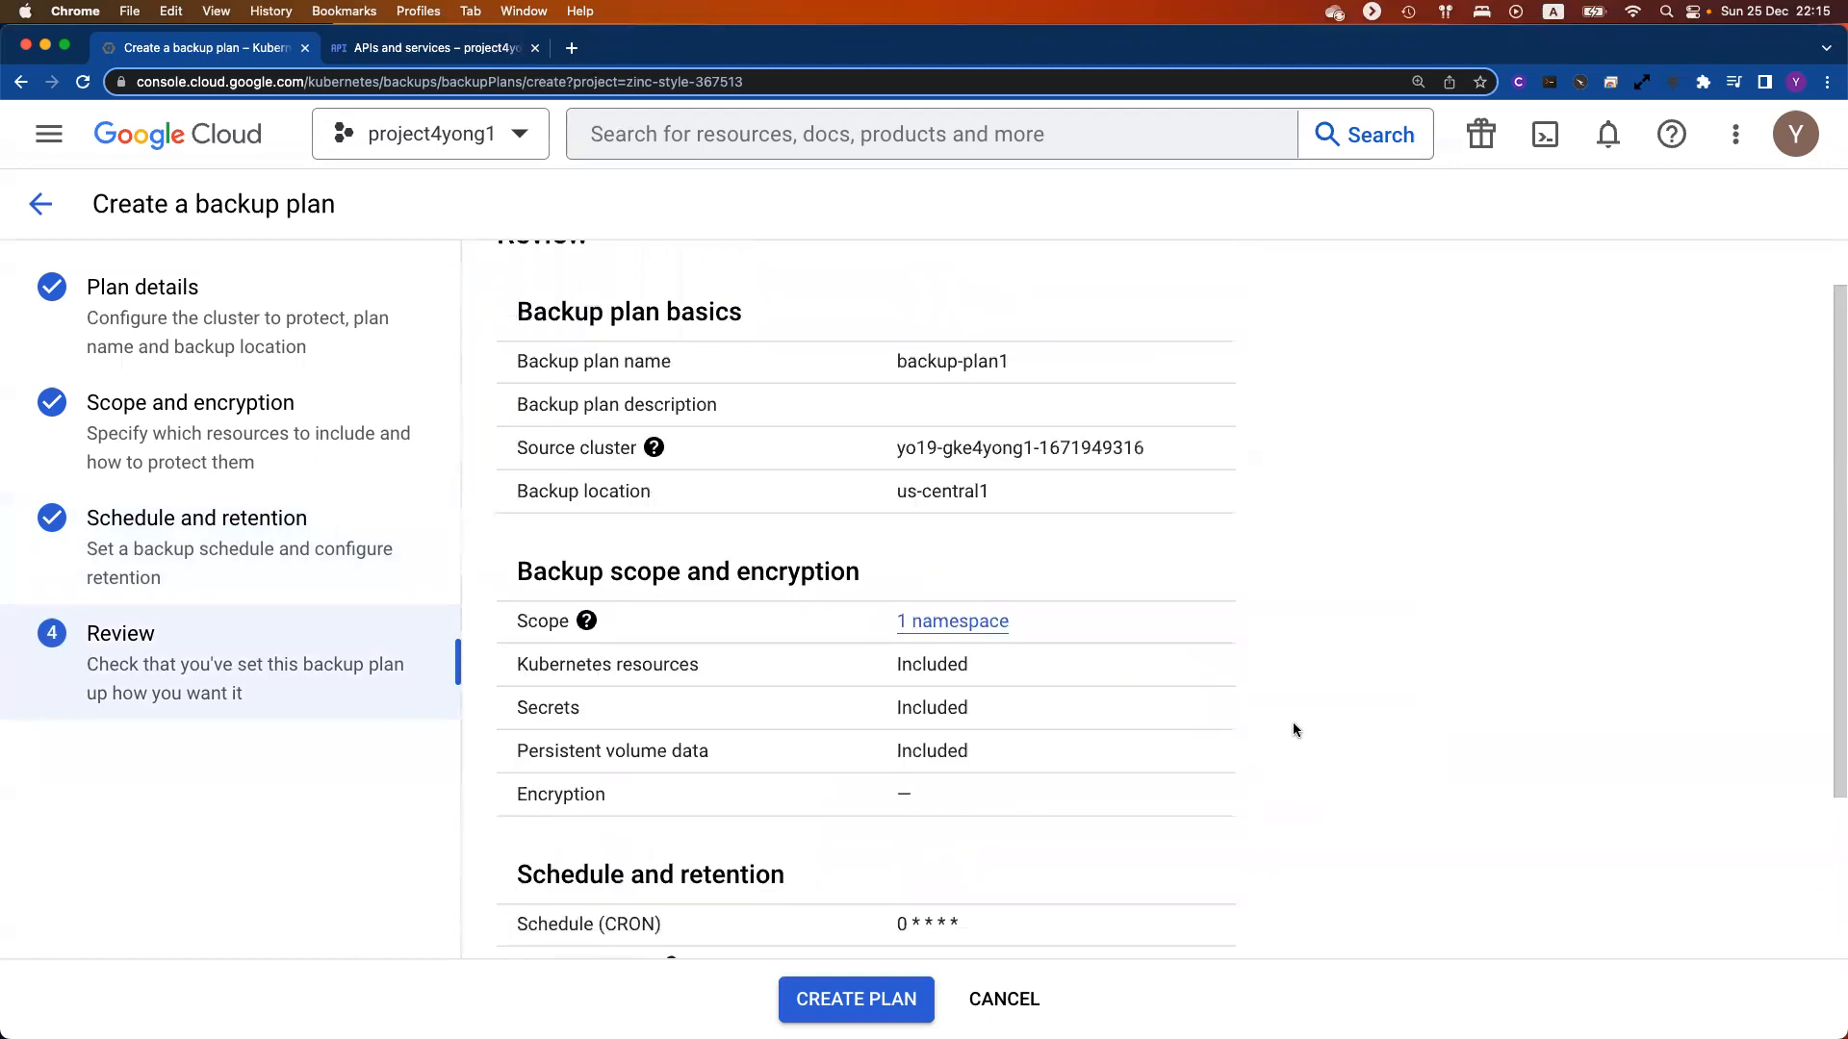
scroll(1293, 729, "down", 4)
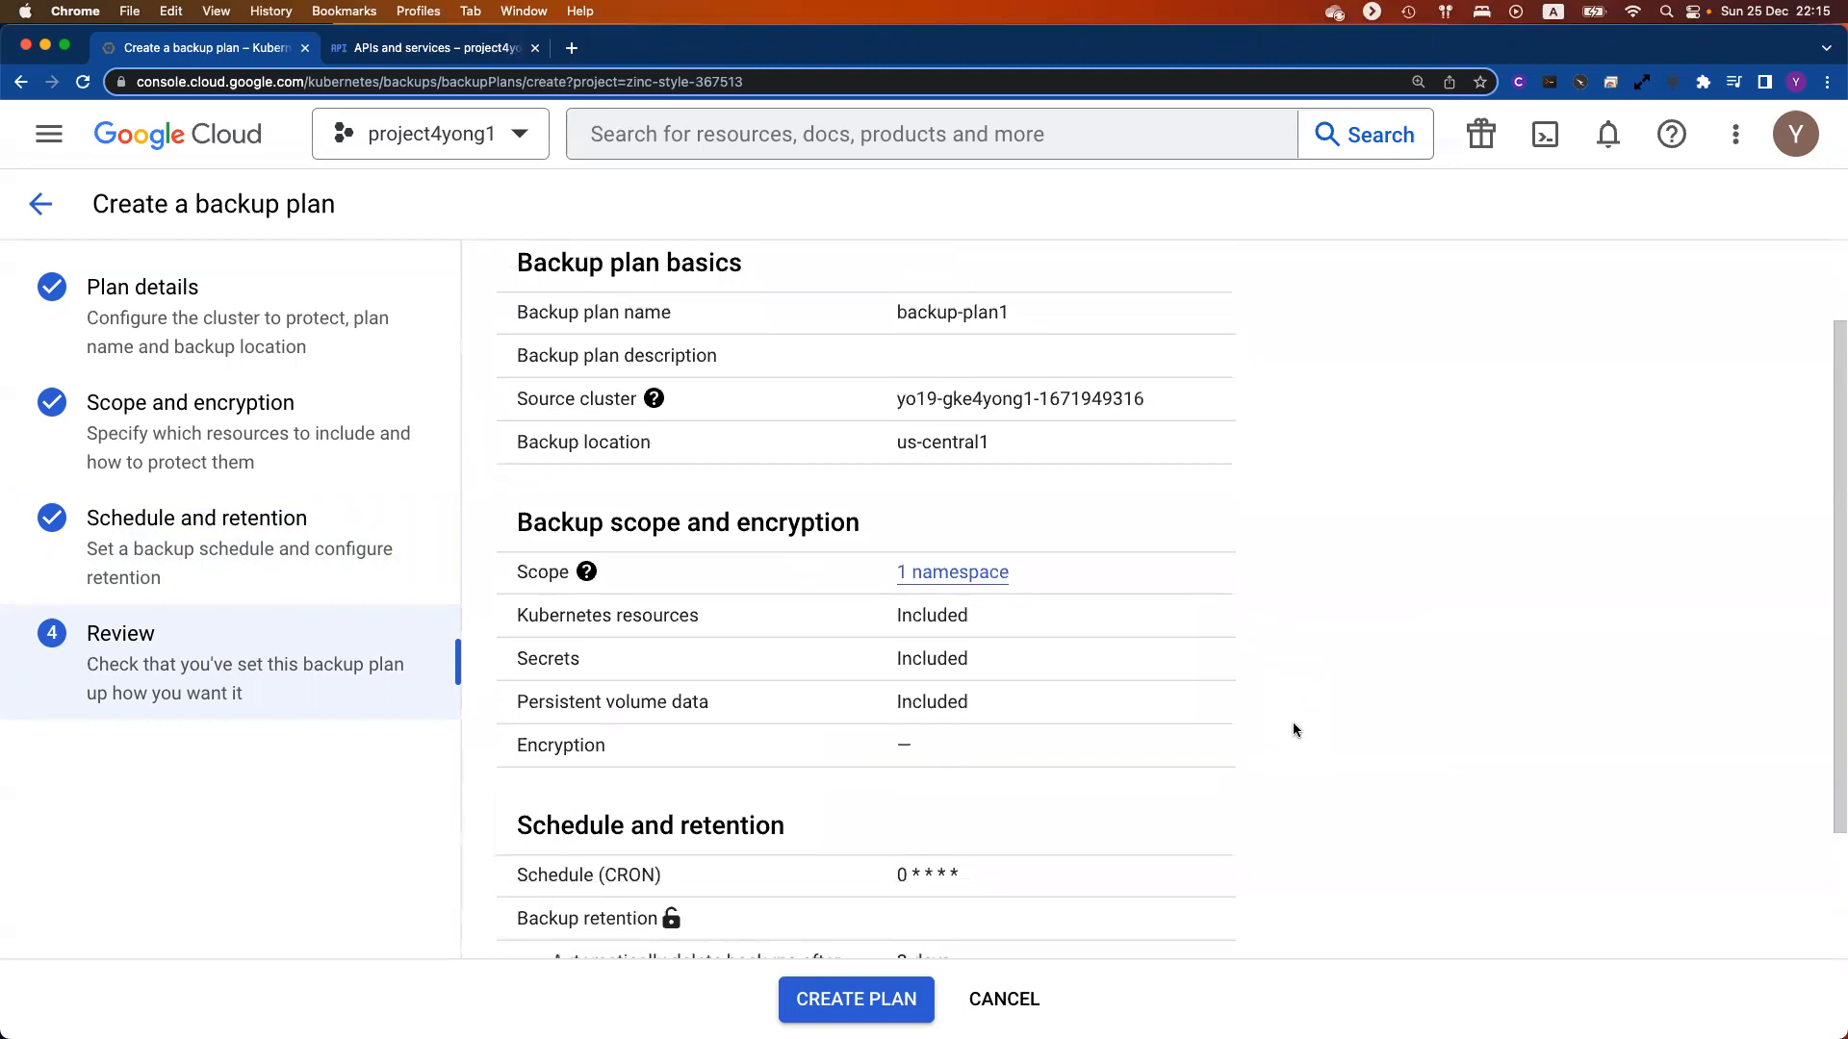
scroll(1293, 729, "down", 1)
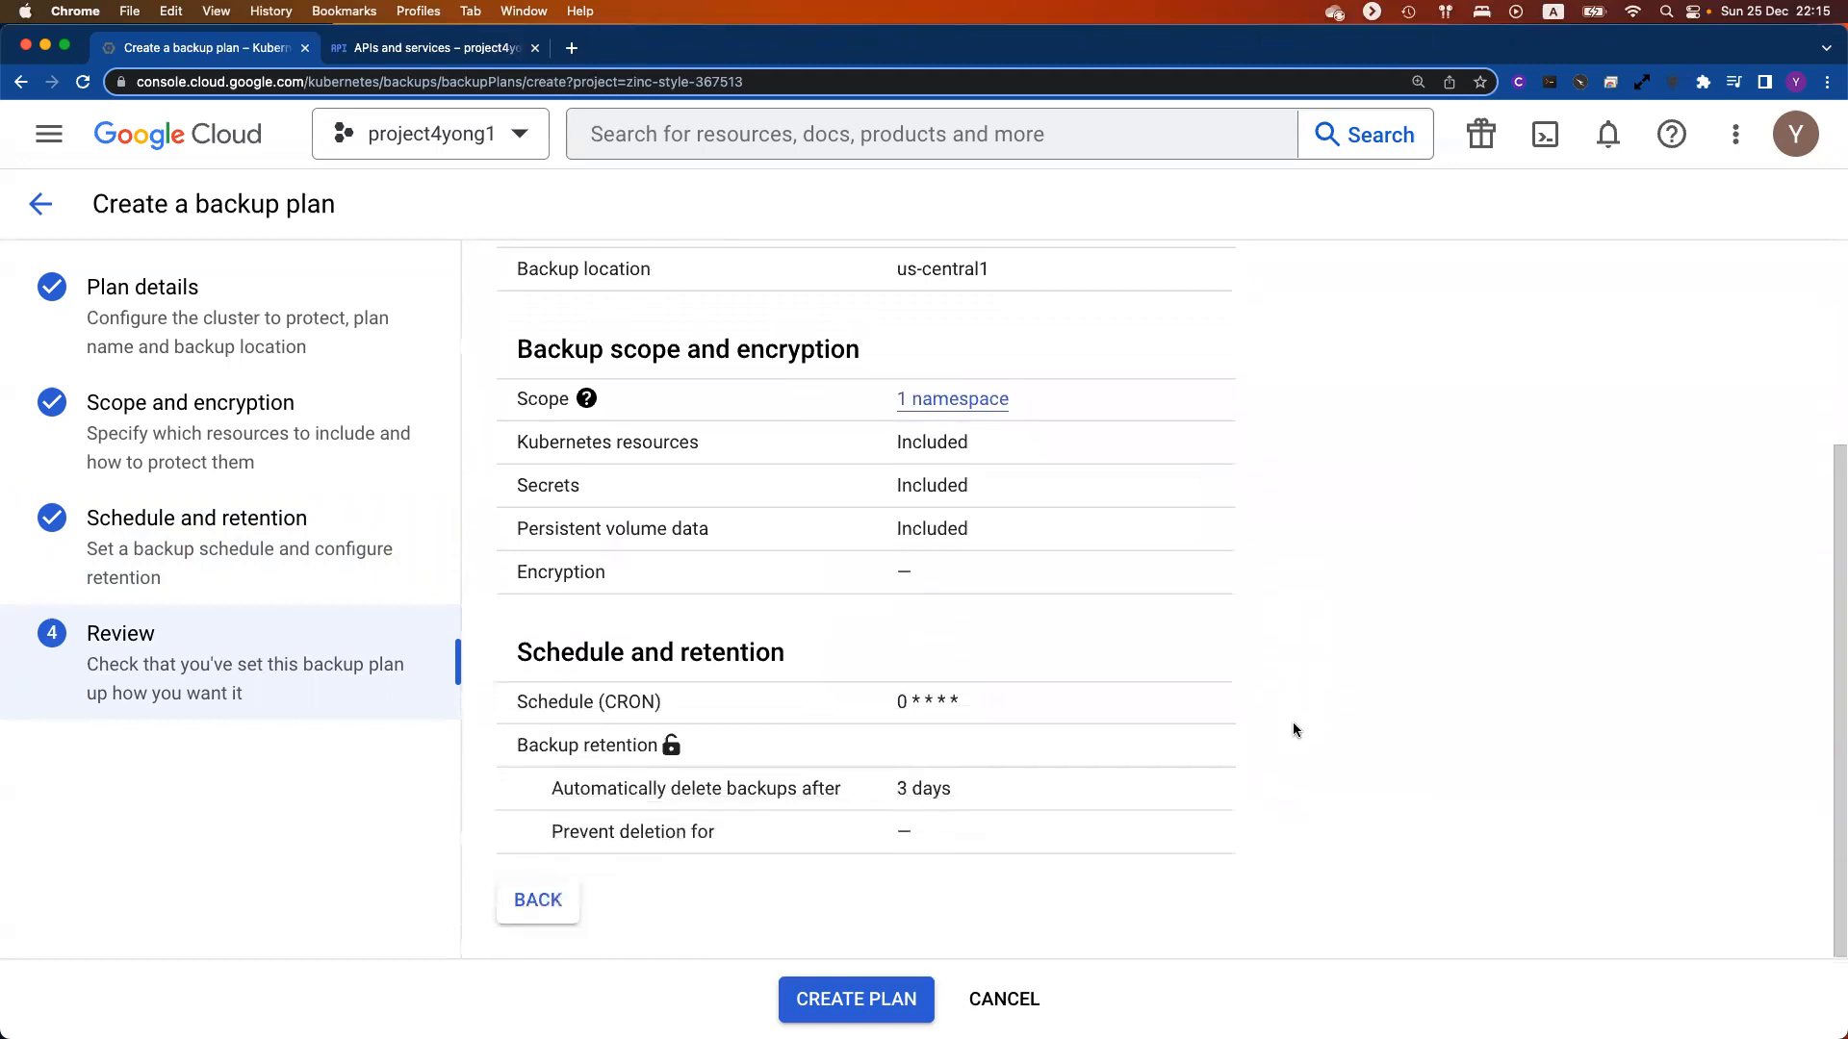
left_click_drag(885, 709, 983, 707)
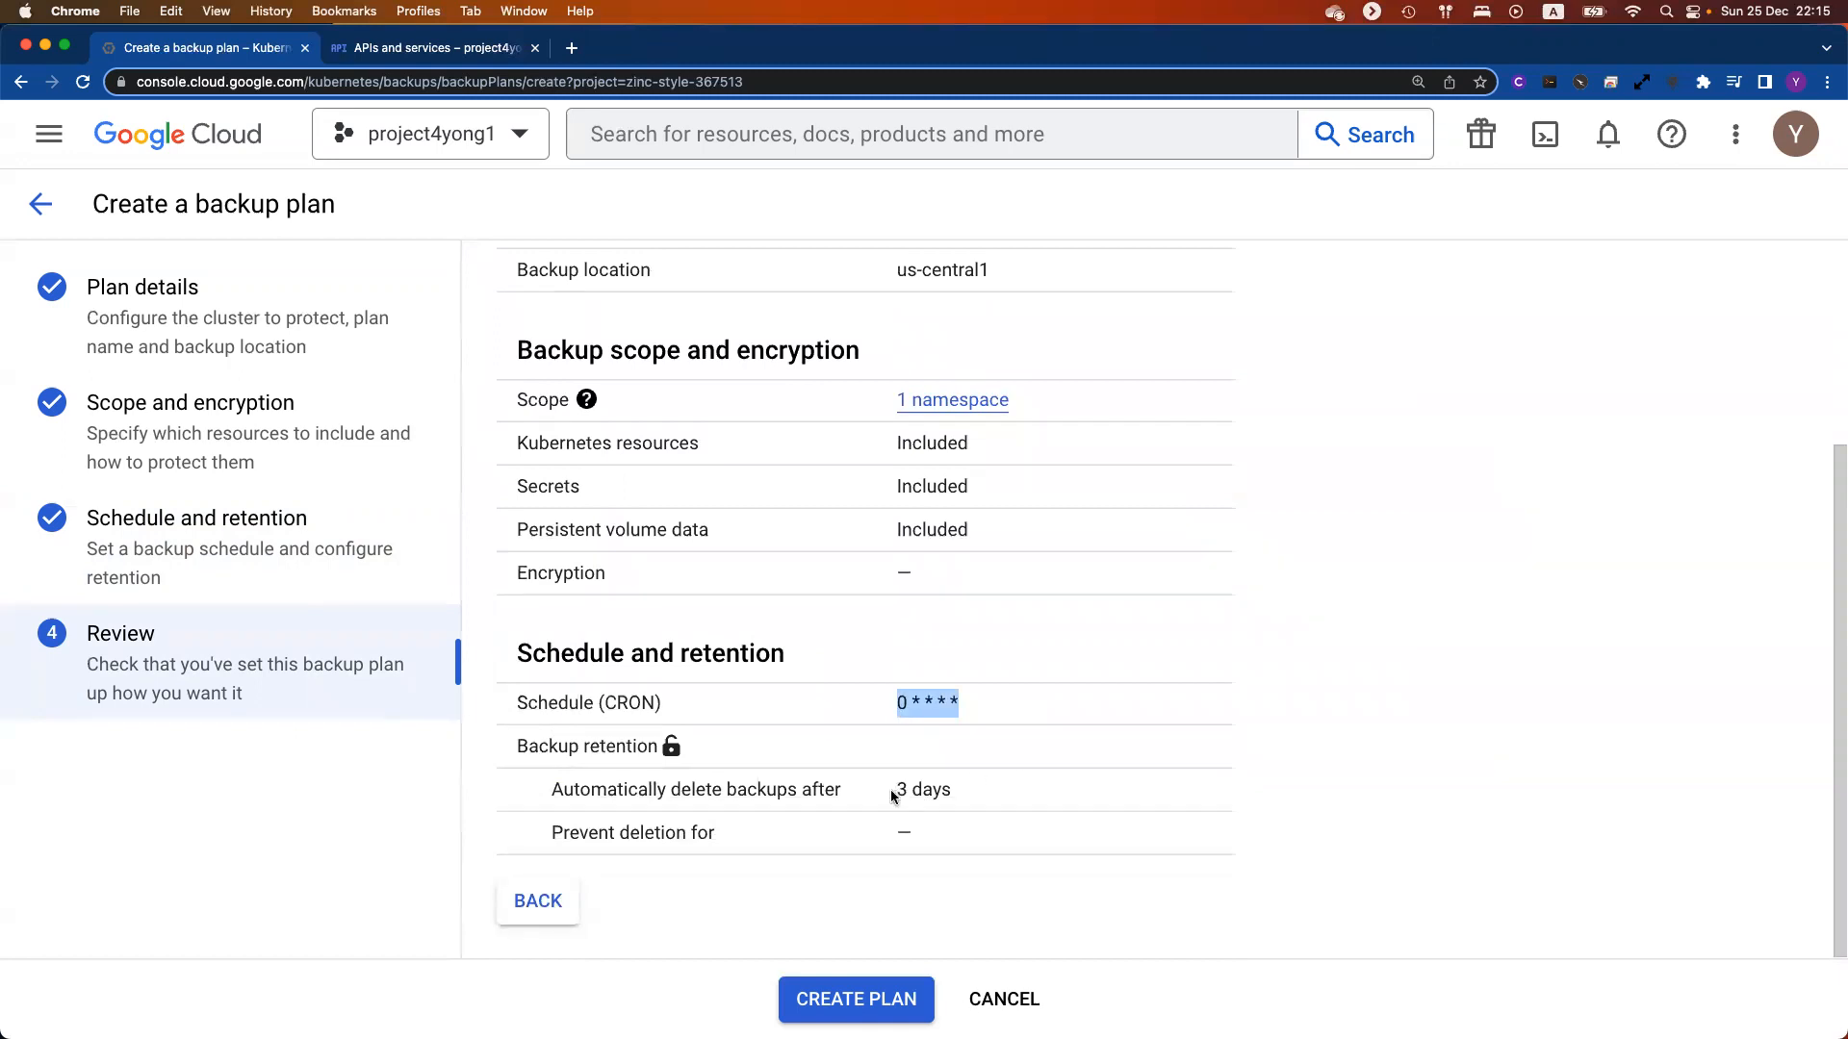
left_click_drag(891, 789, 963, 791)
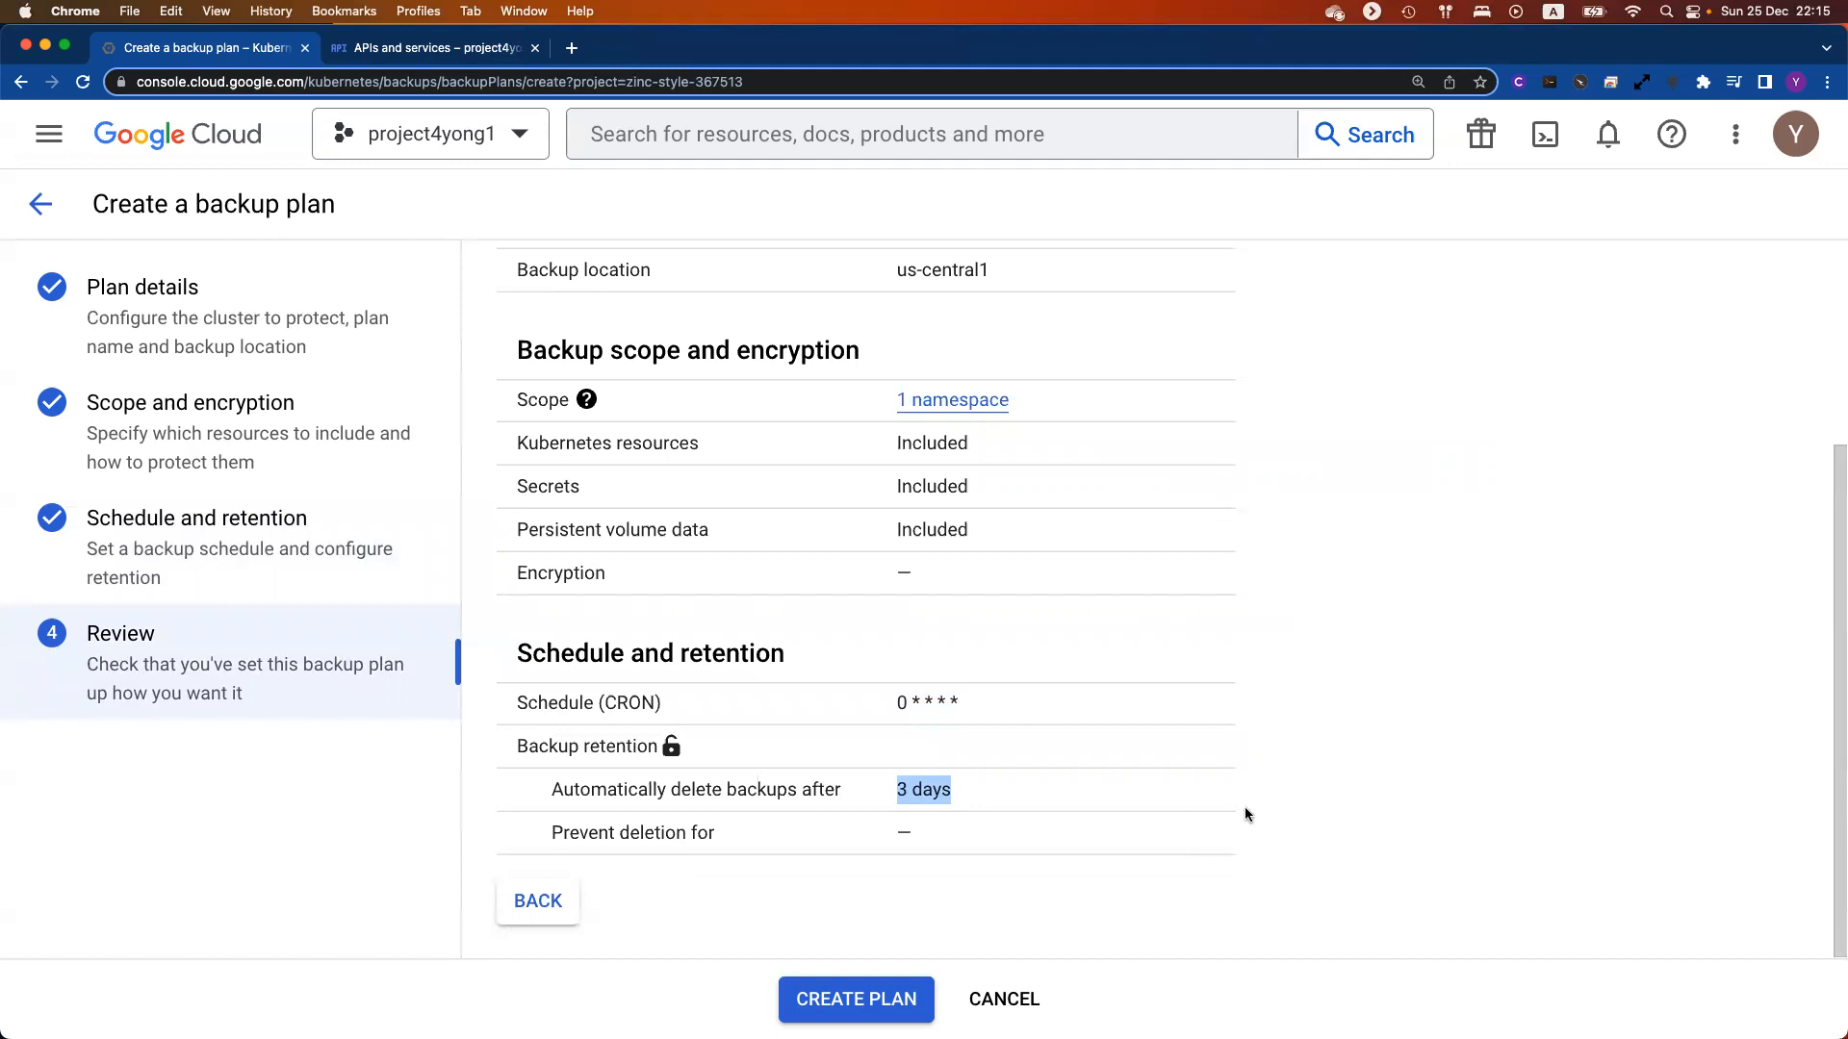
Step: Cancel the creation of the backup plan and return to the list of existing backup plans
left_click(1023, 1007)
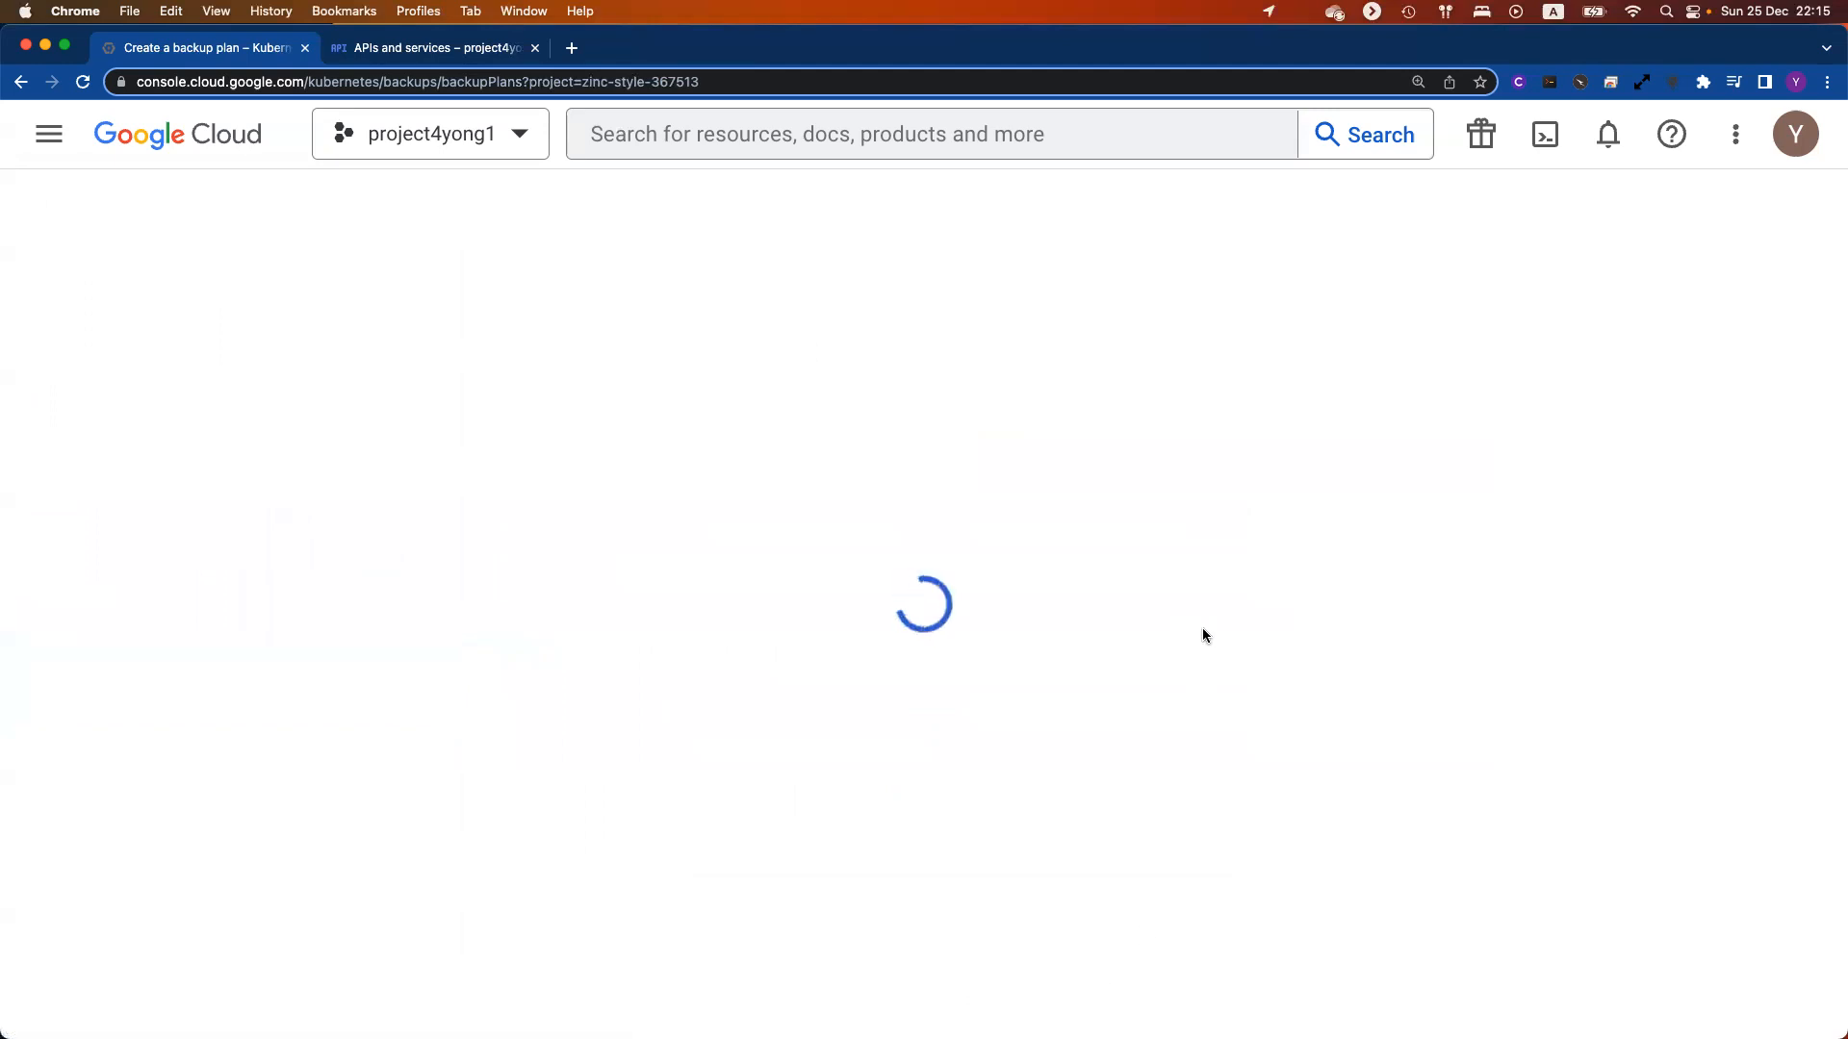
scroll(886, 540, "down", 1)
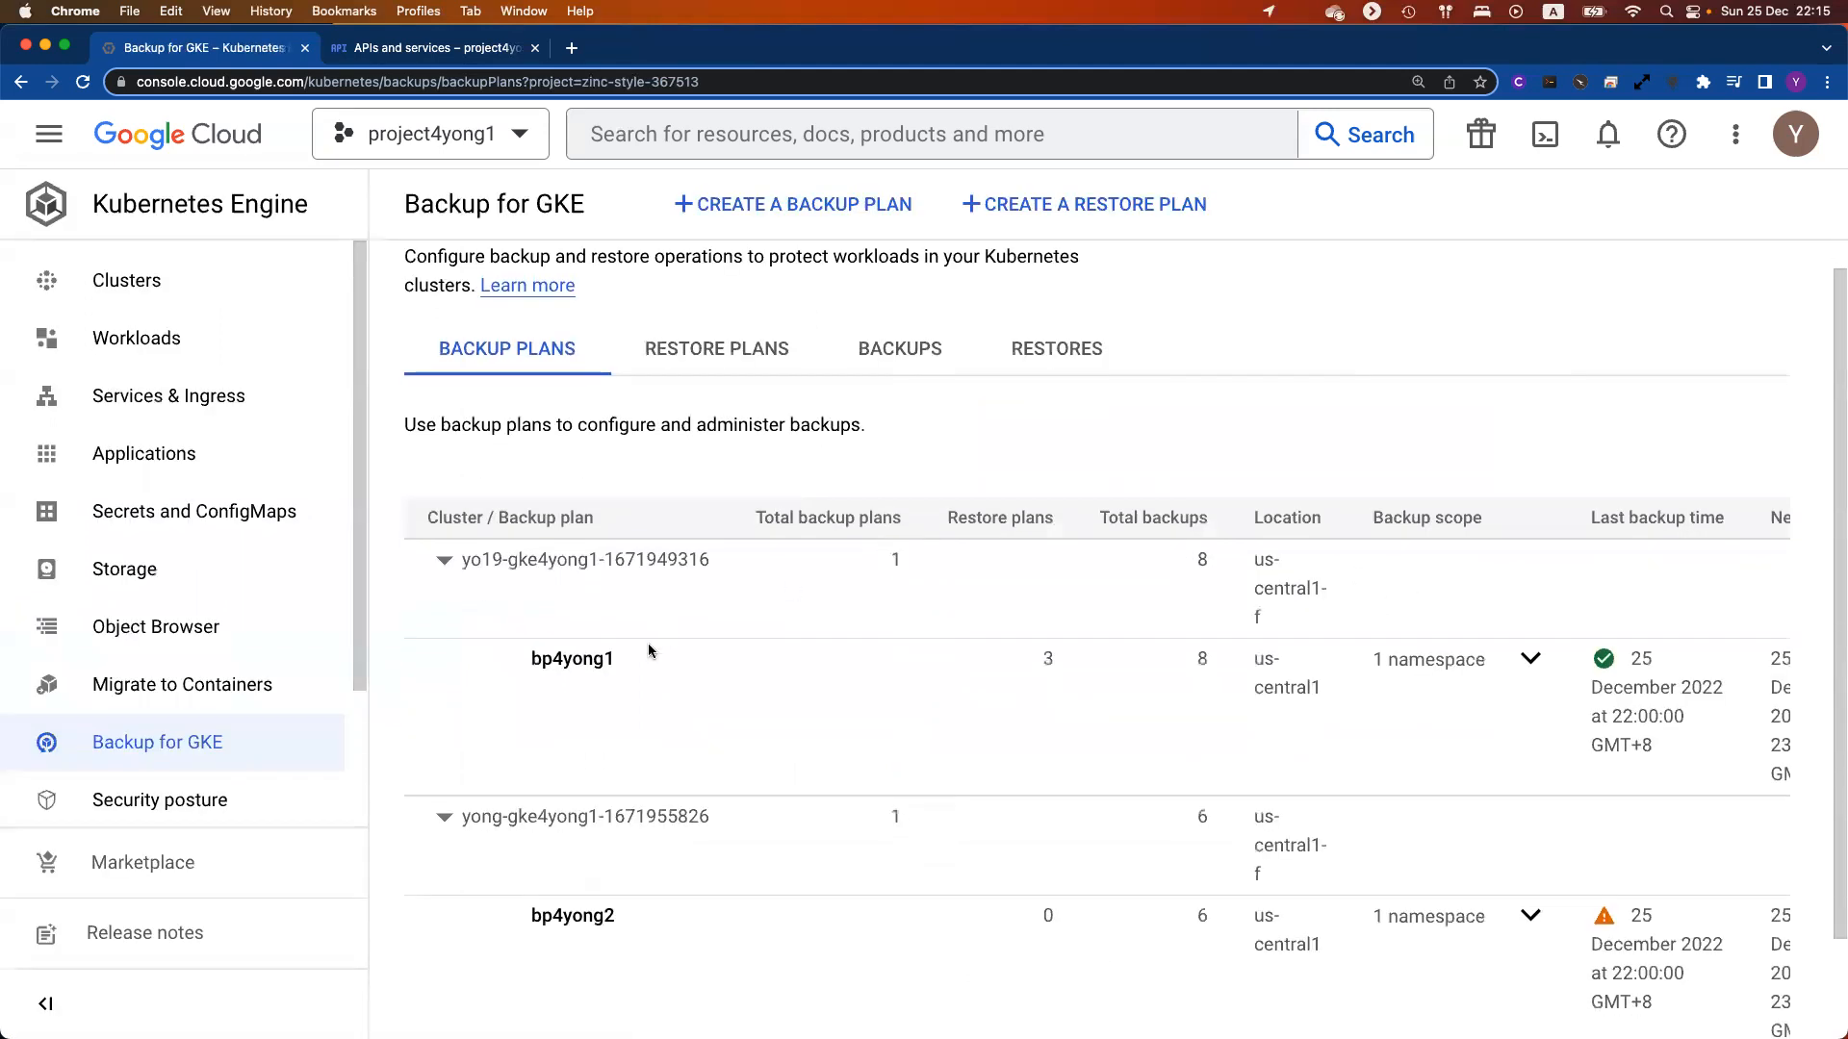
scroll(831, 643, "down", 1)
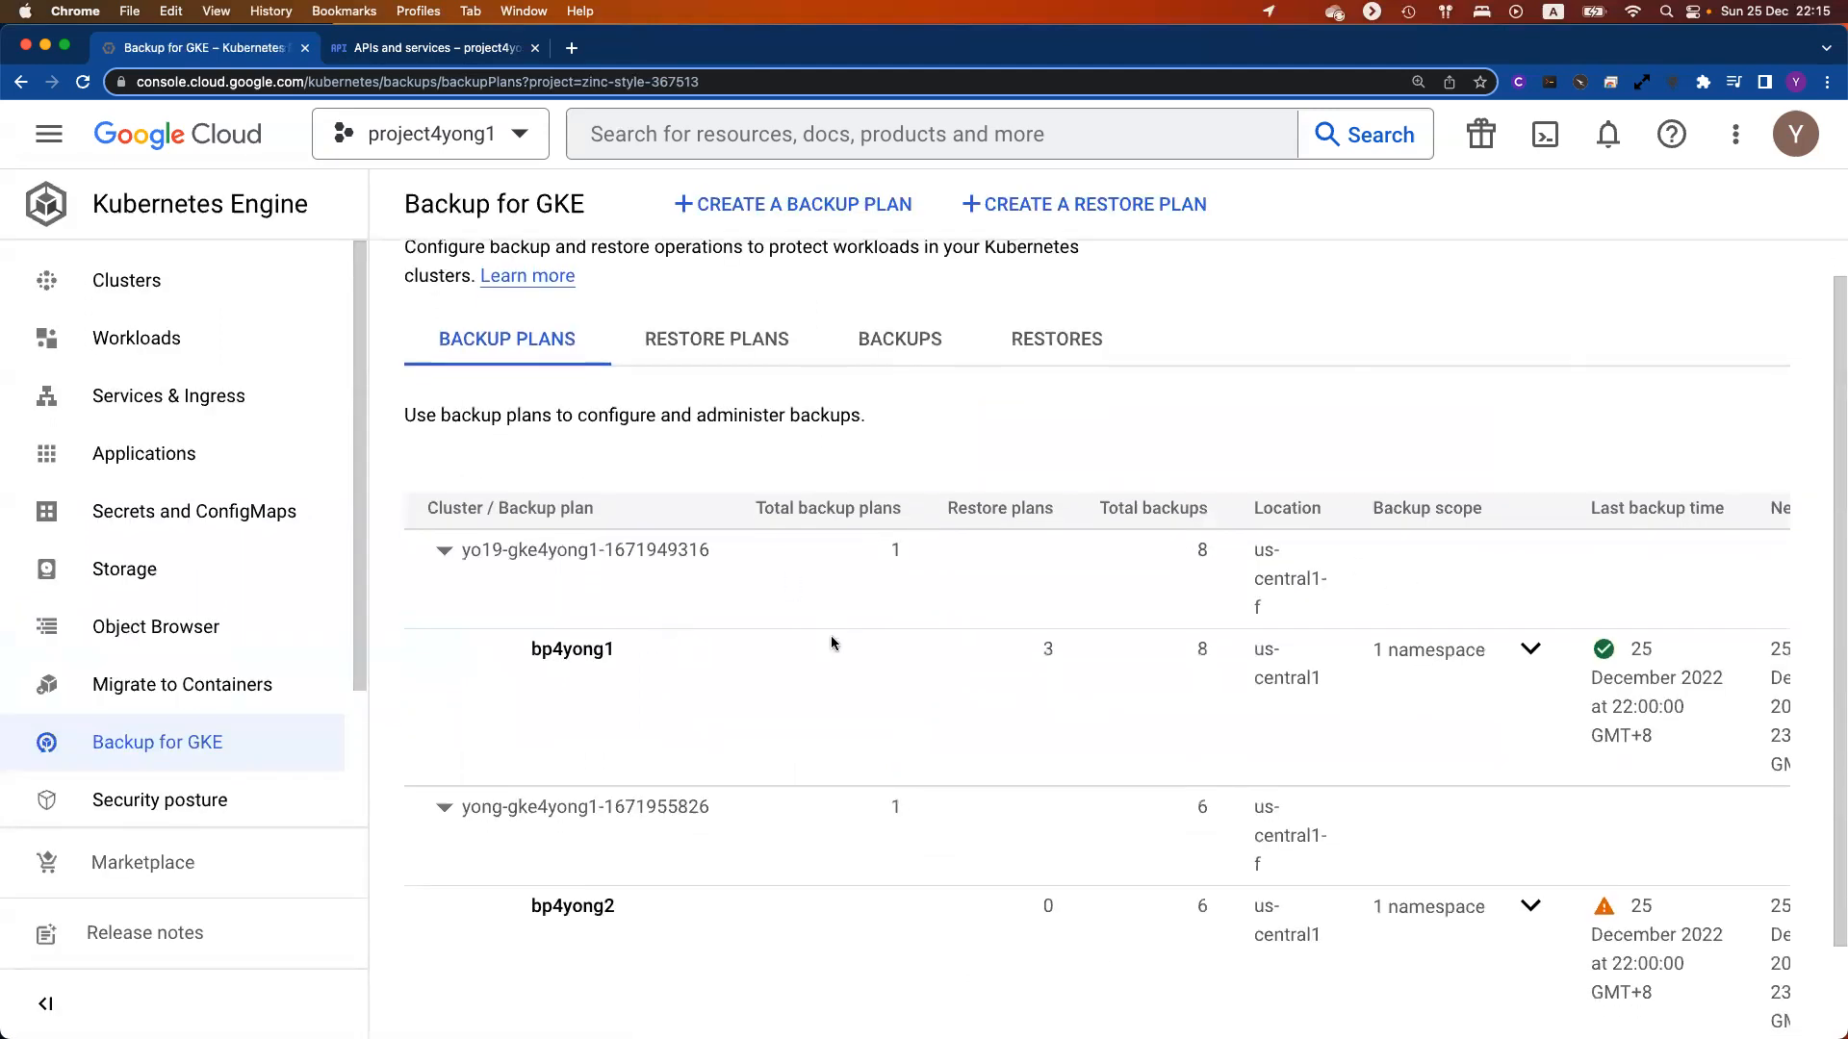
Step: Open the existing backup plan bp4yong1 and examine its list of scheduled backups
left_click(561, 652)
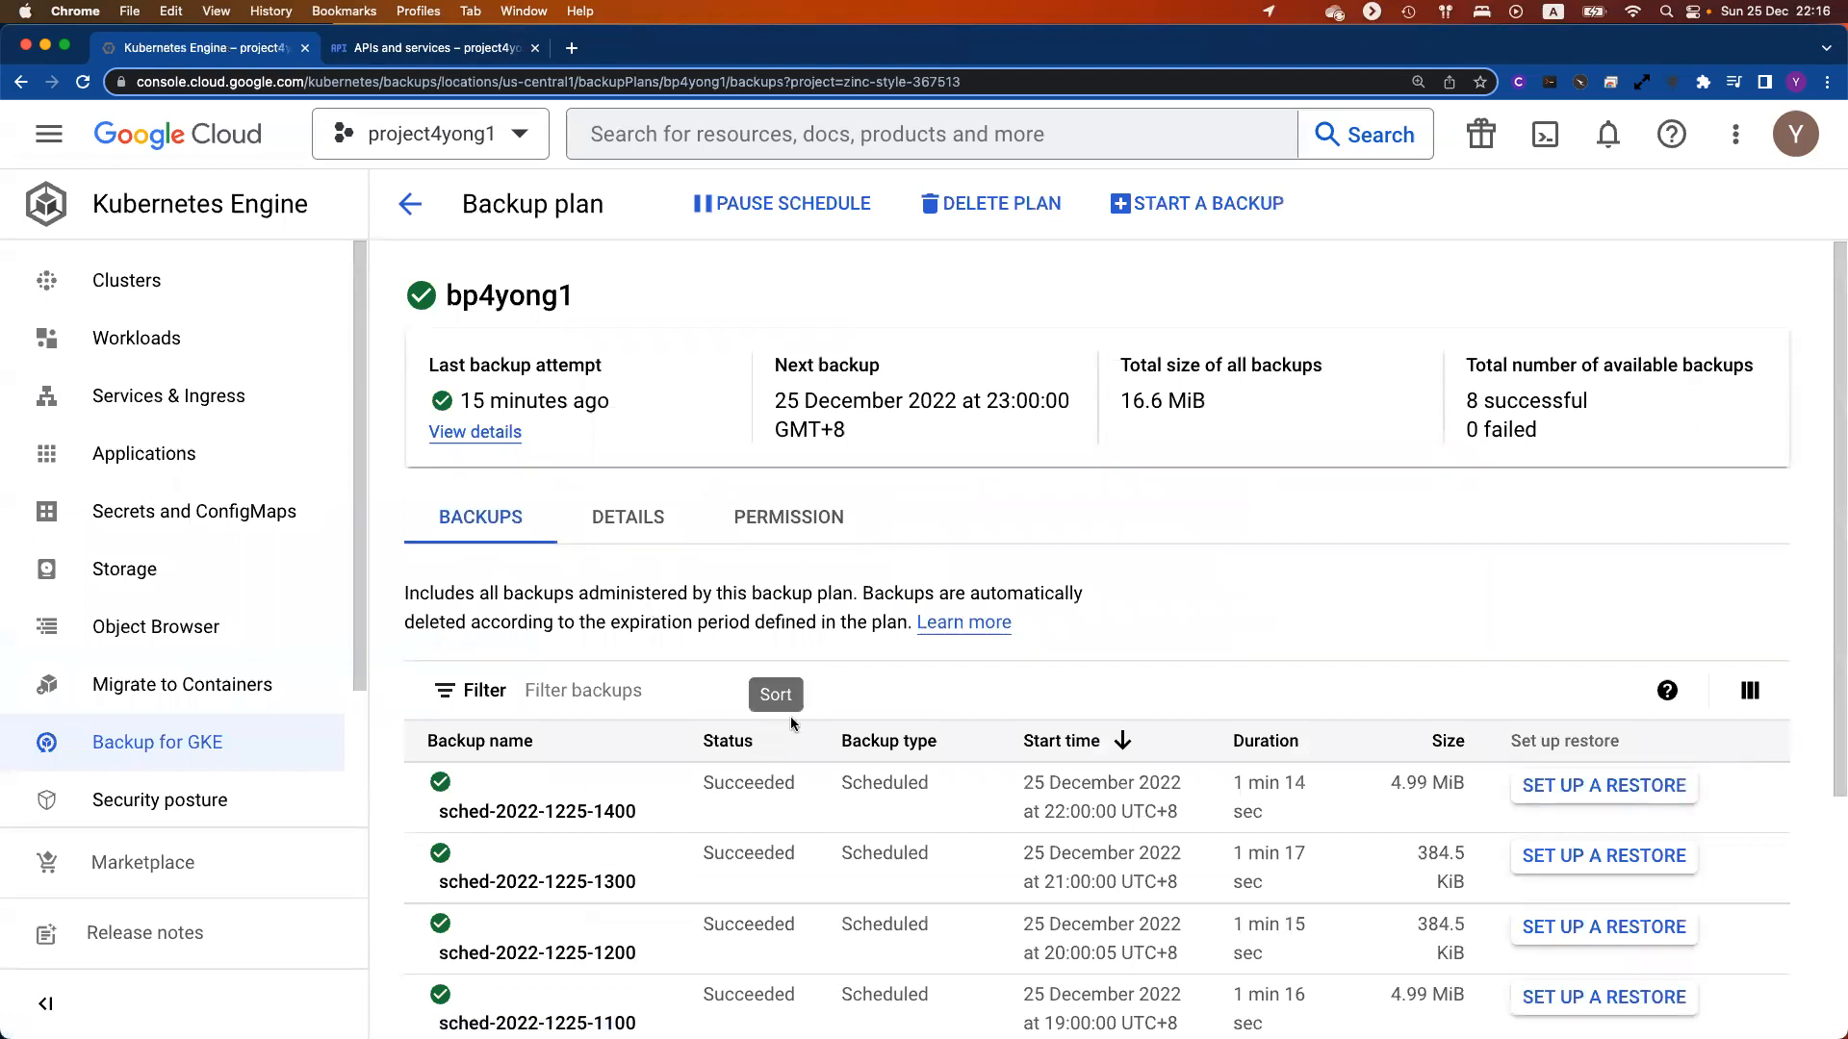
scroll(1051, 695, "down", 1)
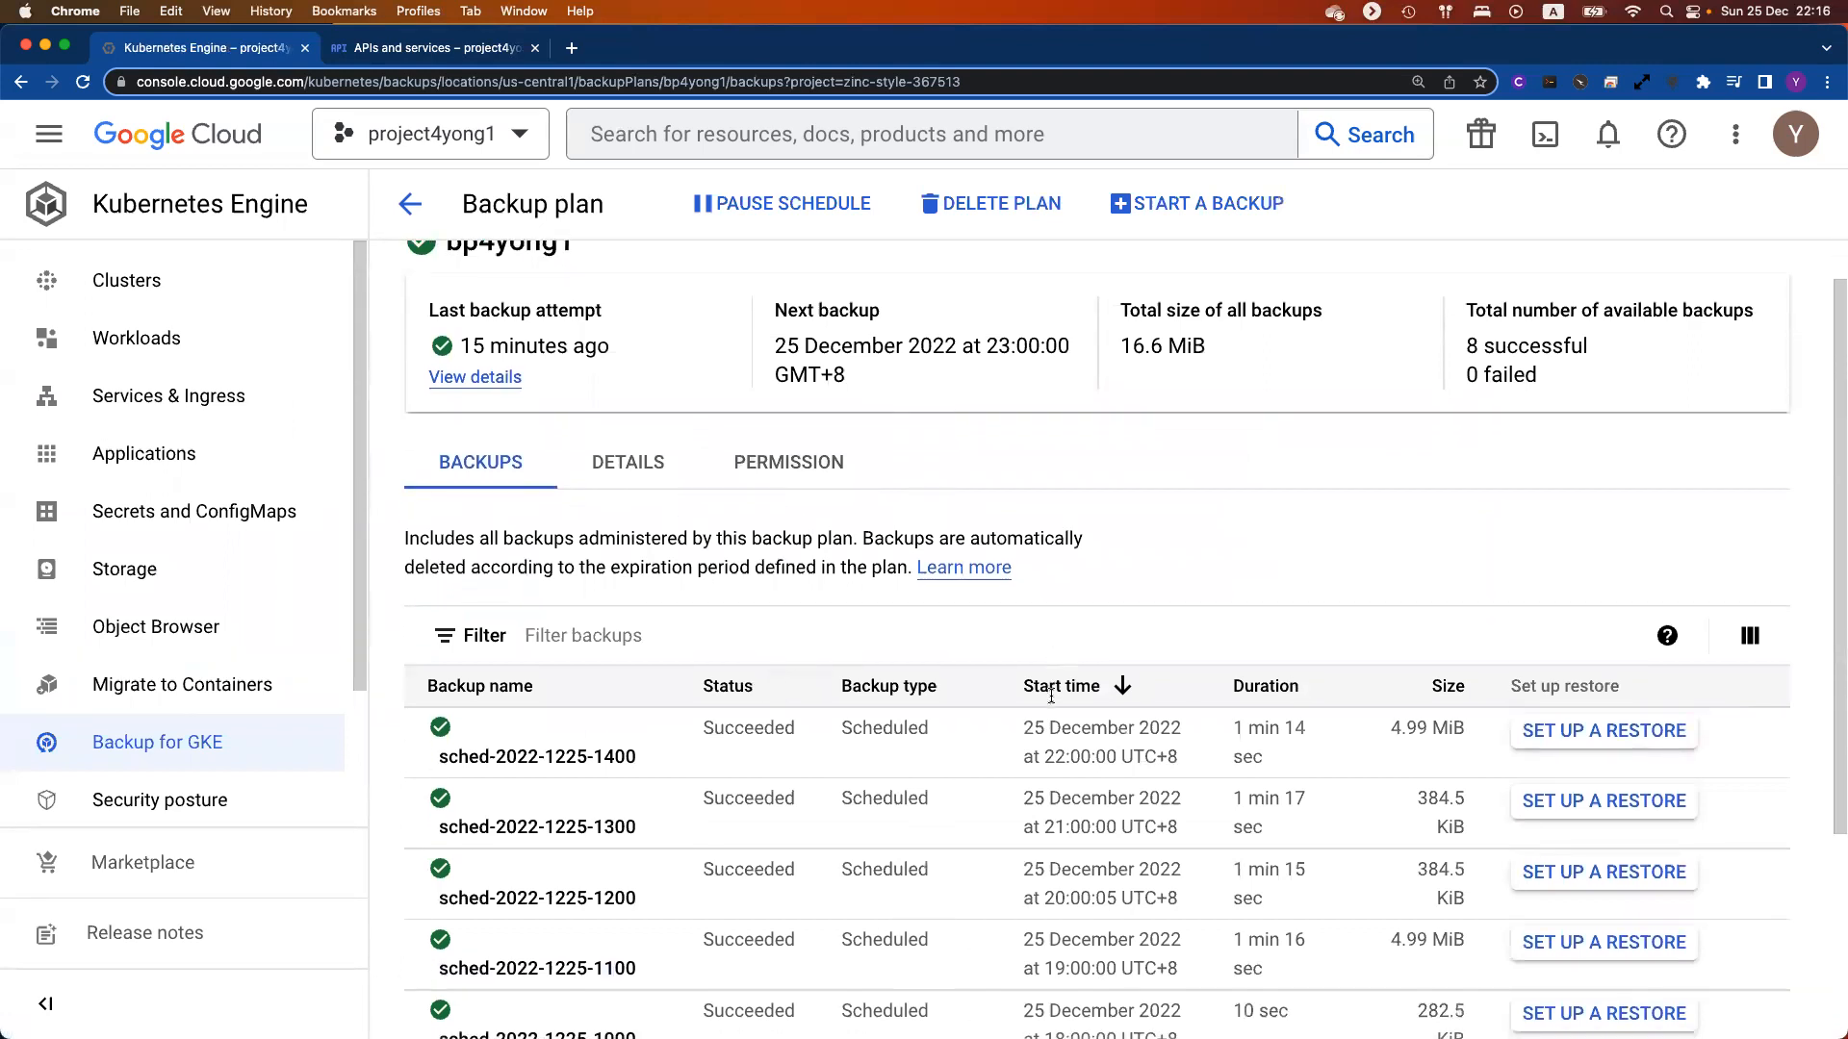
scroll(1051, 695, "up", 1)
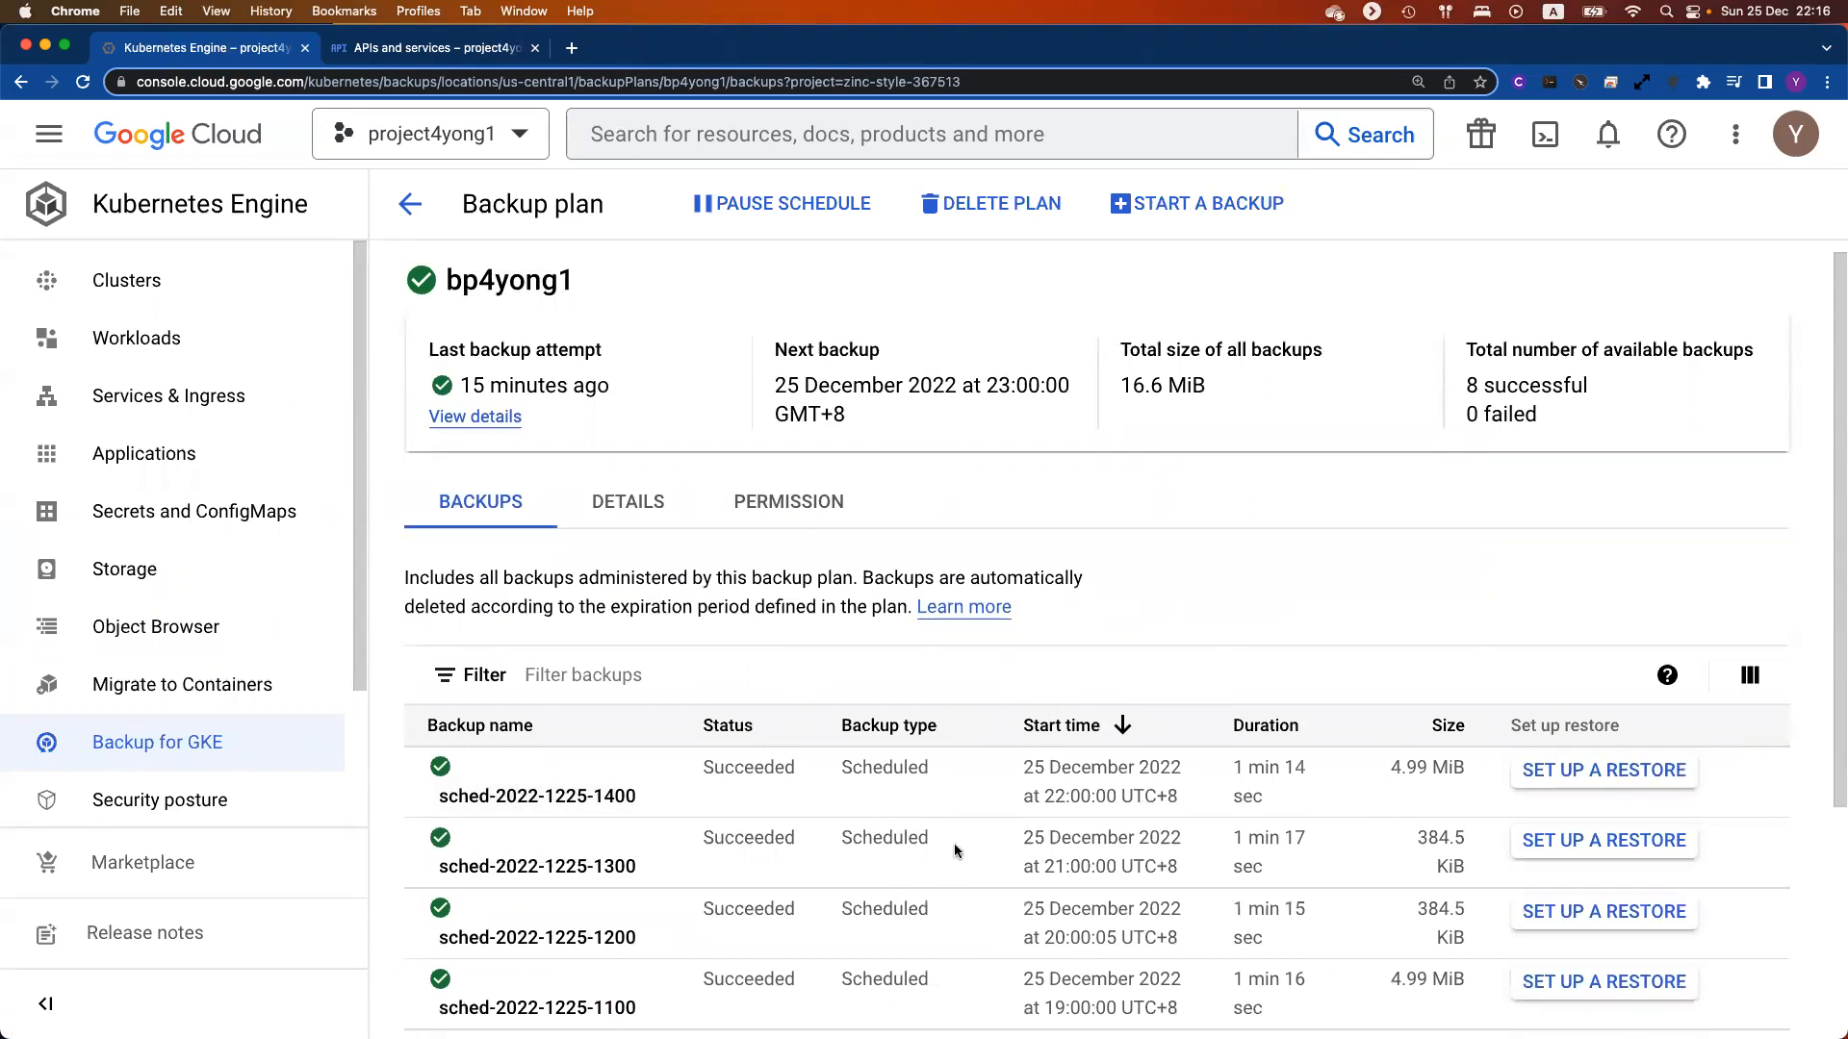
scroll(955, 837, "down", 3)
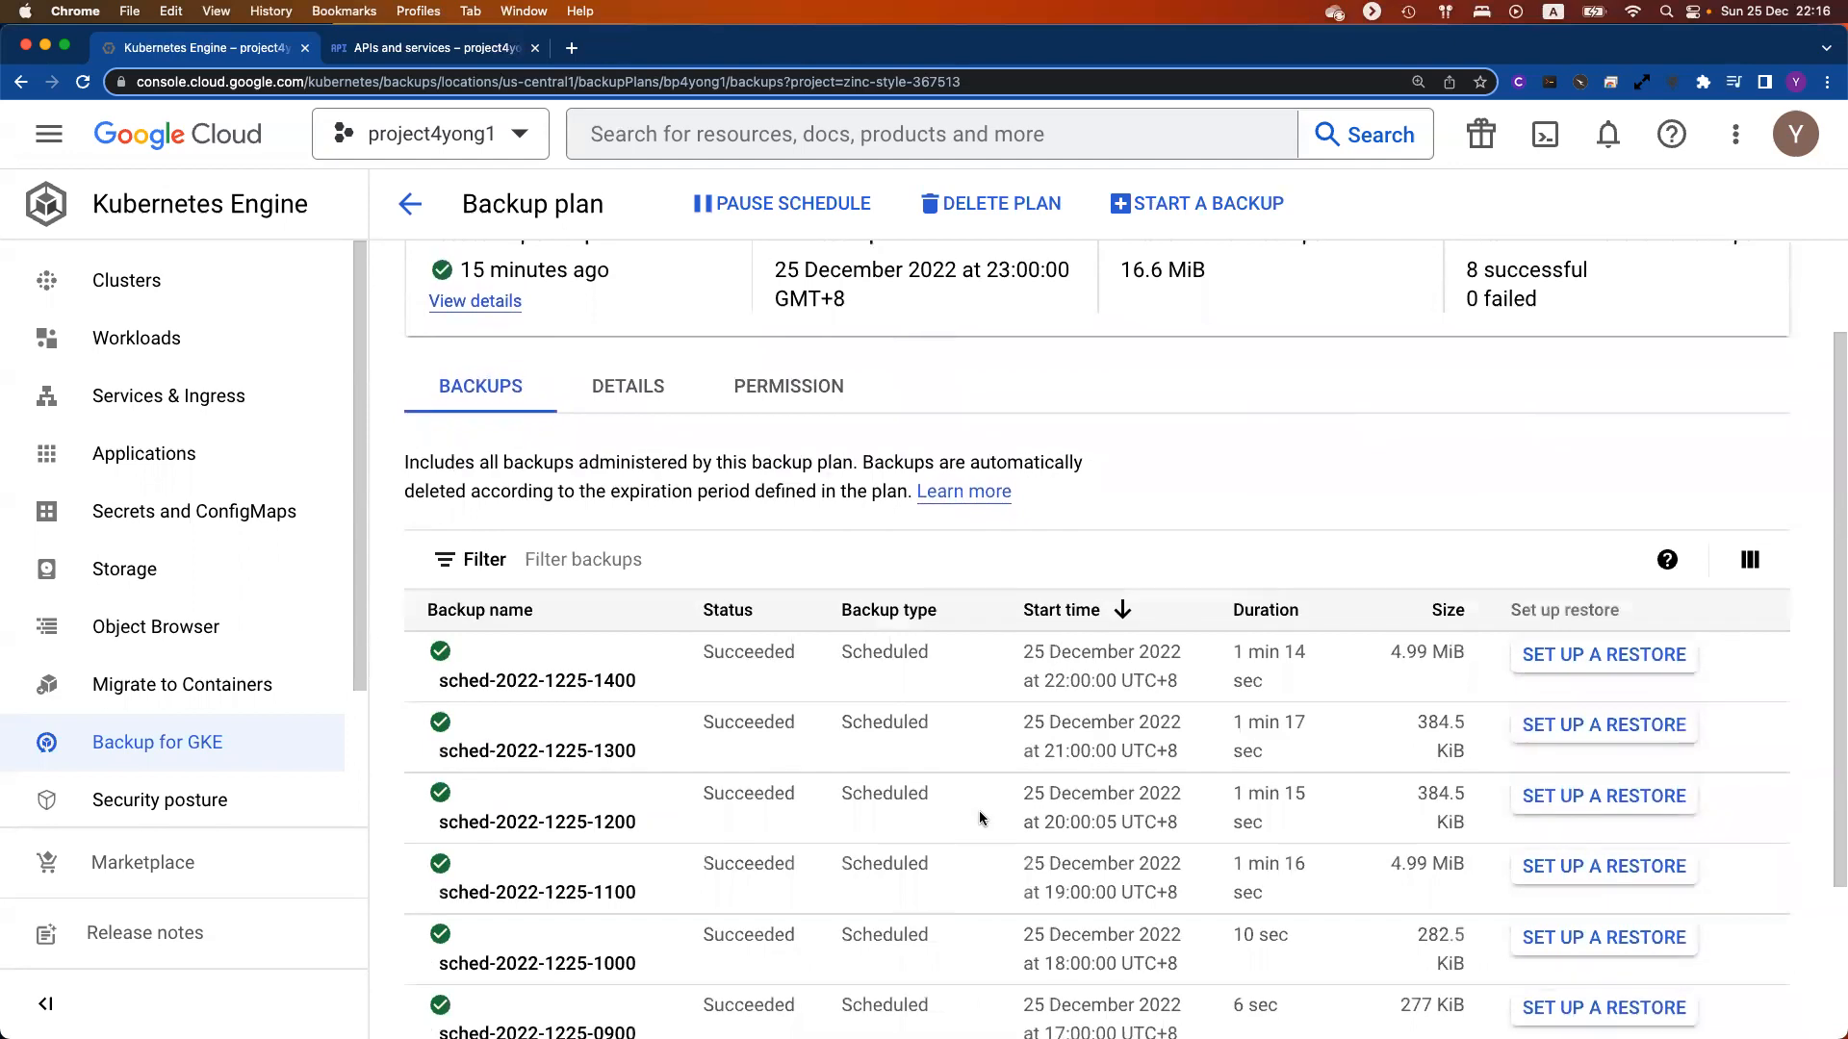
scroll(977, 823, "up", 3)
Step: Check bp4yong1's plan basics, backup scope, CRON schedule and retention details, and return to the backup plans list
left_click(626, 524)
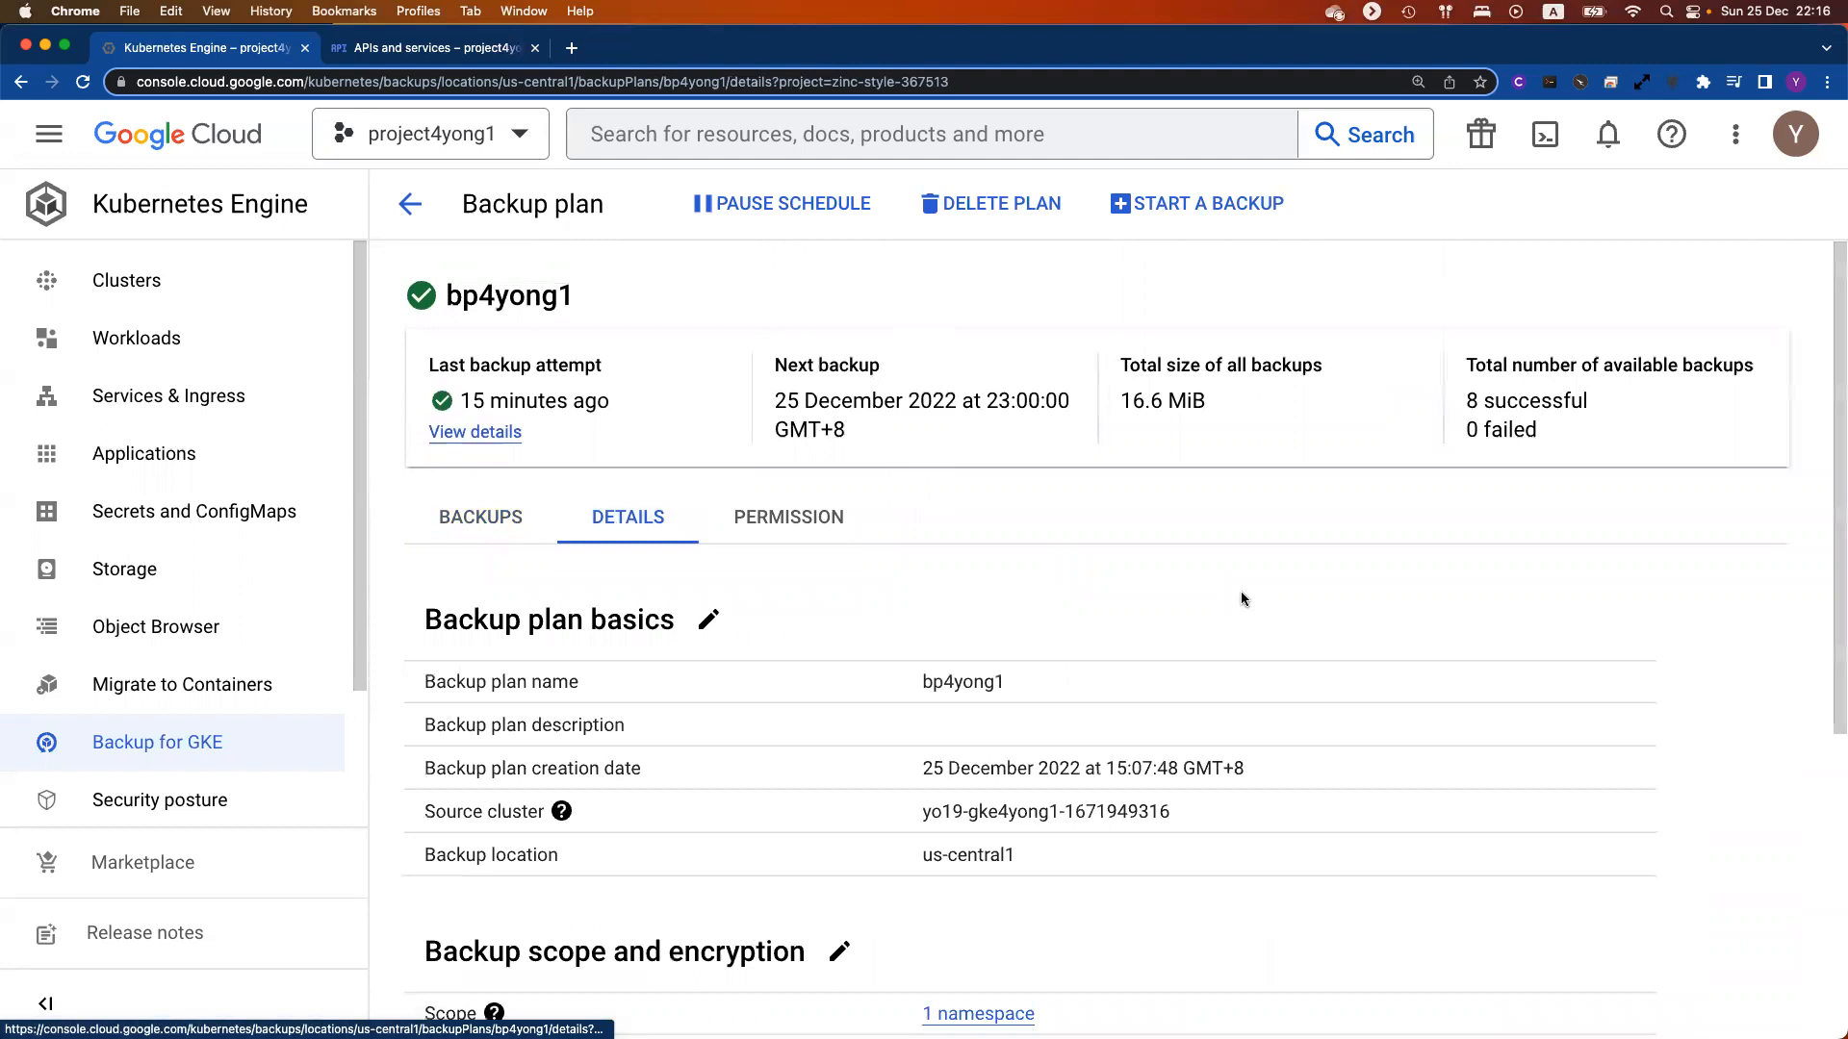
scroll(1216, 616, "down", 4)
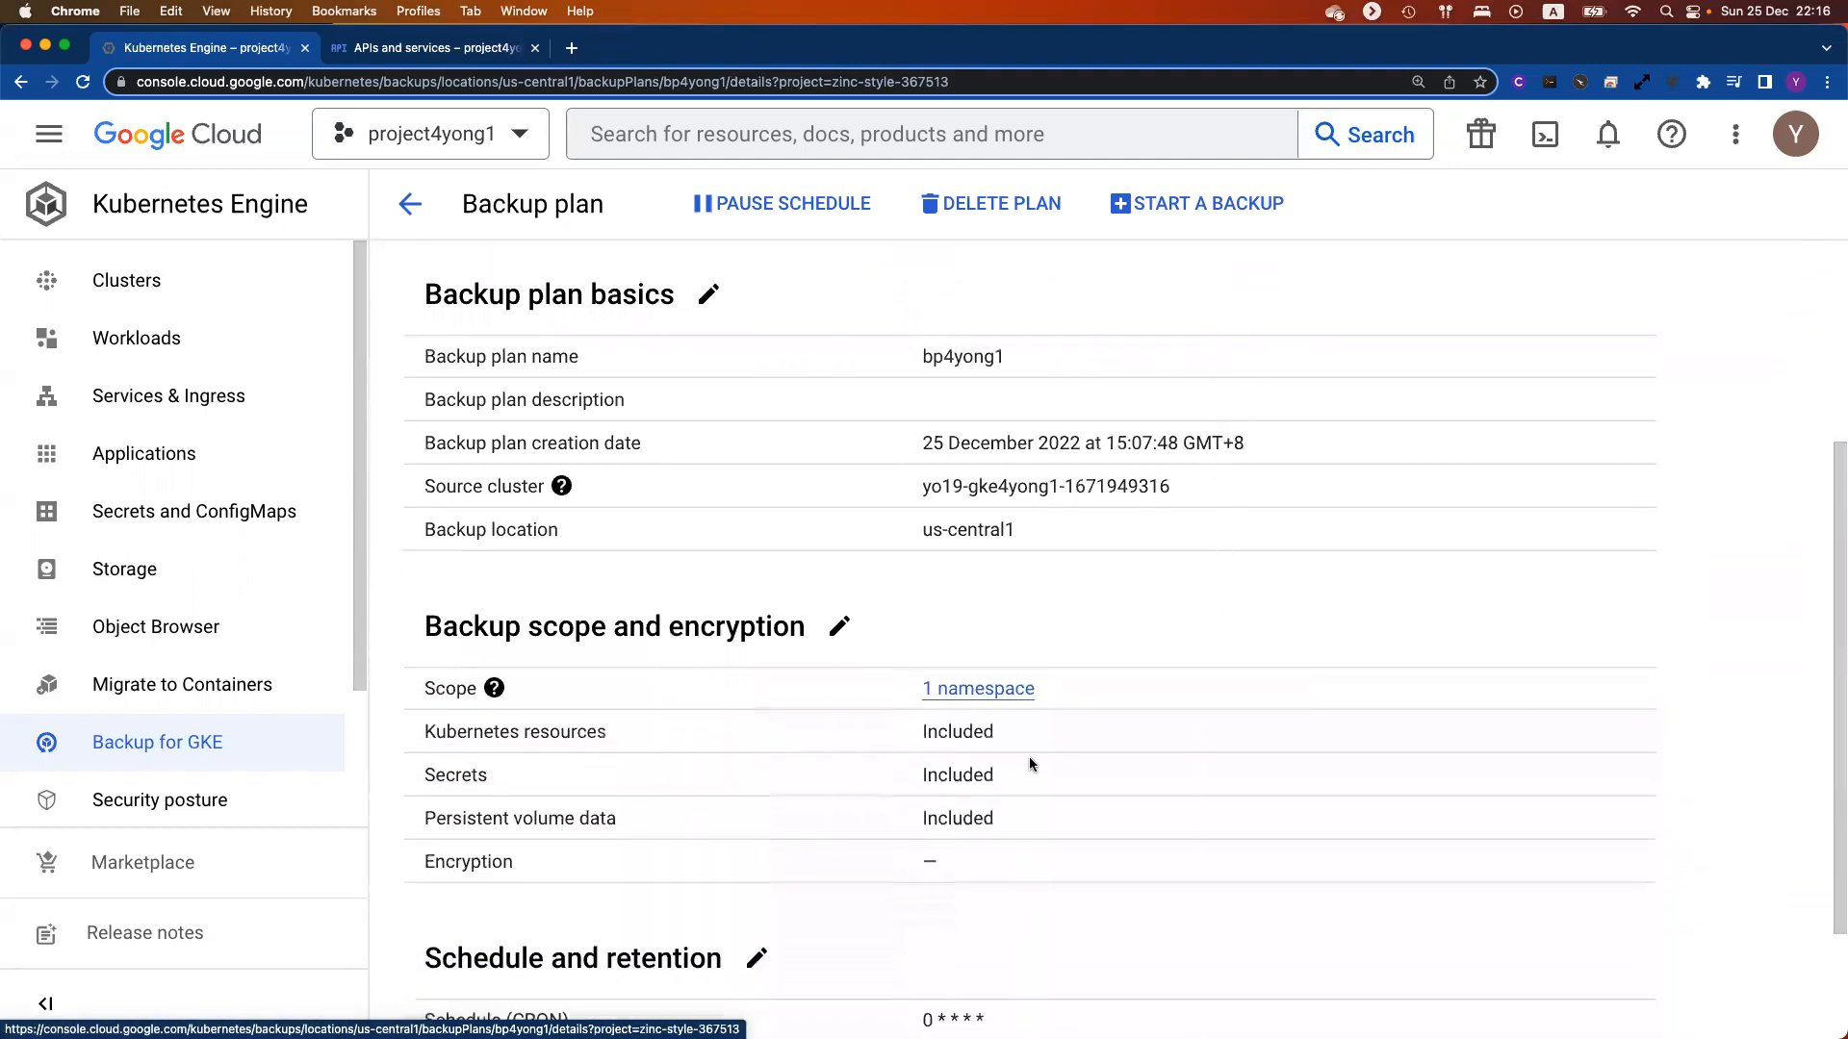
scroll(1025, 751, "down", 1)
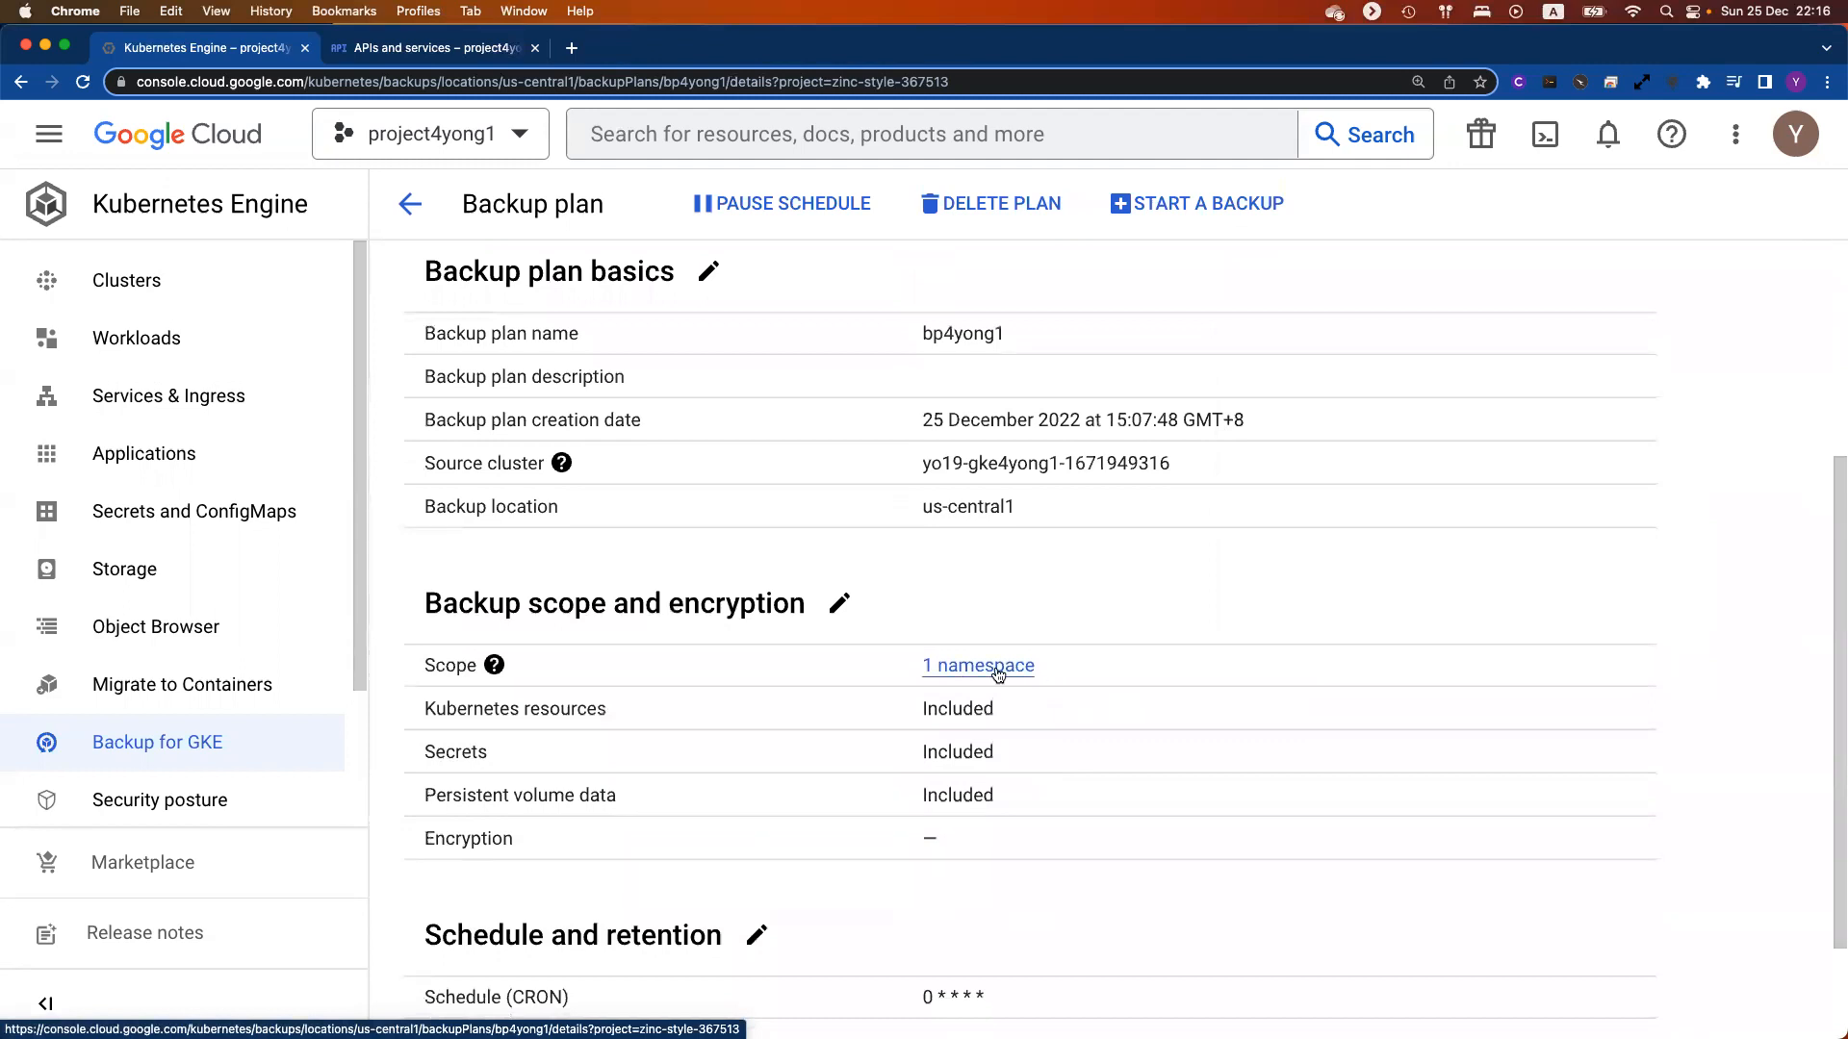
scroll(1084, 729, "down", 2)
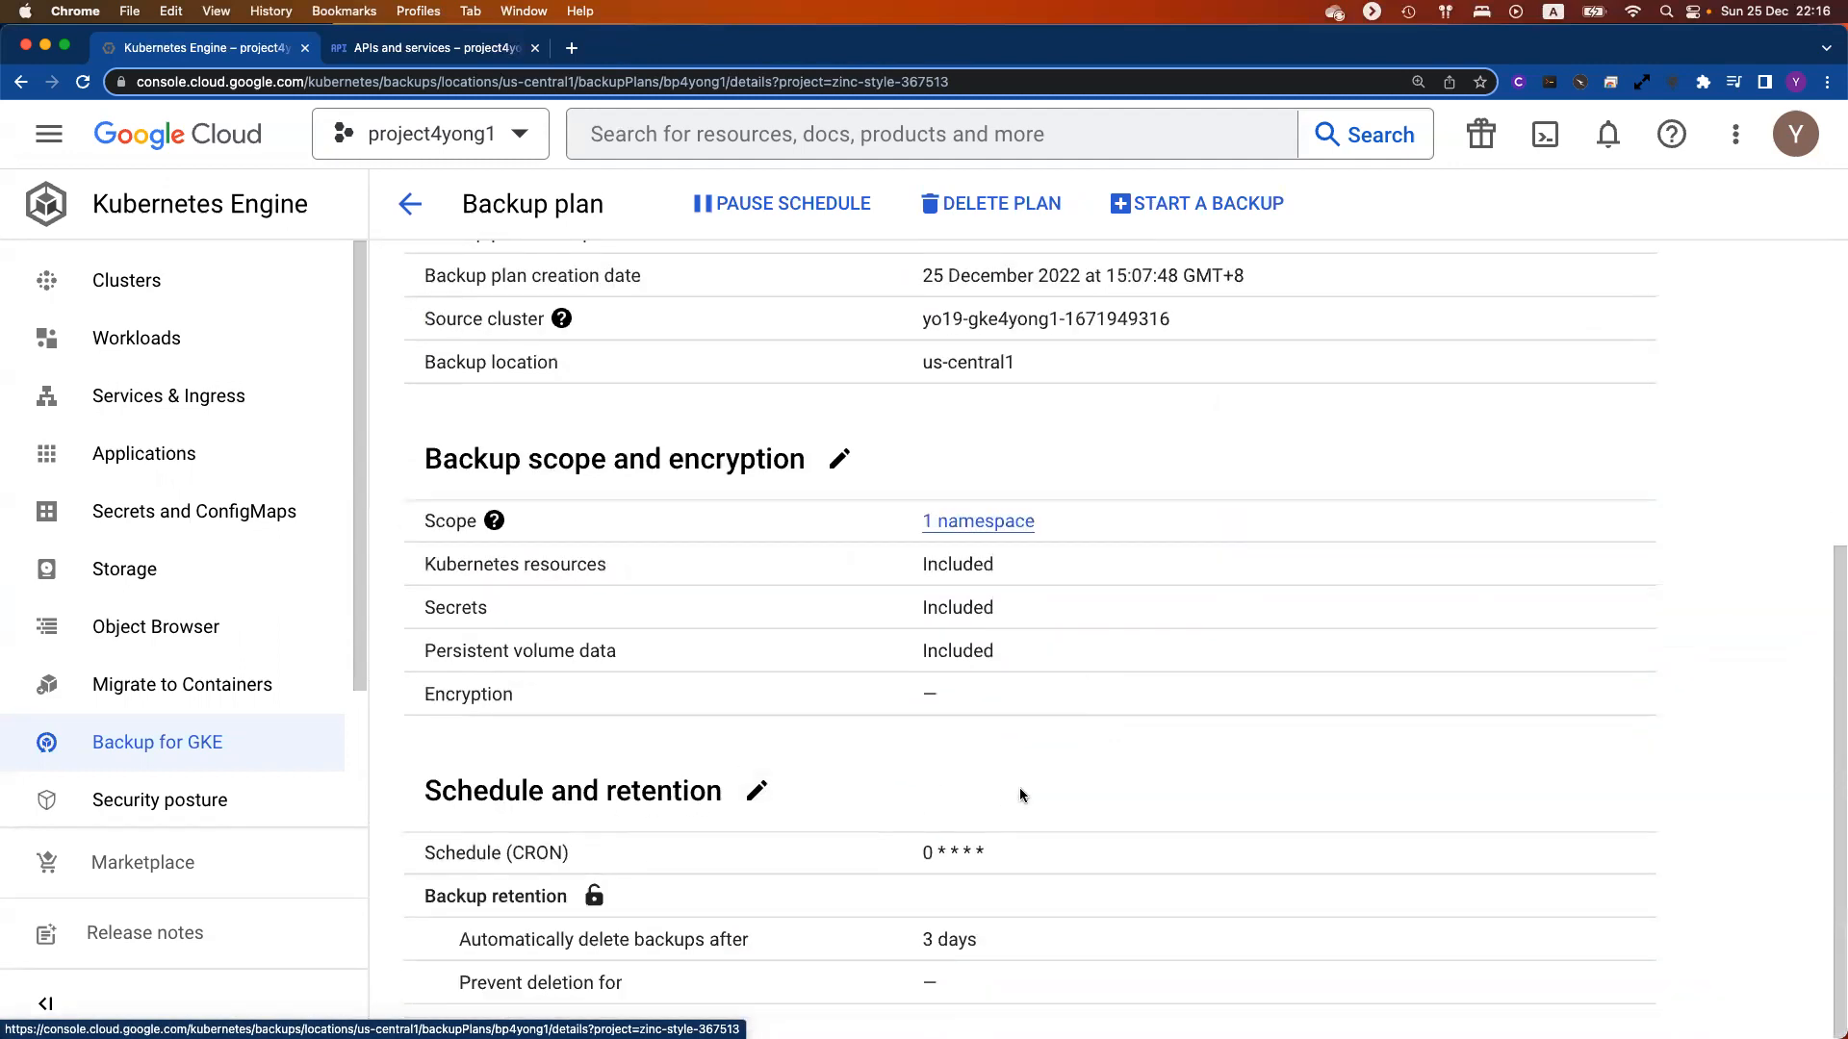
scroll(1044, 770, "up", 5)
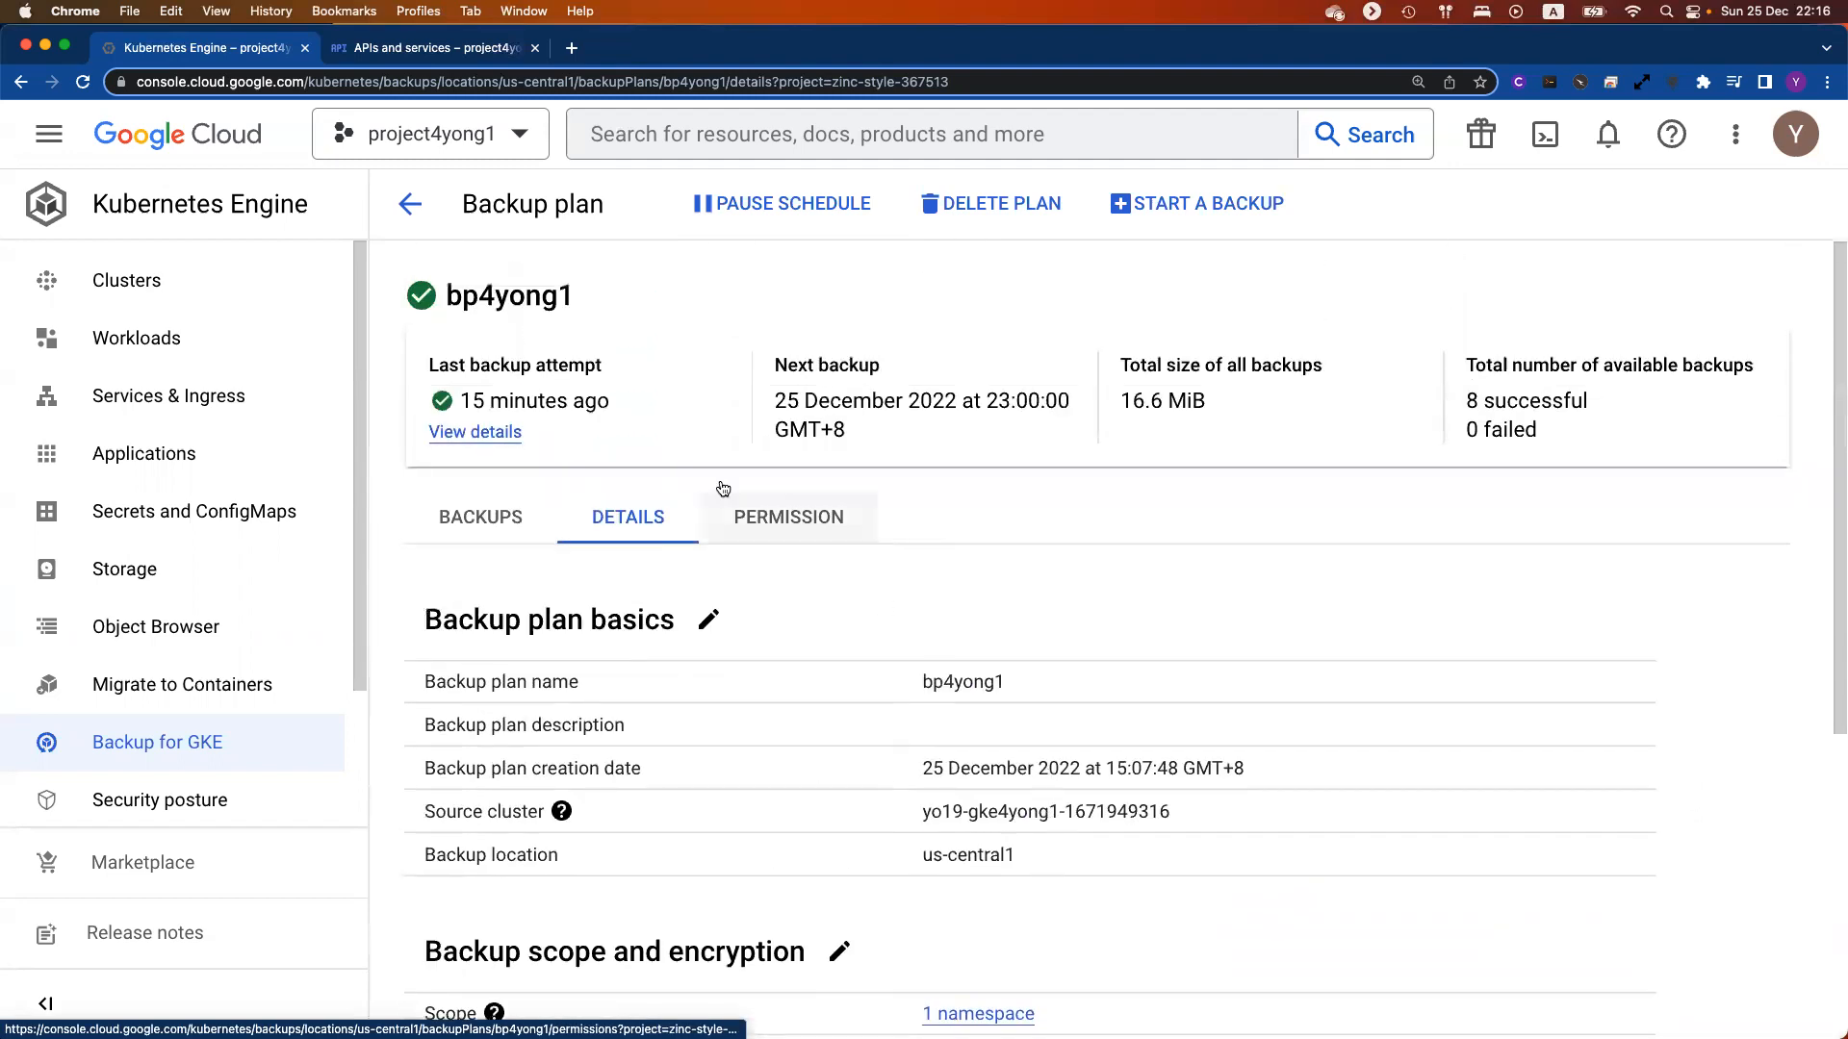
left_click(411, 218)
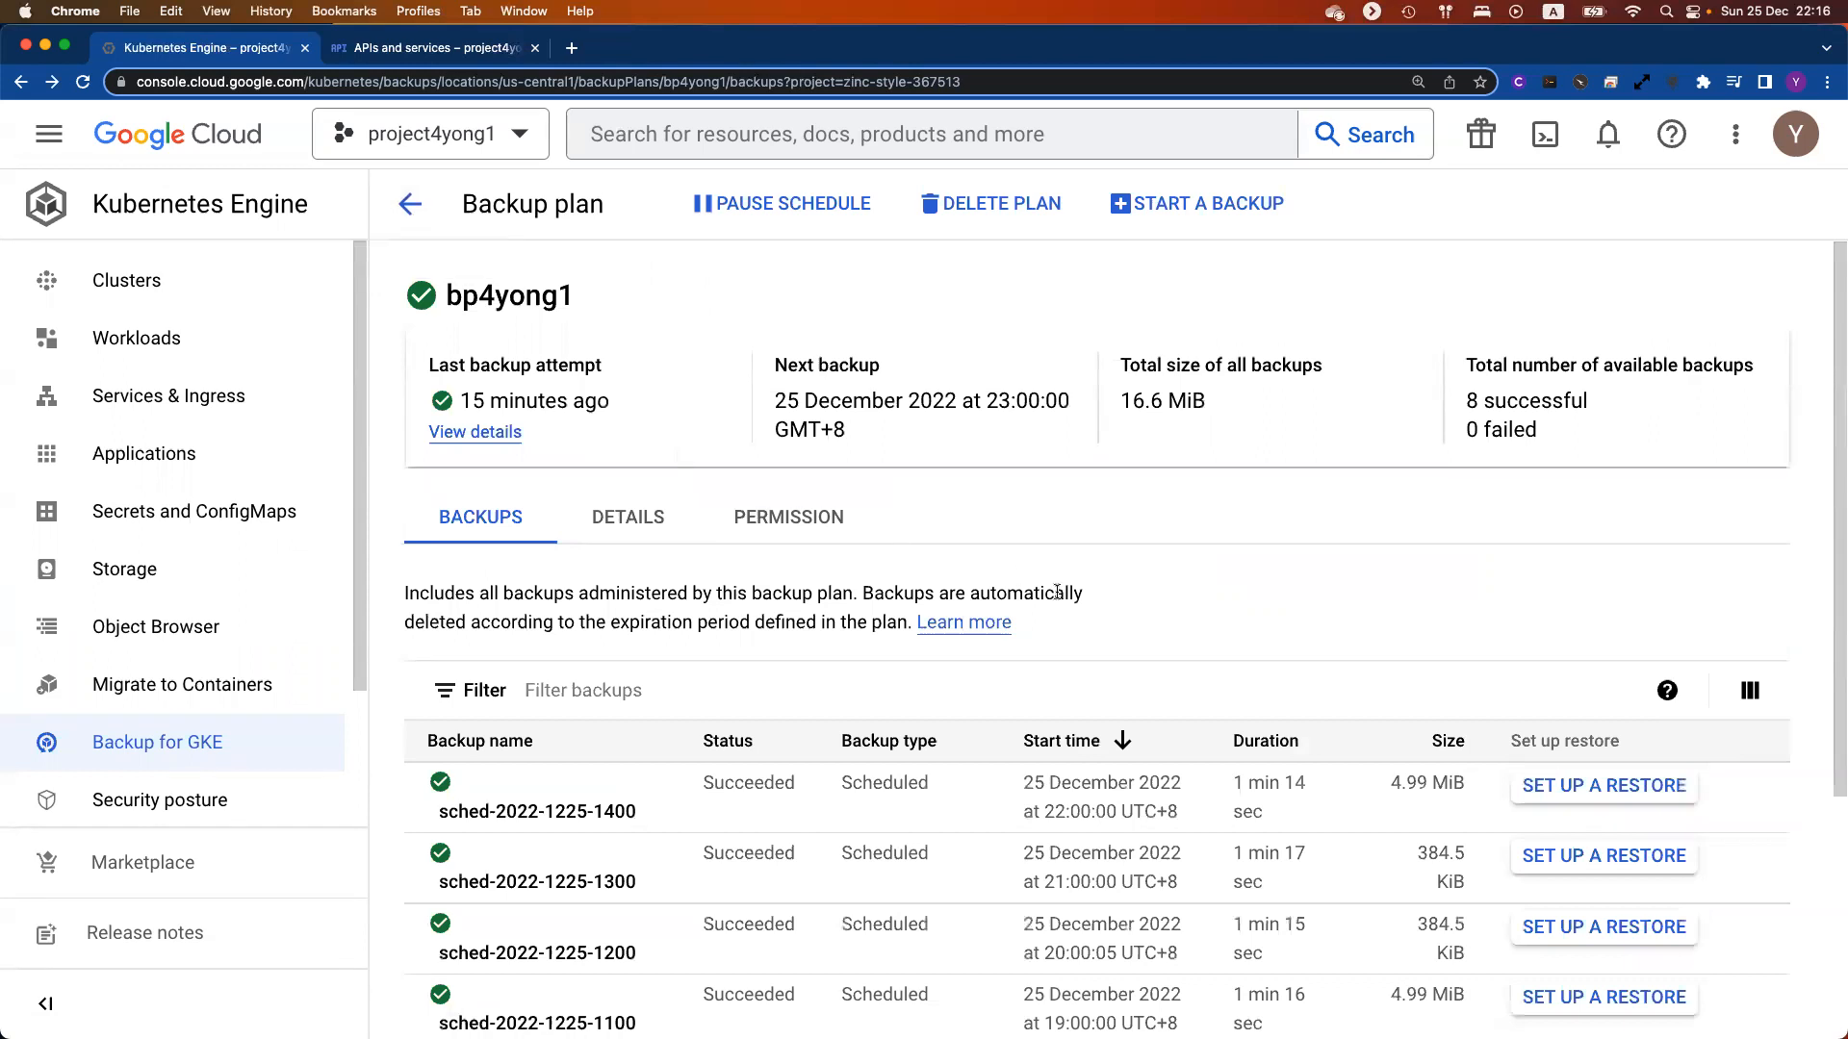
left_click(643, 523)
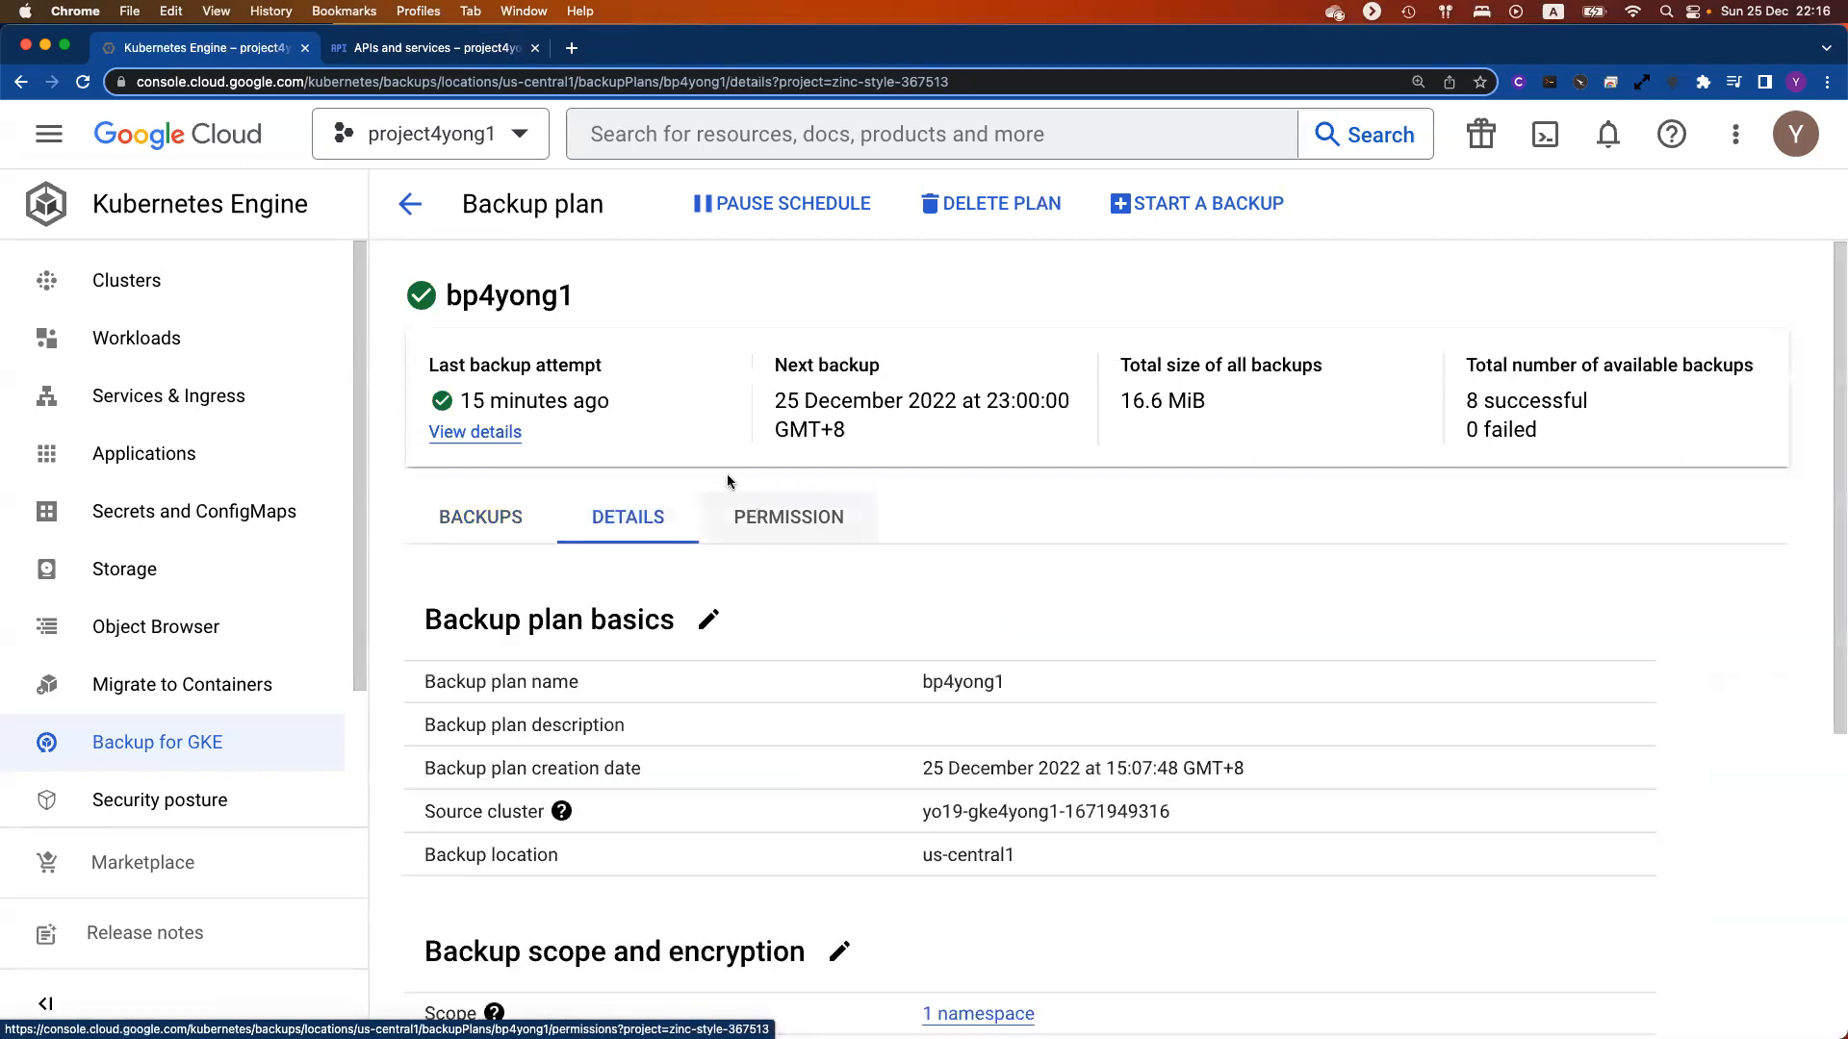
left_click(408, 204)
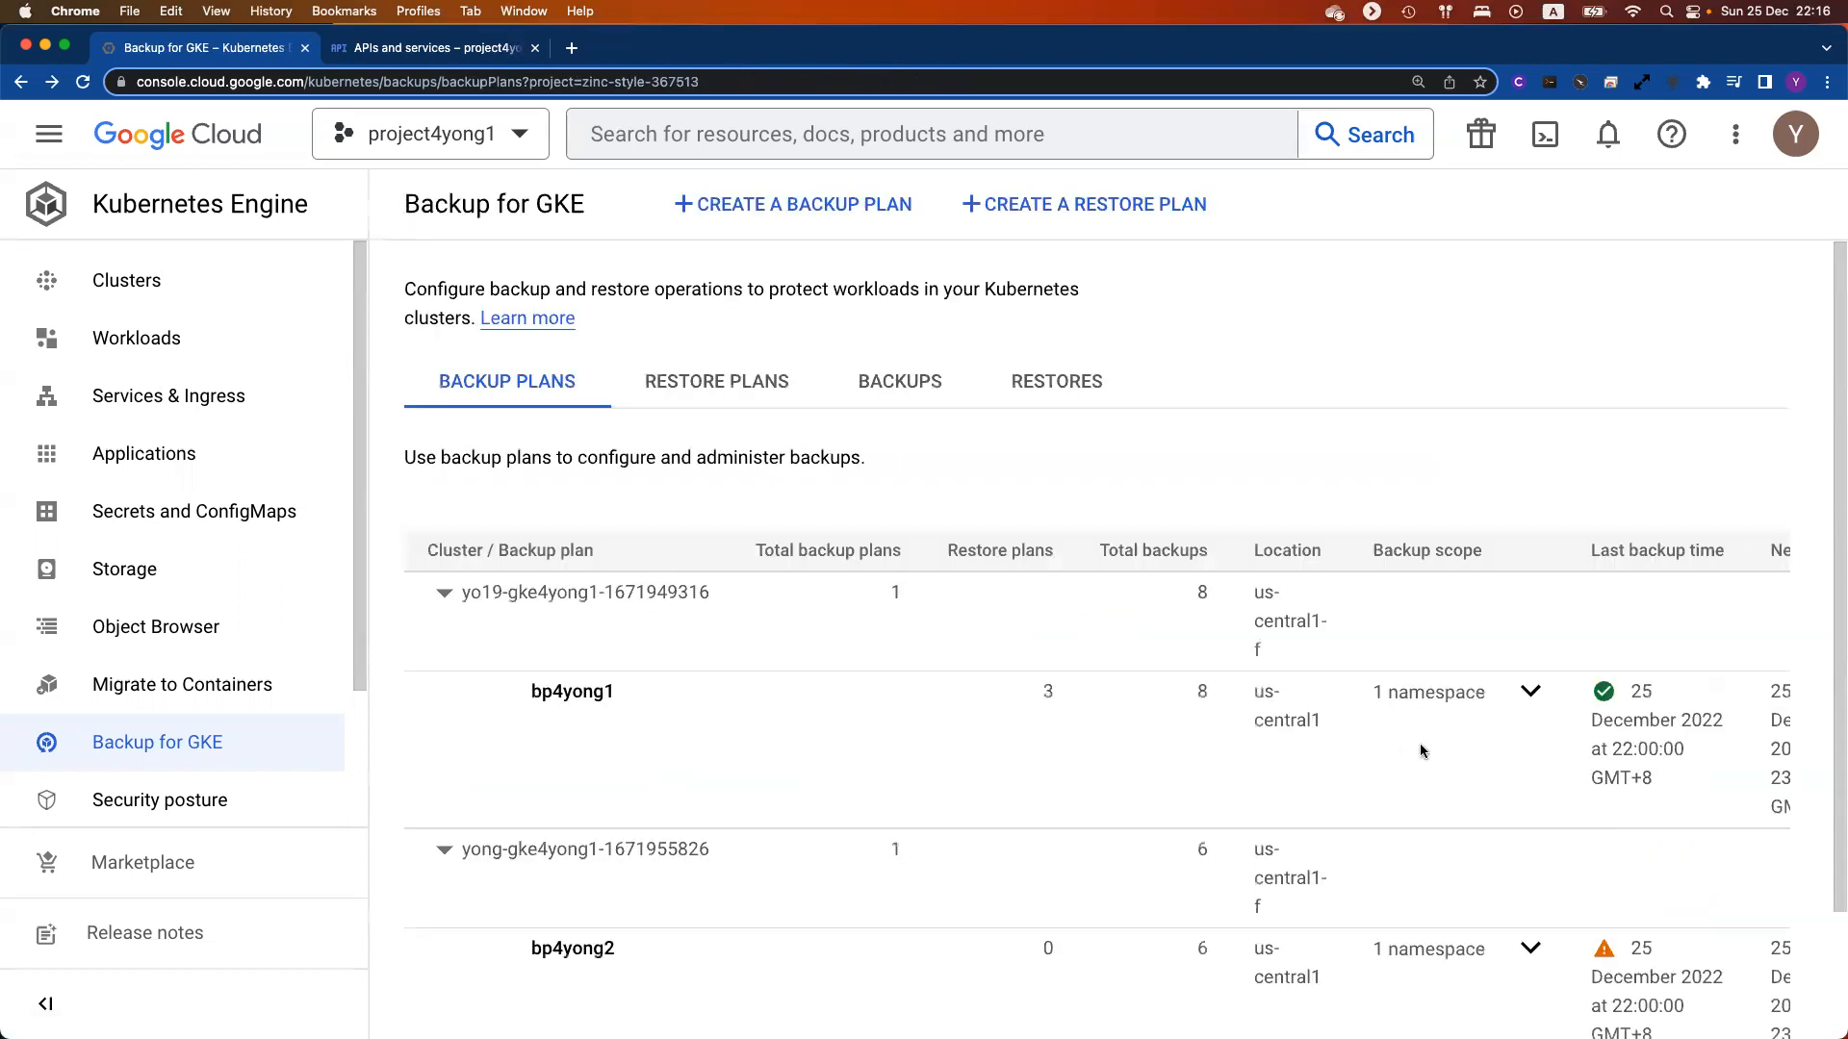
Step: Examine the manual backup form for bp4yong1, including its inherited attributes and deletion settings, and close it without starting a backup
scroll(1437, 749, "right", 2)
scroll(1436, 743, "right", 5)
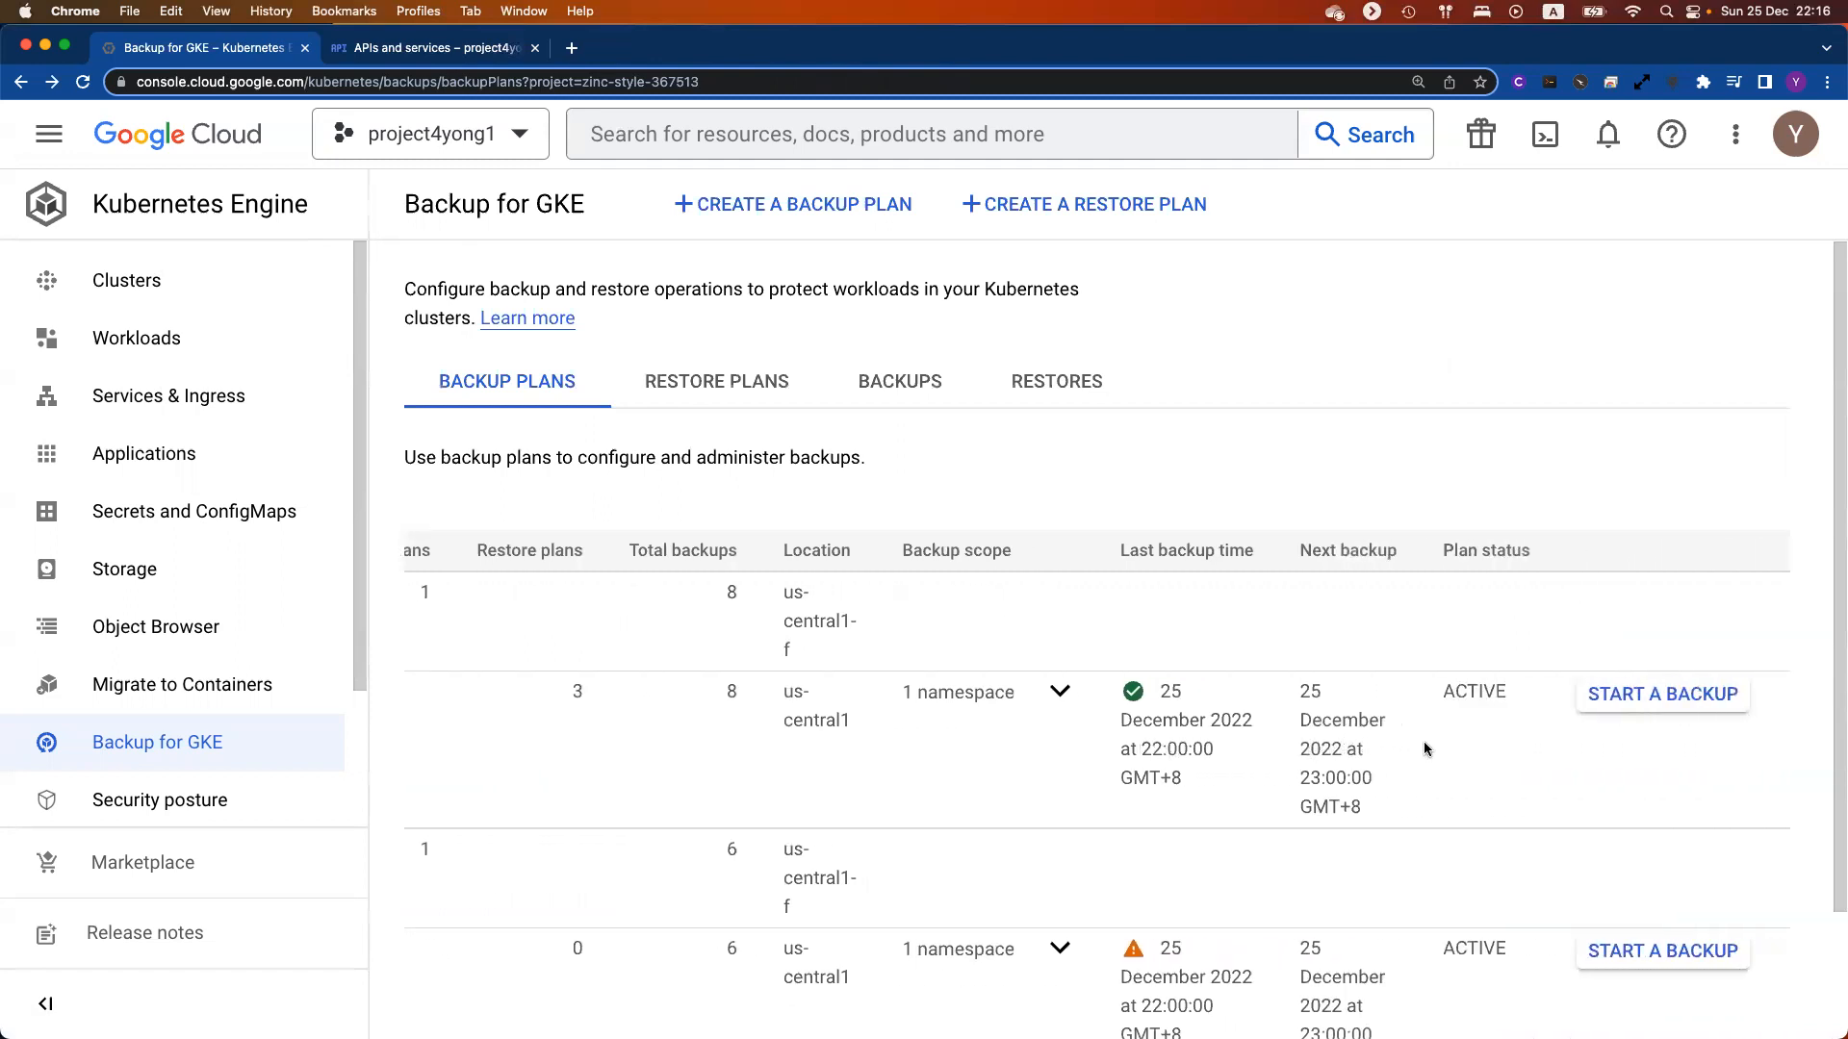
left_click(1672, 701)
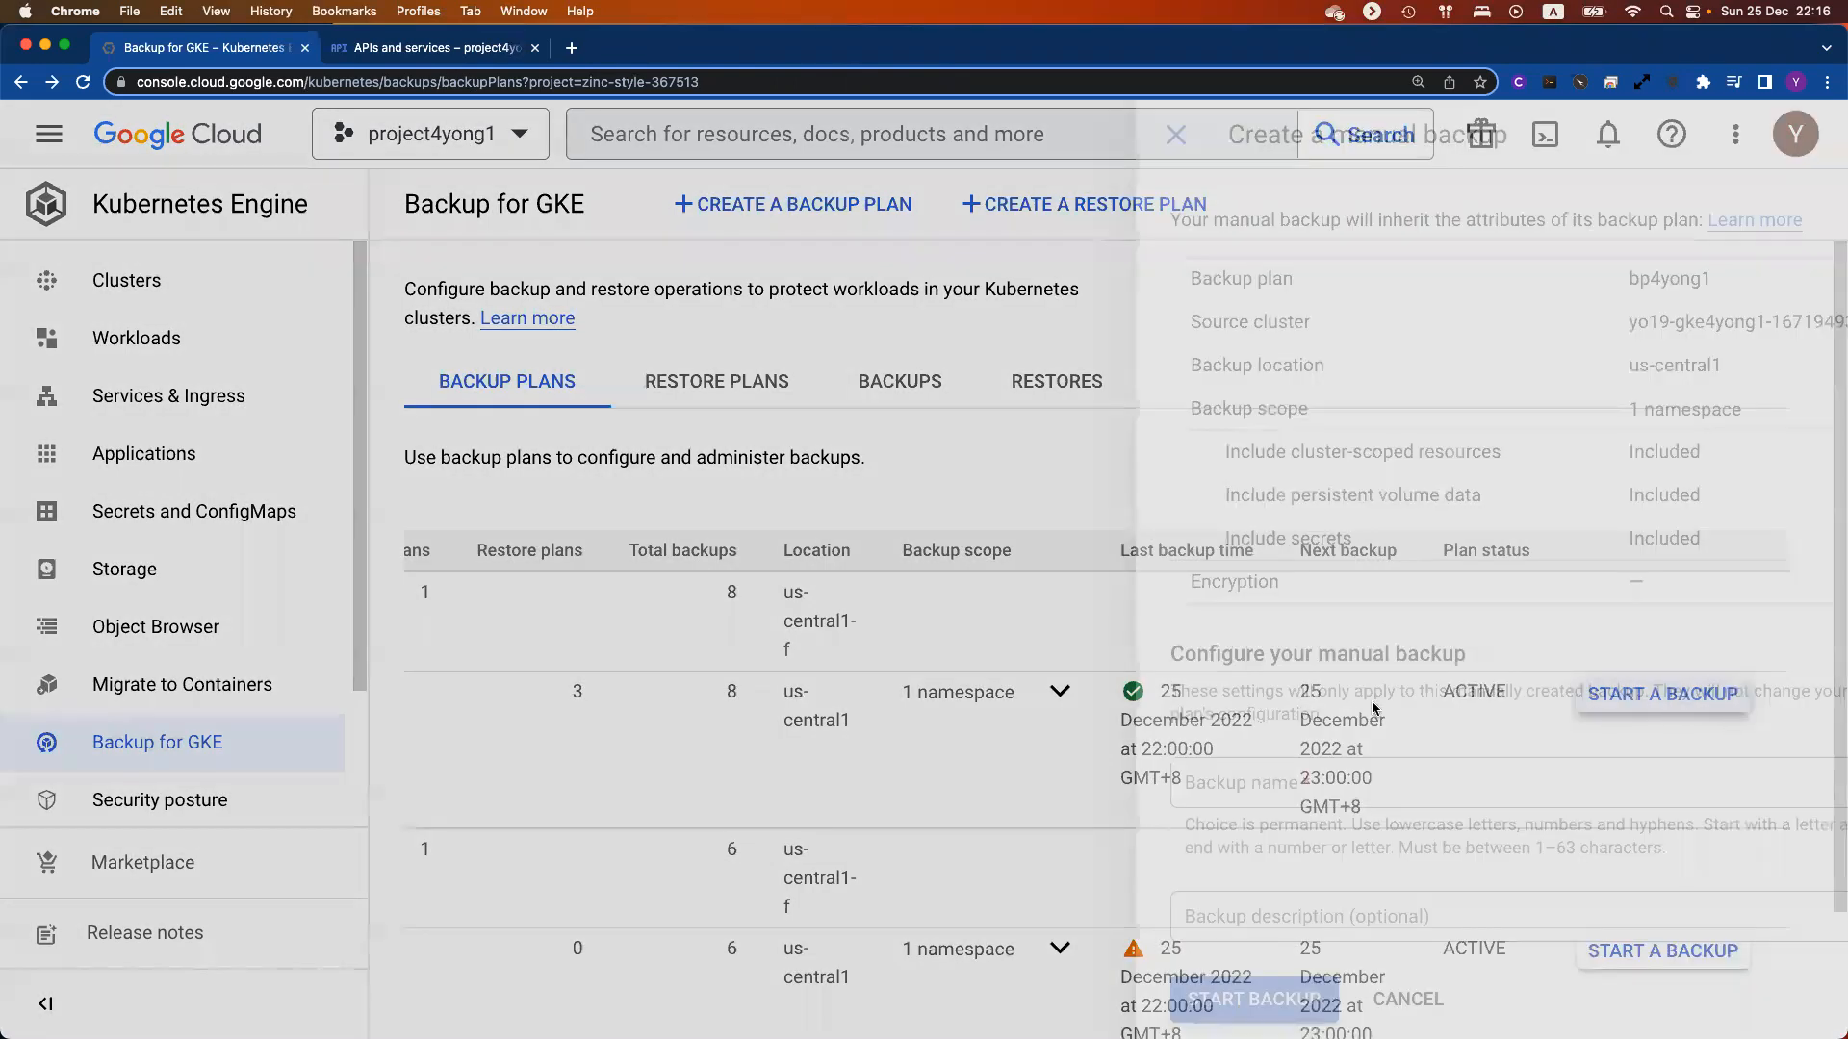
left_click(1177, 774)
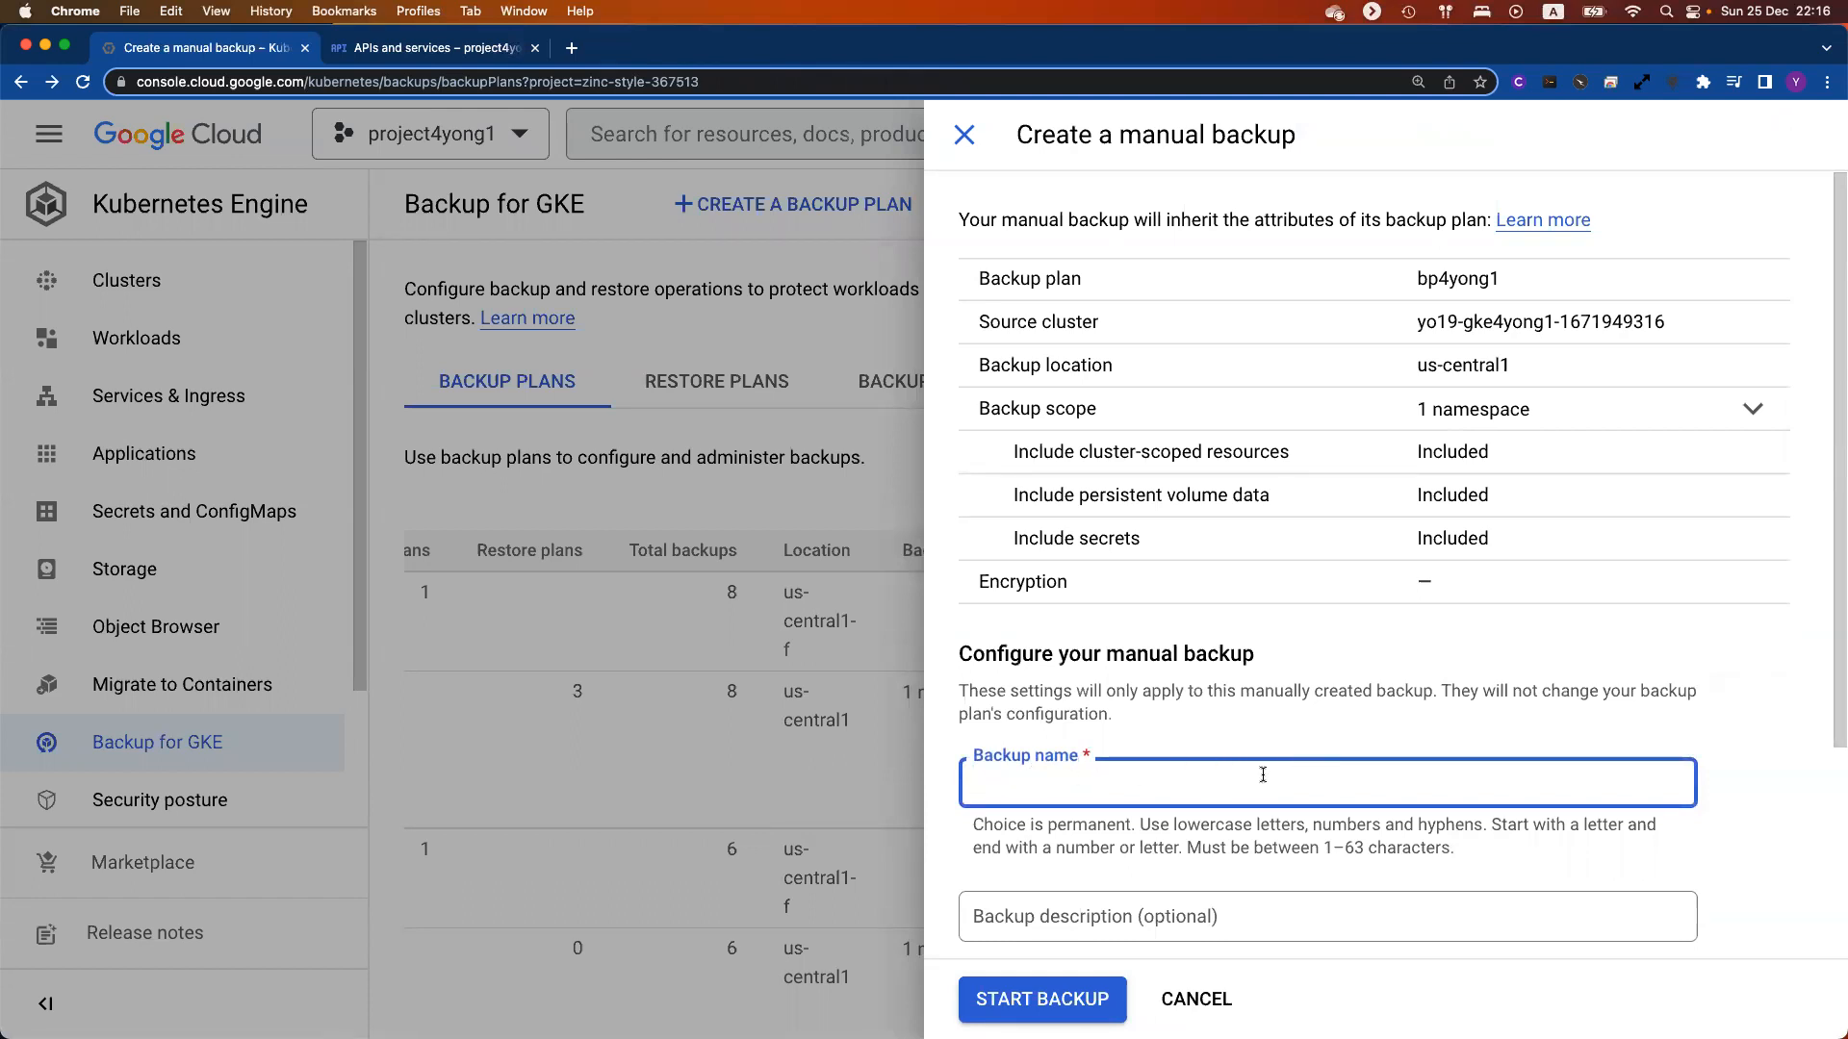
scroll(1263, 775, "down", 2)
scroll(1263, 775, "down", 5)
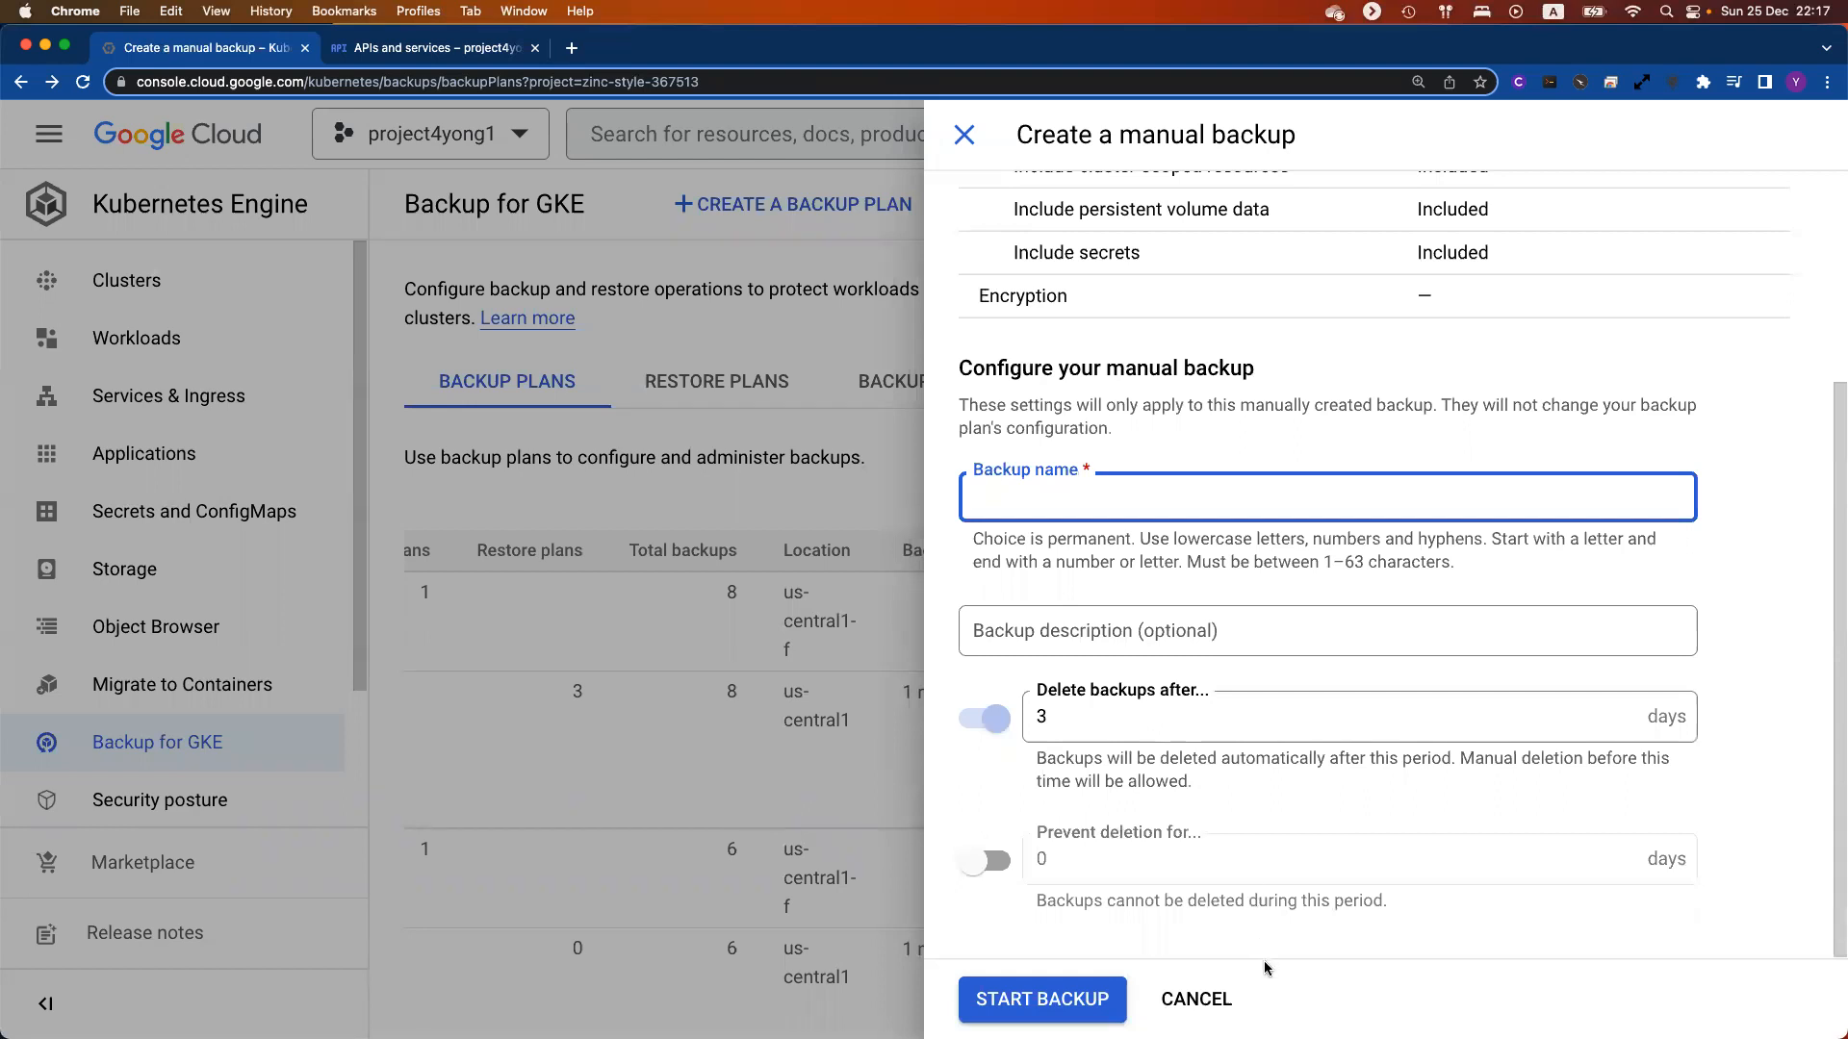
left_click(1210, 1010)
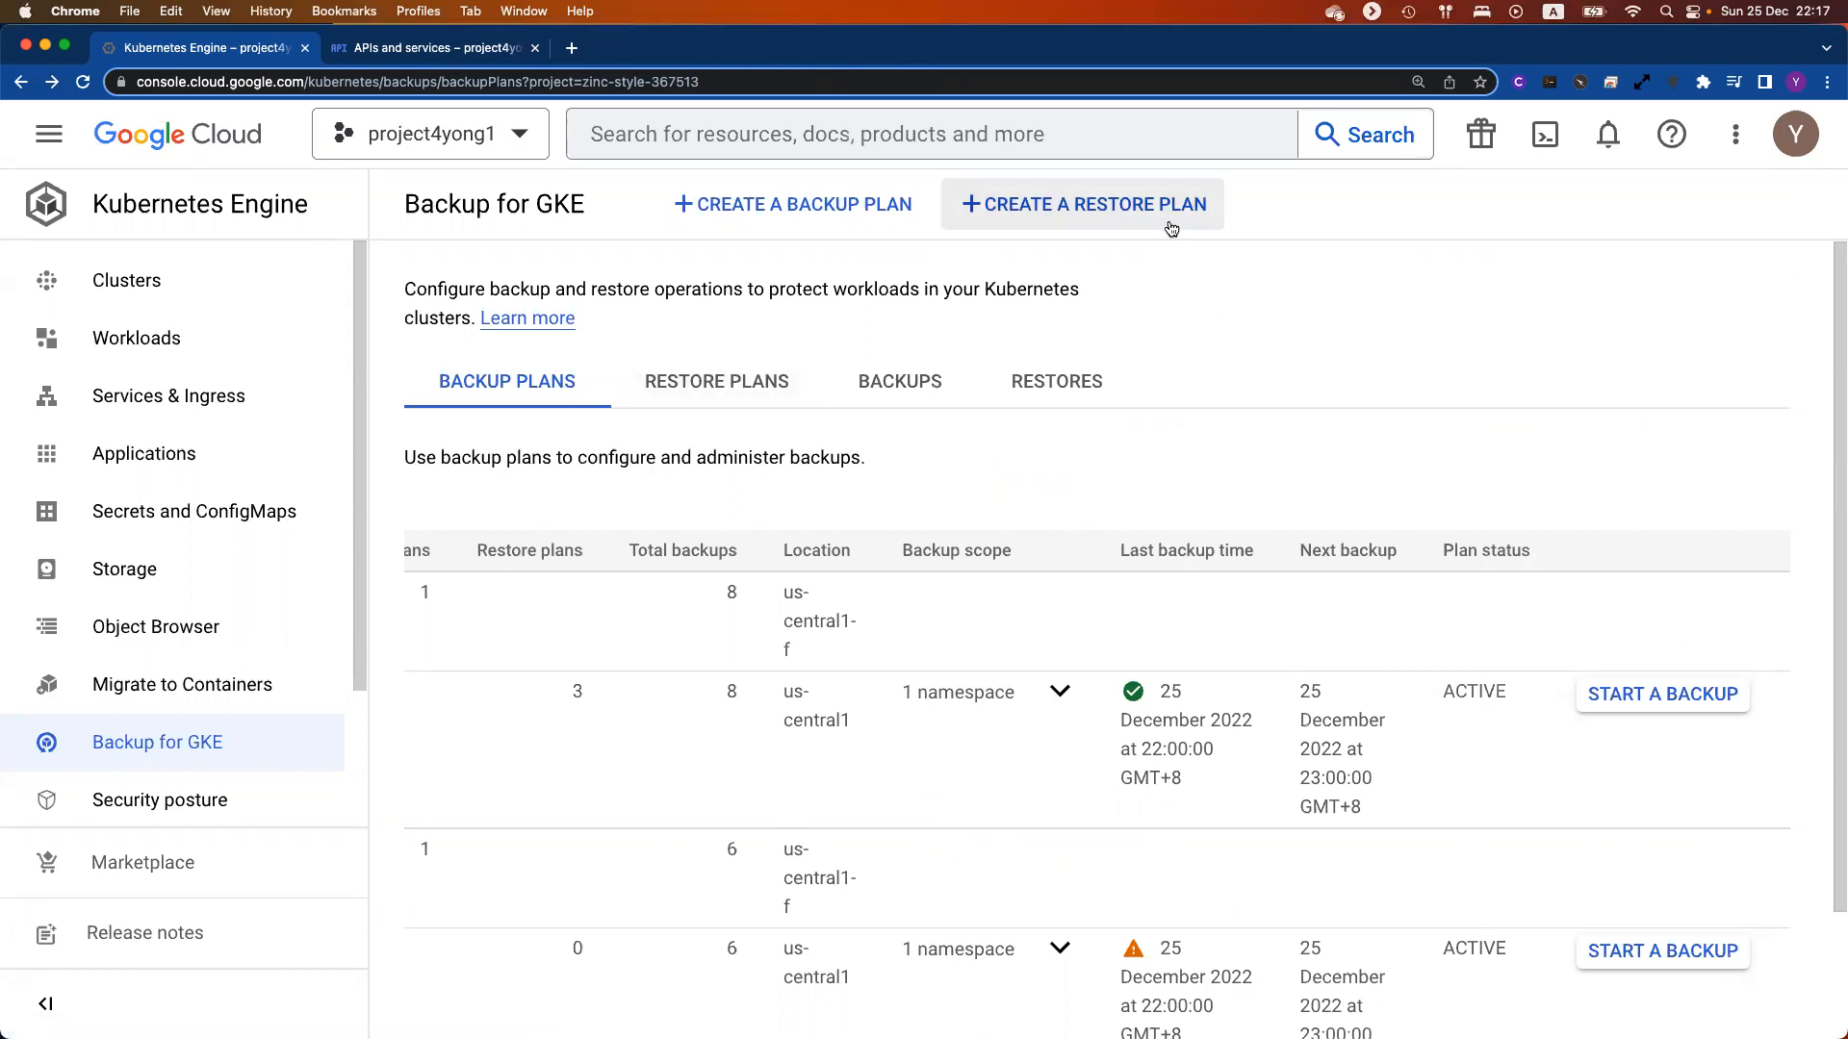
Step: Begin creating a restore plan and name it my-restore-plan1
left_click(1119, 219)
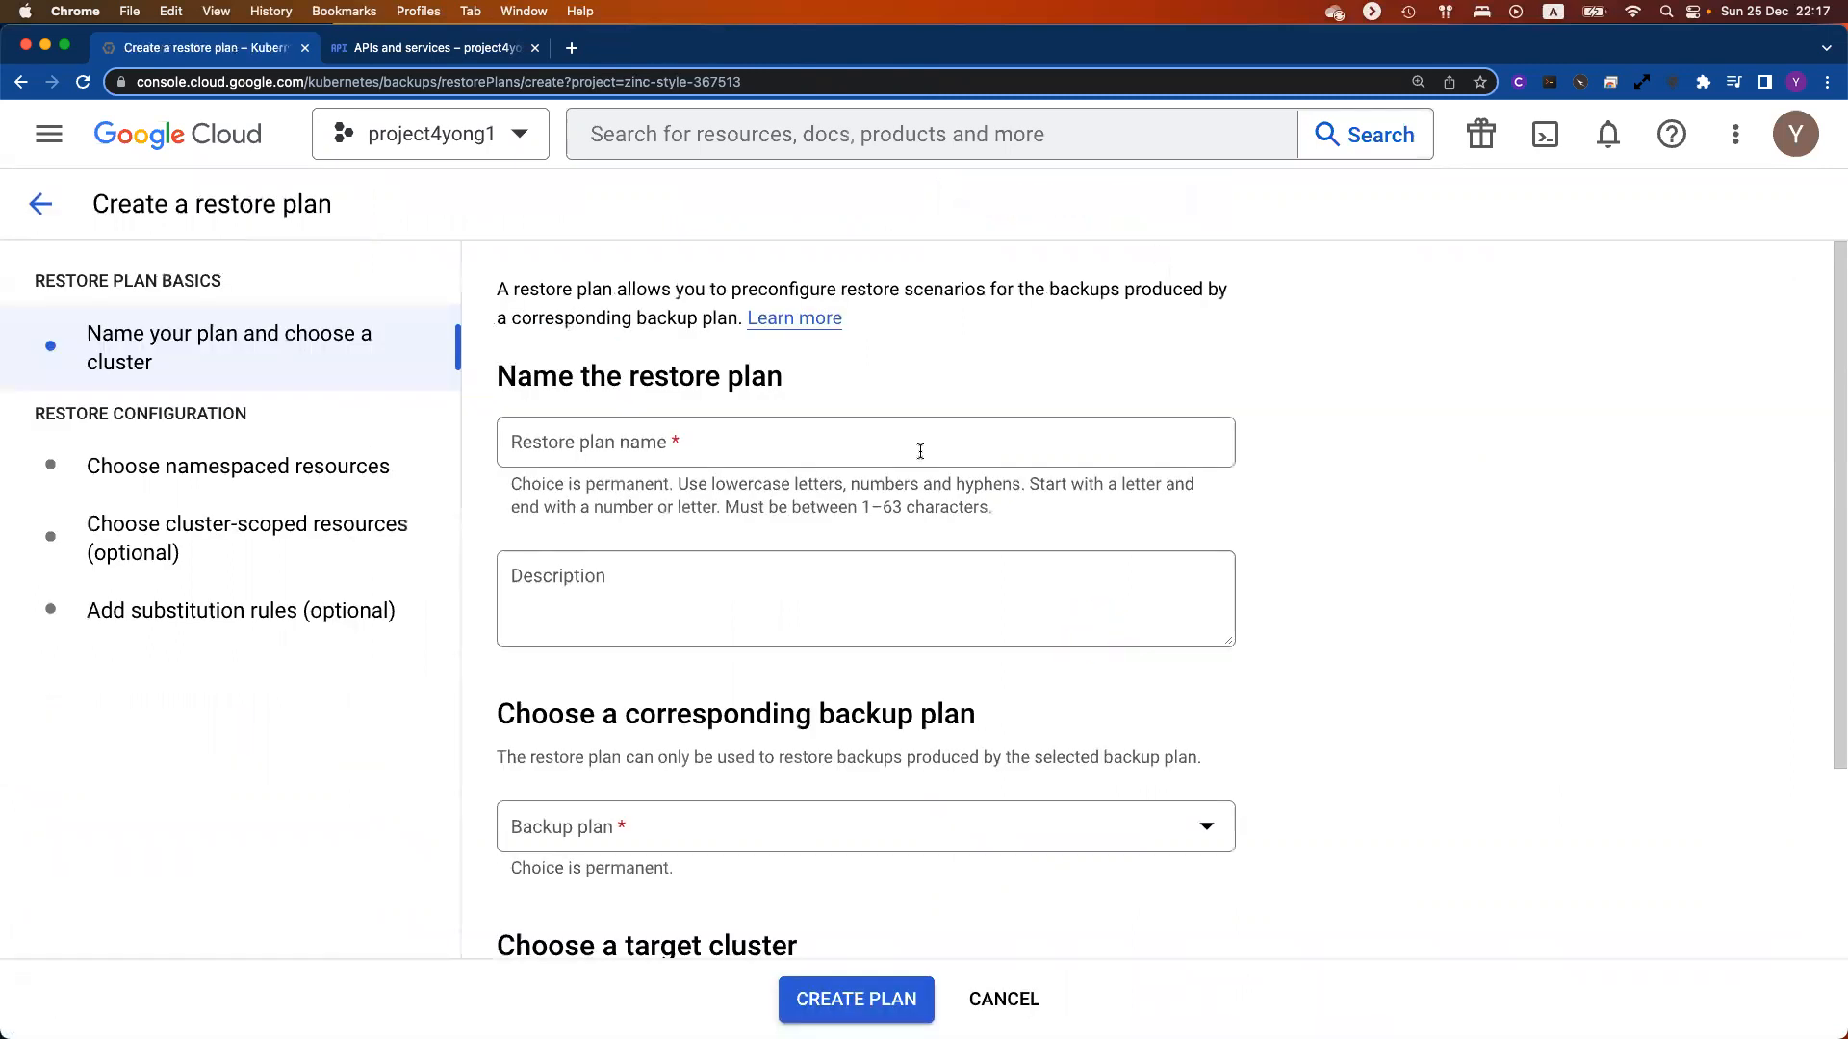
left_click(741, 443)
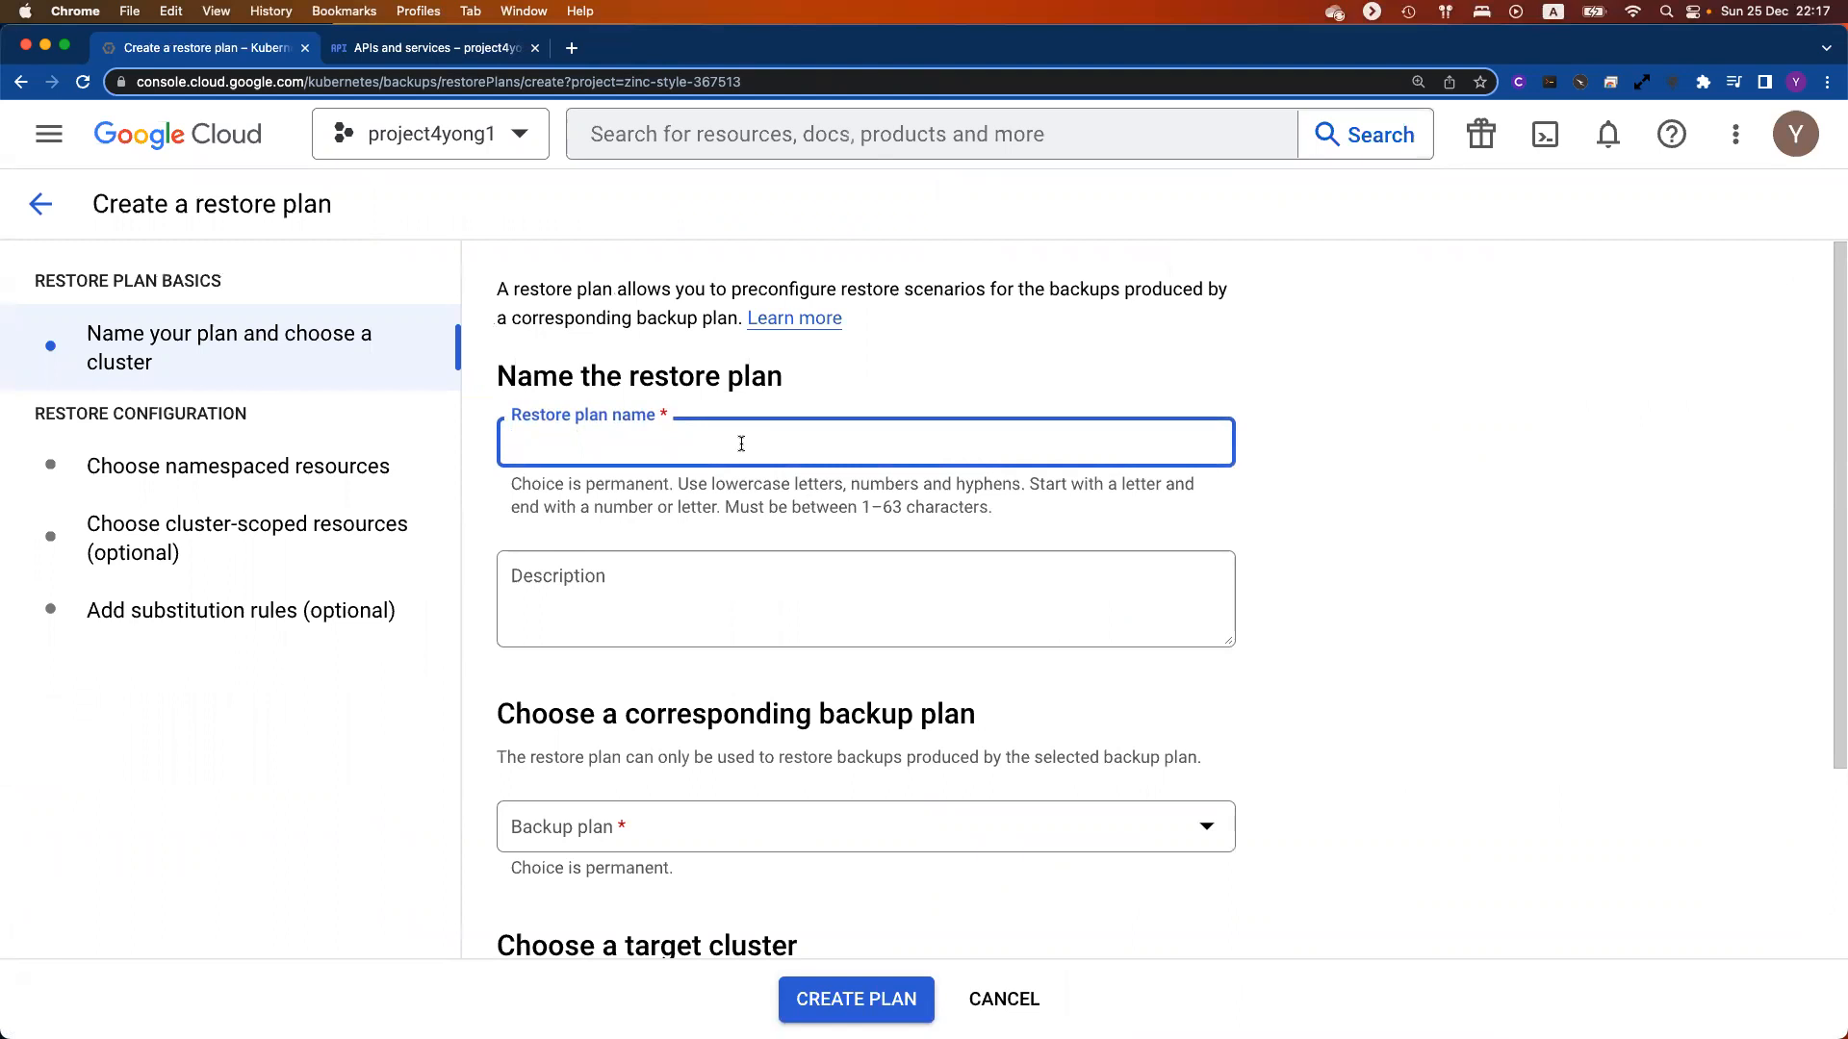
type("my-restore-plan1")
Step: Choose bp4yong1 as the backup plan corresponding to the restore plan
scroll(933, 568, "down", 3)
scroll(933, 568, "down", 1)
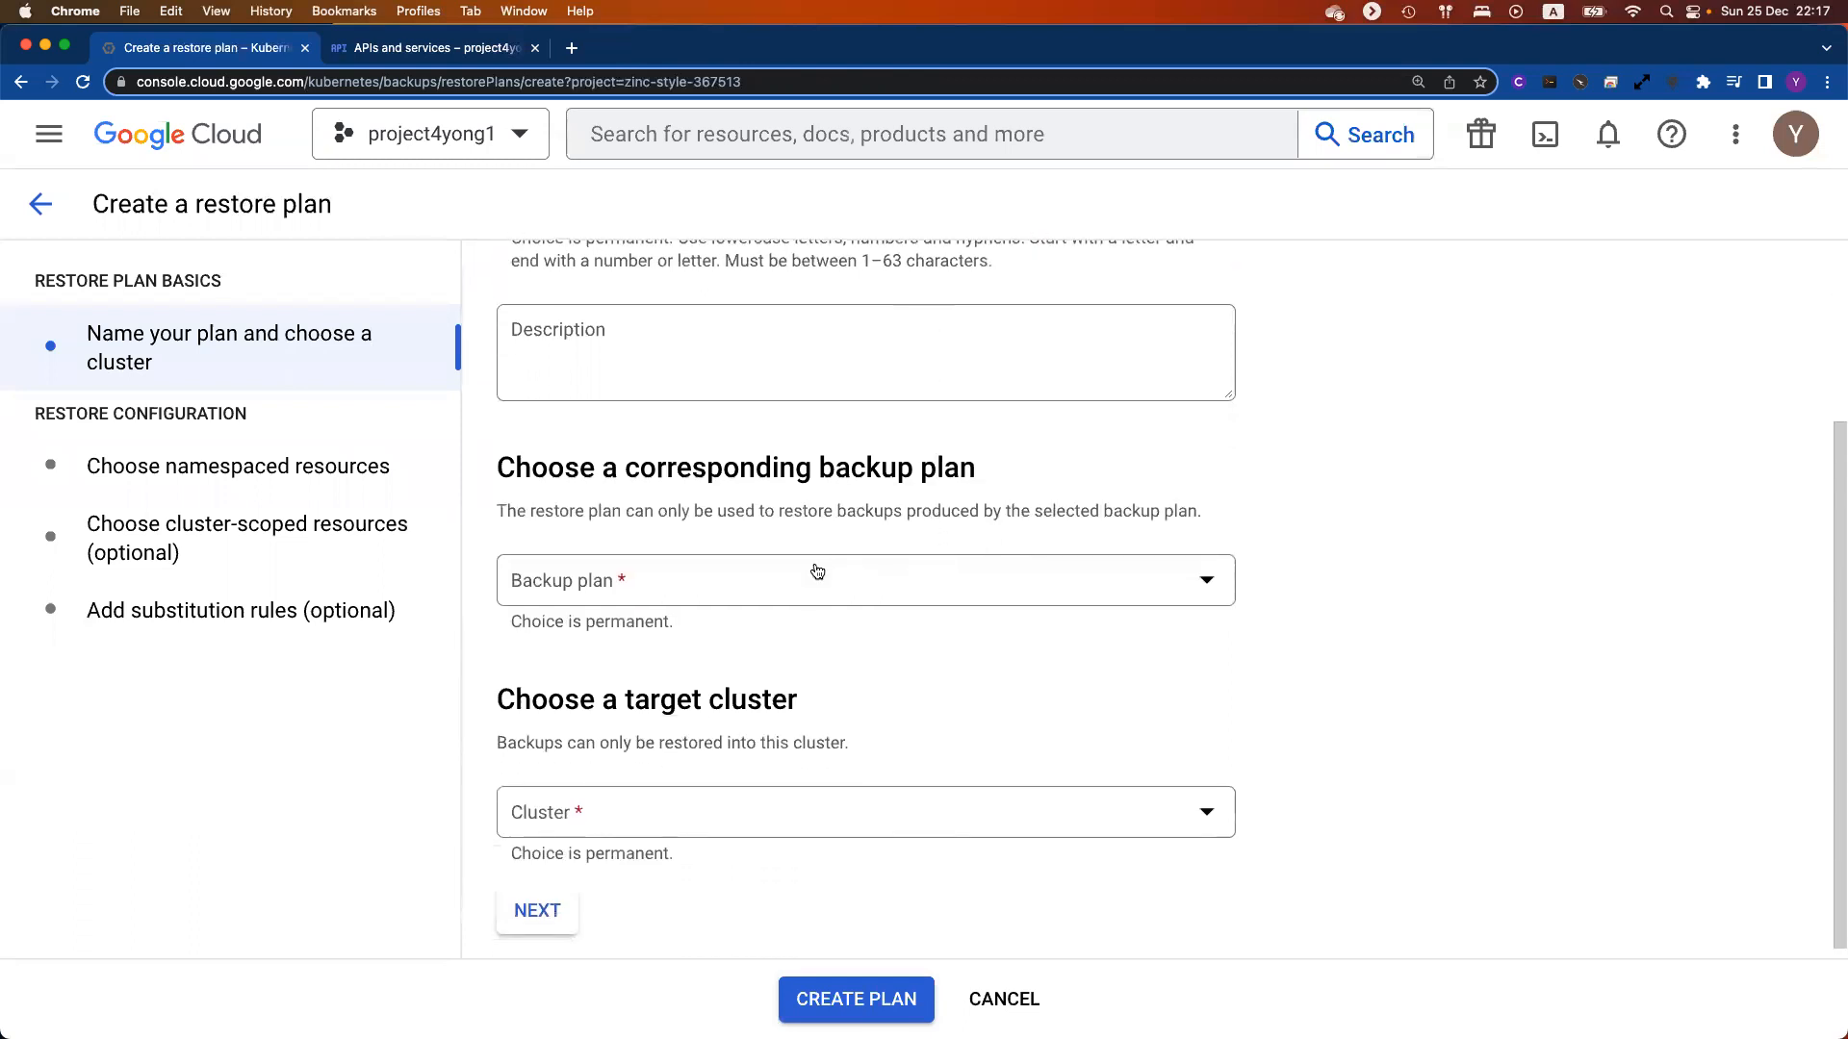
left_click(881, 584)
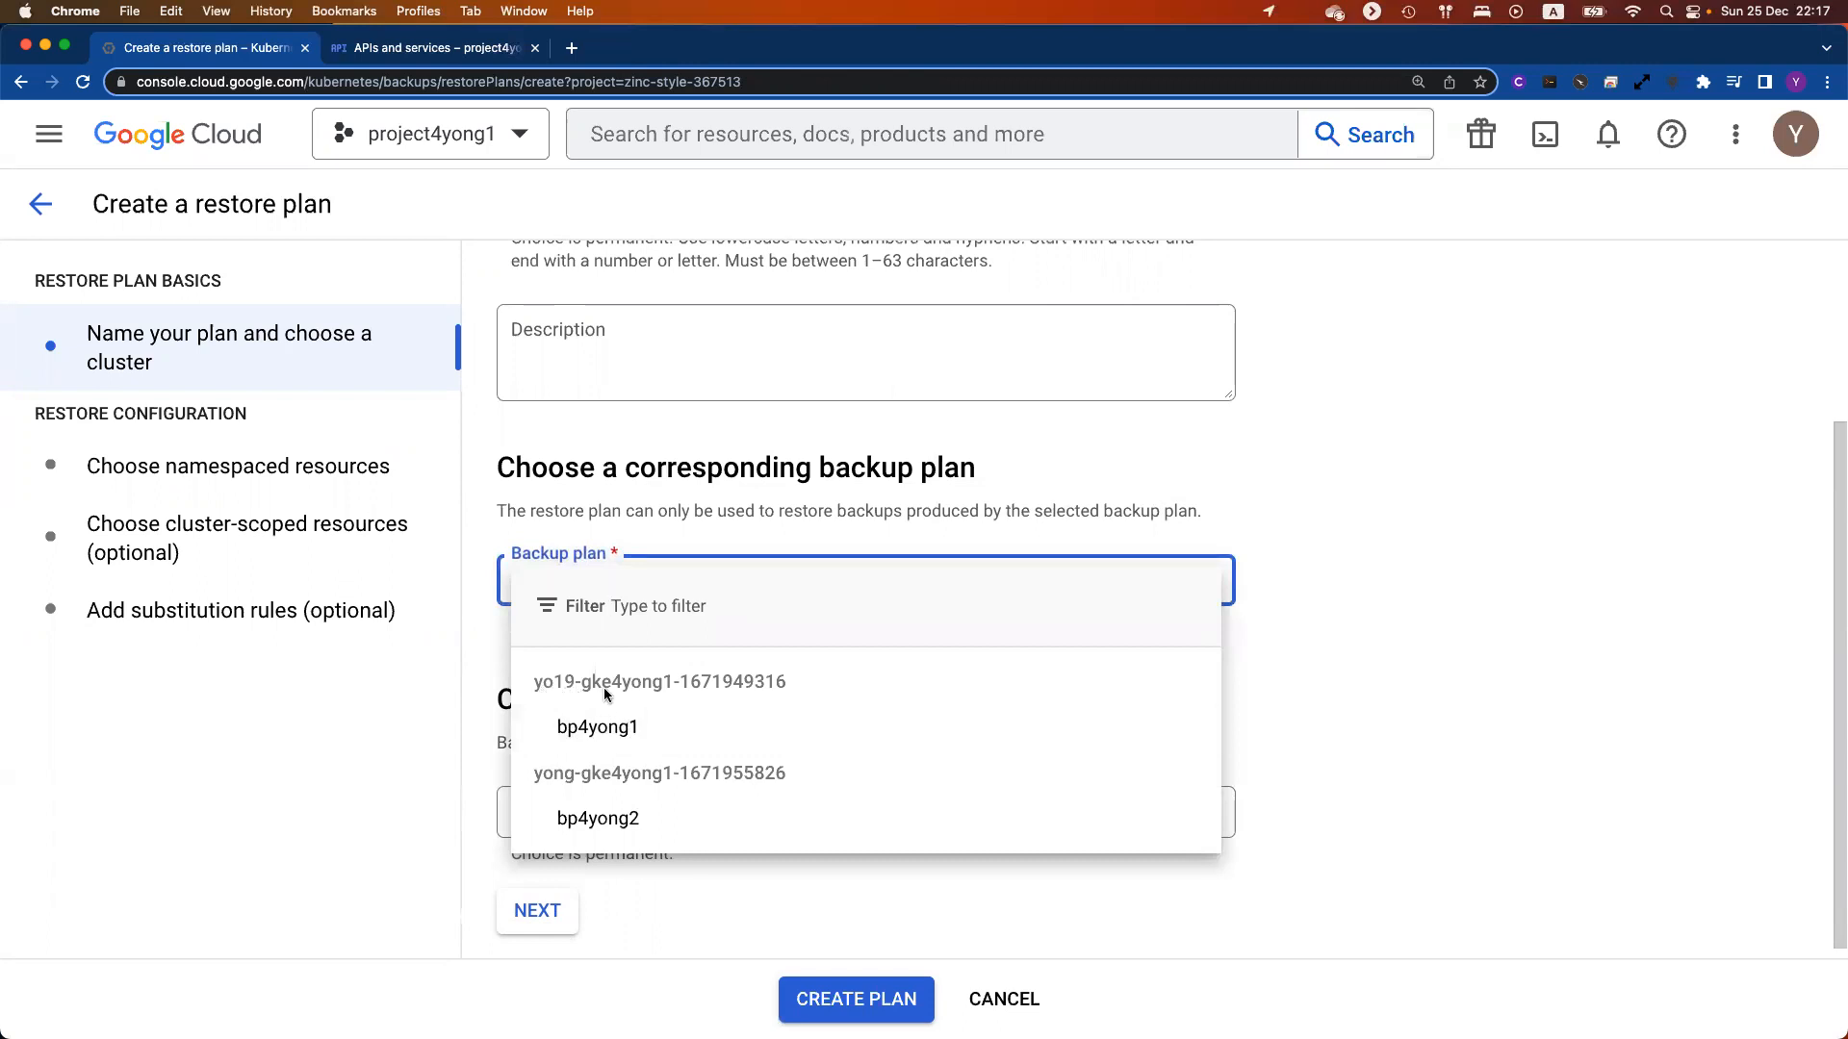
left_click(657, 739)
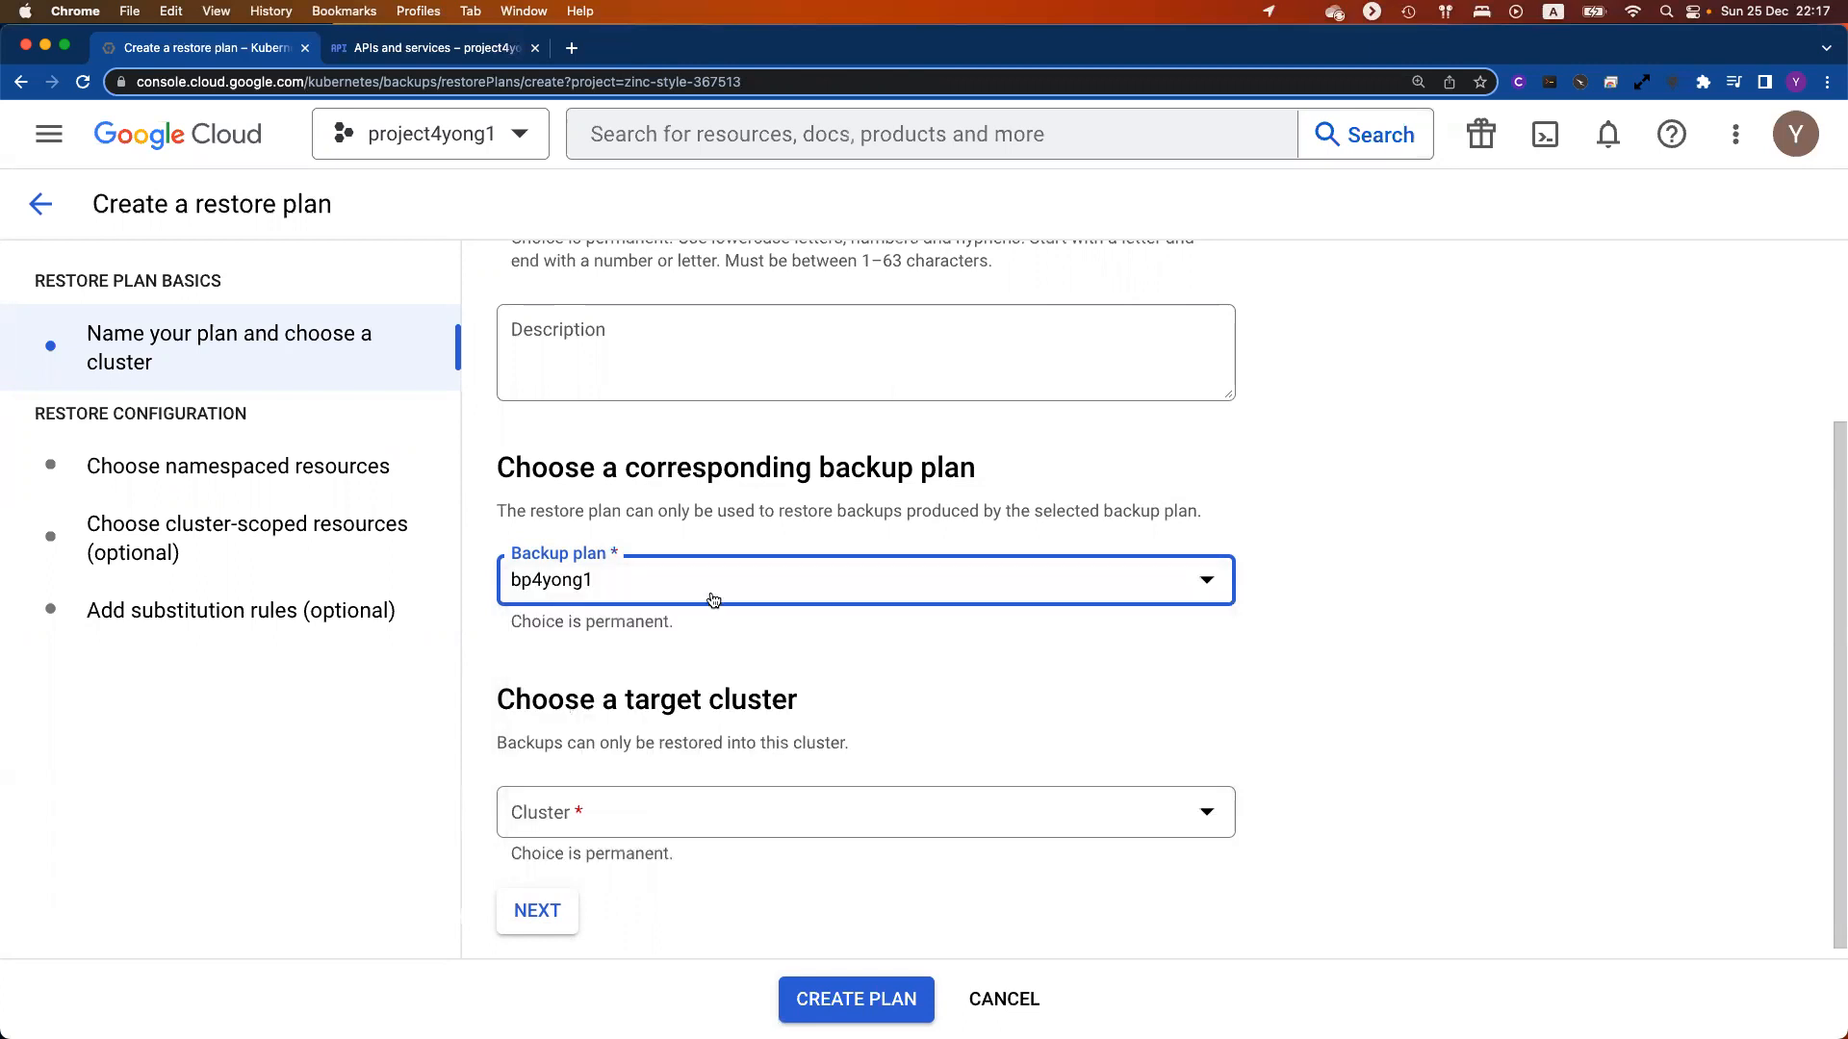
scroll(1151, 685, "down", 1)
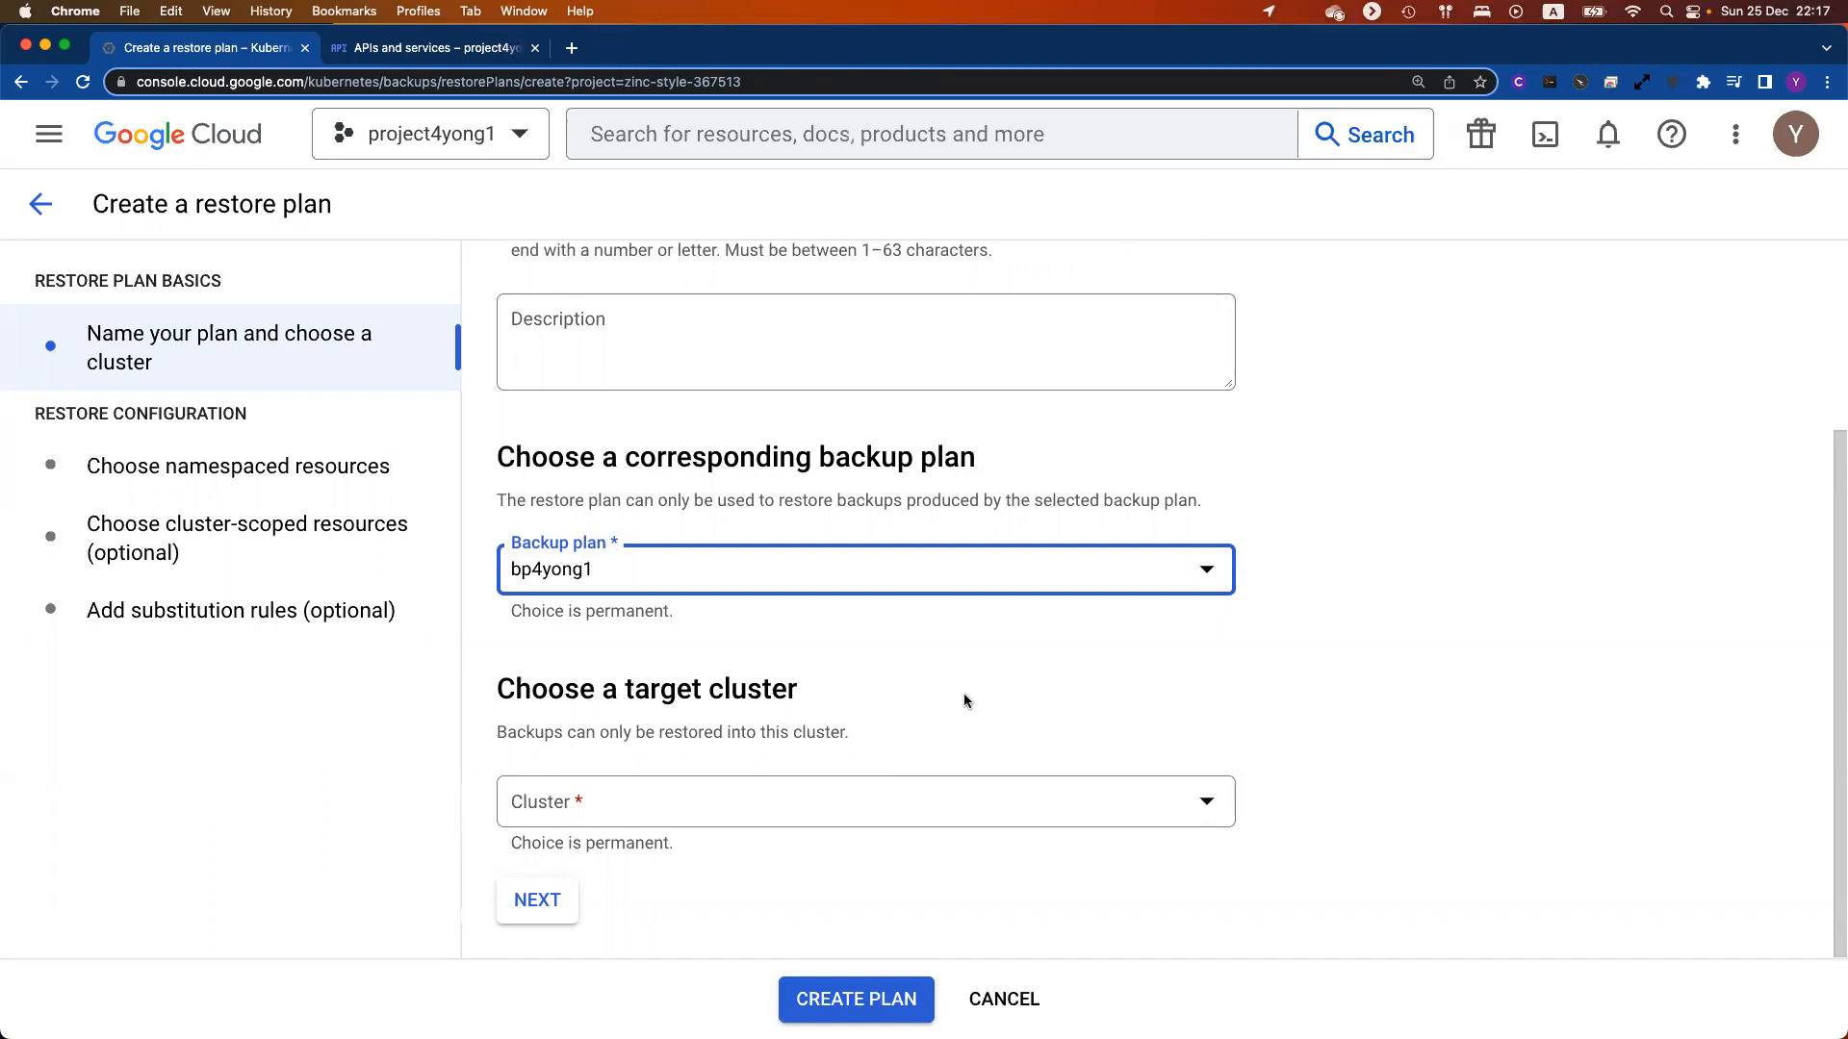
left_click(720, 819)
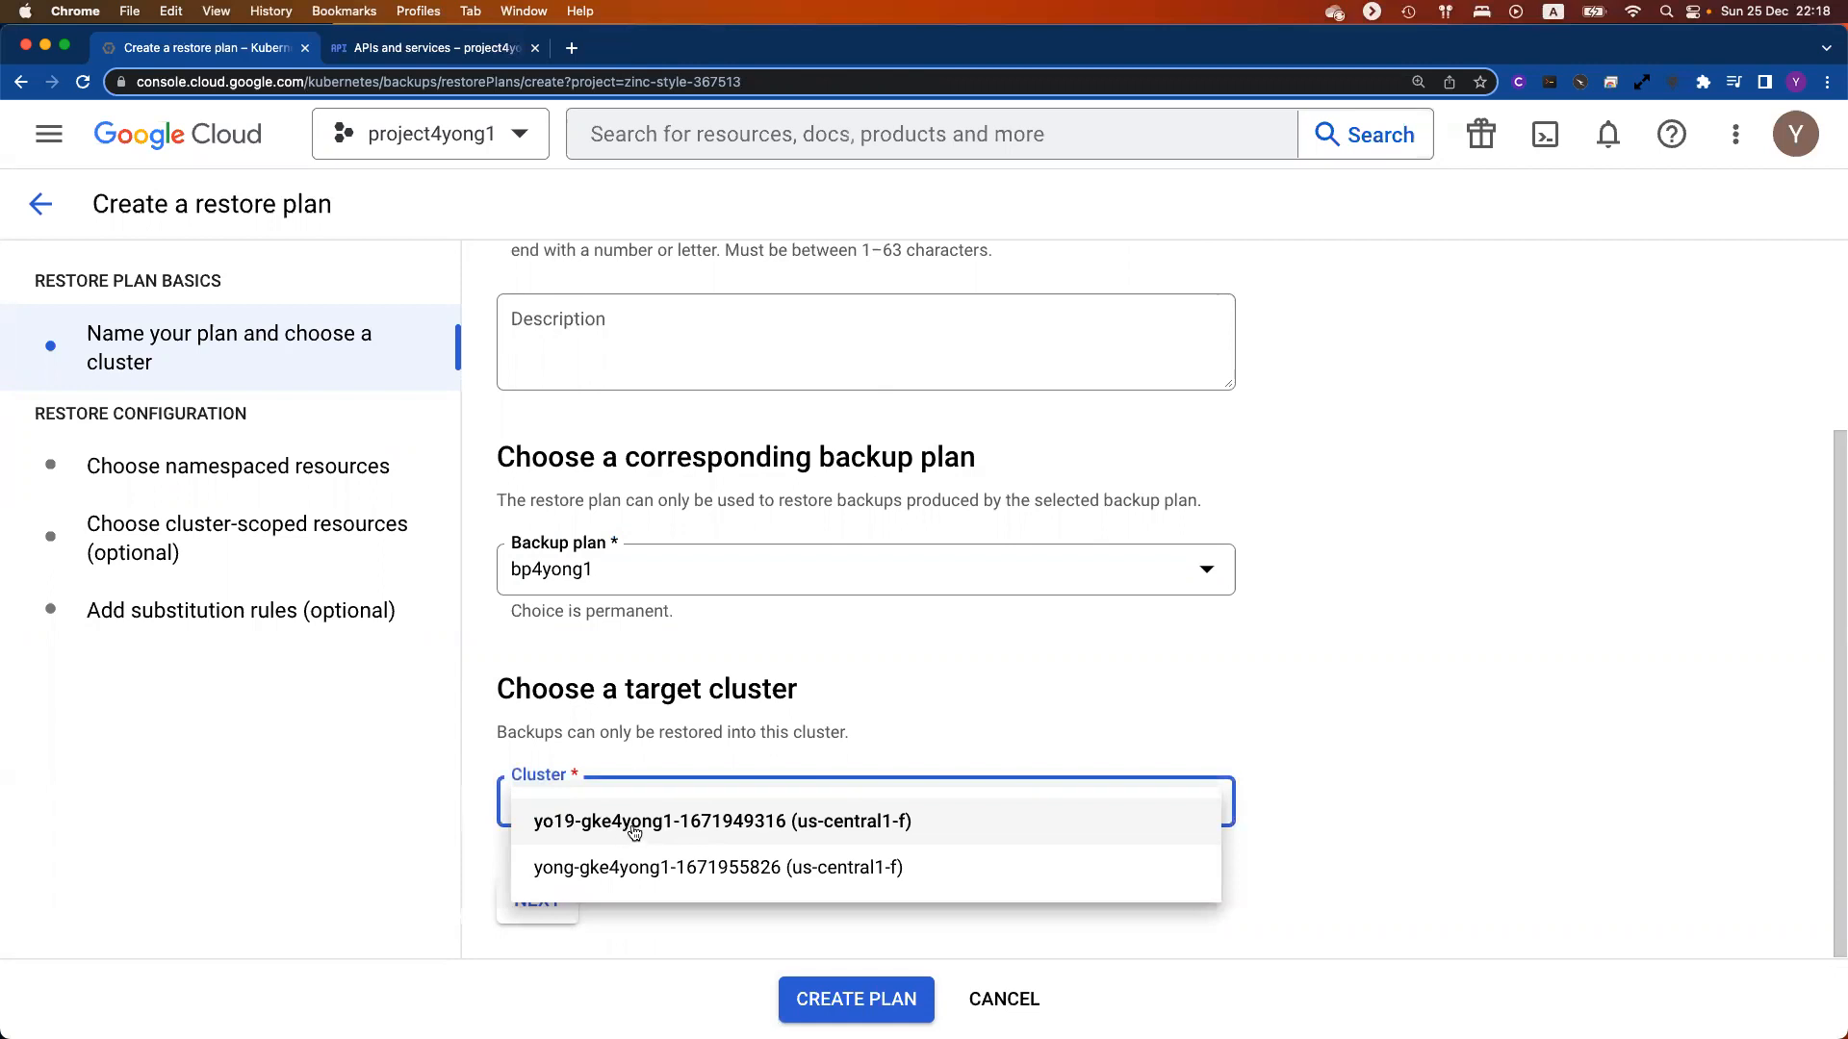
left_click(633, 830)
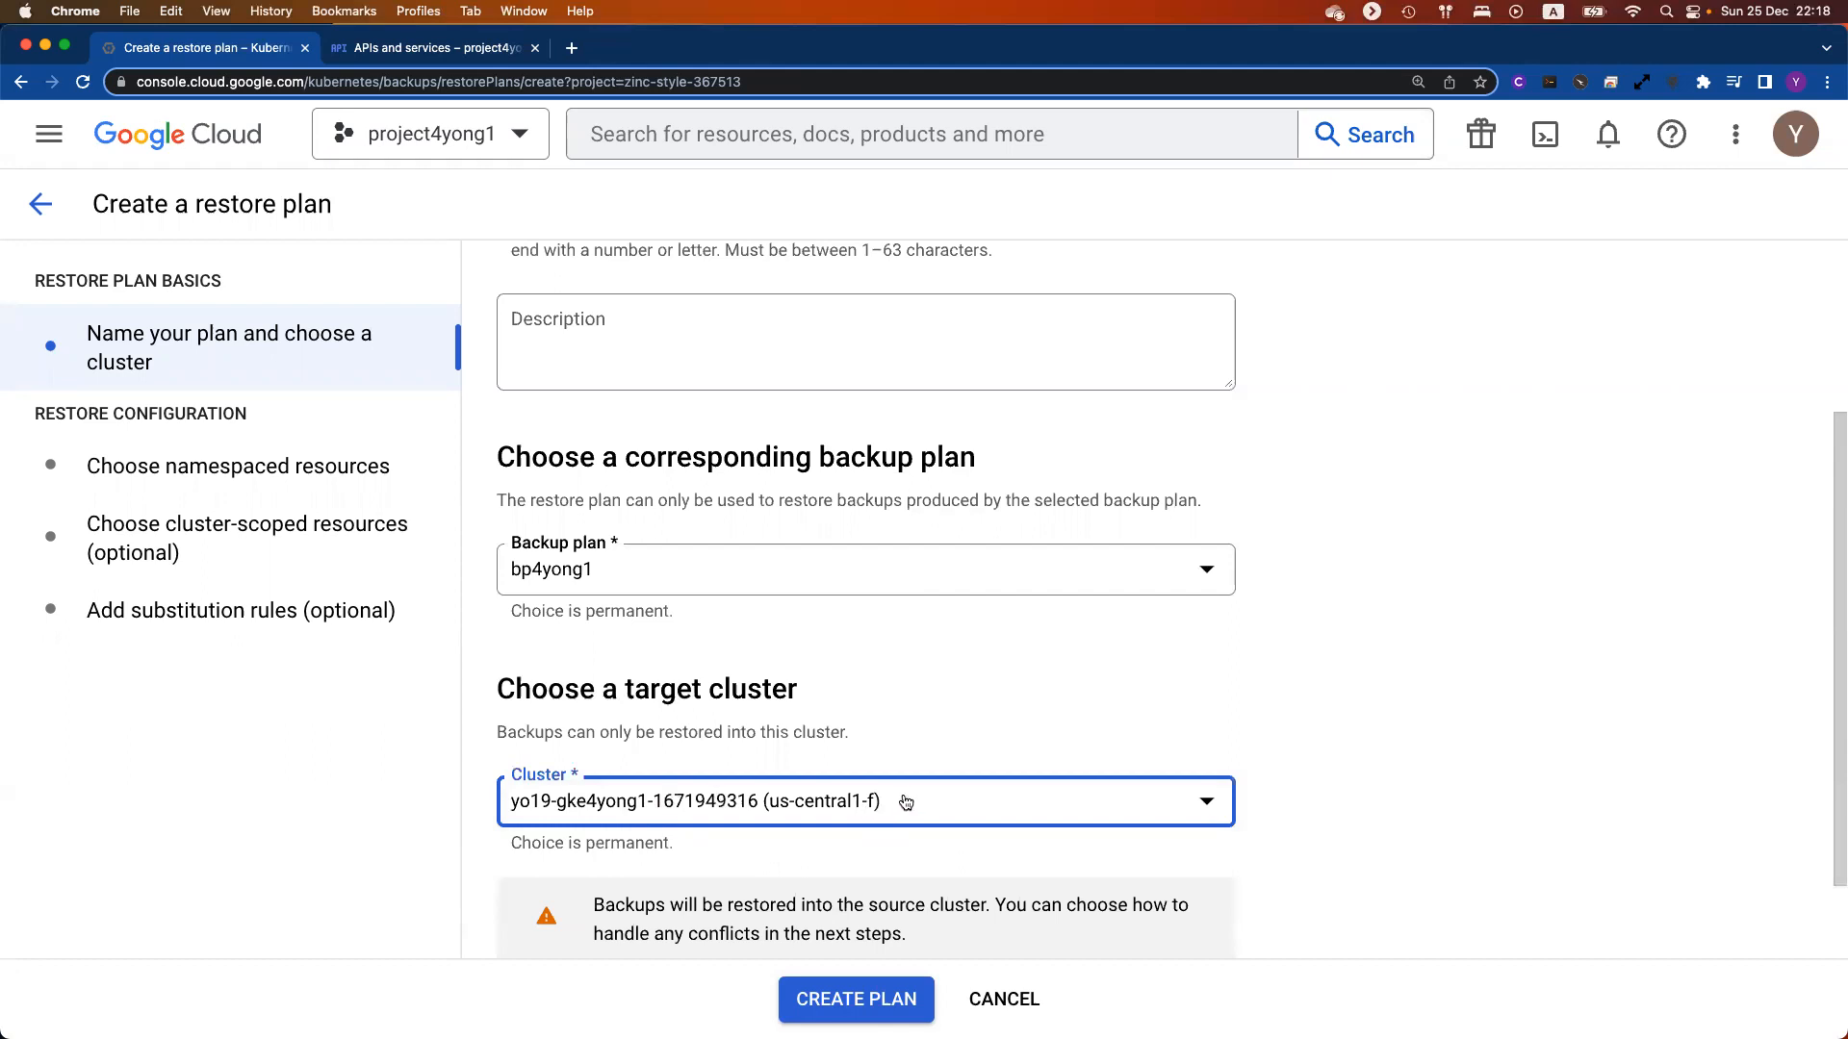
scroll(906, 802, "down", 2)
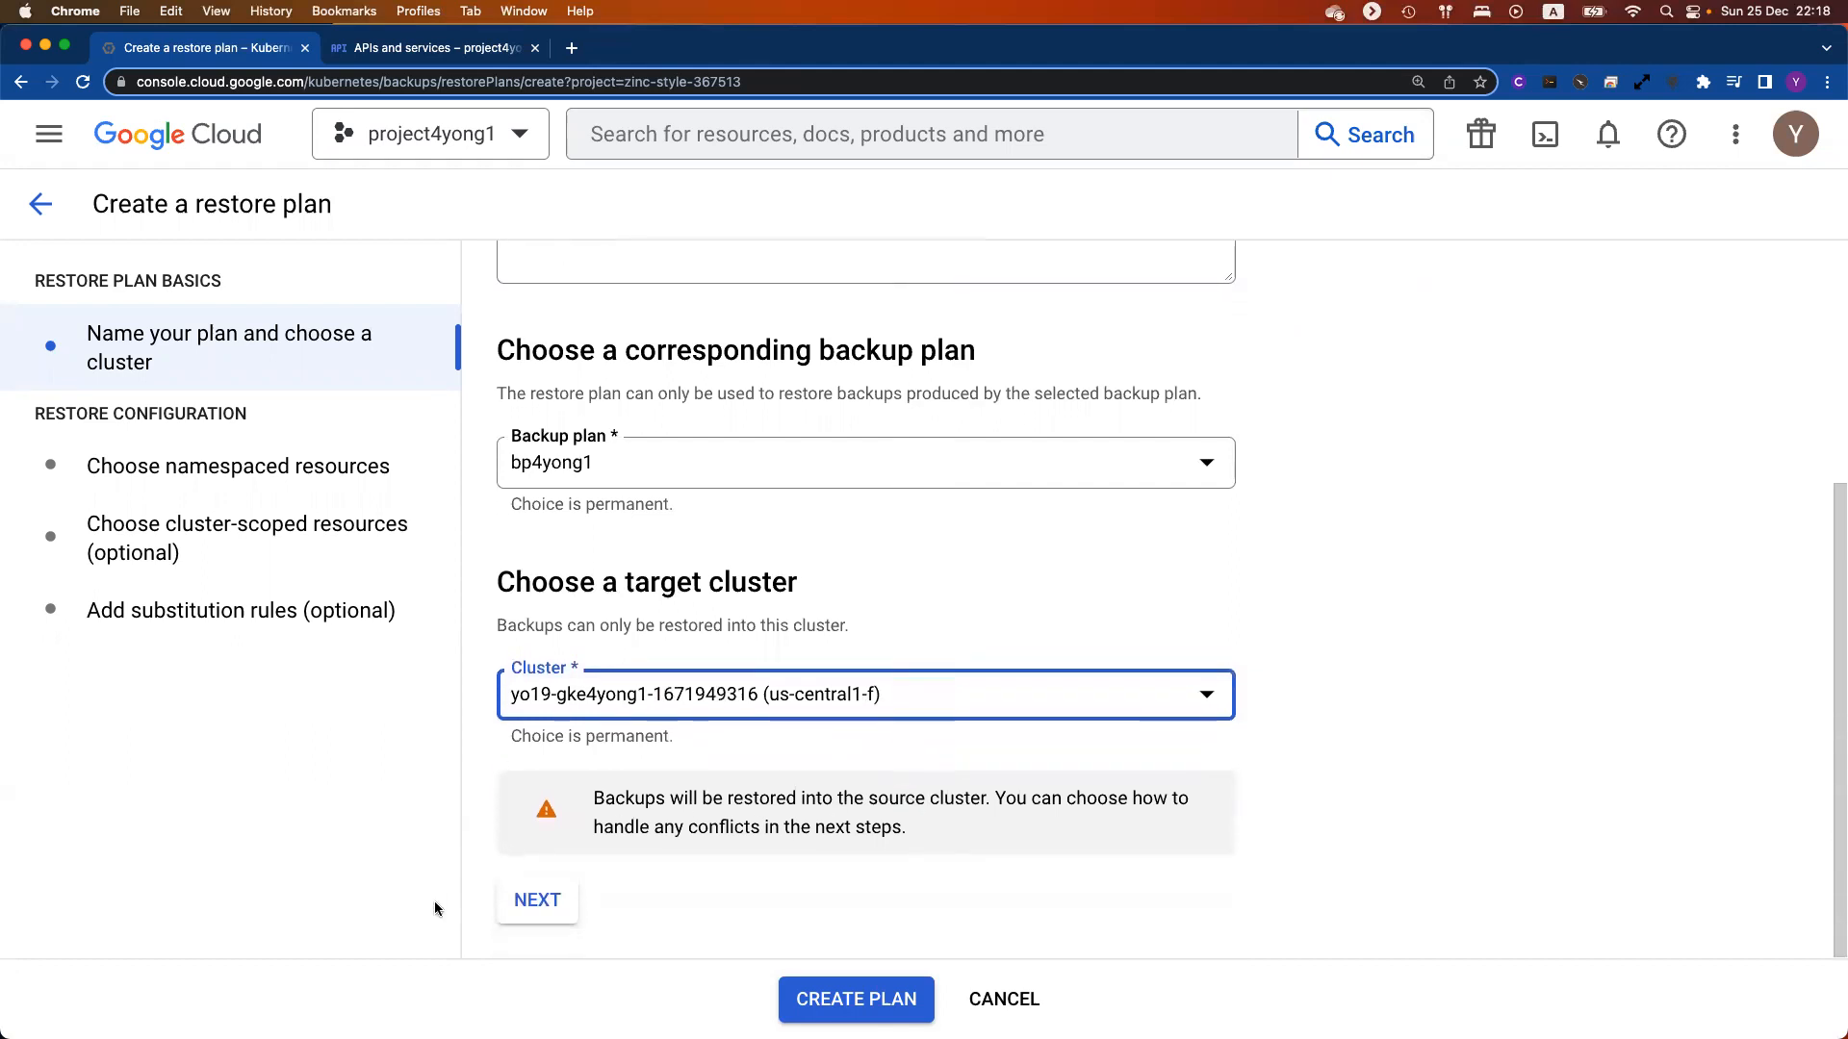
left_click(809, 712)
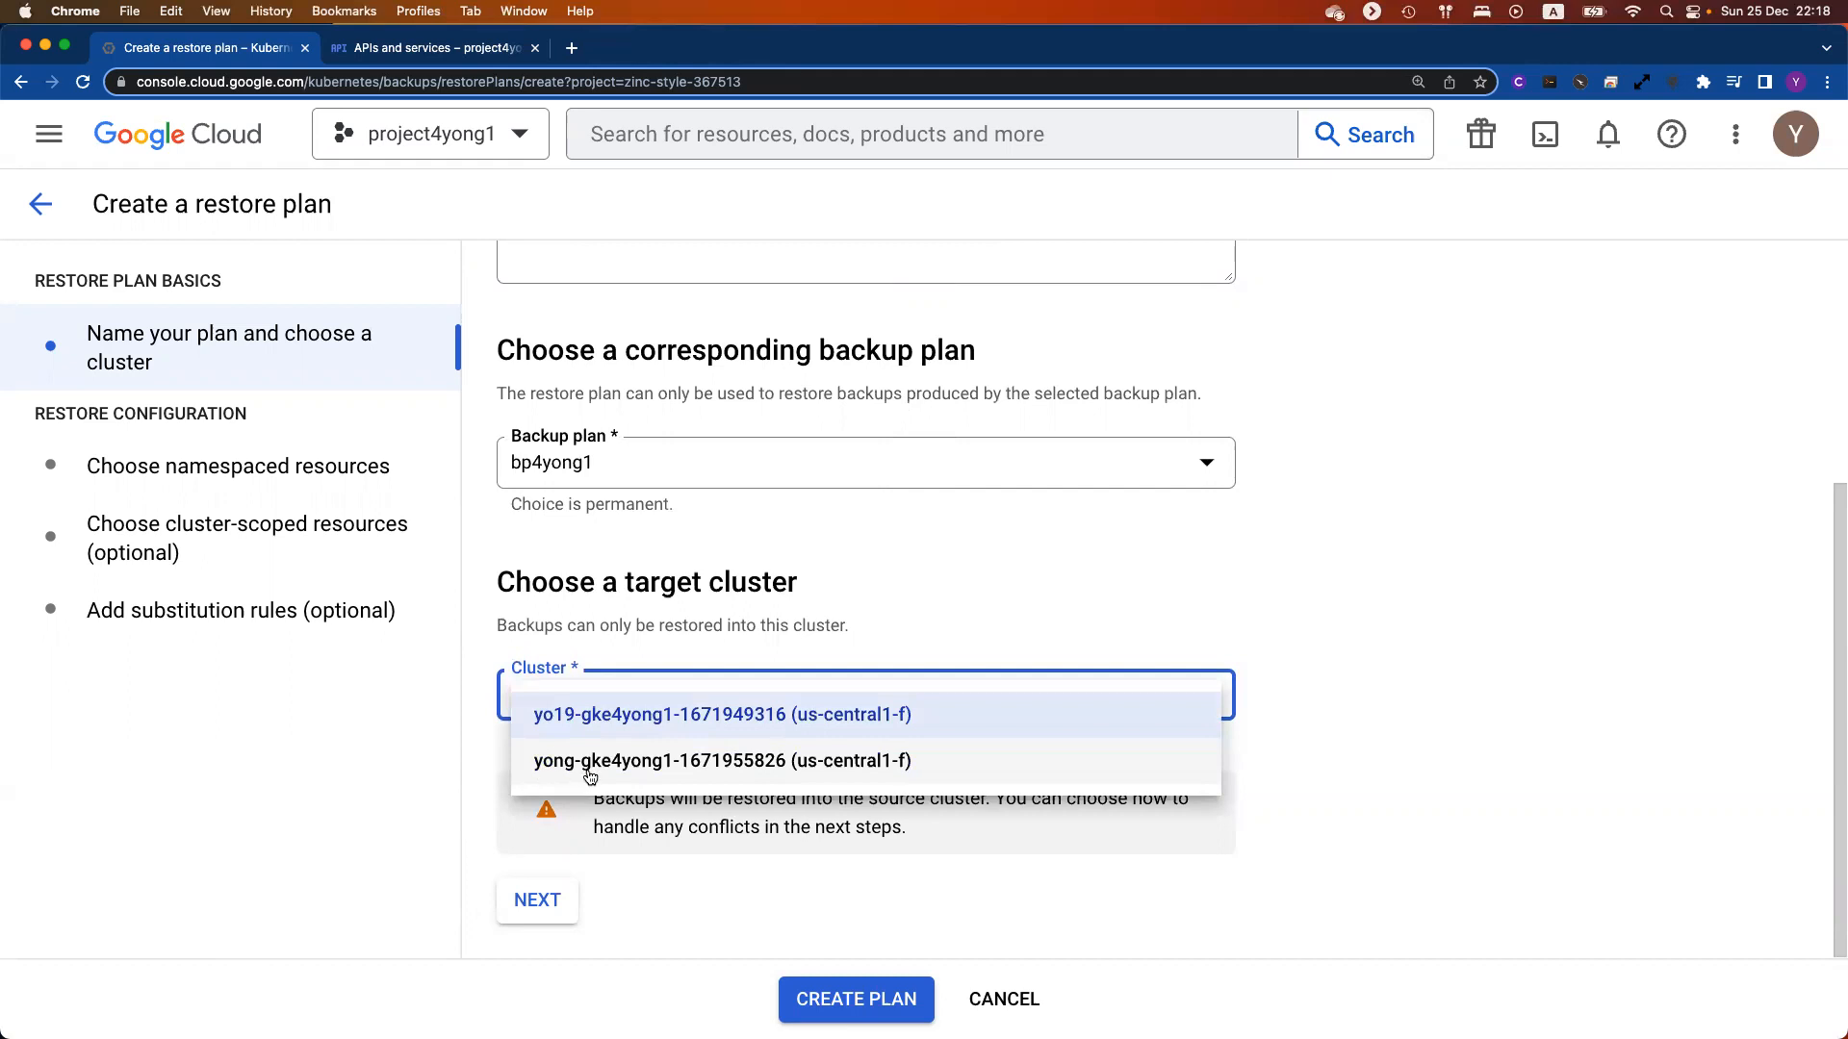
left_click(658, 765)
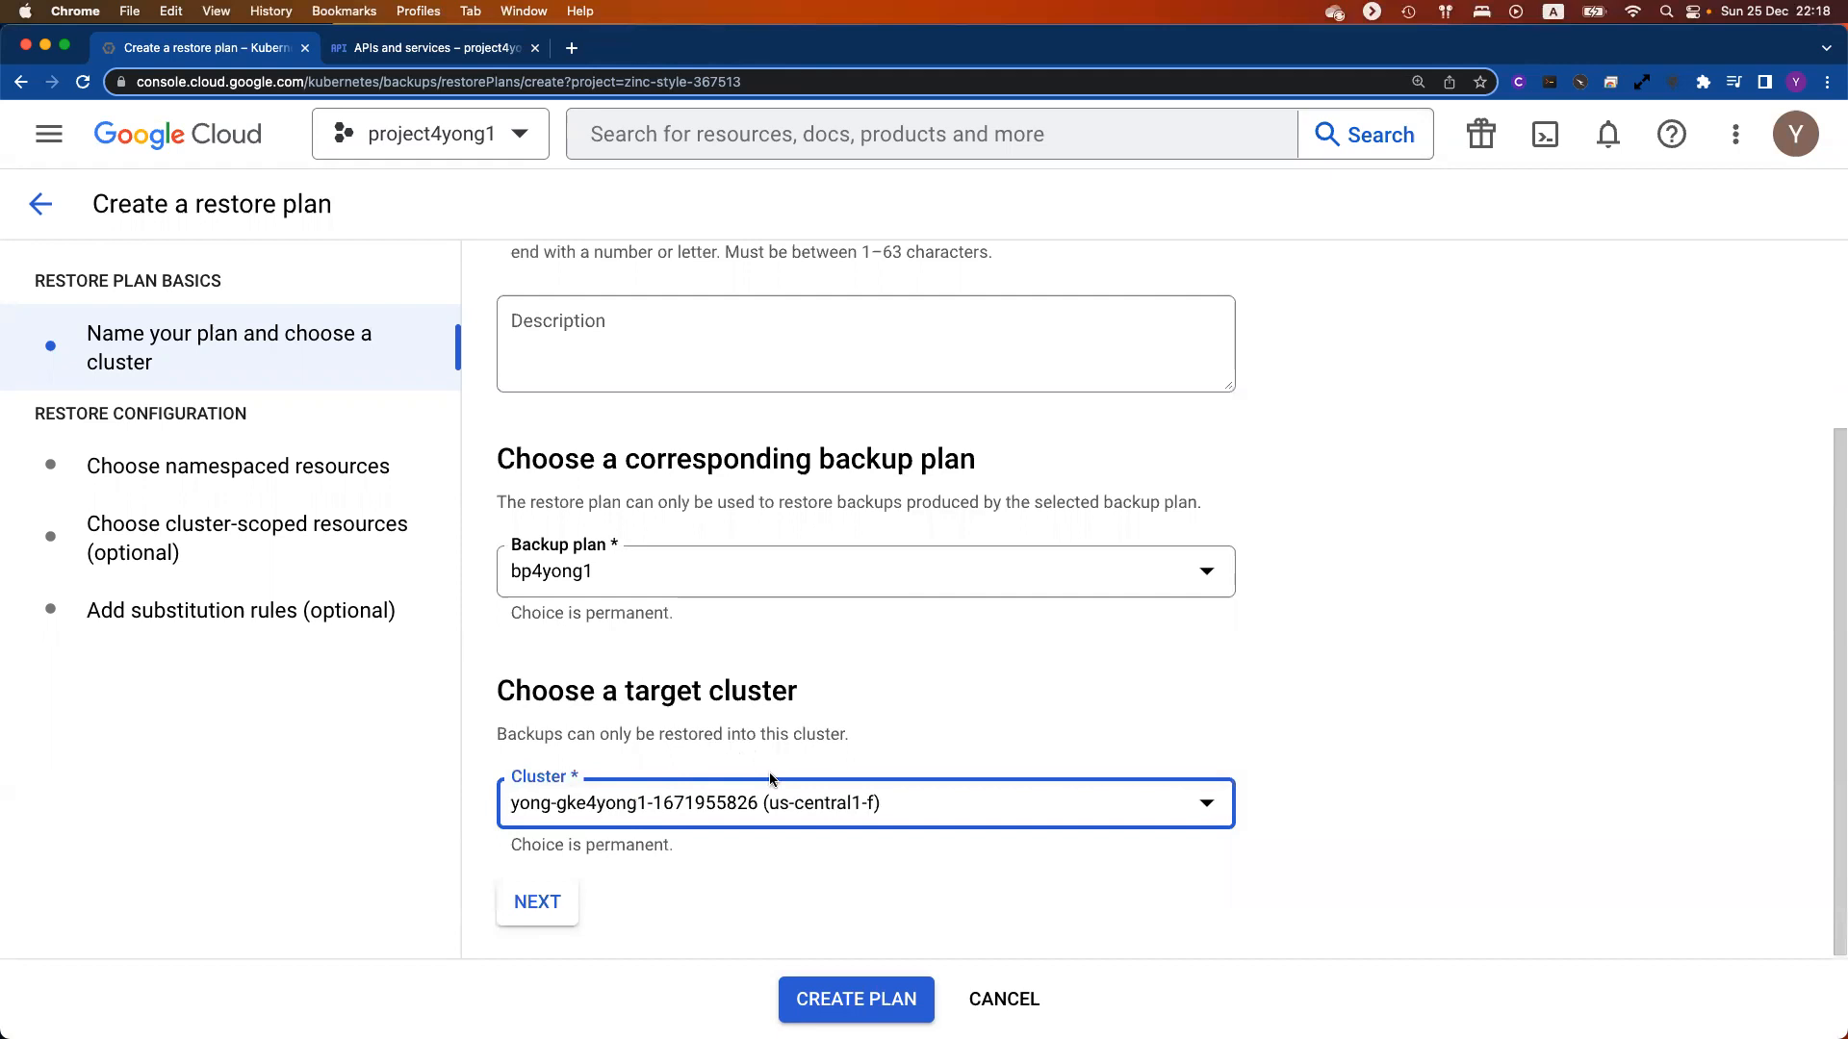
left_click(544, 921)
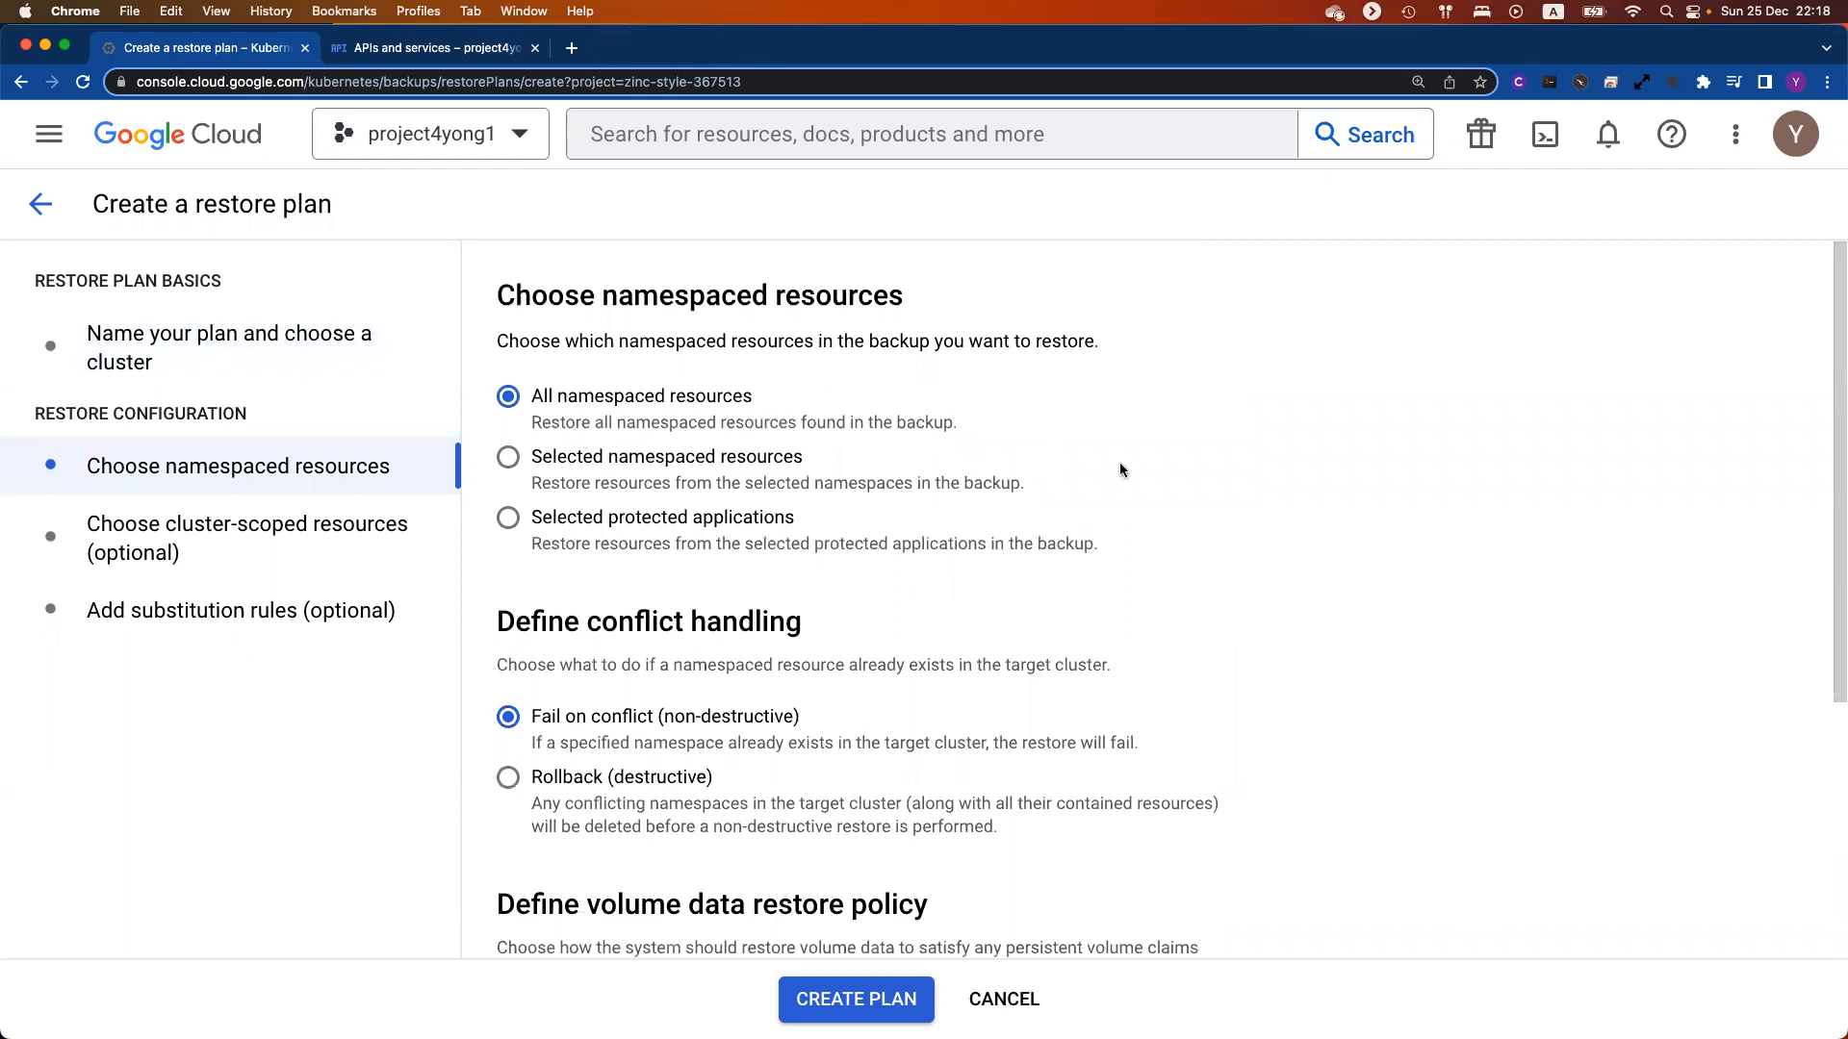
Step: Limit the restore to selected namespaced resources and enter yong-postgresql as Namespace 1
left_click(586, 458)
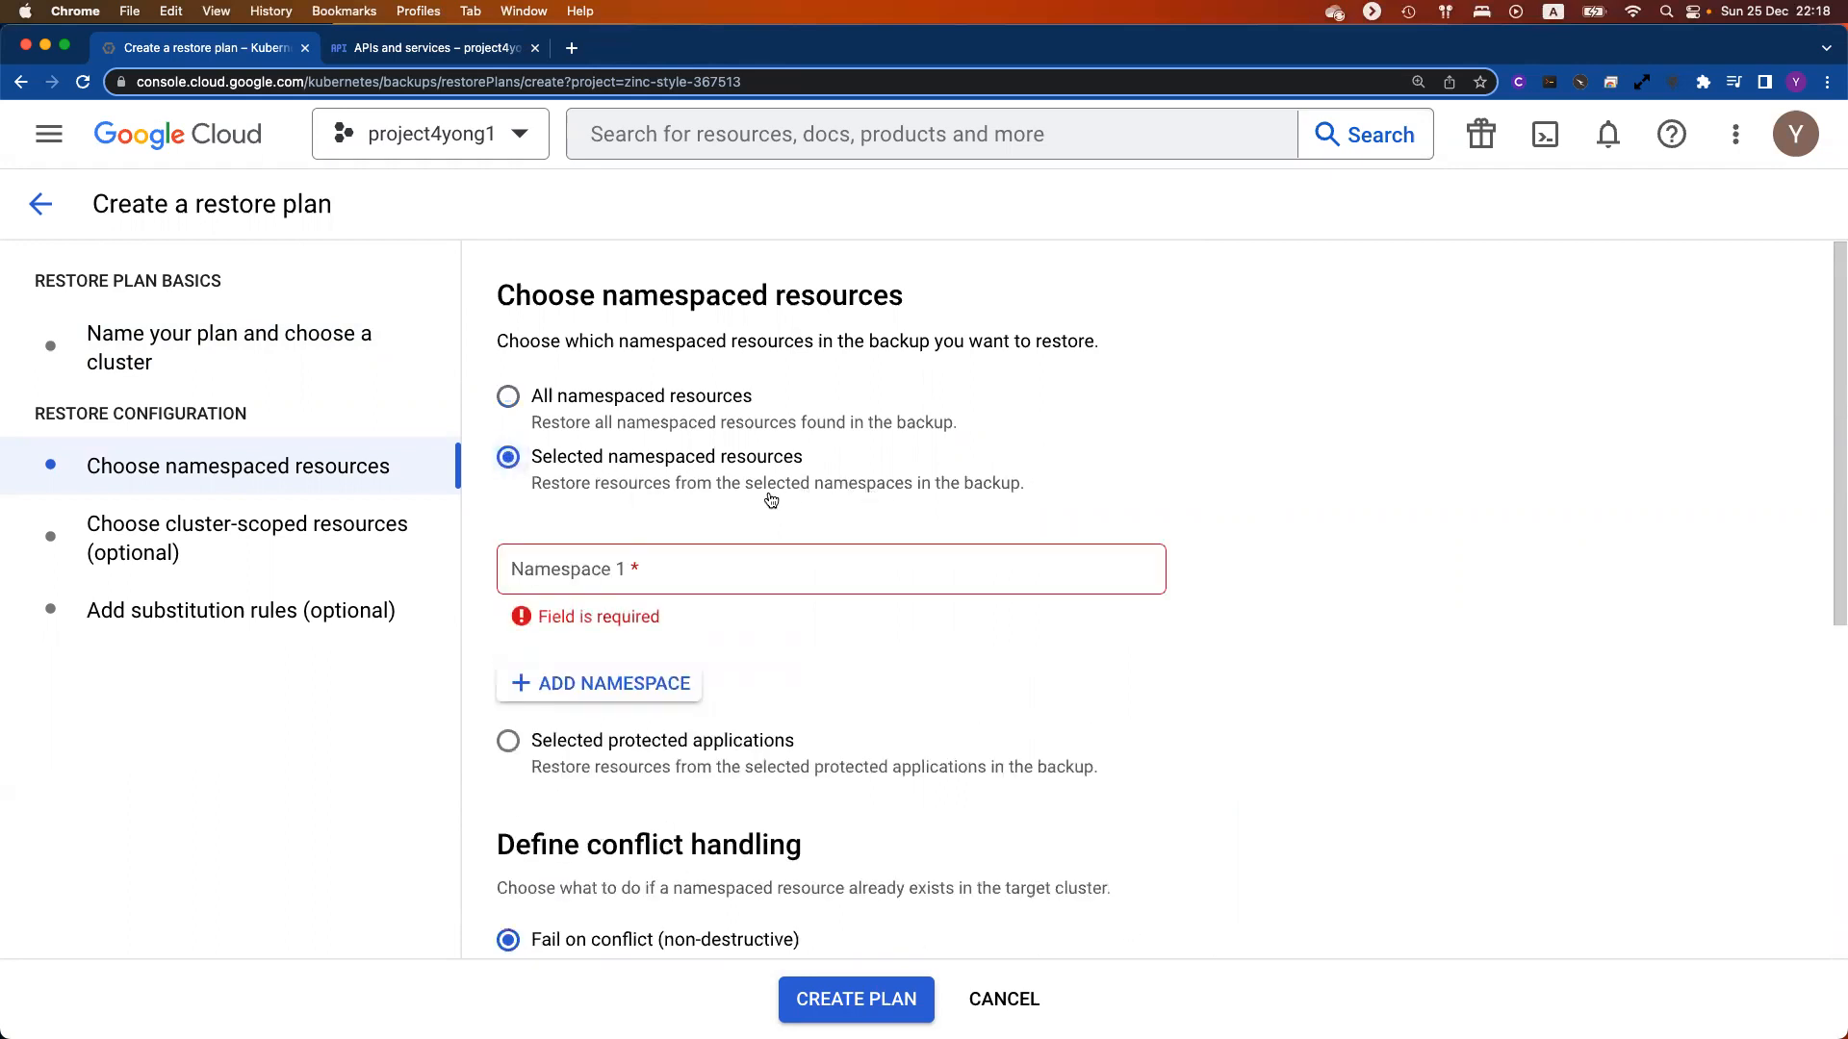
left_click(681, 561)
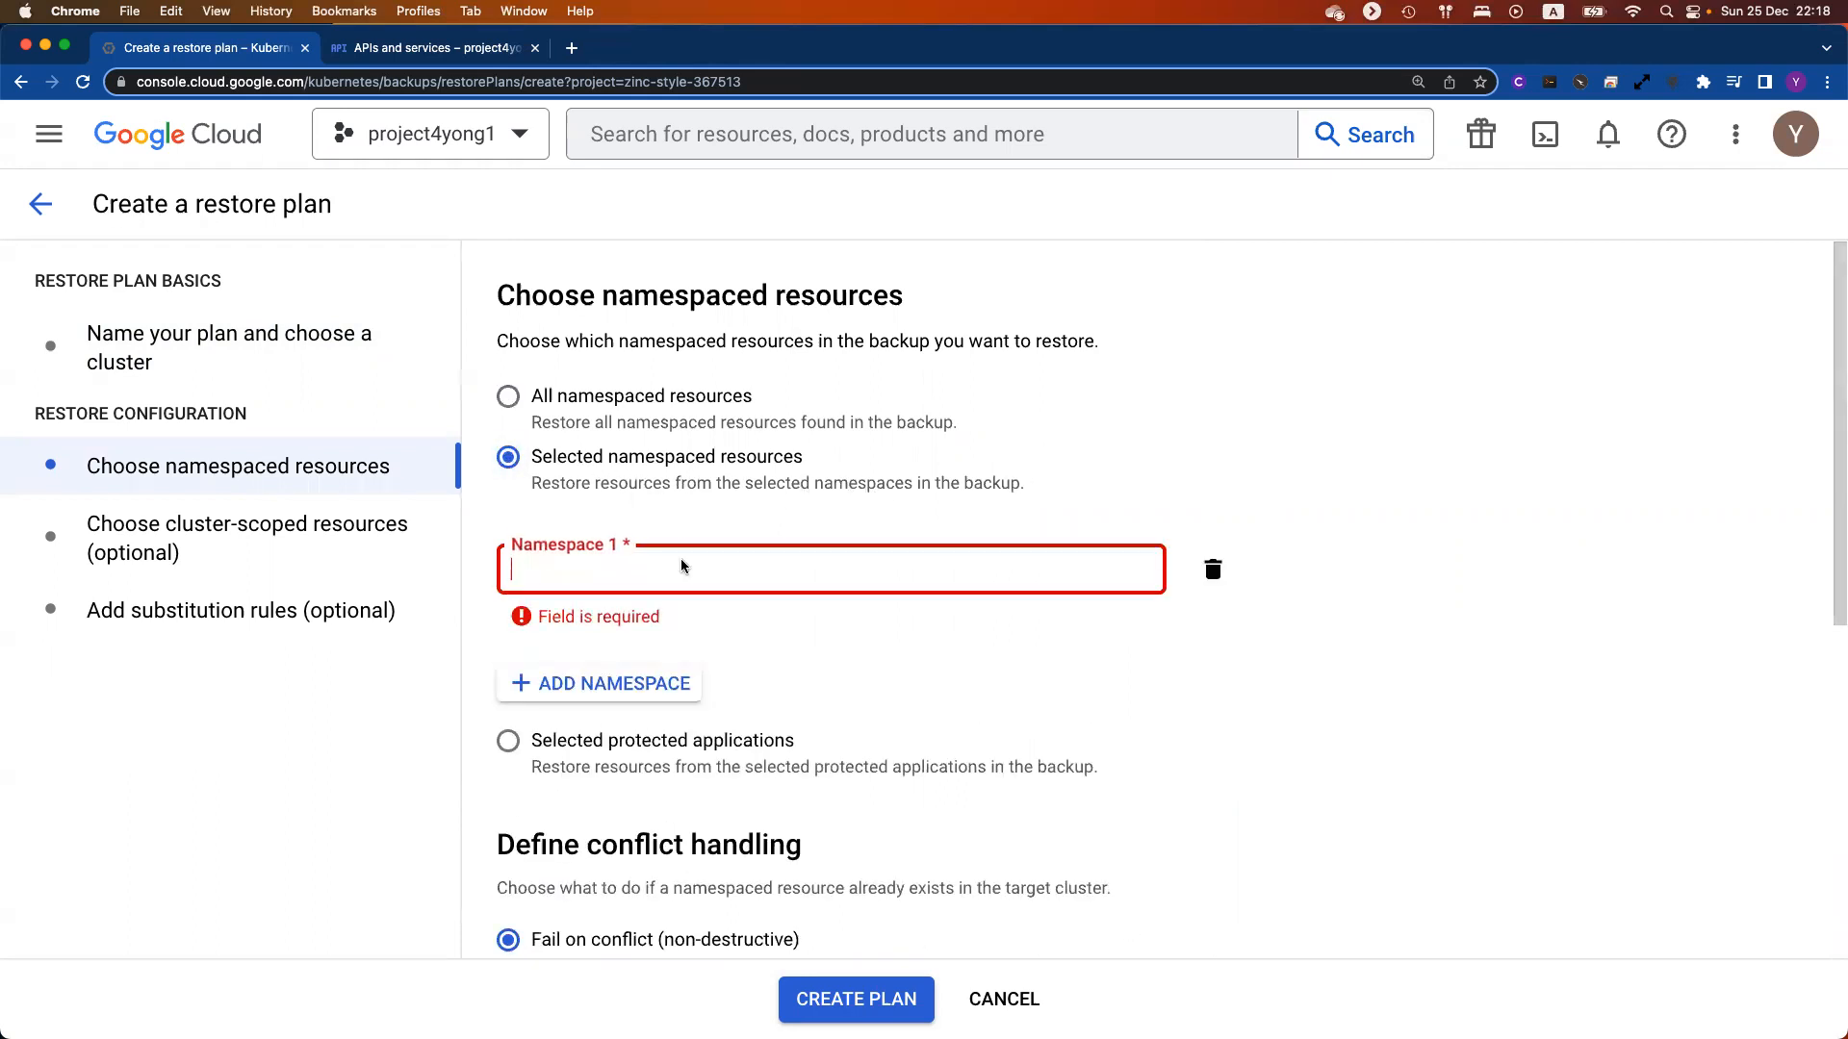
type("yong-postgresql")
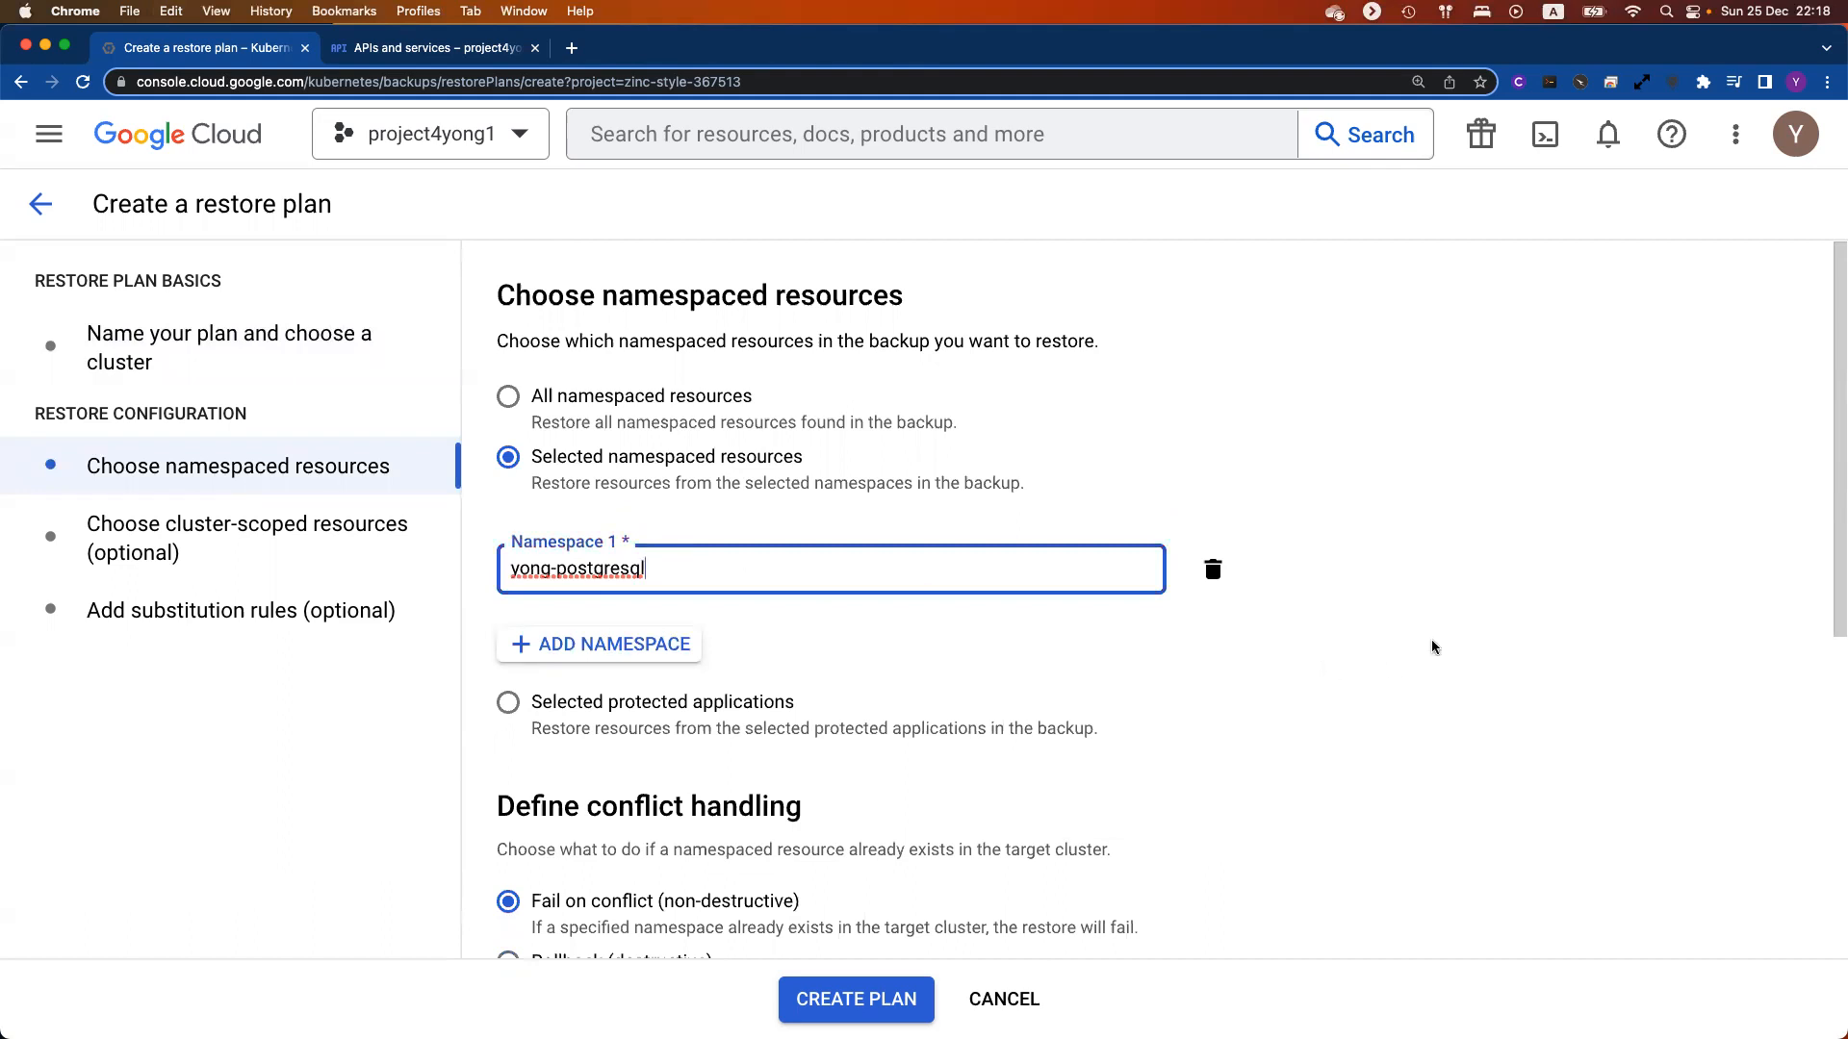
Step: Set the restore plan's conflict handling to Rollback (destructive) and continue to the cluster-scoped resources
scroll(1432, 647, "down", 5)
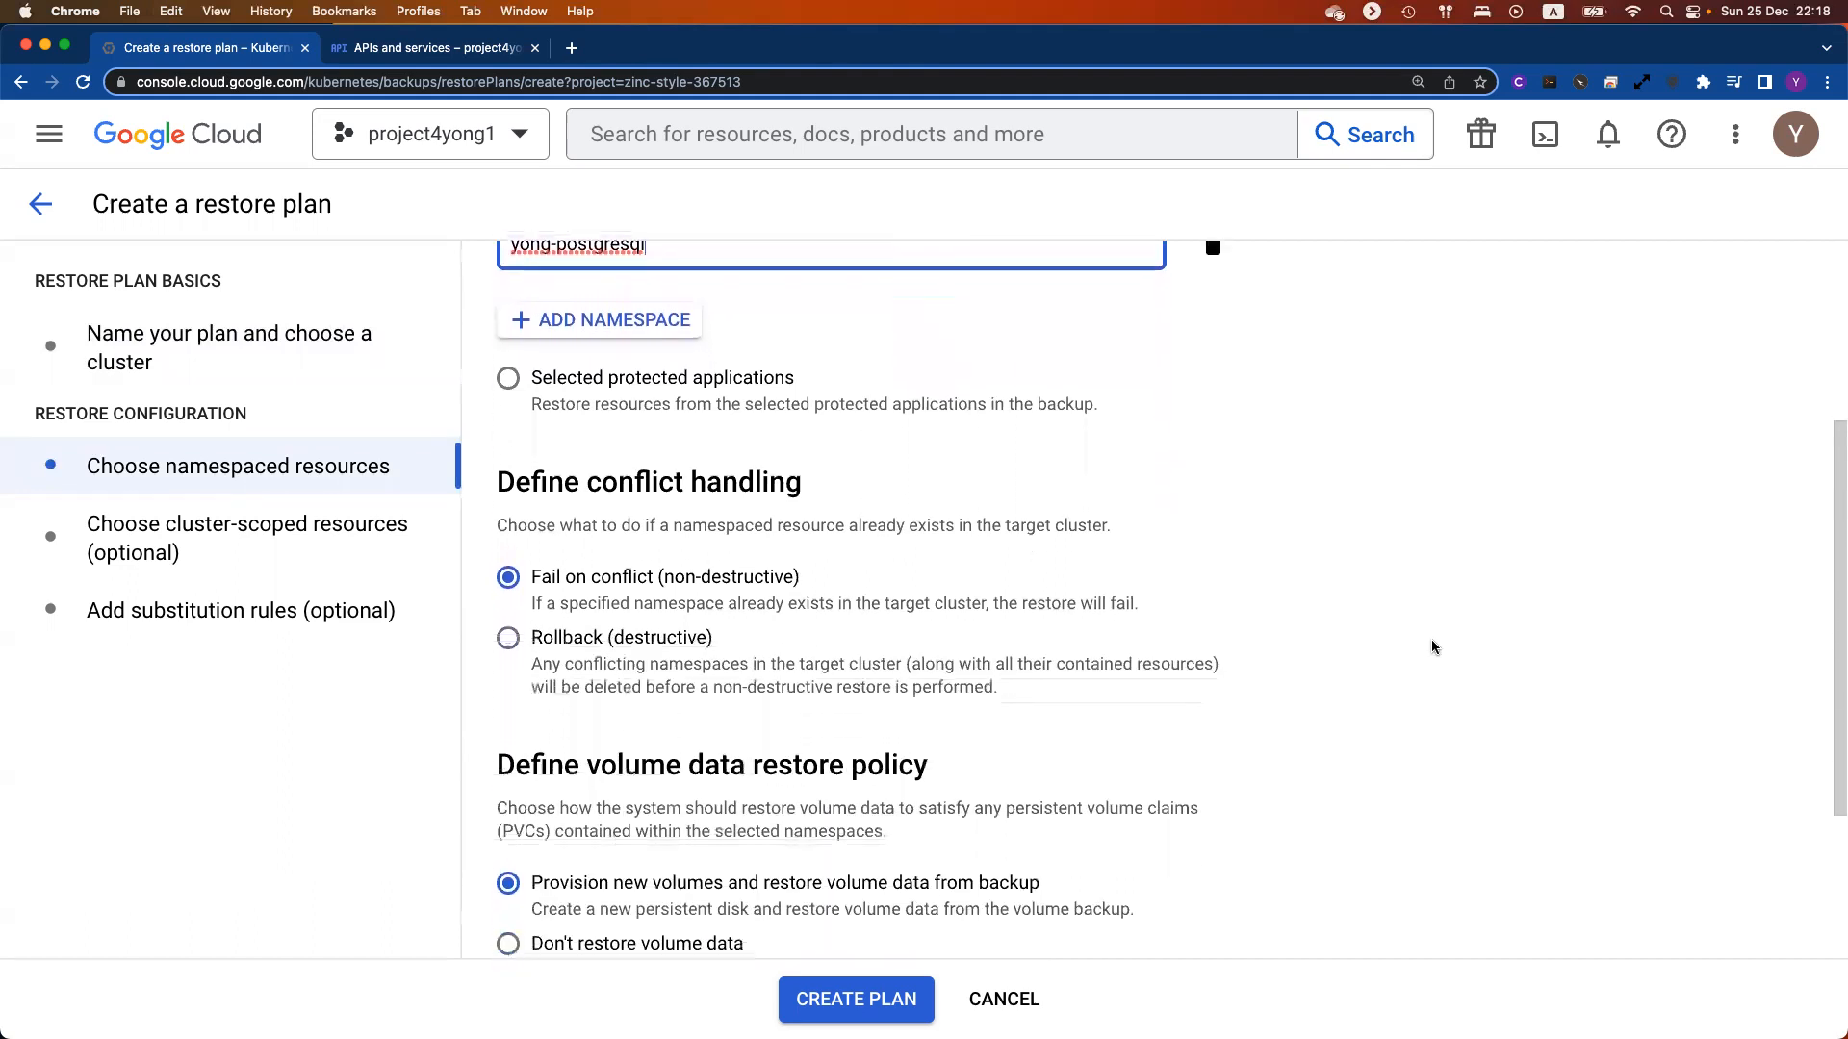
scroll(1432, 647, "down", 1)
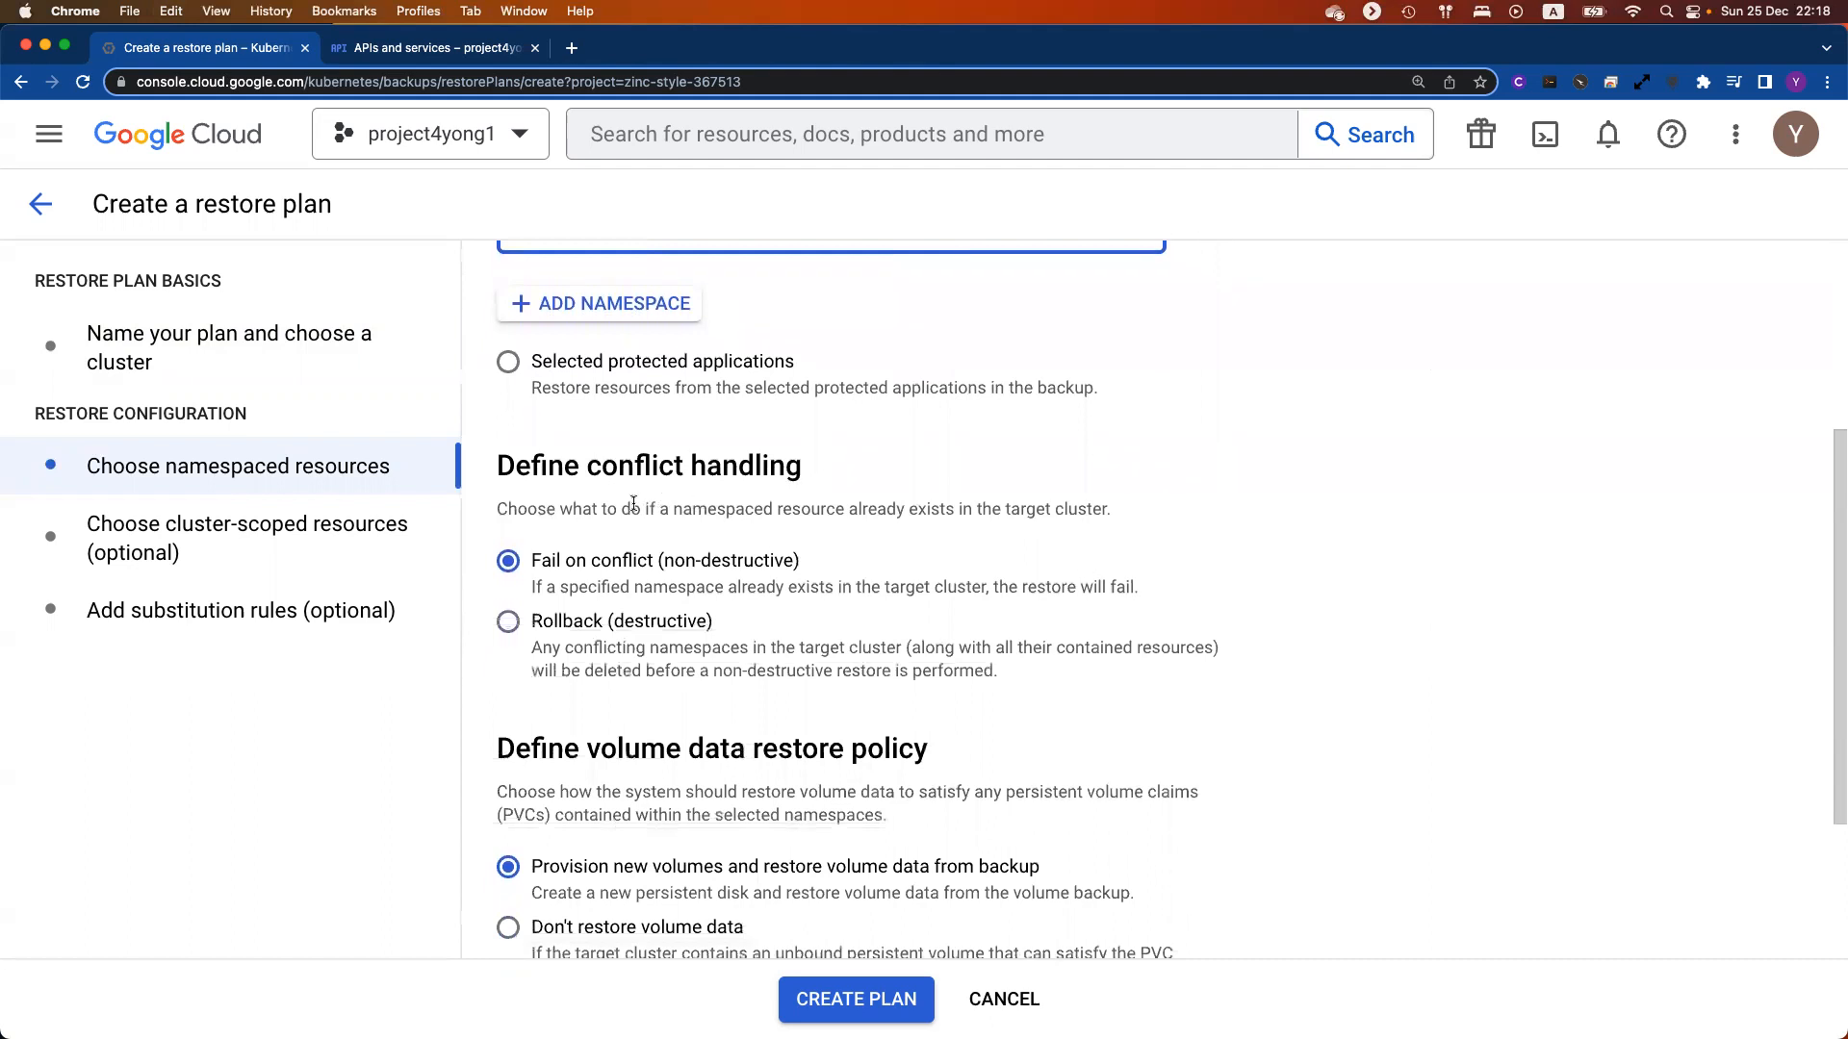
scroll(837, 519, "up", 1)
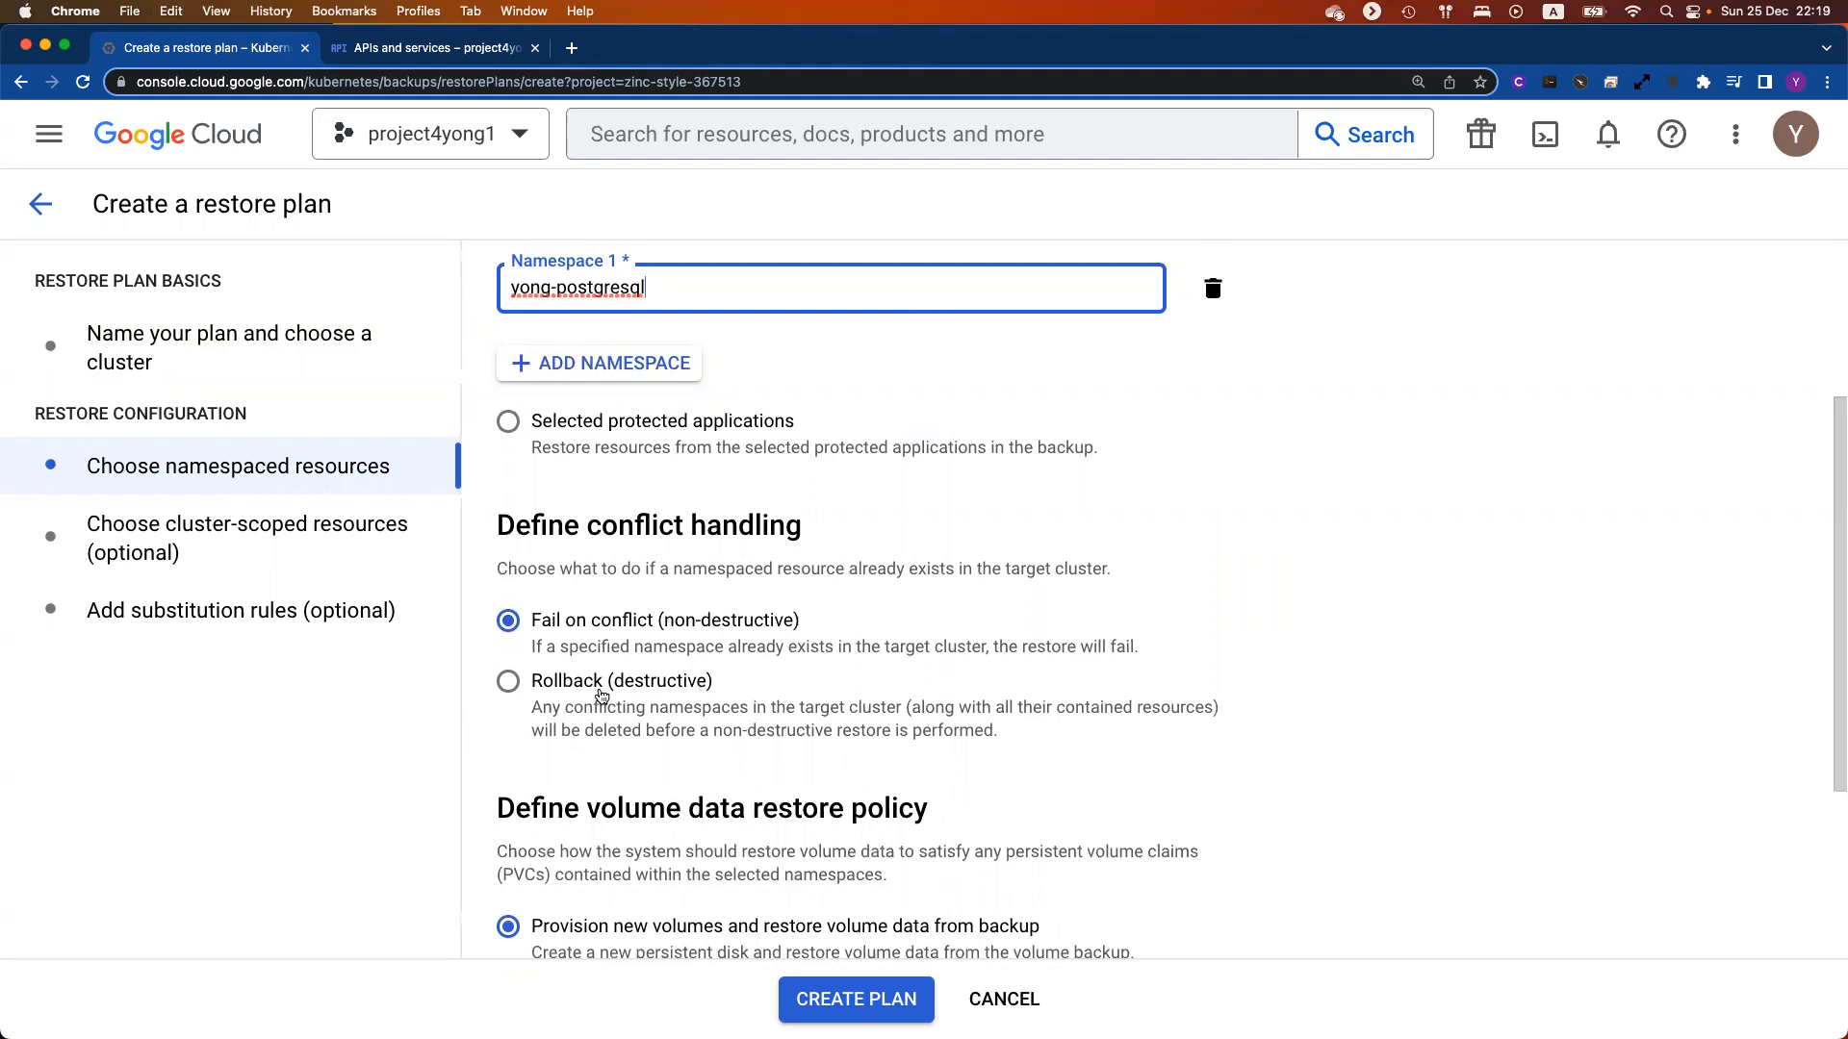
left_click(565, 691)
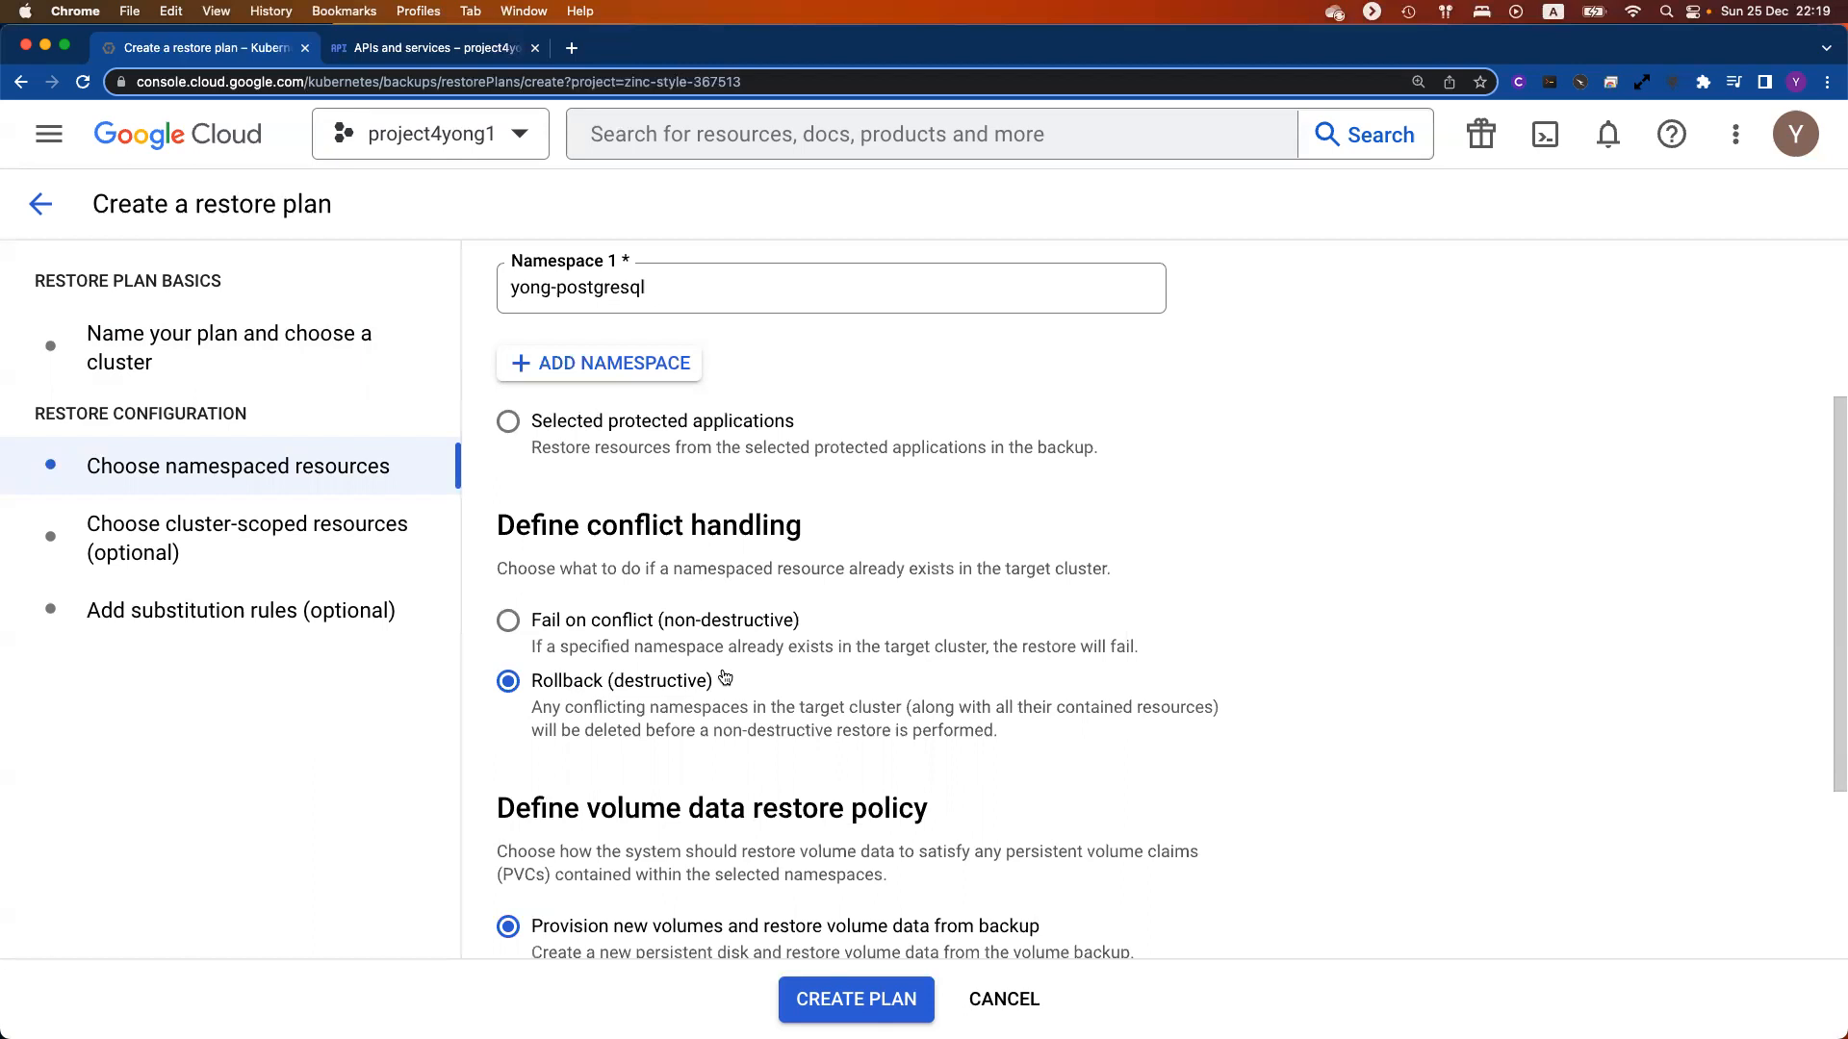
scroll(724, 677, "down", 3)
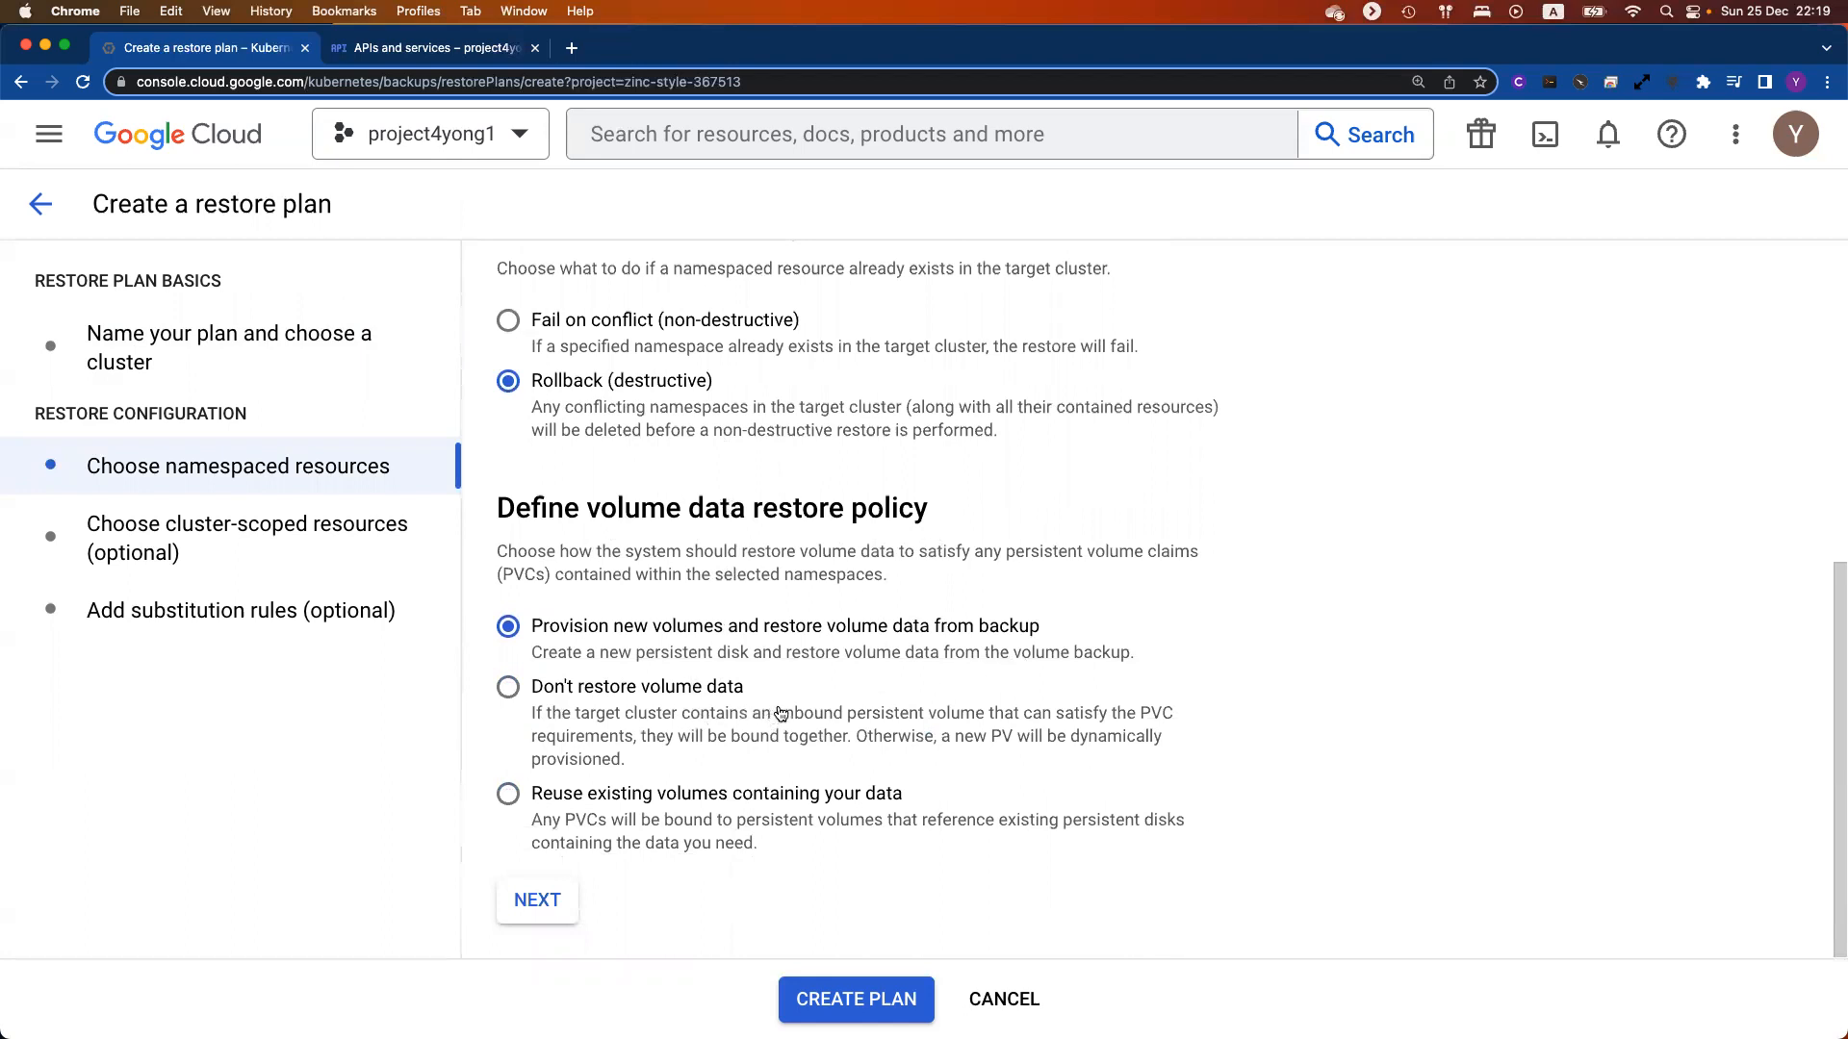
left_click(550, 905)
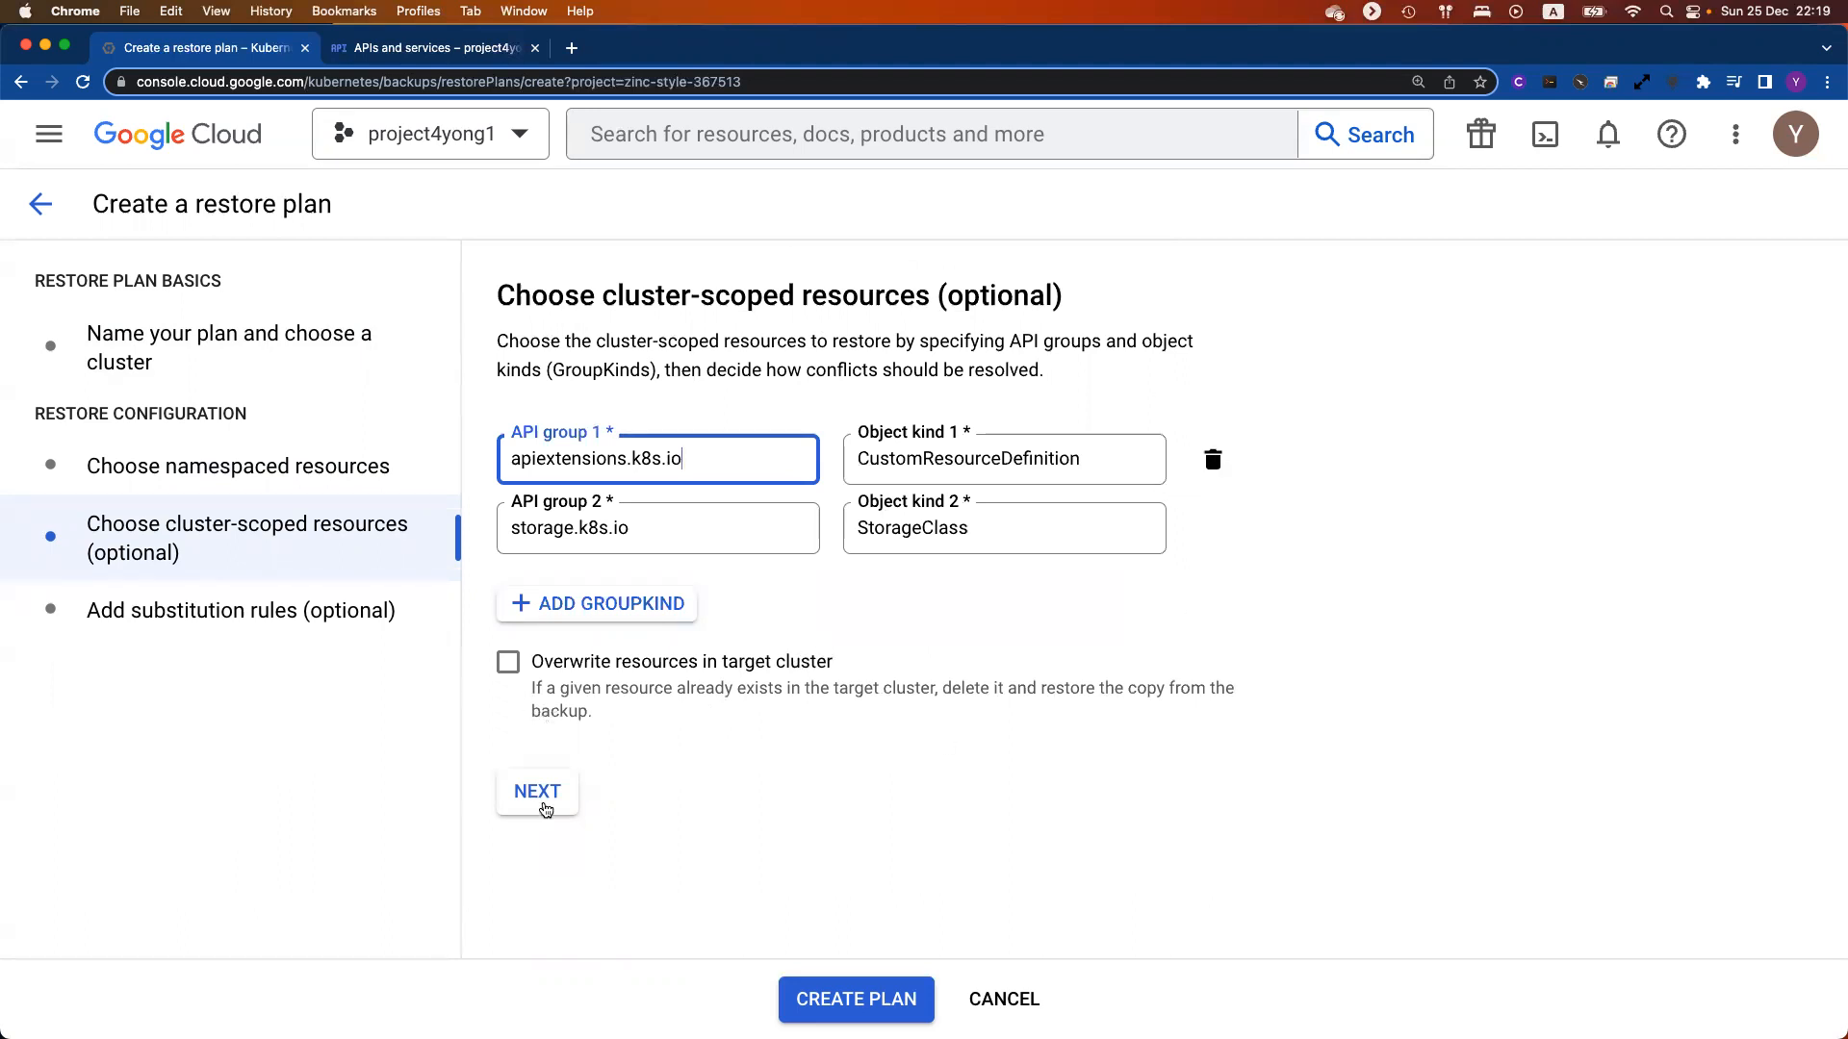
Step: Accept the listed cluster-scoped resources and start a substitution rule that replaces specific values using a regular expression
left_click(539, 799)
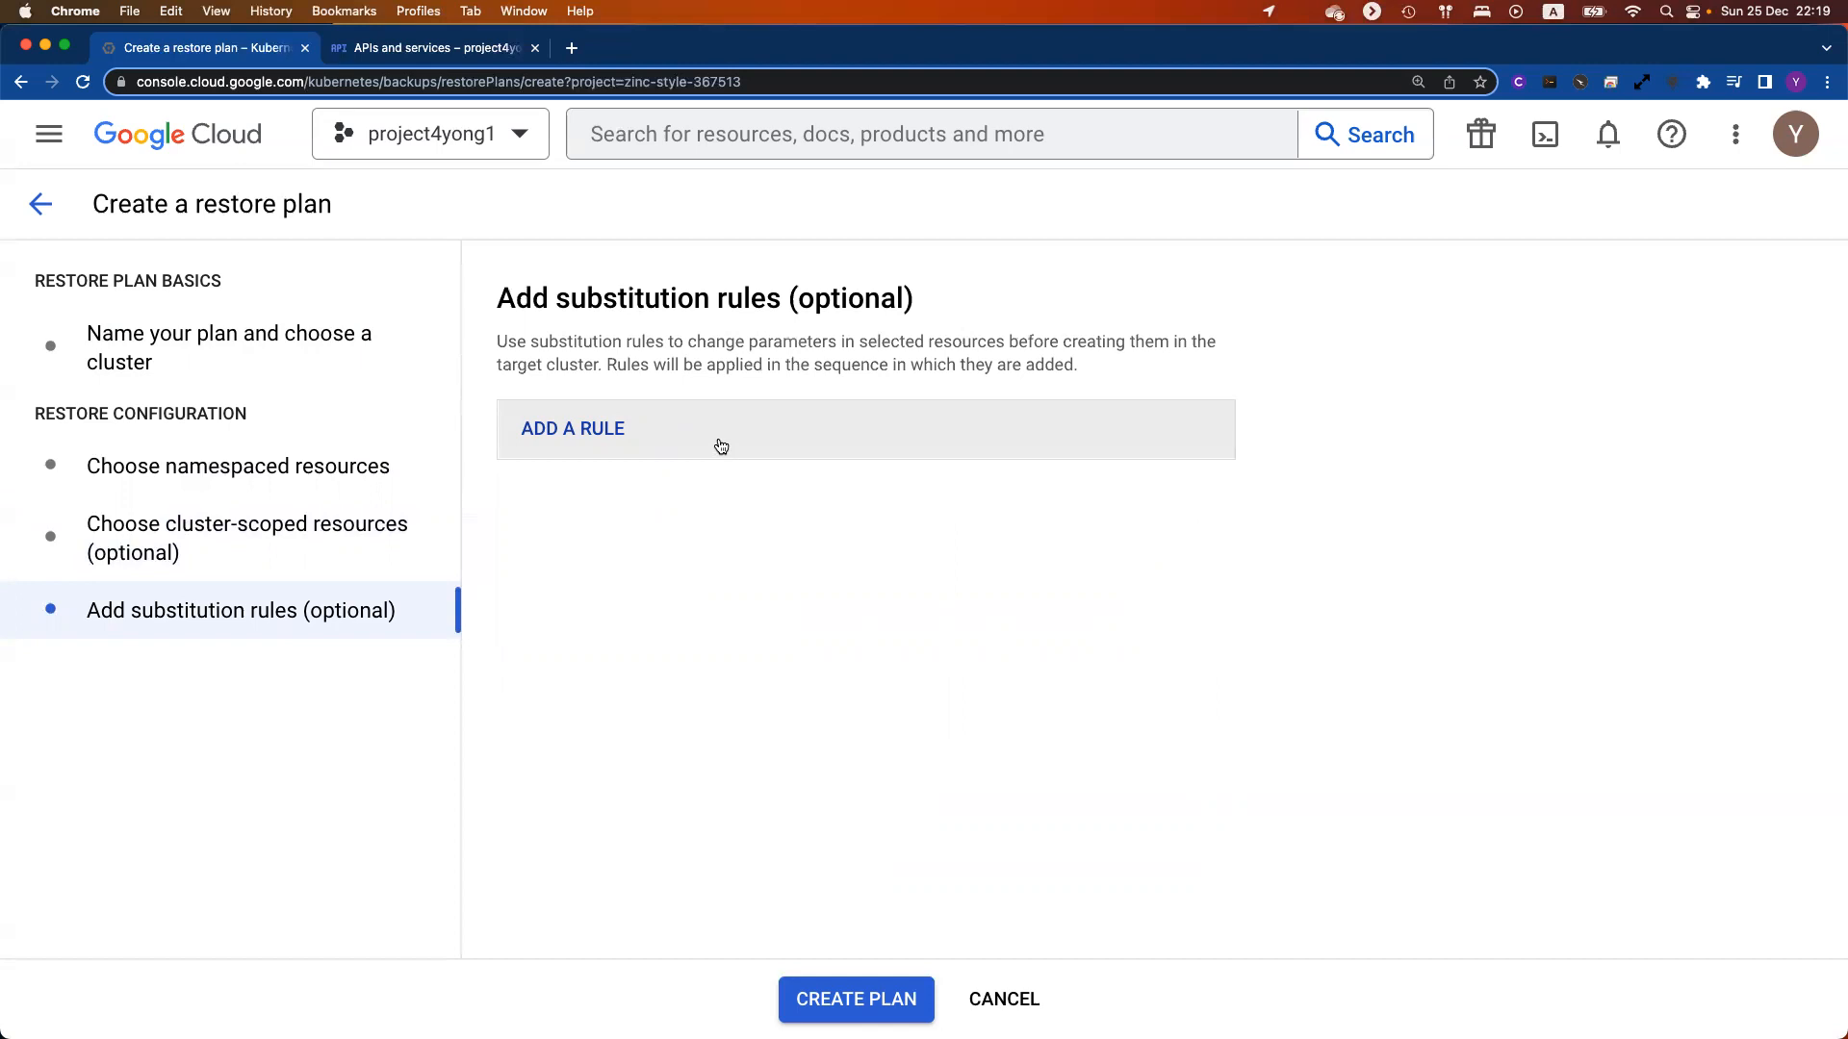
left_click(602, 444)
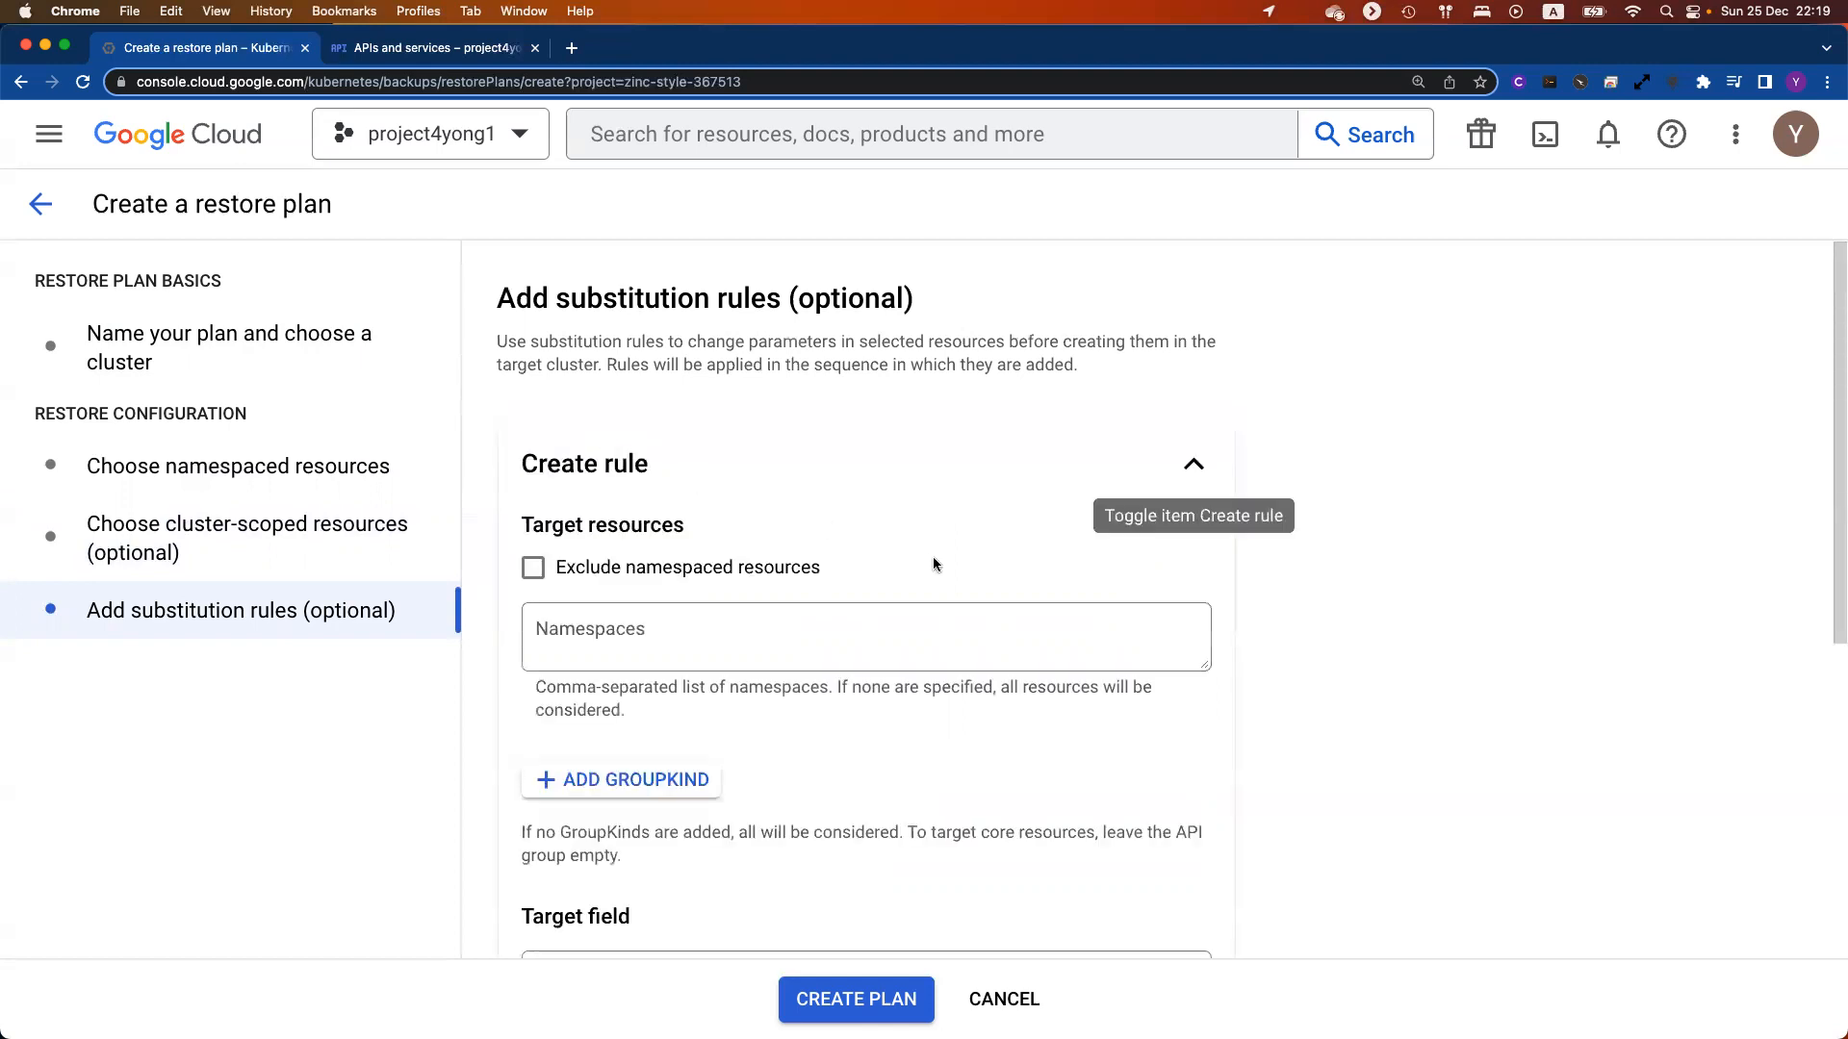
scroll(1319, 618, "down", 3)
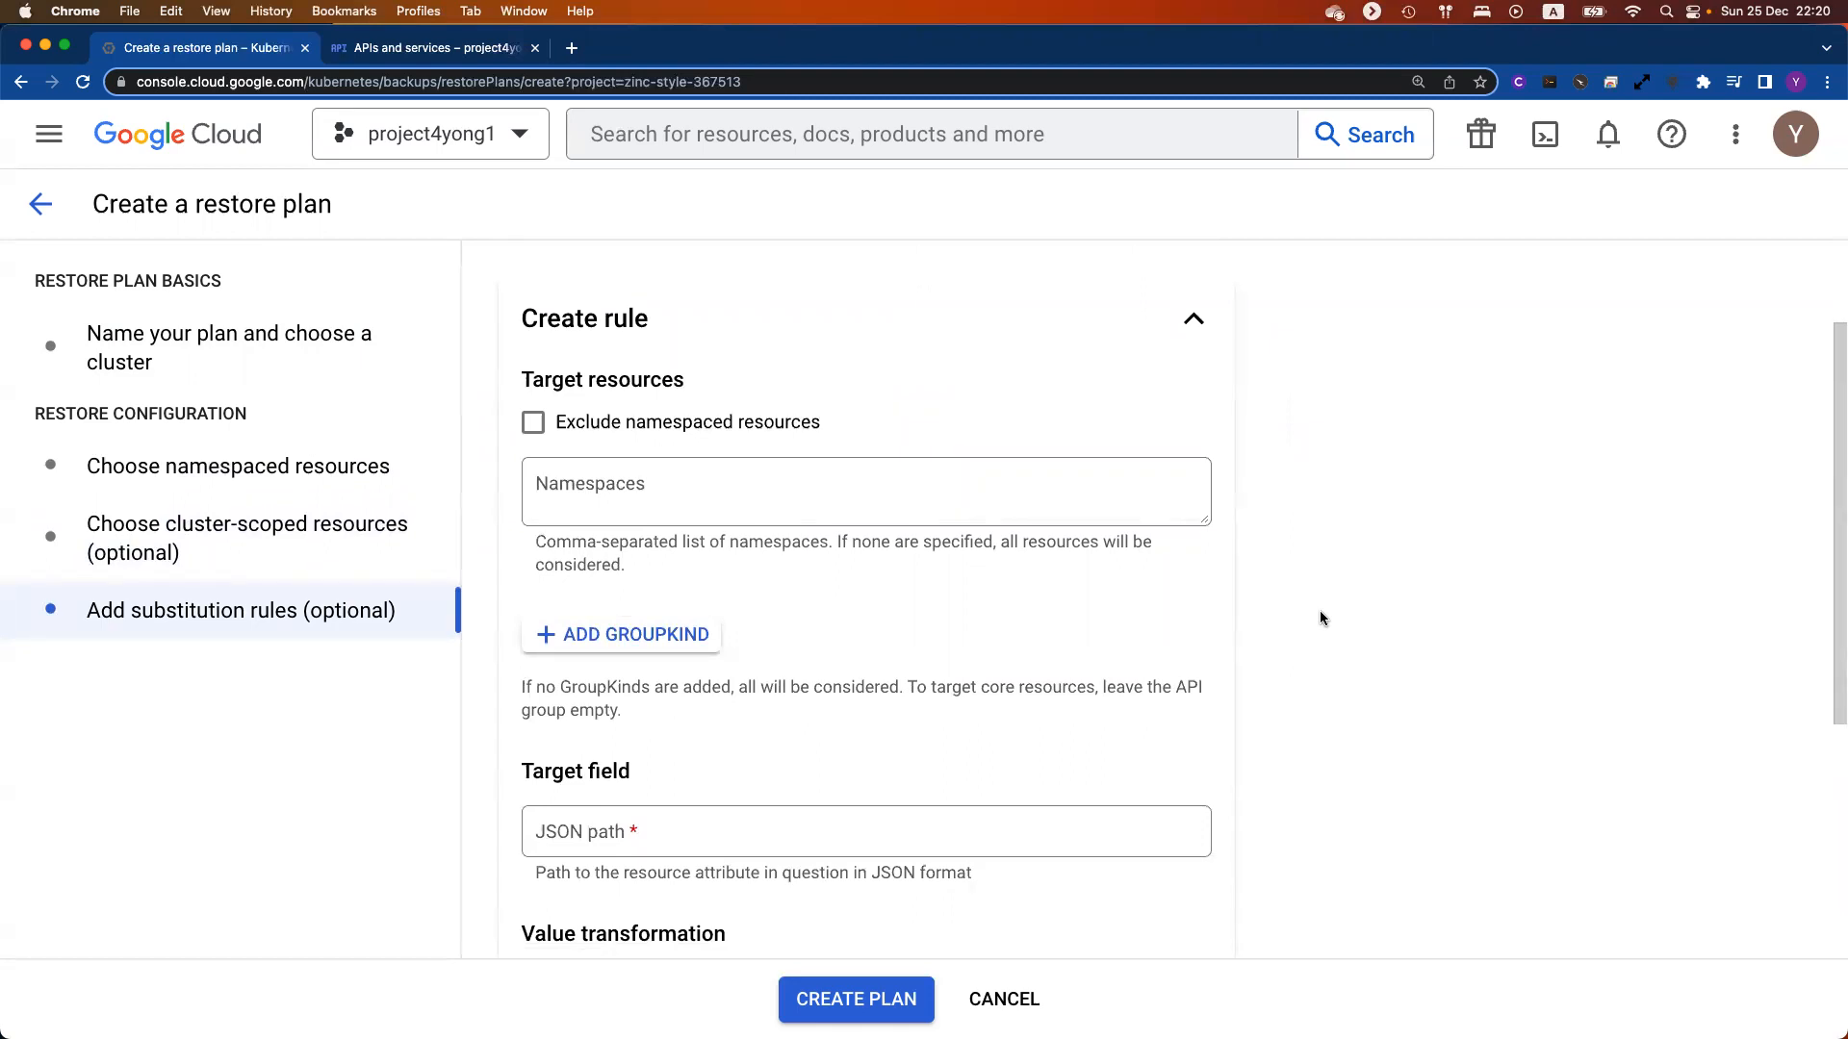
left_click(716, 503)
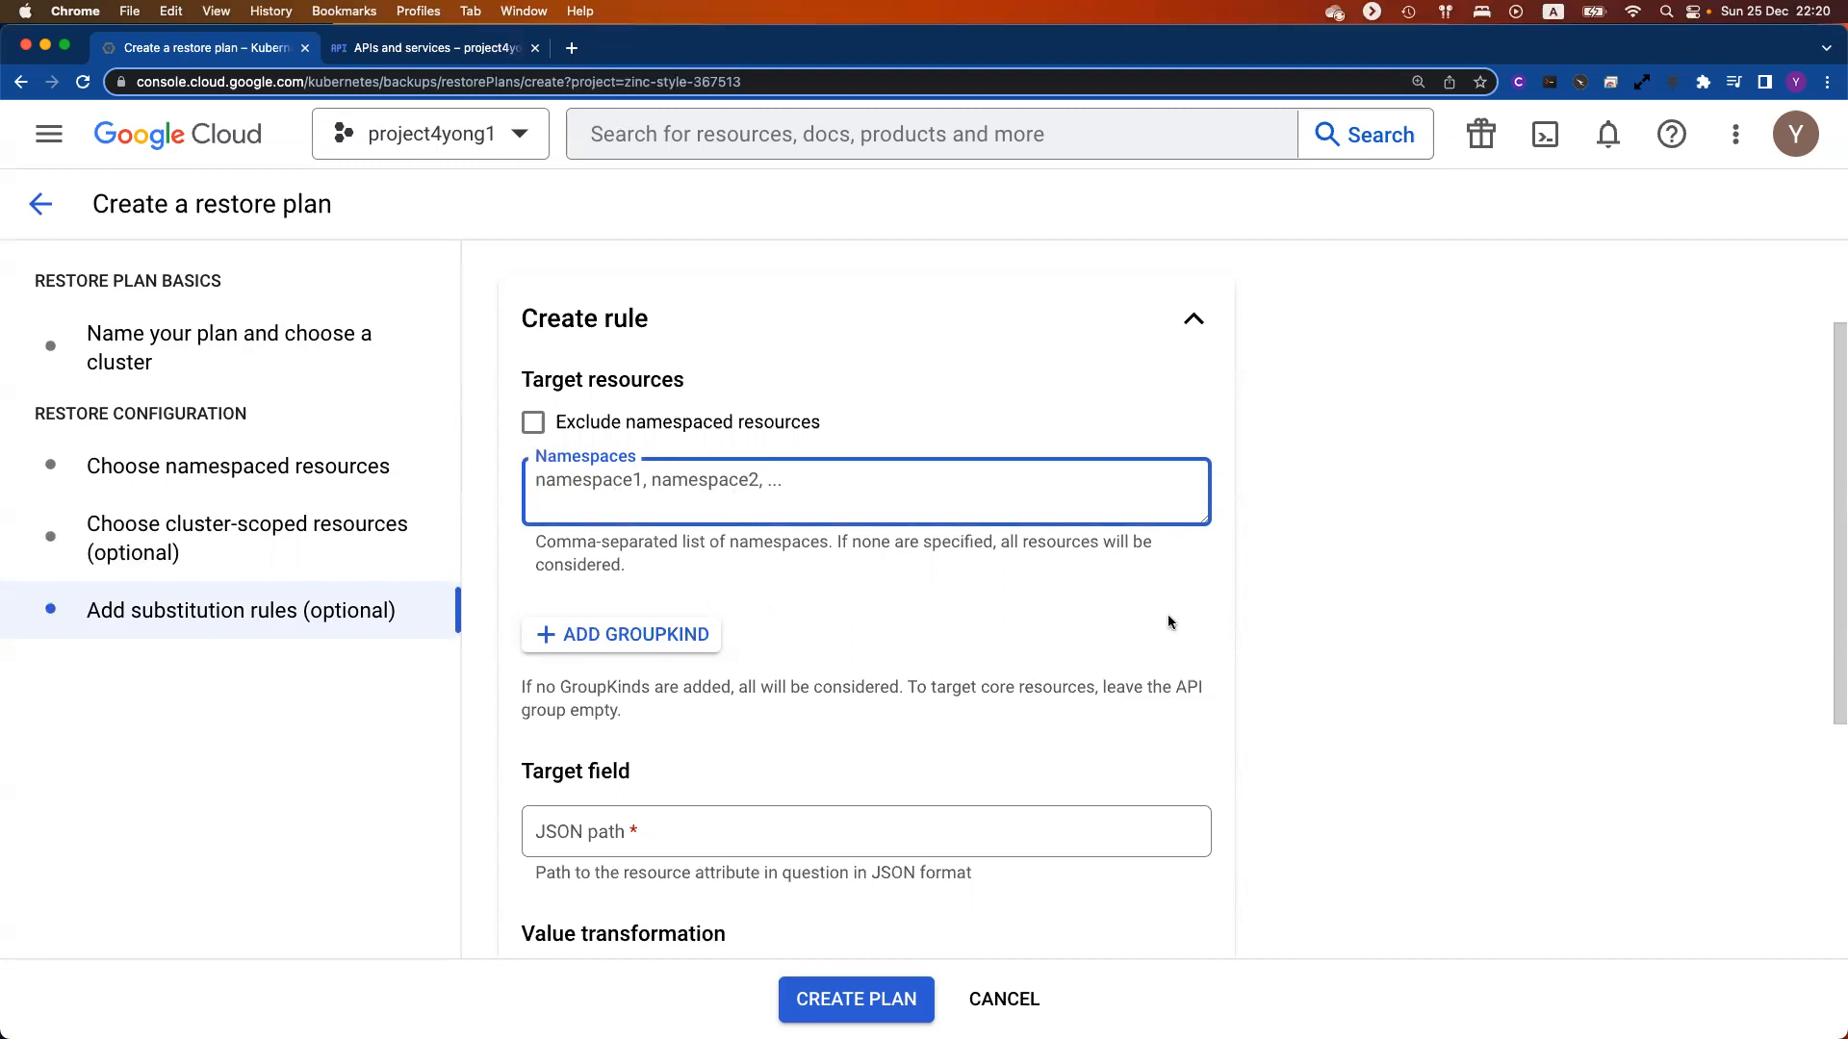
scroll(1162, 618, "down", 3)
left_click(662, 634)
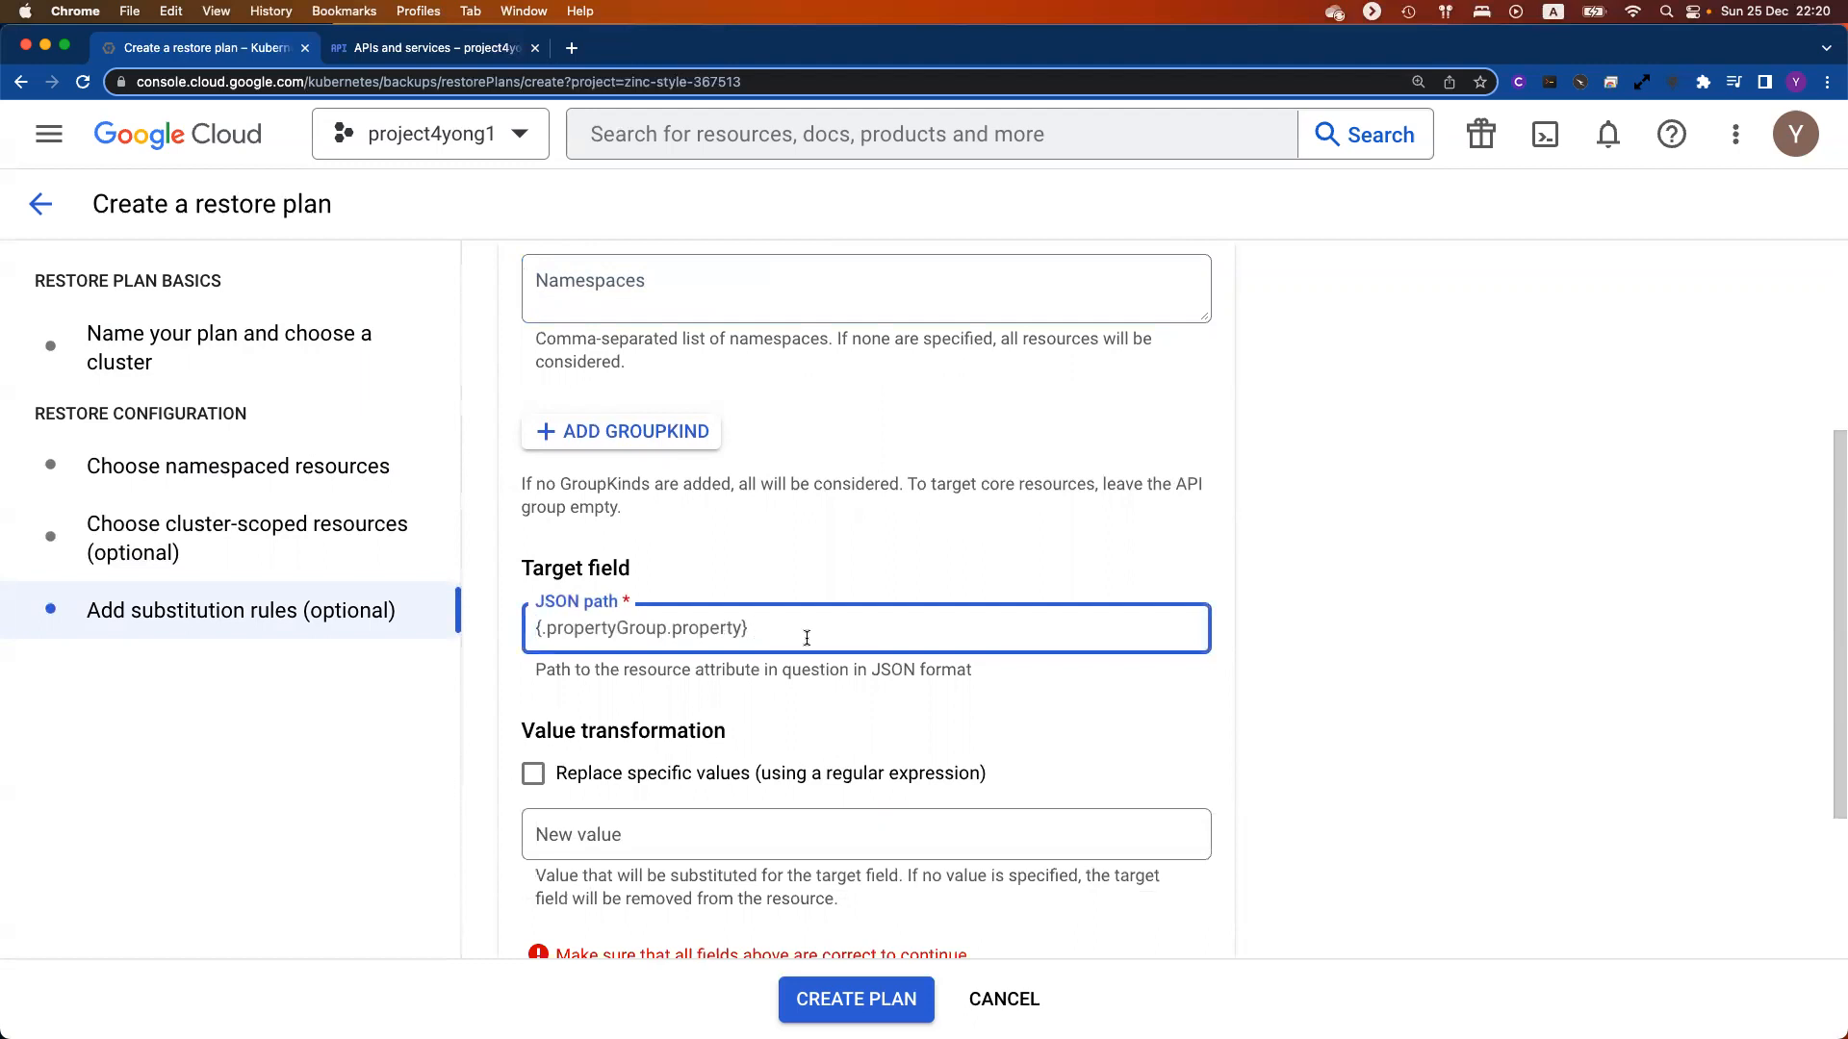
scroll(1105, 639, "down", 3)
left_click(536, 523)
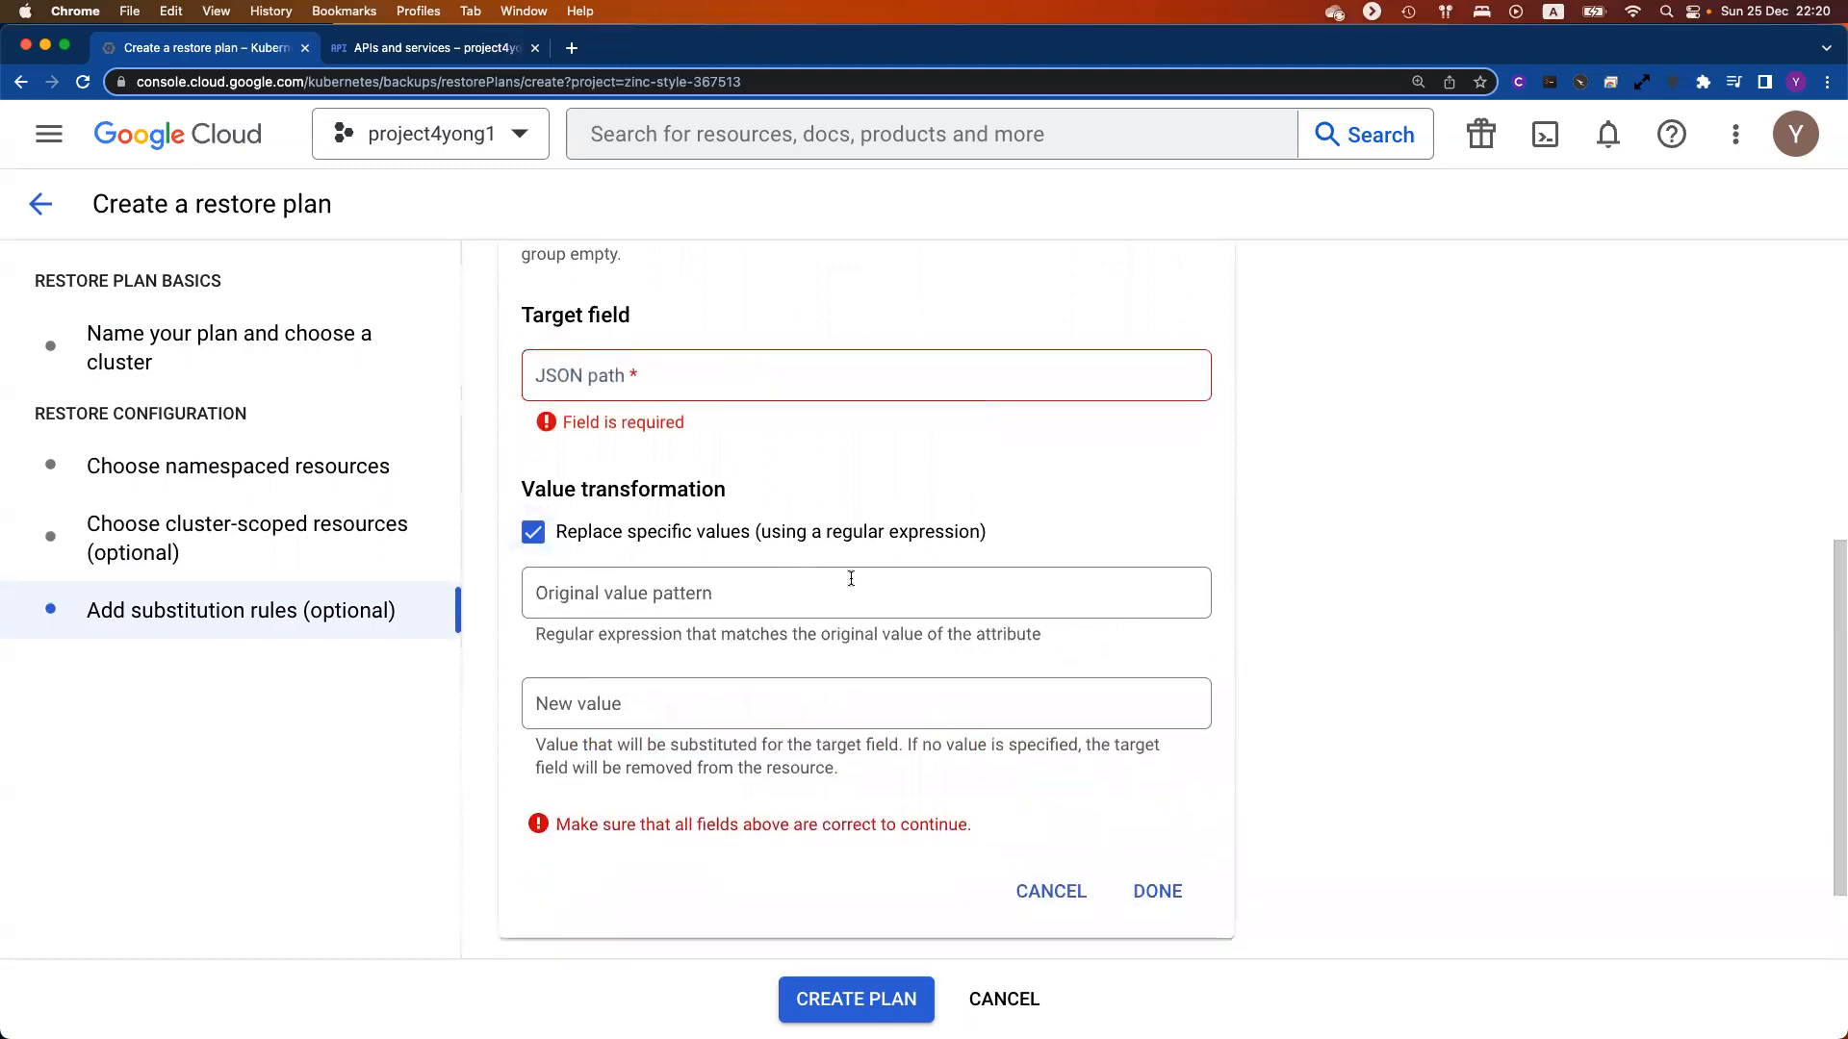
Step: Enter yong-postgresql as the rule's original value pattern and yong-postgresql-clone as its new value, then discard the rule and the restore plan
left_click(773, 603)
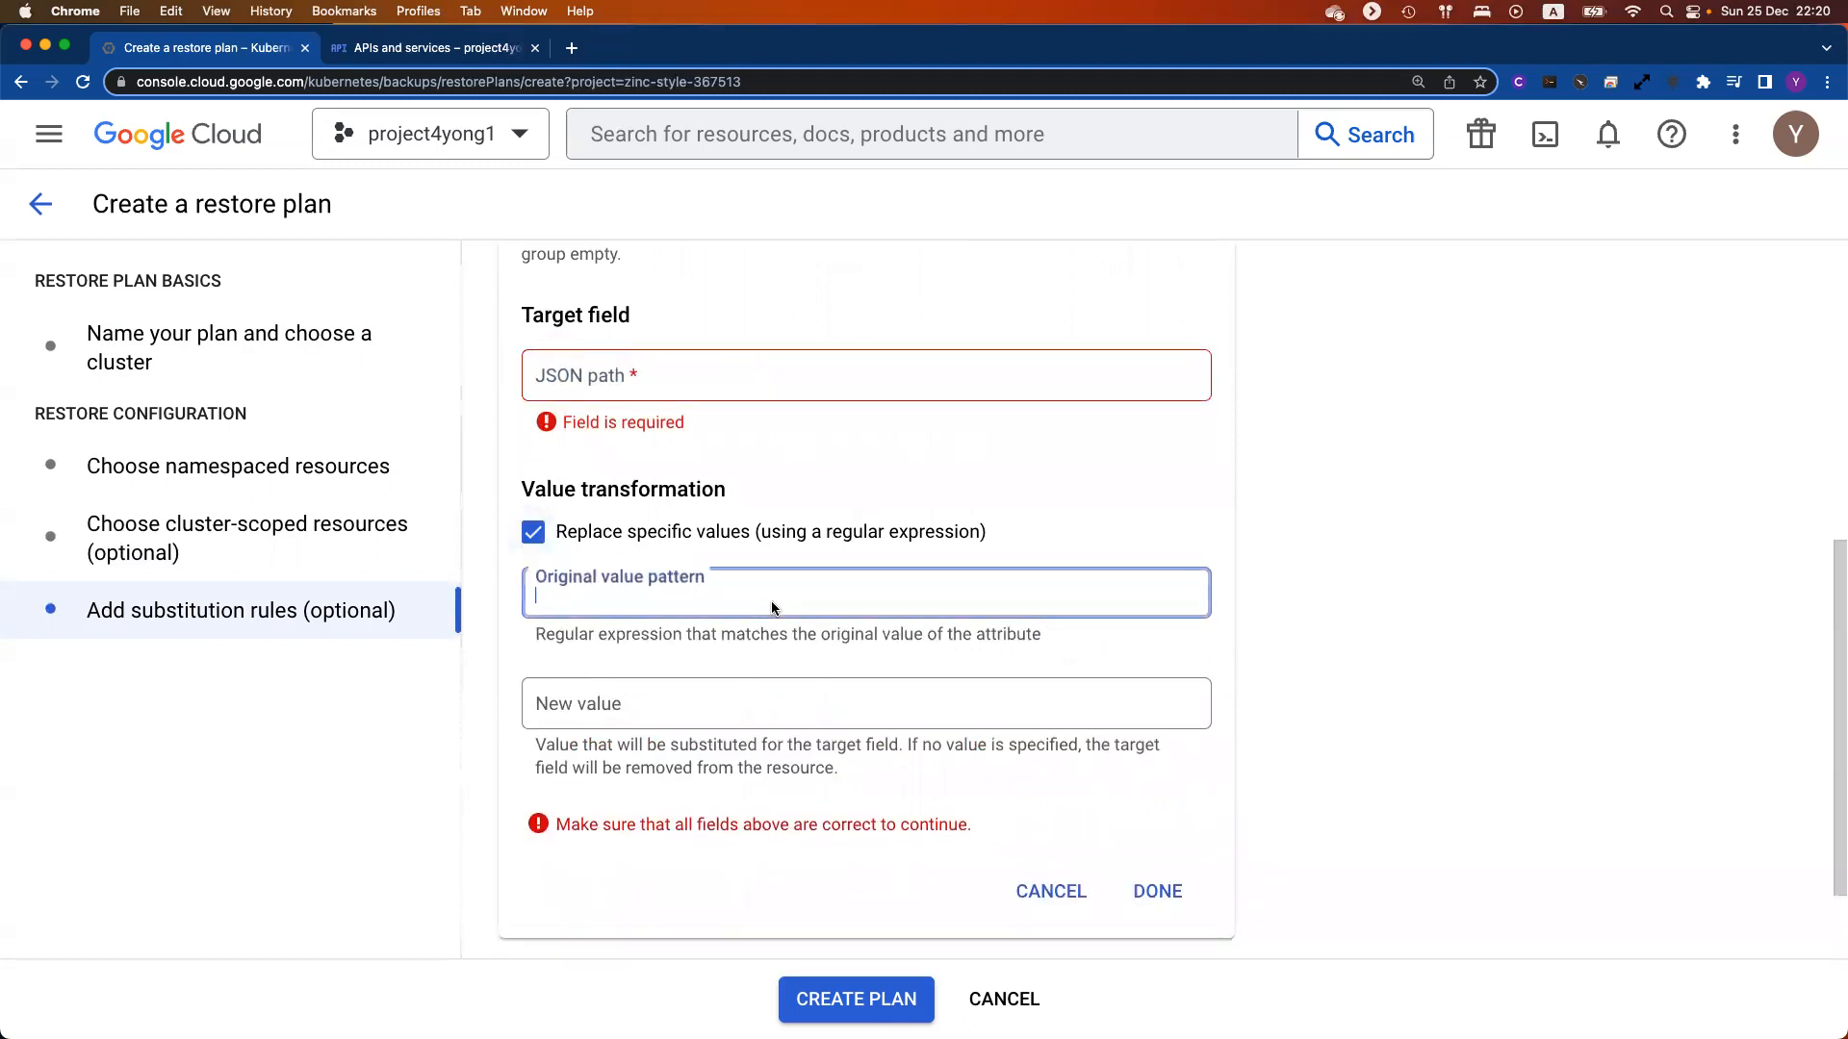
type("yong-postgresql")
left_click(725, 695)
type("yong-postgresql")
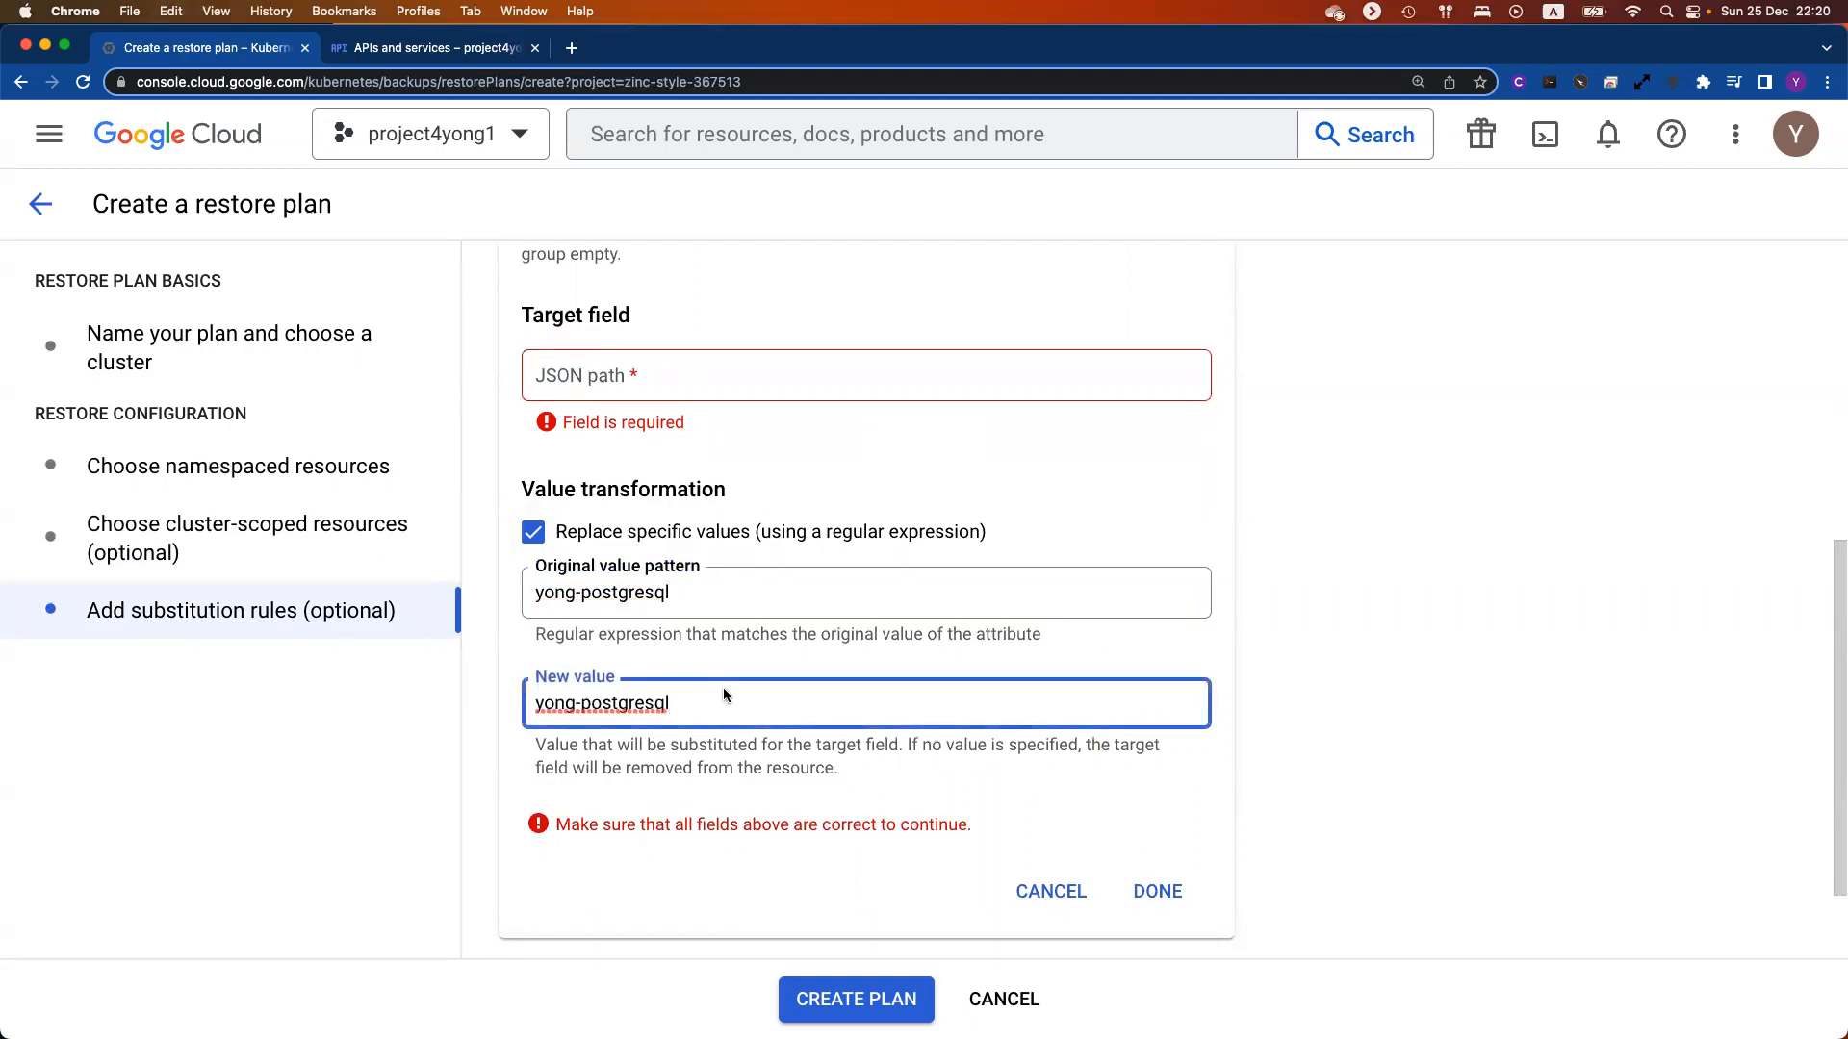
type("-clone")
left_click(1073, 905)
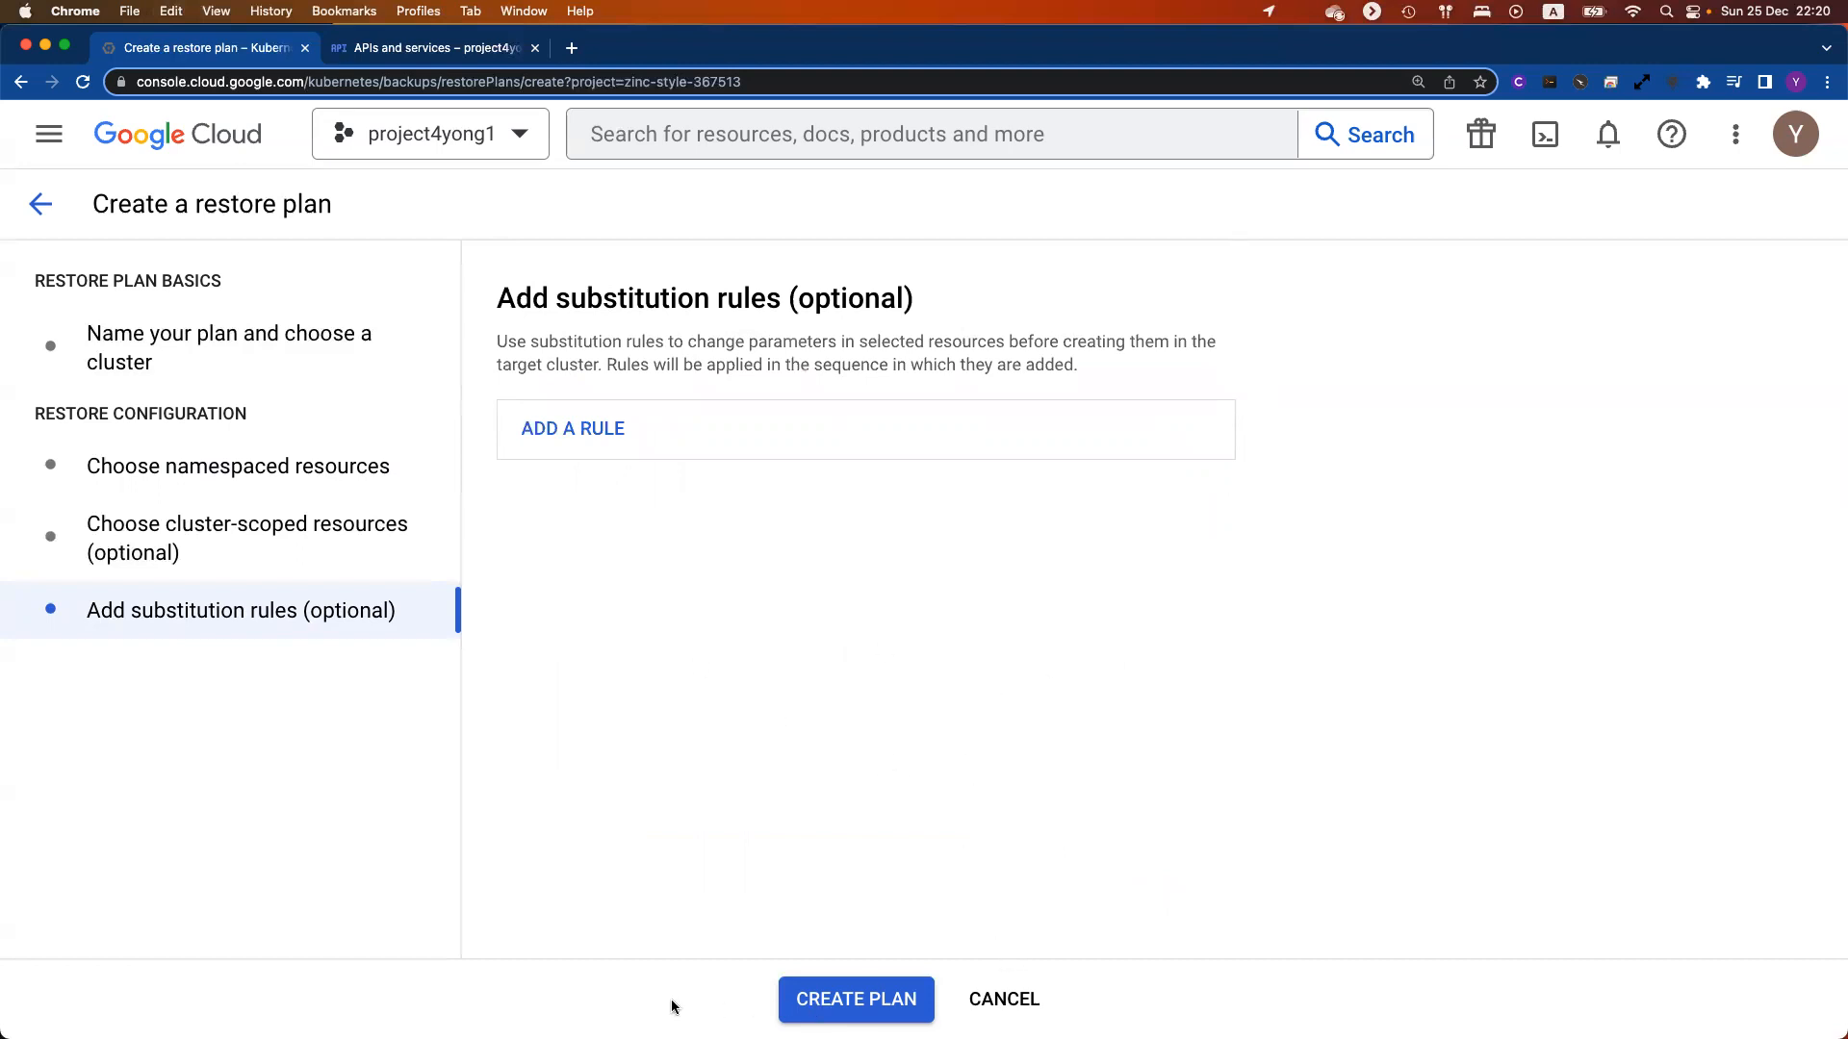
left_click(1031, 1004)
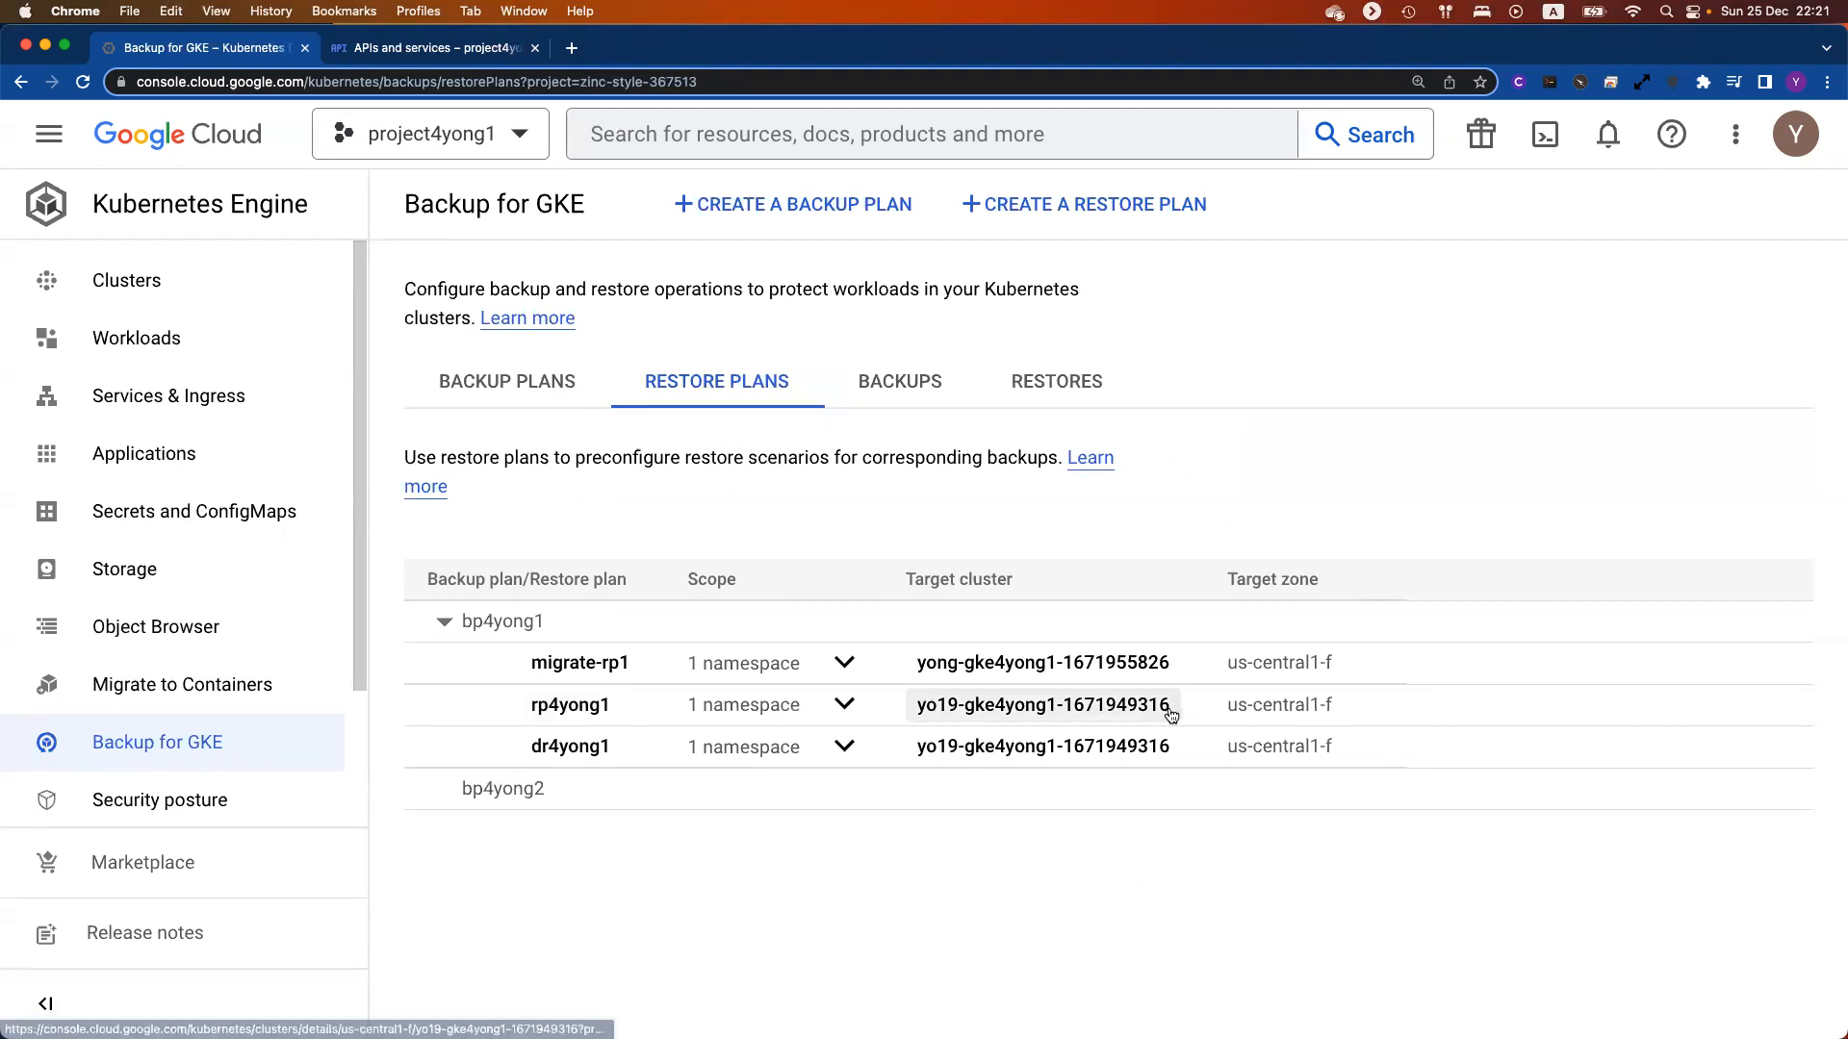
Step: Open the details of restore plan rp4yong1 and compare its source and target clusters
left_click_drag(974, 710, 953, 714)
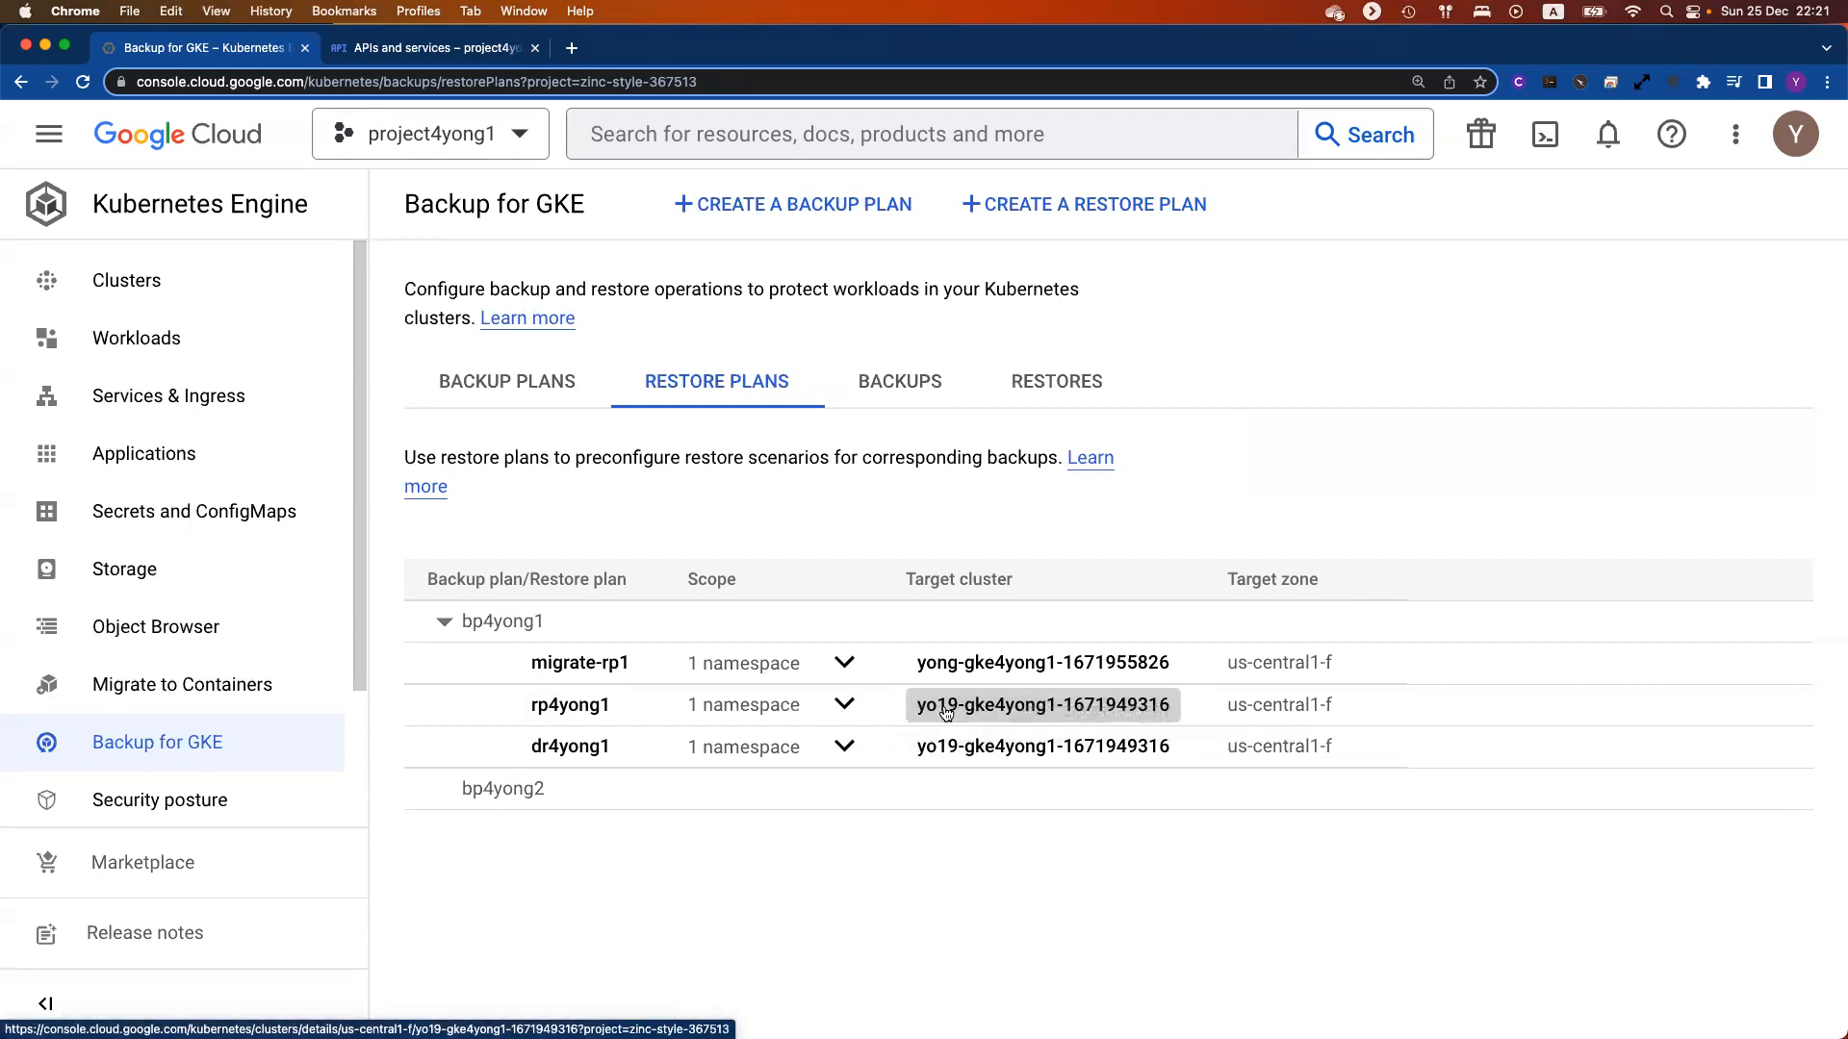
left_click(561, 710)
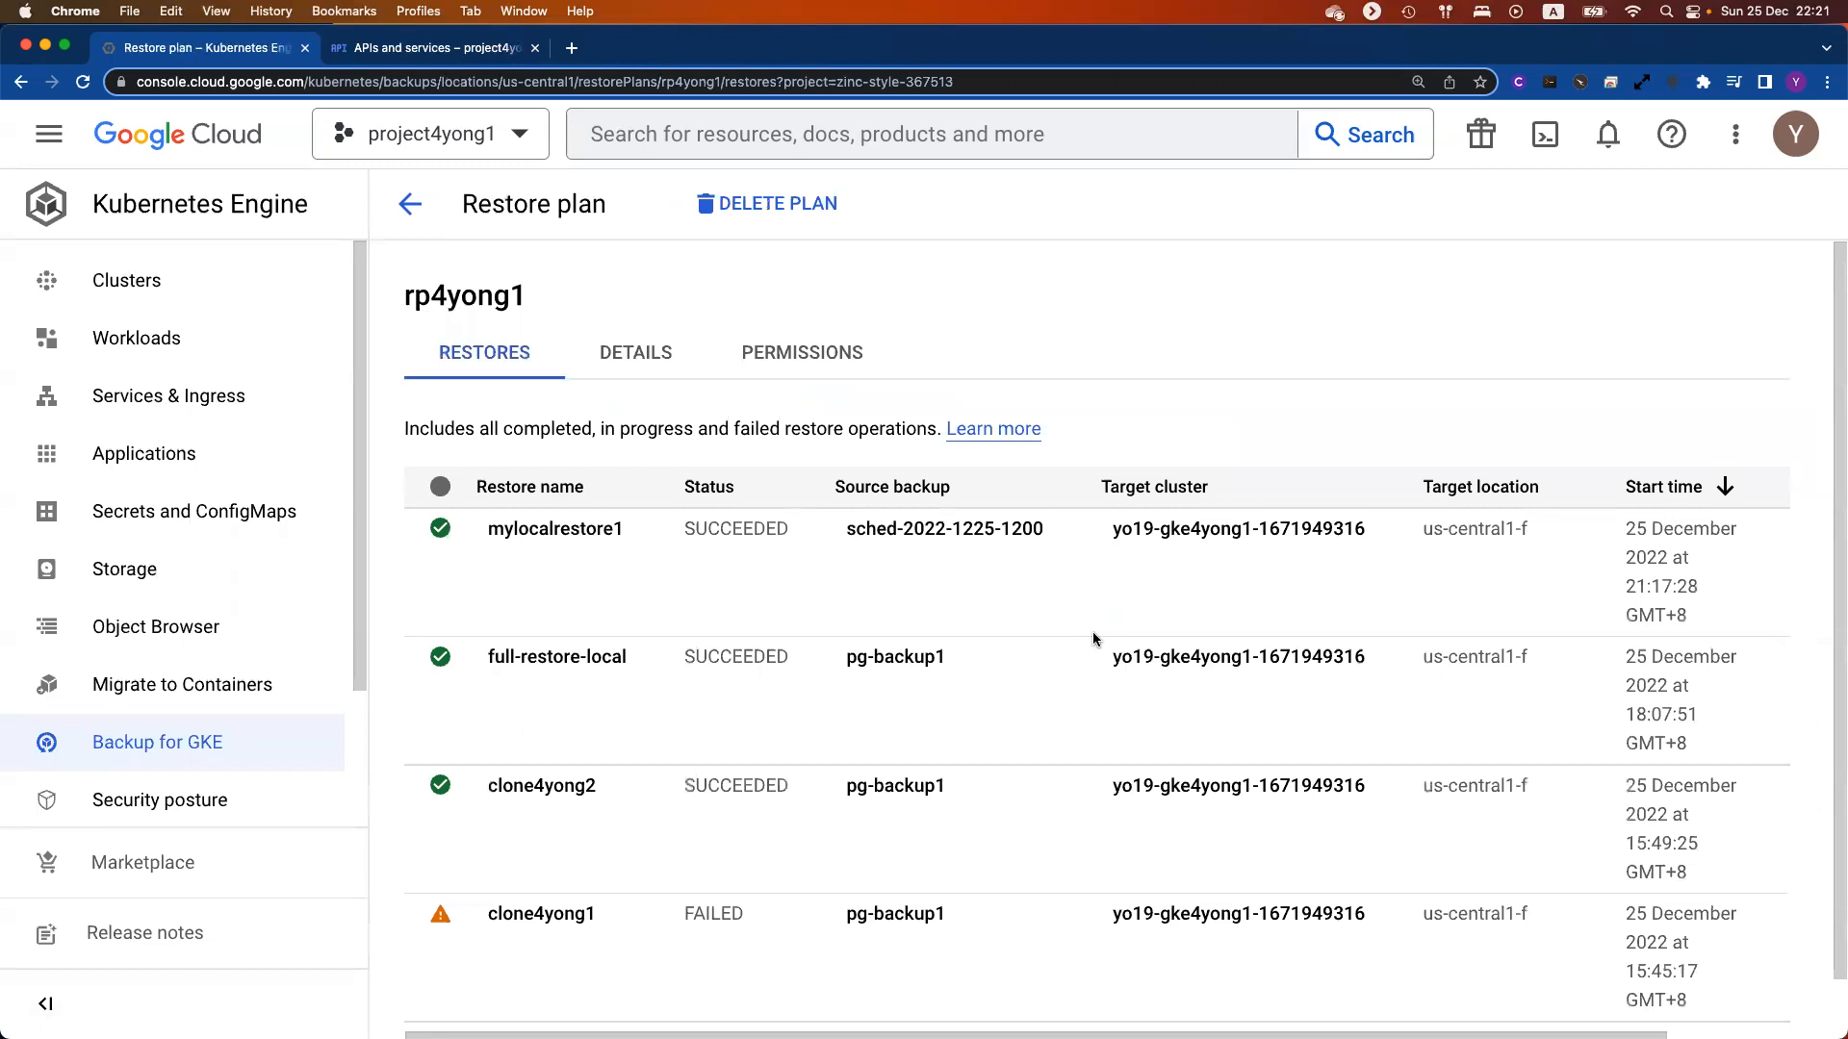
left_click(657, 373)
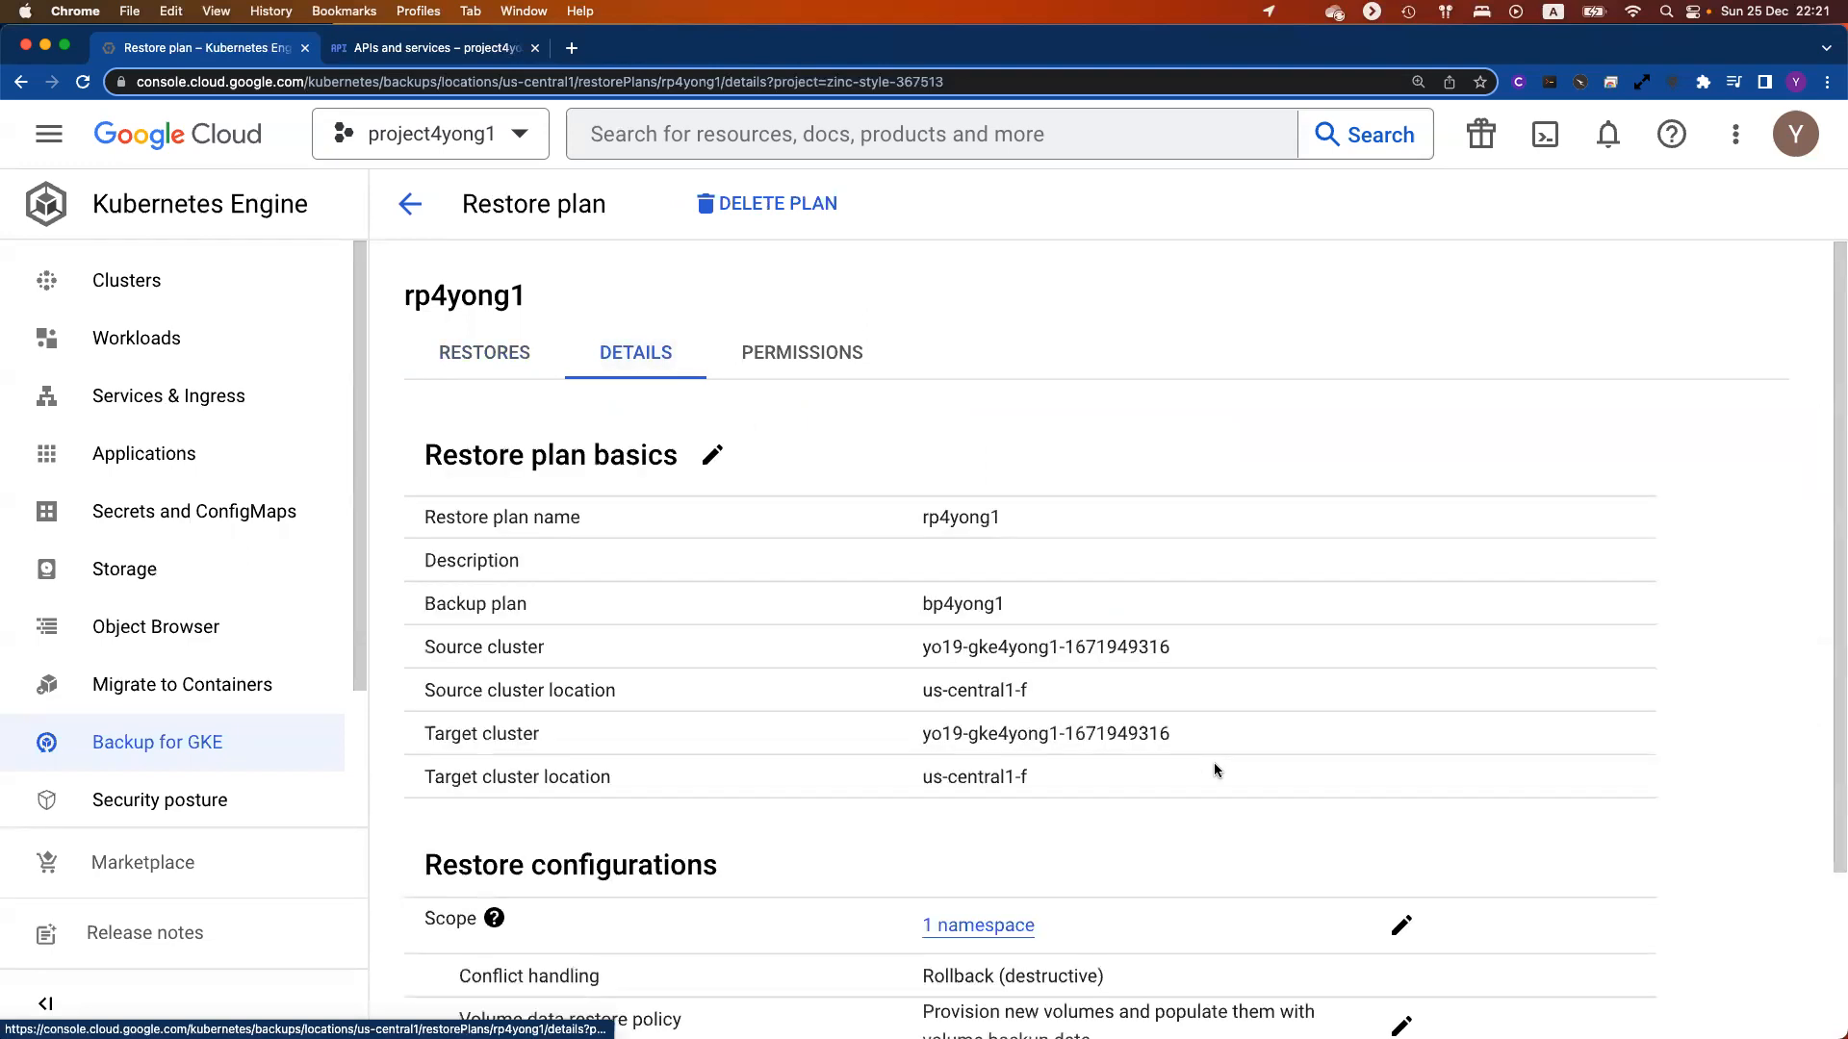
left_click_drag(920, 646, 1182, 647)
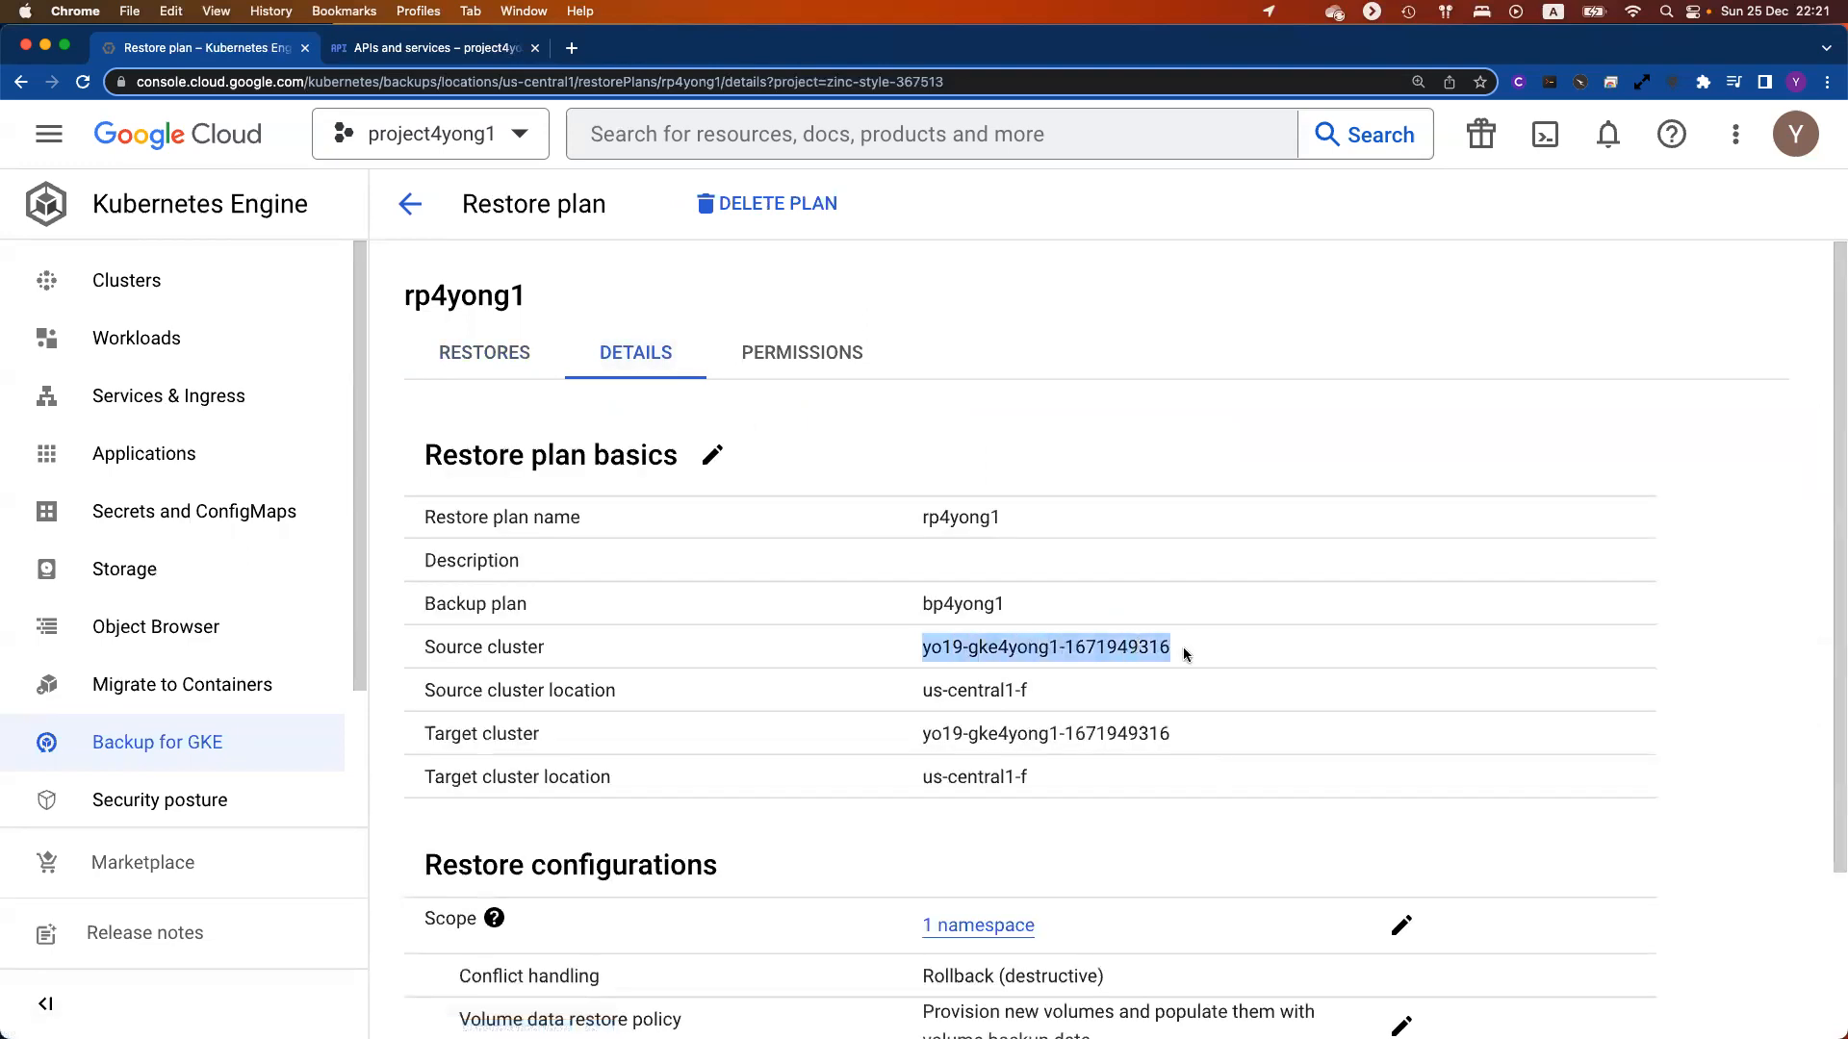
left_click_drag(1176, 728, 900, 741)
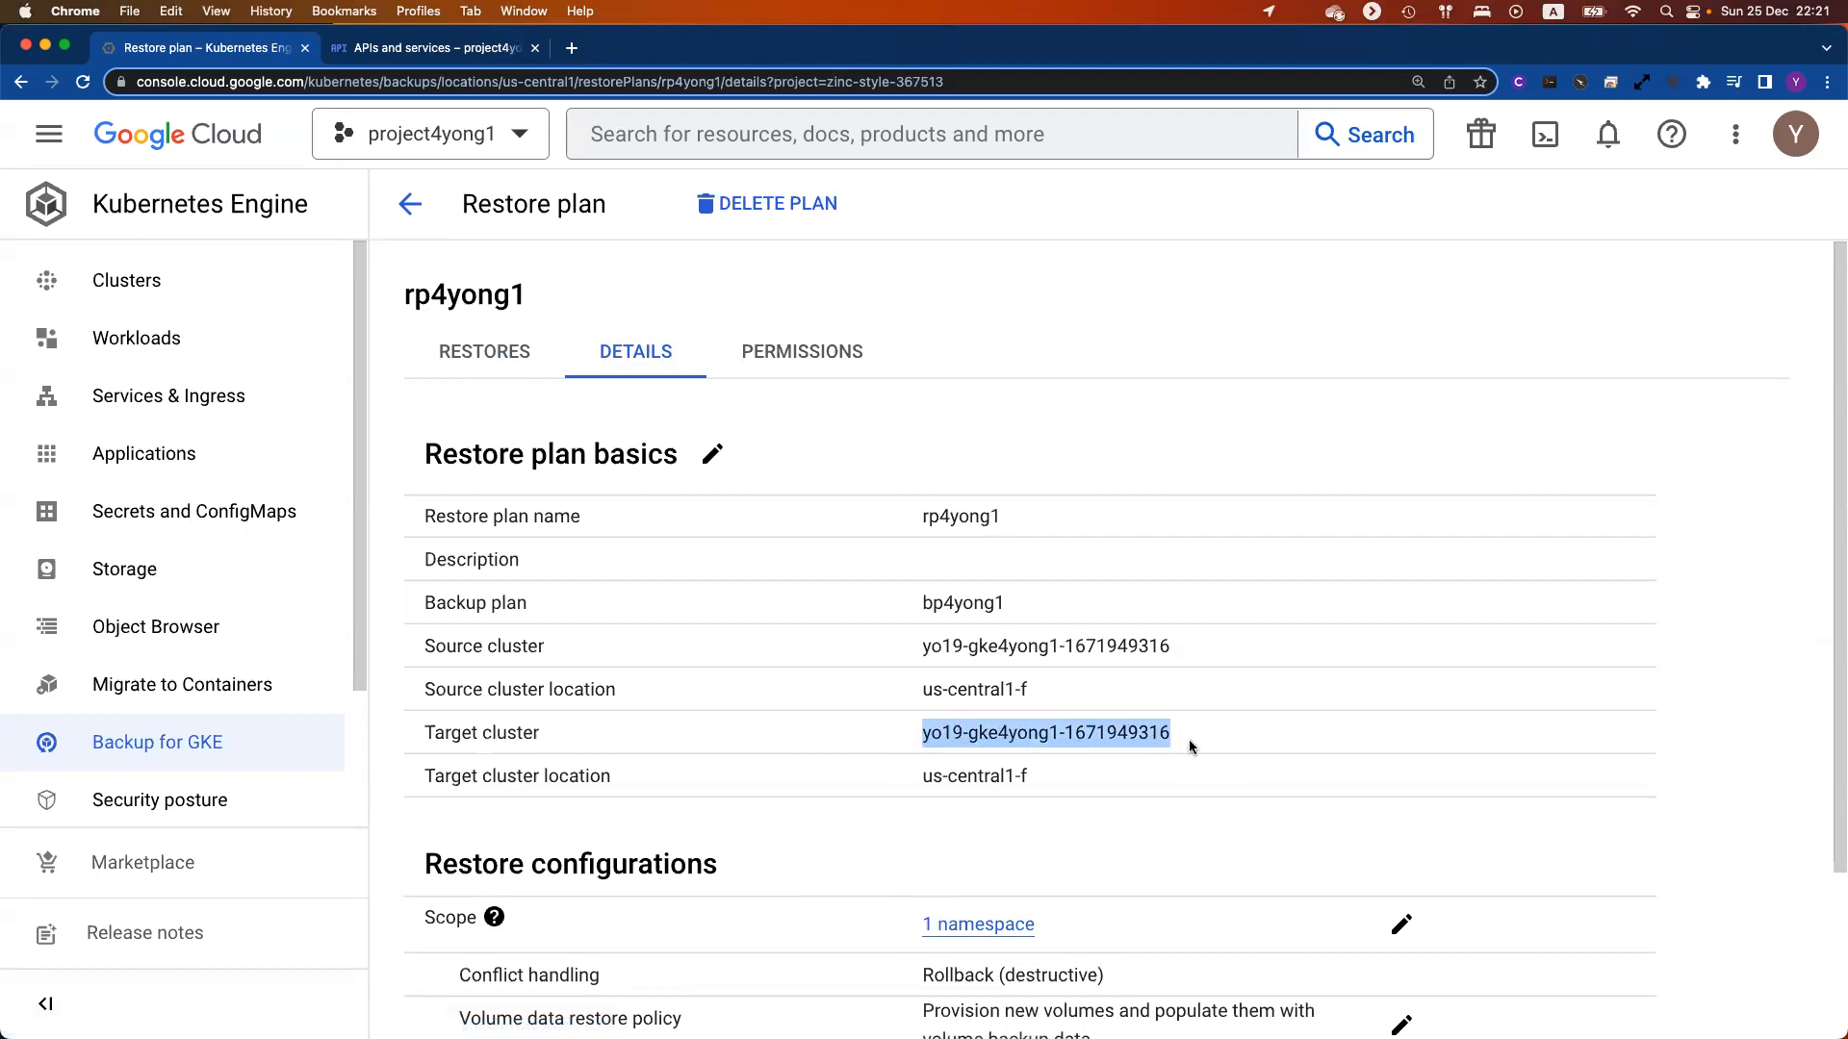
Step: Check the conflict handling and substitution rules in rp4yong1's restore configurations
scroll(1187, 739, "down", 2)
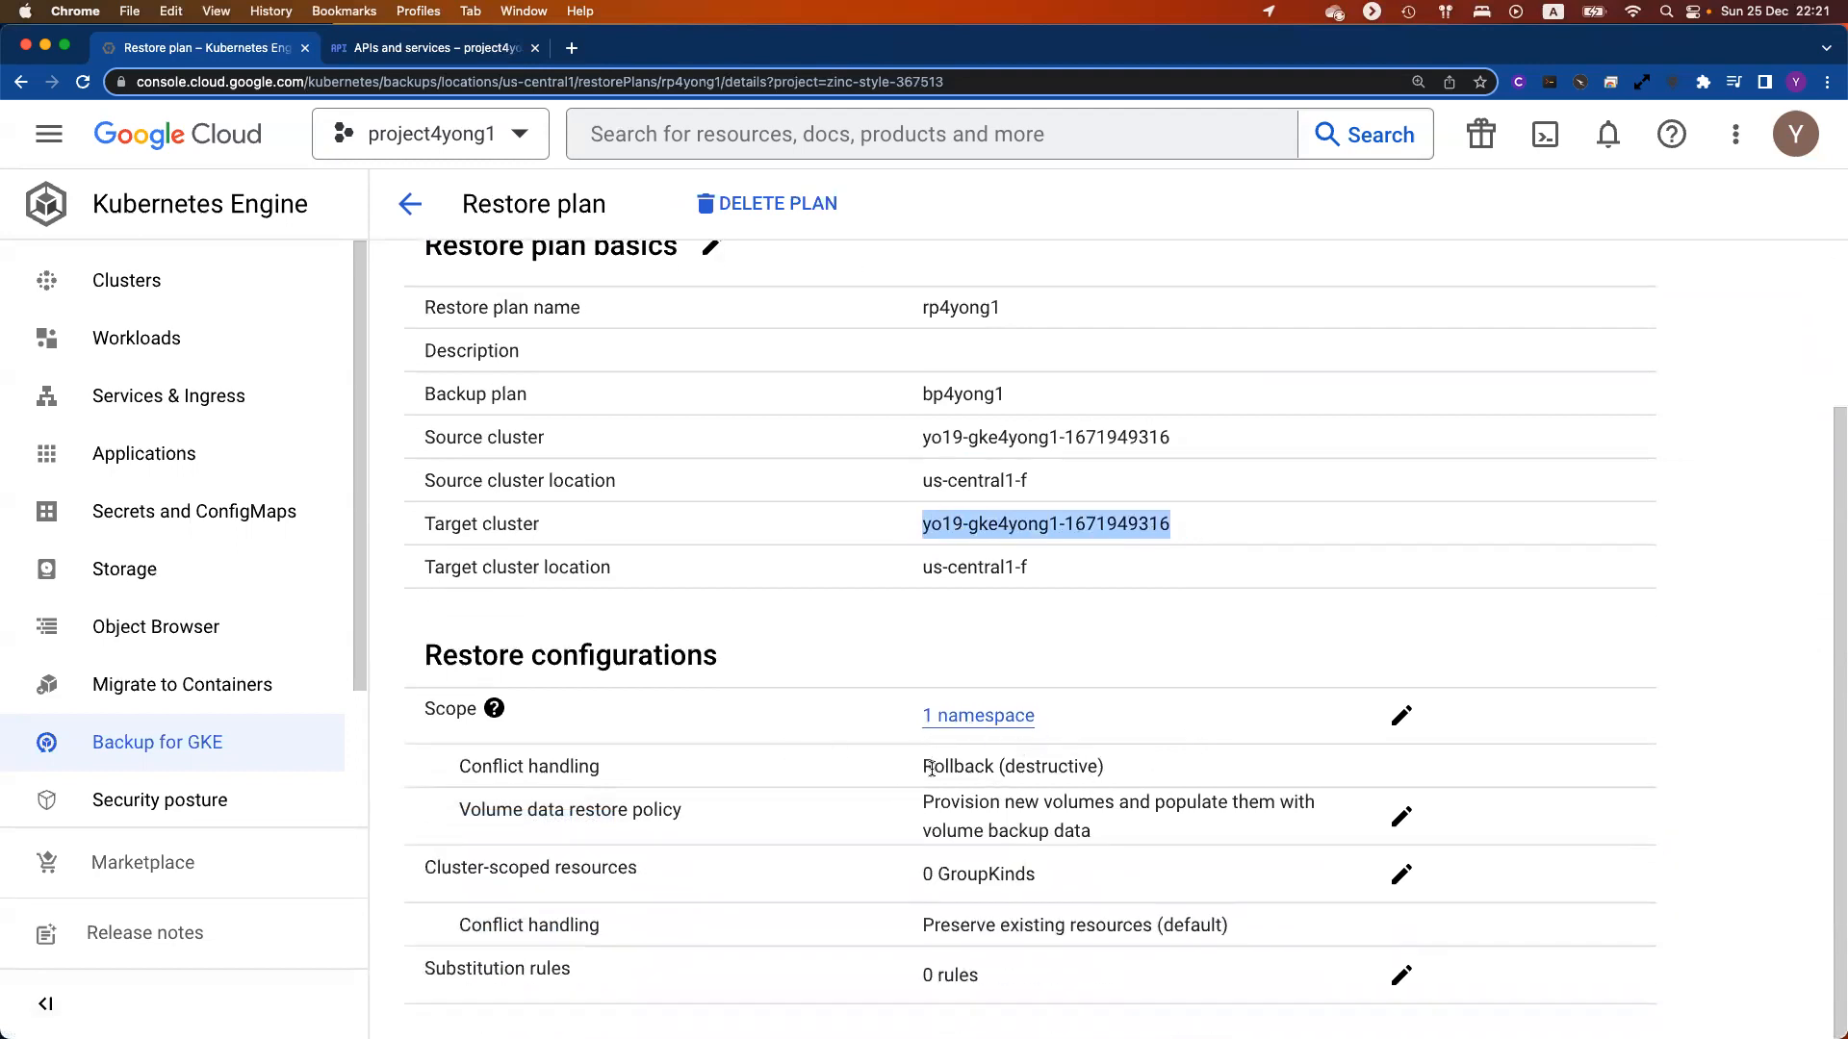
left_click_drag(922, 767, 1115, 770)
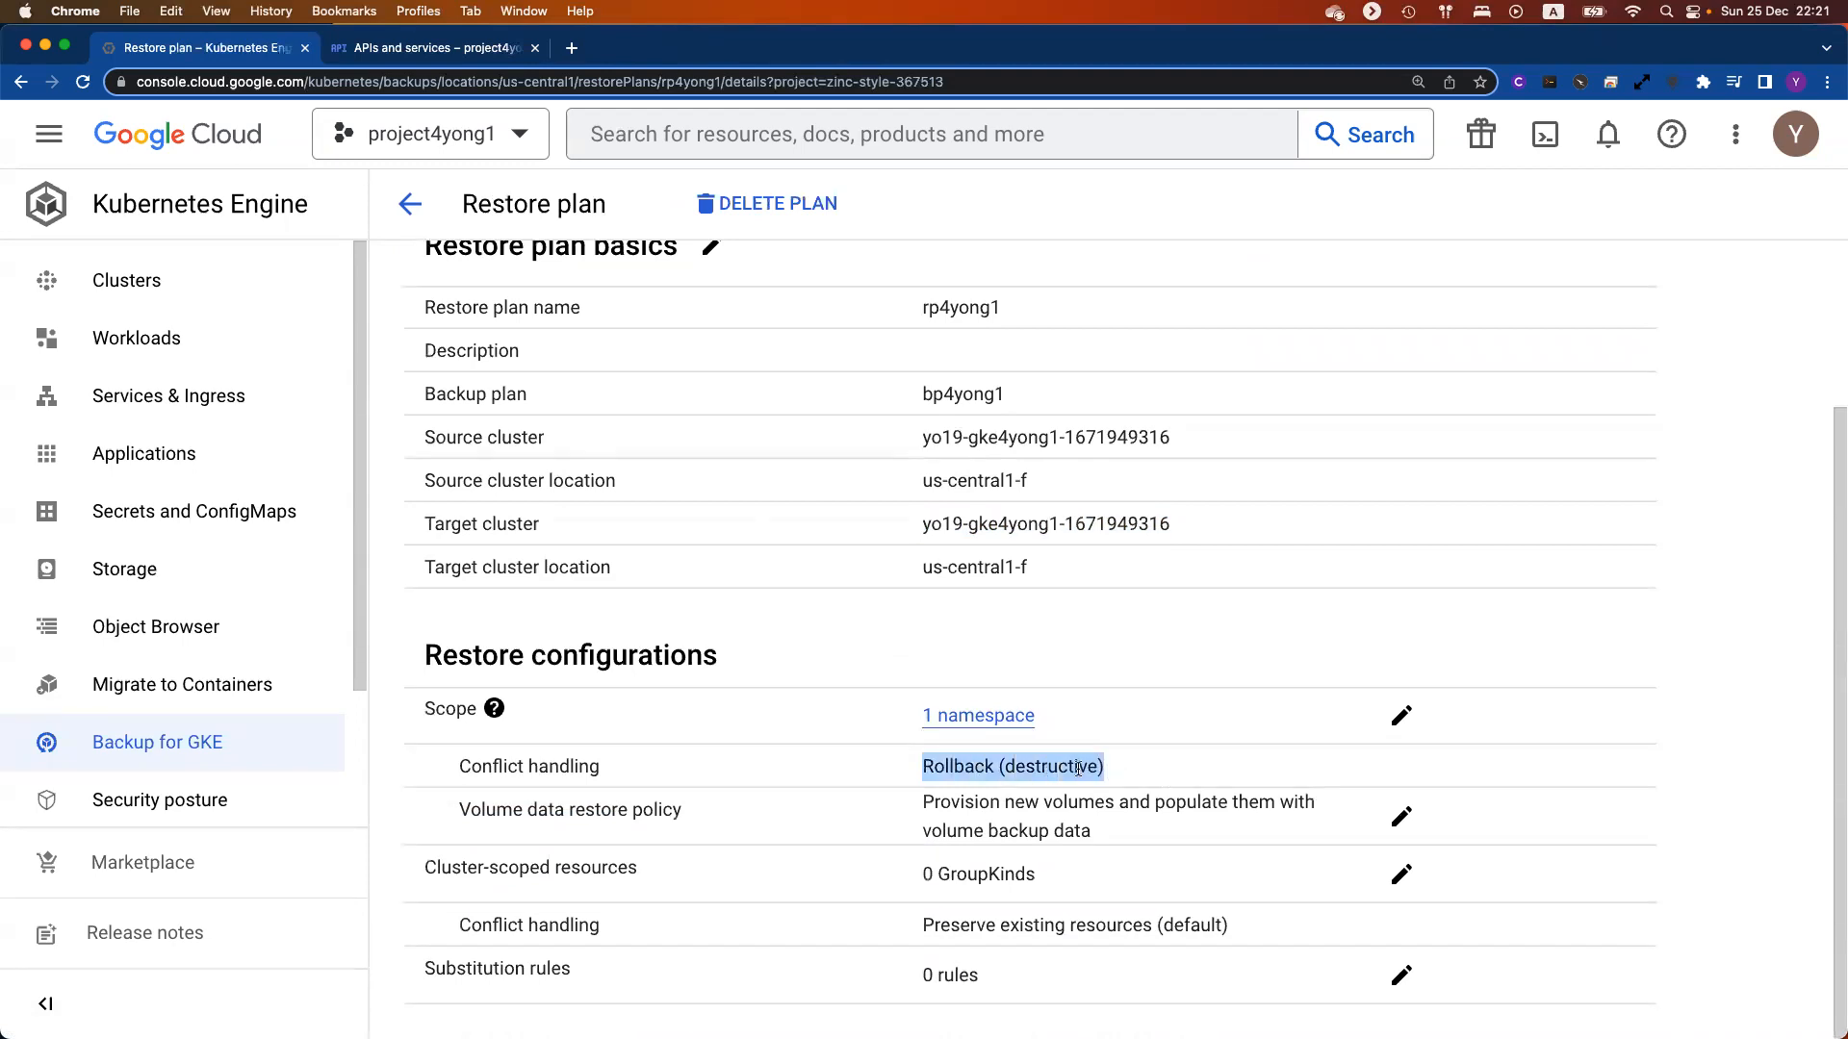
double_click(1078, 768)
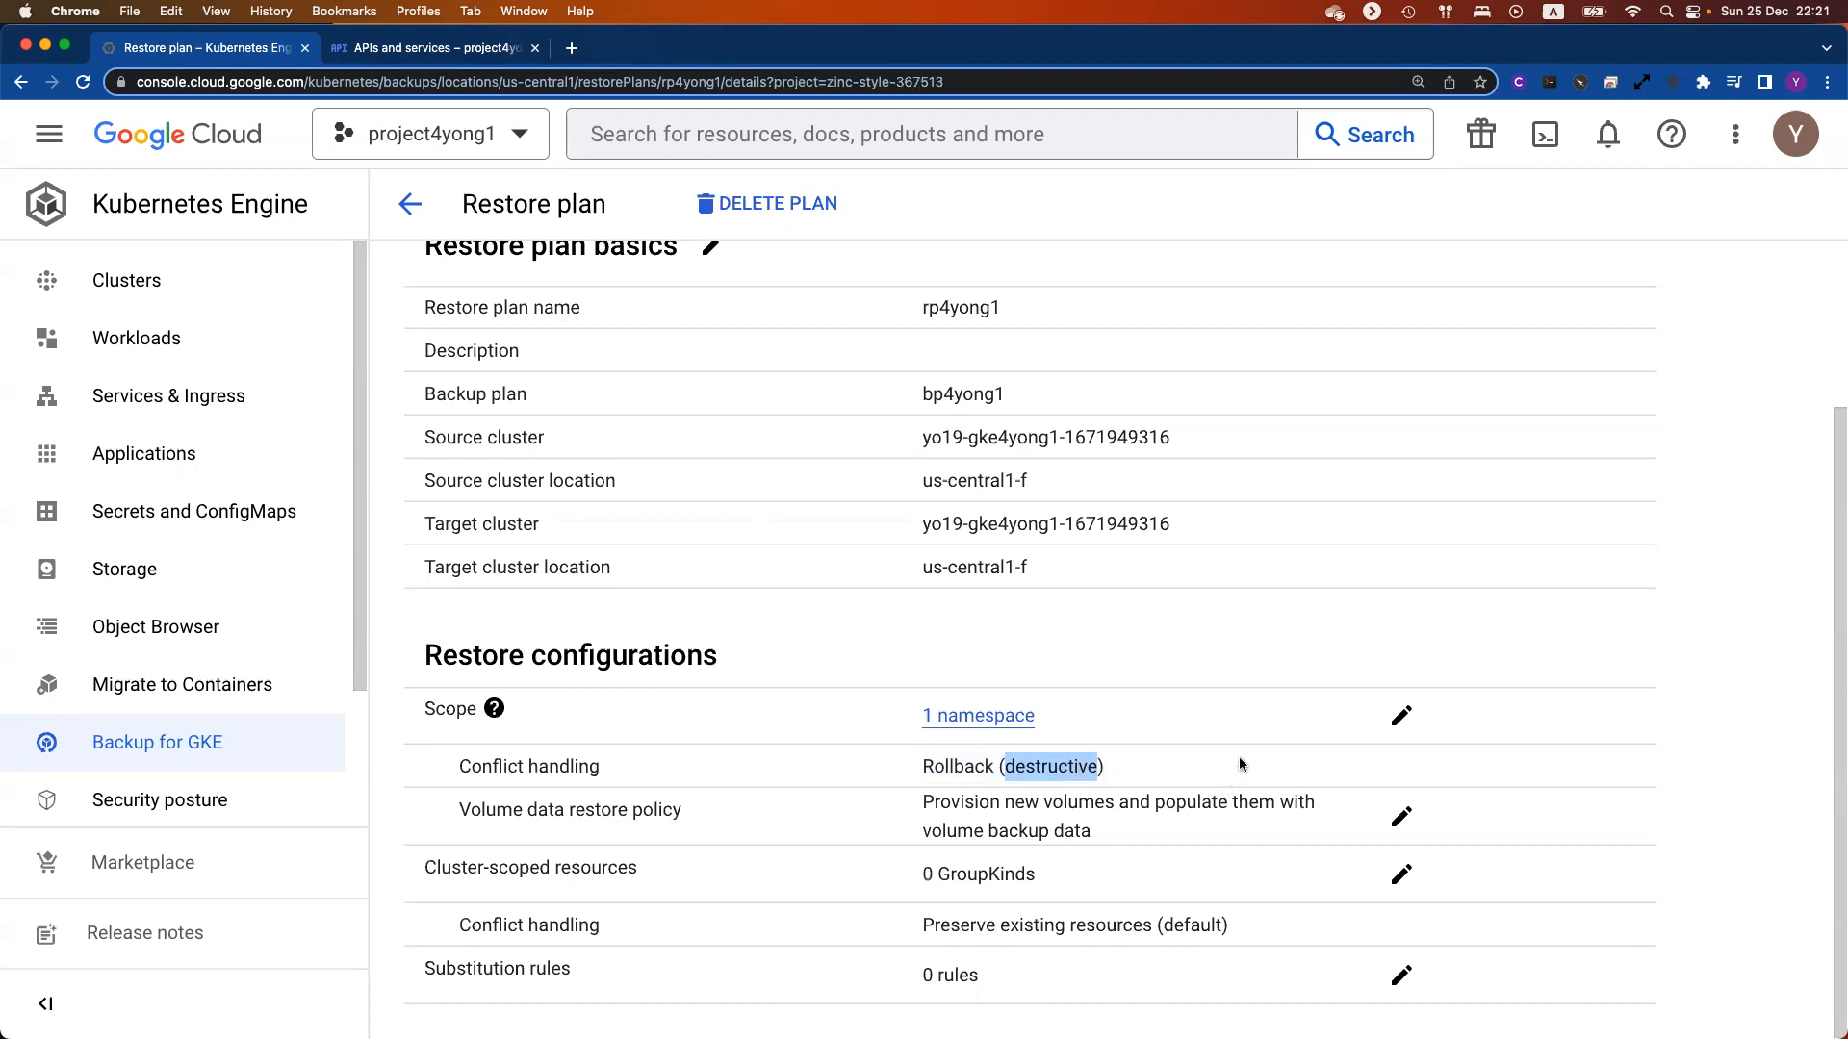
left_click_drag(929, 977, 1002, 981)
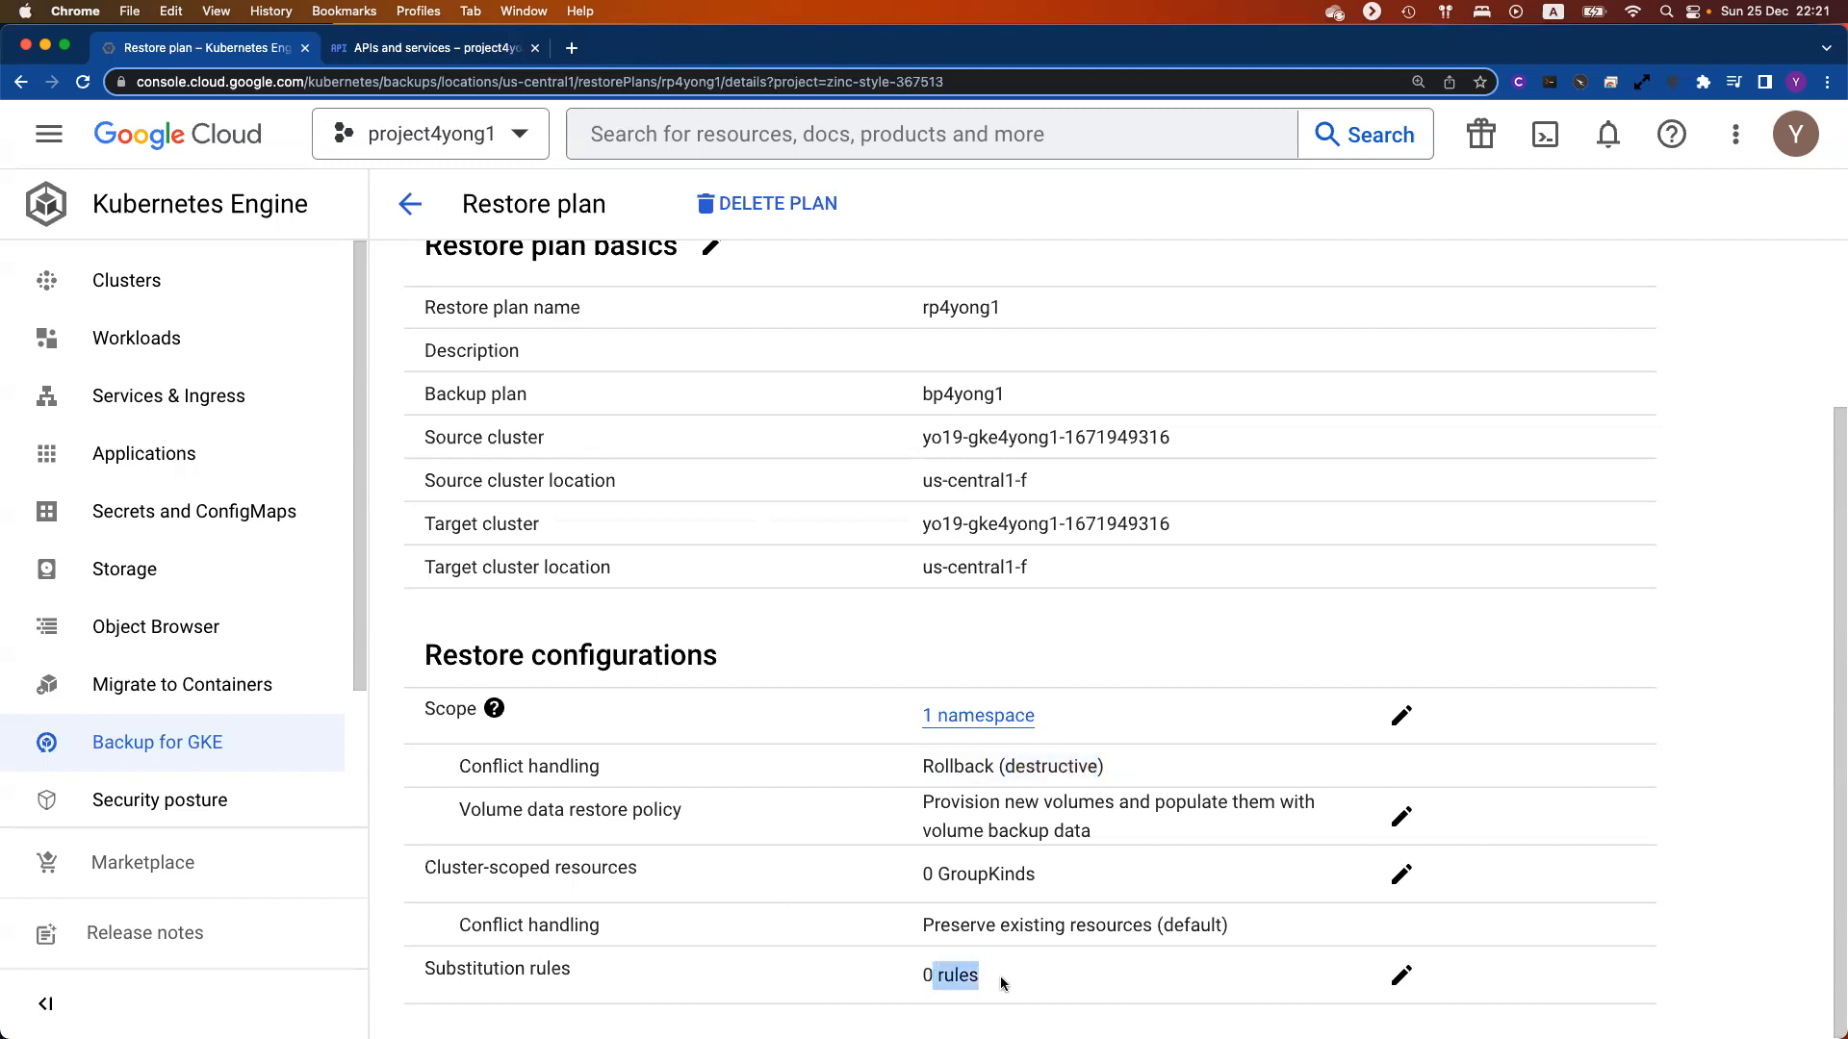
left_click(1020, 980)
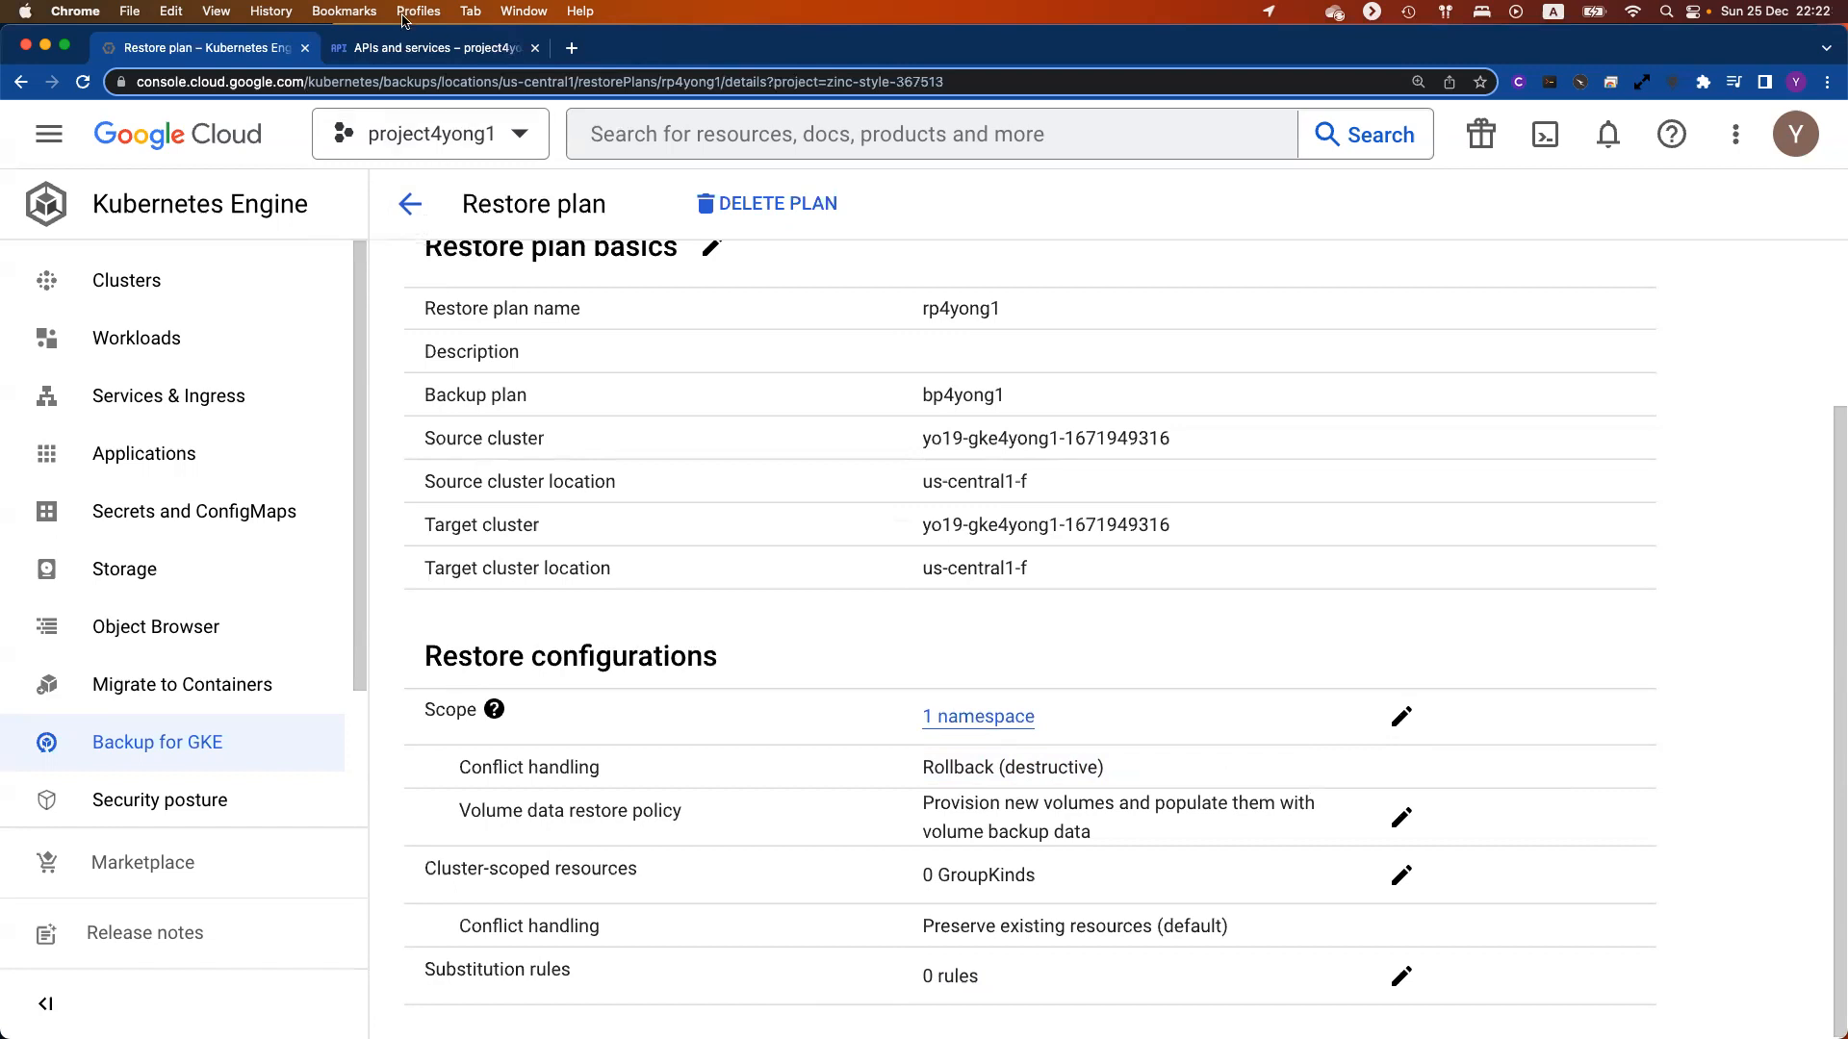
Step: Switch to Cloud Shell, watch the pods in all namespaces with "k get po -A -w" and check the yong-postgresql pod
left_click(410, 48)
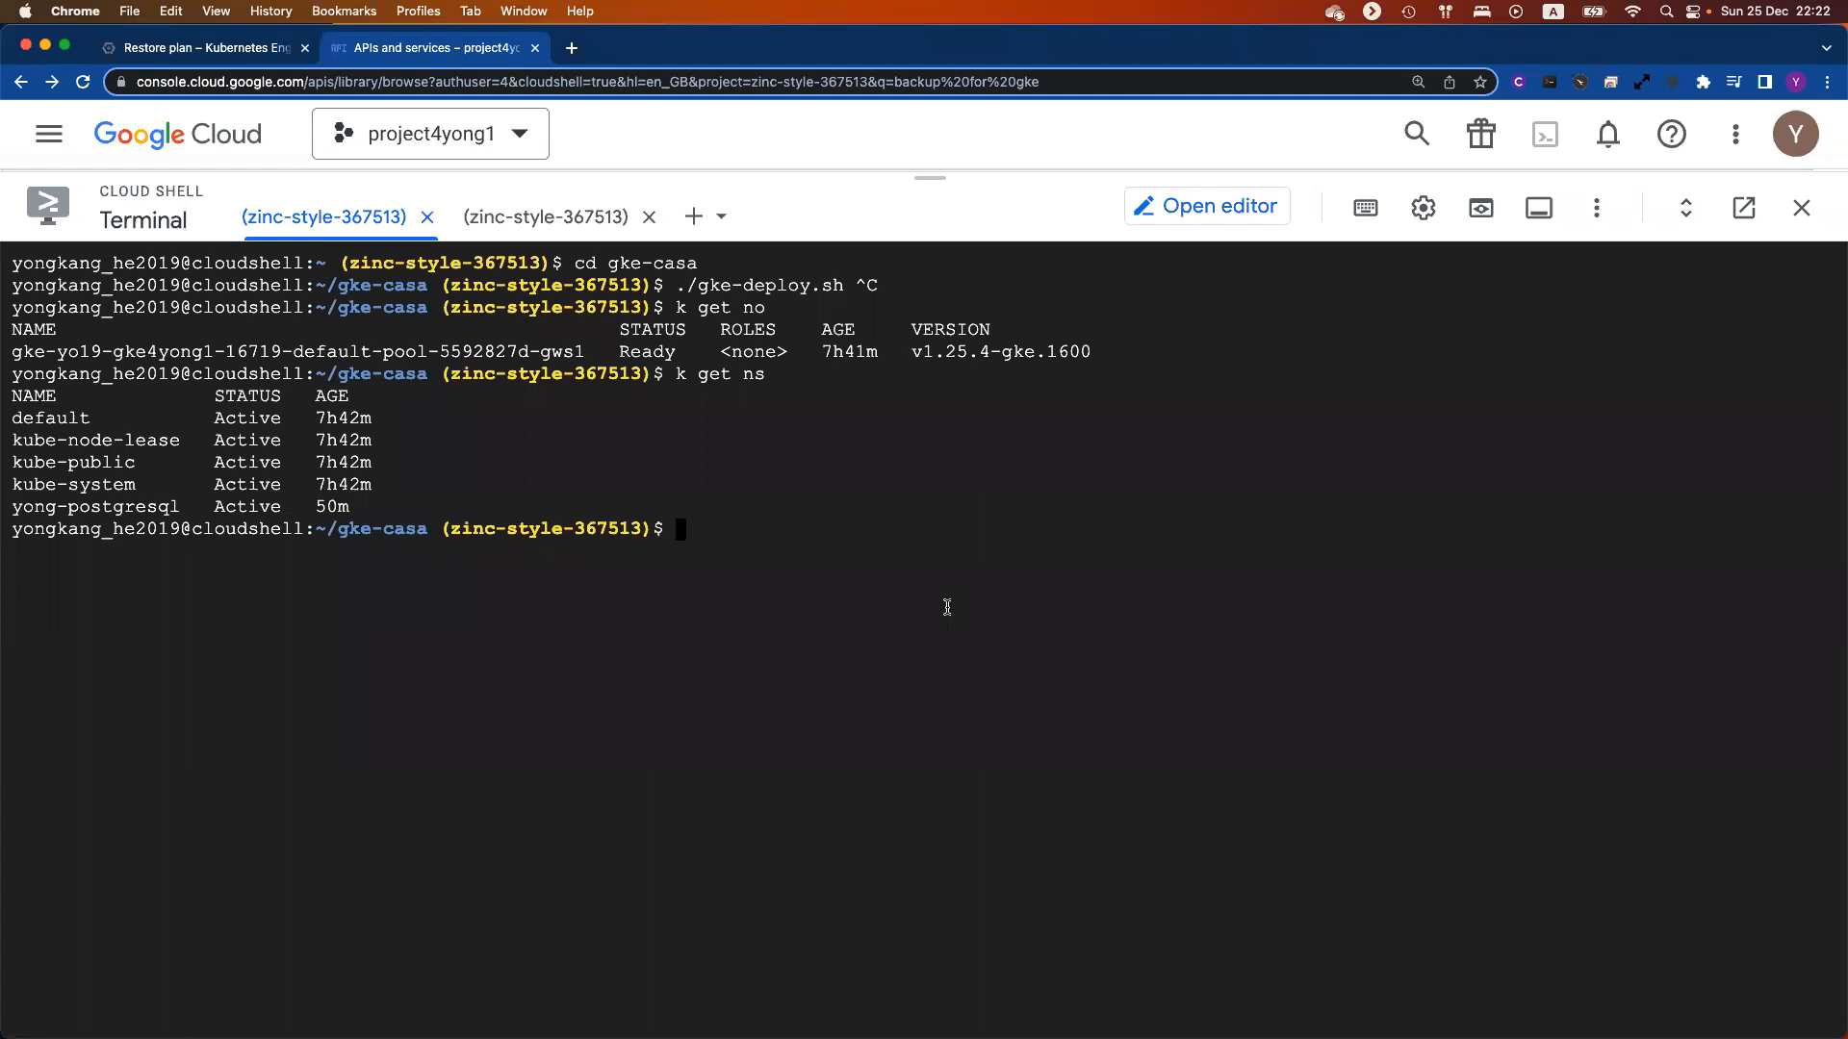
type("k get po -a")
key("BackSpace")
type("A -w")
key("Return")
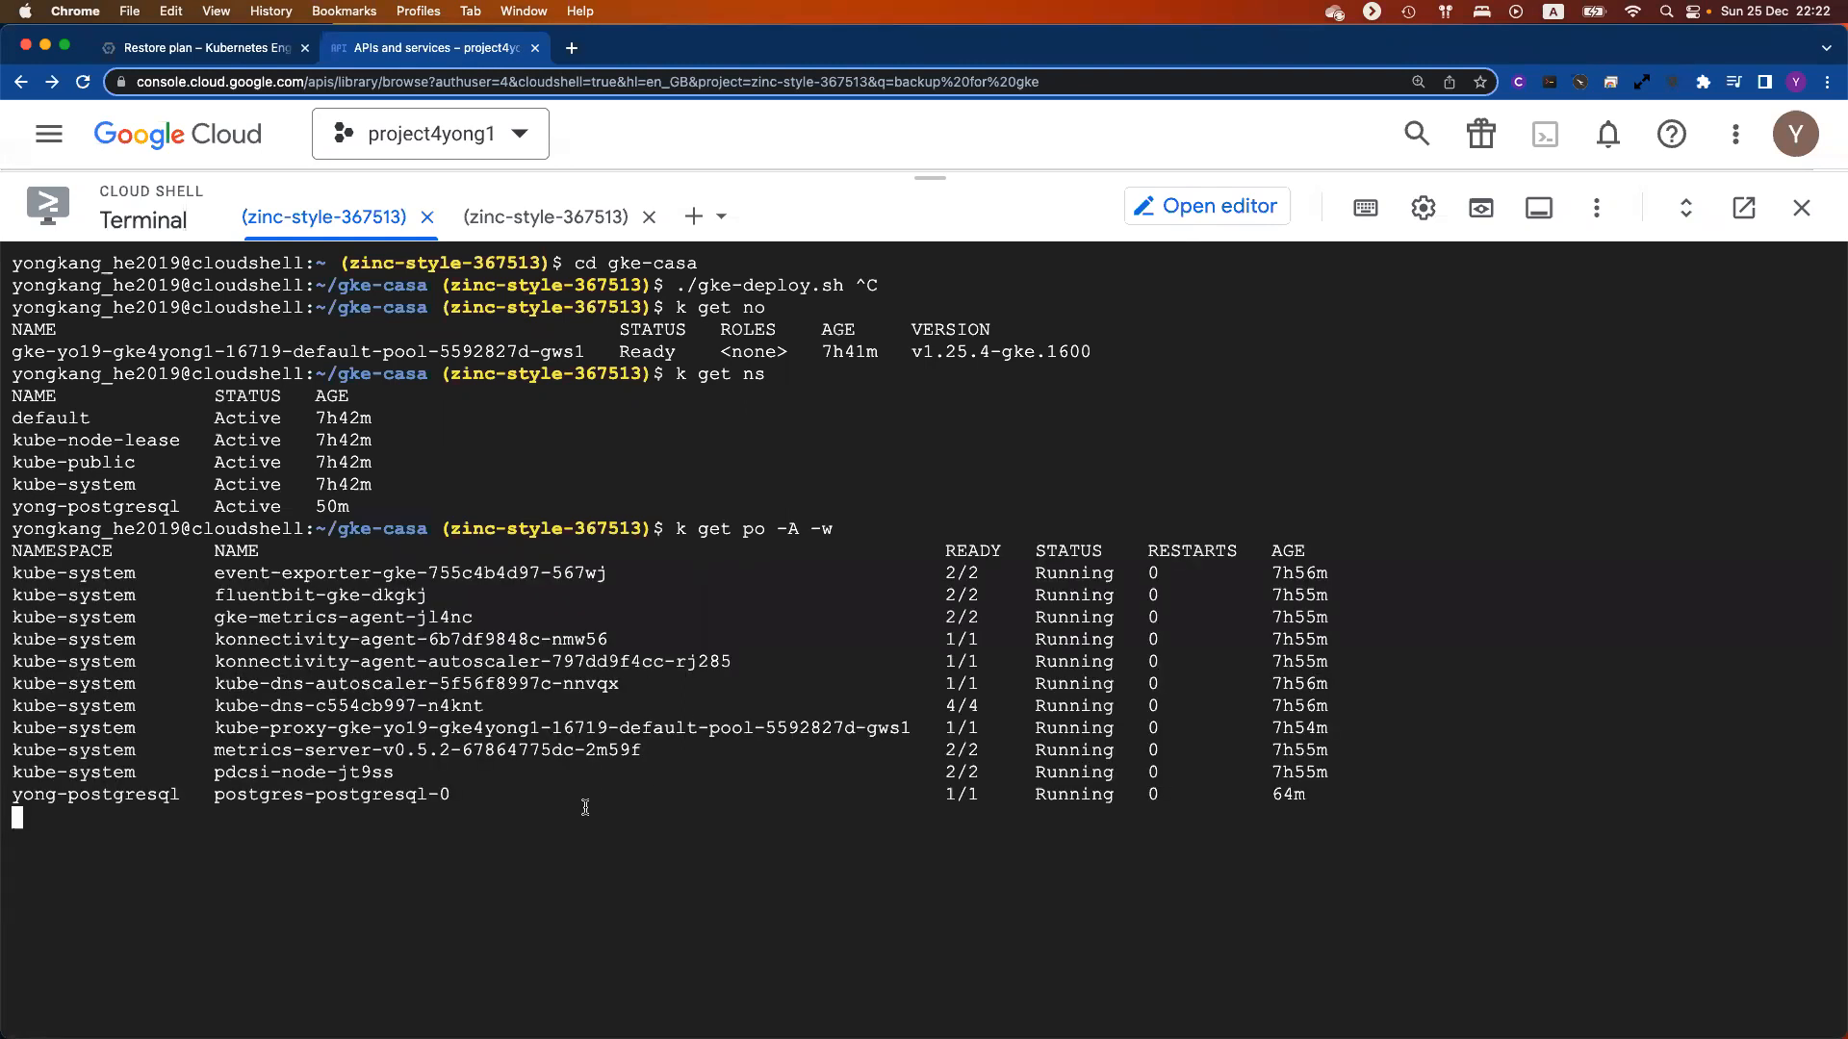
triple_click(1045, 795)
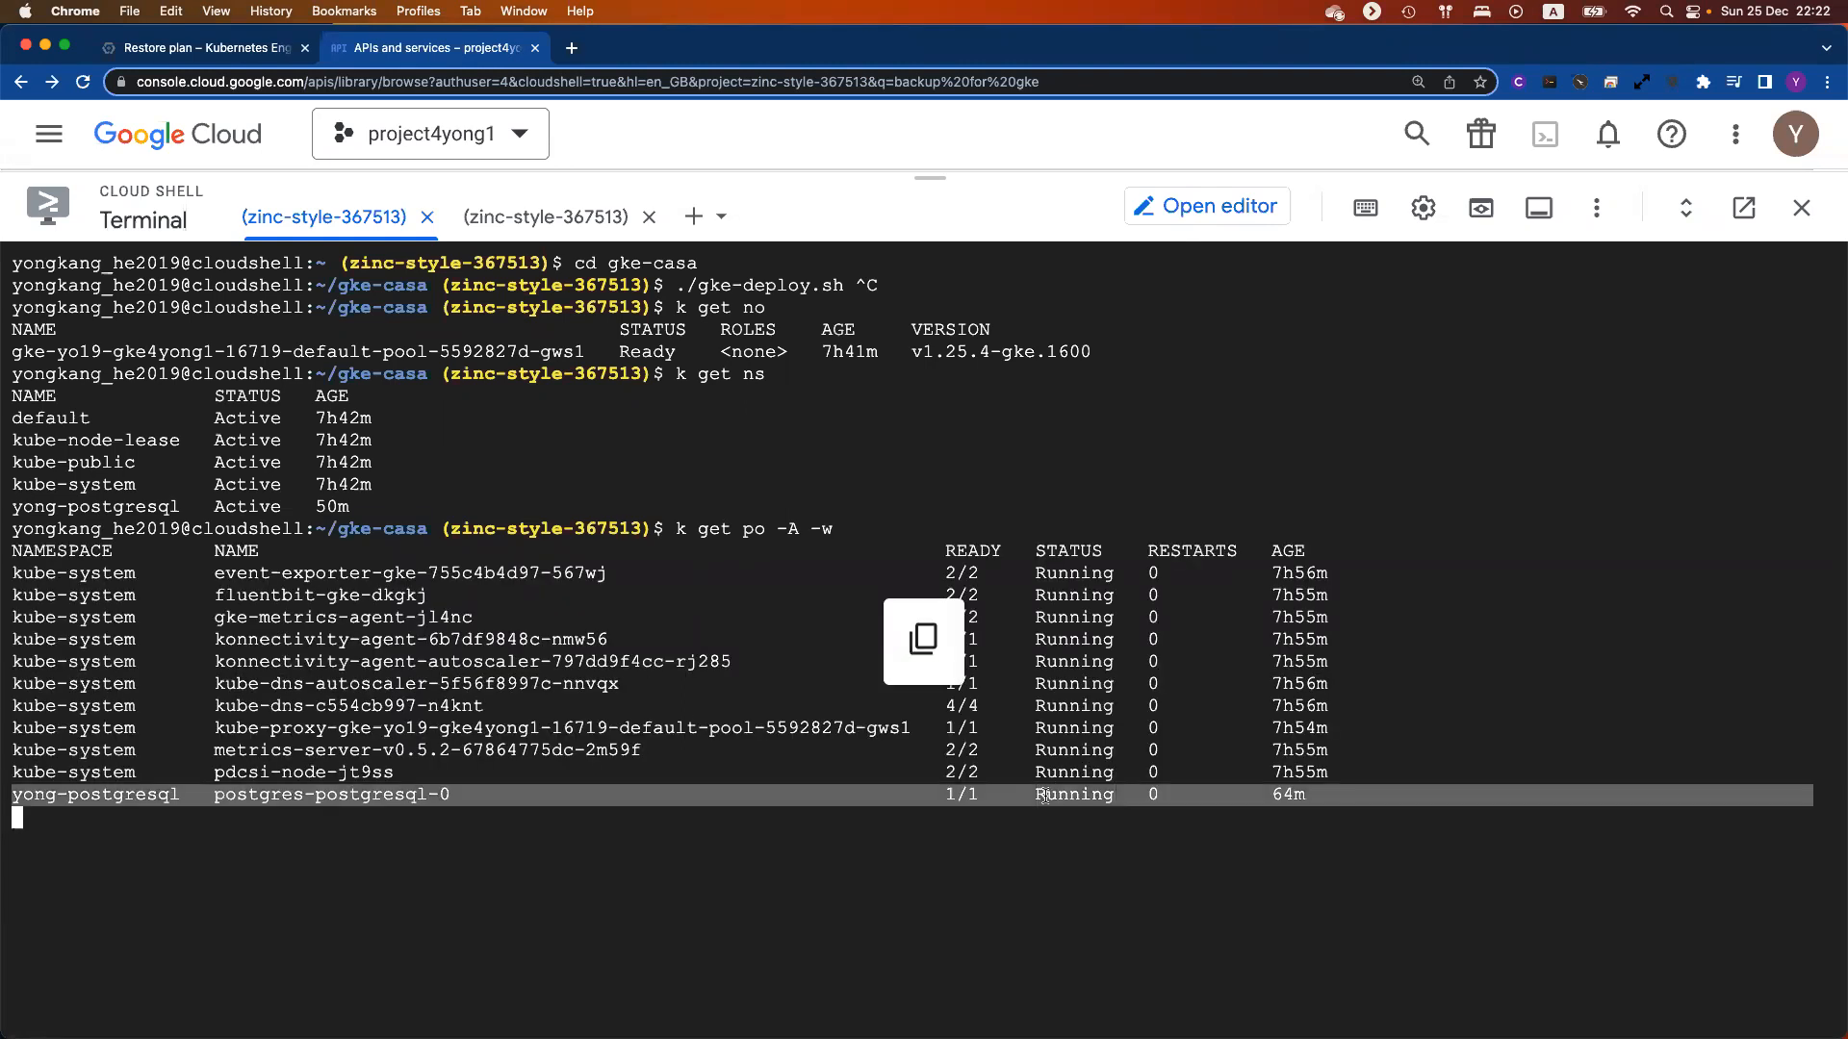
left_click(1138, 831)
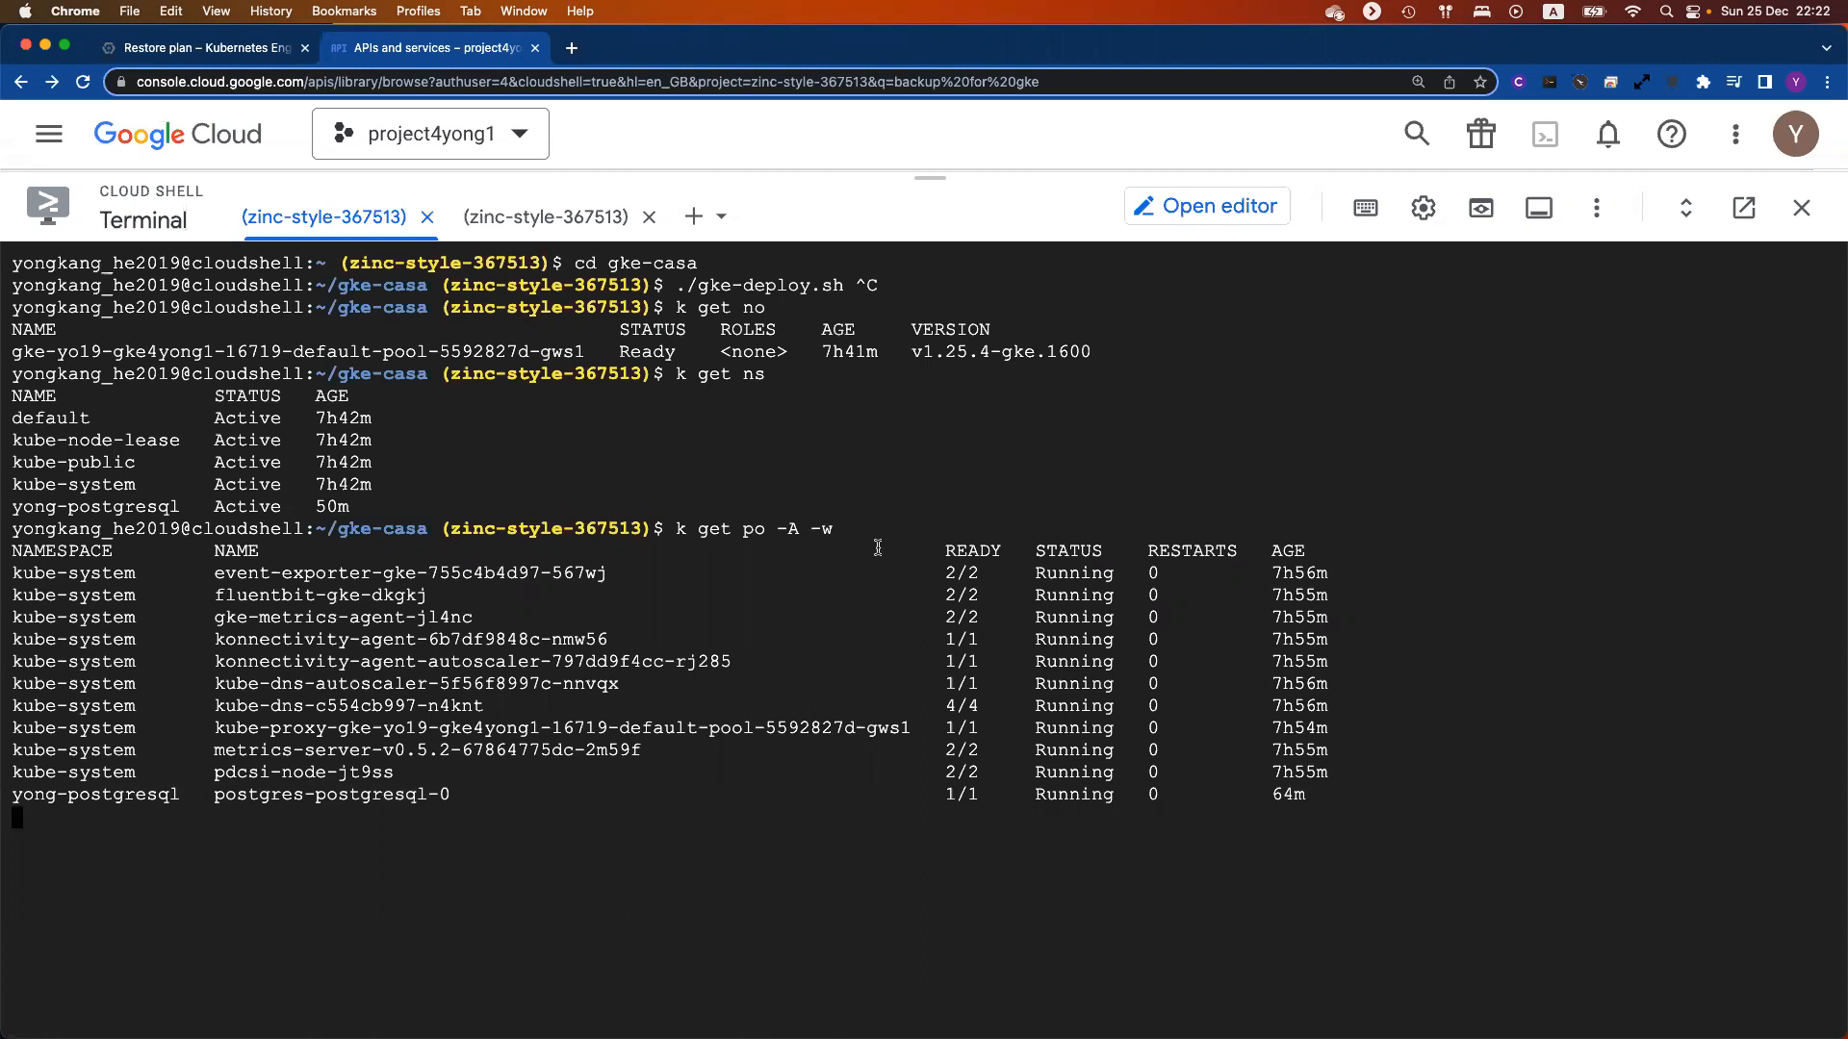
Step: Return to Backup for GKE in the Kubernetes Engine console and examine the backups listed under bp4yong1
left_click(246, 58)
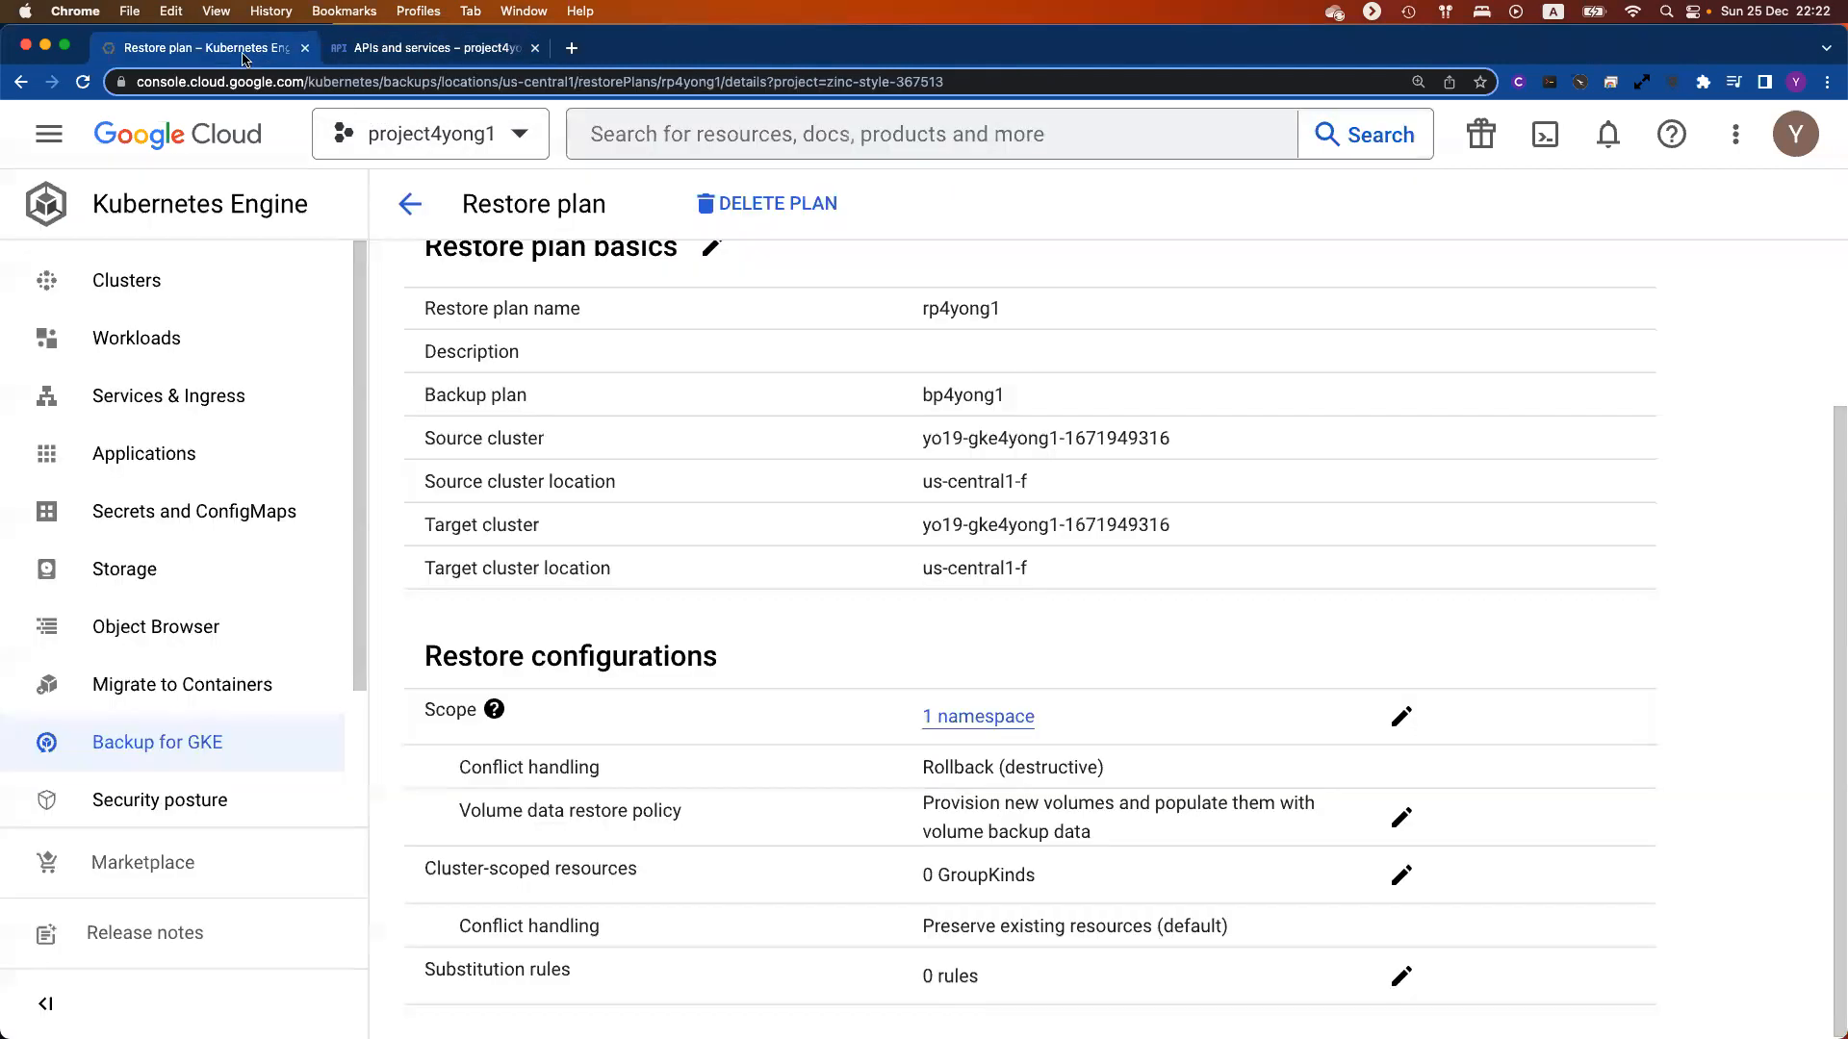
left_click(201, 745)
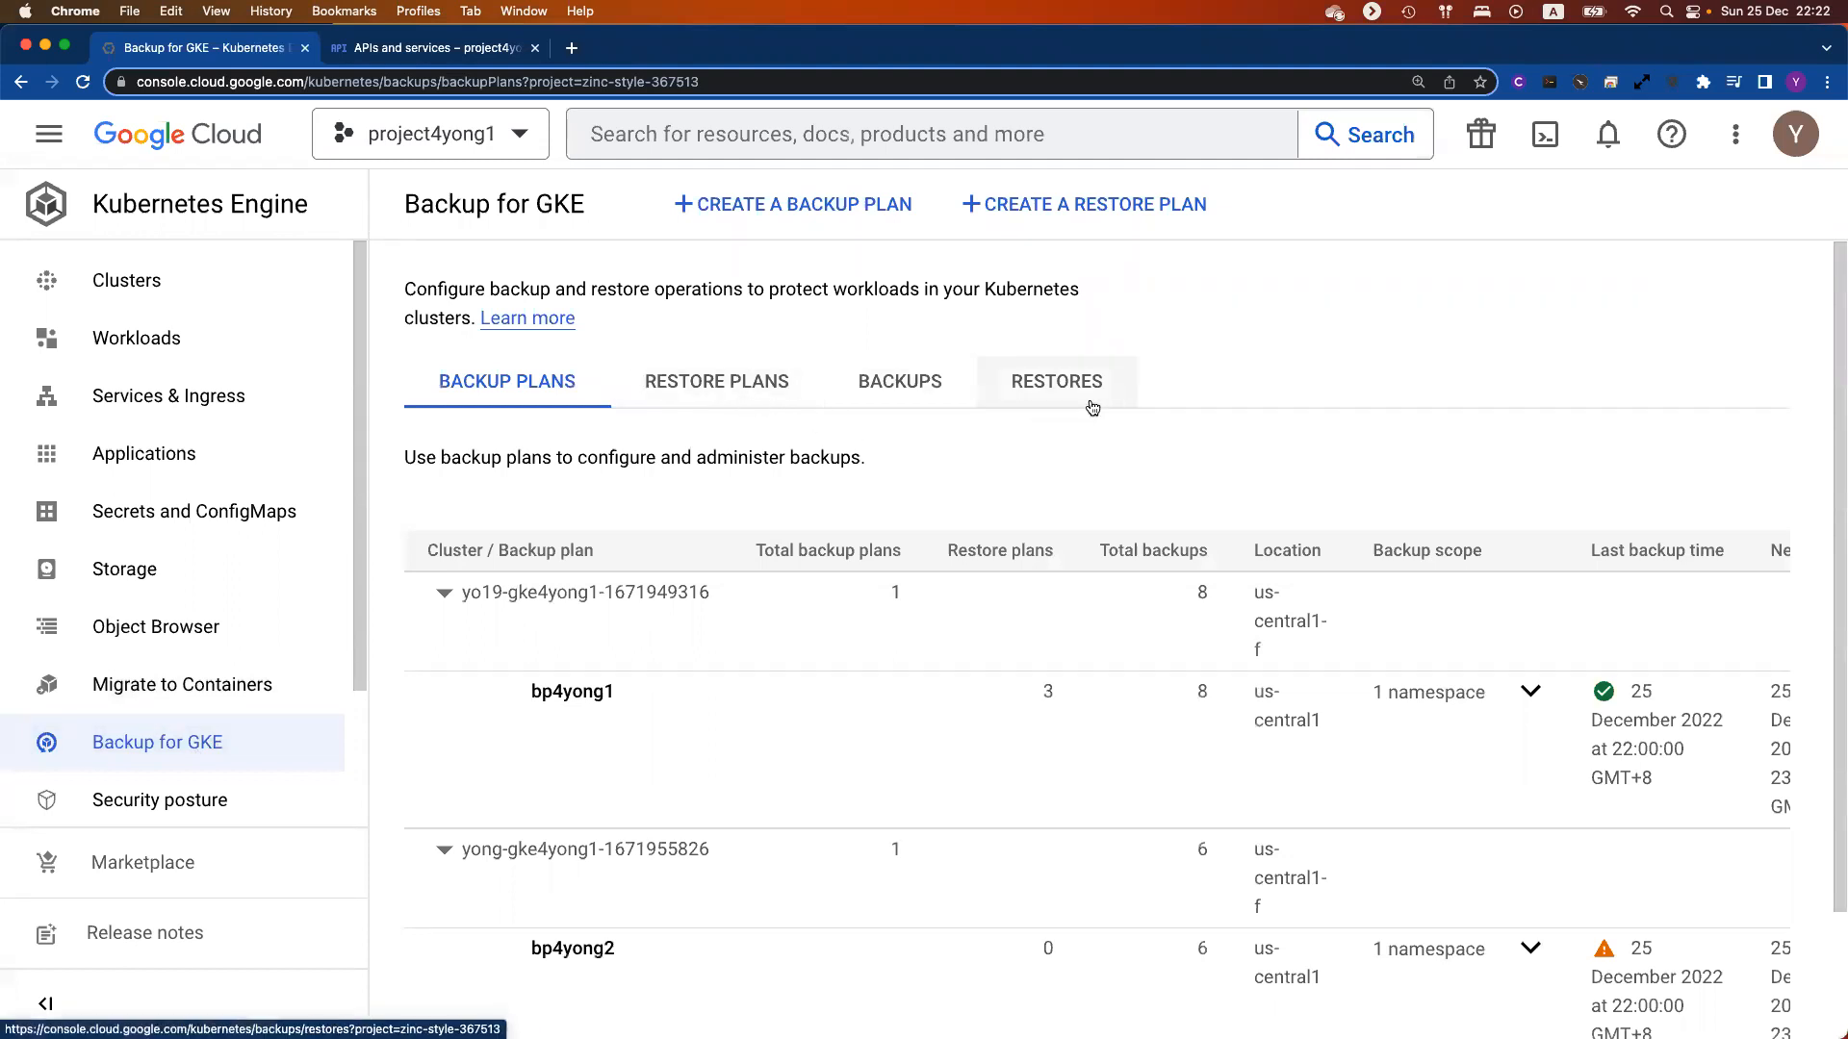
left_click(892, 397)
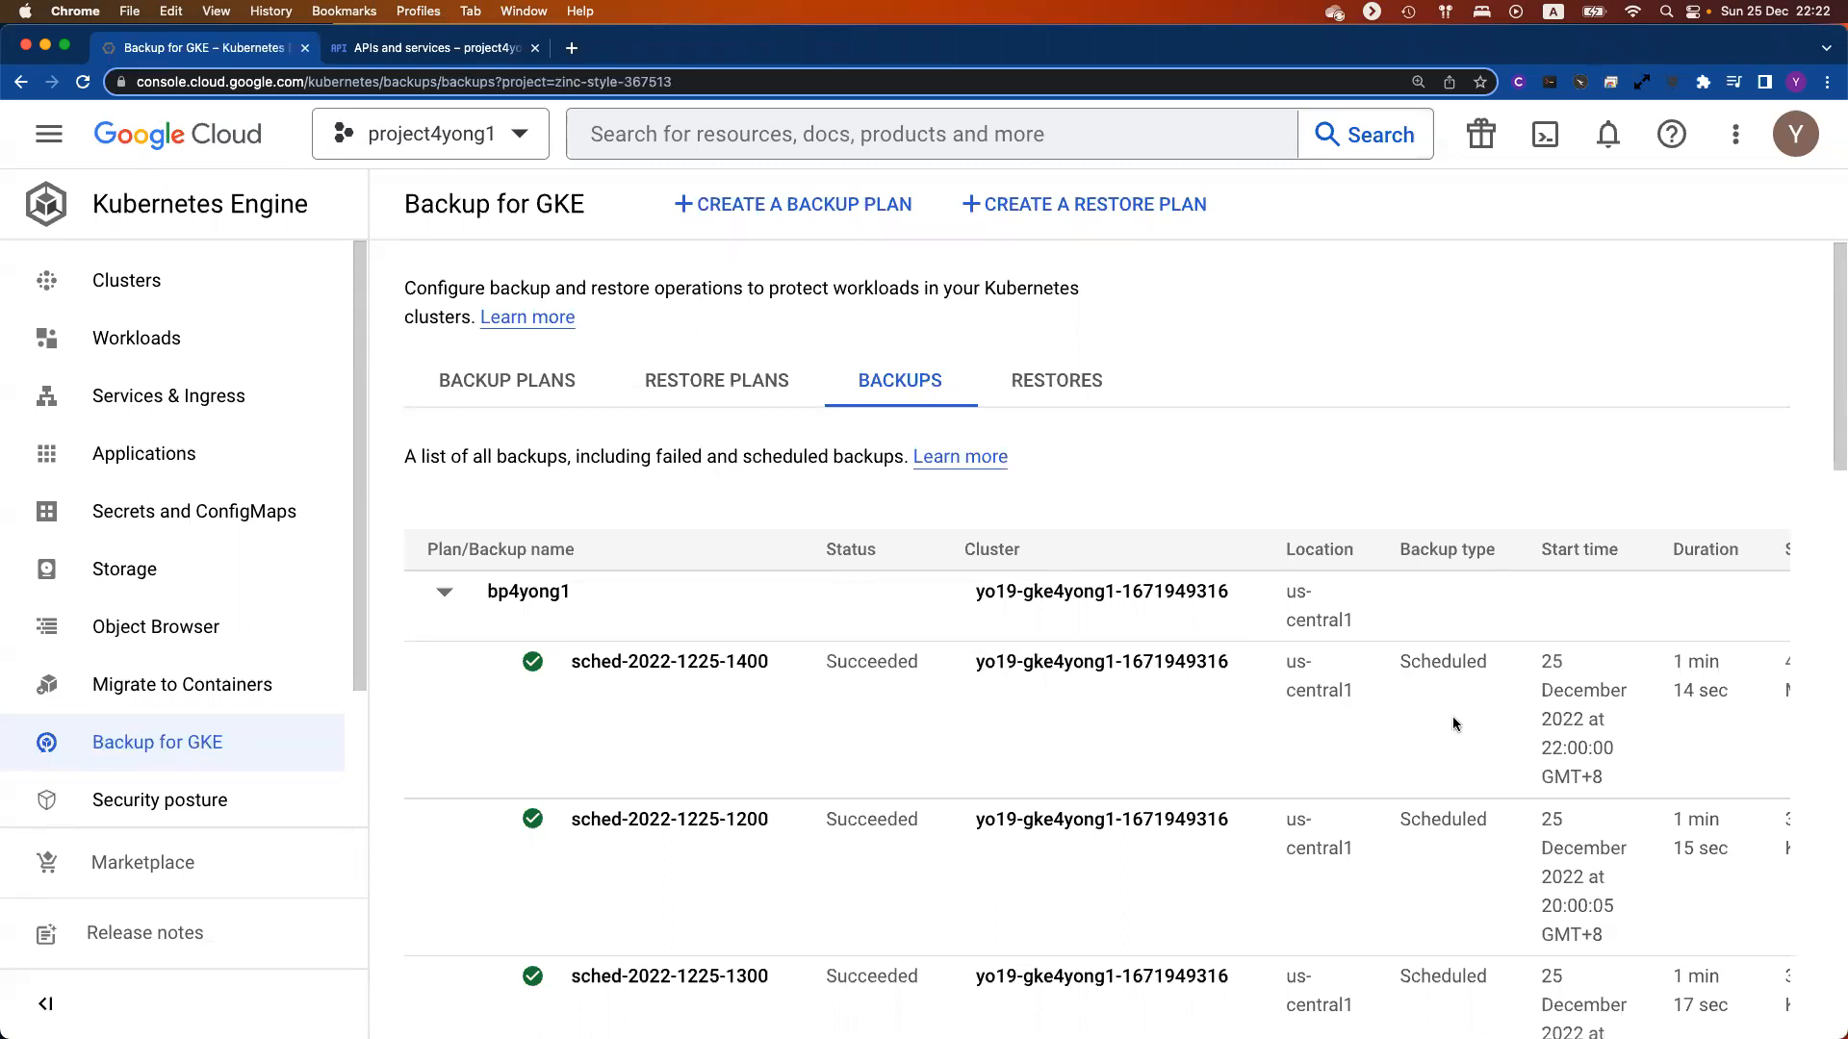
scroll(1458, 722, "right", 5)
scroll(1463, 723, "right", 2)
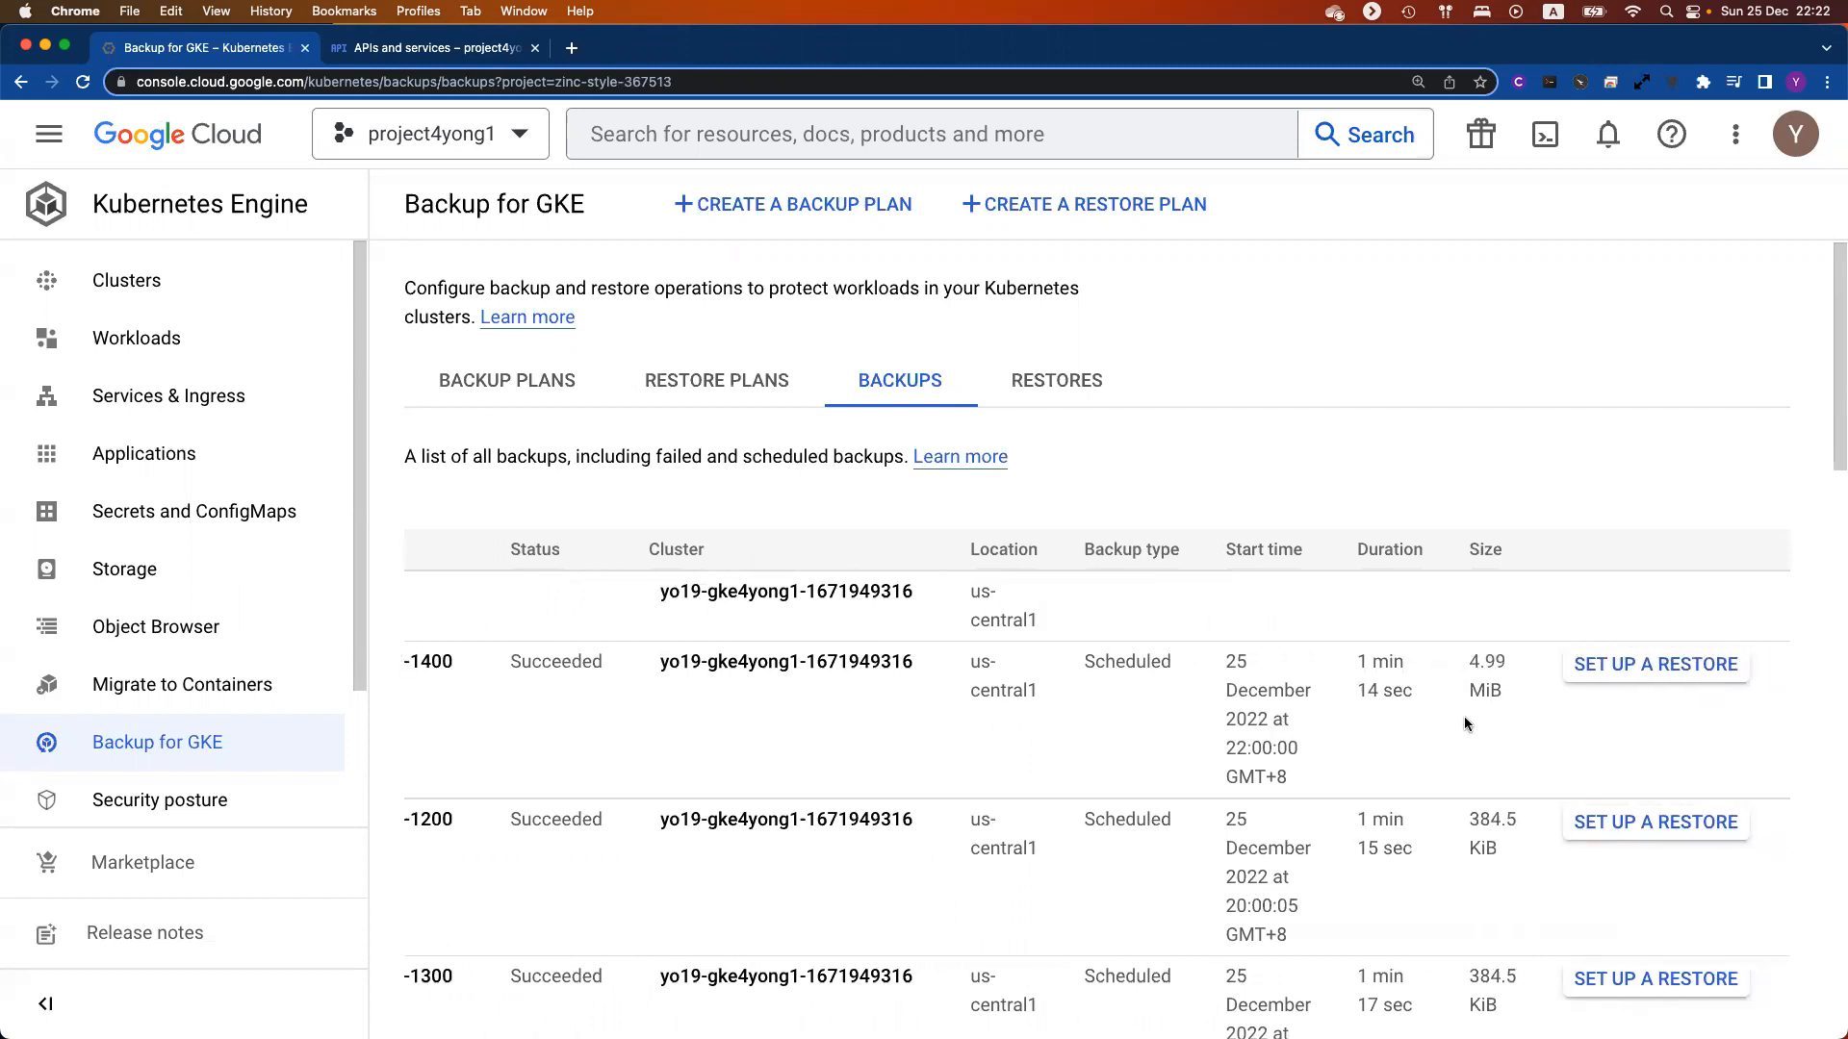
scroll(1463, 722, "left", 6)
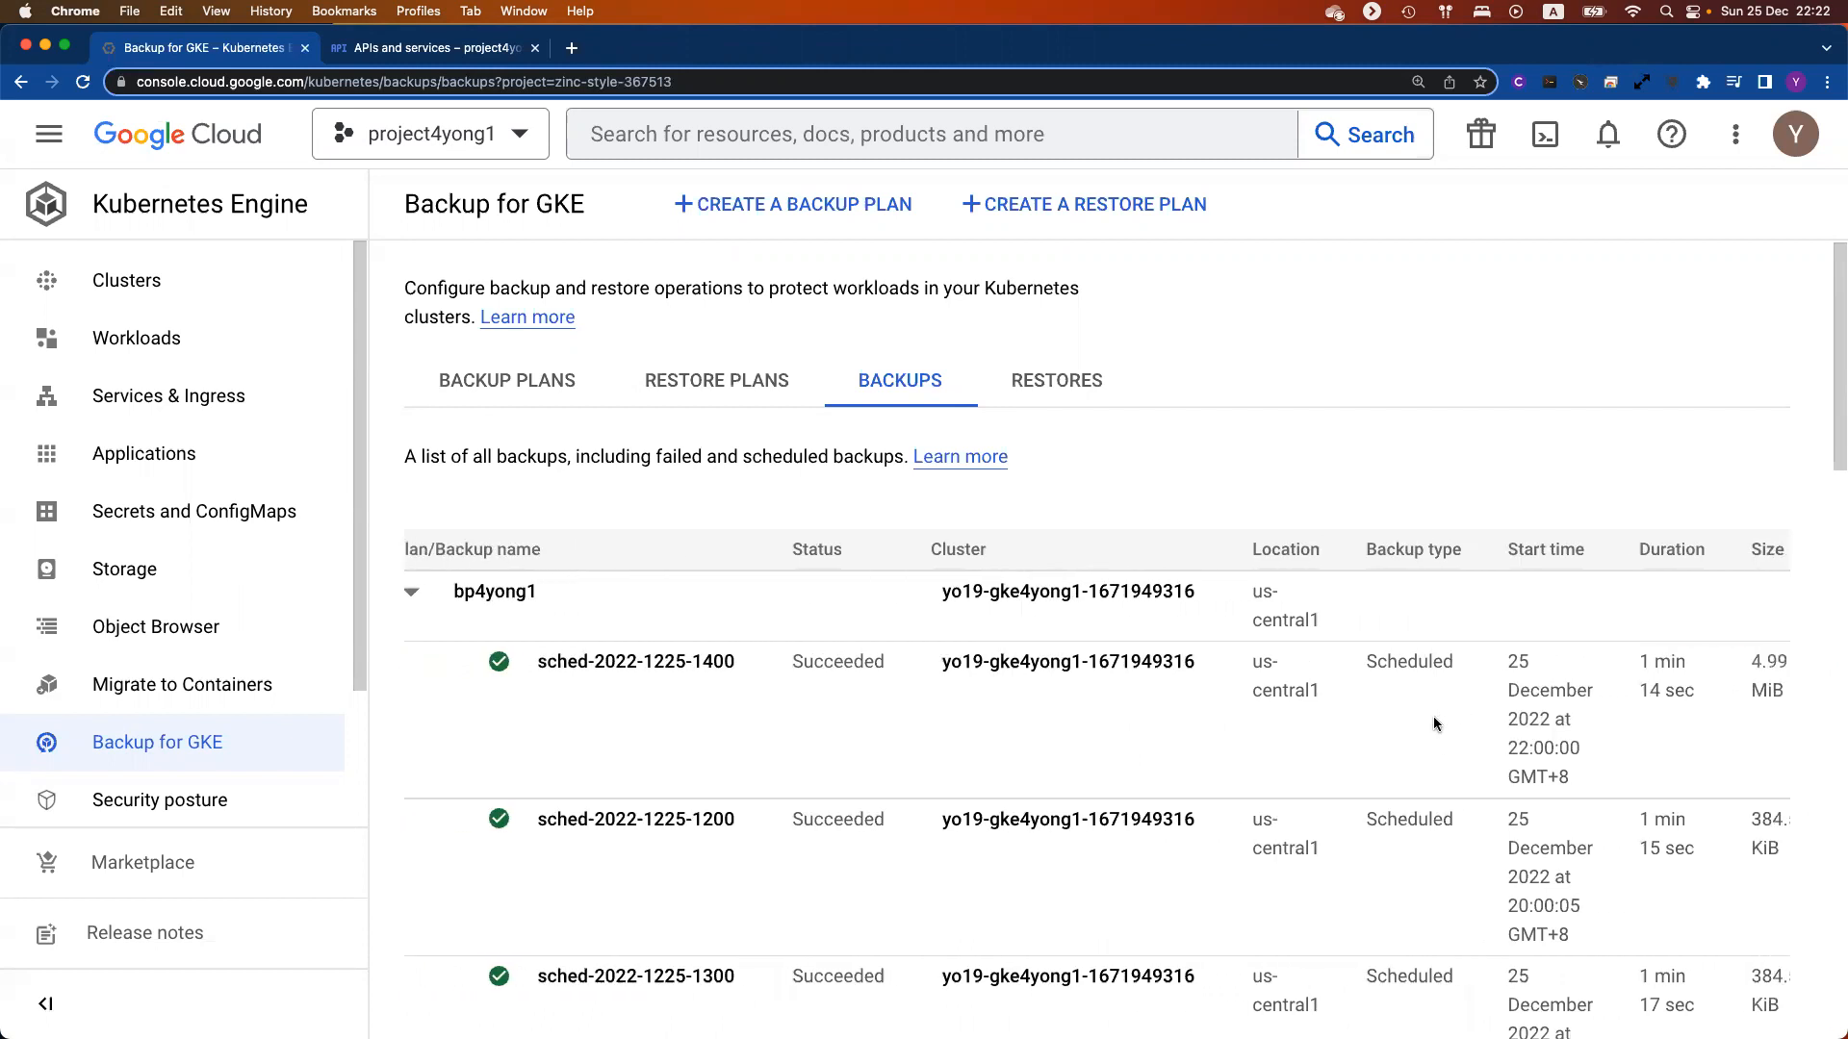
scroll(1434, 724, "right", 2)
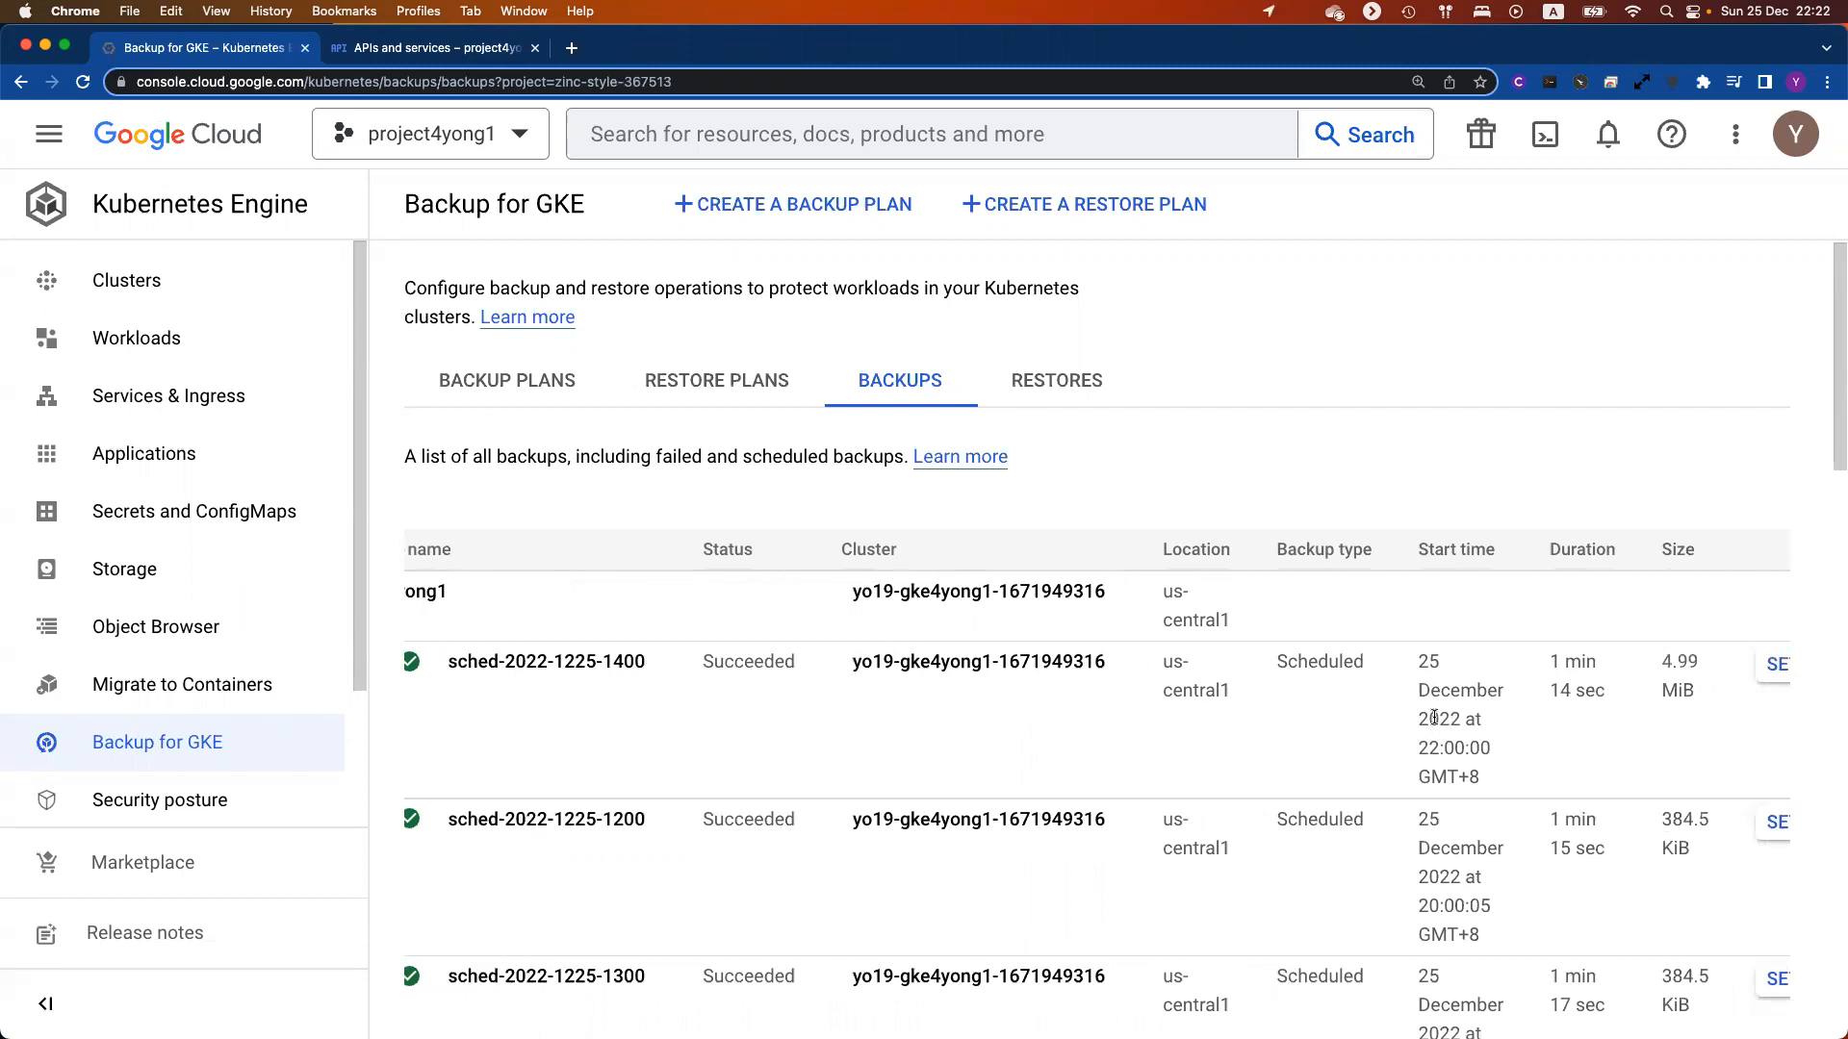
scroll(1433, 716, "right", 4)
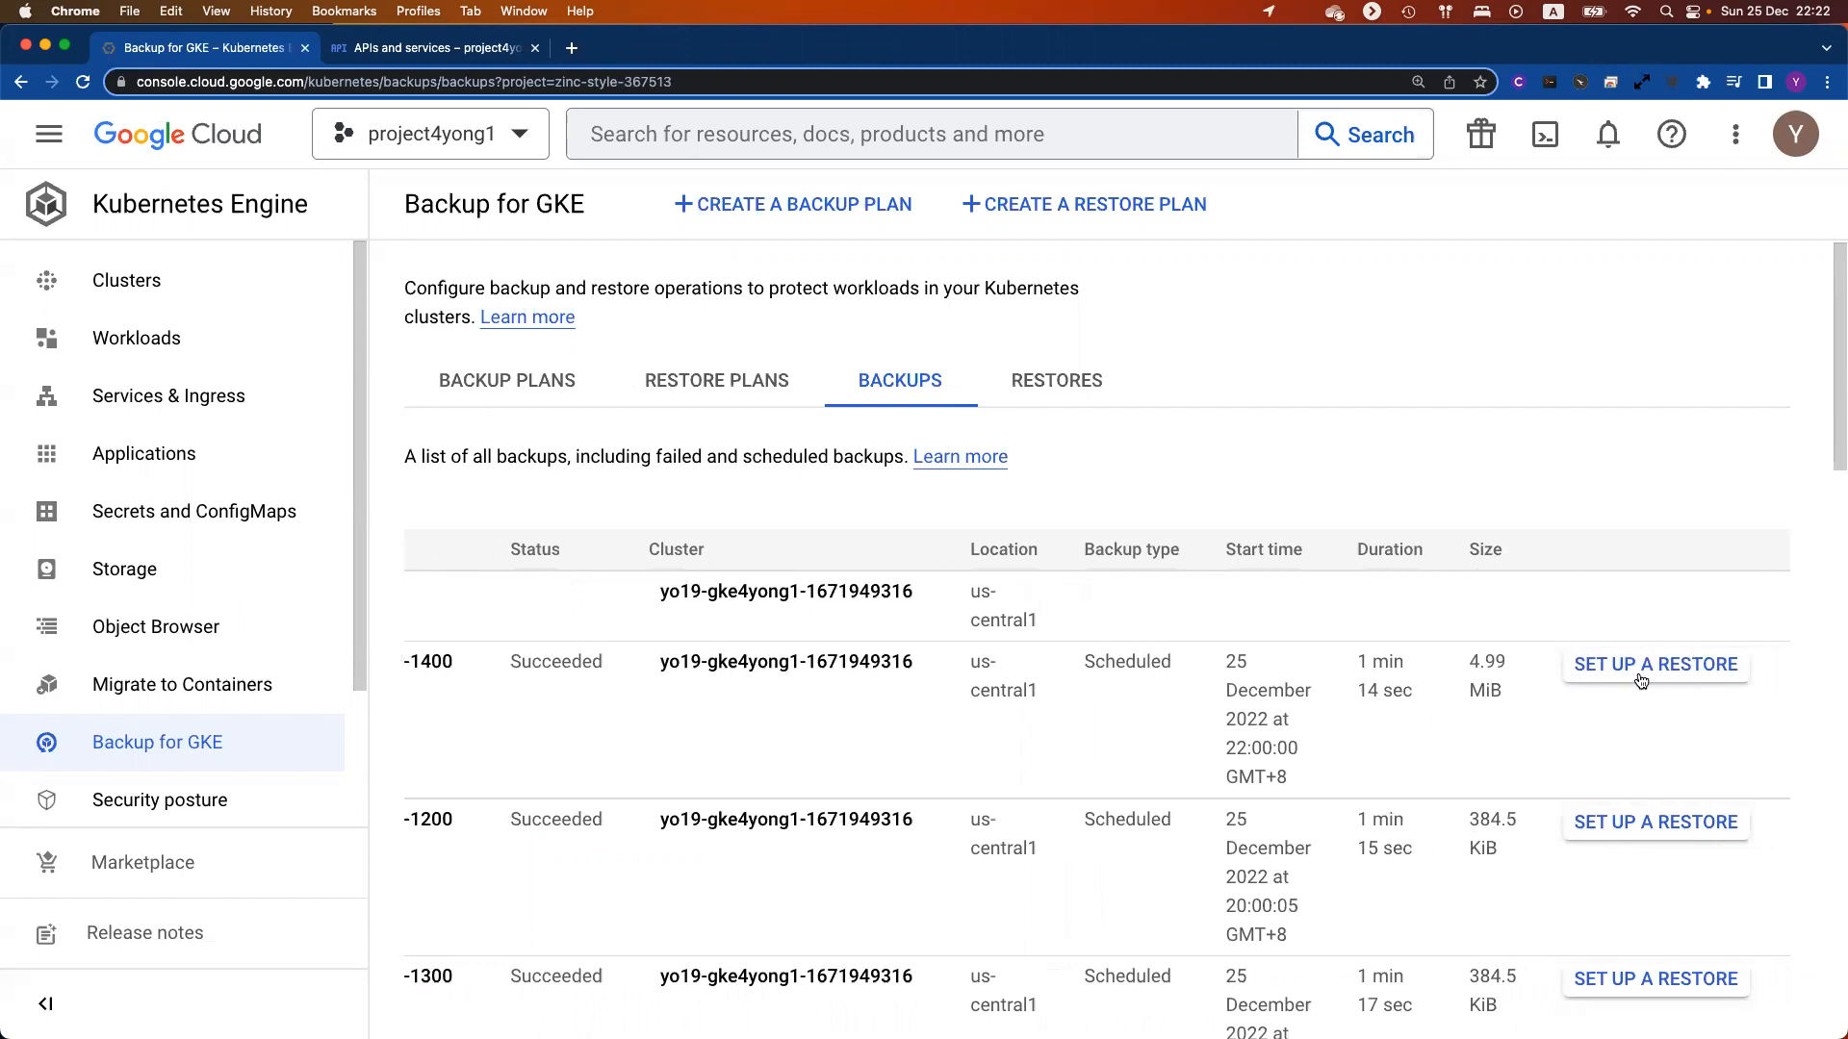
left_click(1642, 675)
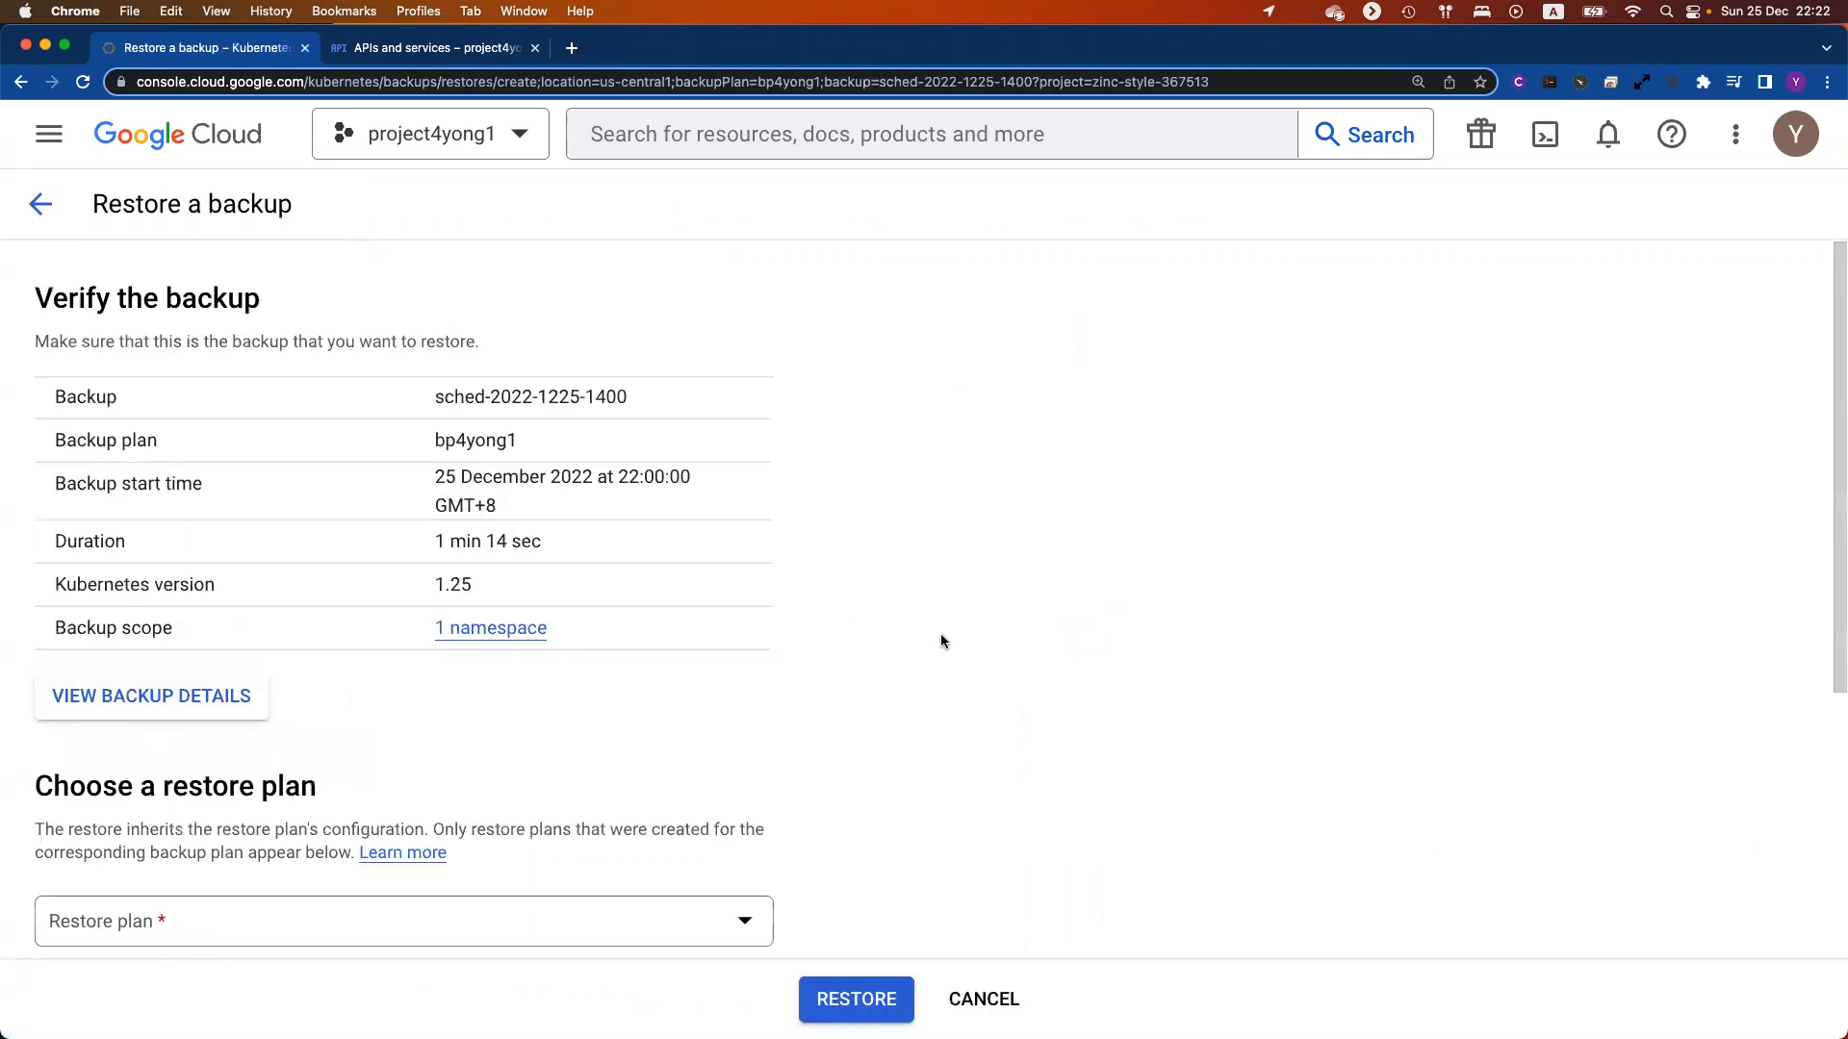
scroll(990, 651, "down", 3)
scroll(990, 652, "up", 3)
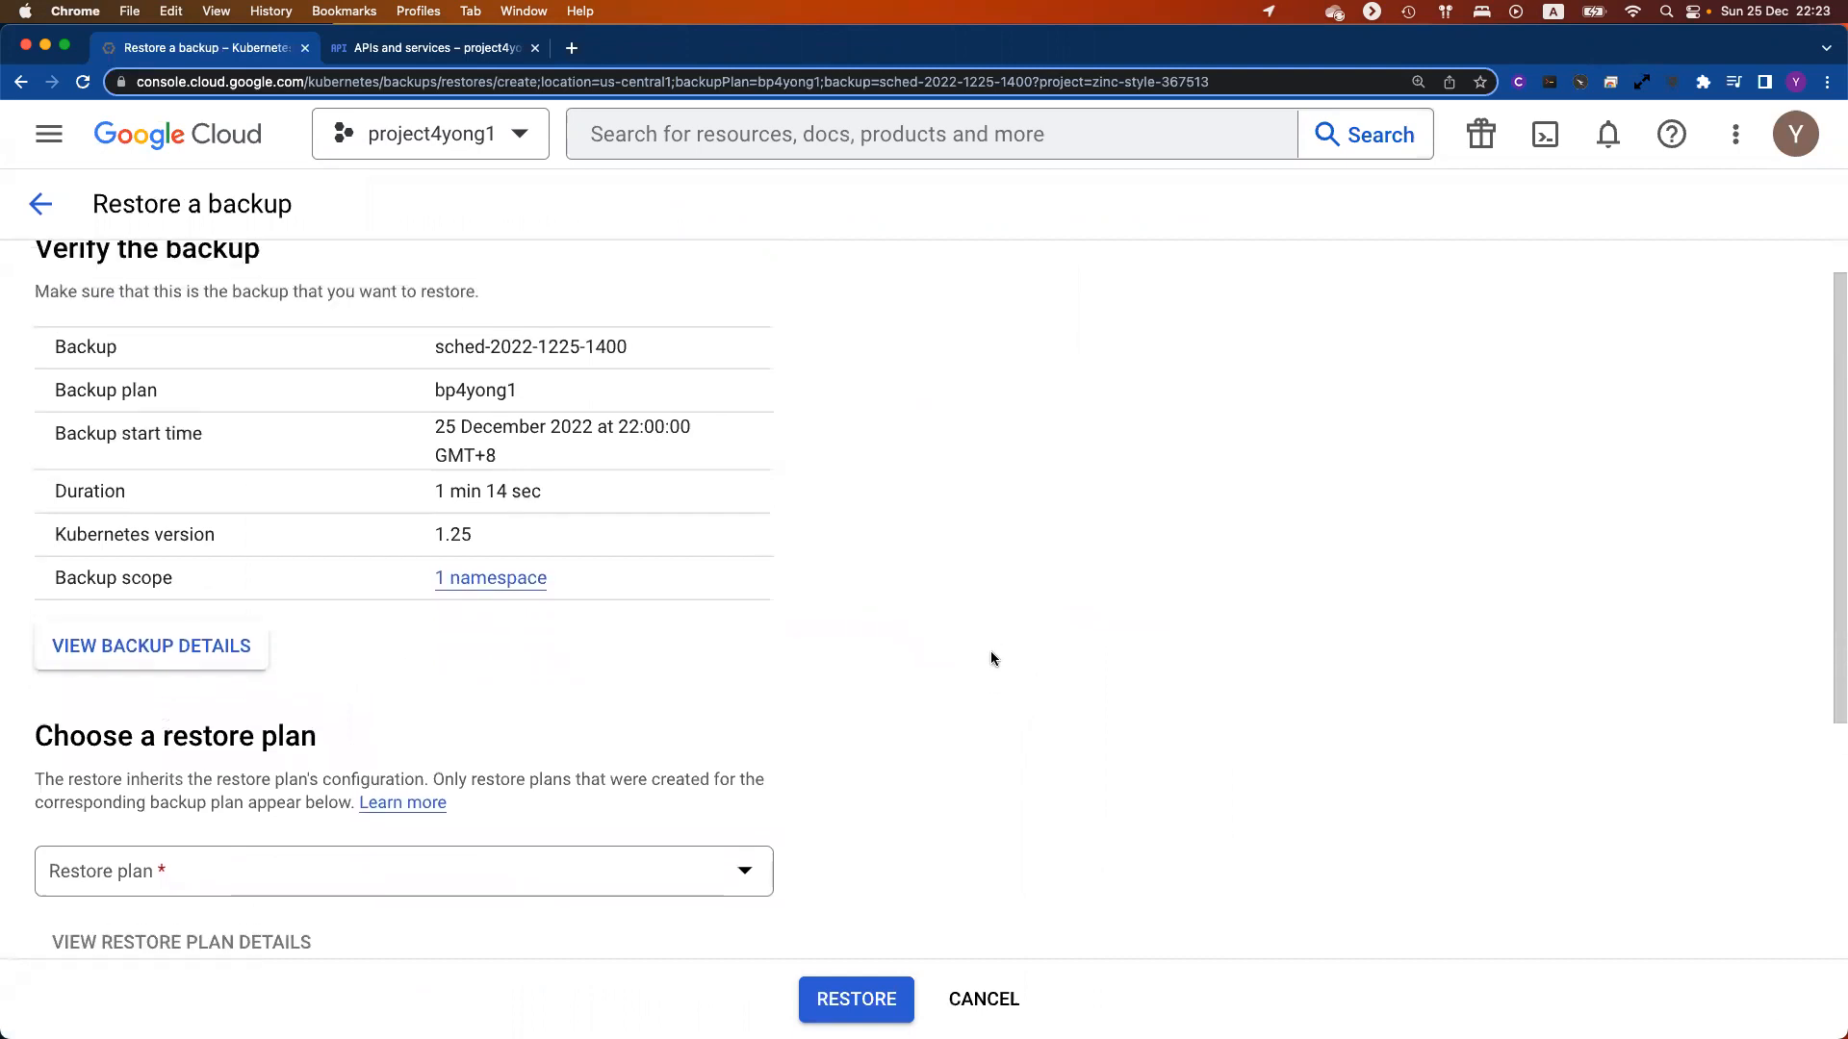
left_click(203, 689)
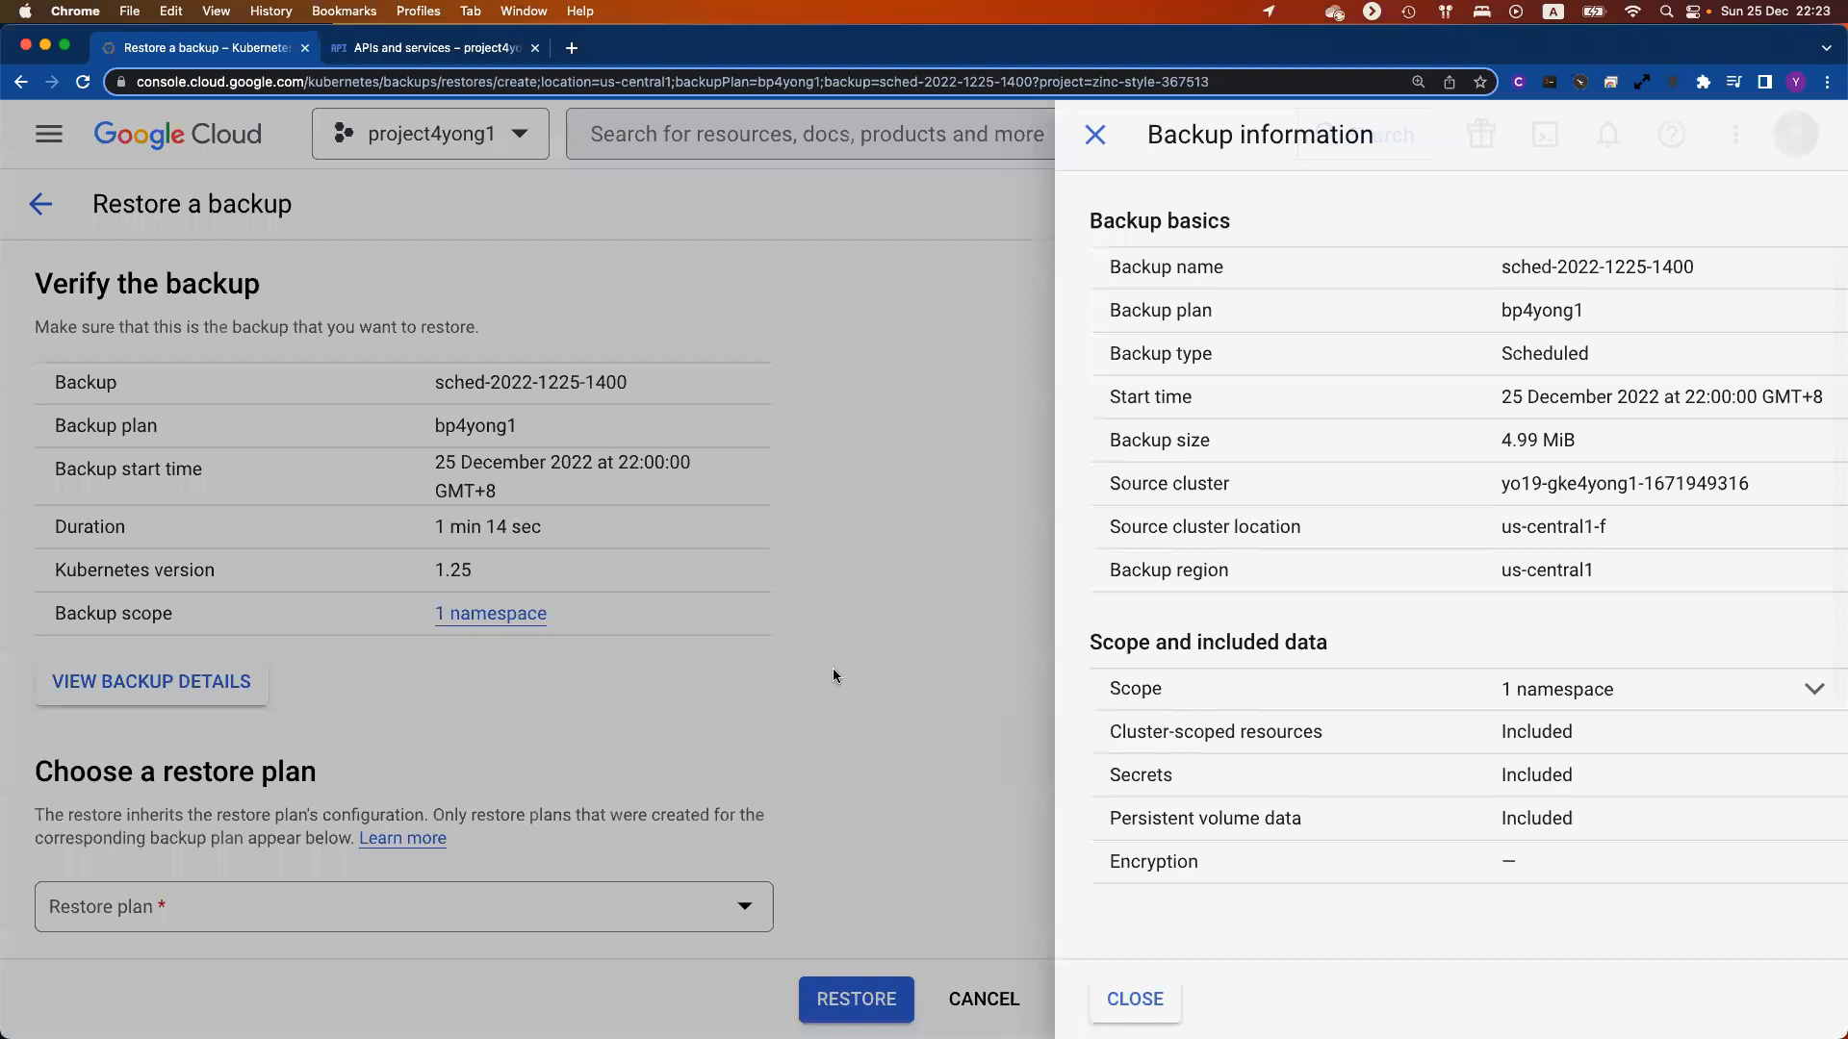
left_click(813, 672)
Step: Choose rp4yong1 as the restore plan and review its summary, including the substitution rules
scroll(833, 674, "down", 3)
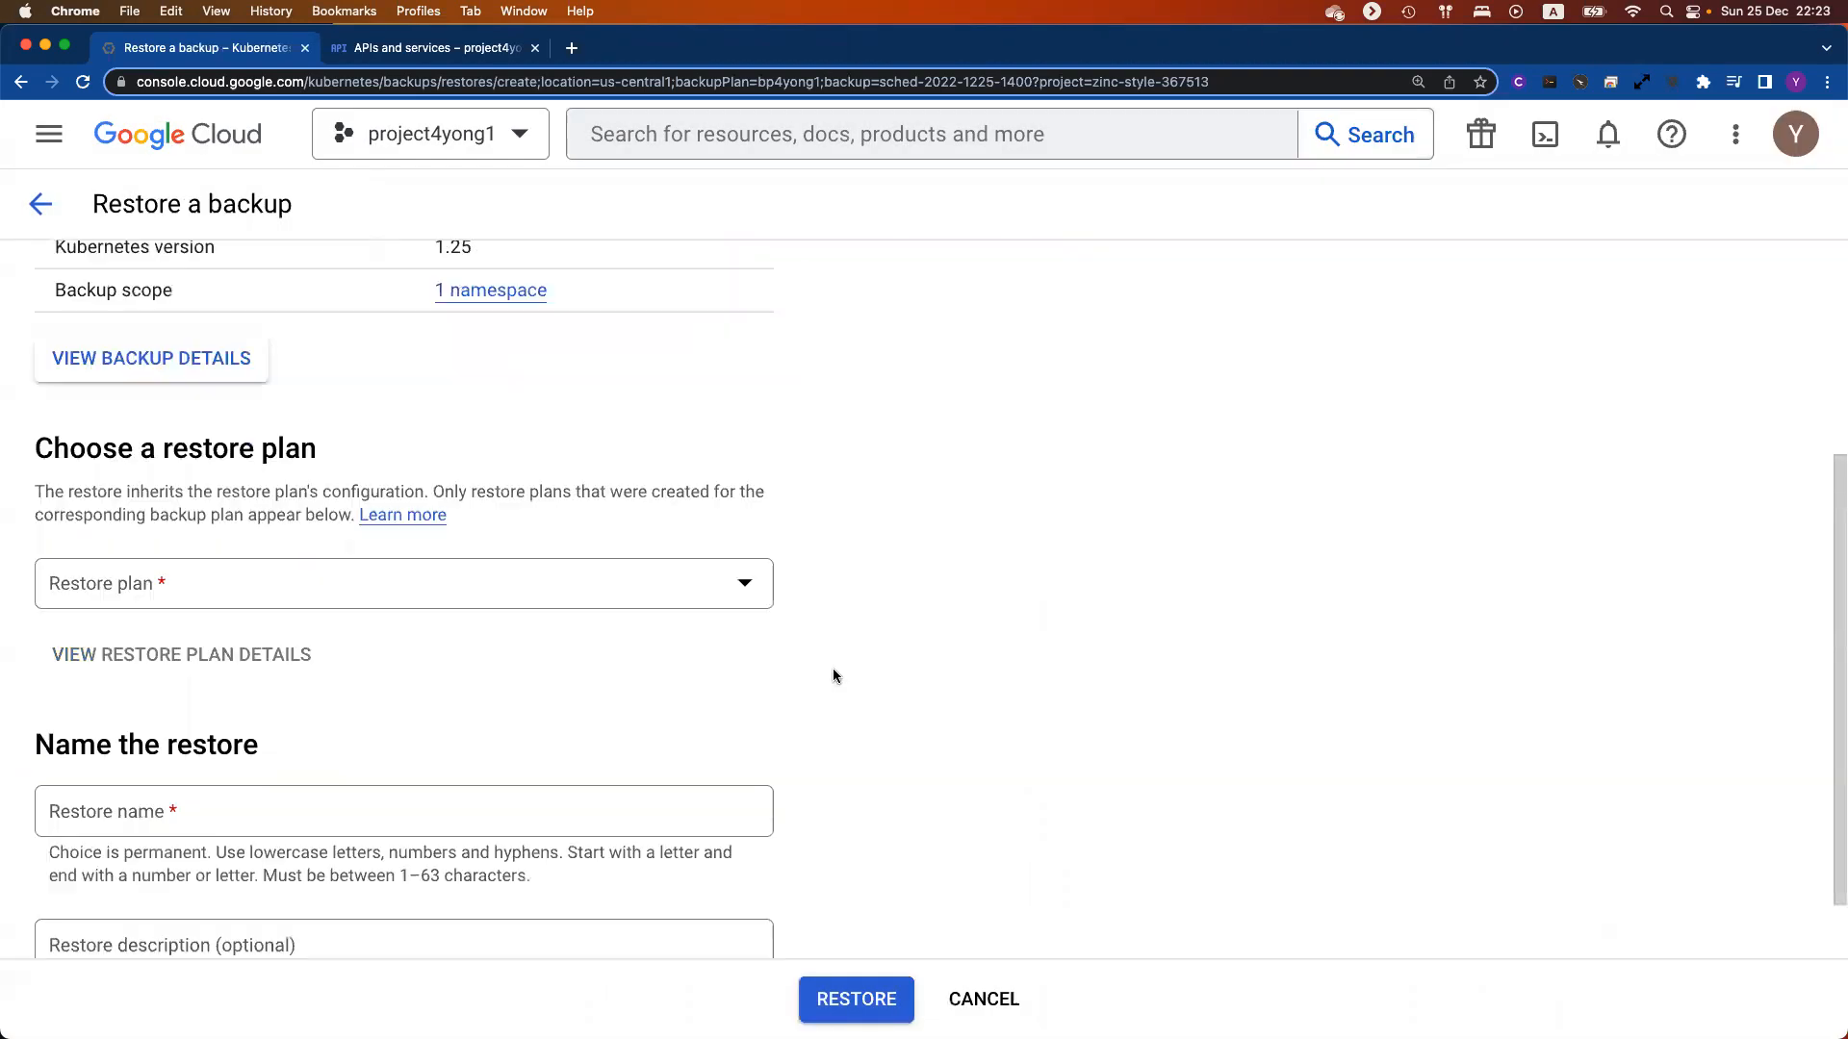
scroll(484, 539, "down", 1)
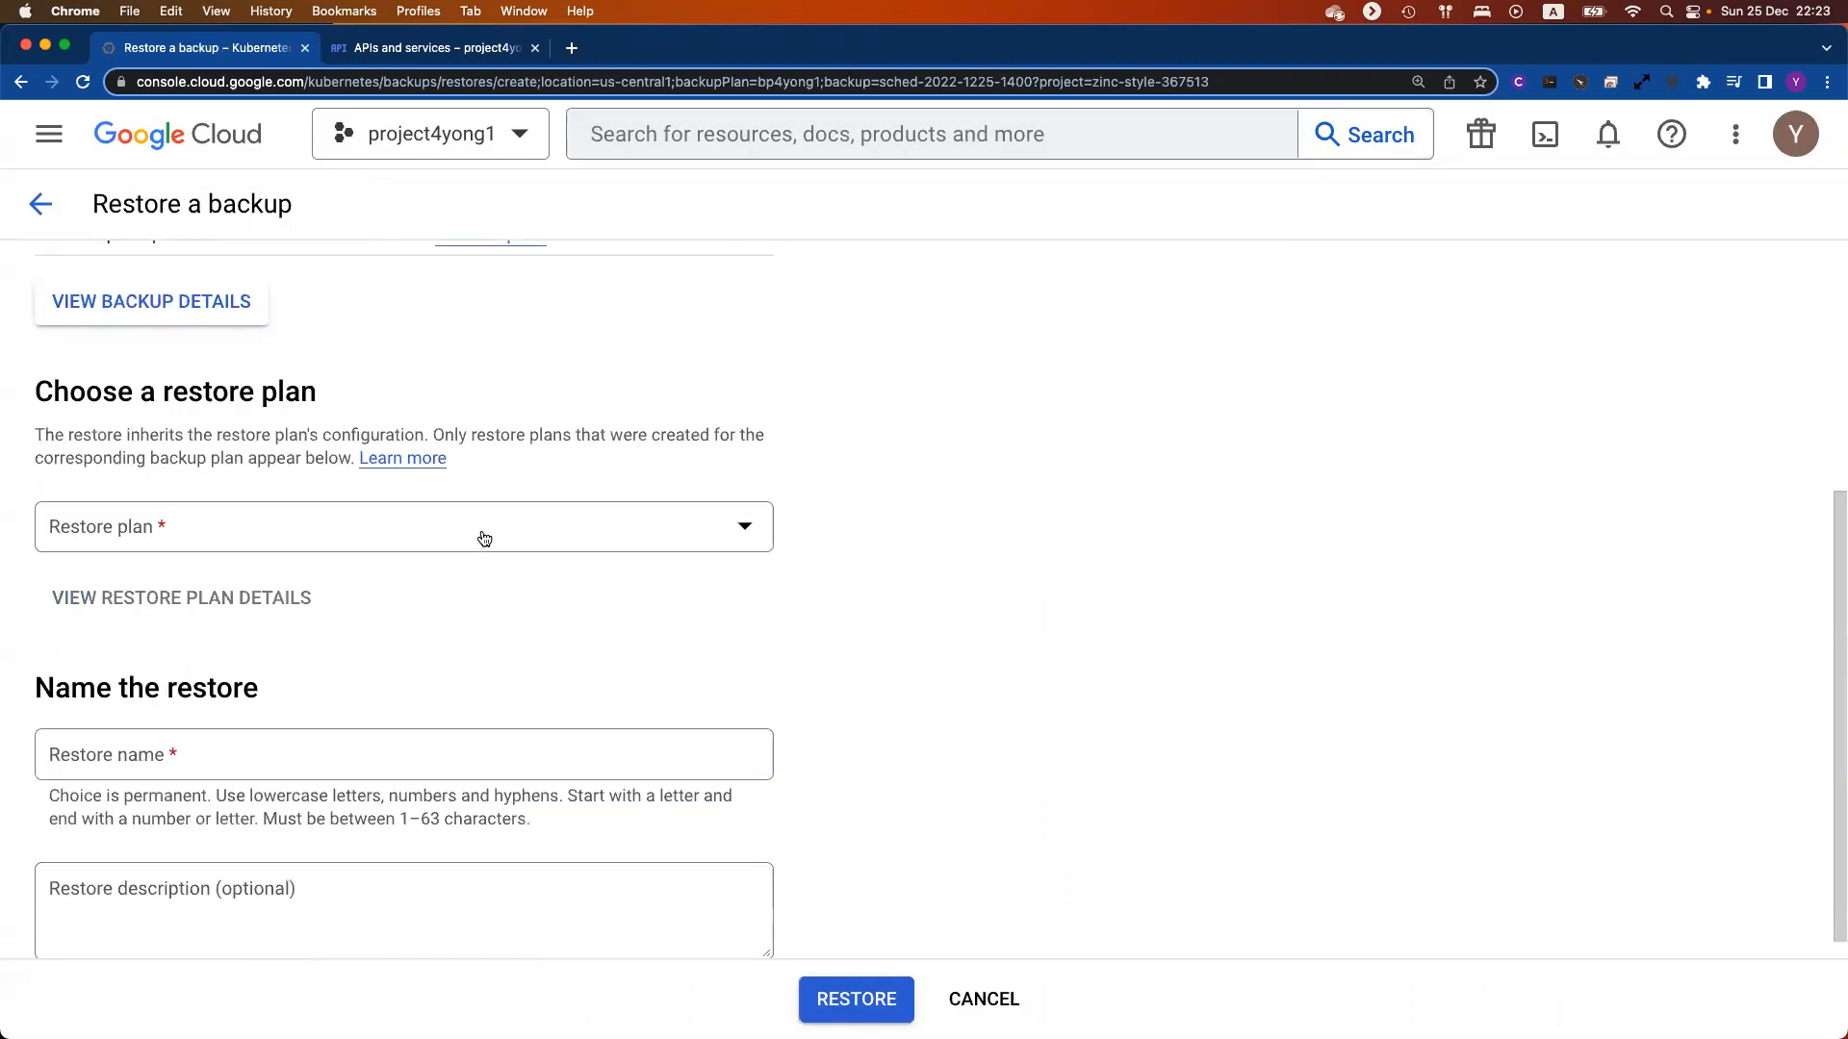
left_click(484, 539)
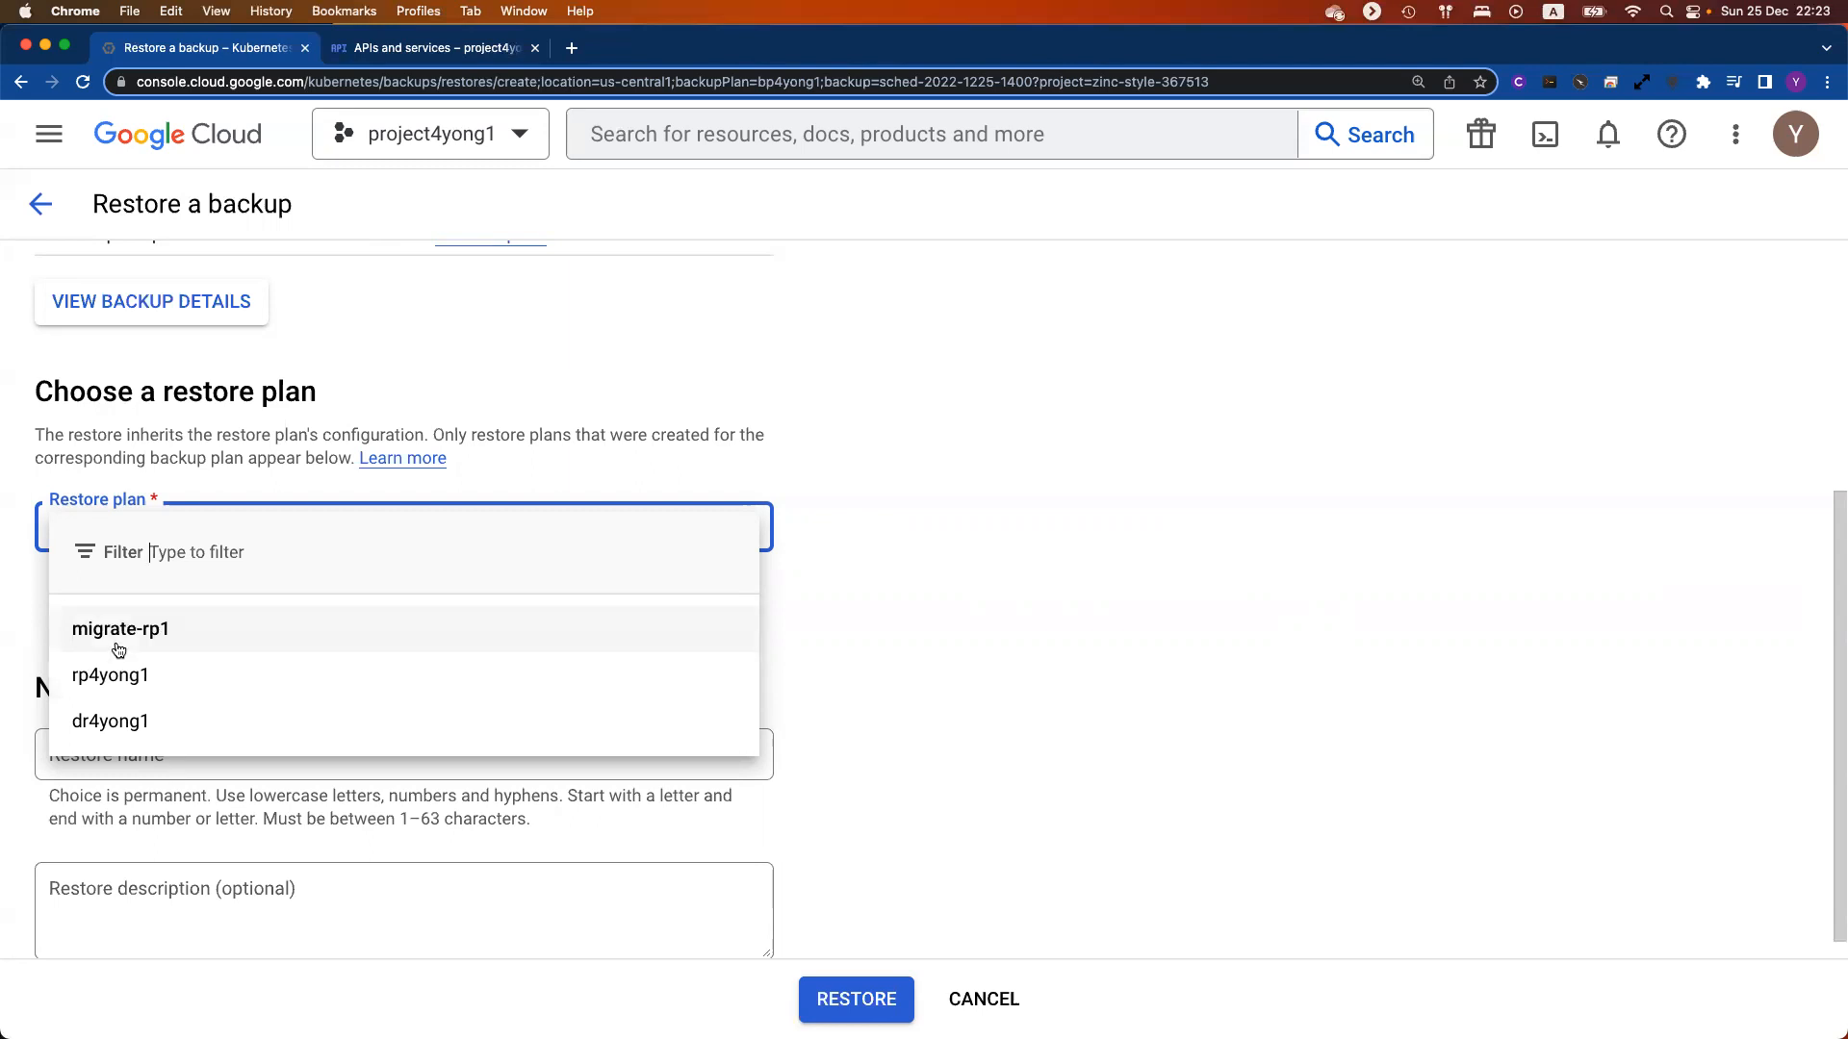
left_click(167, 687)
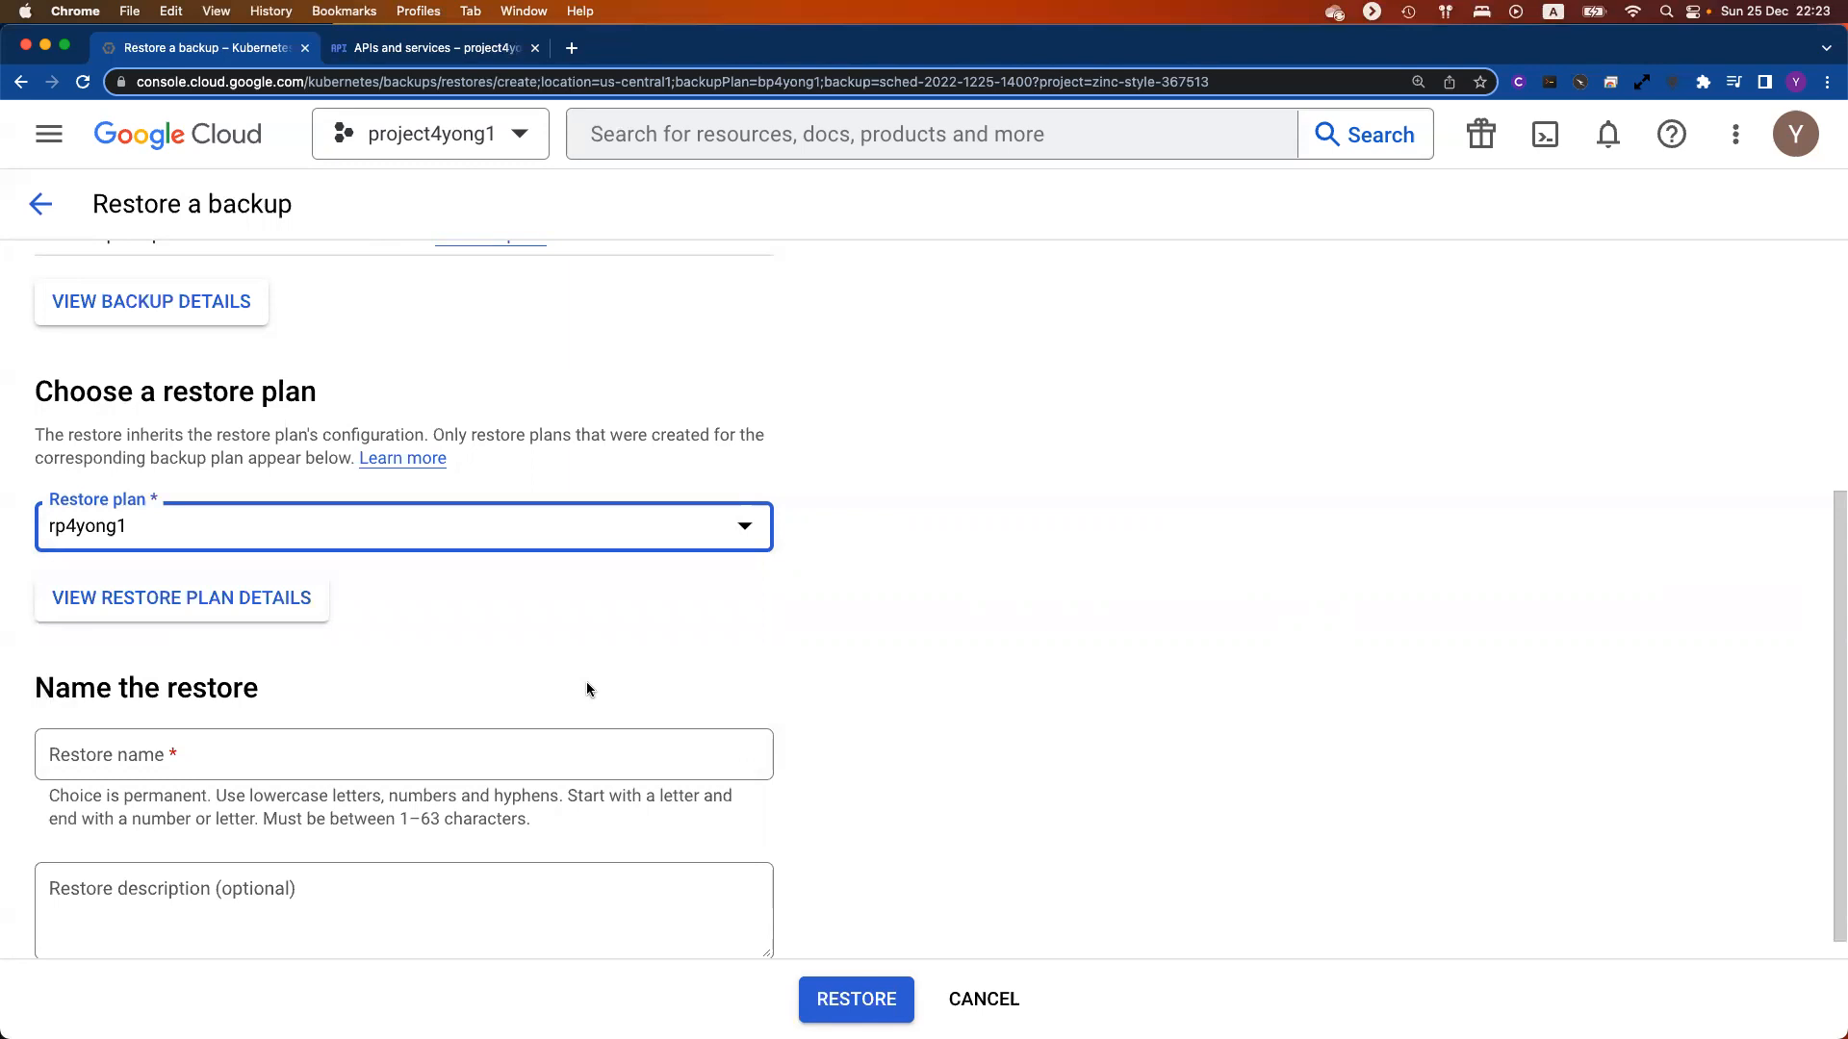
left_click(251, 614)
scroll(1059, 705, "down", 5)
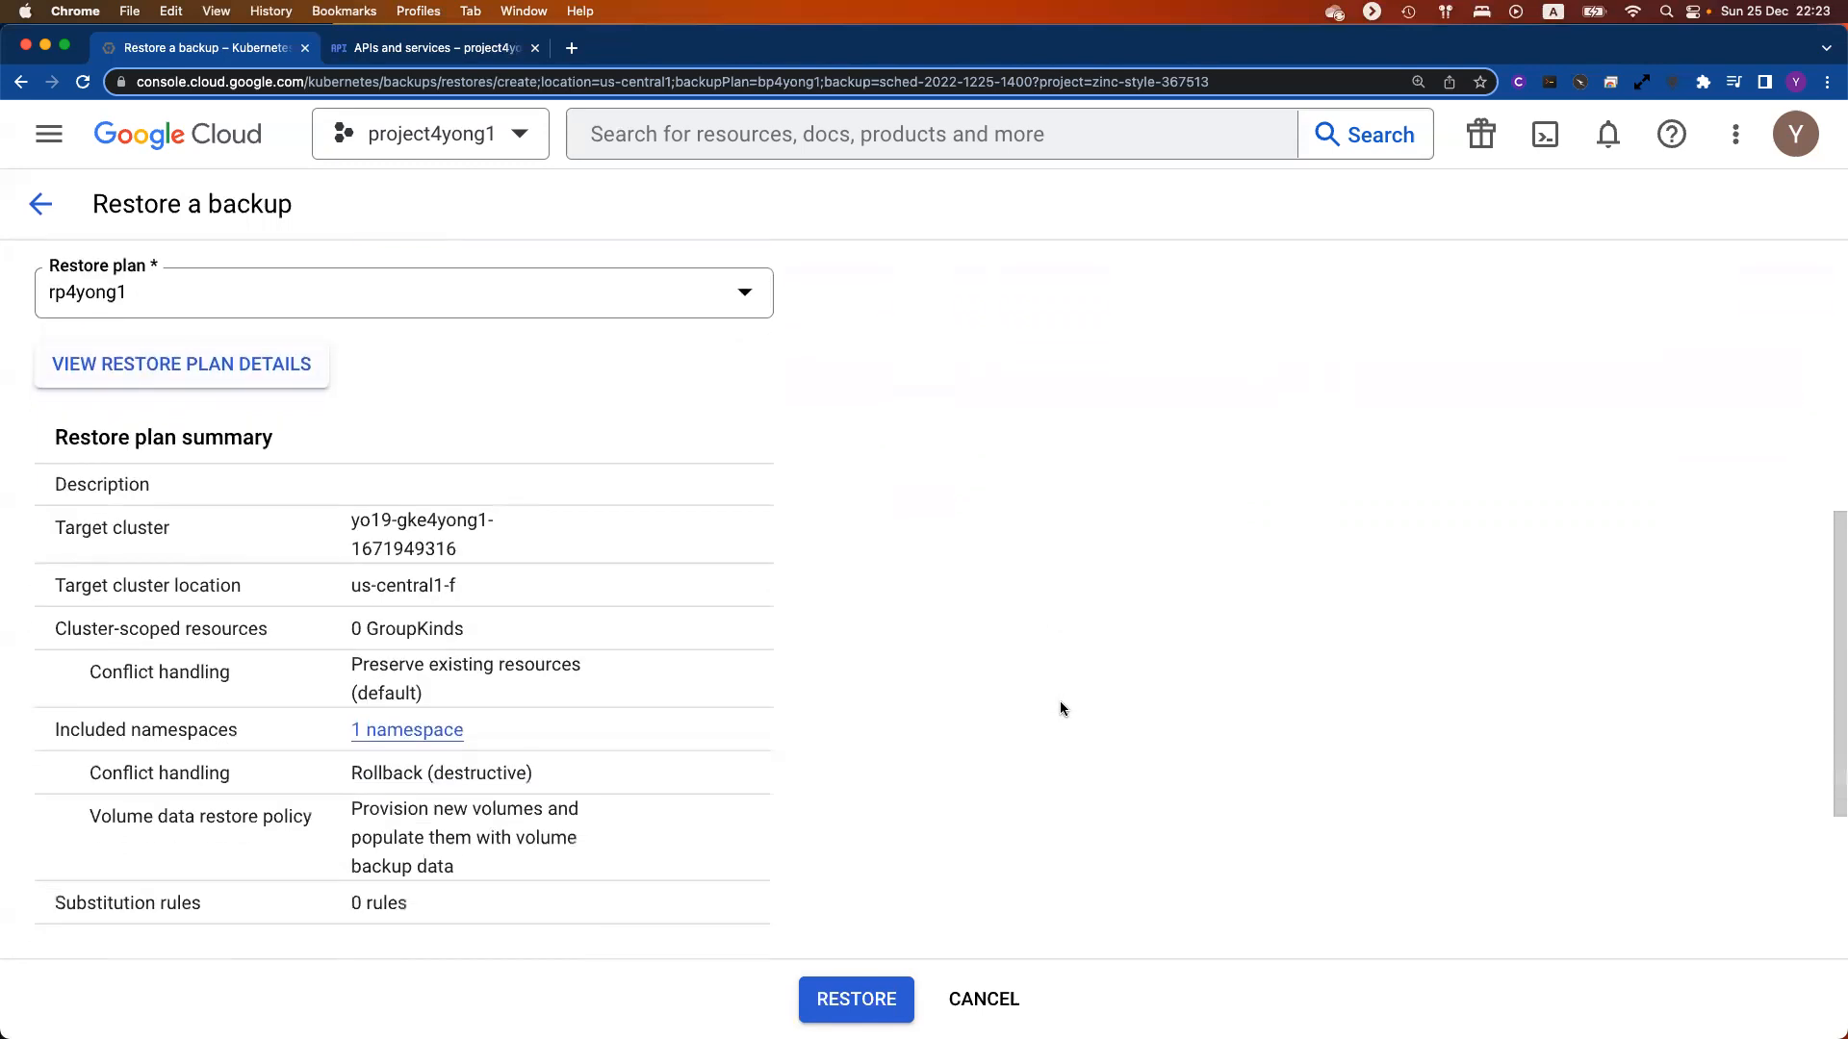
left_click_drag(349, 706, 459, 712)
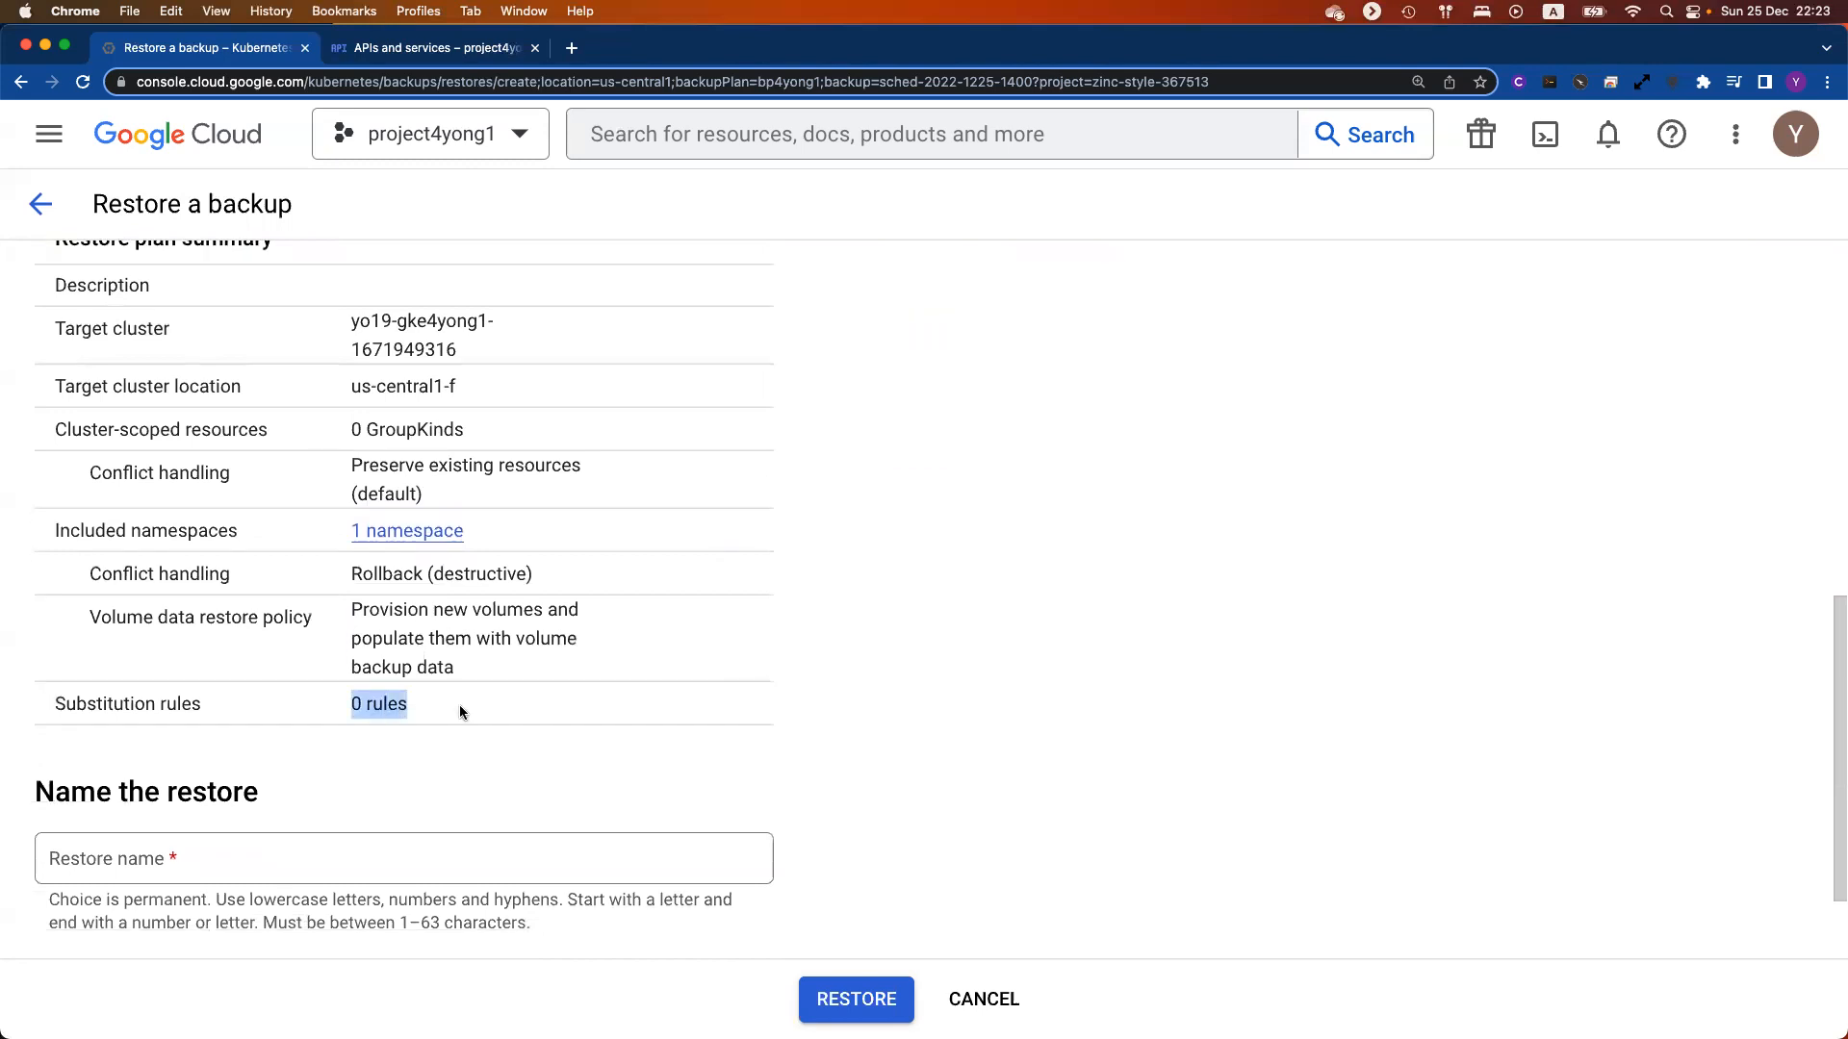
triple_click(159, 703)
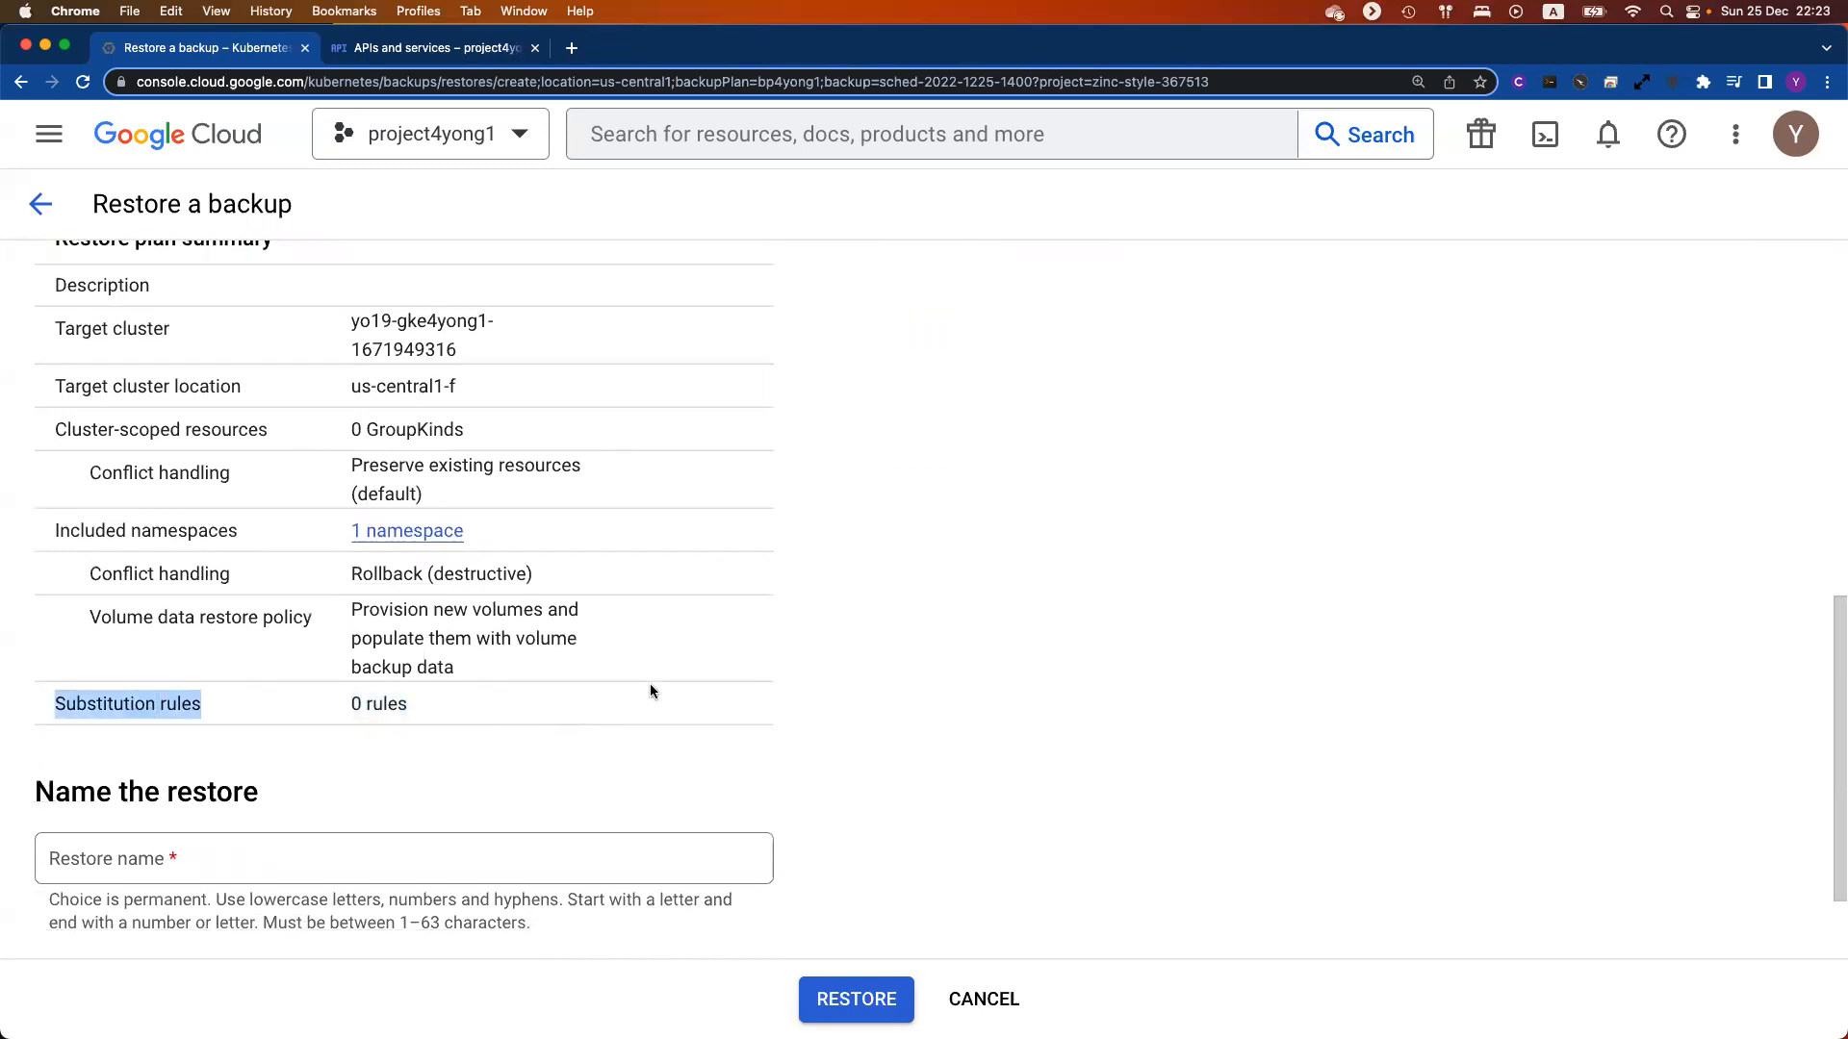
Step: Name the restore local-full-restore1 and try to start it
scroll(650, 685, "down", 2)
left_click(349, 724)
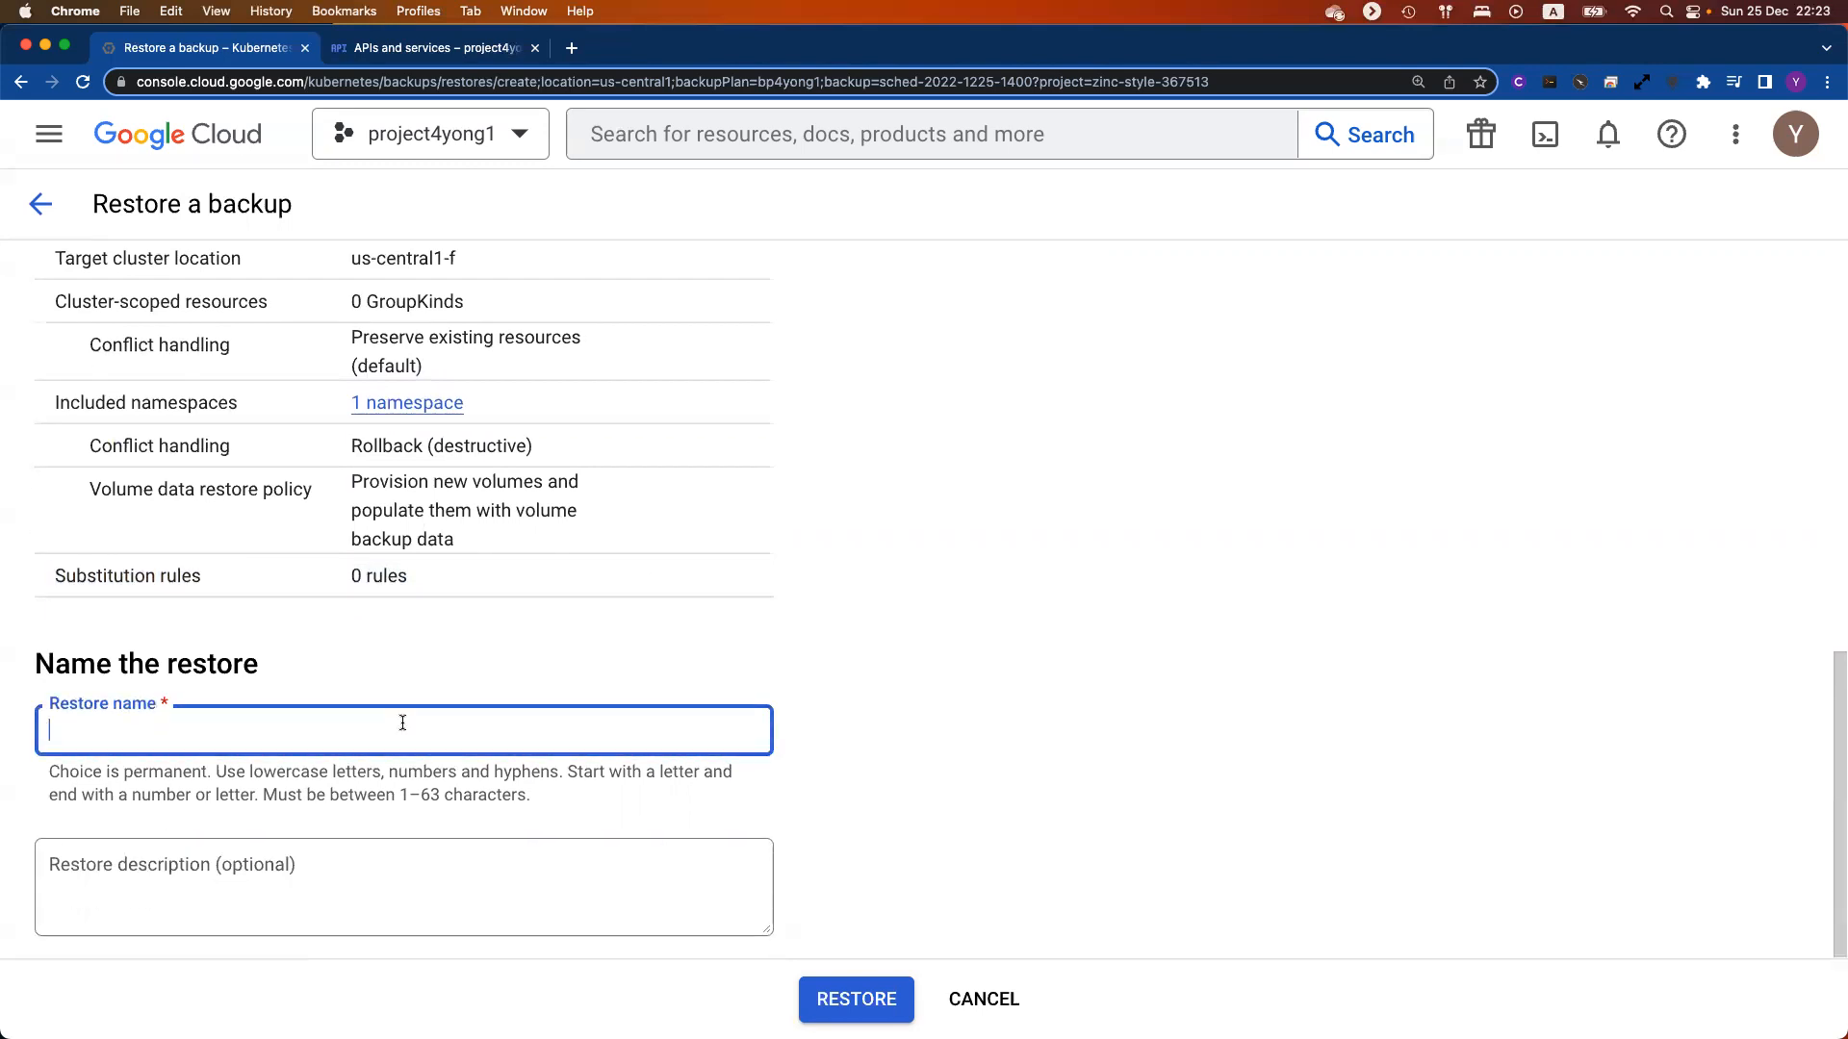
type("loal")
type("al-rul")
type("l-restore1")
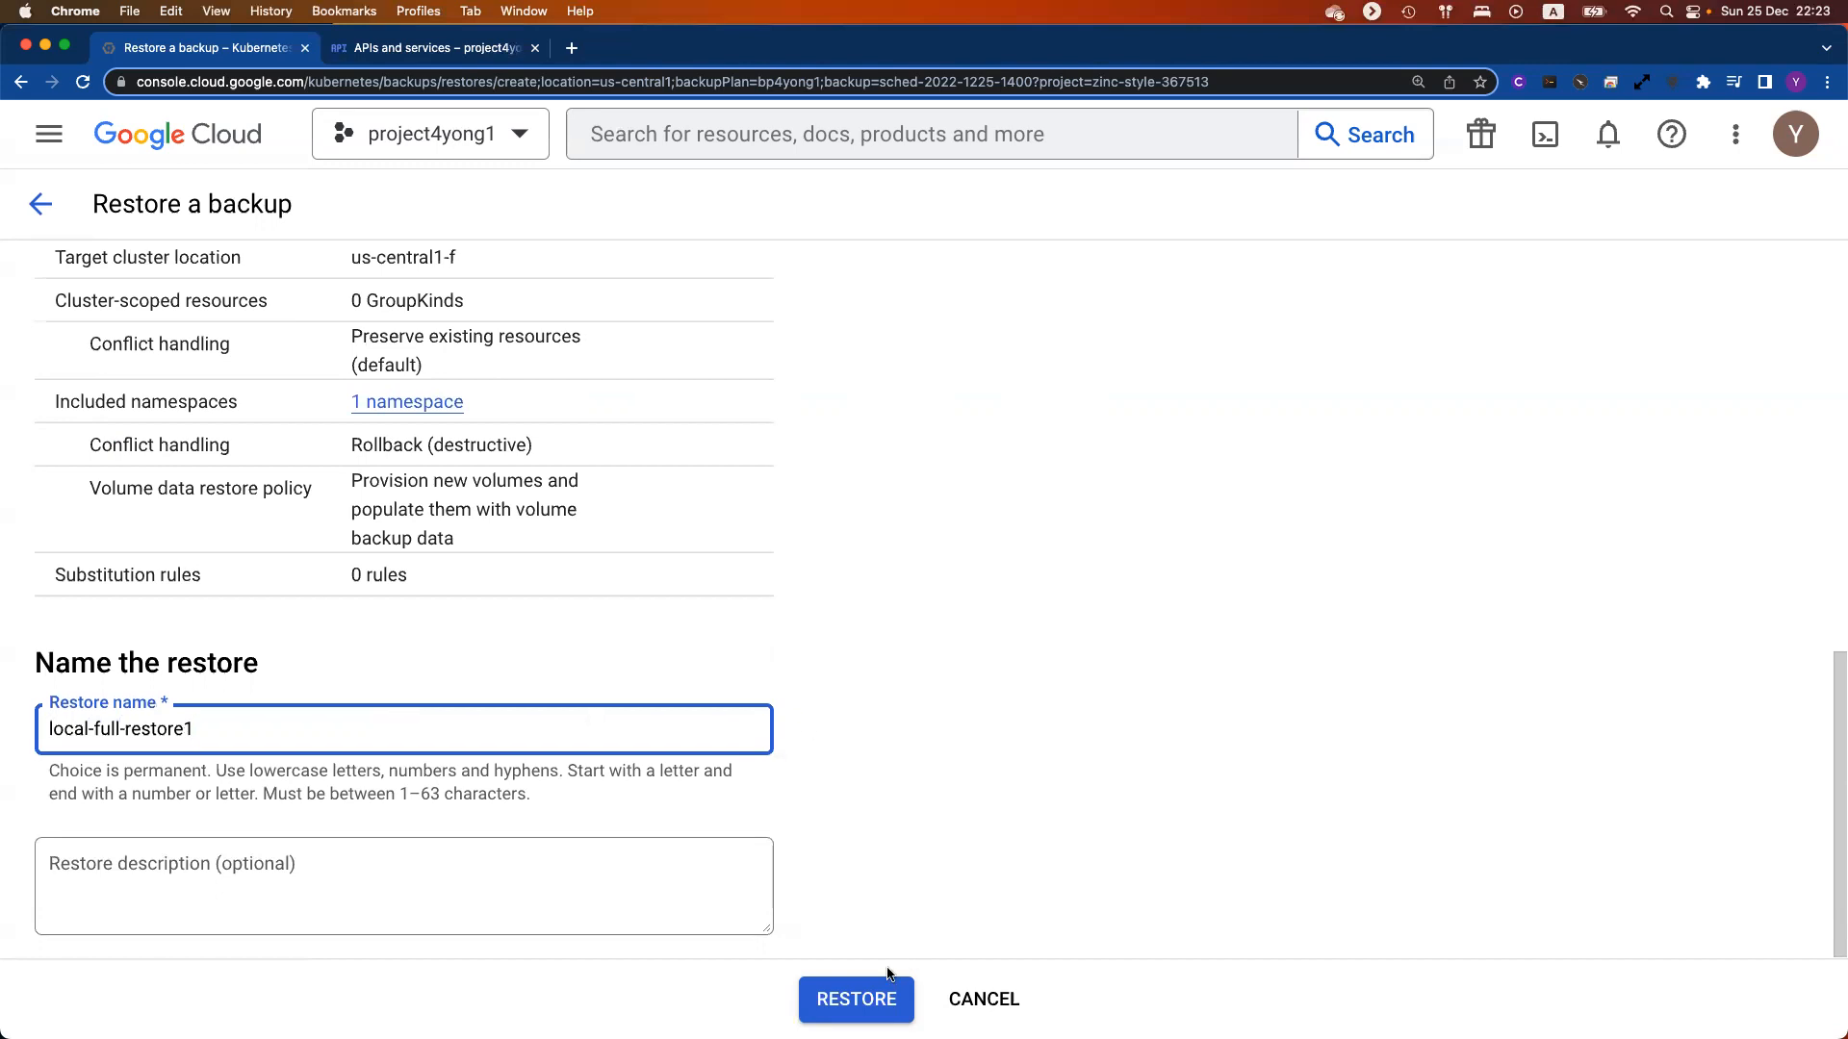
left_click(861, 1008)
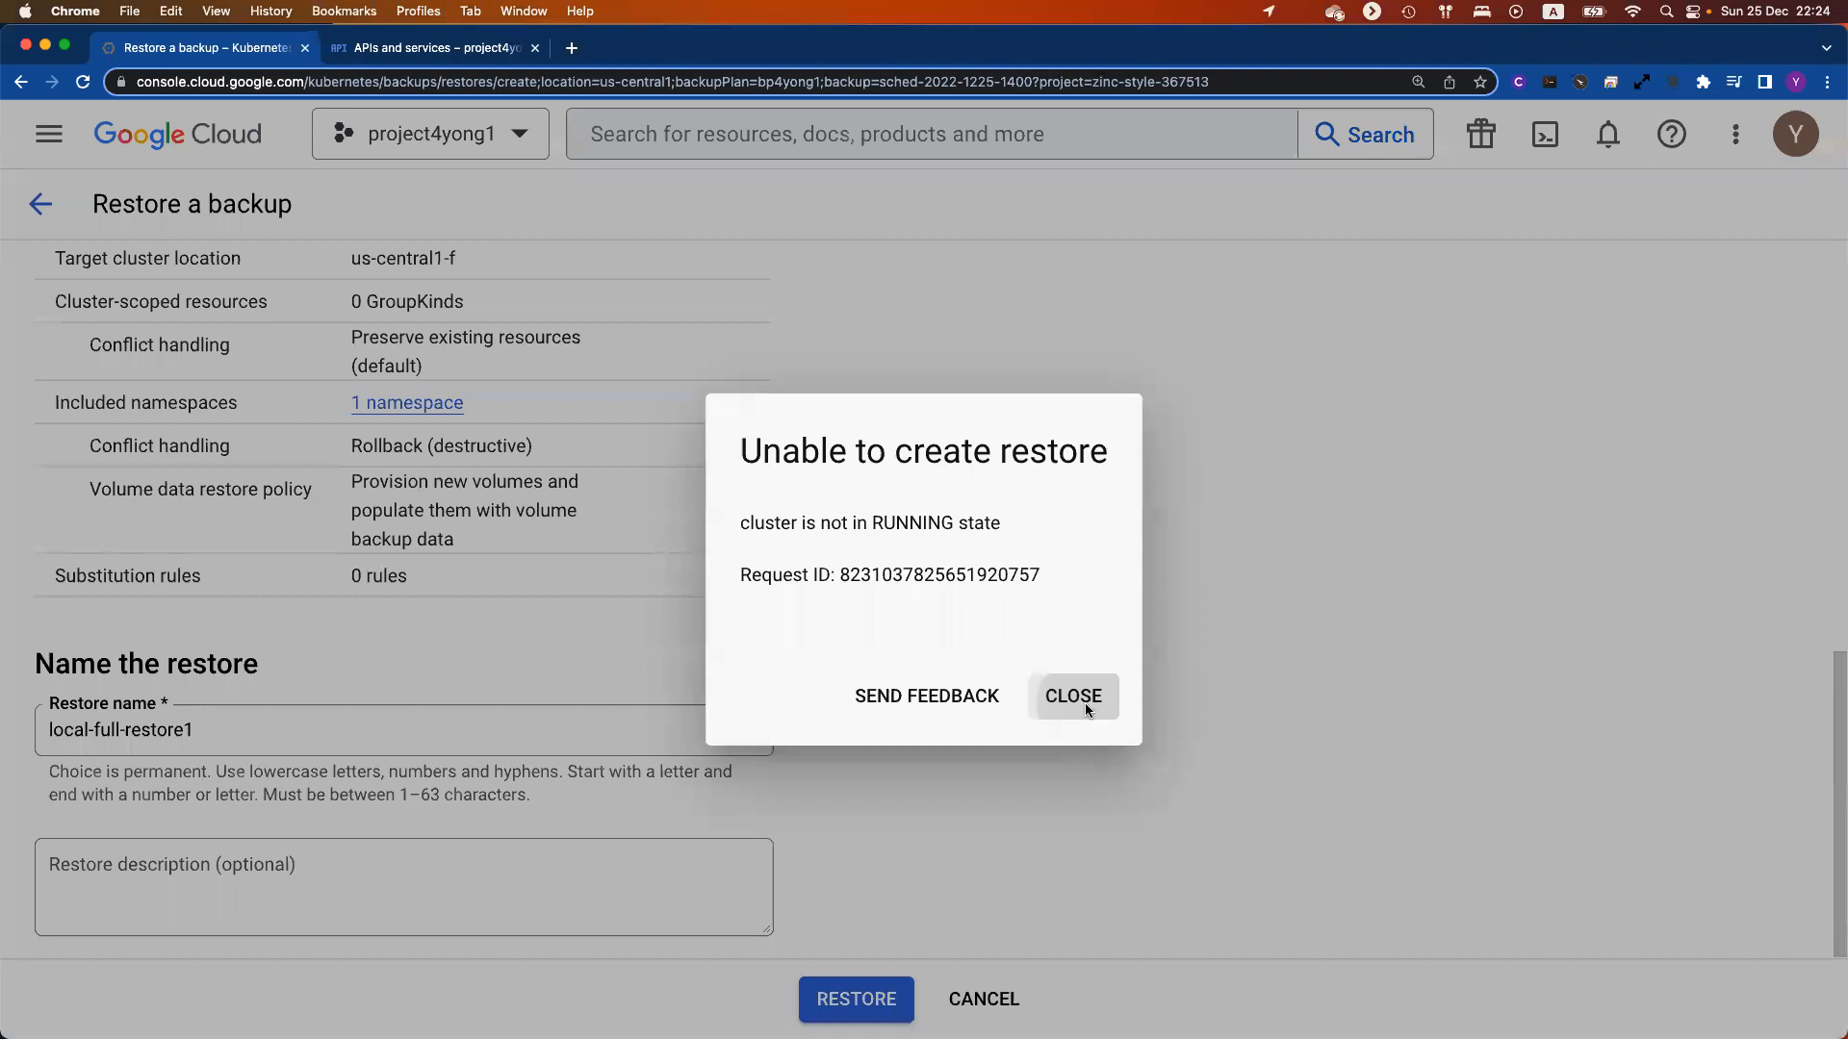
left_click(1073, 697)
Step: Switch to Cloud Shell, stop the pod watch and list the namespaces with "k get ns"
left_click(424, 53)
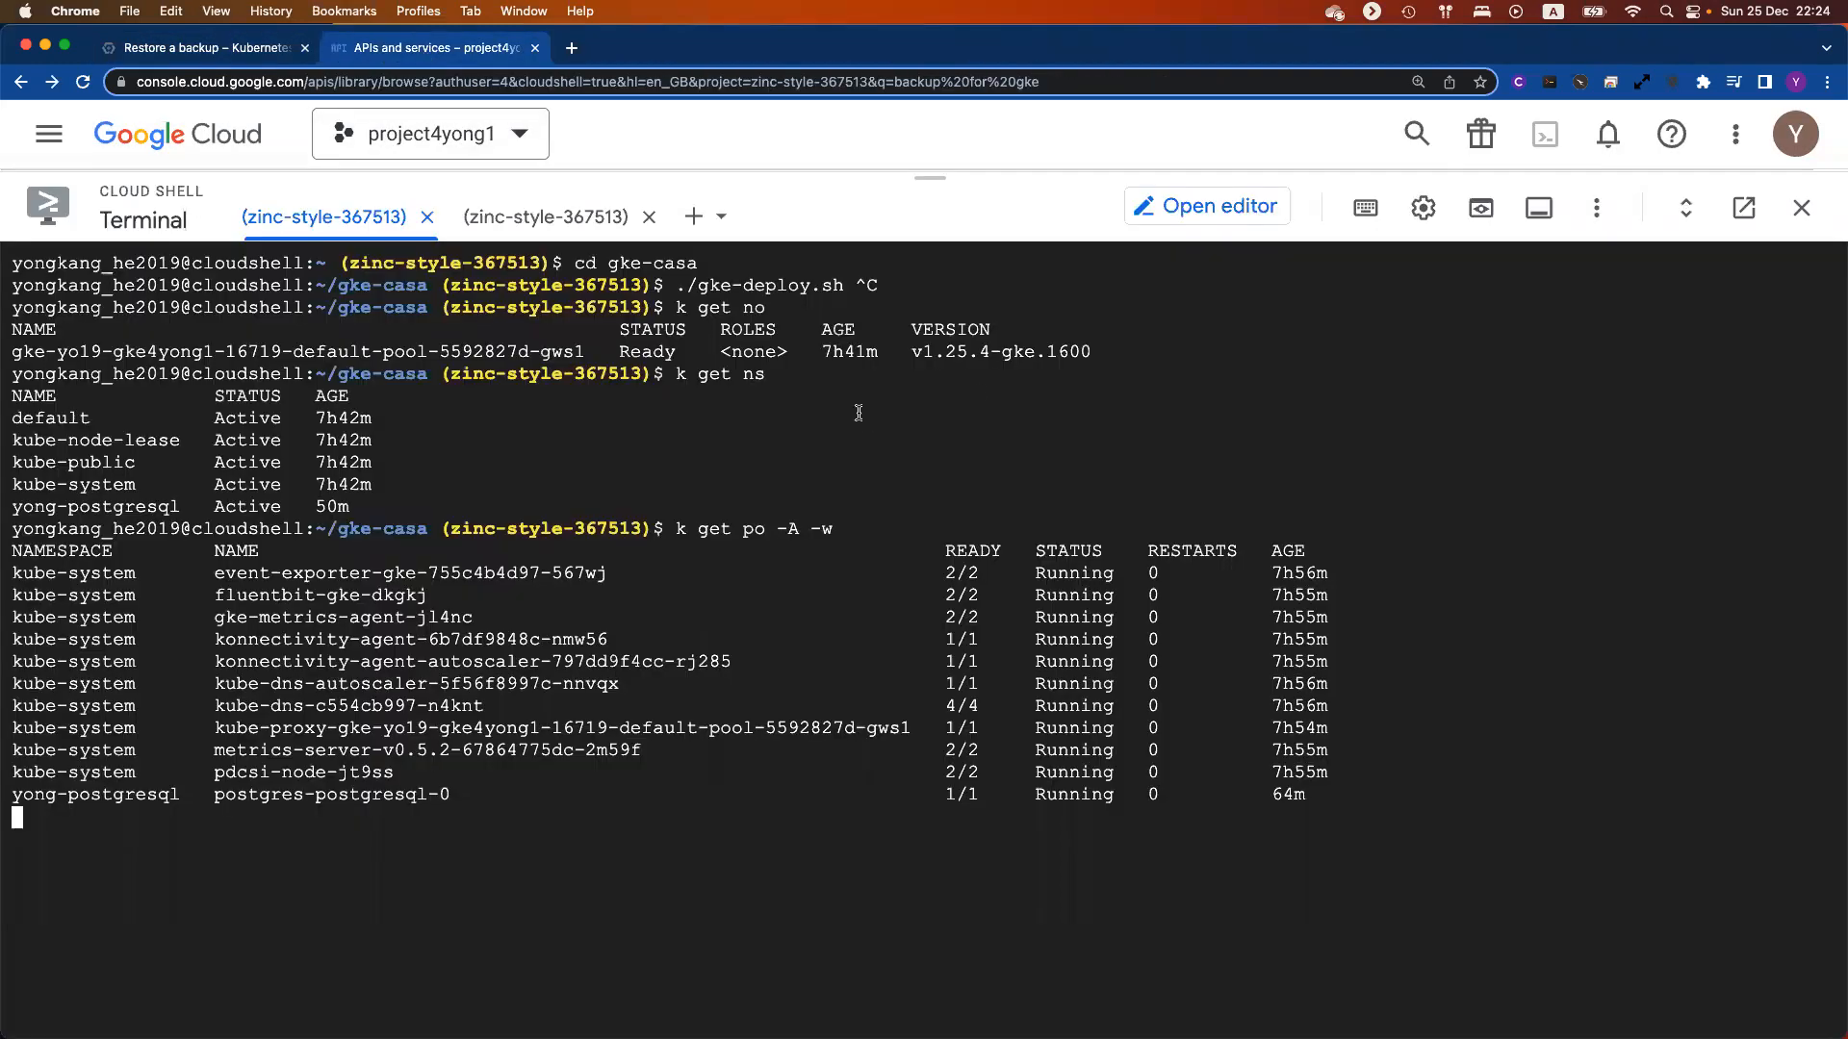
key("ctrl+c")
type("k ge")
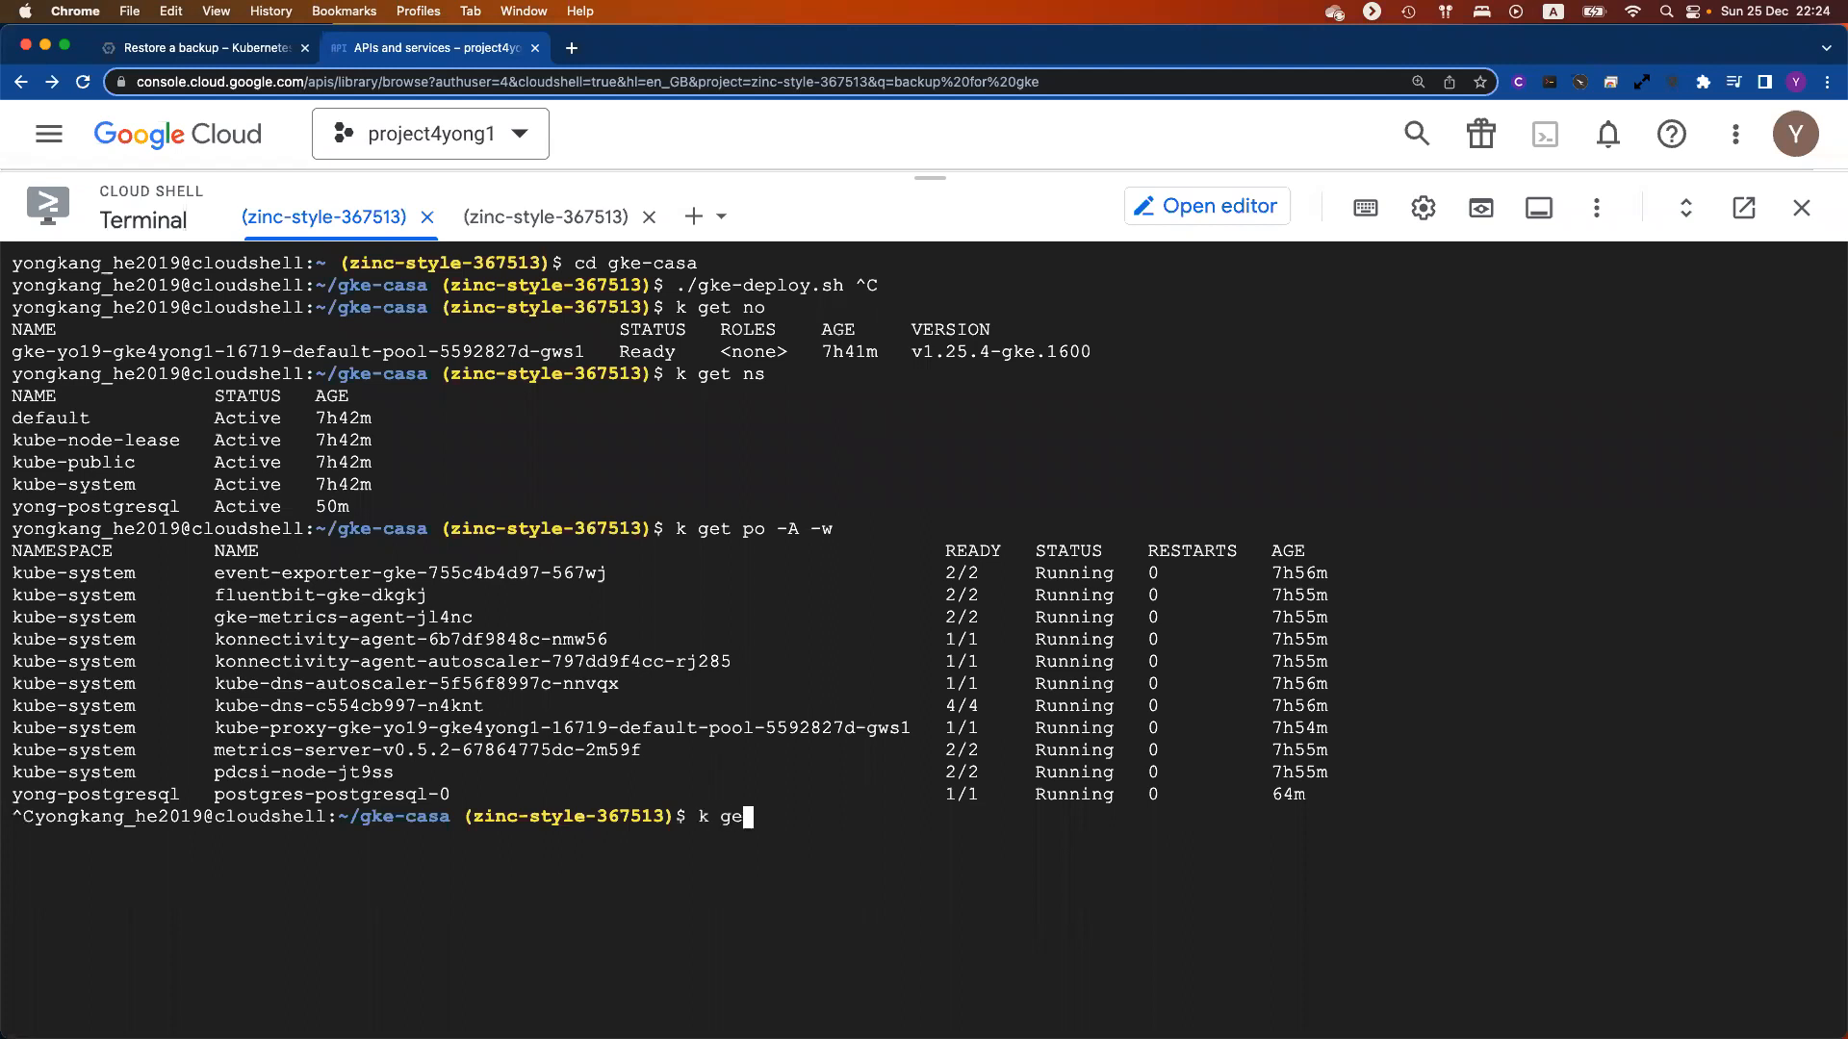
type("t ns")
key("Return")
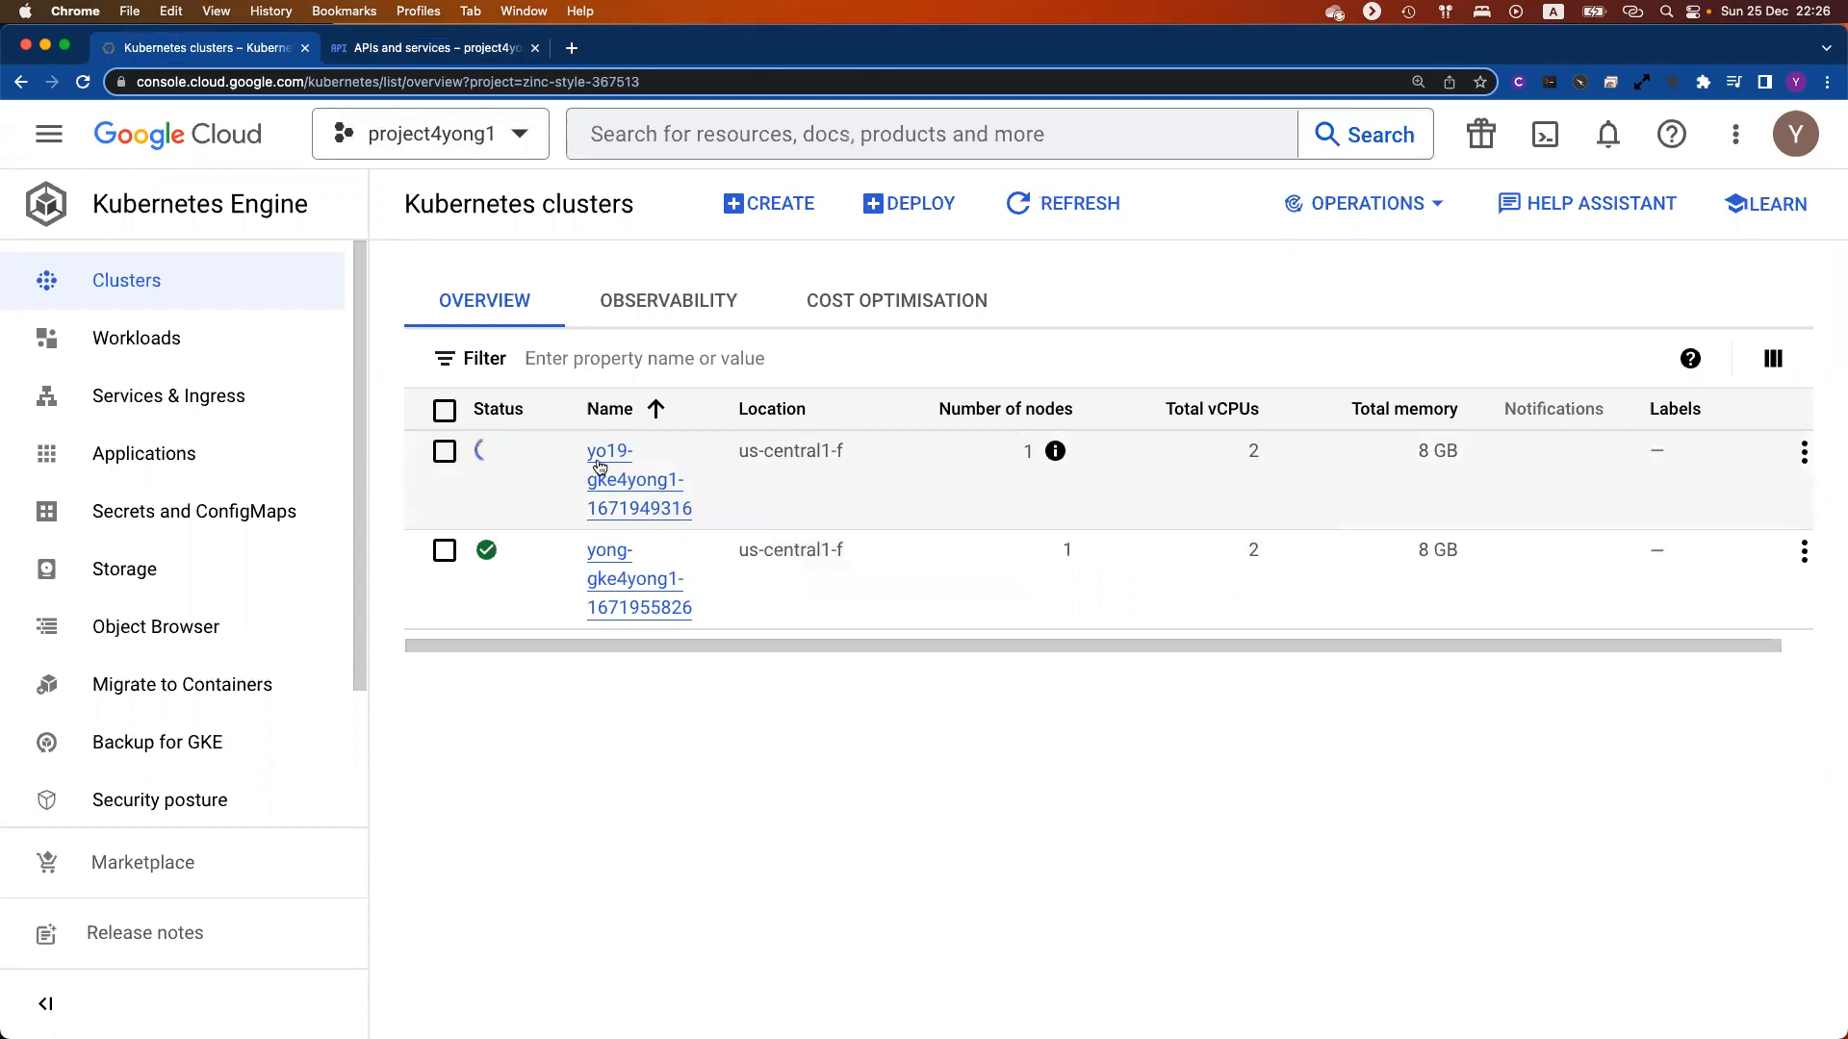
left_click_drag(582, 460, 763, 516)
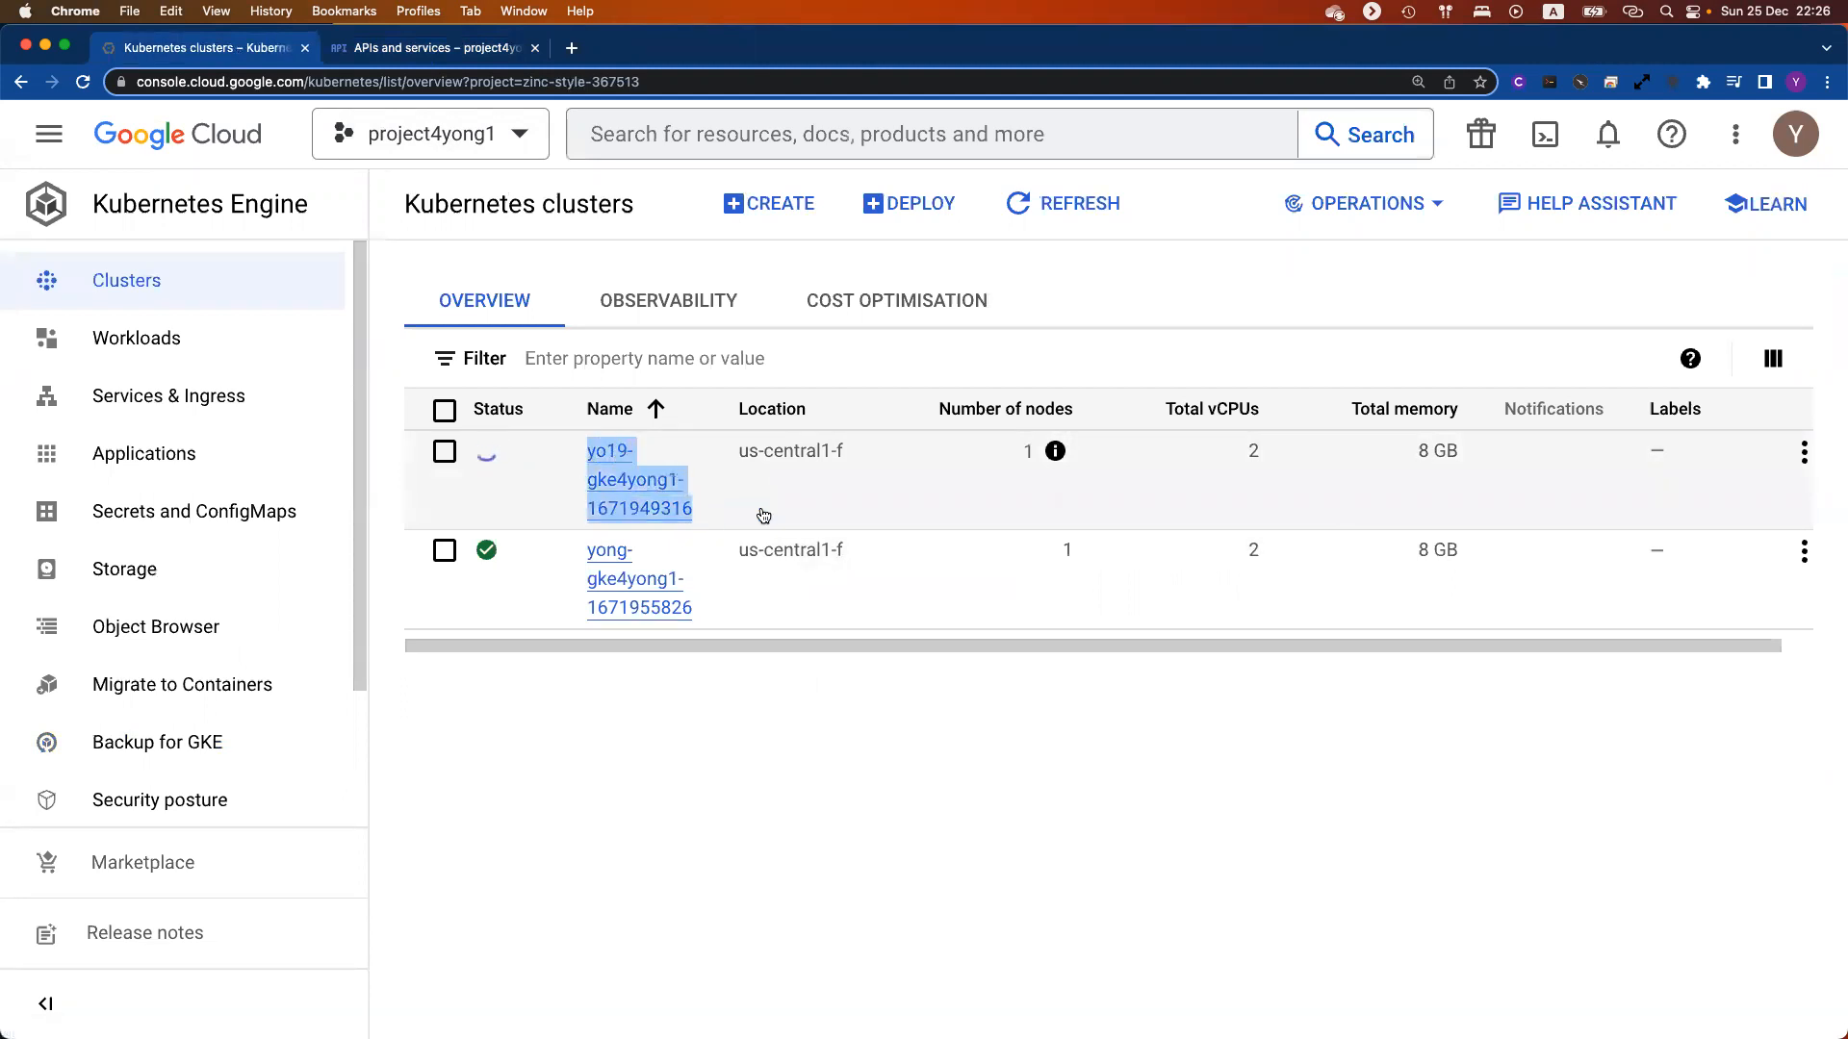
mouse_move(1063, 462)
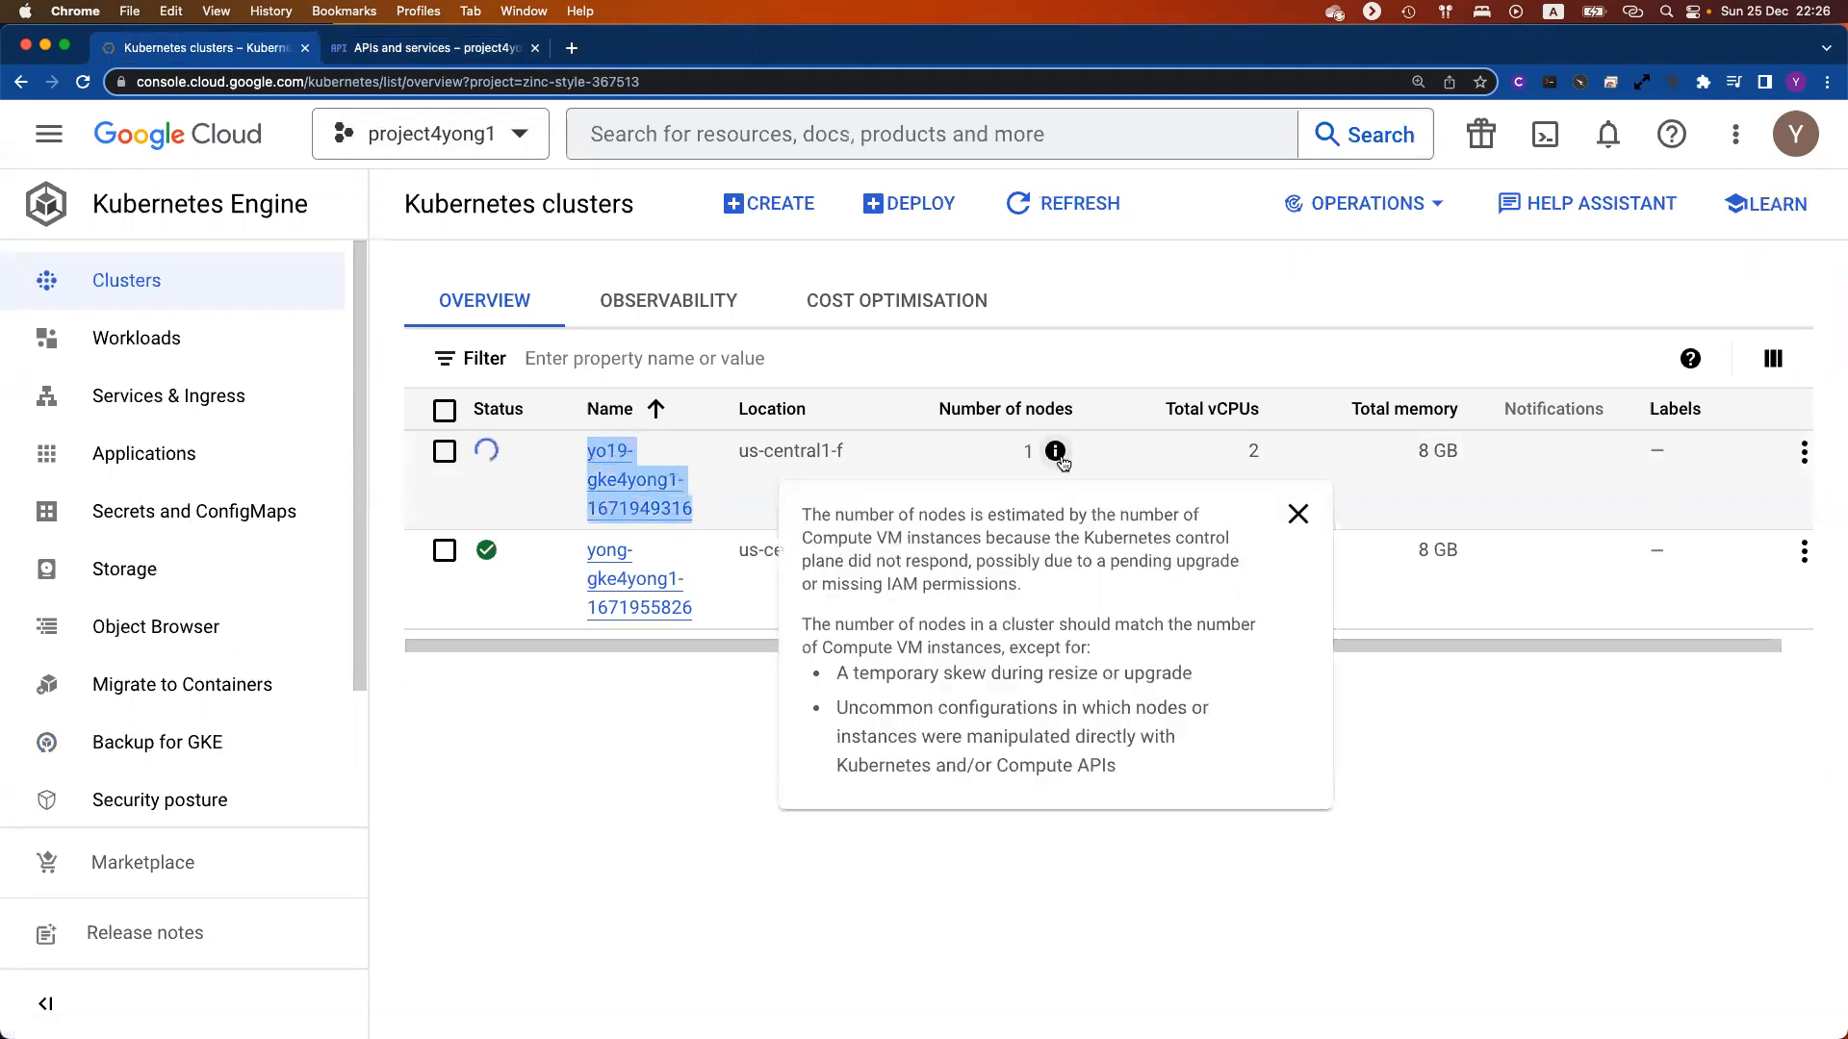
left_click(653, 493)
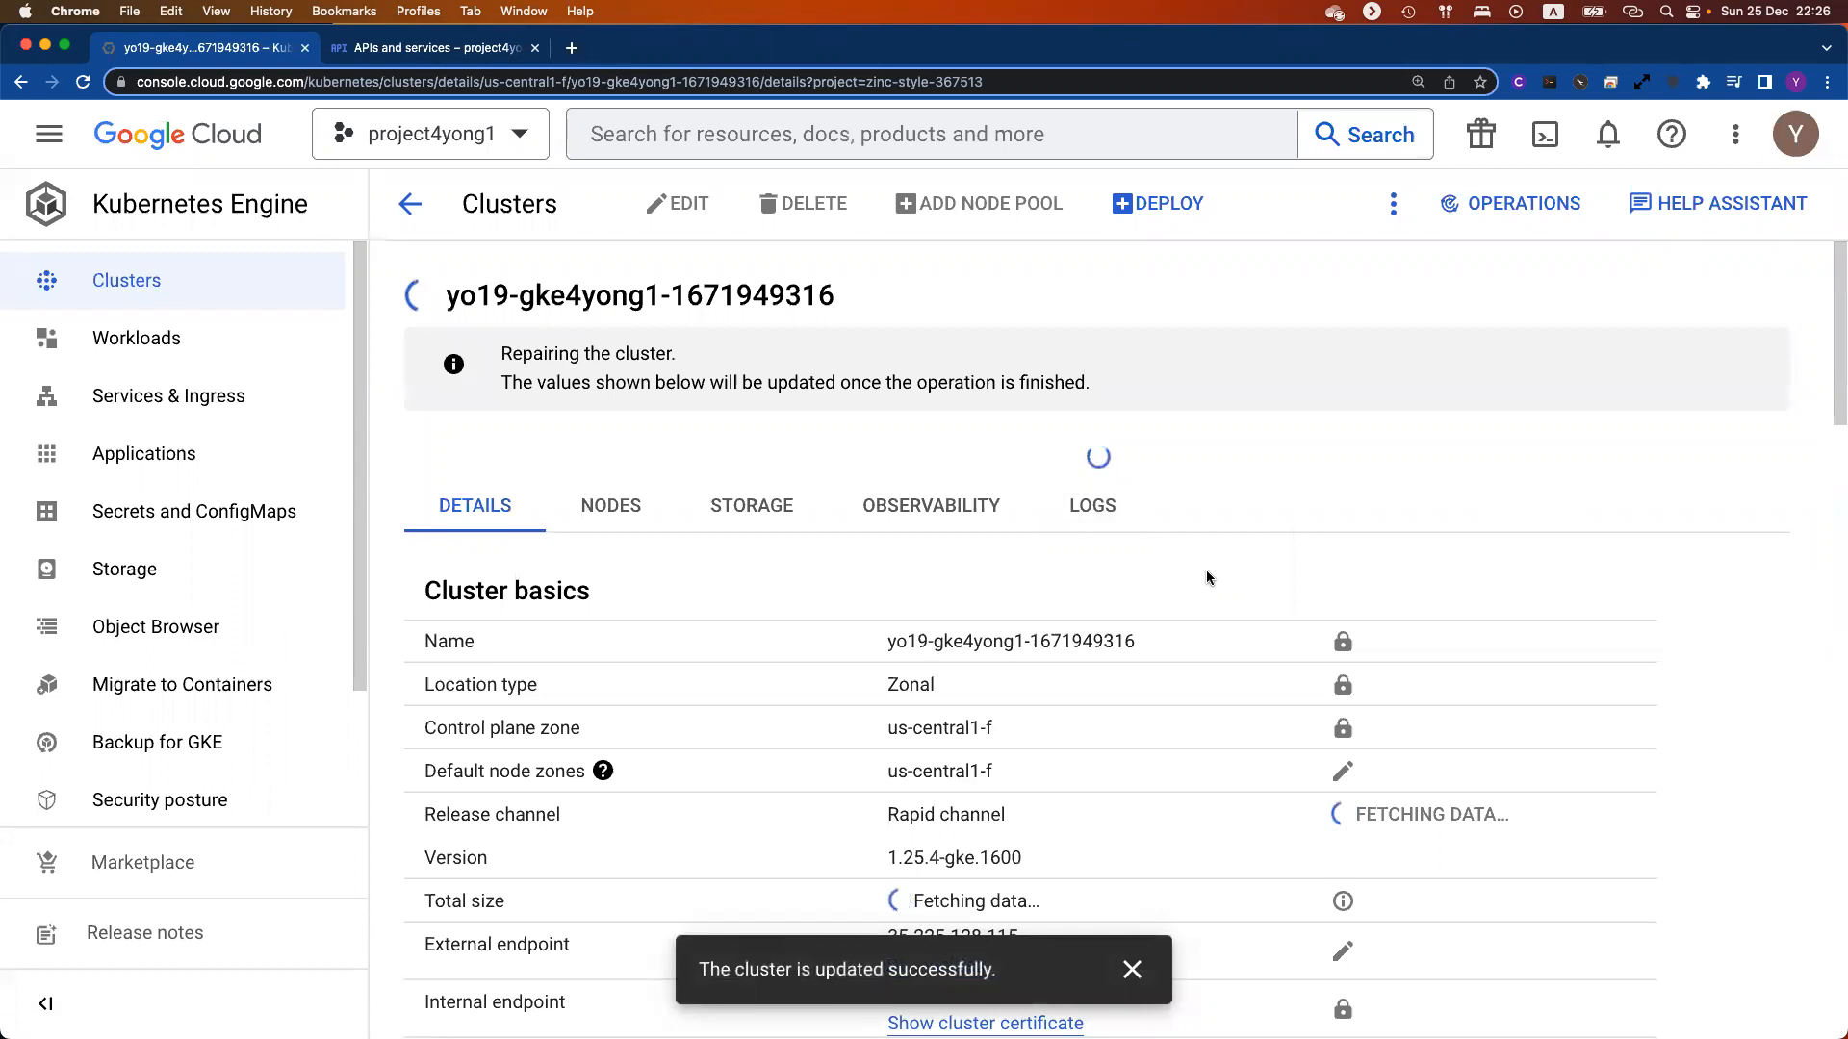
scroll(1255, 550, "down", 3)
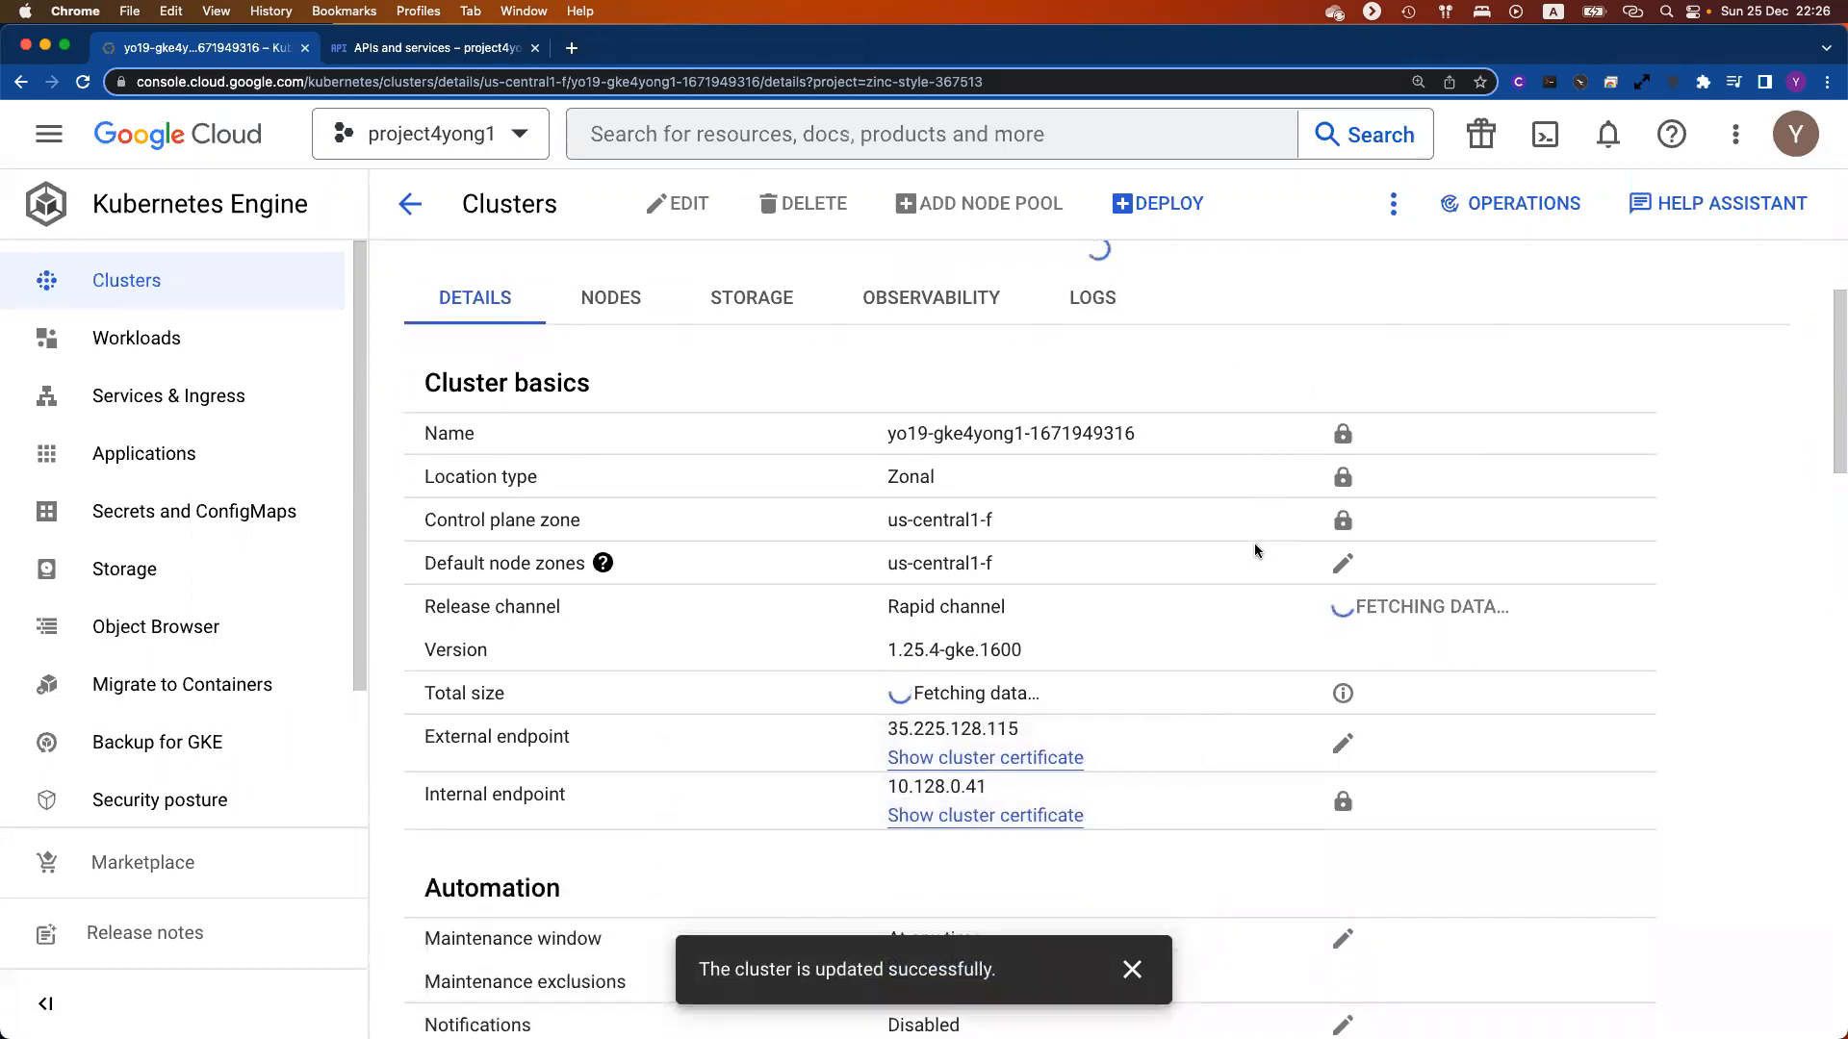
scroll(1255, 547, "down", 3)
scroll(1255, 550, "down", 10)
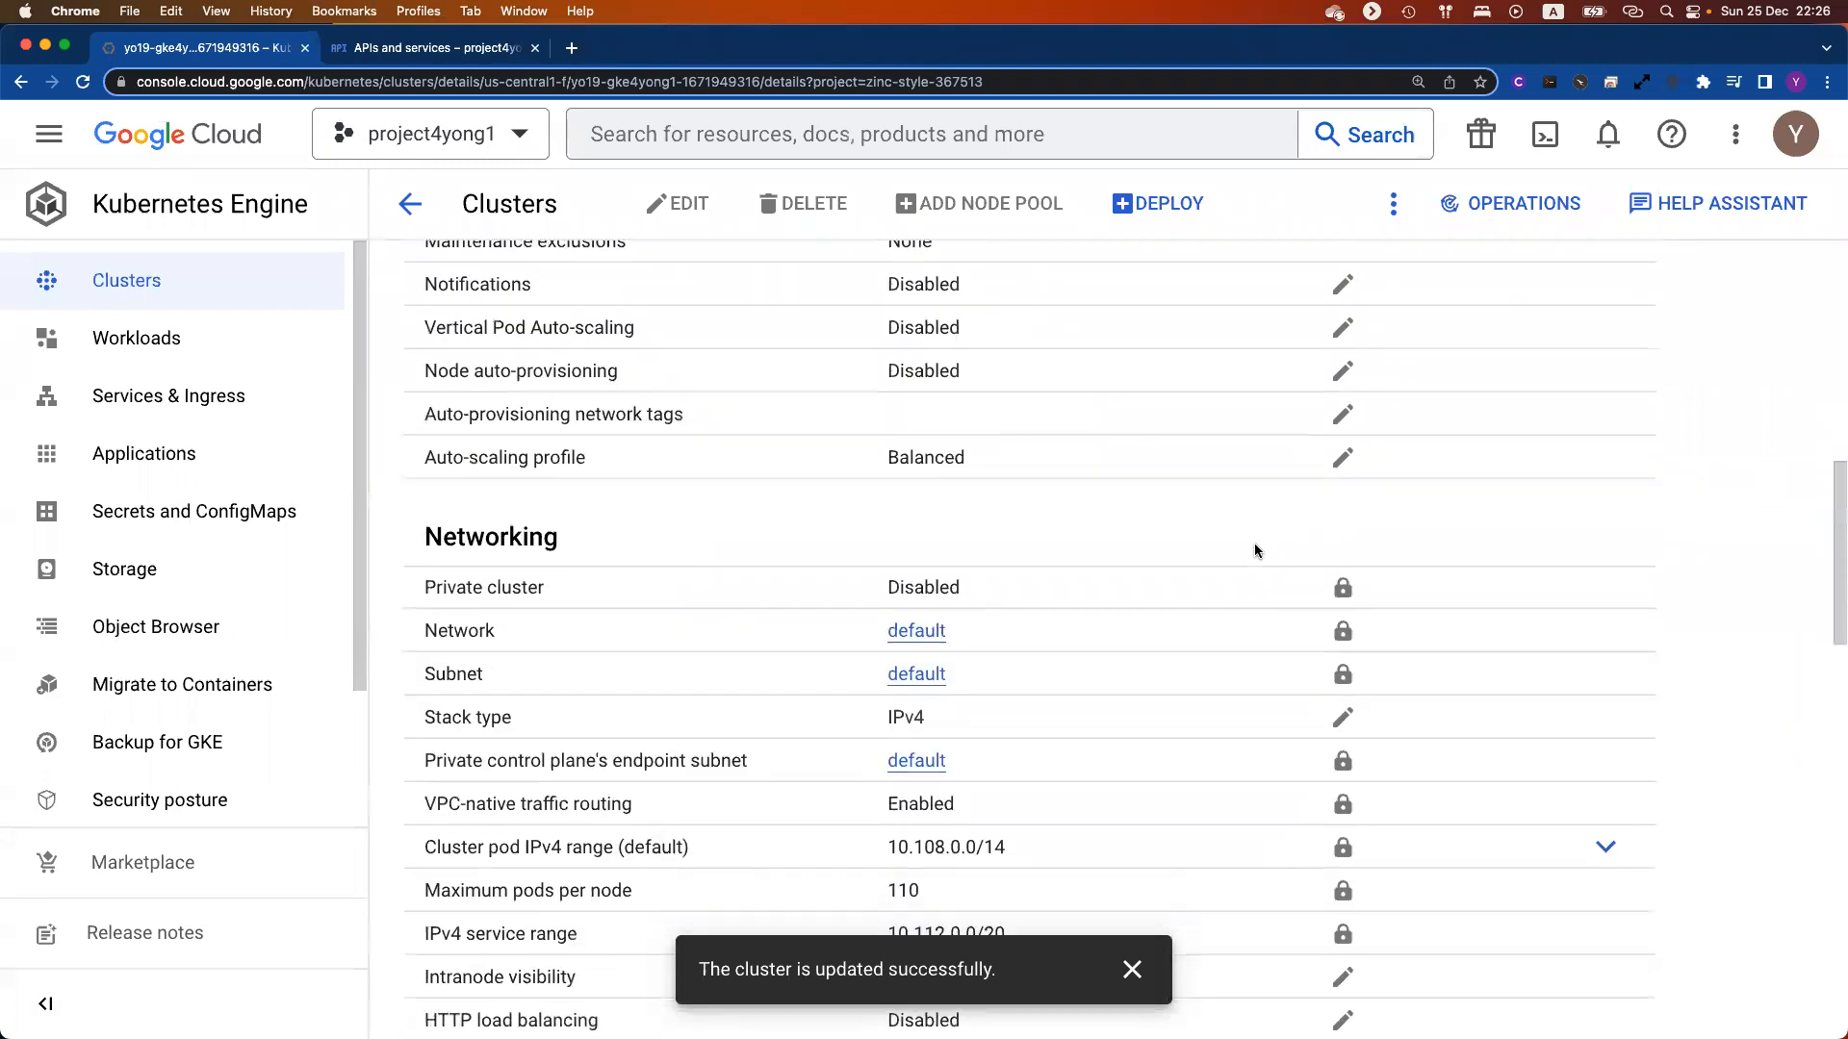
scroll(1254, 550, "up", 15)
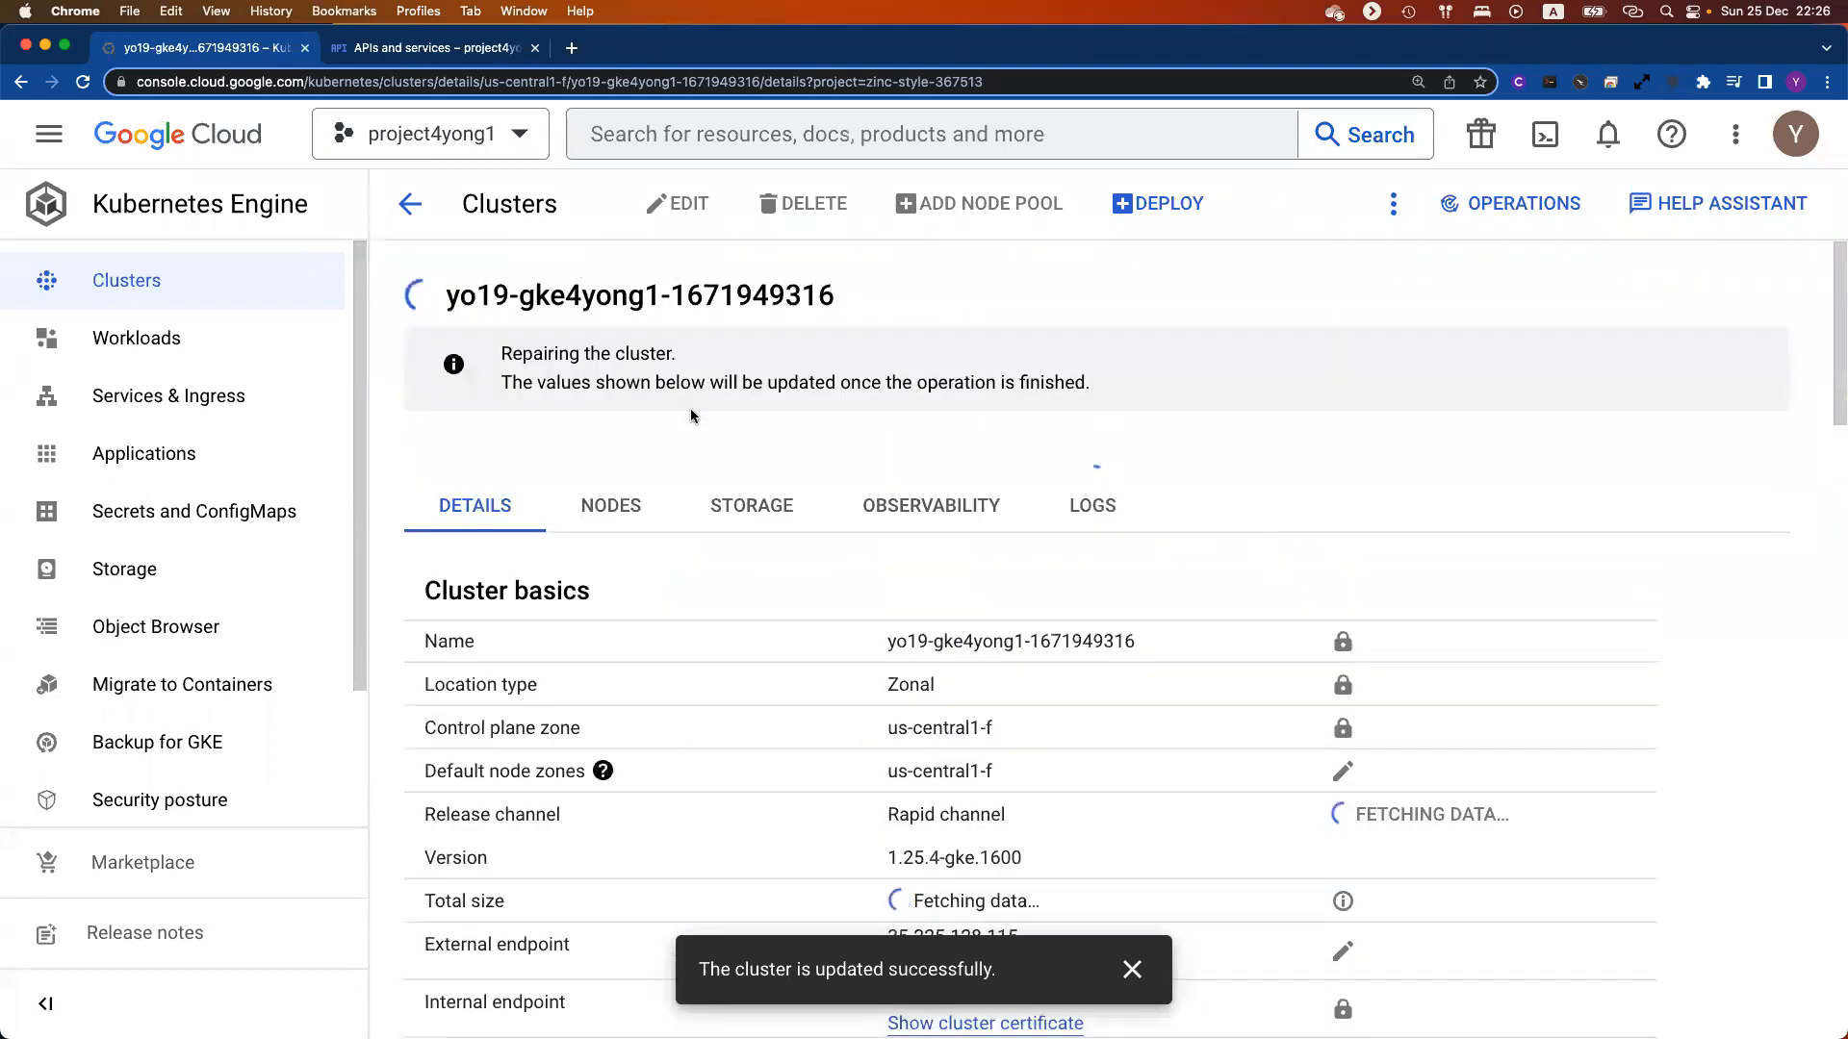
mouse_move(500, 361)
left_mouse_down()
mouse_move(674, 357)
mouse_move(1116, 399)
mouse_move(487, 354)
left_mouse_up()
left_click(1116, 398)
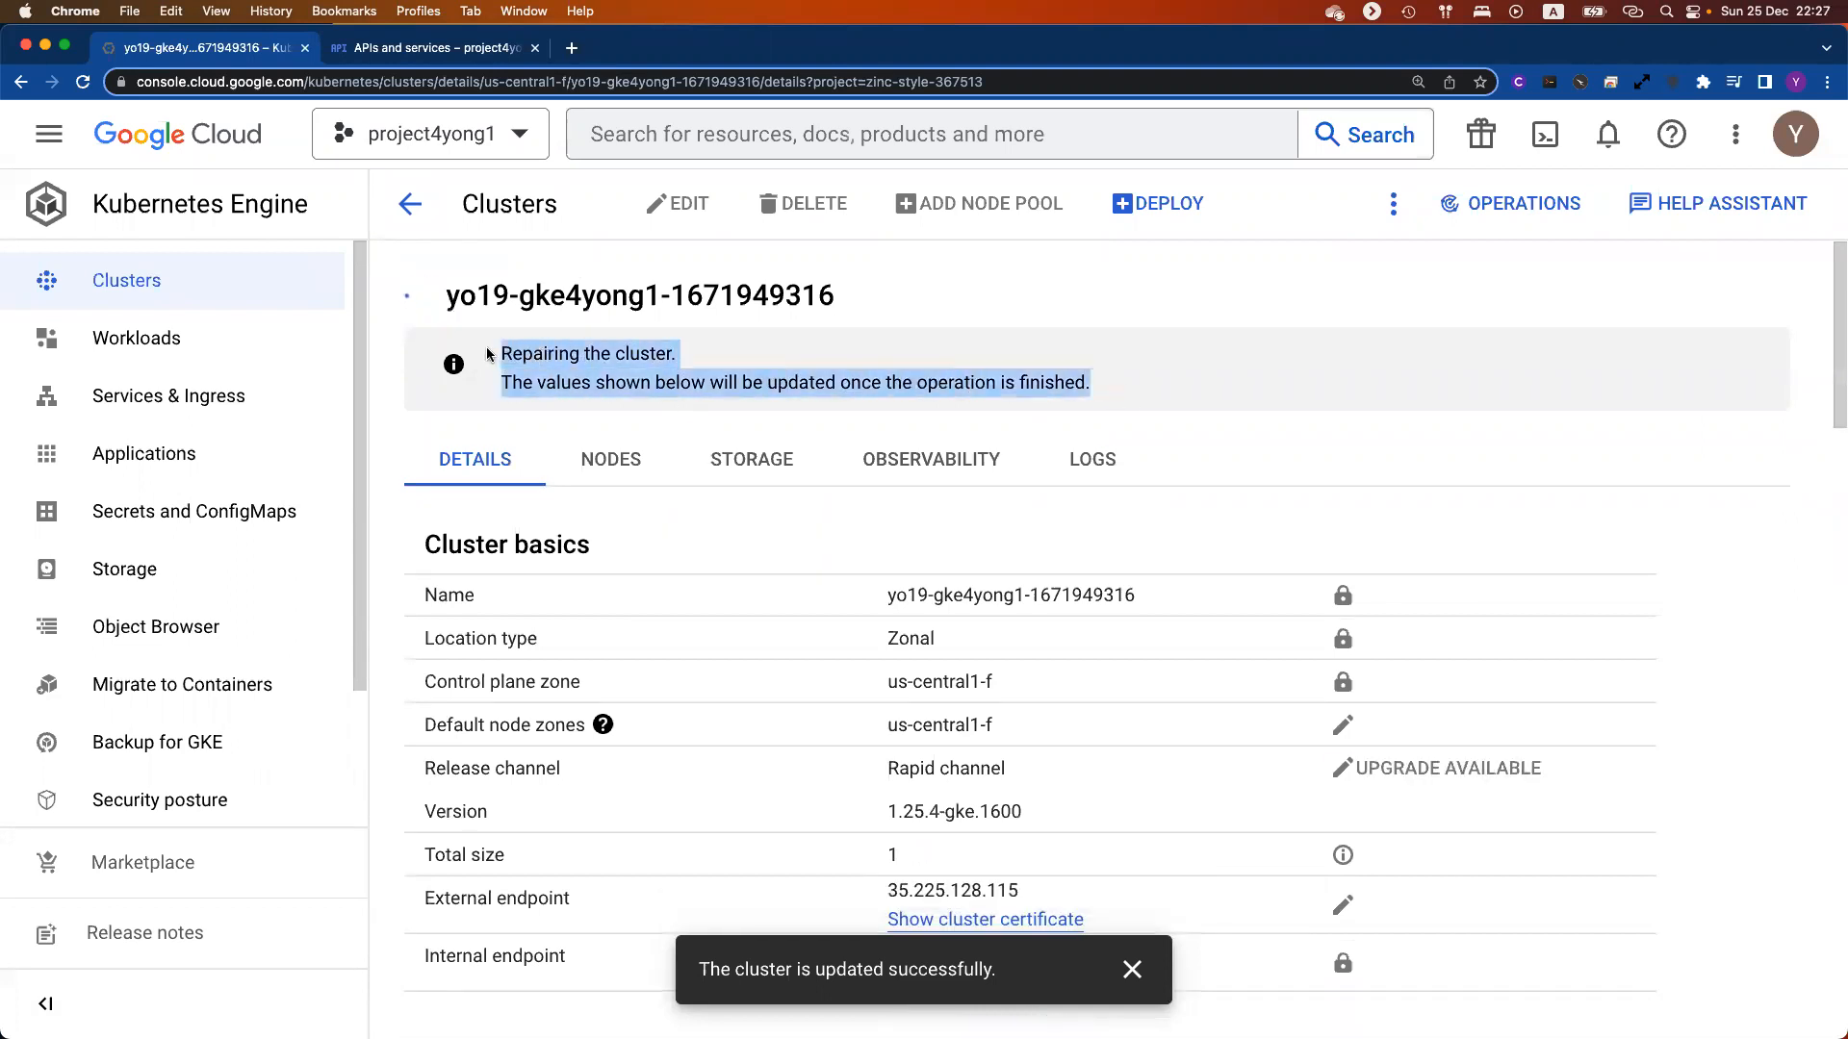
left_click(412, 206)
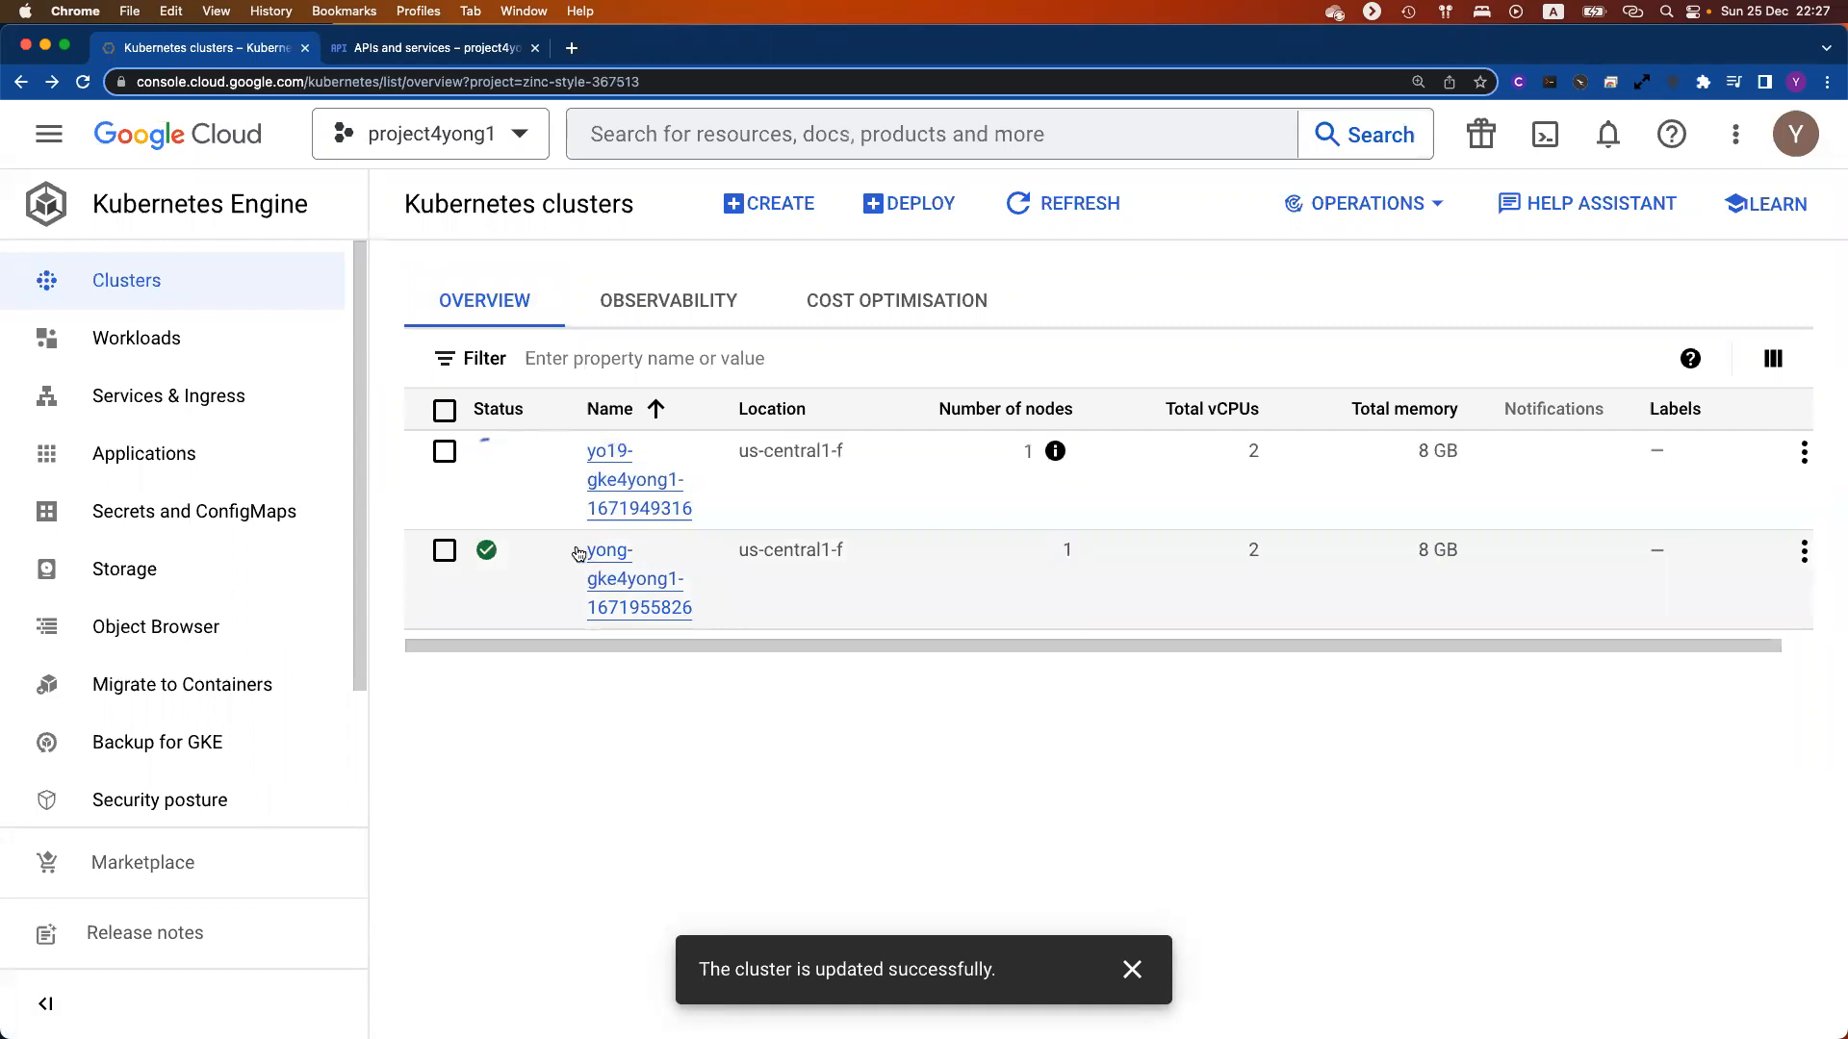
left_click_drag(577, 551, 200, 687)
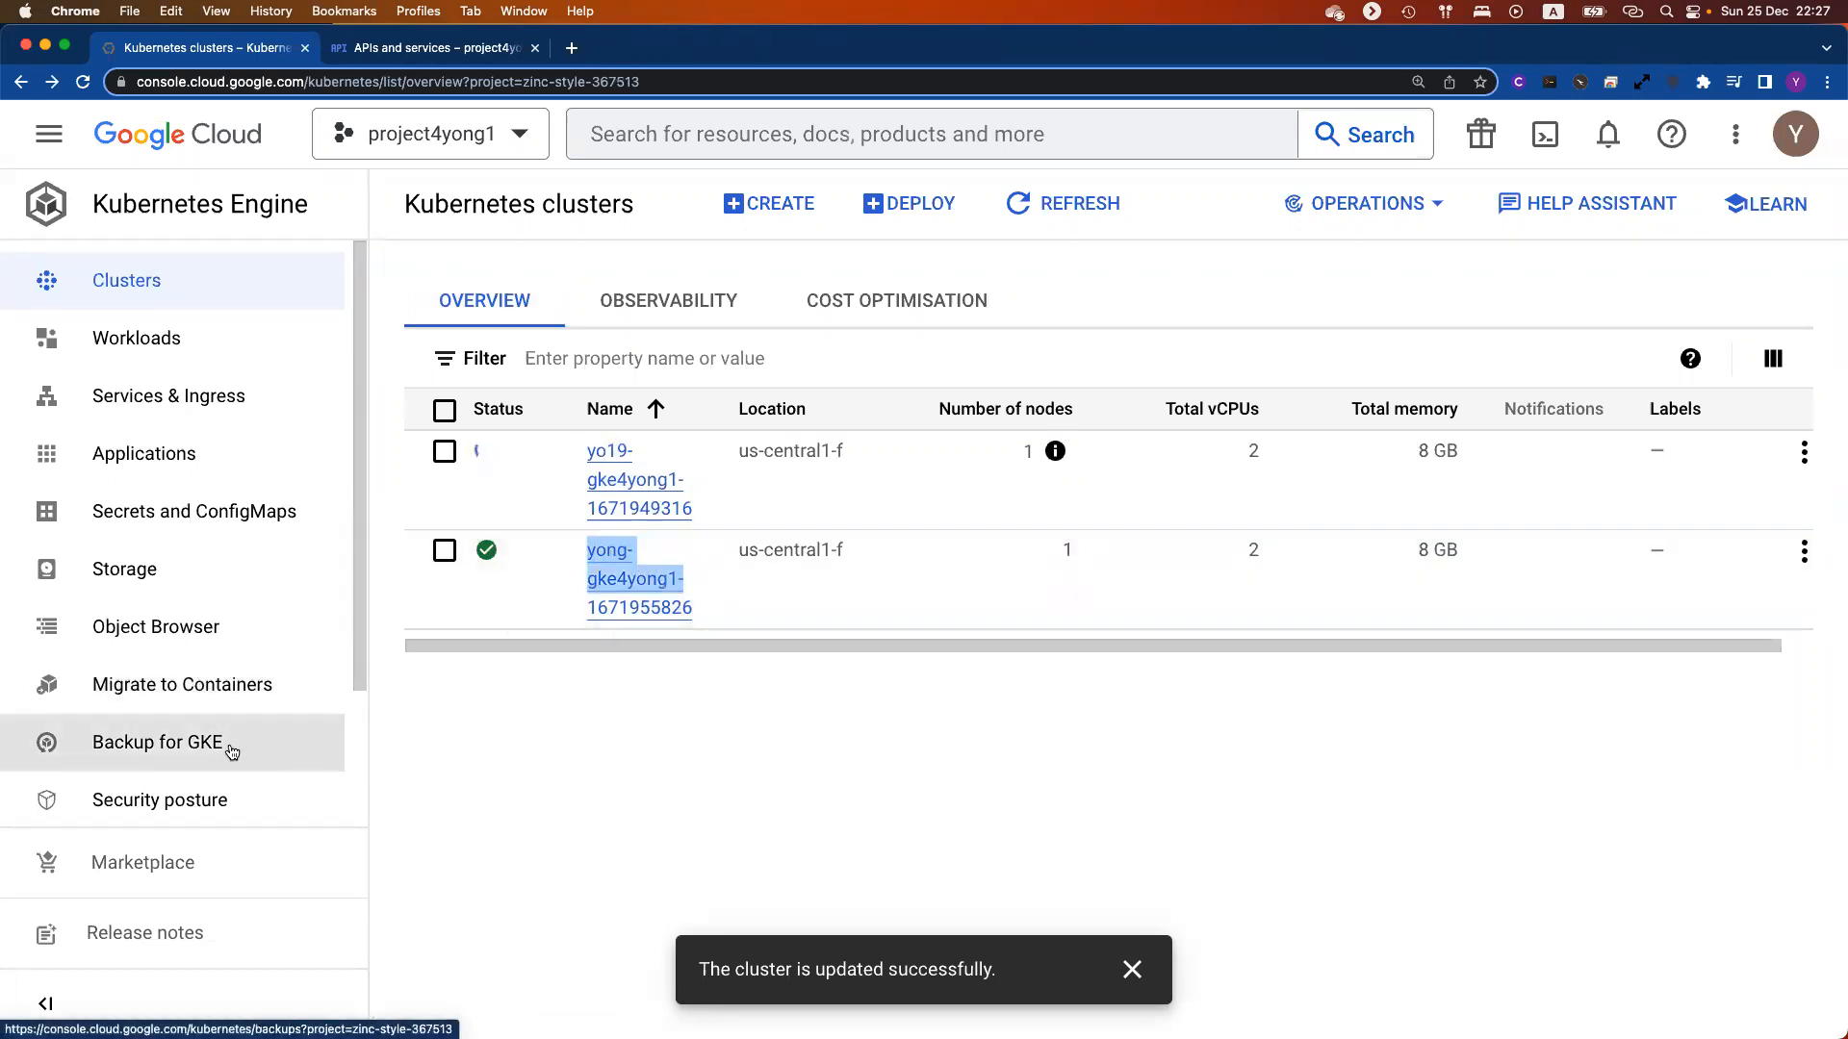
left_click(181, 745)
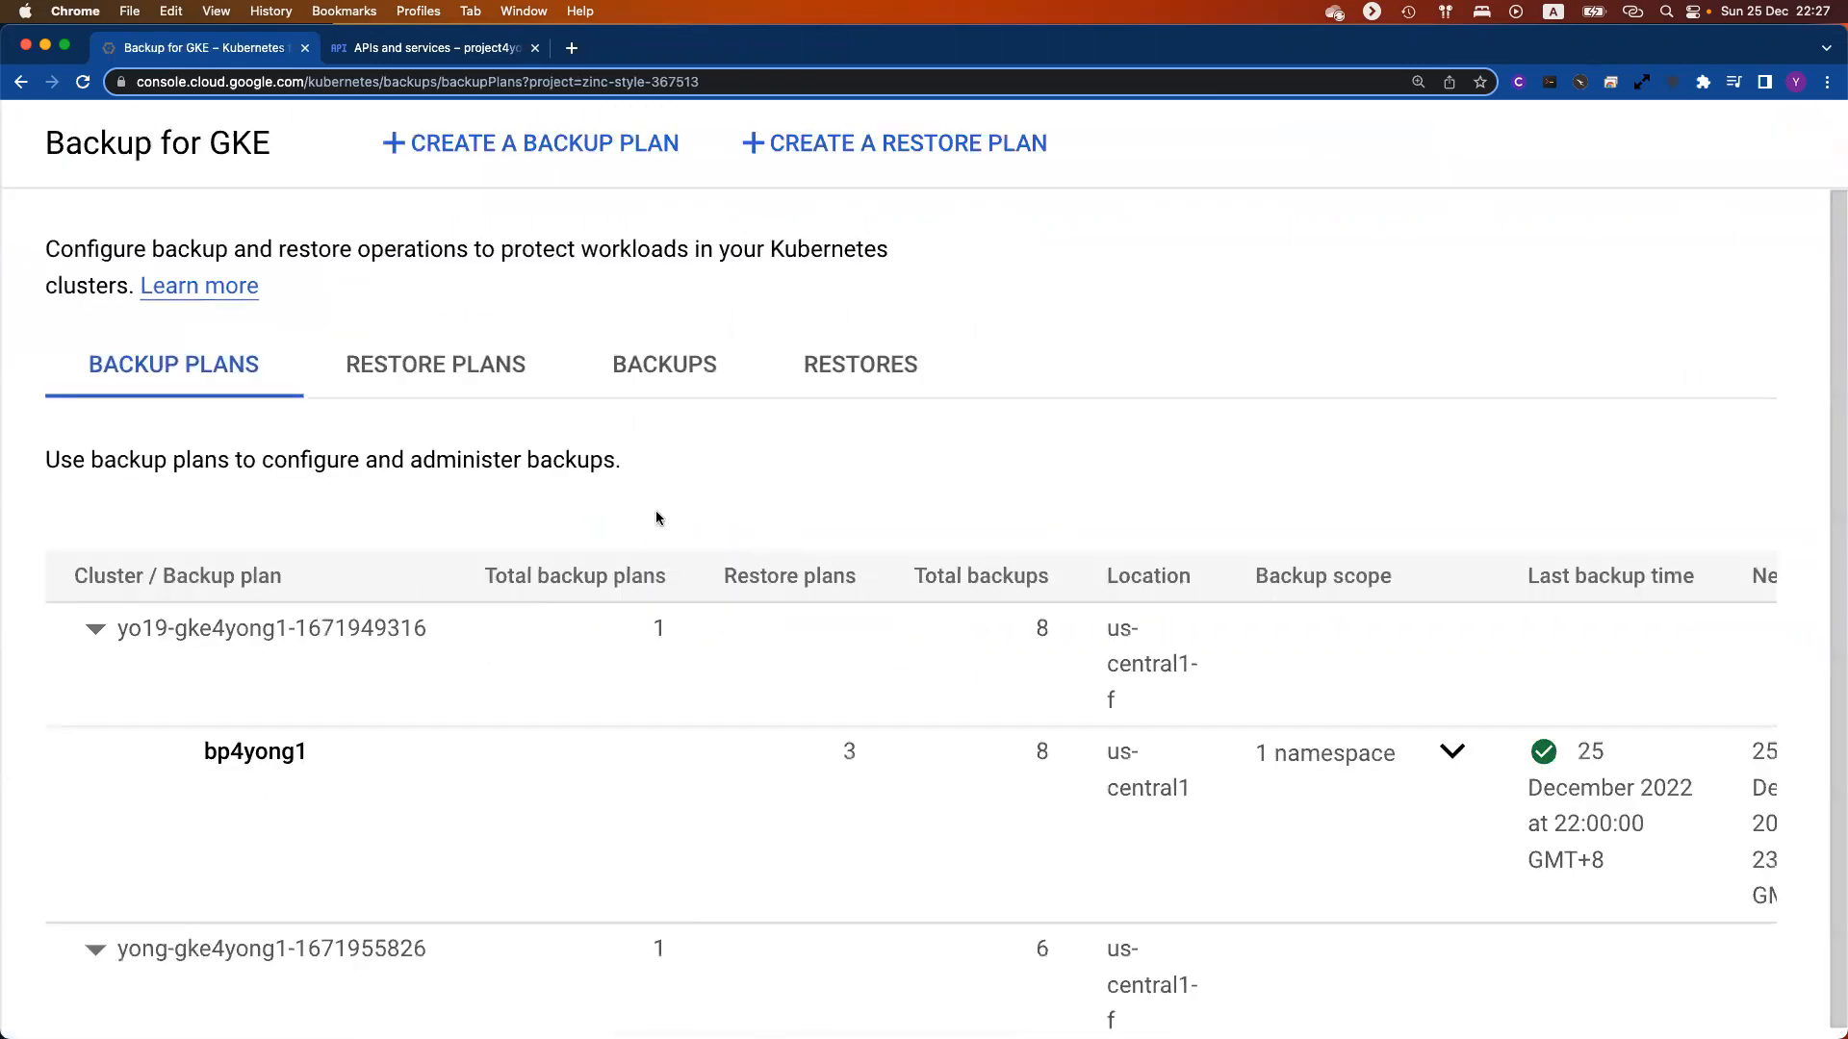
scroll(639, 458, "down", 3)
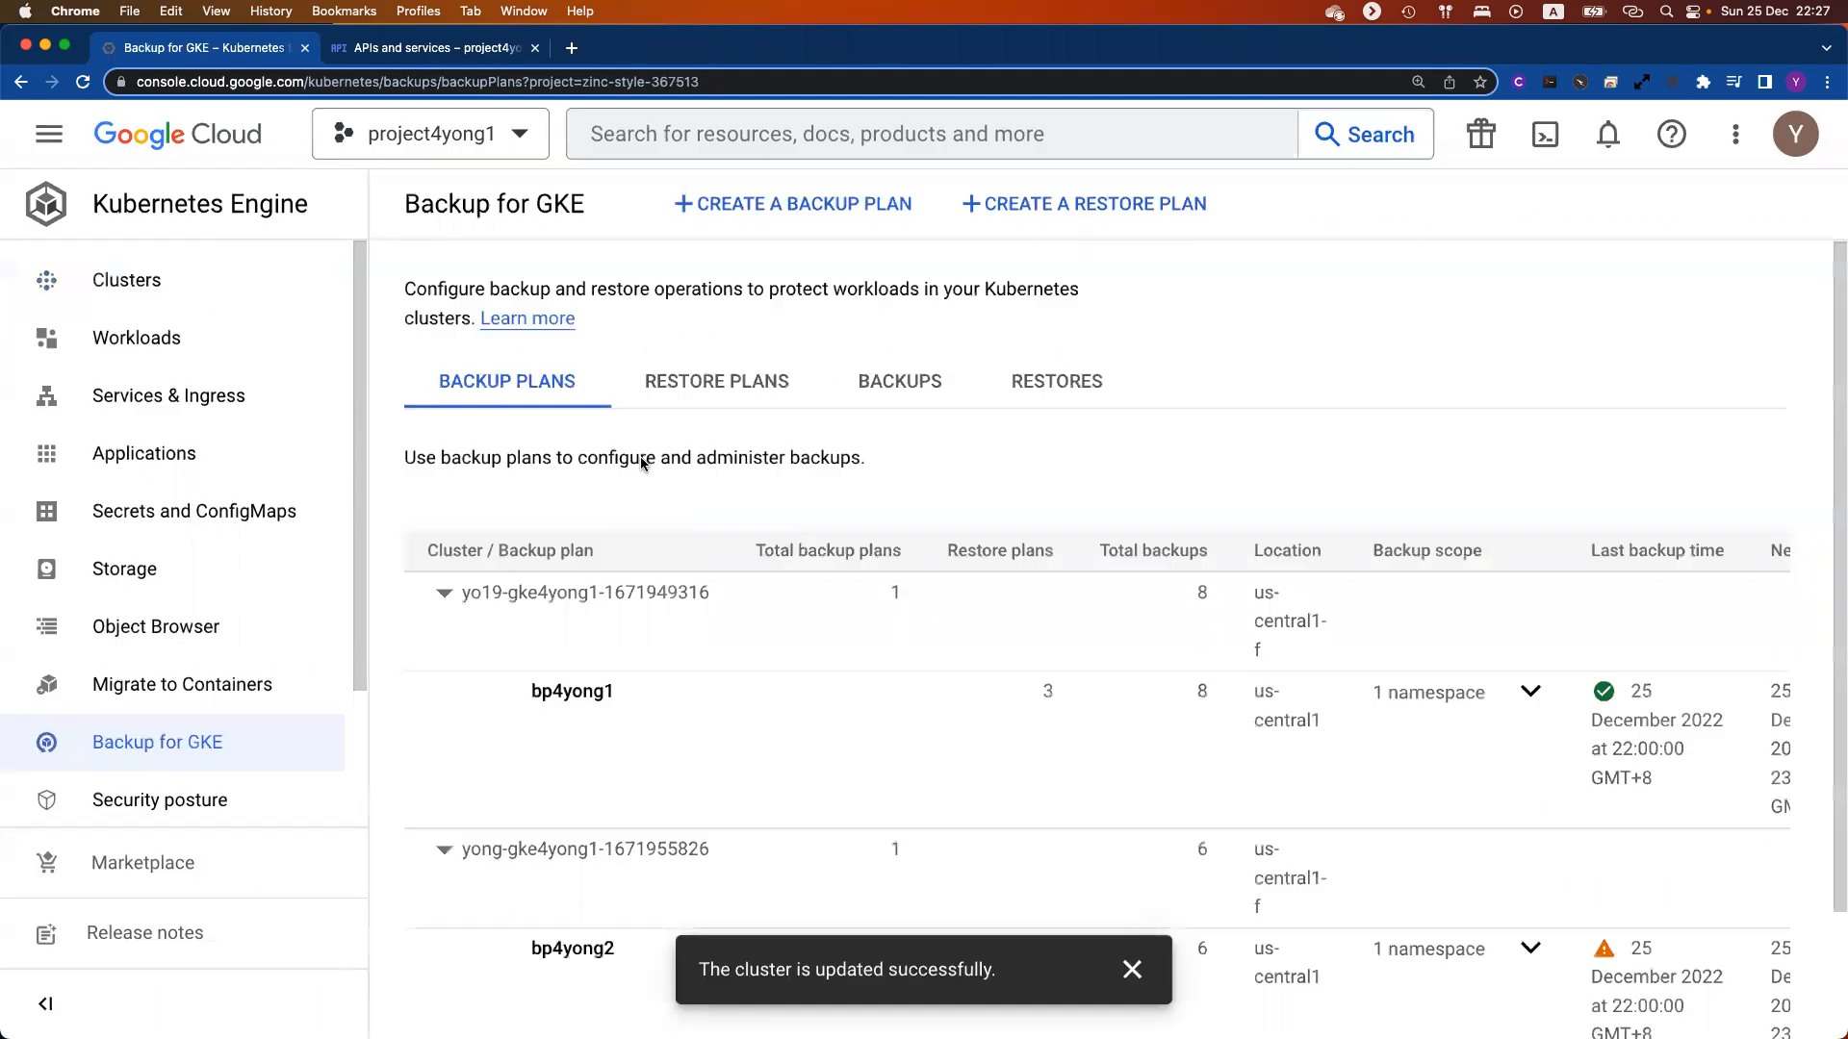
left_click(734, 385)
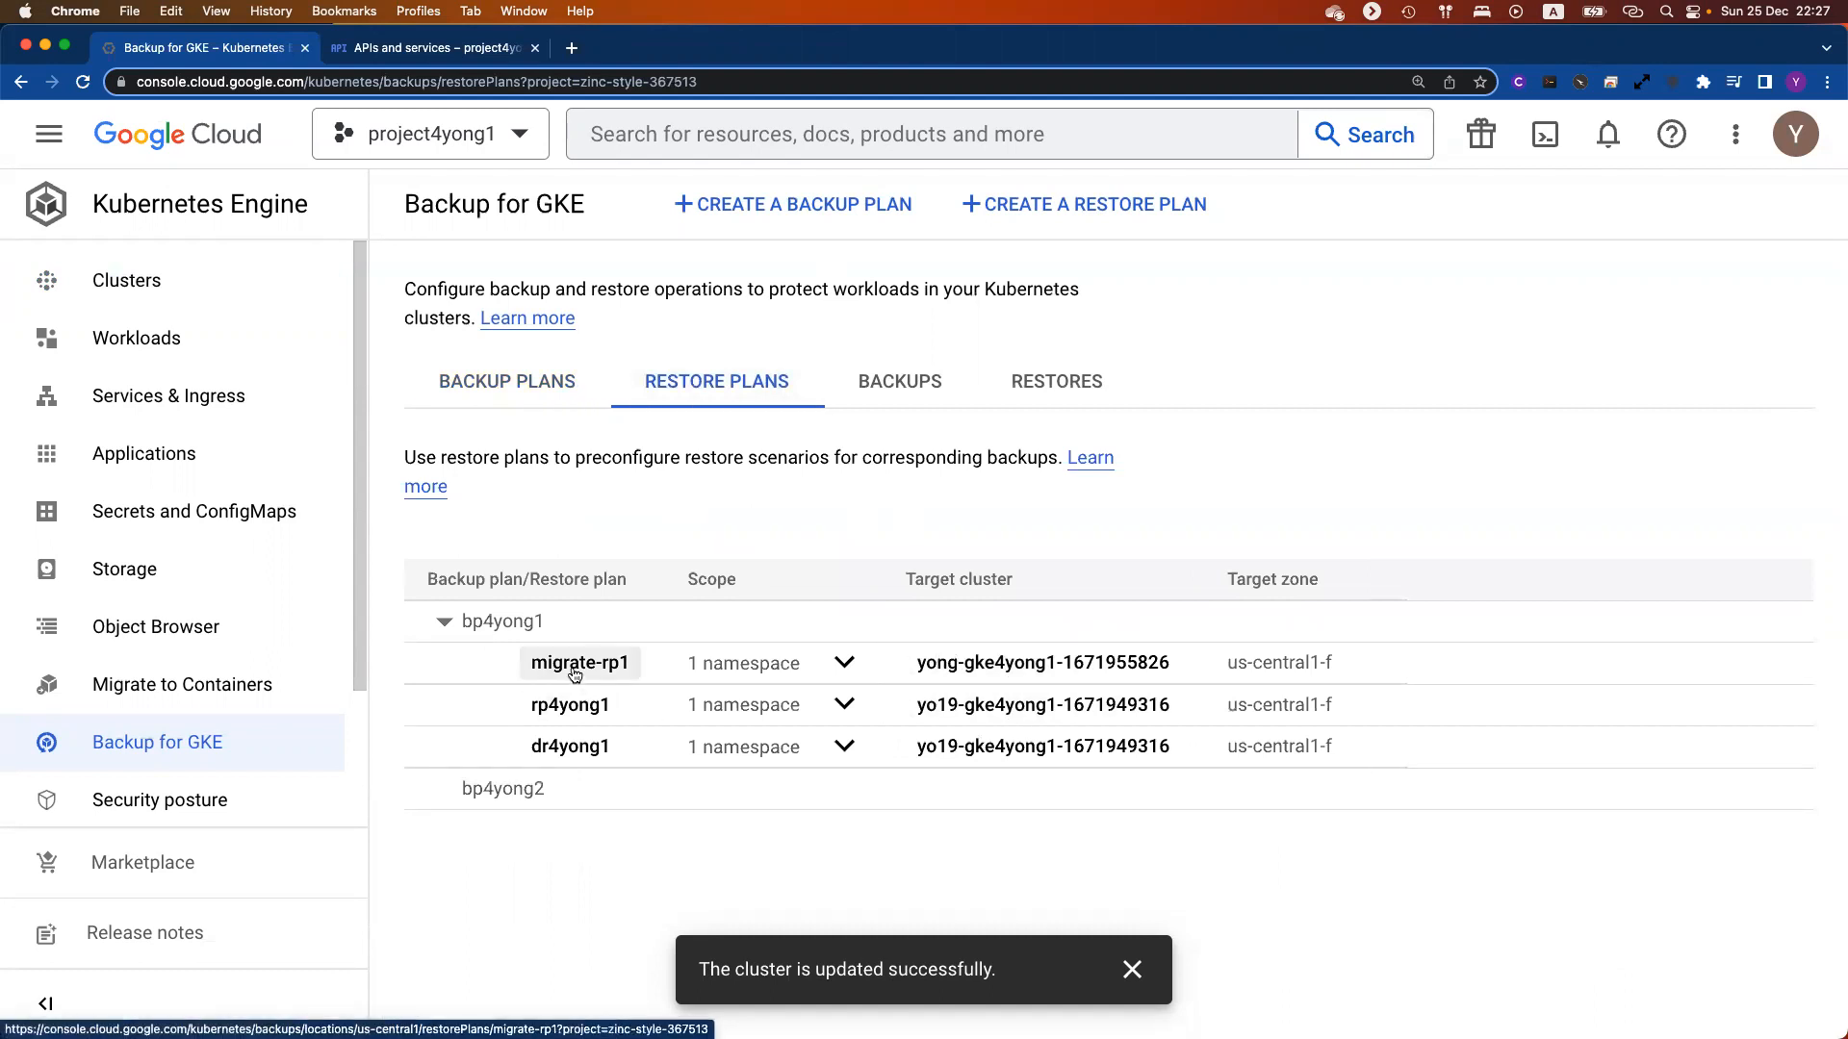
Step: Open the details of restore plan migrate-rp1 and examine its source cluster, target cluster and restore configurations
left_click(575, 666)
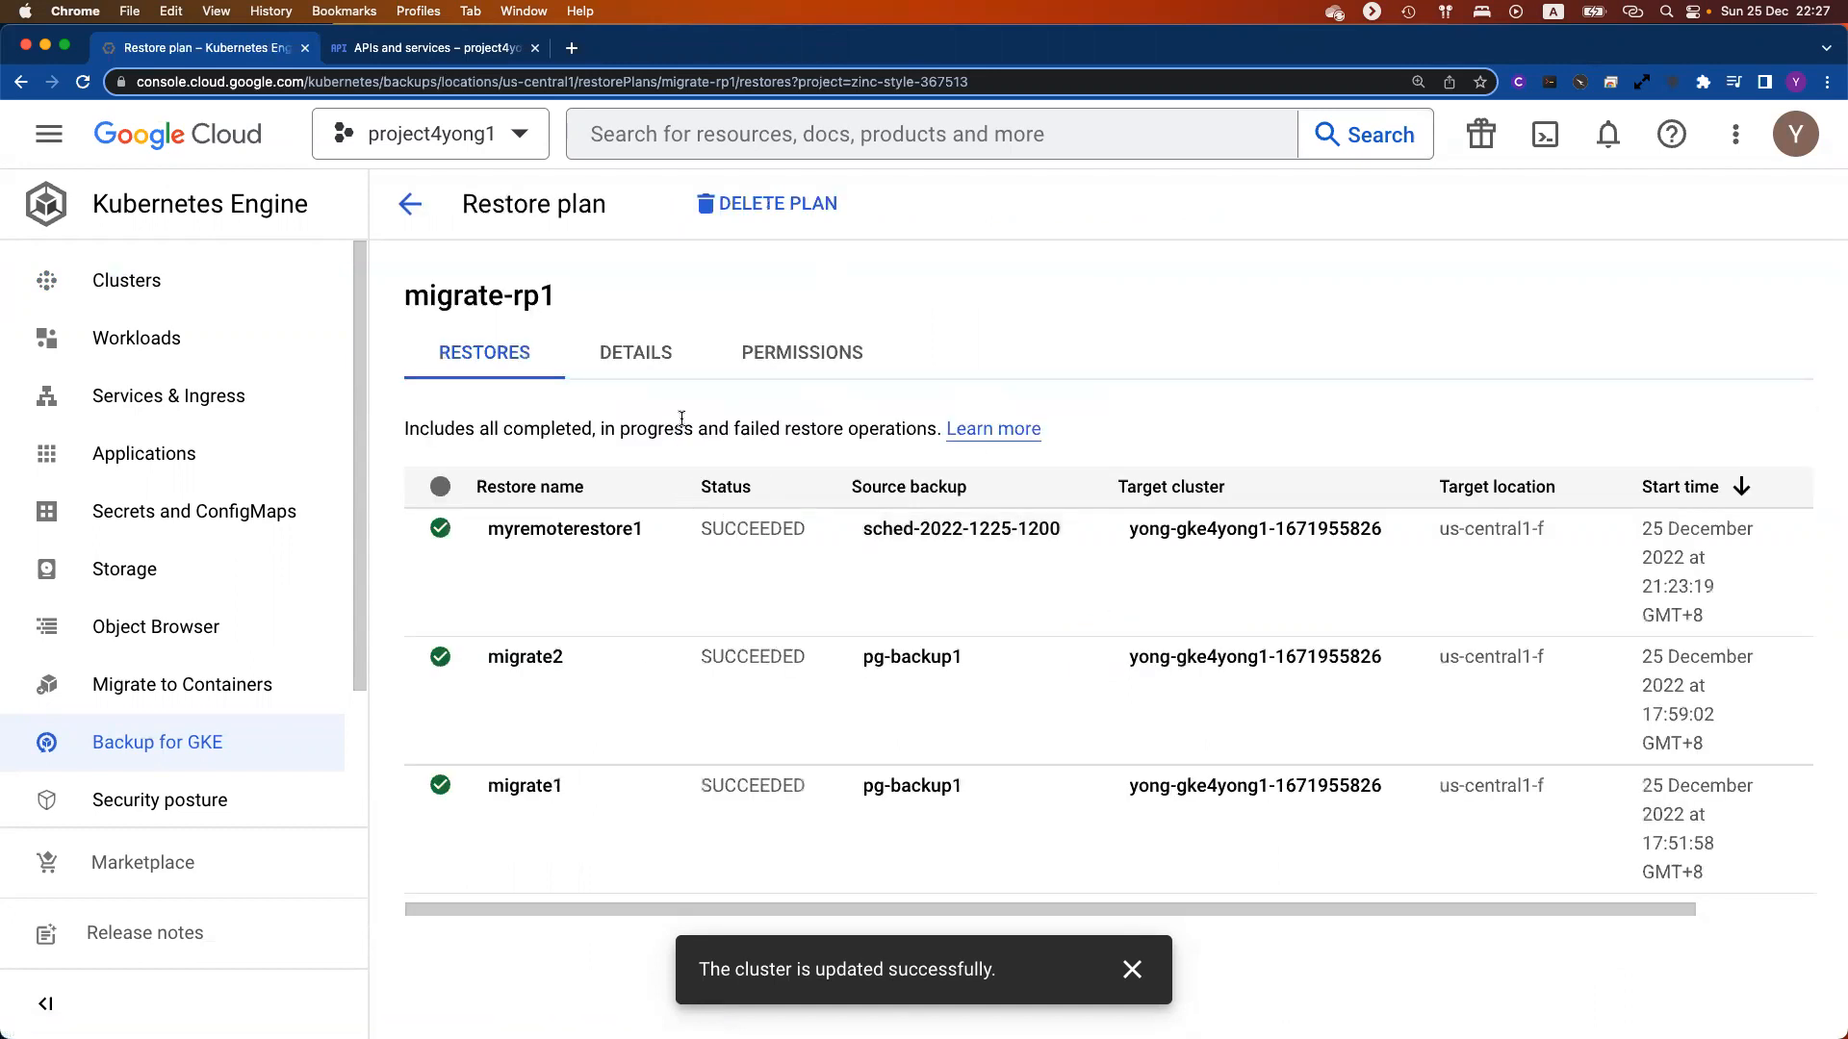
left_click(630, 362)
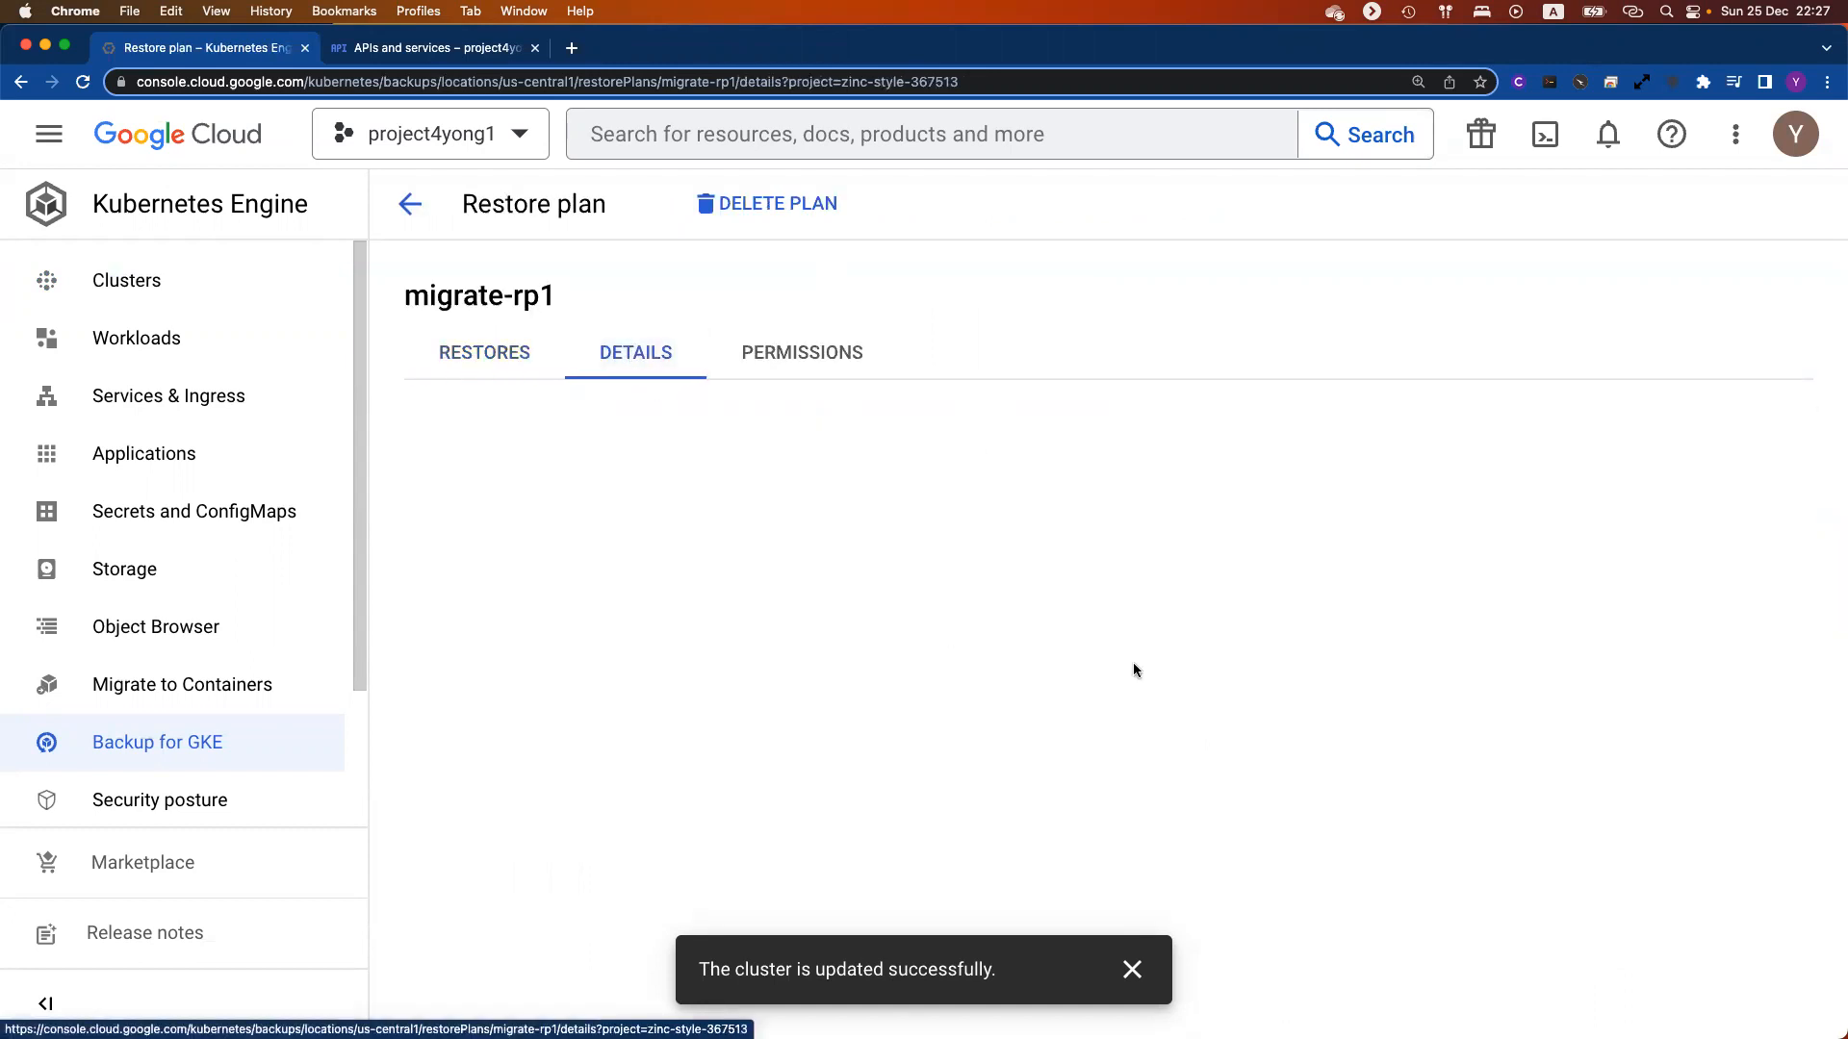
left_click(1133, 971)
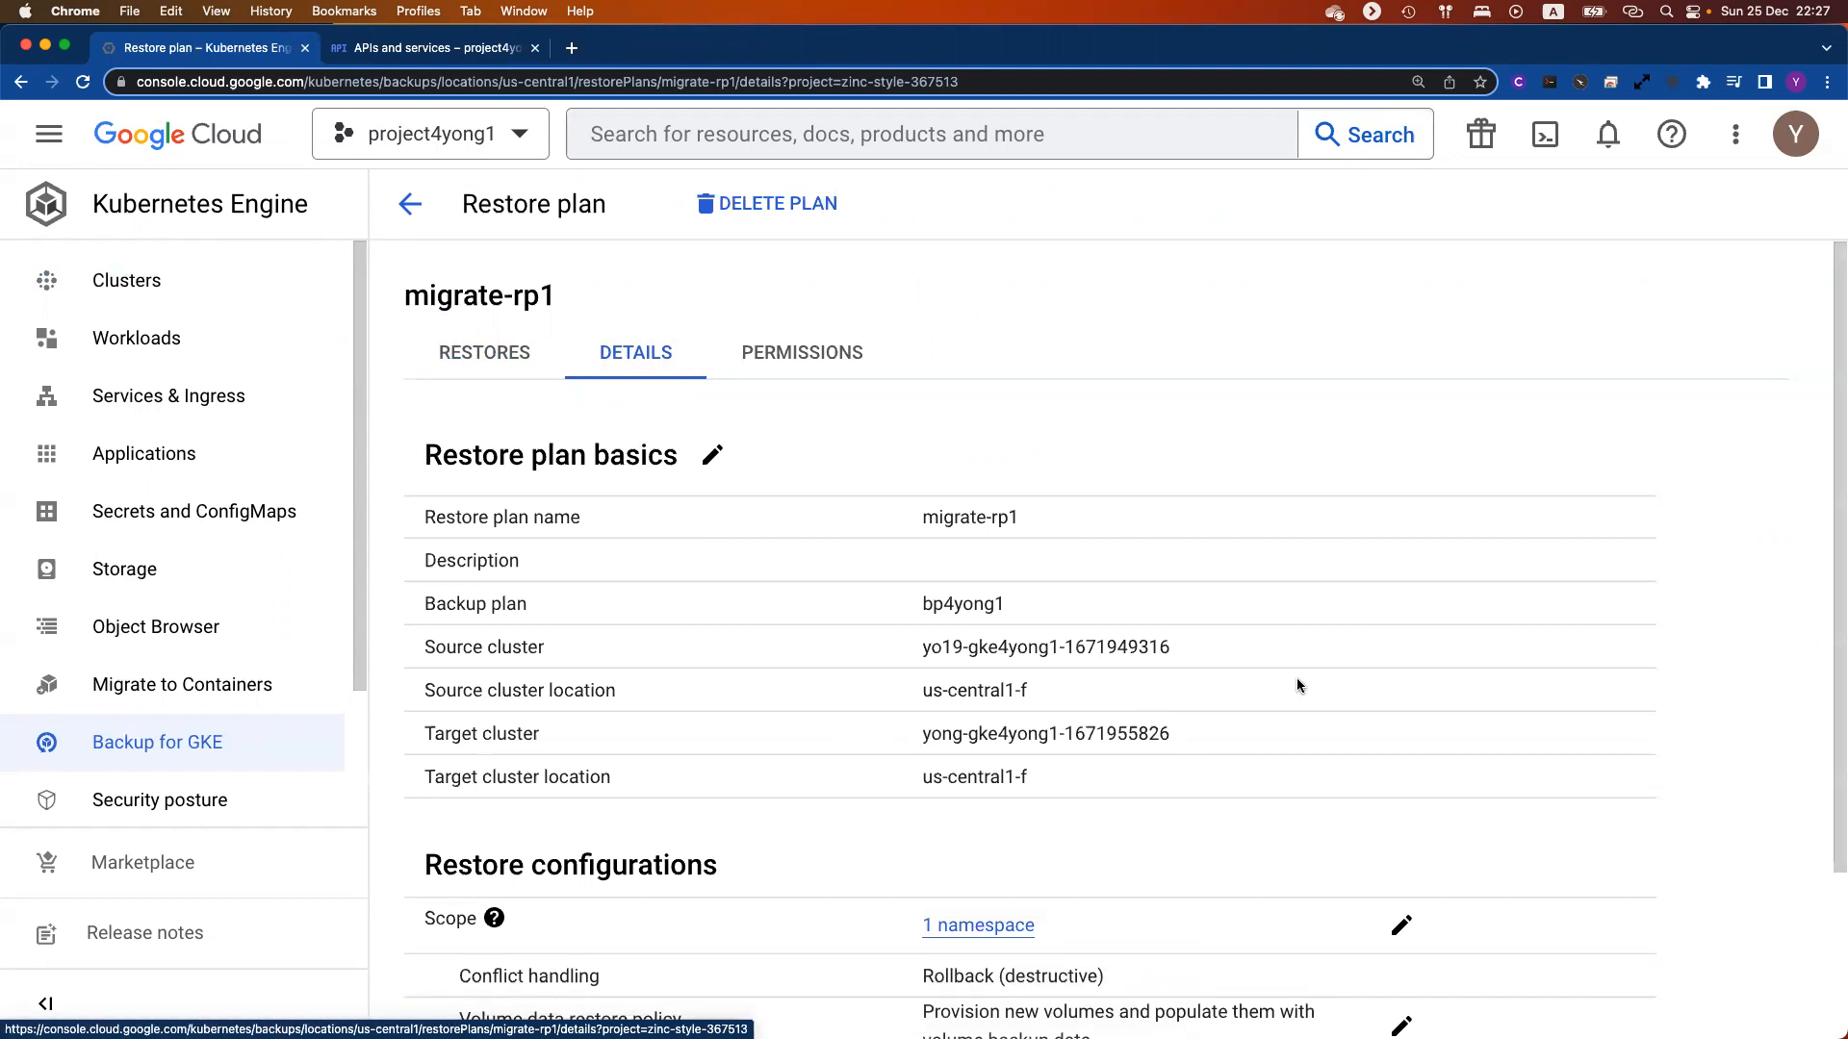
scroll(1296, 685, "down", 3)
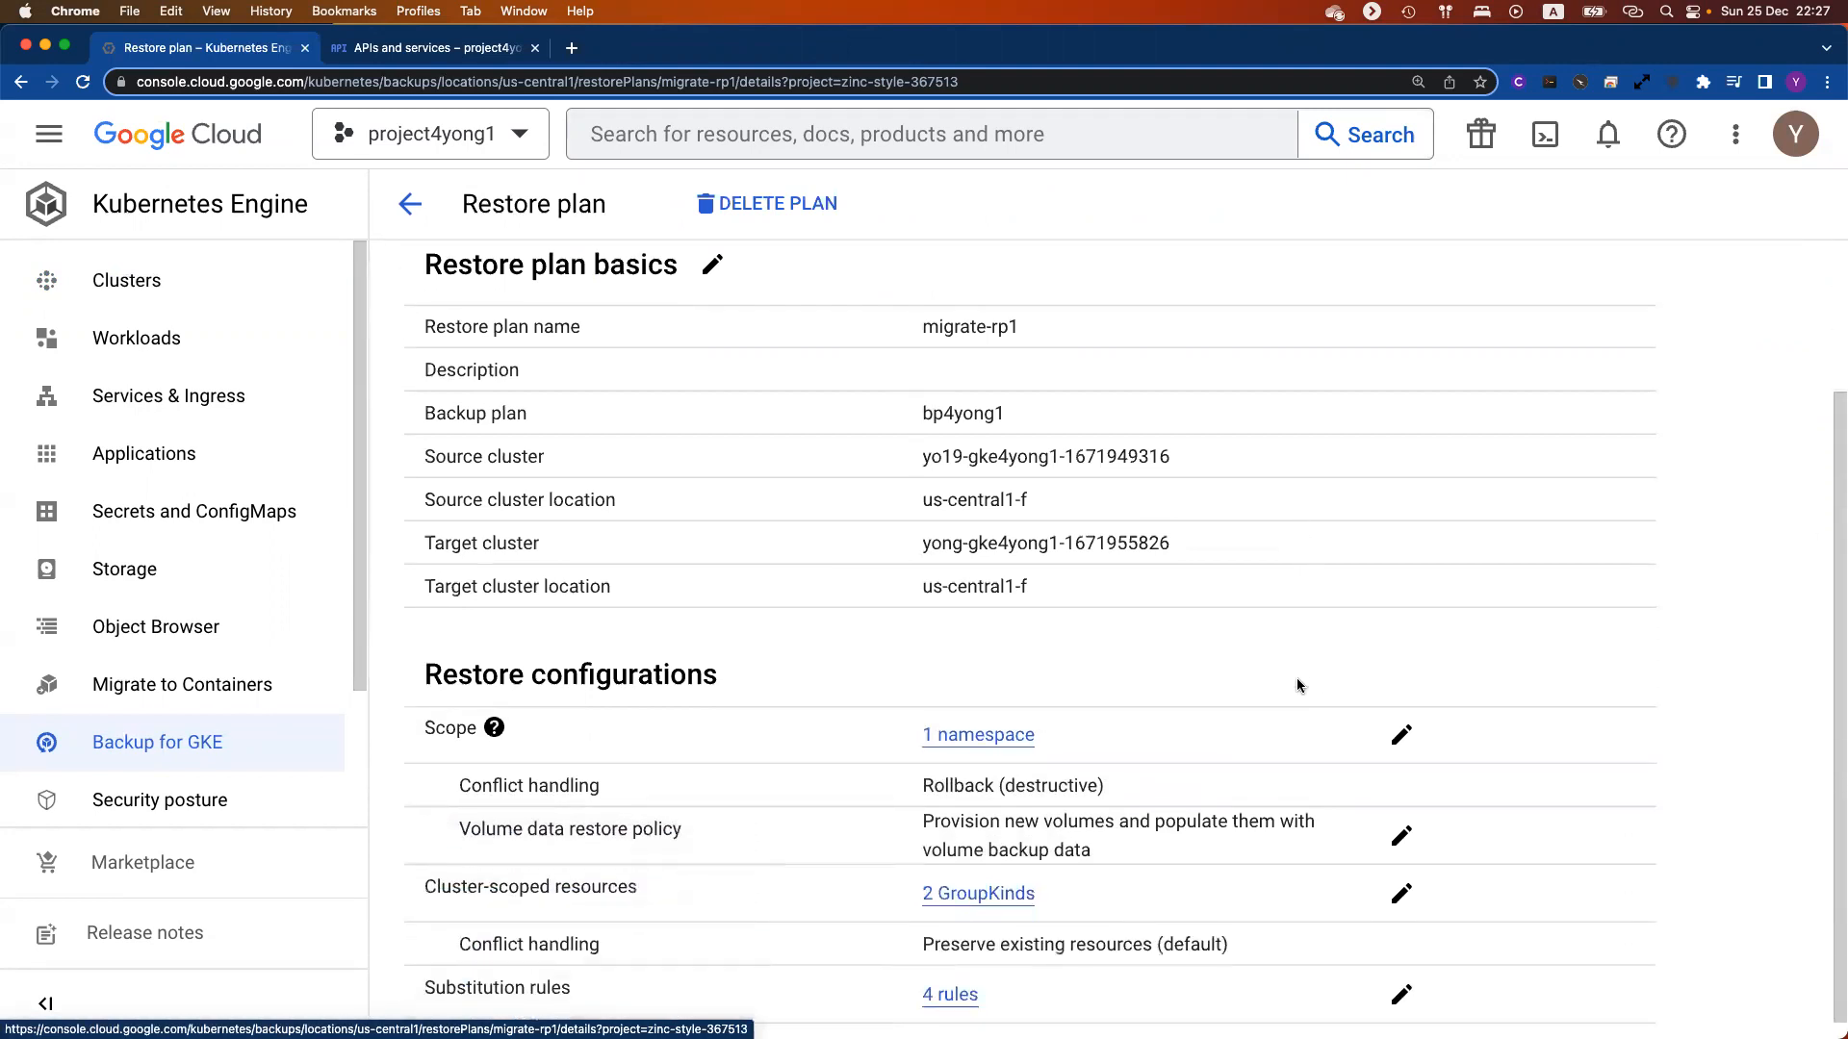
triple_click(1045, 454)
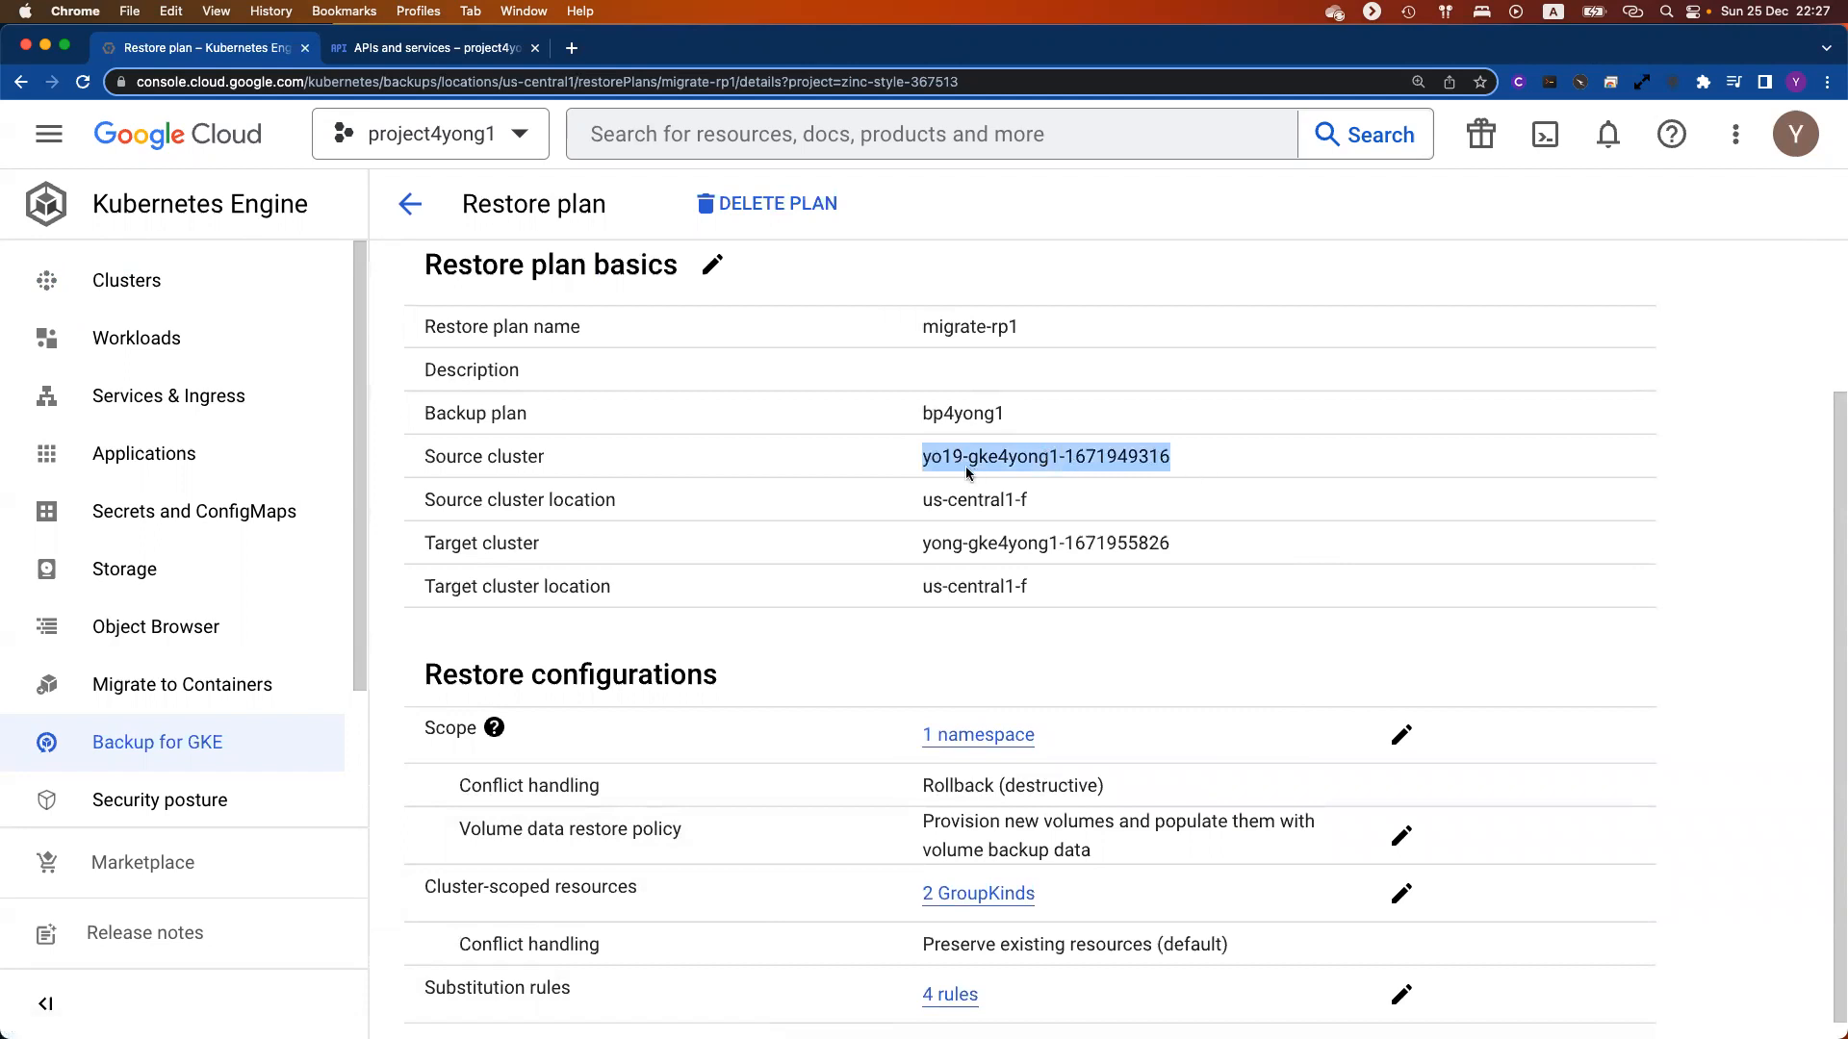
Step: Check the target cluster, the cluster locations and the restore configurations of restore plan migrate-rp1
triple_click(941, 547)
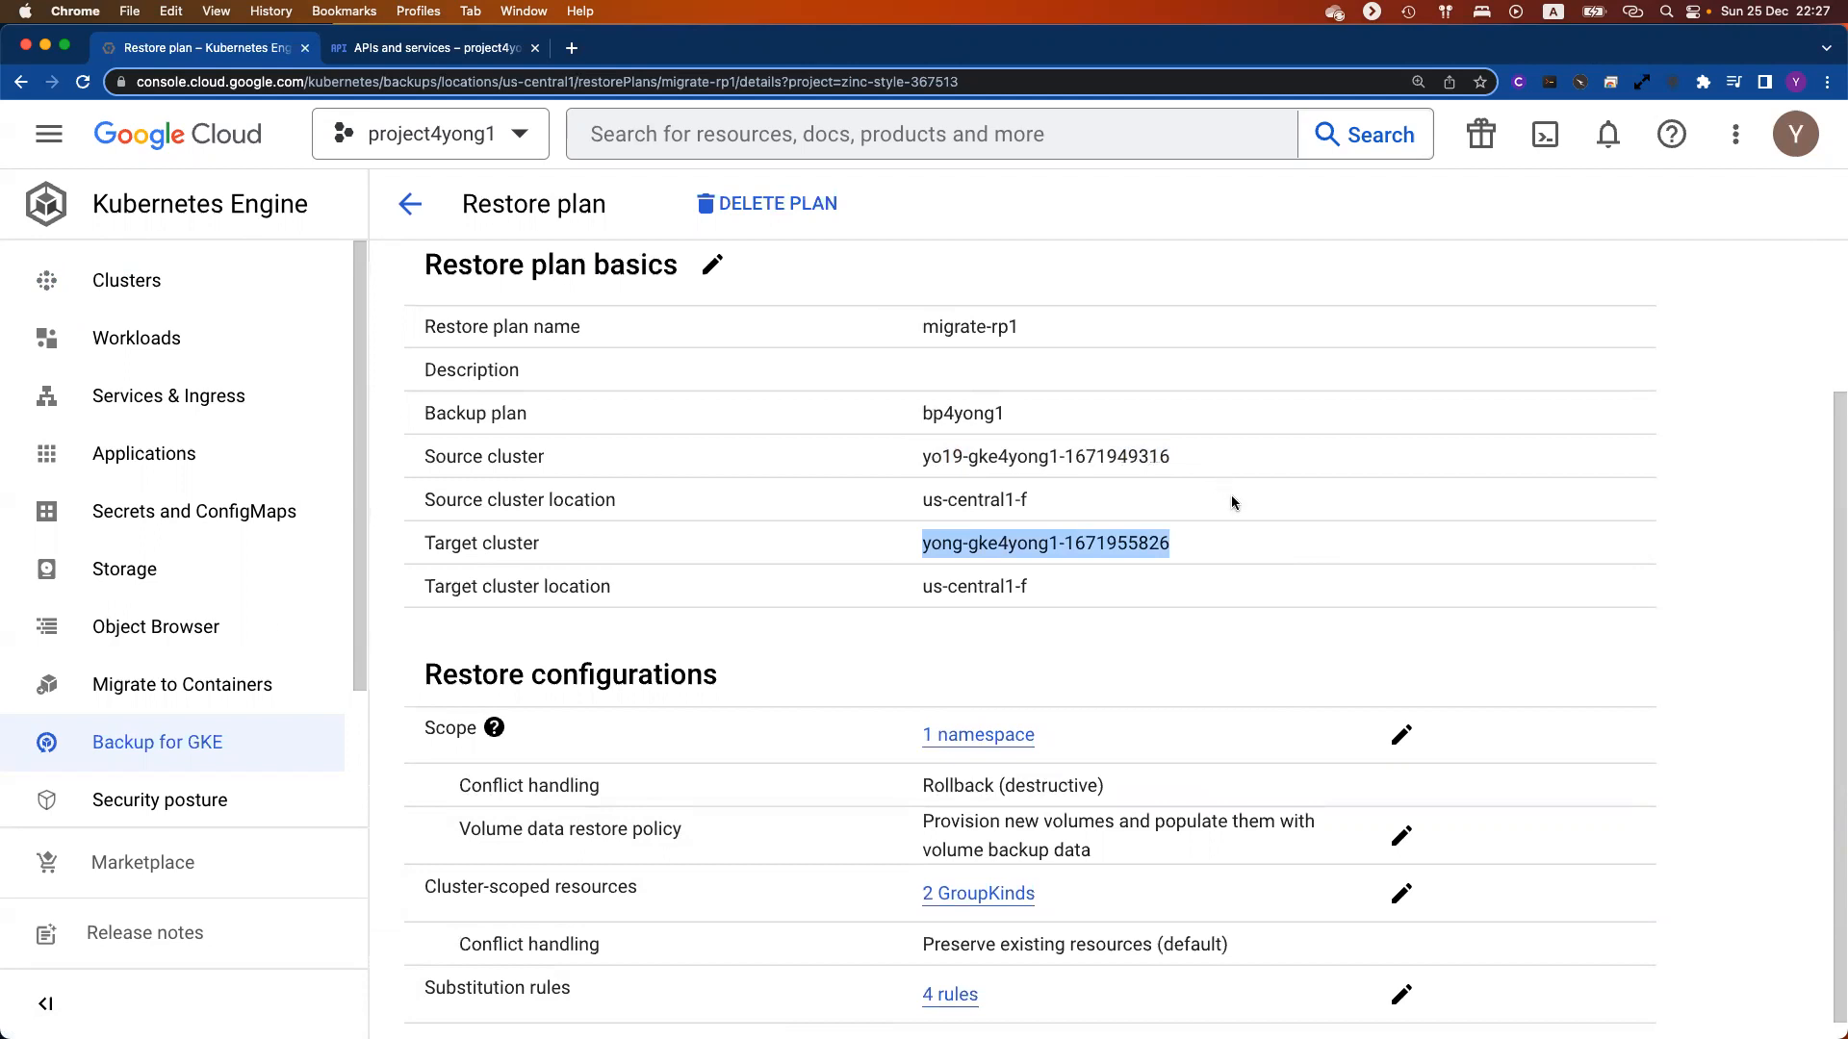
left_click_drag(1087, 581, 911, 507)
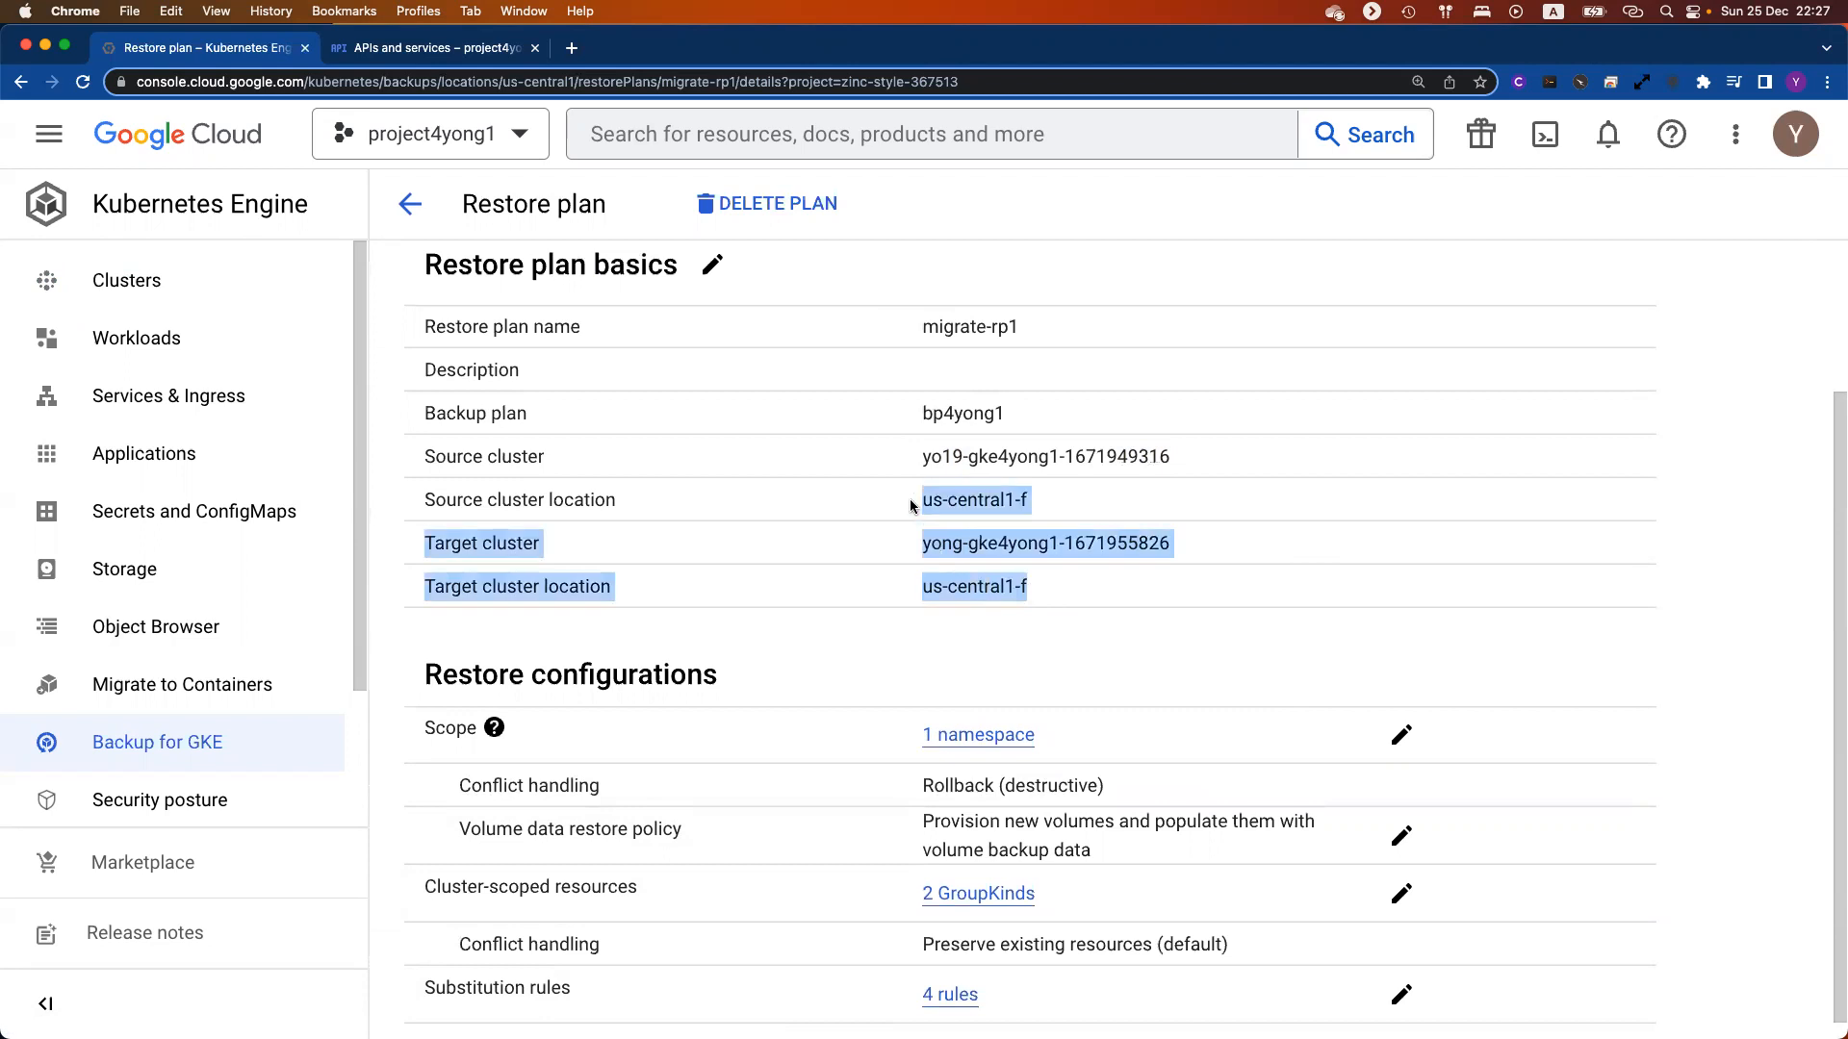
left_click(934, 503)
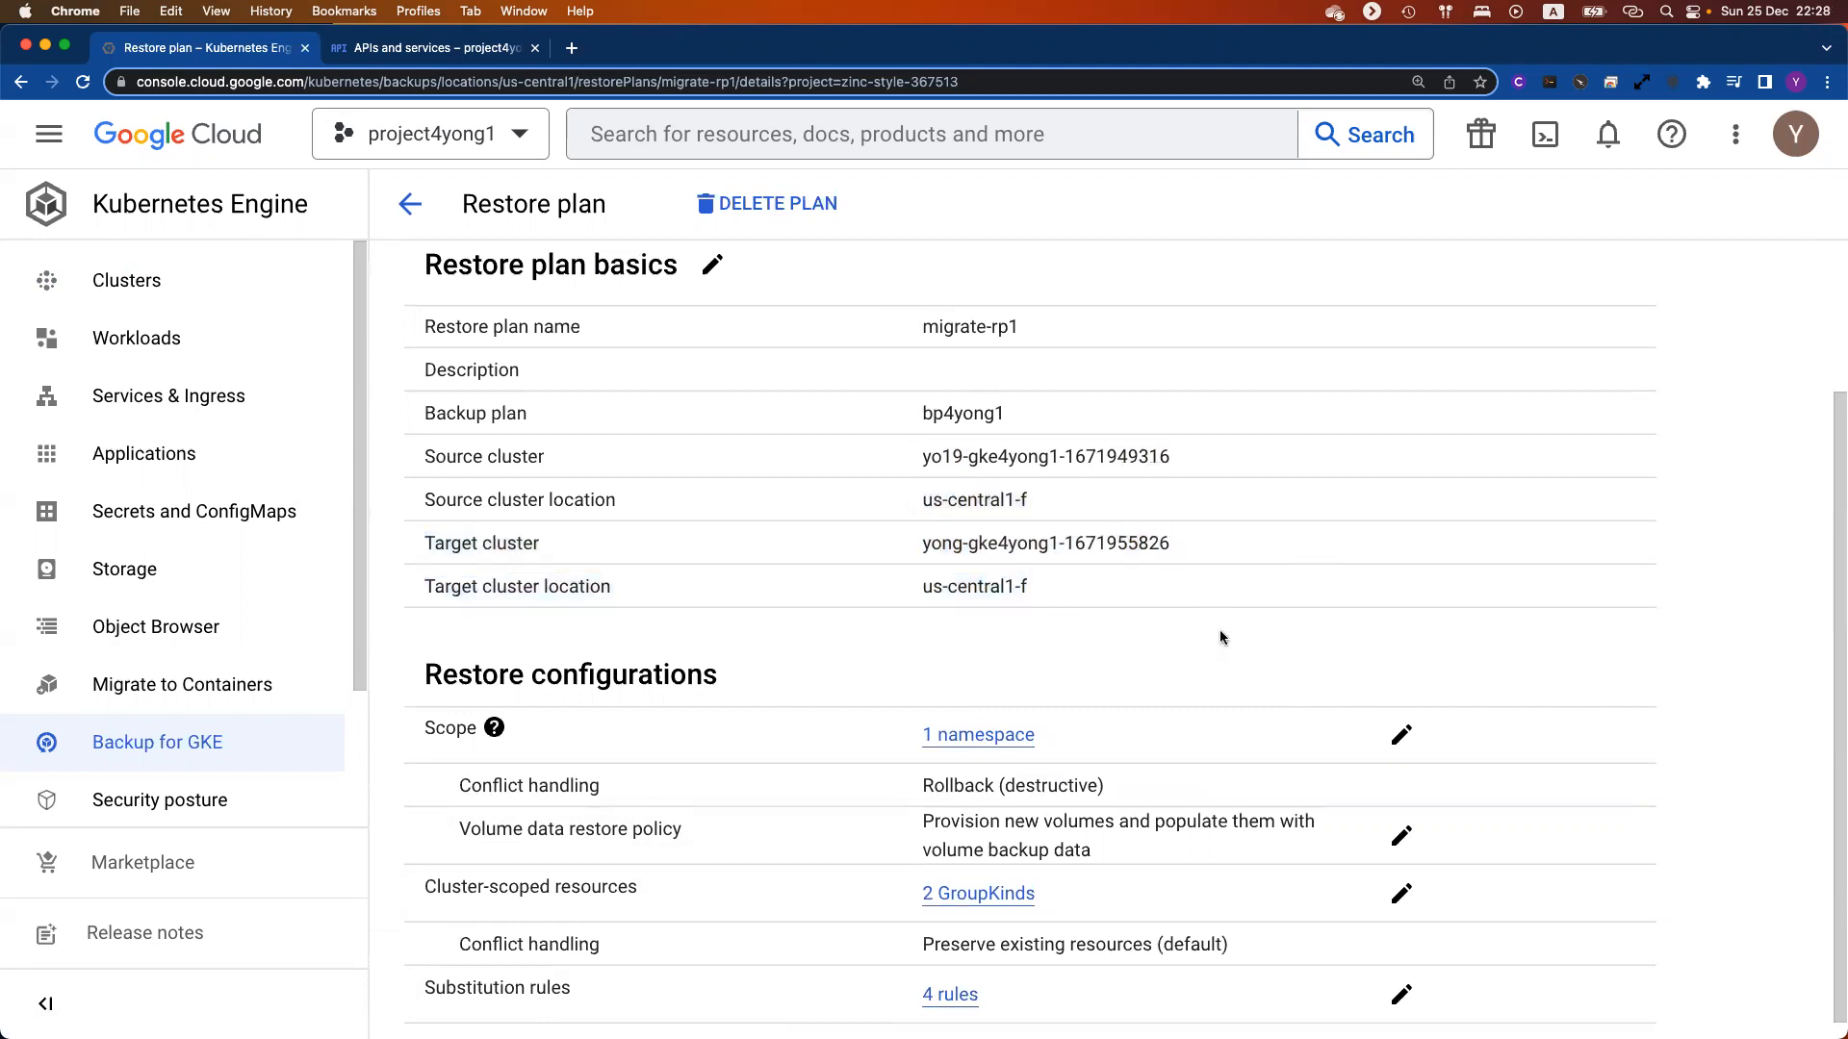
scroll(1233, 627, "down", 1)
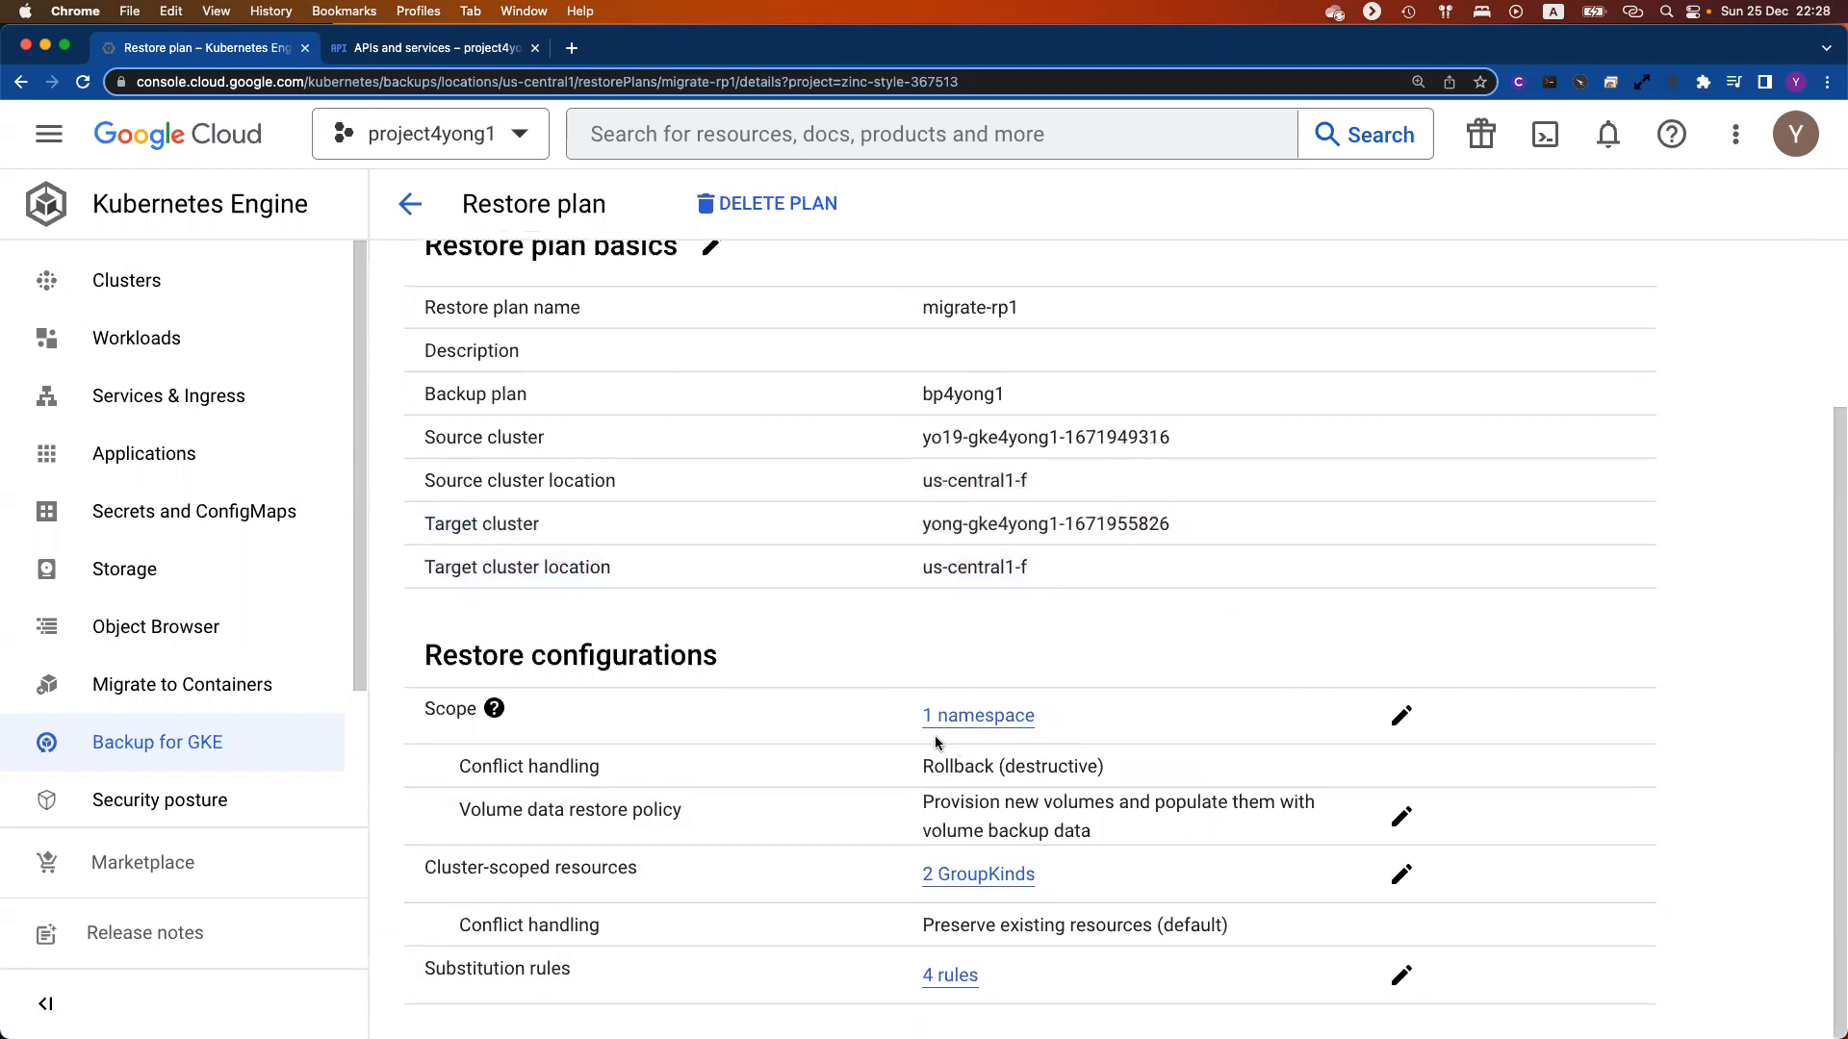
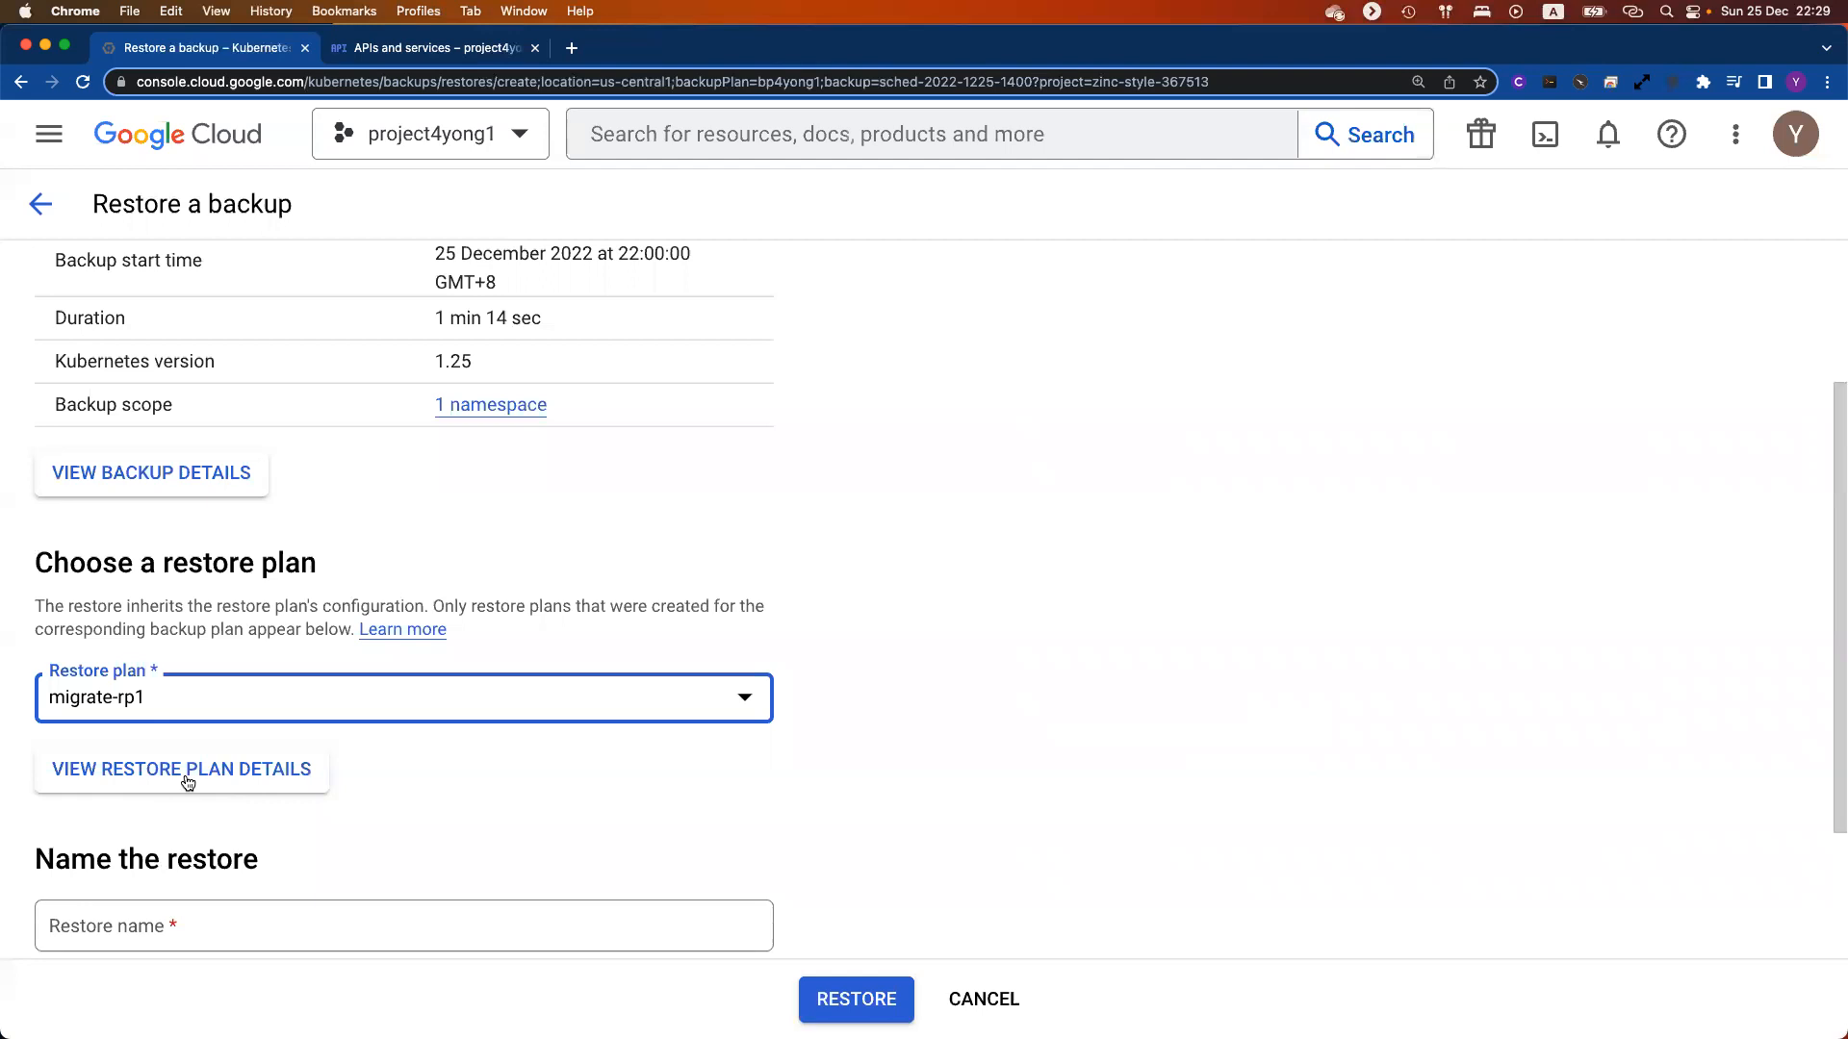
Step: Review the summary of restore plan migrate-rp1 in the restore form, including its target cluster and its substitution rules
scroll(1056, 759, "down", 4)
scroll(1057, 759, "down", 2)
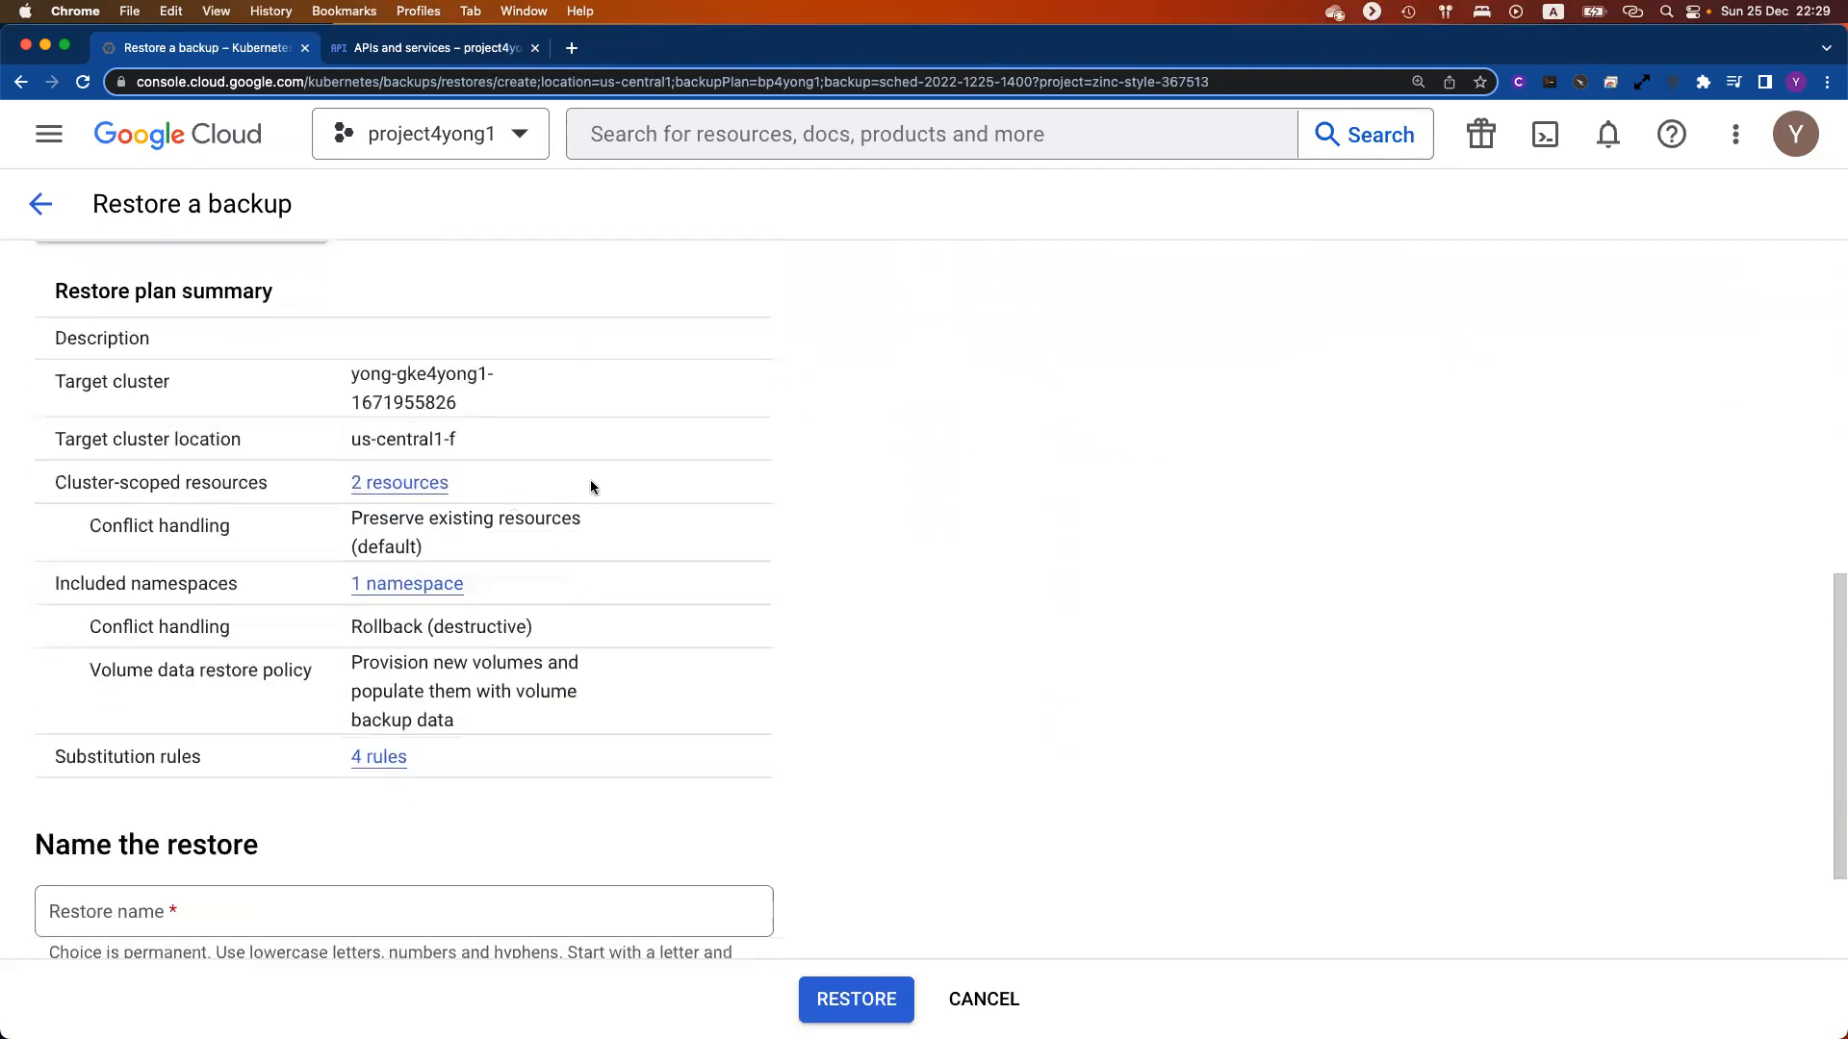
left_click_drag(352, 374, 456, 402)
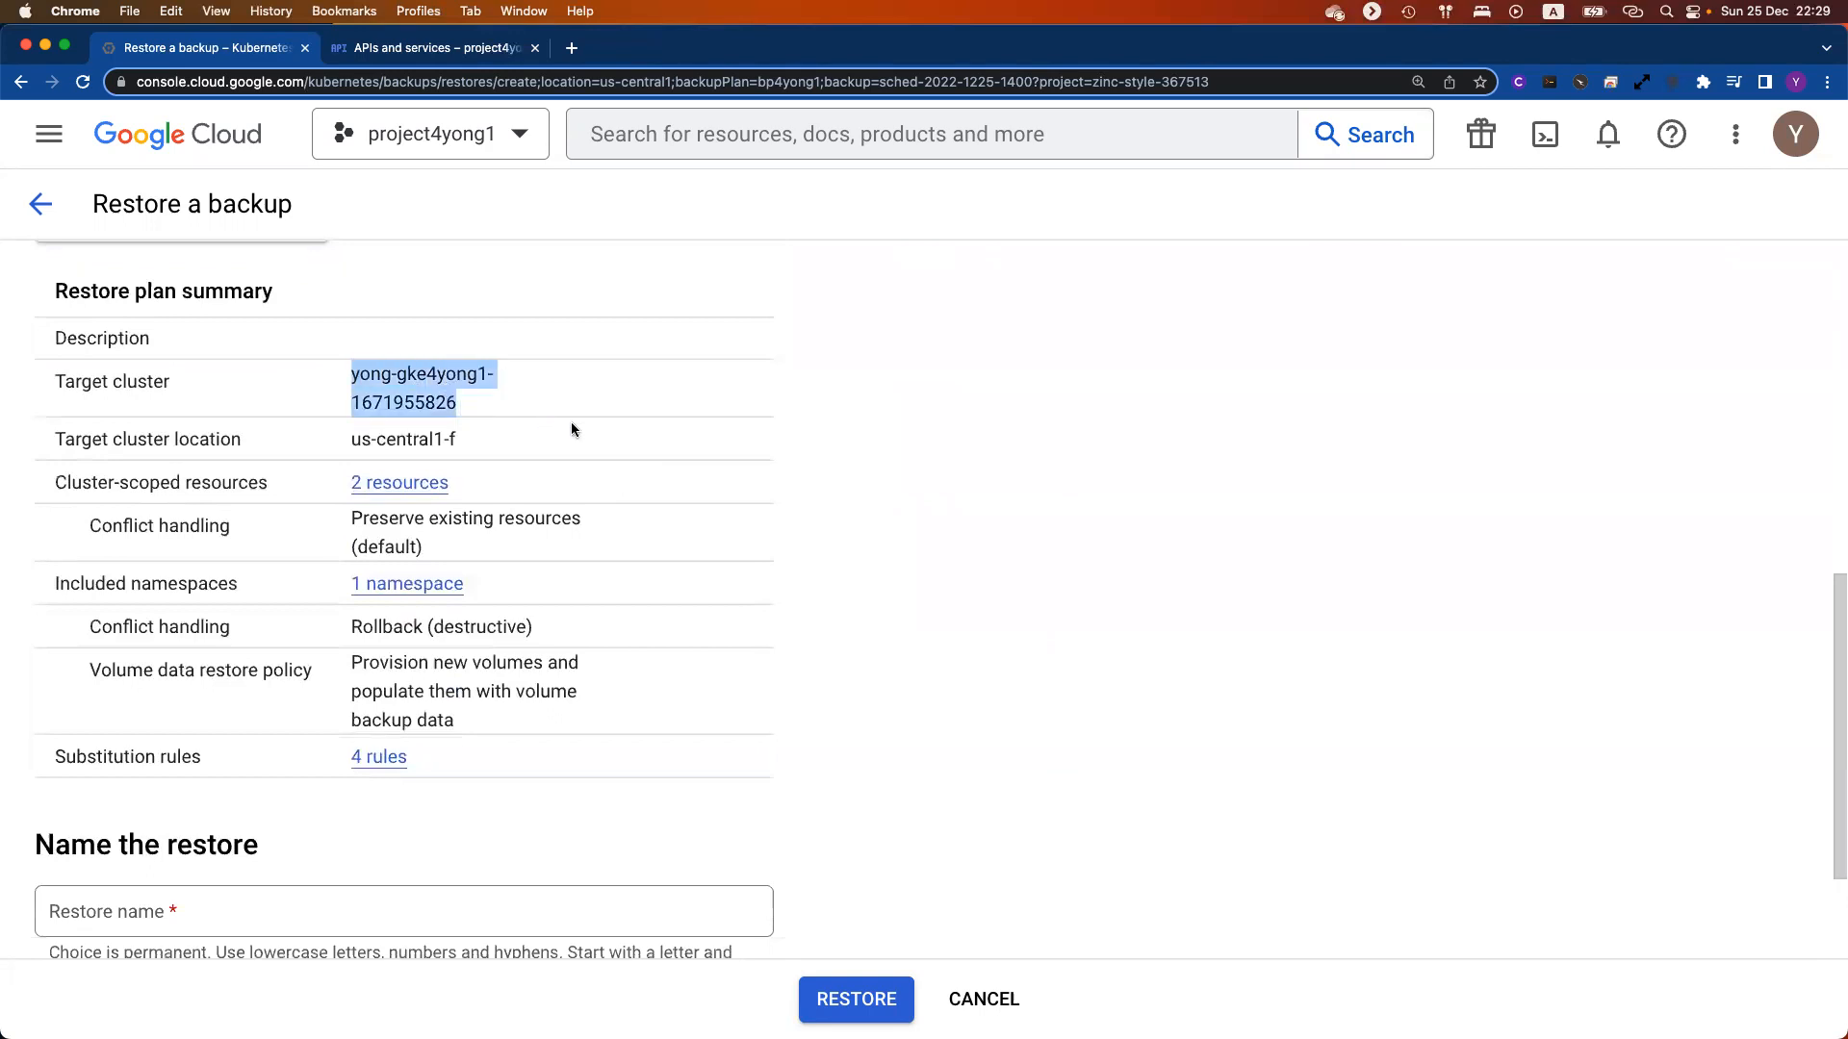
scroll(632, 446, "up", 1)
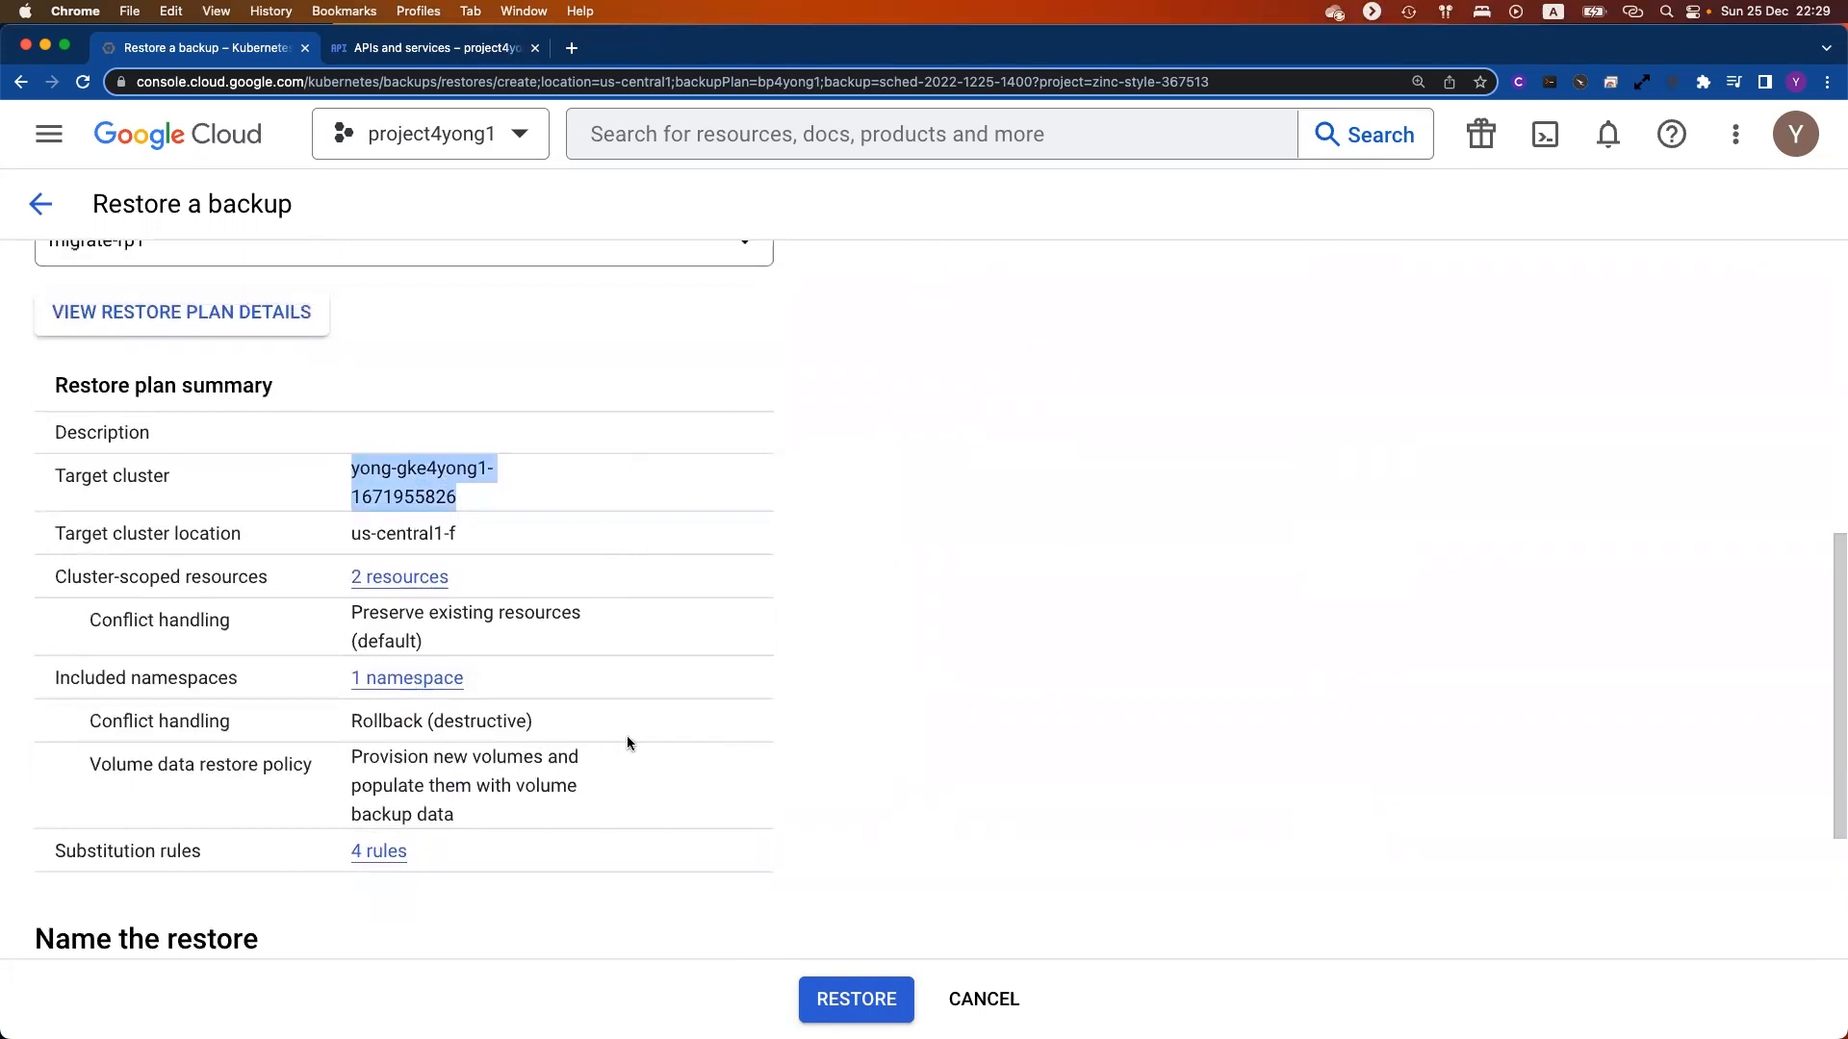
left_click(383, 851)
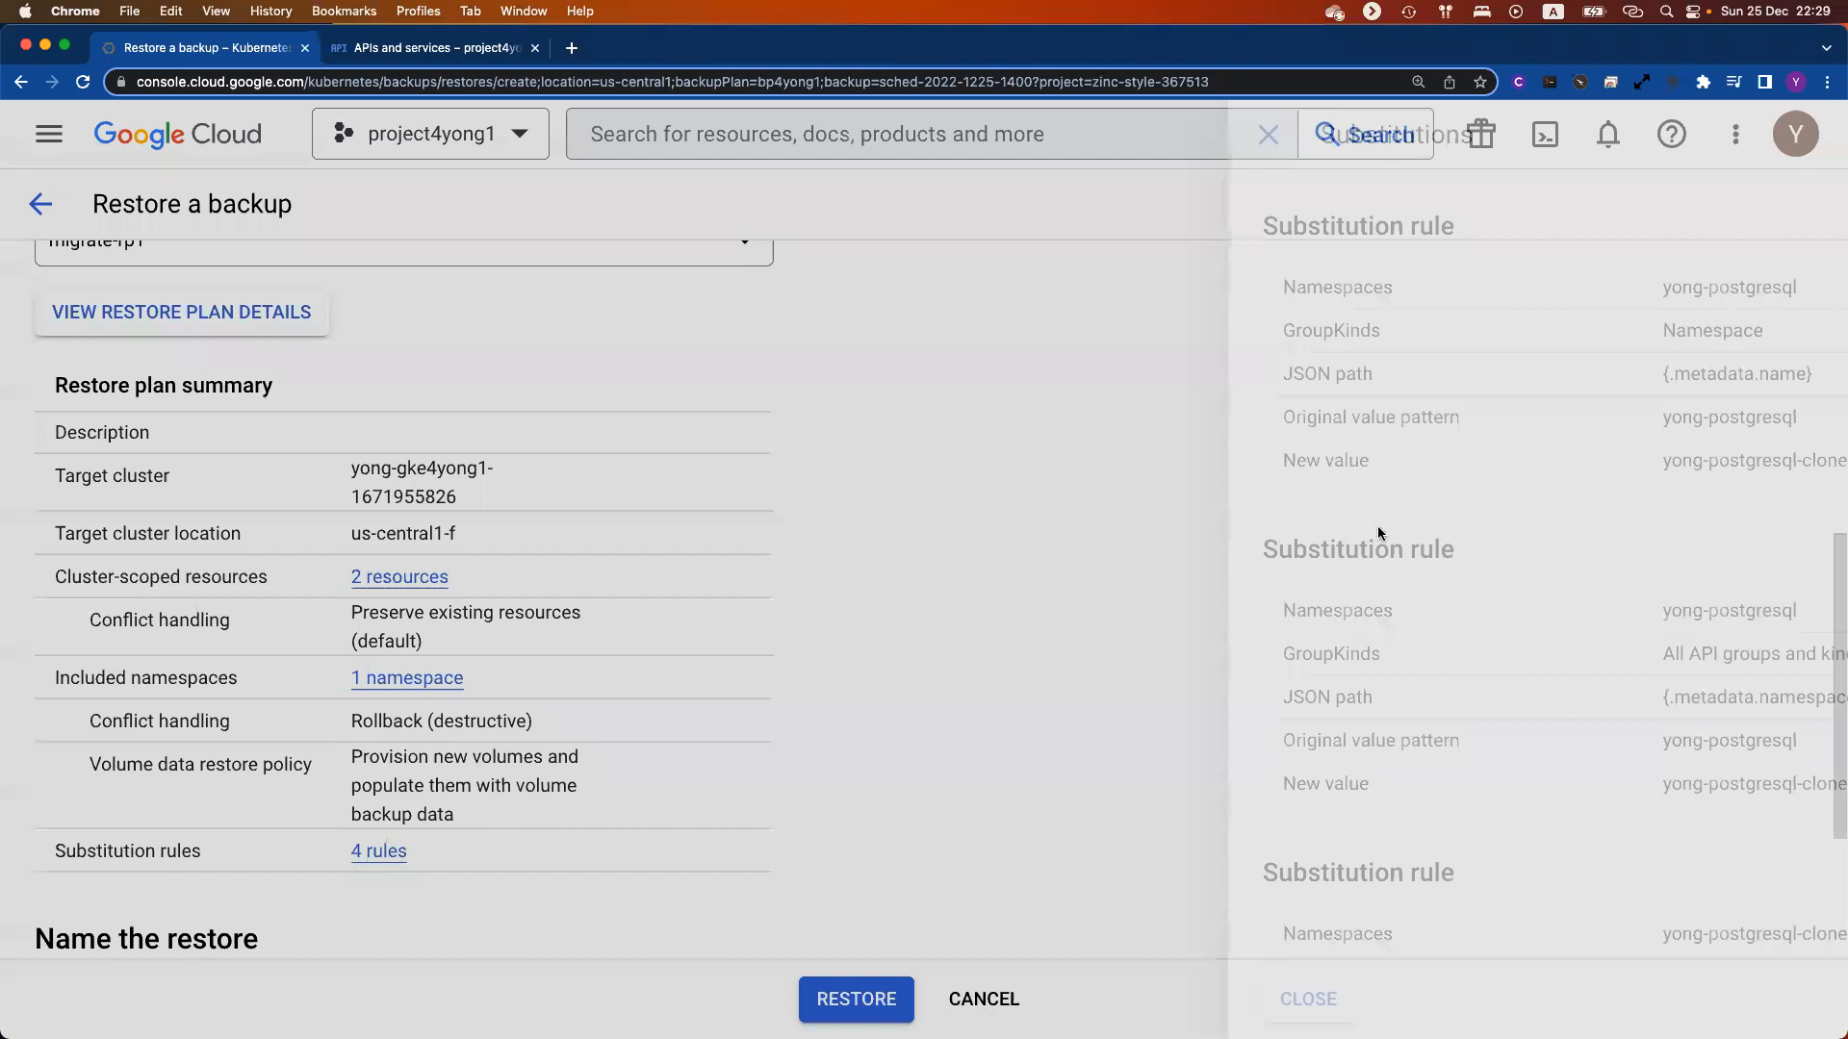
scroll(1385, 543, "down", 4)
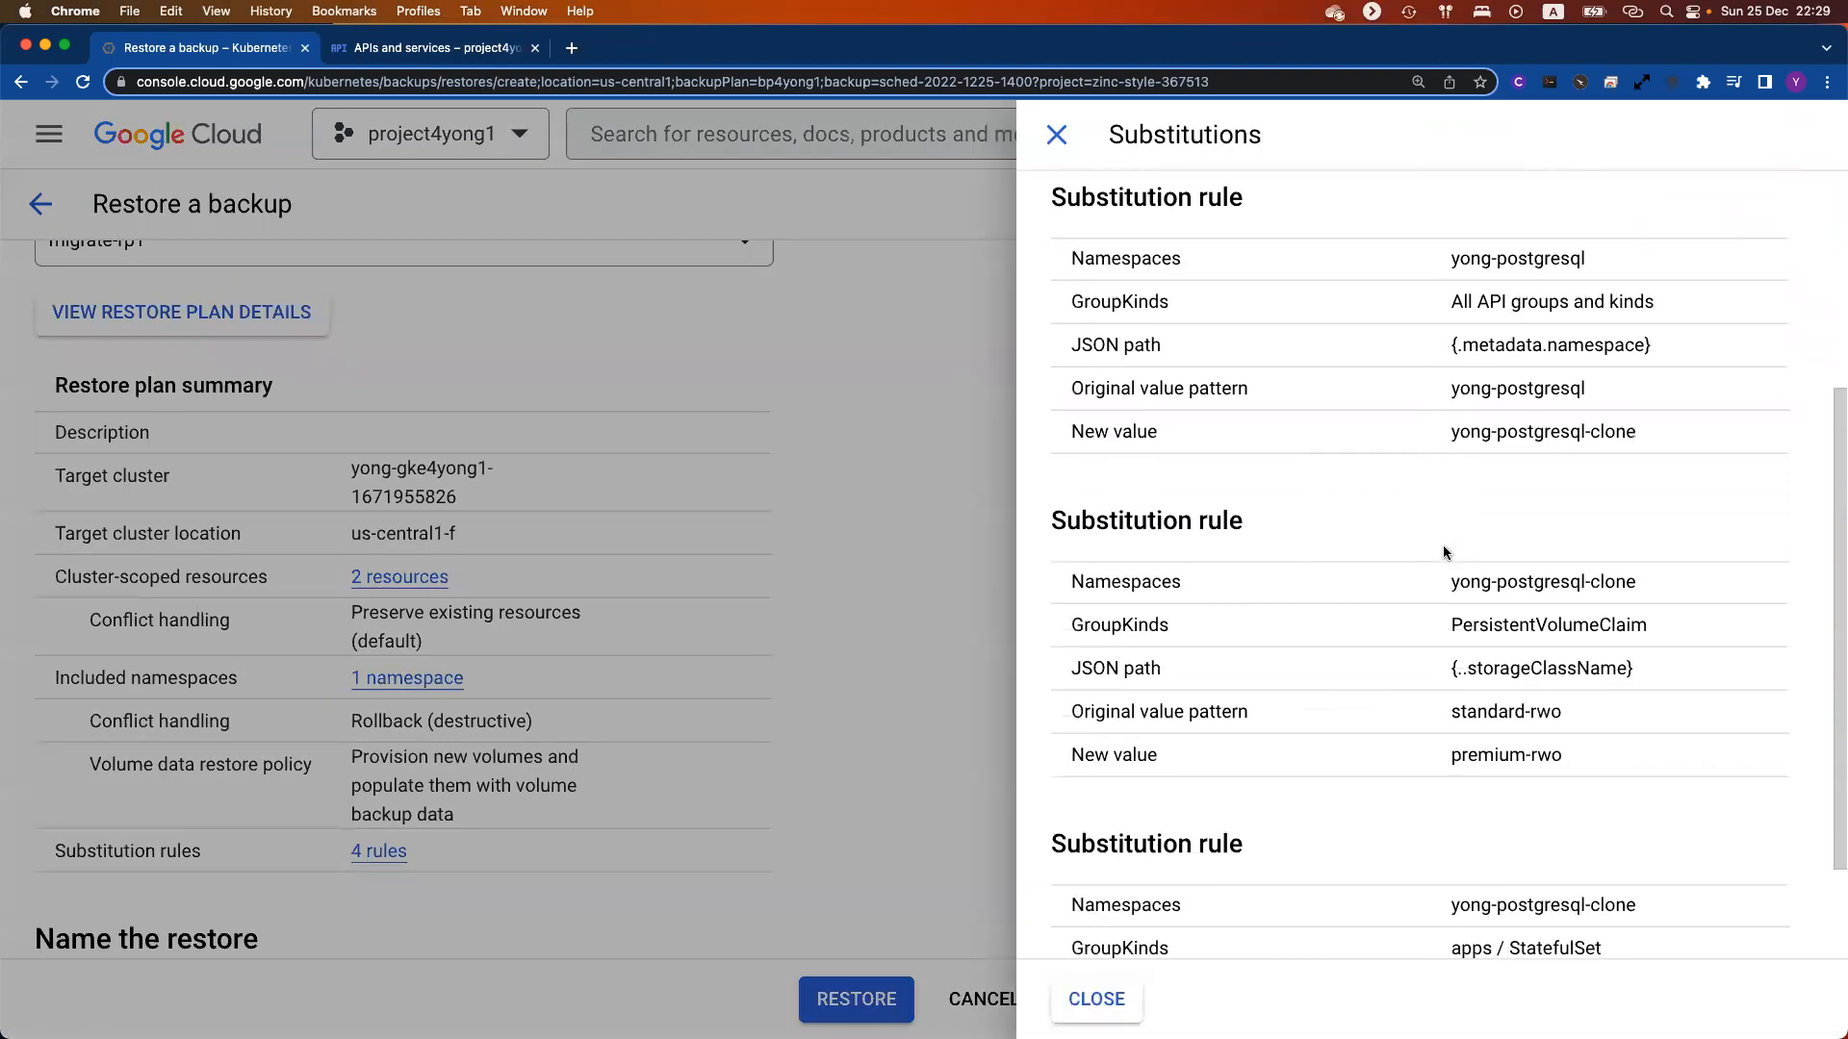
scroll(1443, 552, "down", 2)
left_click(905, 720)
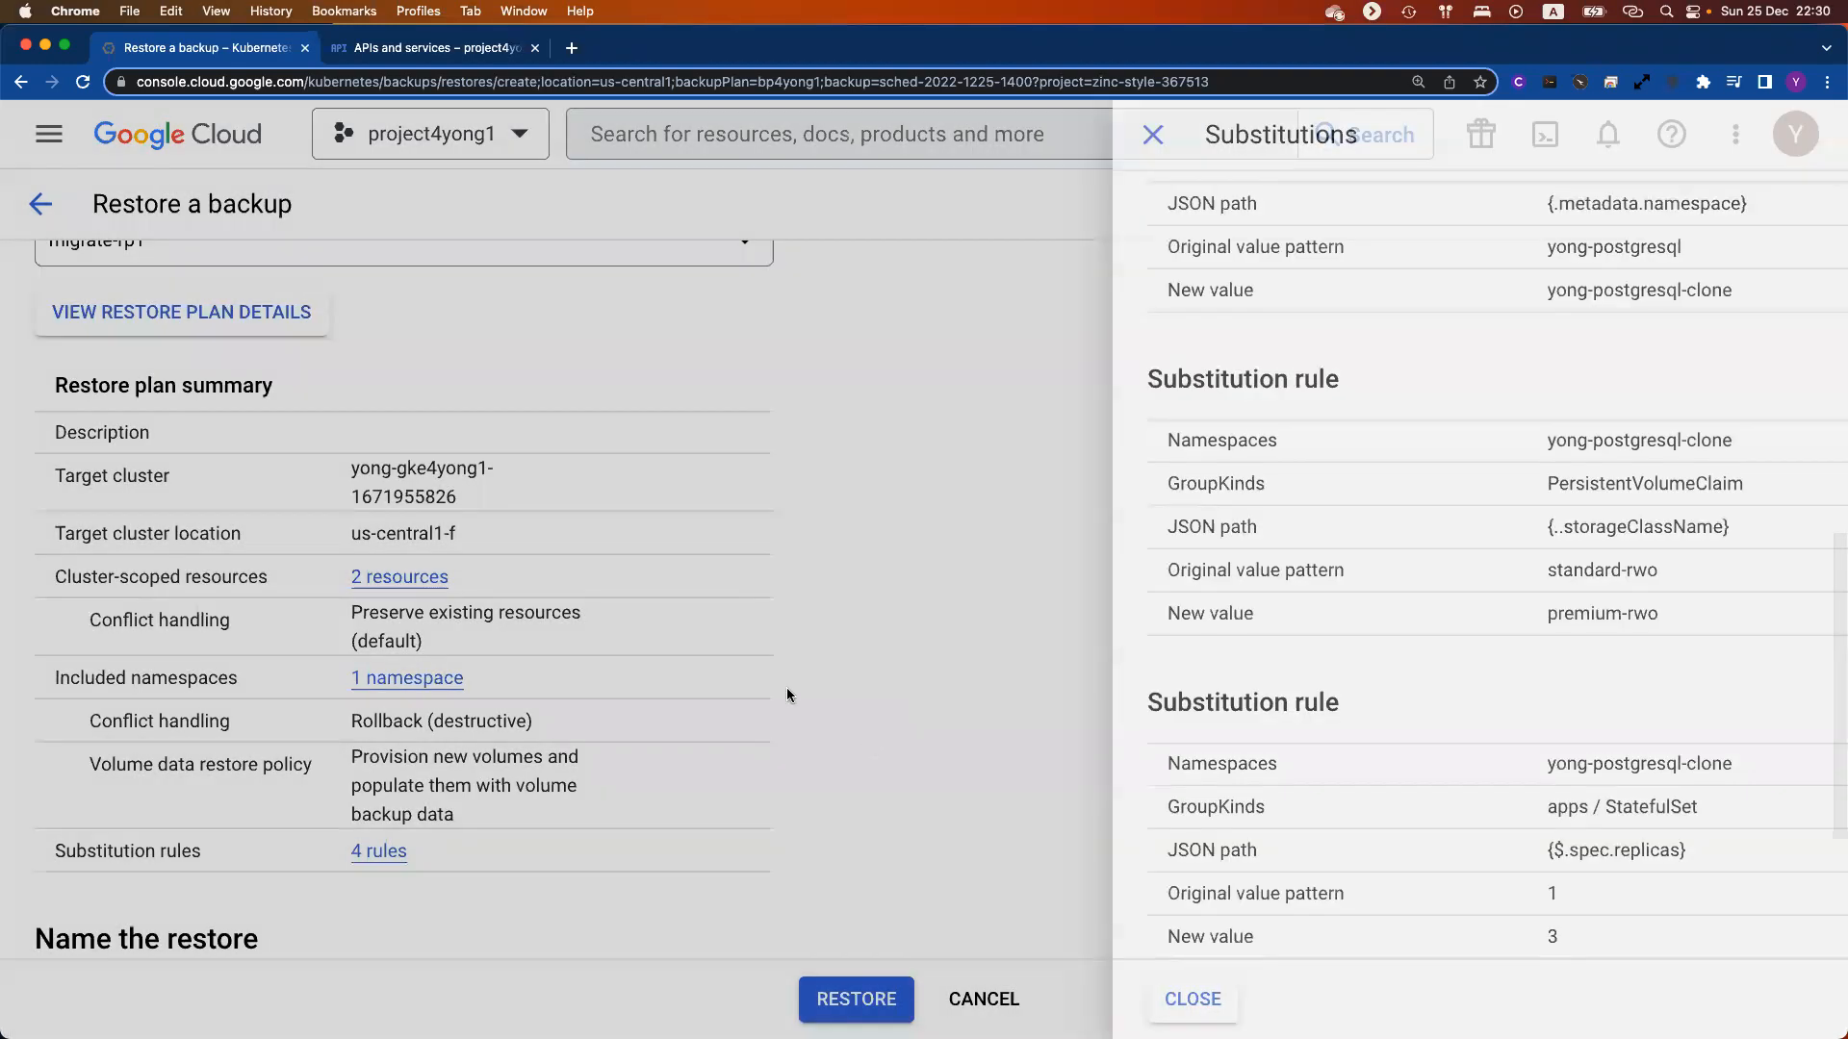
Step: Name the restore migrate-restore1
scroll(785, 694, "down", 3)
left_click(416, 732)
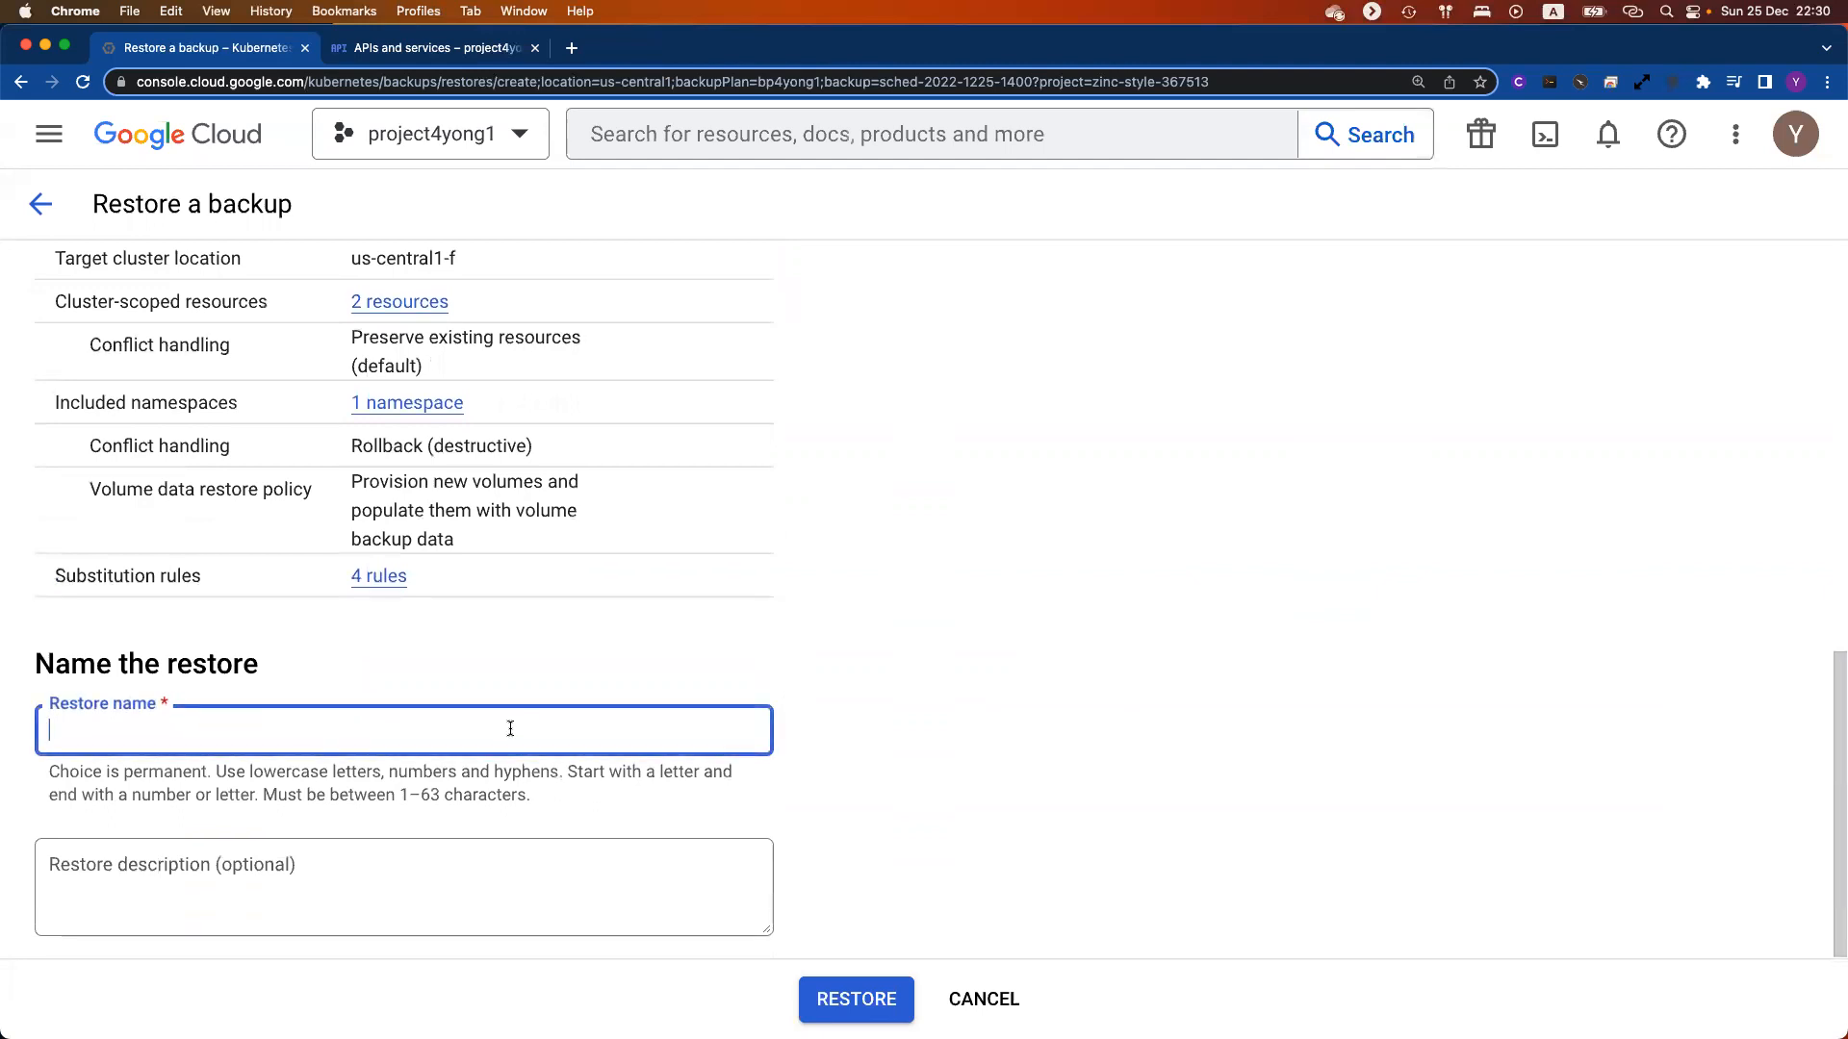
type("migrate-restore1")
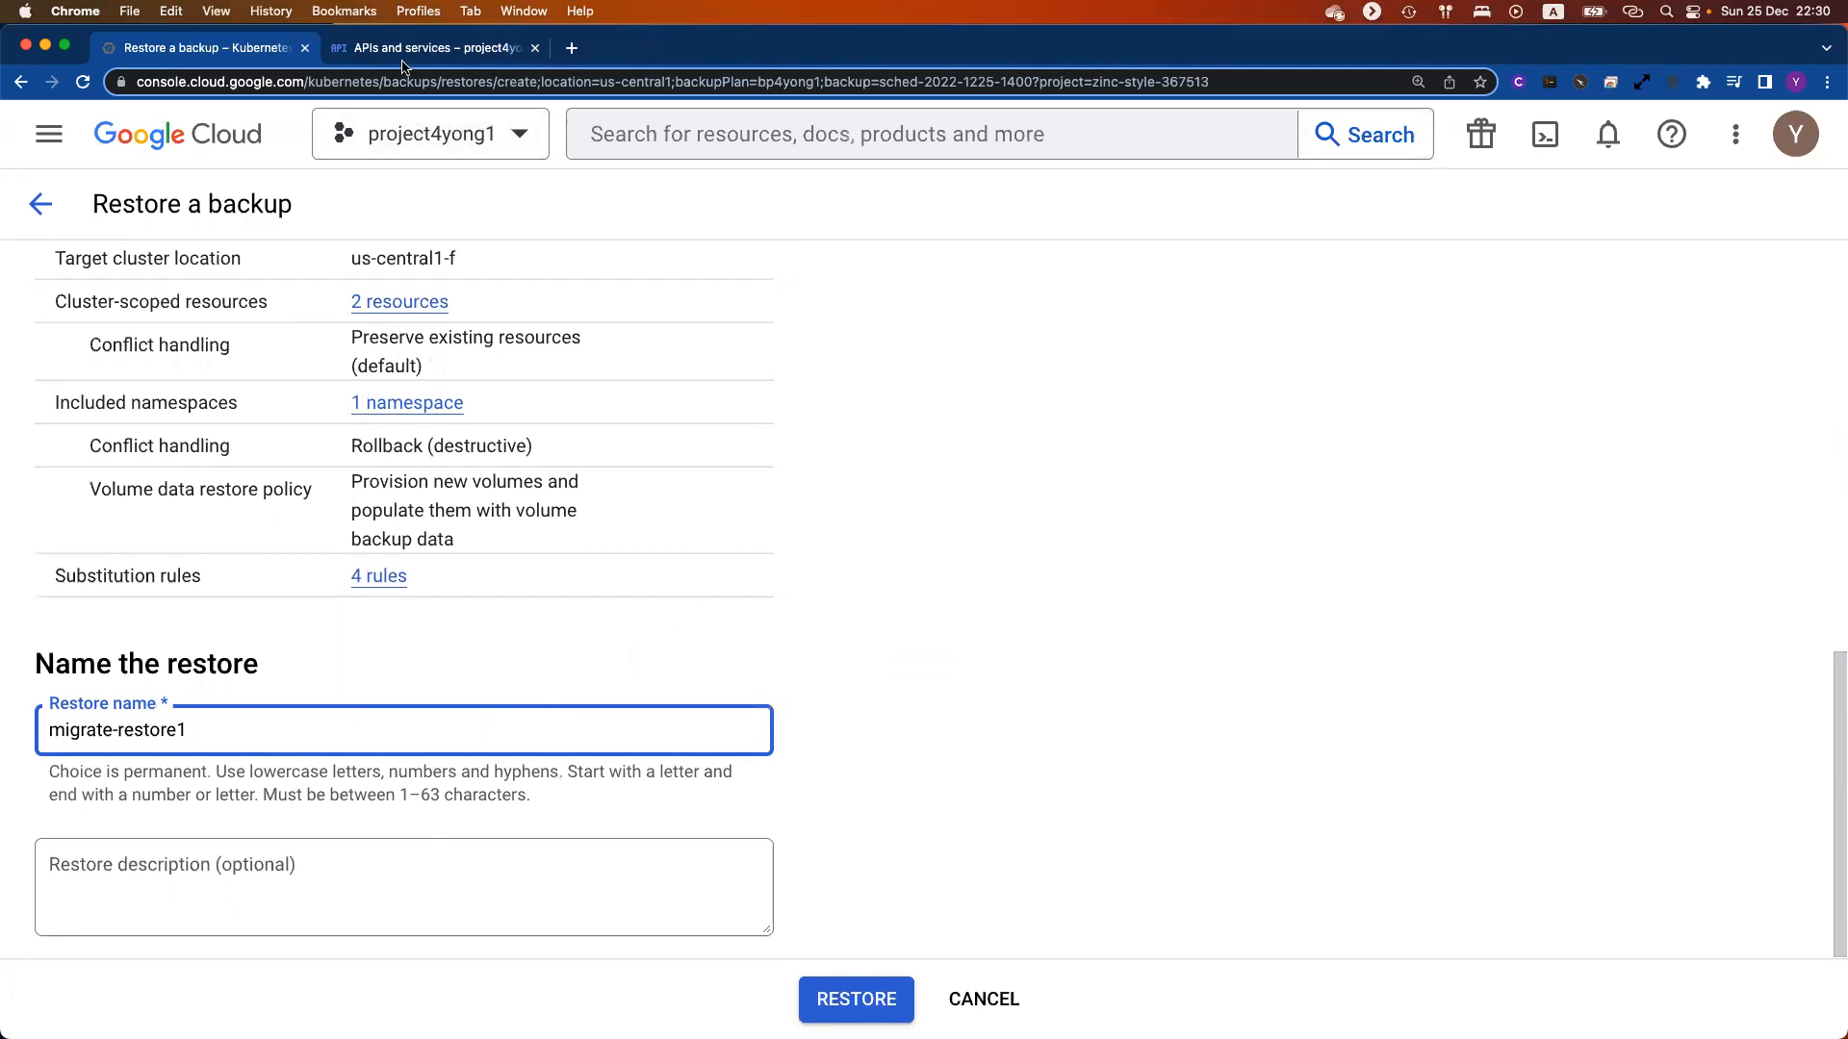
Step: Switch to the VS Code terminal, clear it and list the cluster nodes with "k get no"
key("ctrl+Right")
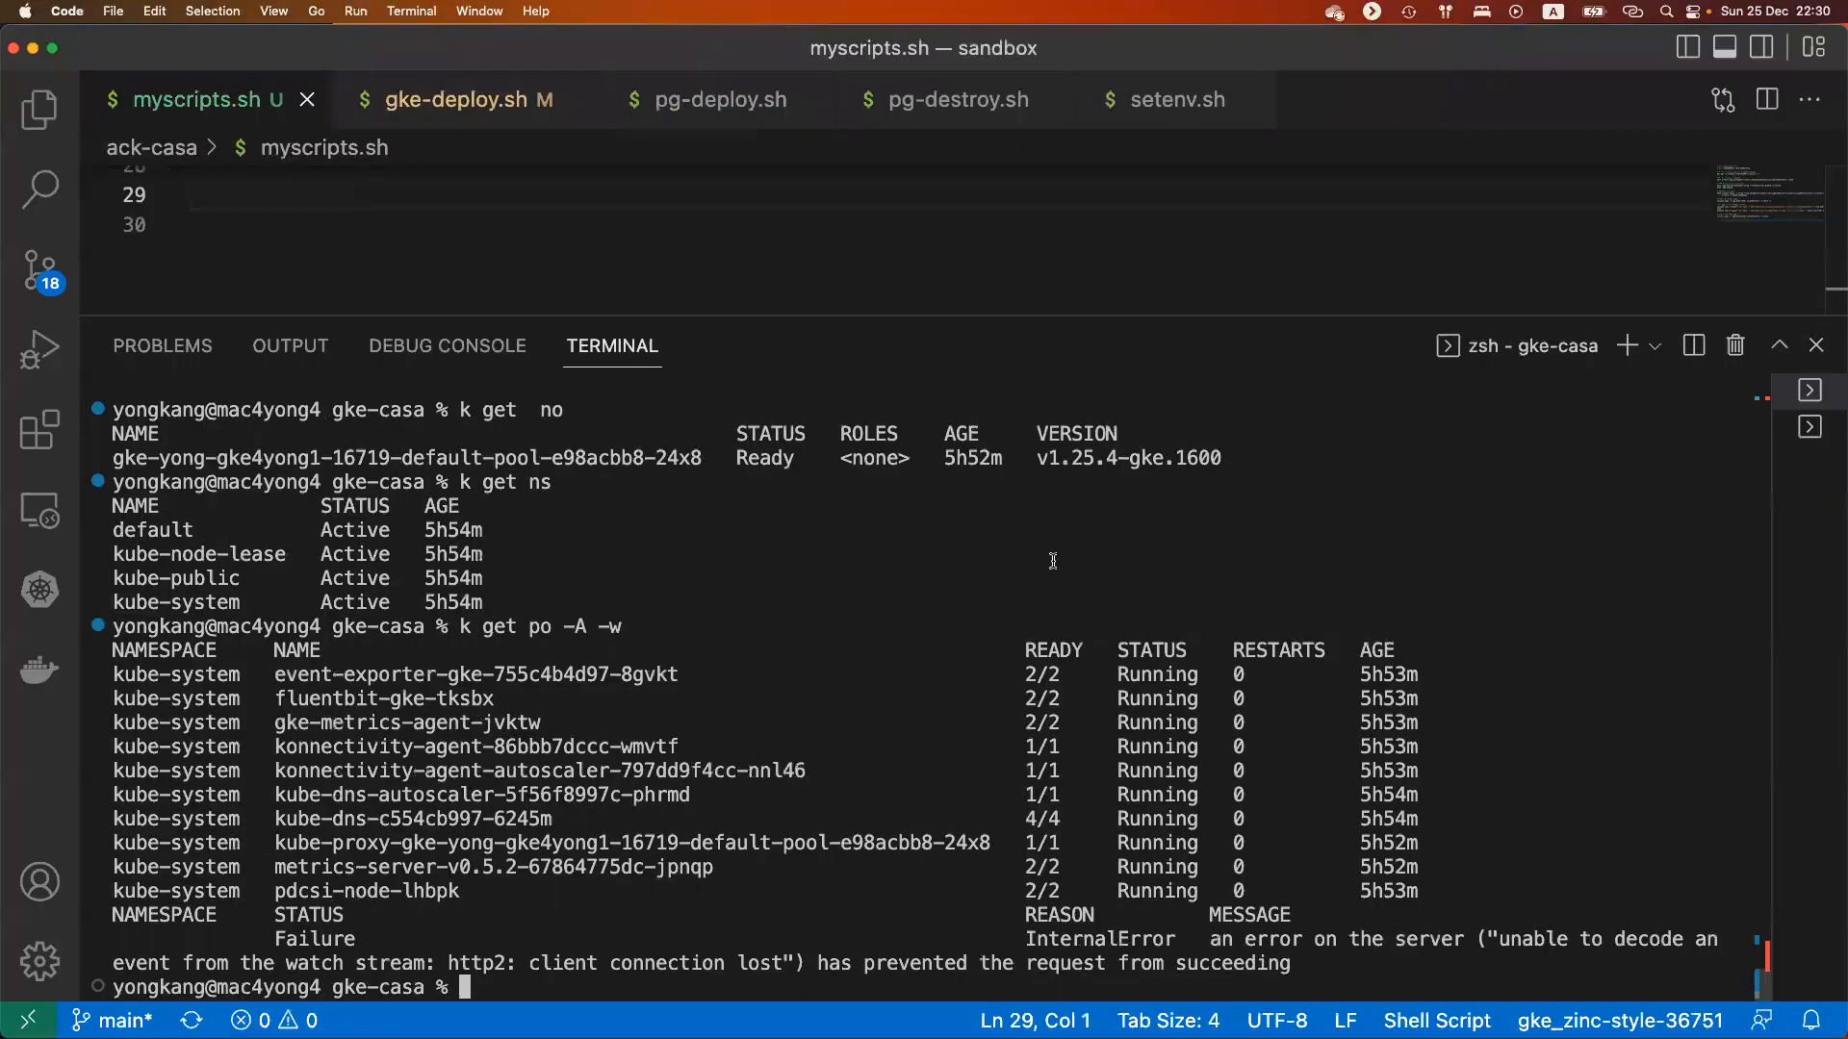
key("super+k")
type("k ge ba")
key("BackSpace")
key("BackSpace")
key("BackSpace")
type("t no")
key("Return")
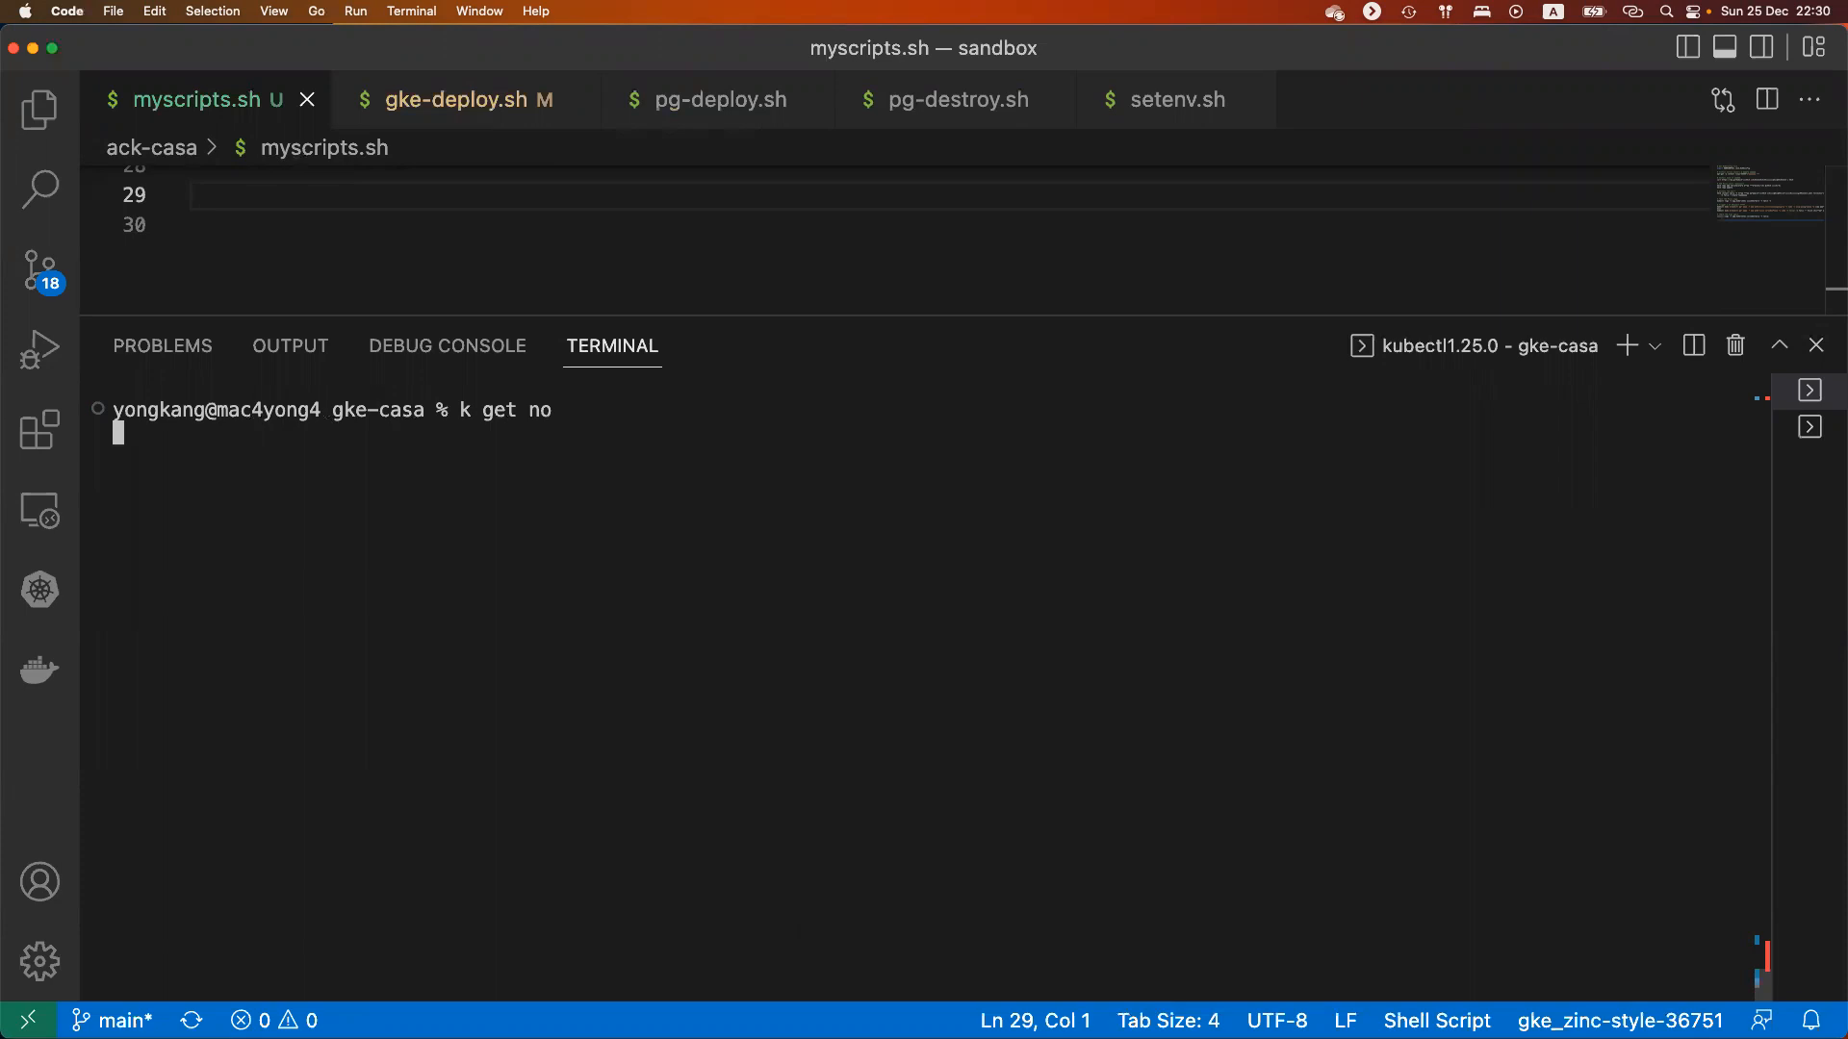
Step: List the namespaces with "k get ns" and start watching the pods in all namespaces with "k get po -A -w"
type("k get ns")
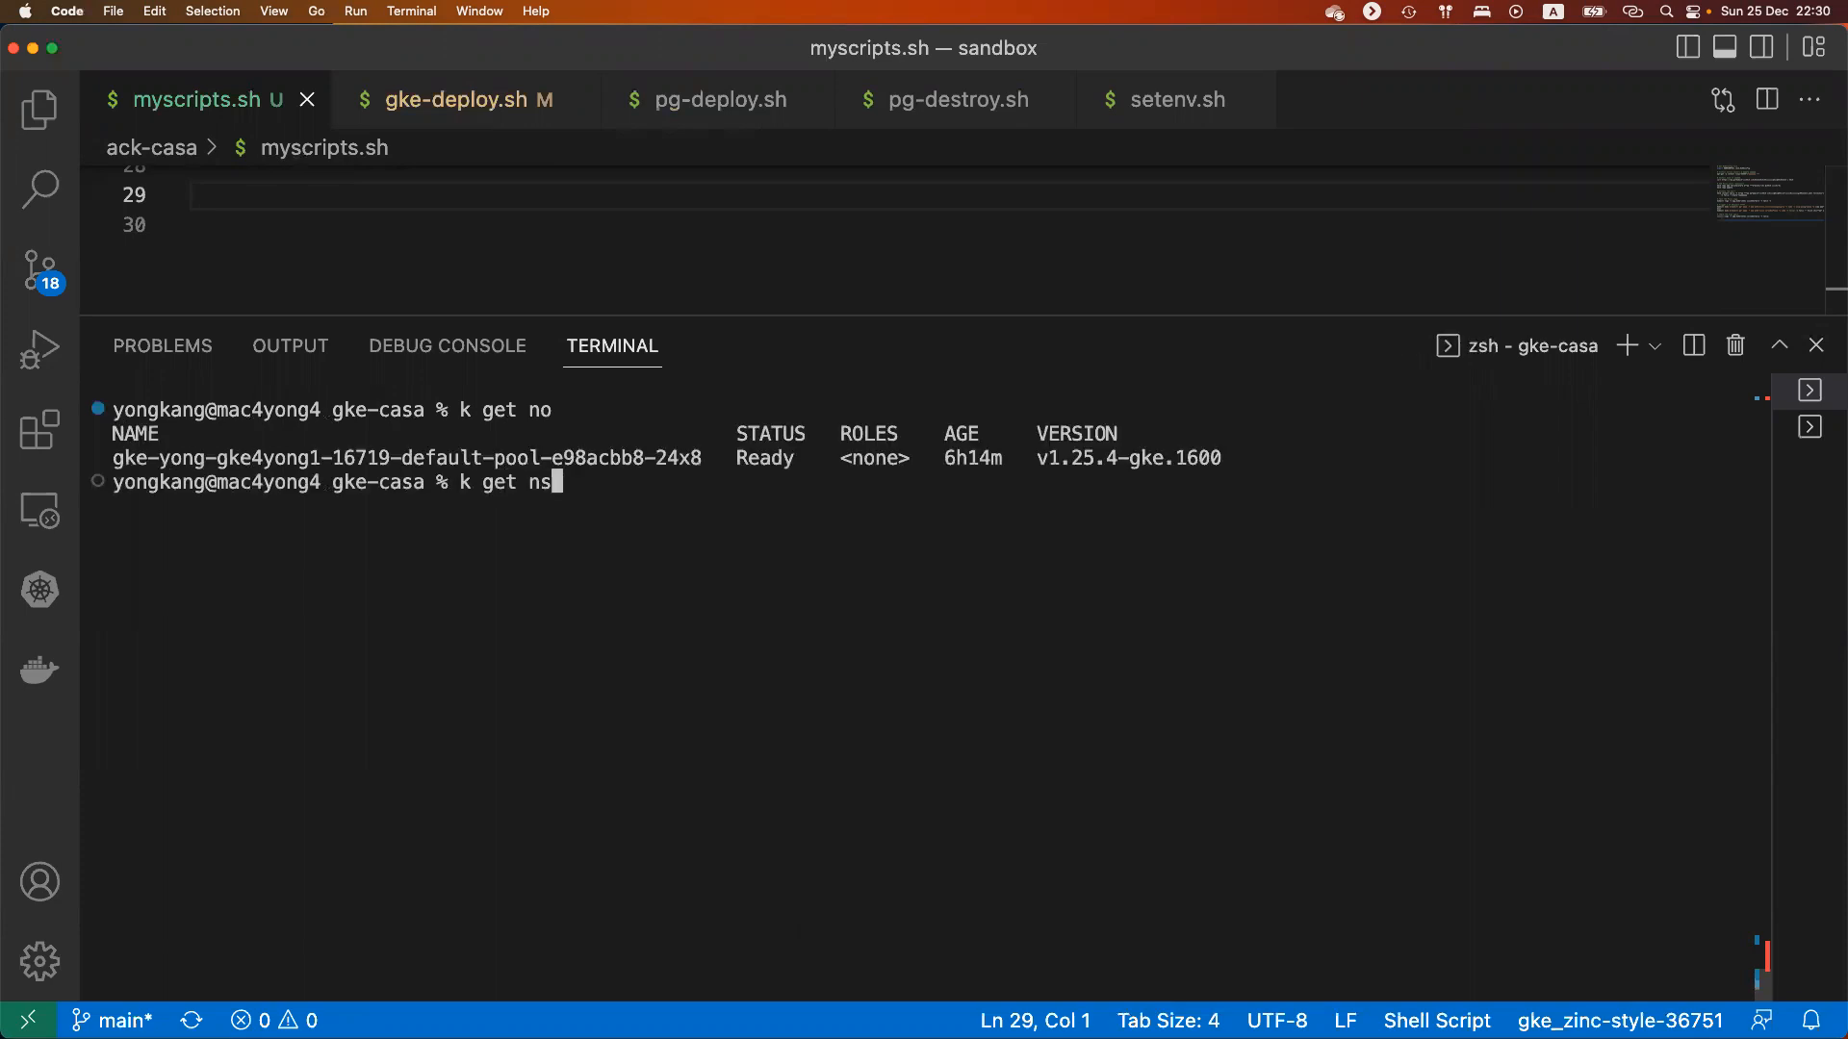
key("Return")
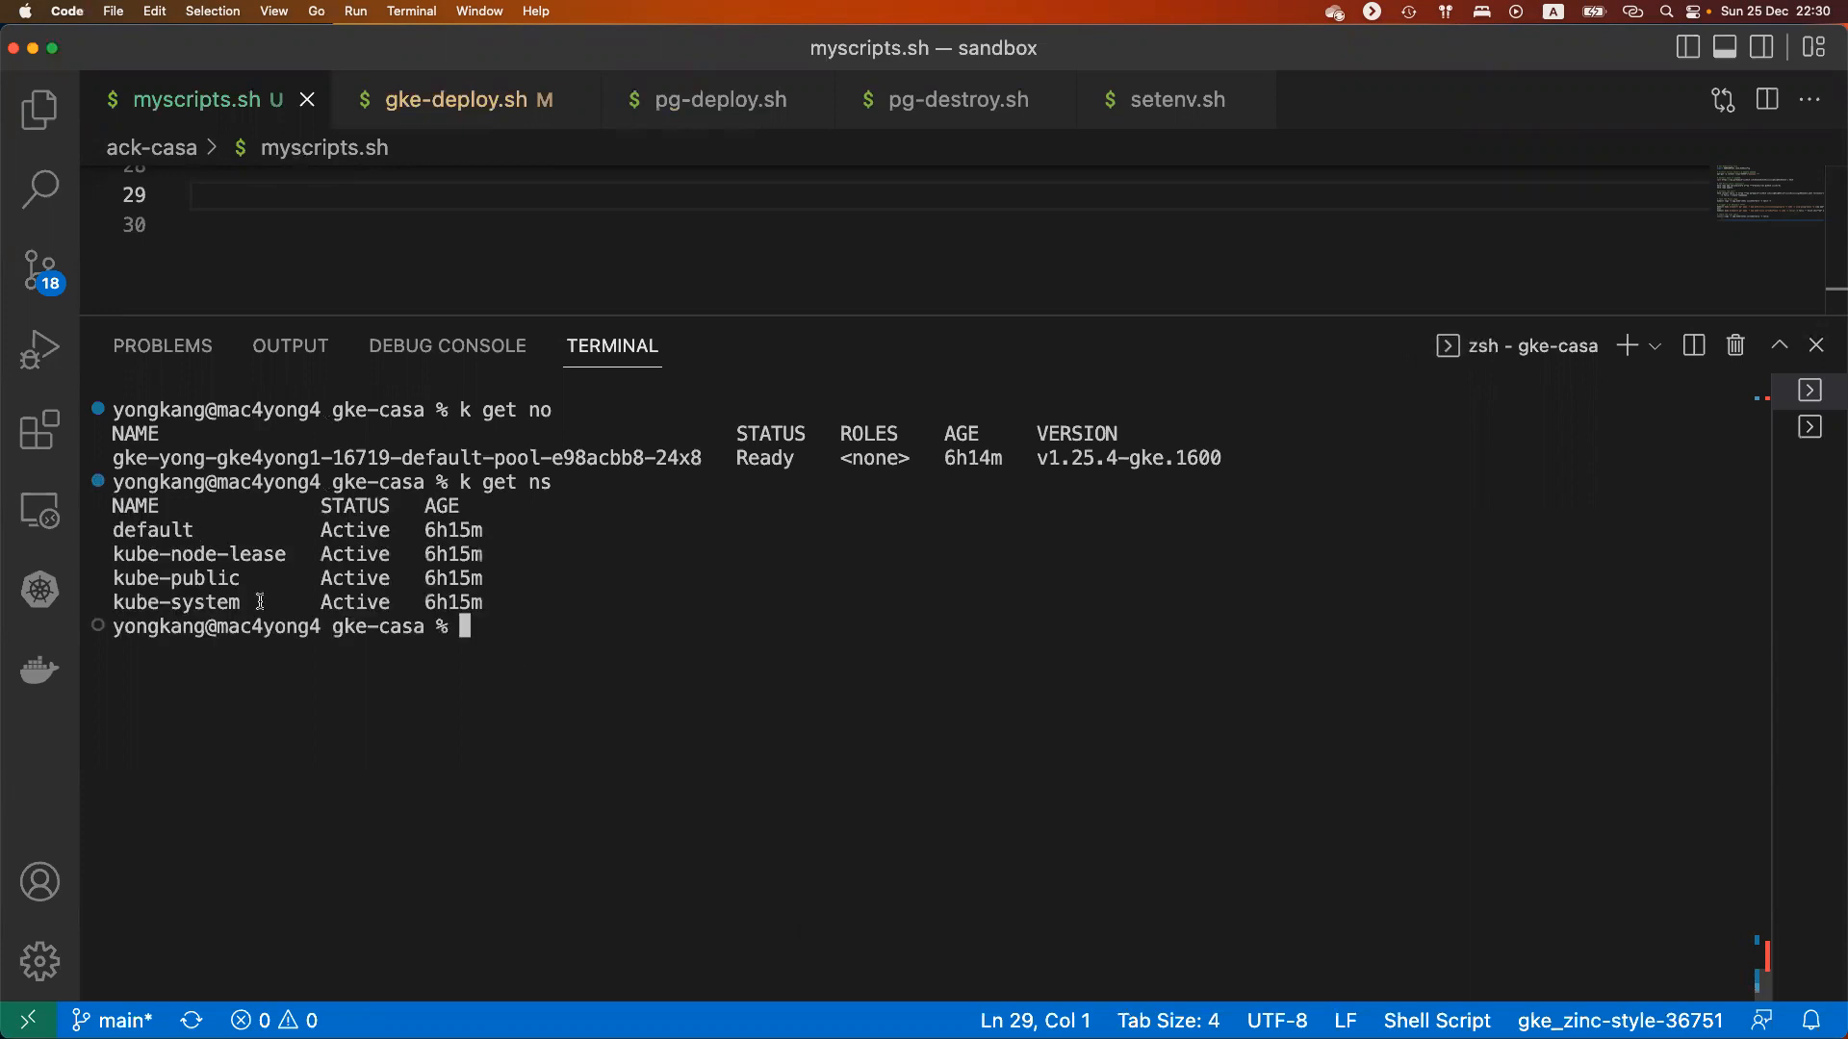
type("k get po -A -w")
key("Return")
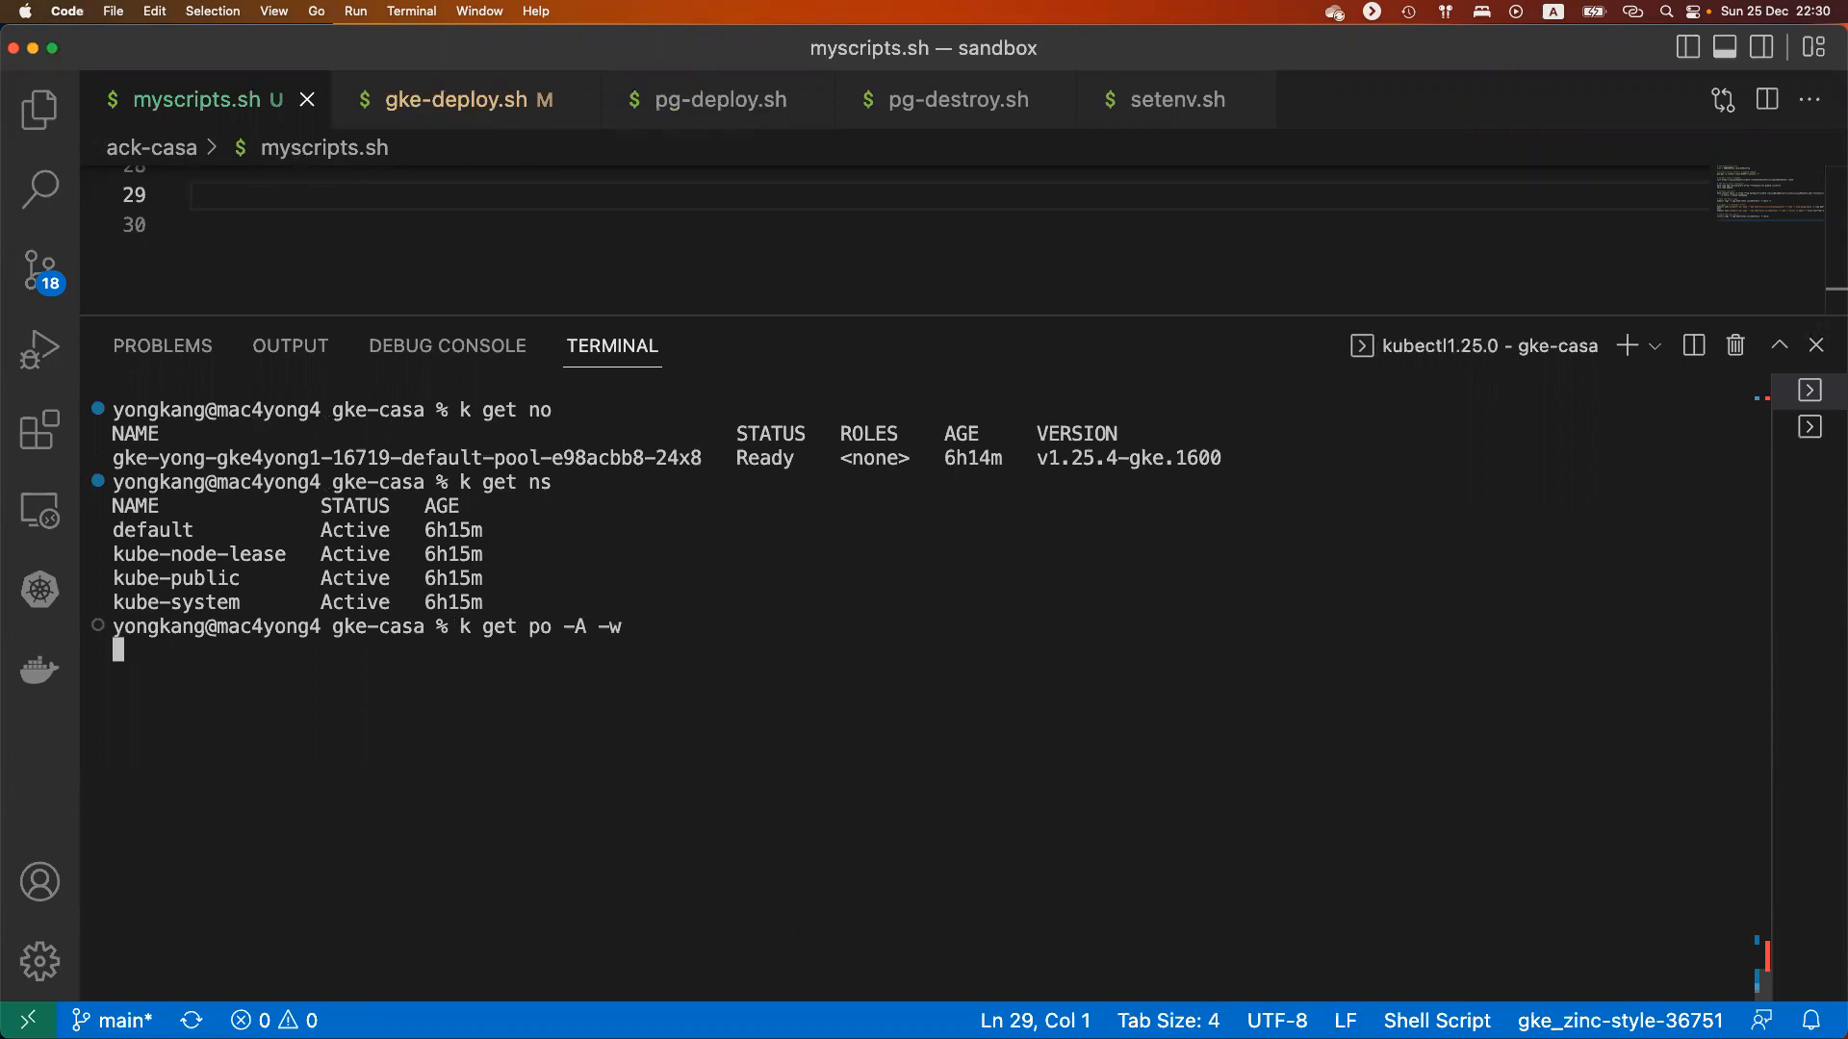
Step: Switch back to the Google Cloud console in Chrome, start the restore migrate-restore1 and dismiss the notification
key("ctrl+Left")
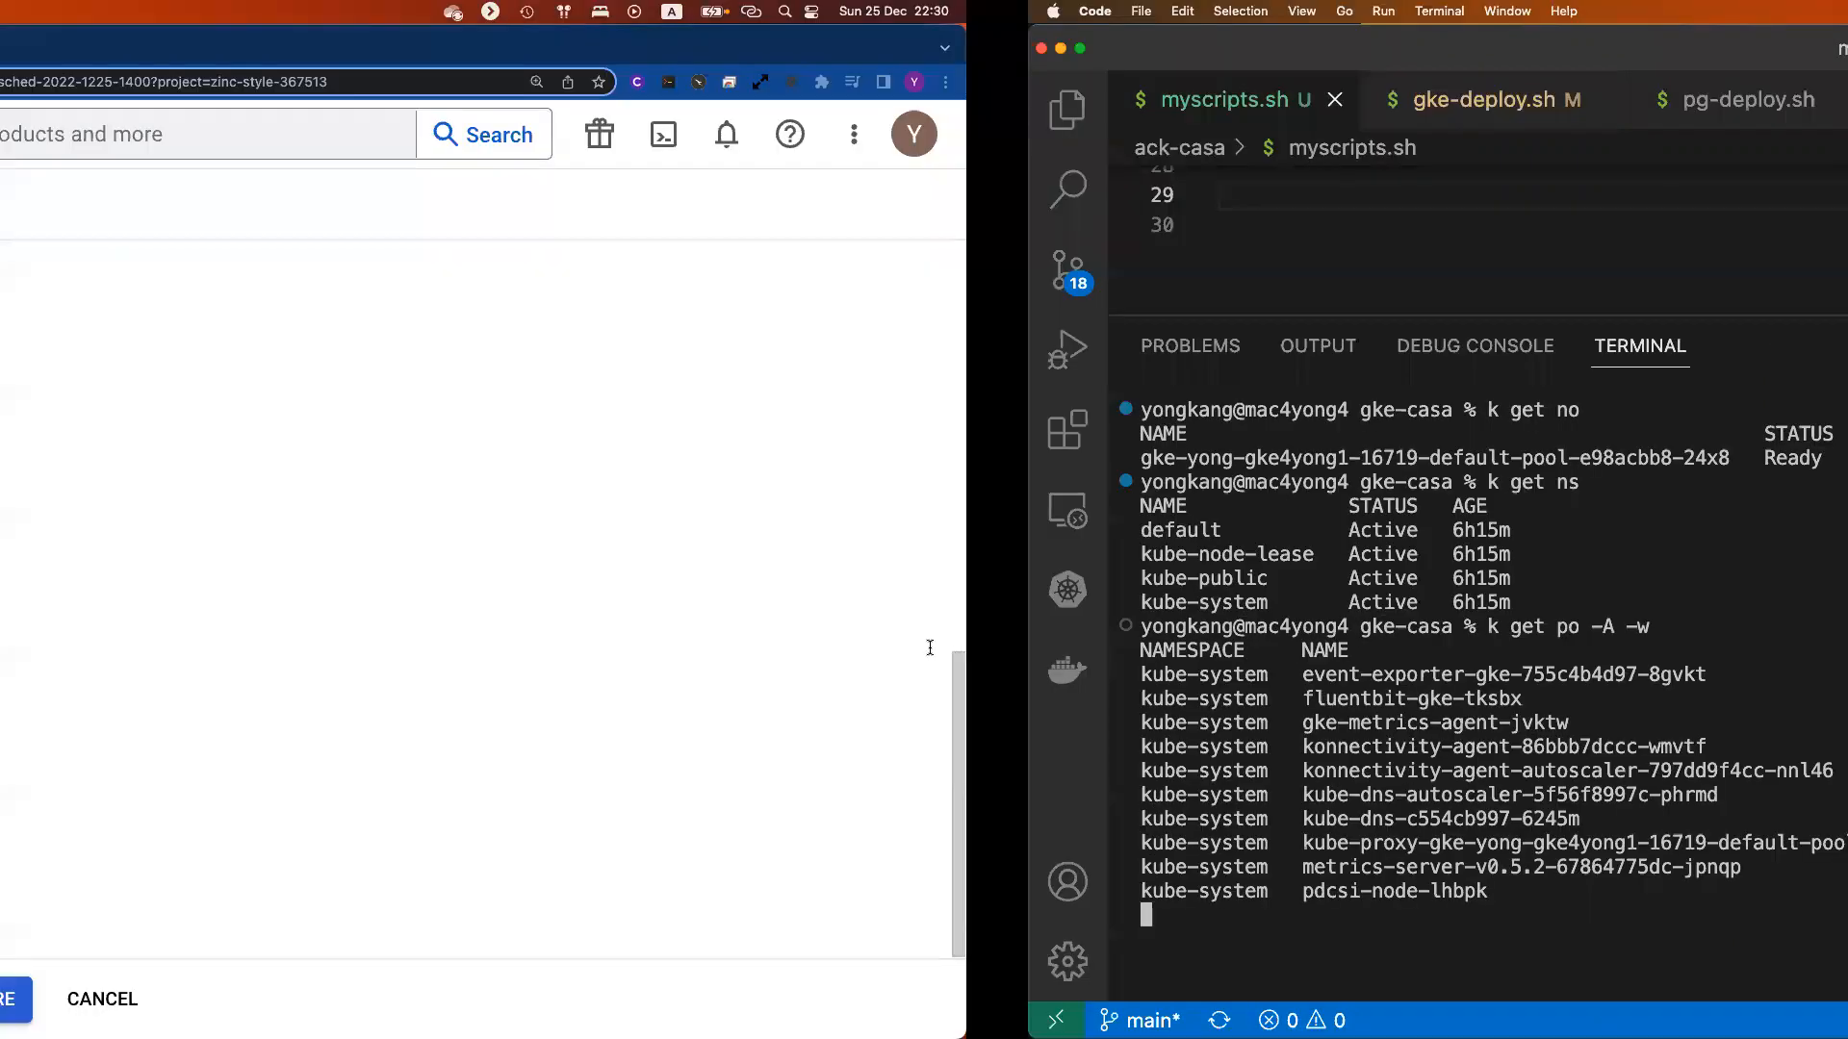
left_click(851, 1000)
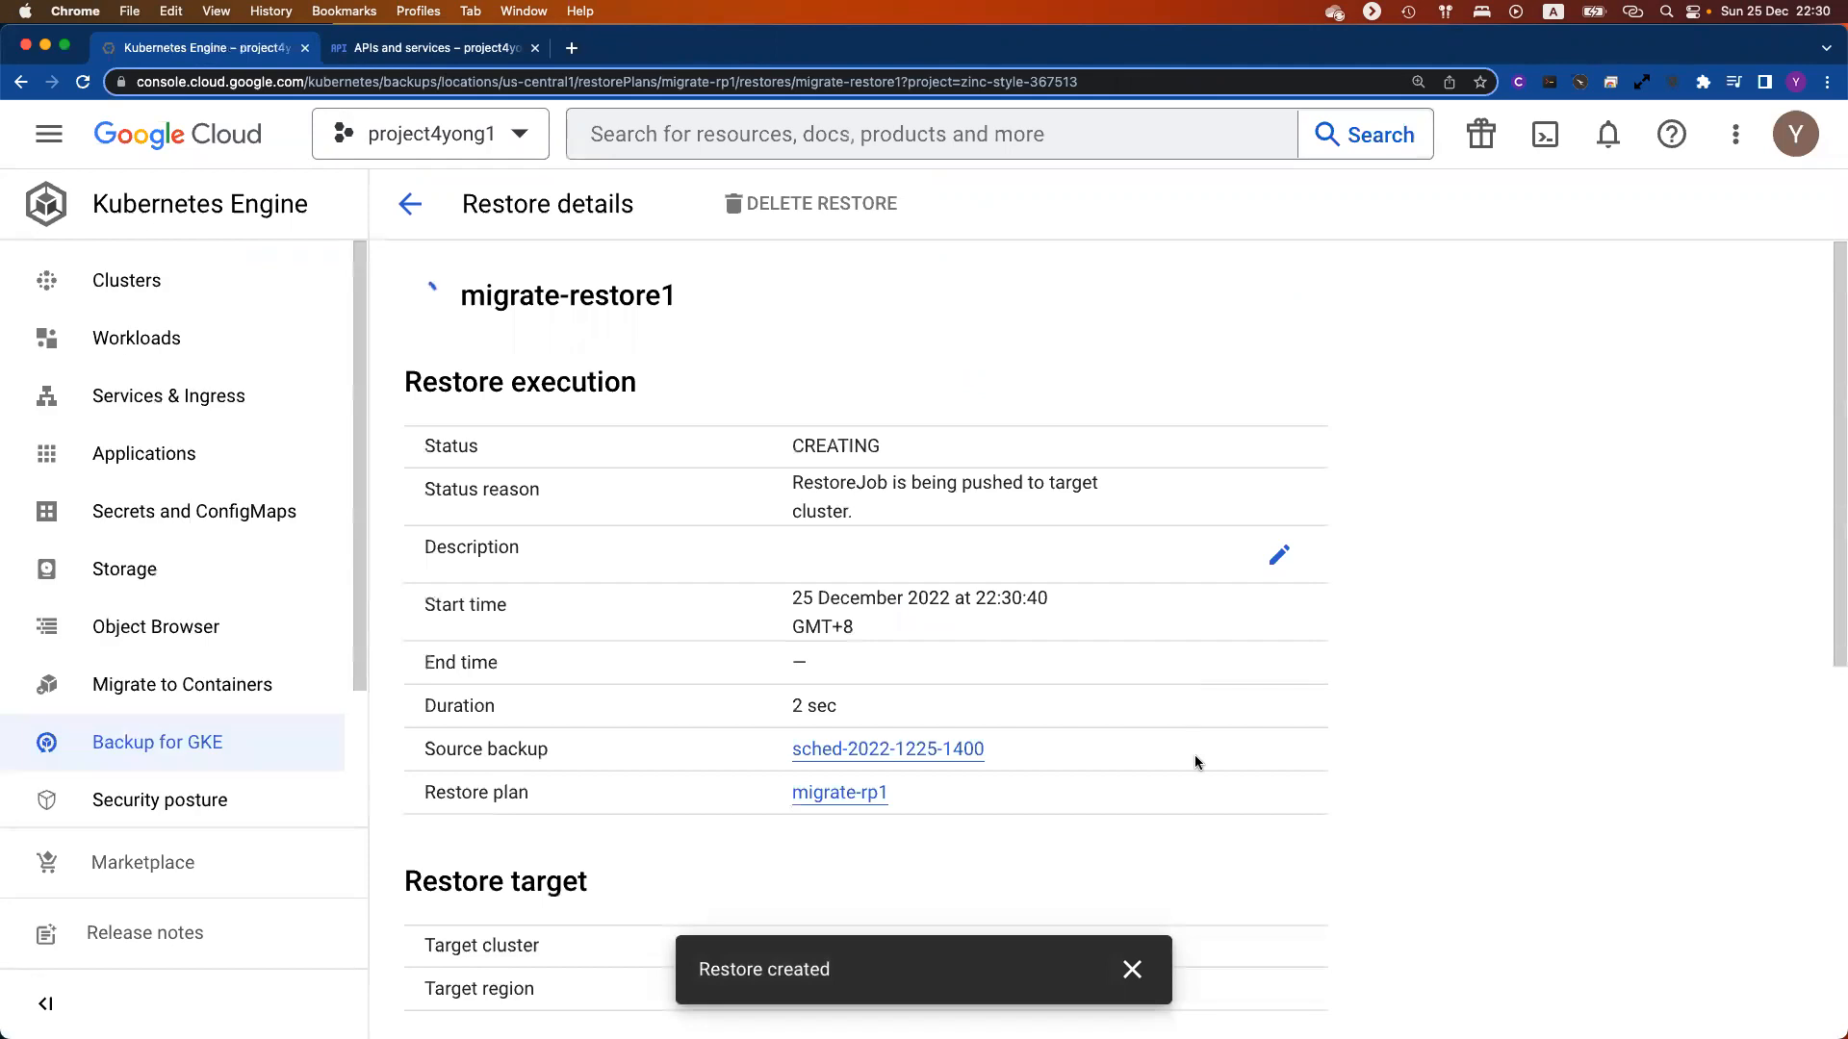
left_click(1132, 969)
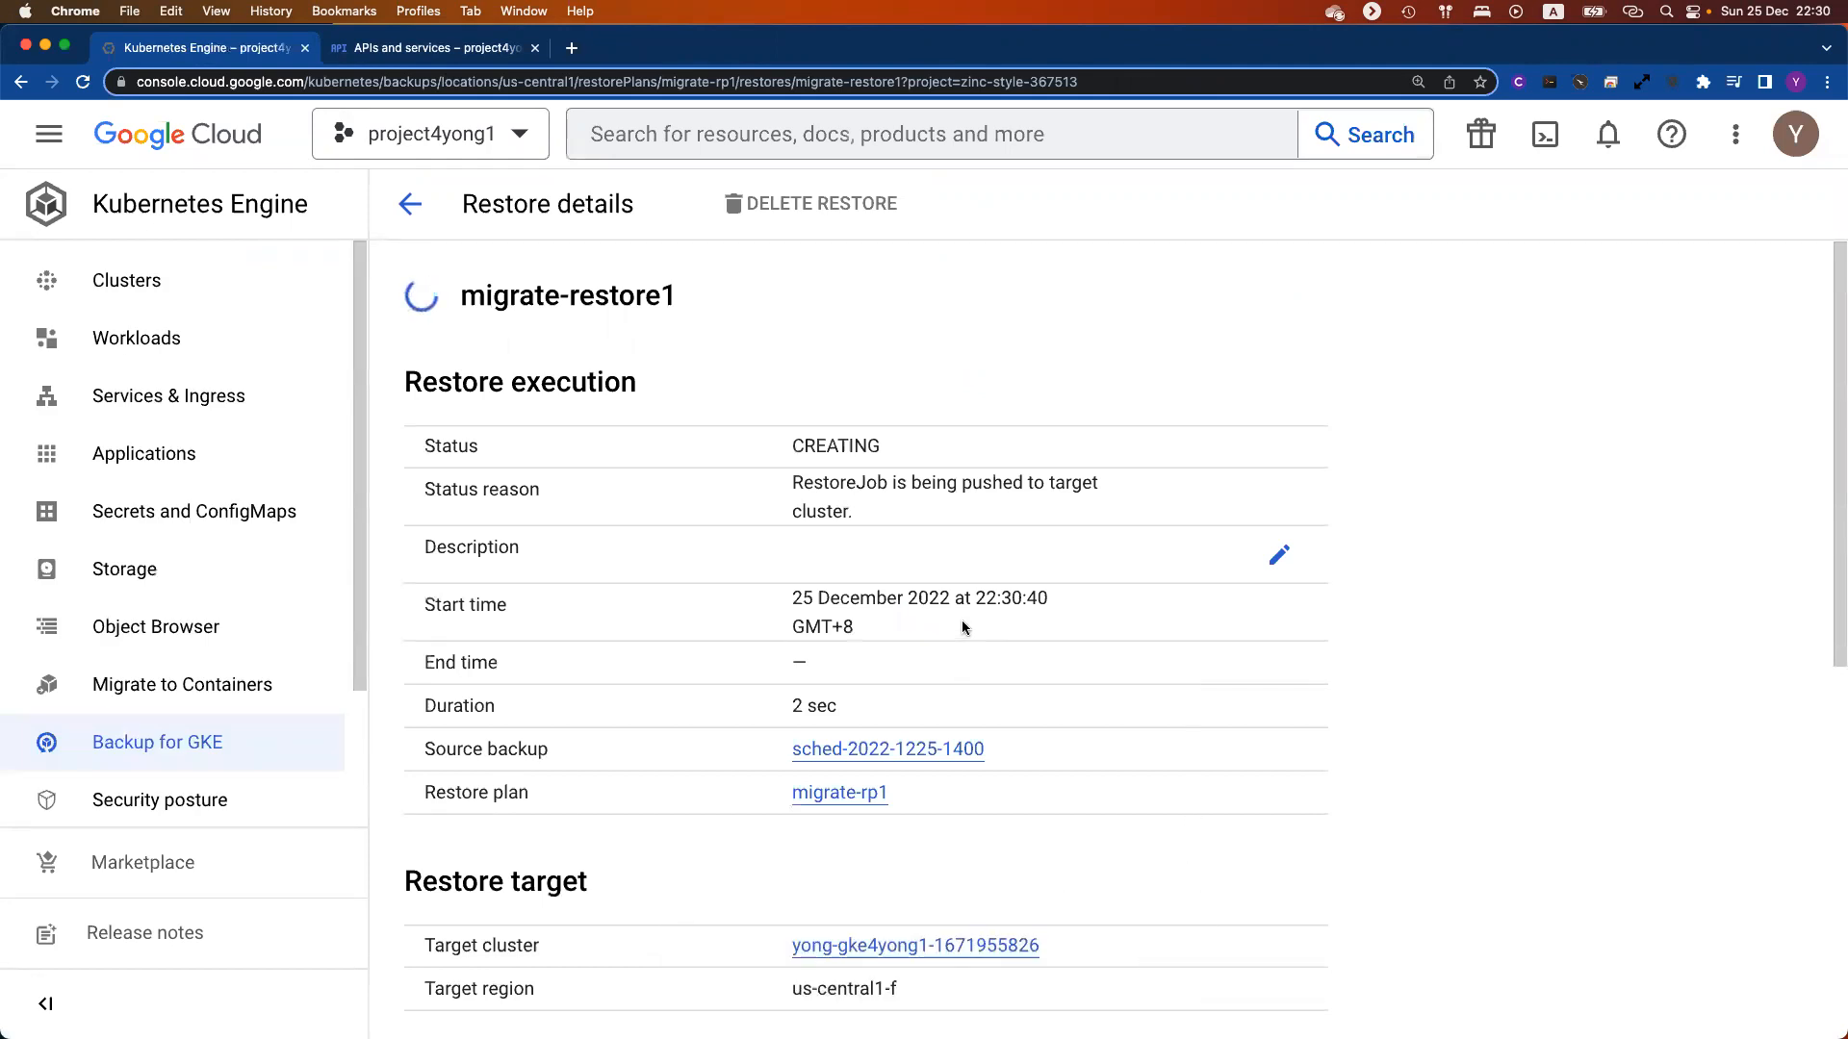
Step: Check the status reason and duration of migrate-restore1 in its restore details
scroll(962, 606, "down", 1)
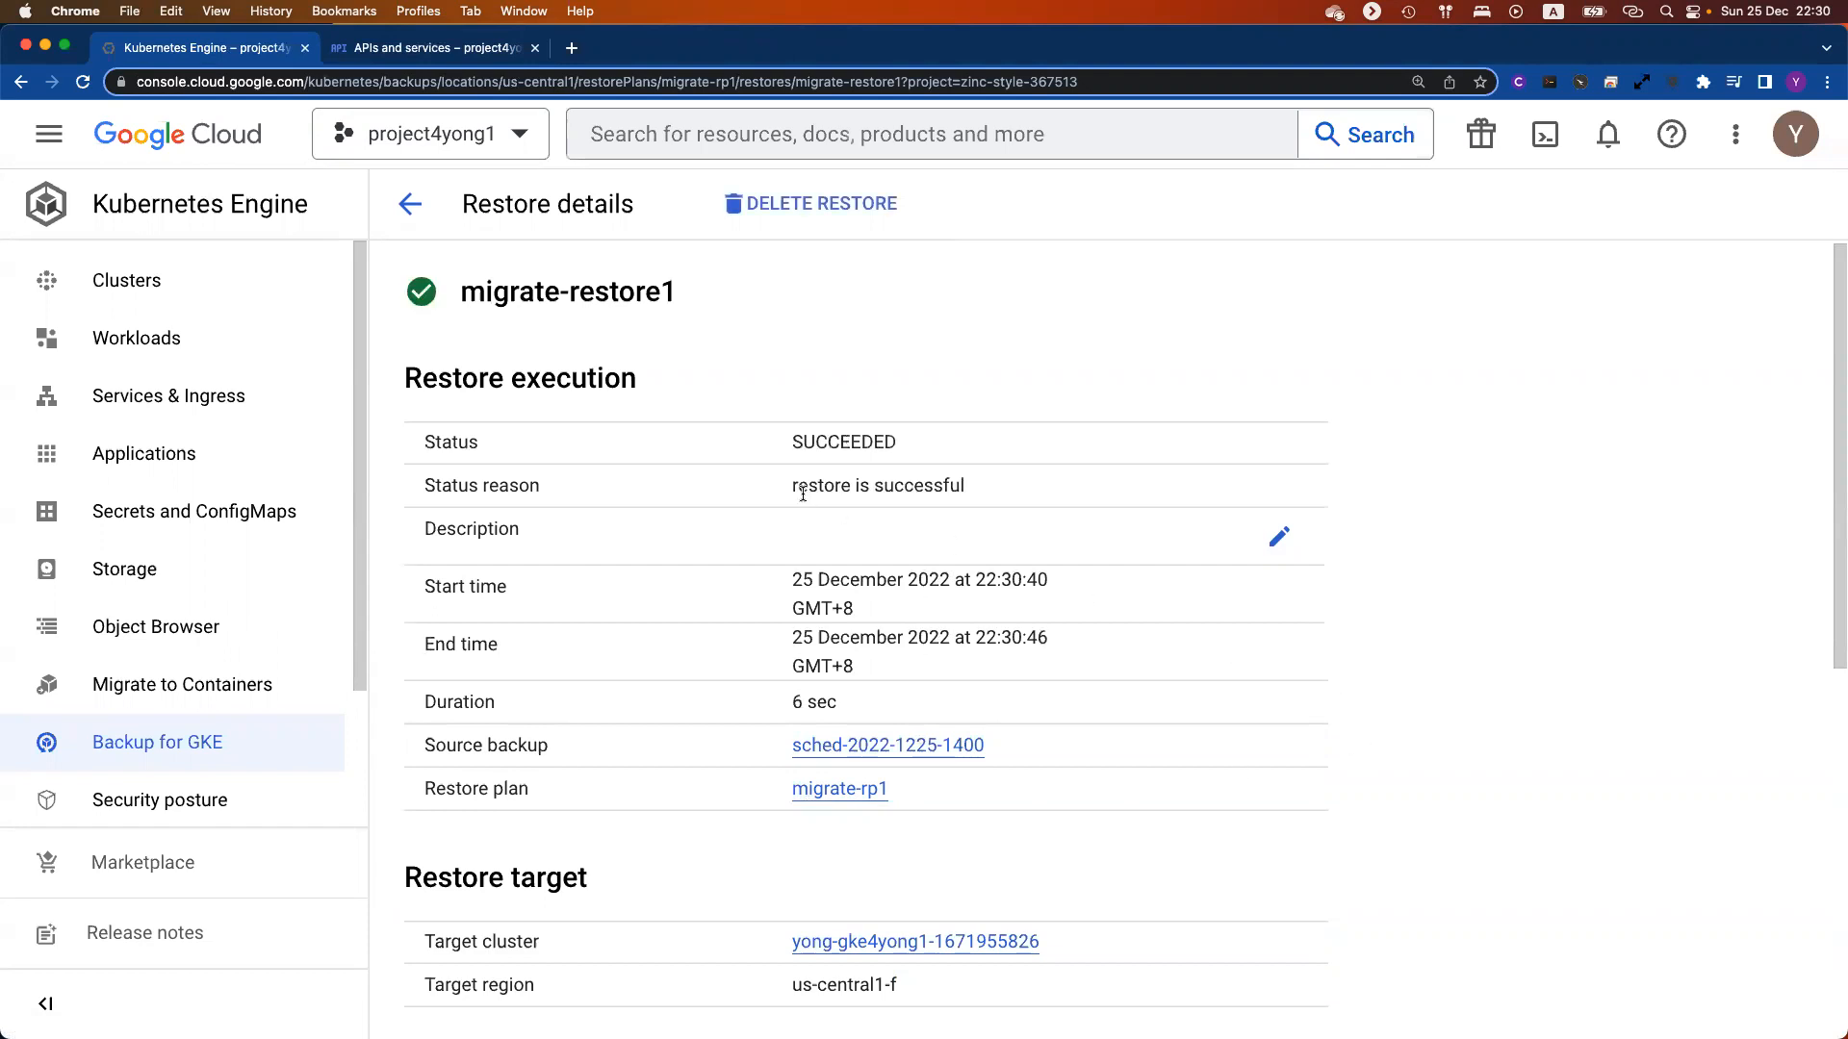
left_click_drag(789, 486, 974, 499)
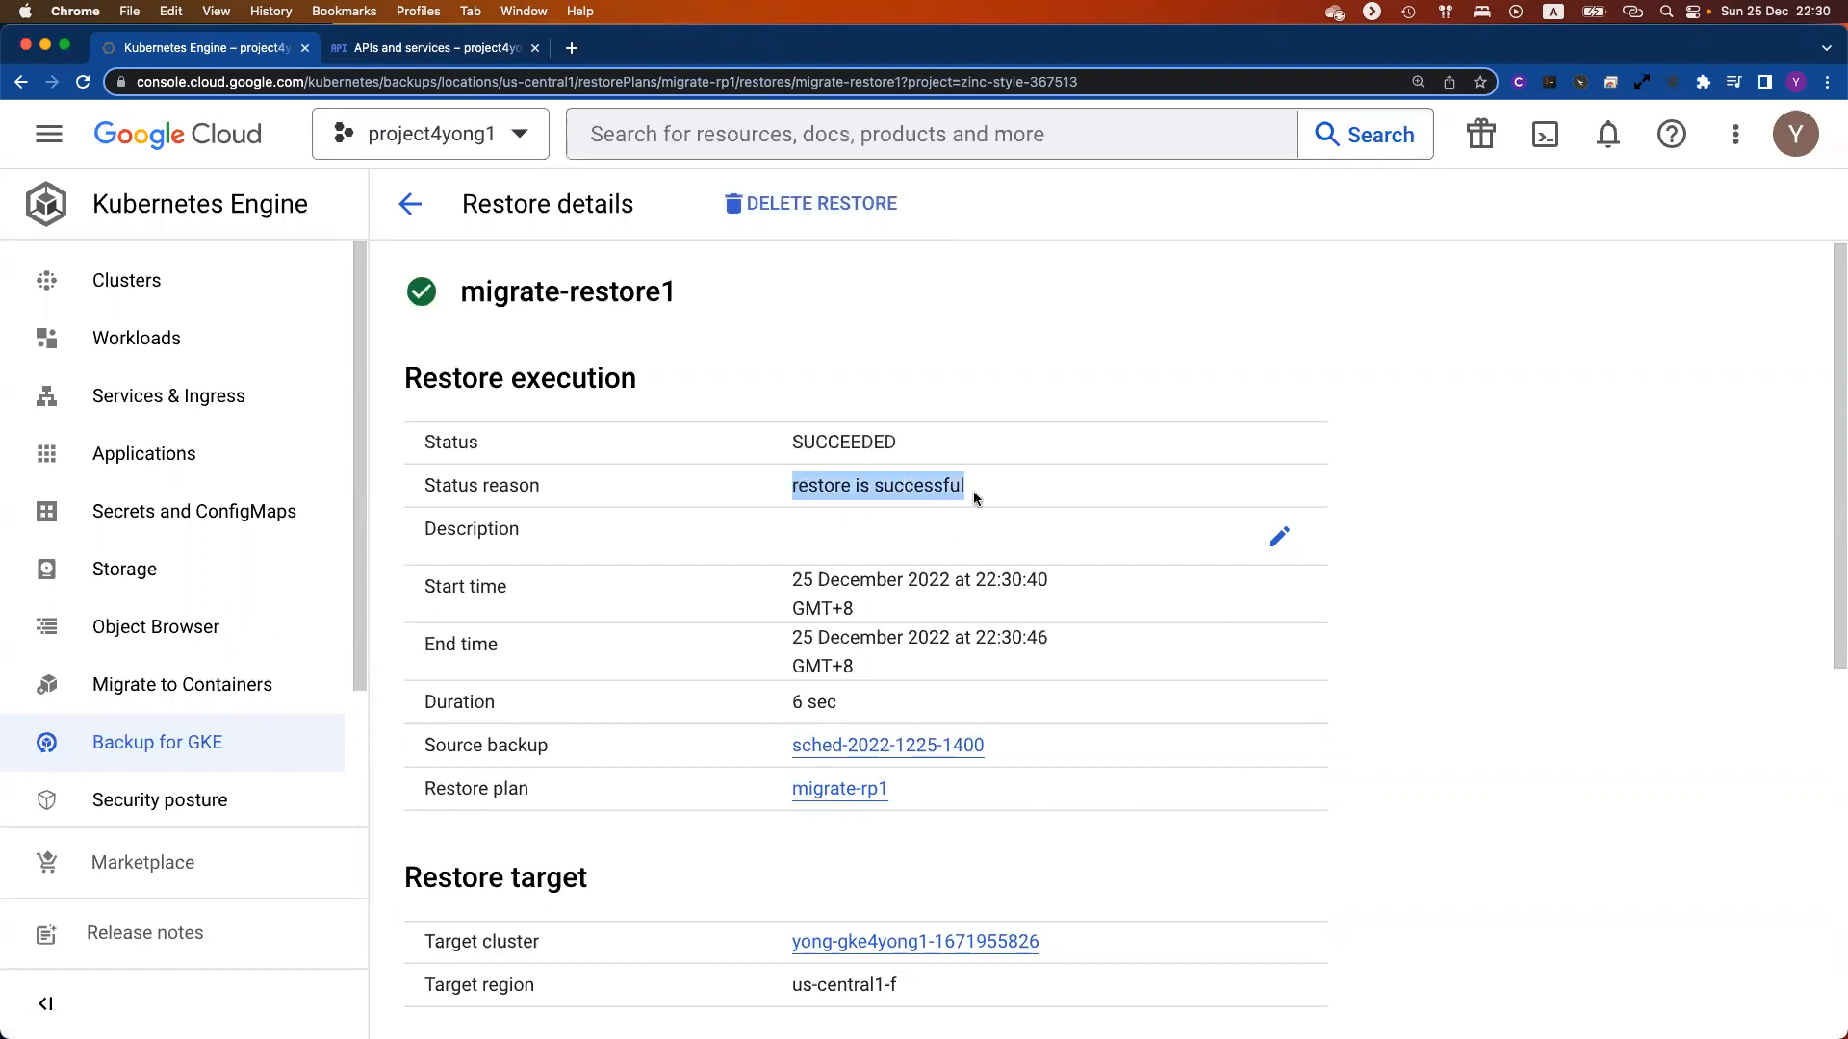
left_click_drag(861, 701, 783, 706)
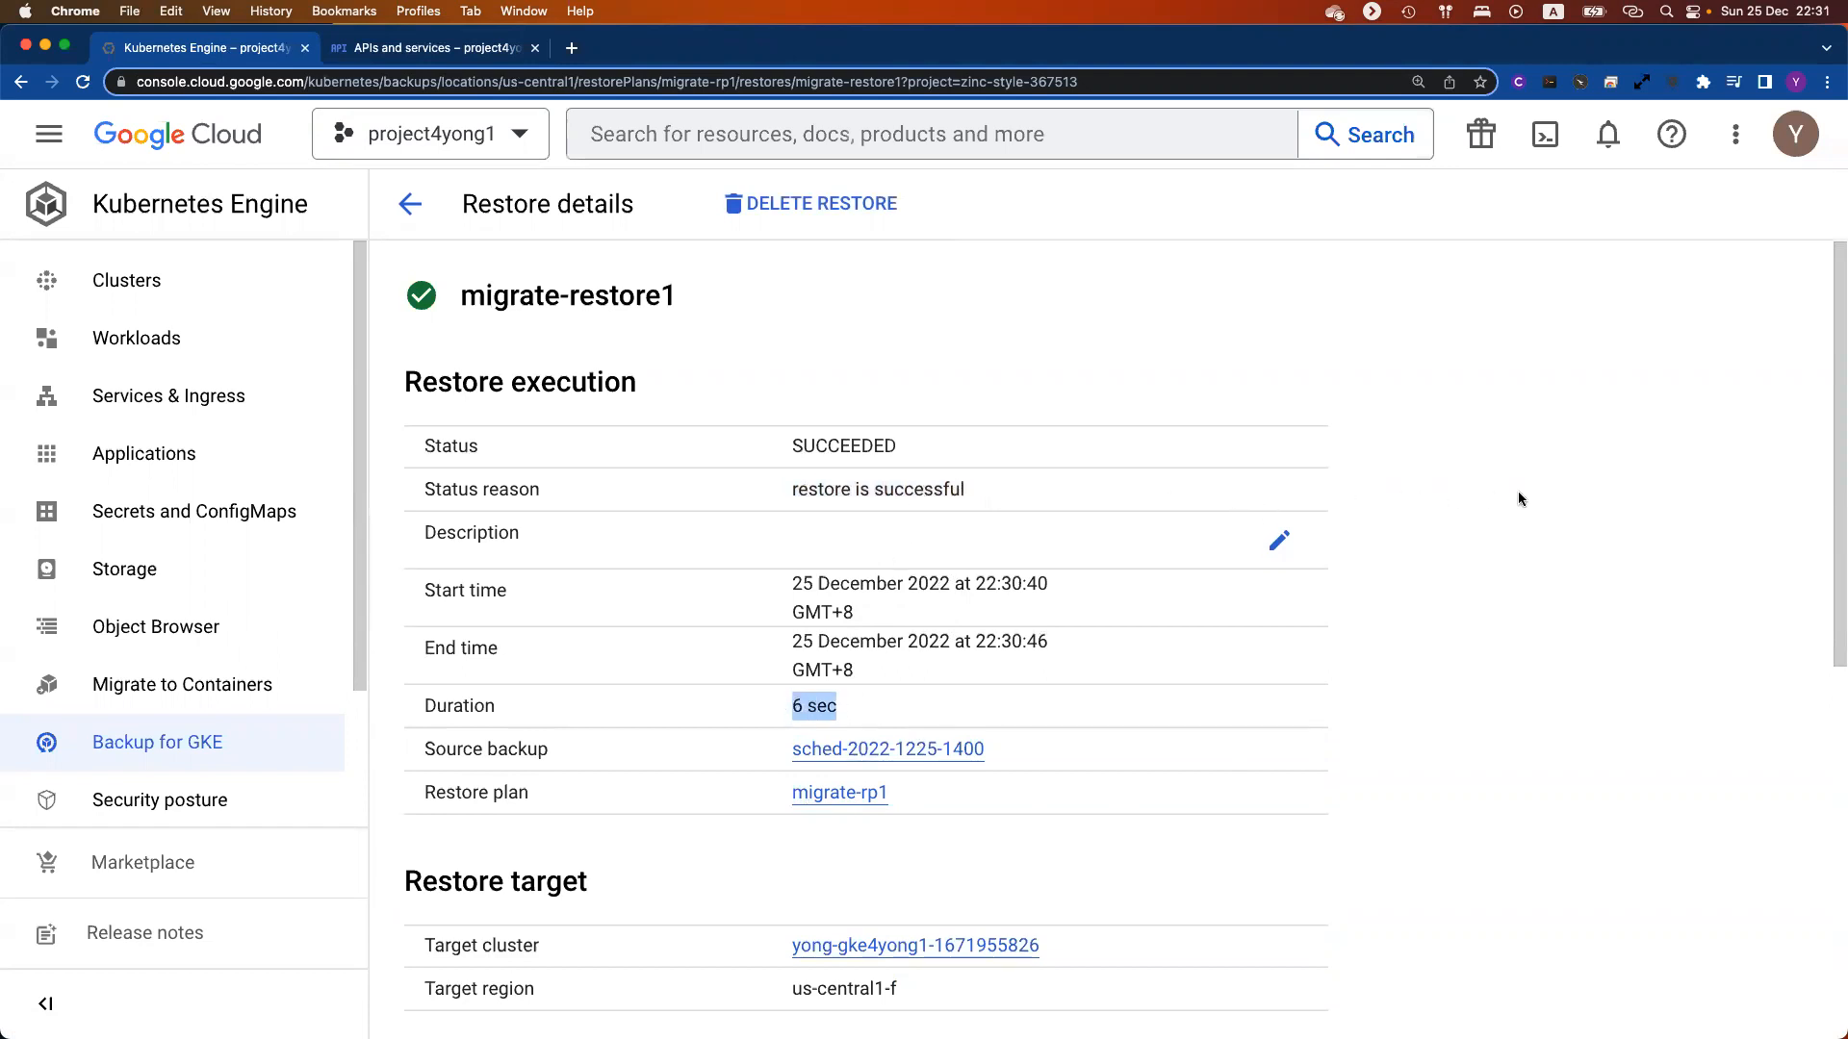
Step: Switch to the VS Code terminal and follow the status changes of pod postgres-postgresql-0 in the yong-postgresql-clone namespace
key("ctrl+Right")
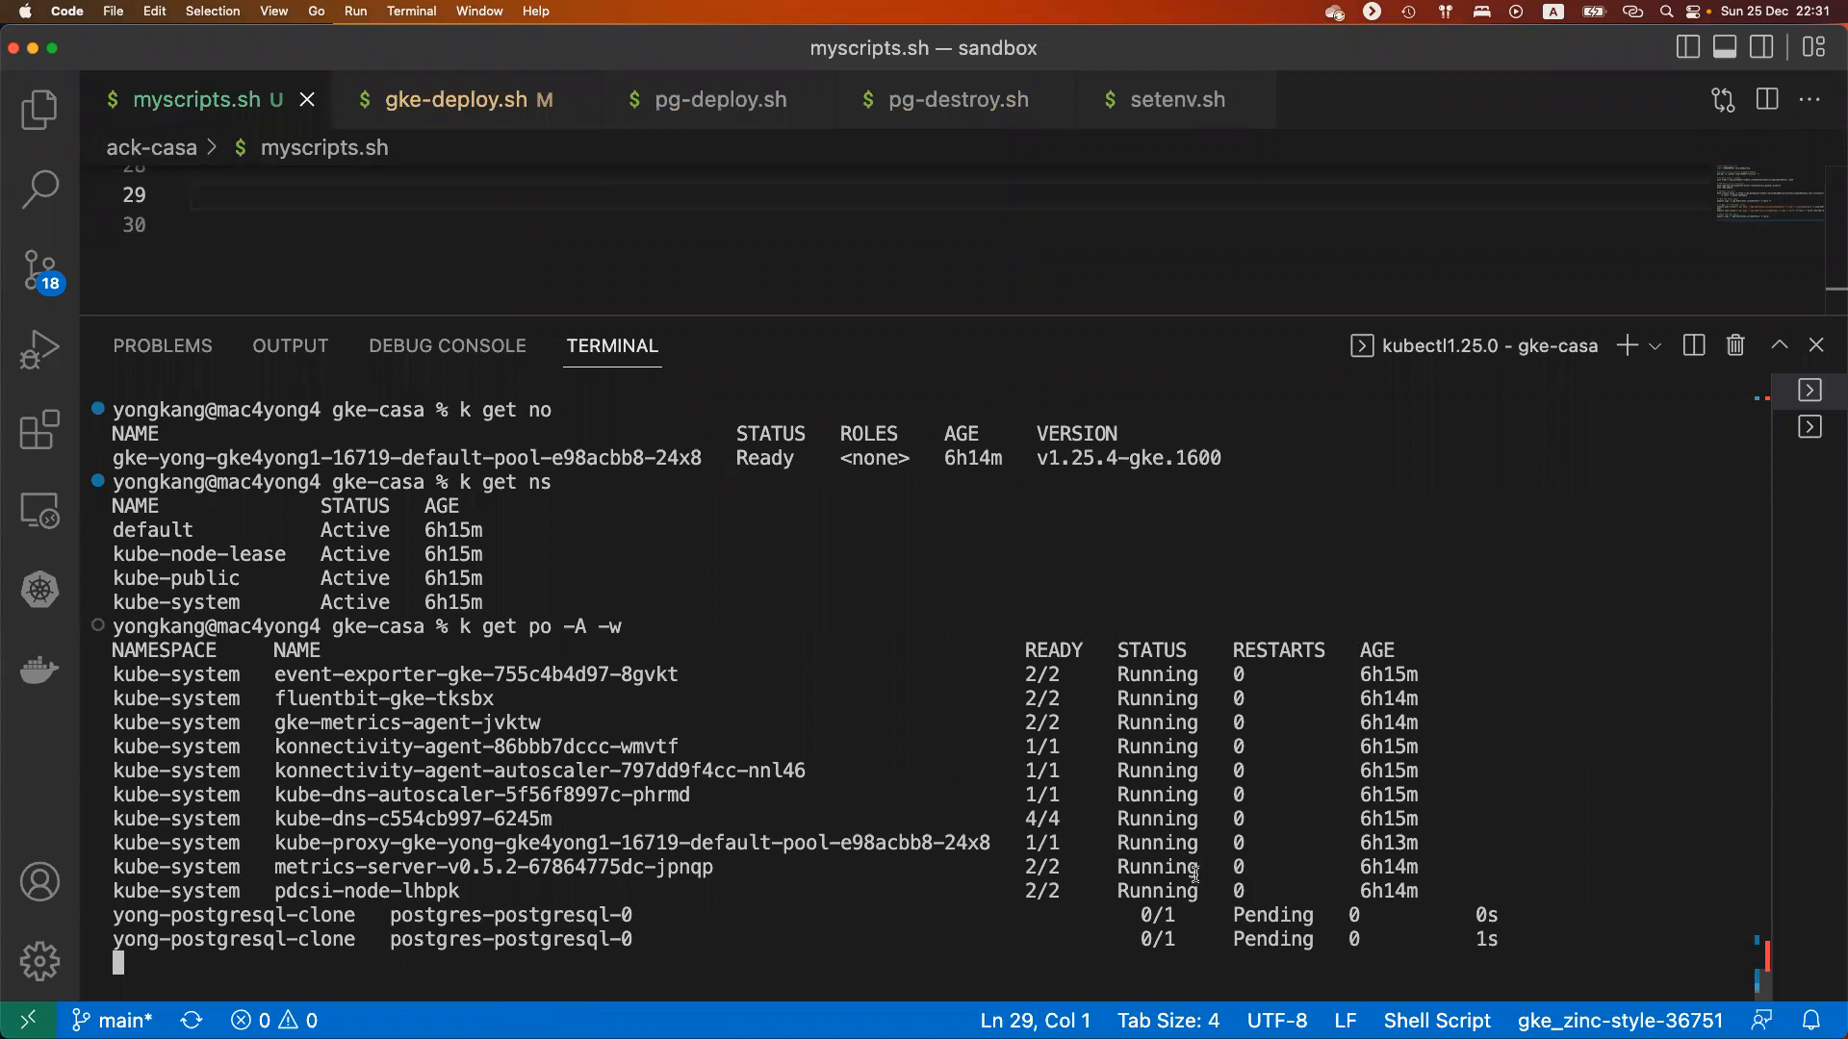
double_click(1235, 914)
triple_click(1236, 913)
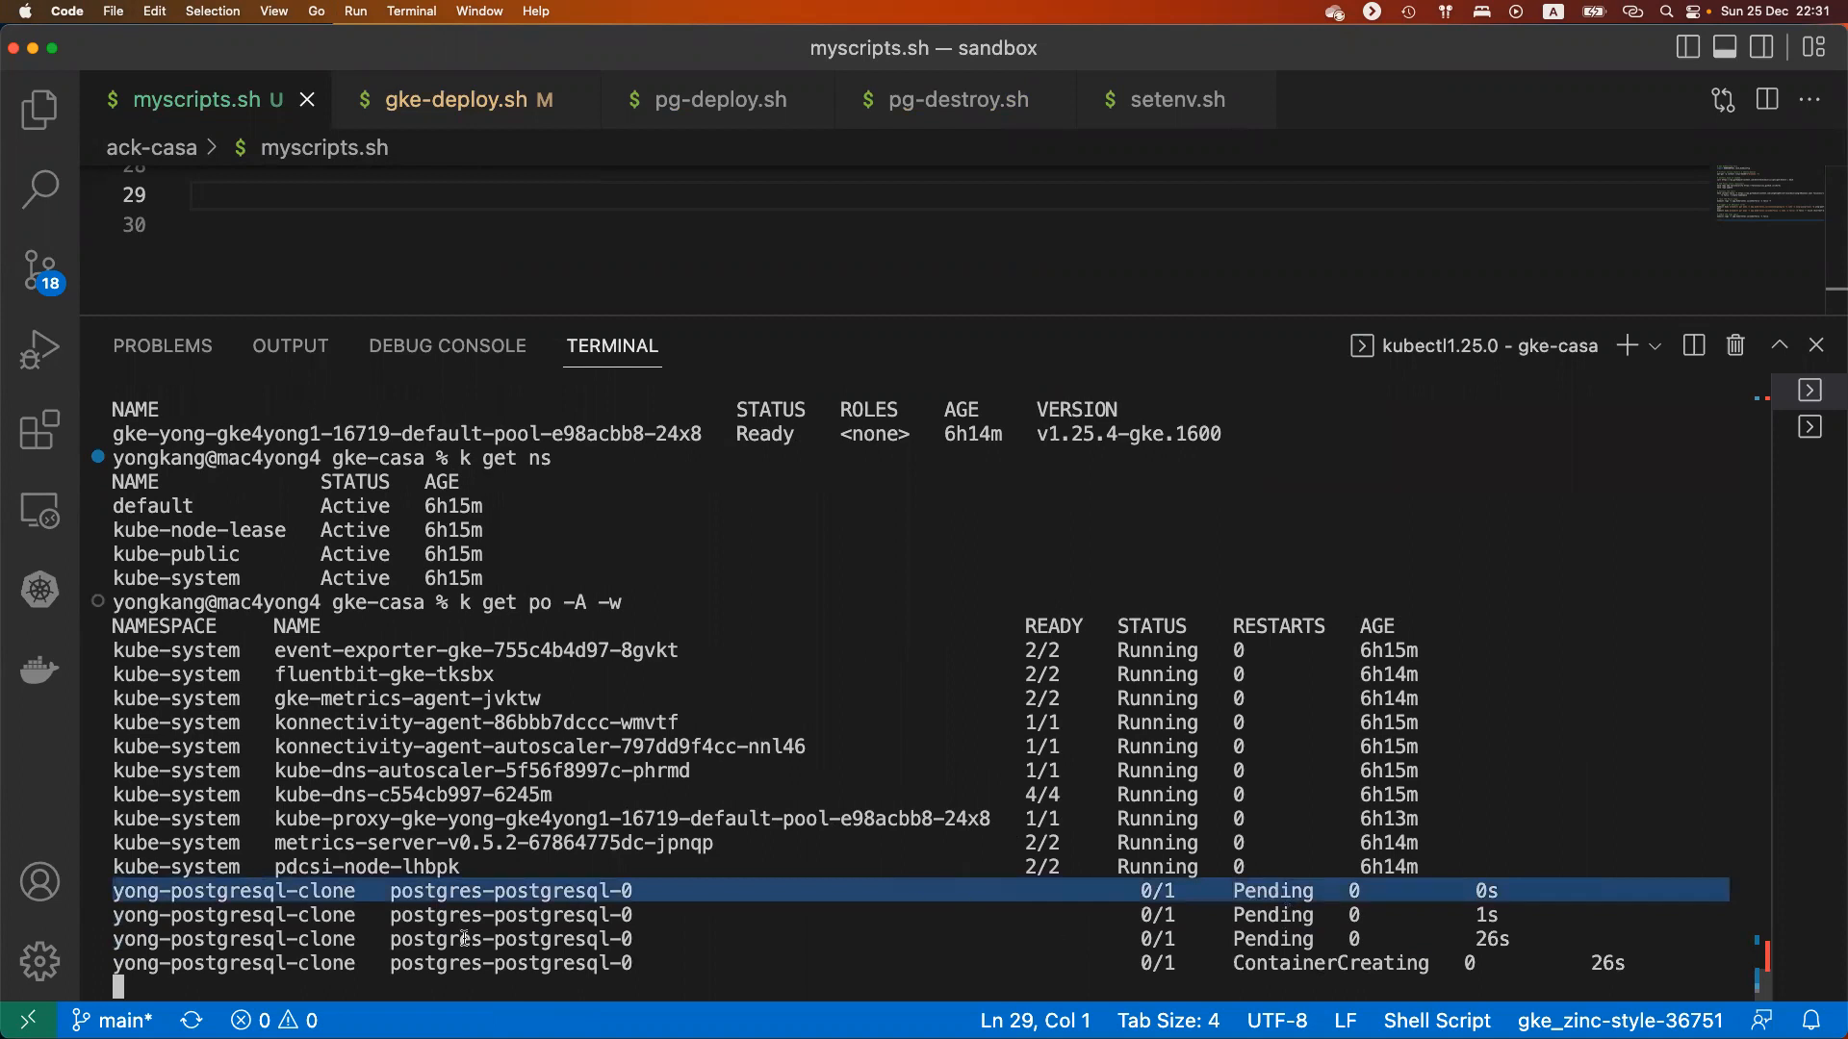
left_click(260, 916)
left_click_drag(353, 899, 124, 893)
left_click_drag(1222, 939, 1417, 941)
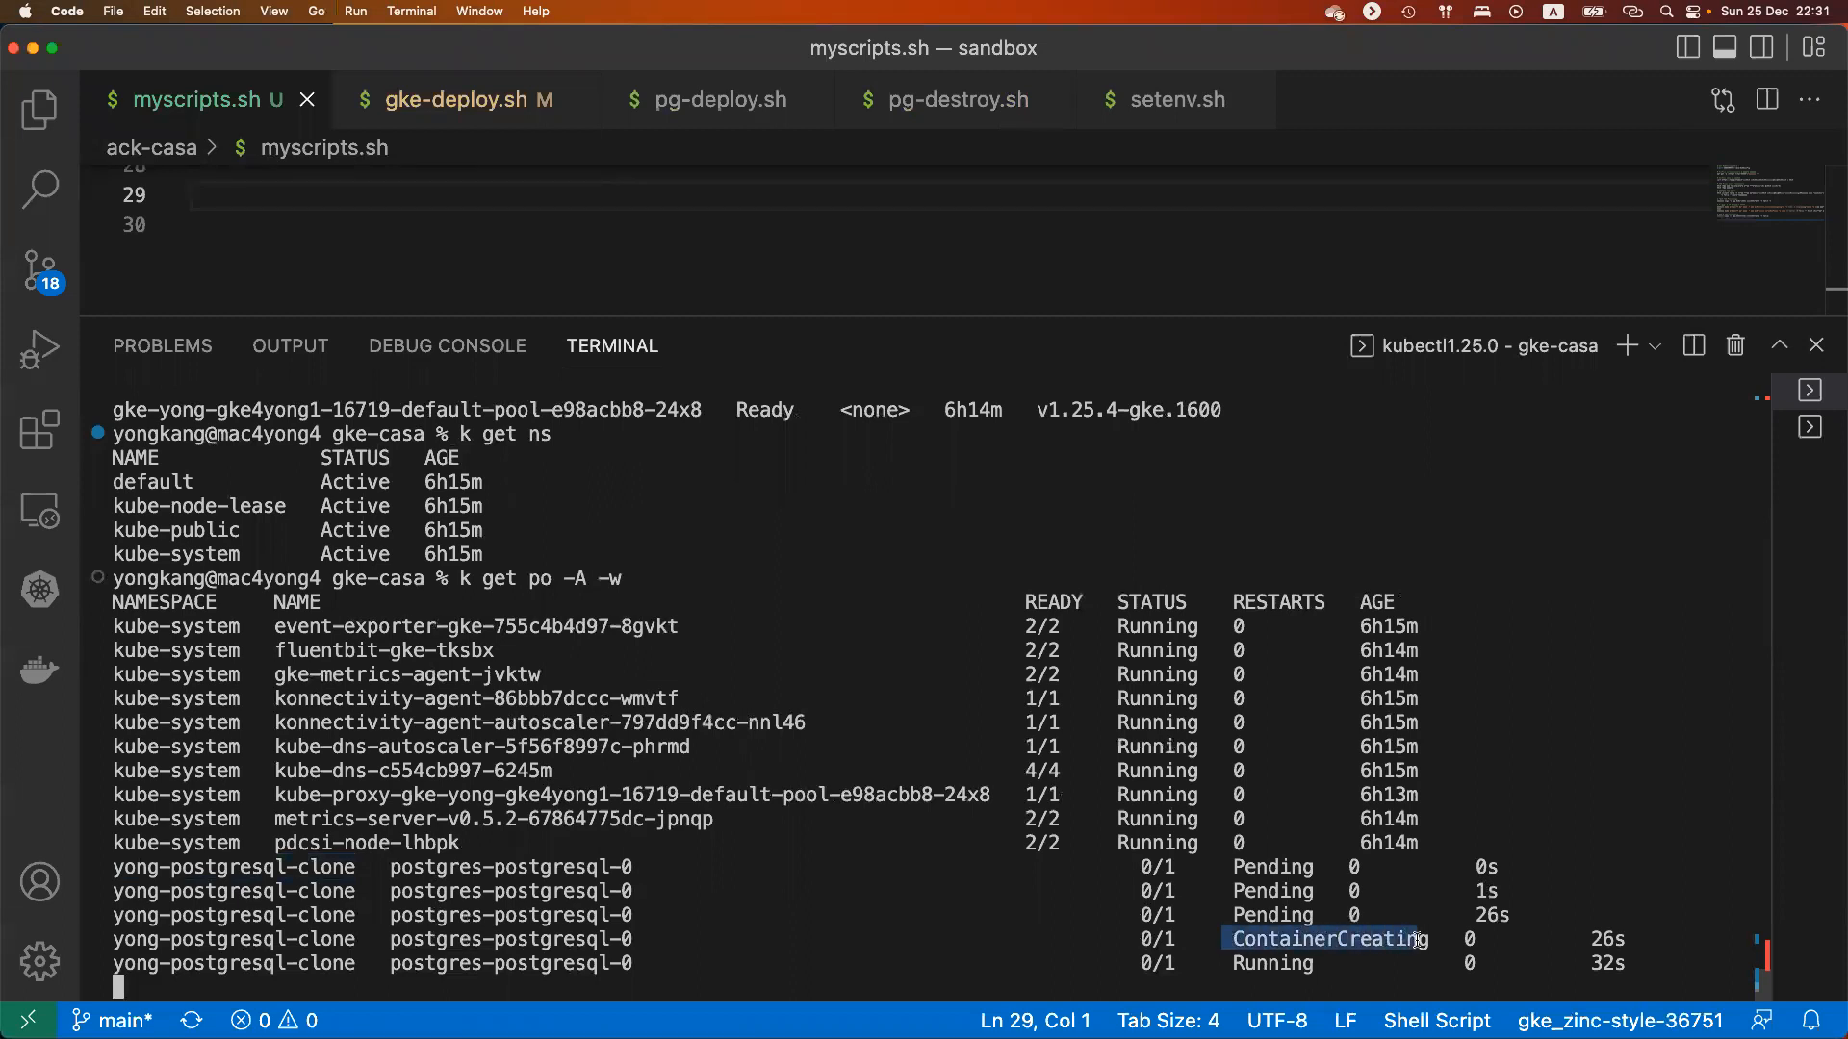
left_click(1288, 965)
triple_click(1288, 965)
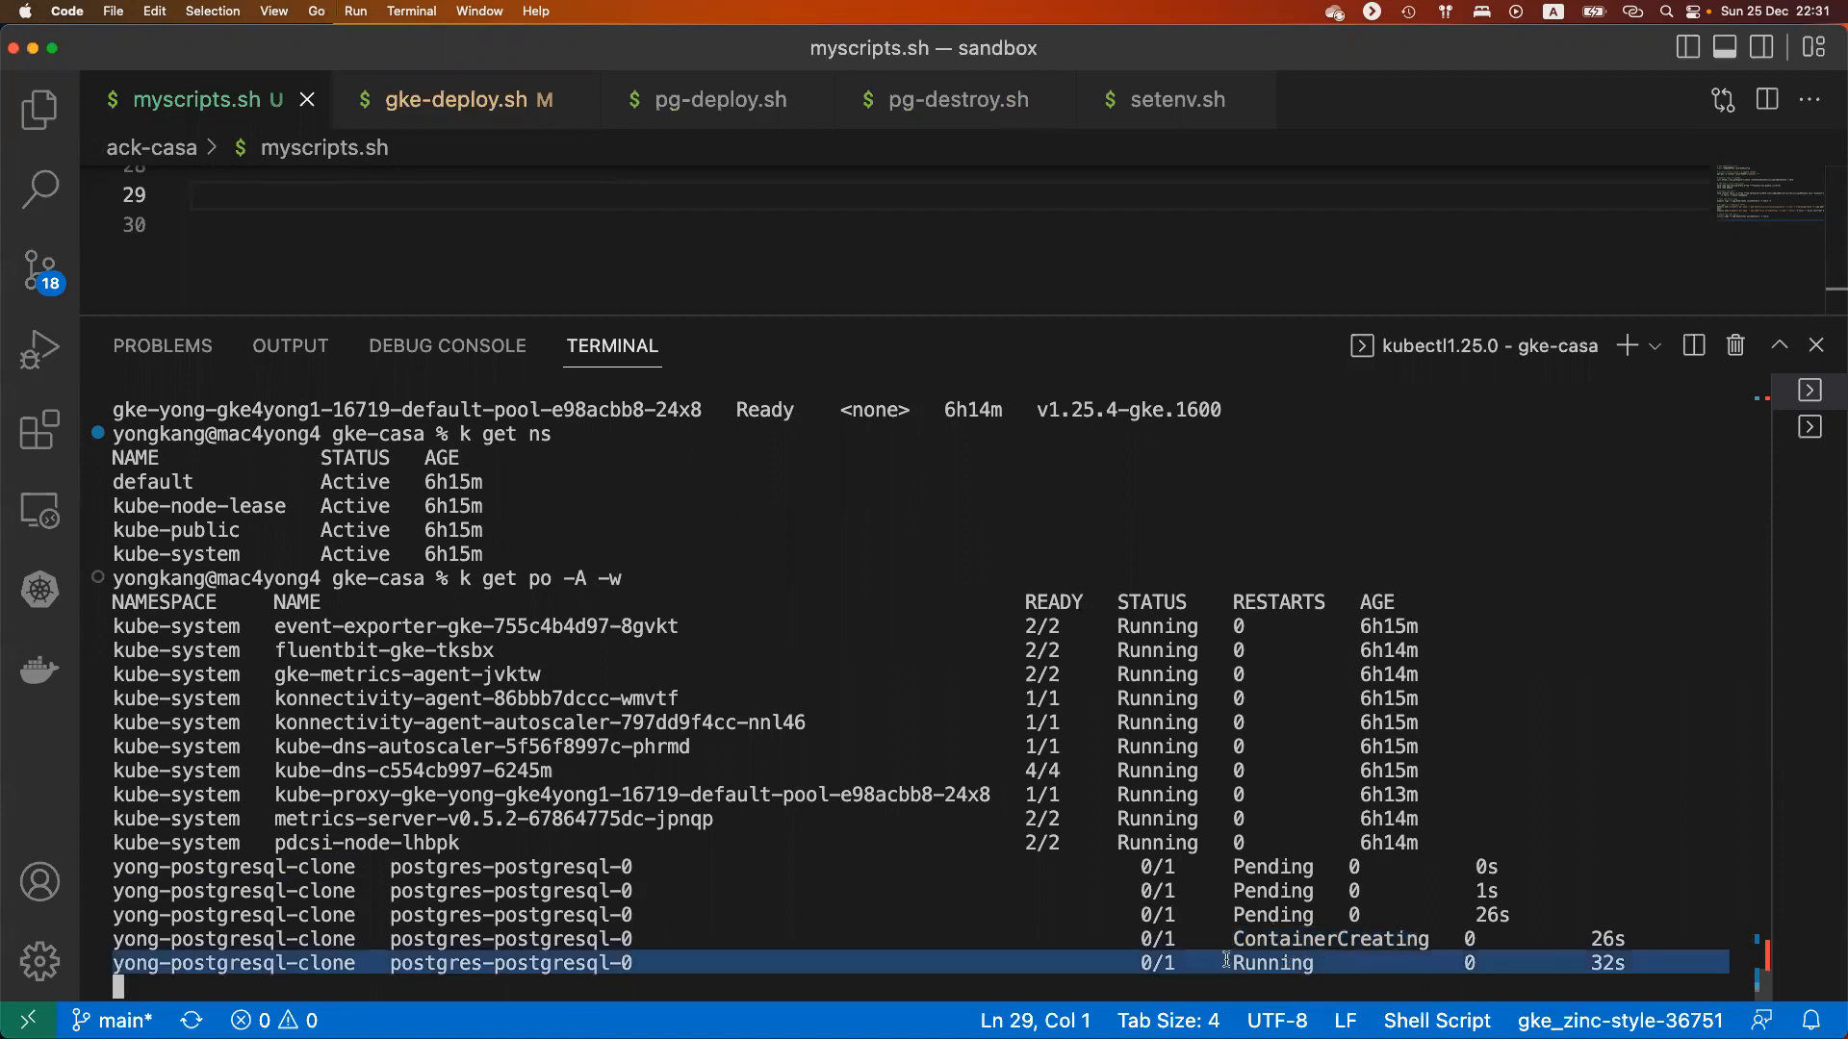
double_click(1174, 961)
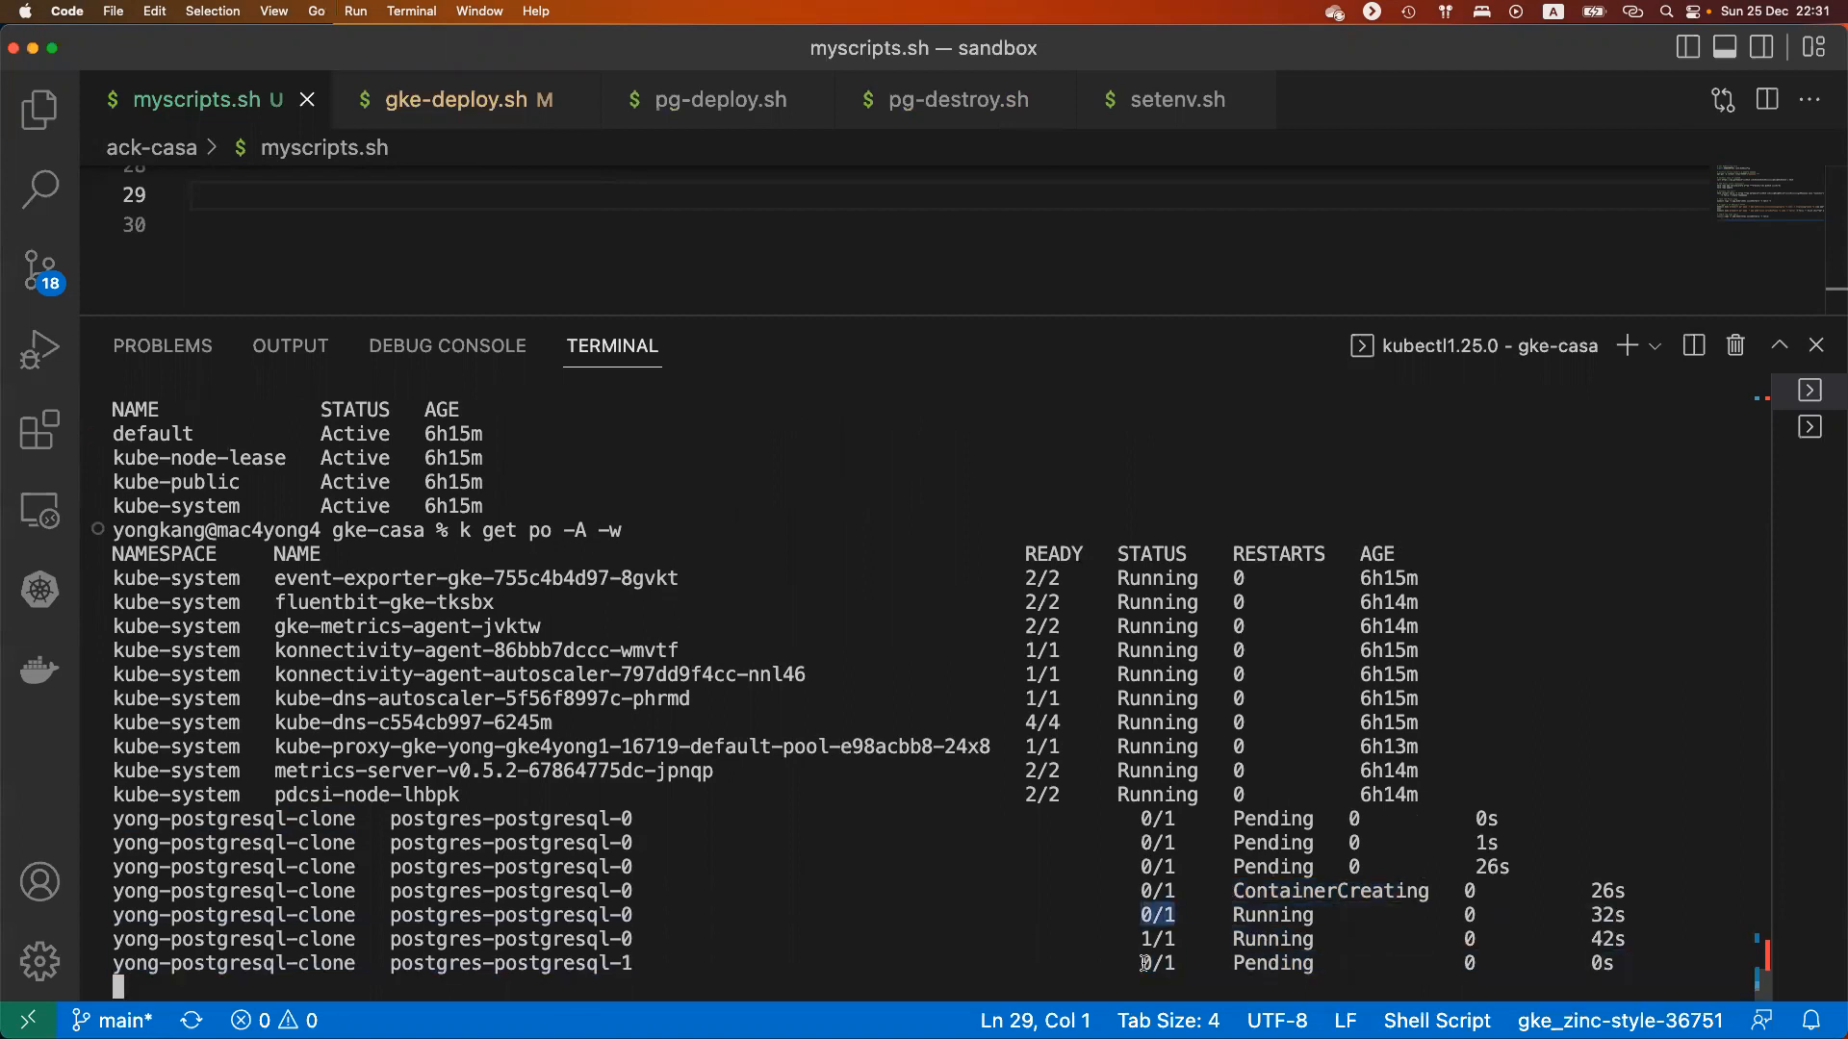
left_click(1187, 965)
left_click_drag(1153, 941, 1266, 891)
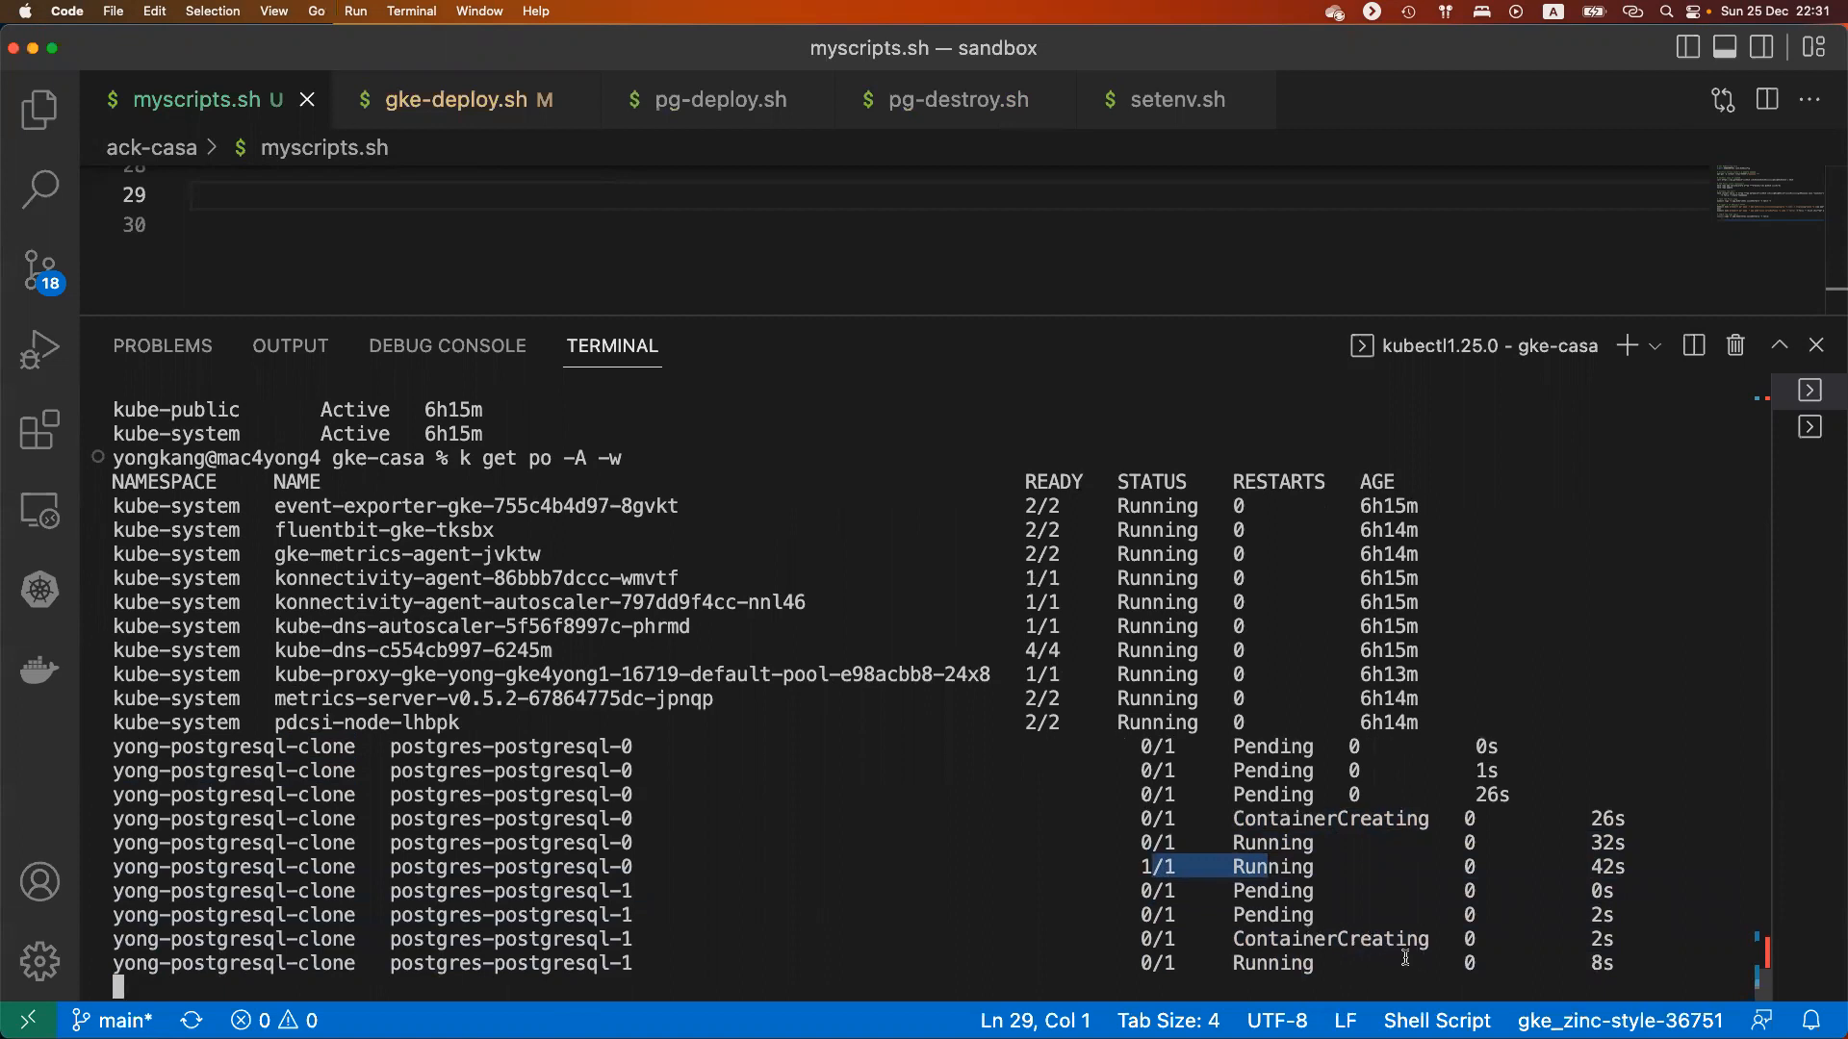
Step: Follow the startup of pod postgres-postgresql-2 in the running pod watch, checking its status and readiness
left_click(1291, 951)
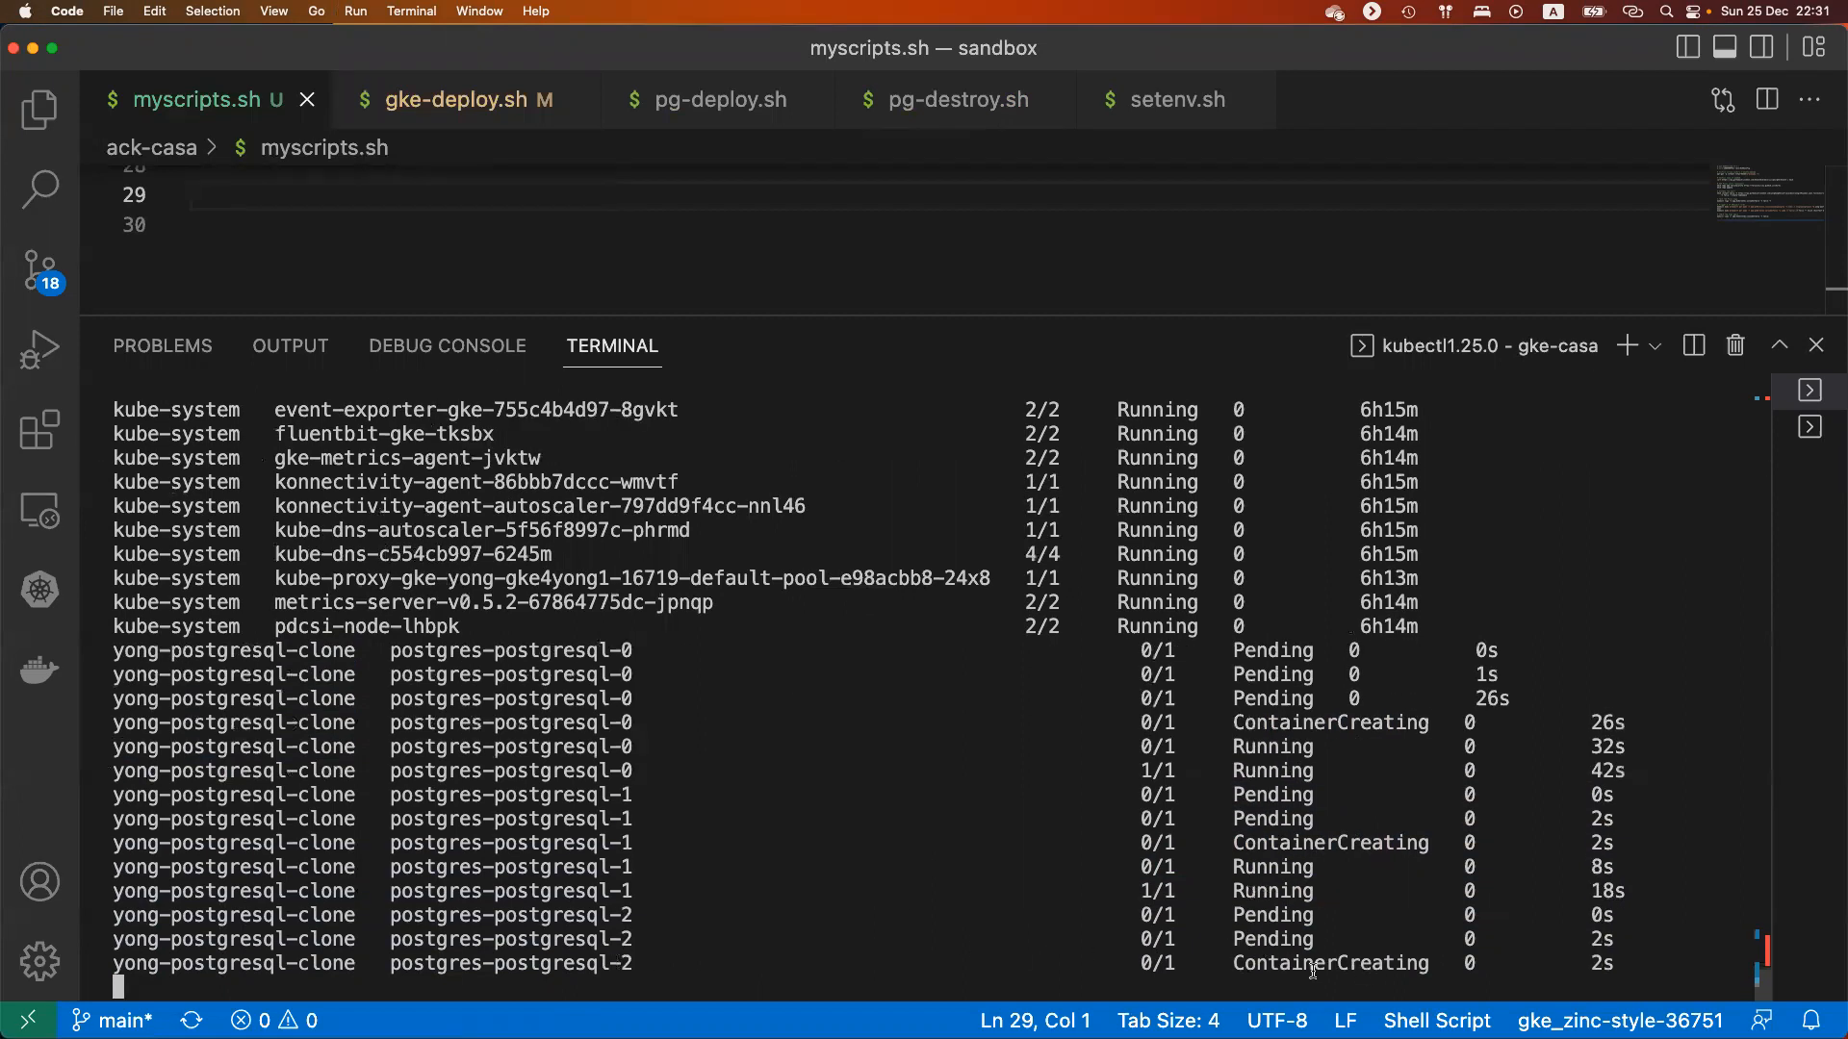
double_click(1294, 966)
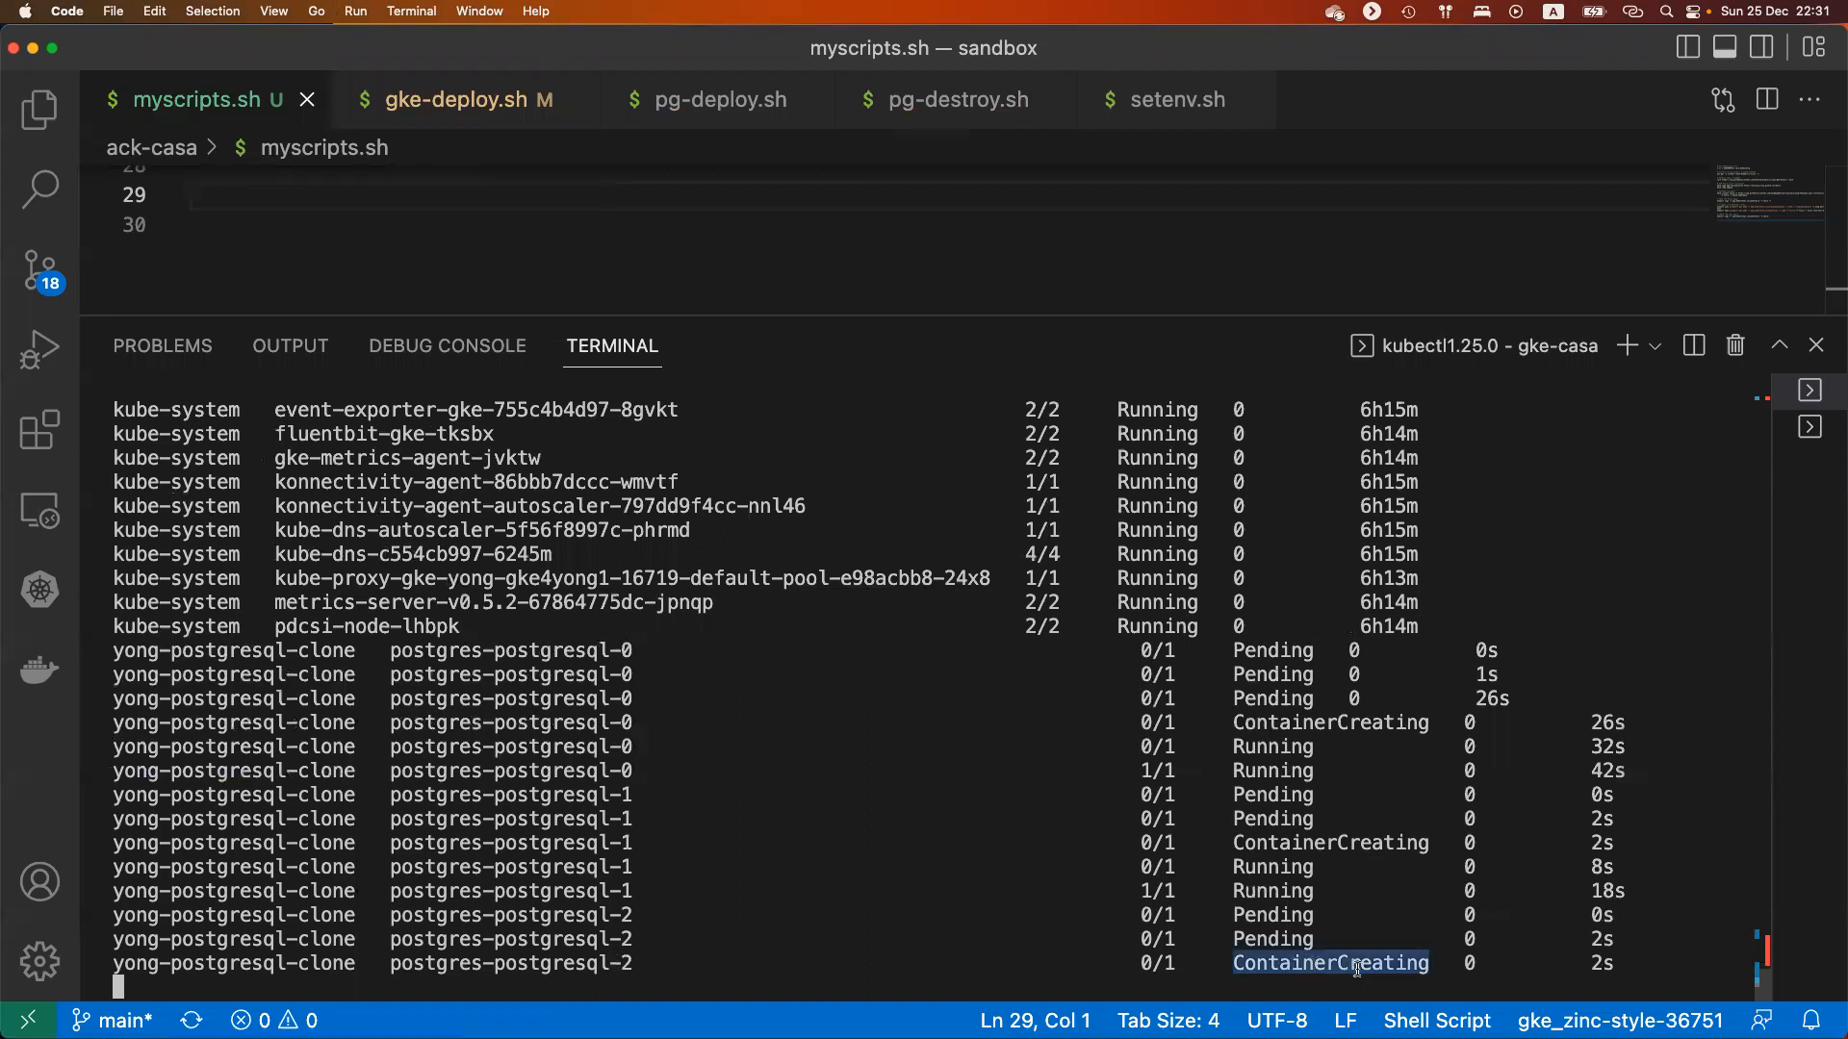
left_click(1349, 965)
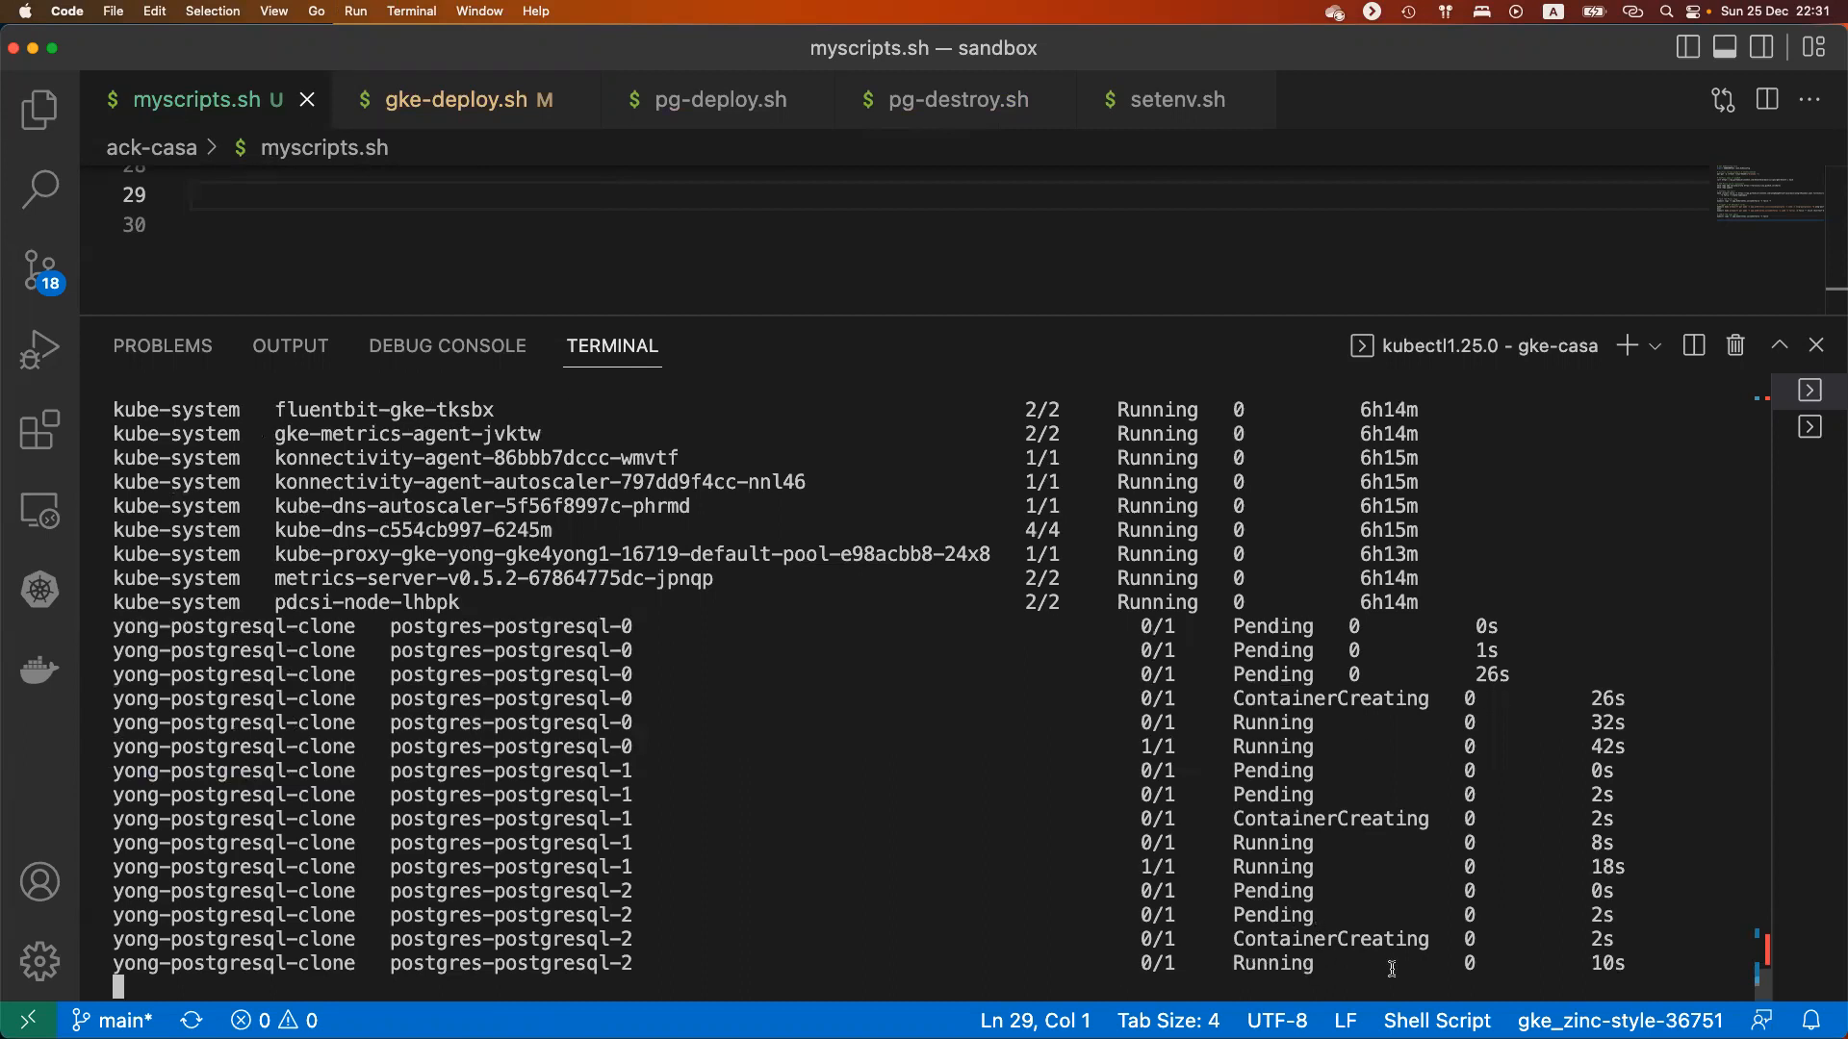
double_click(1159, 962)
scroll(1167, 966, "up", 1)
triple_click(1167, 966)
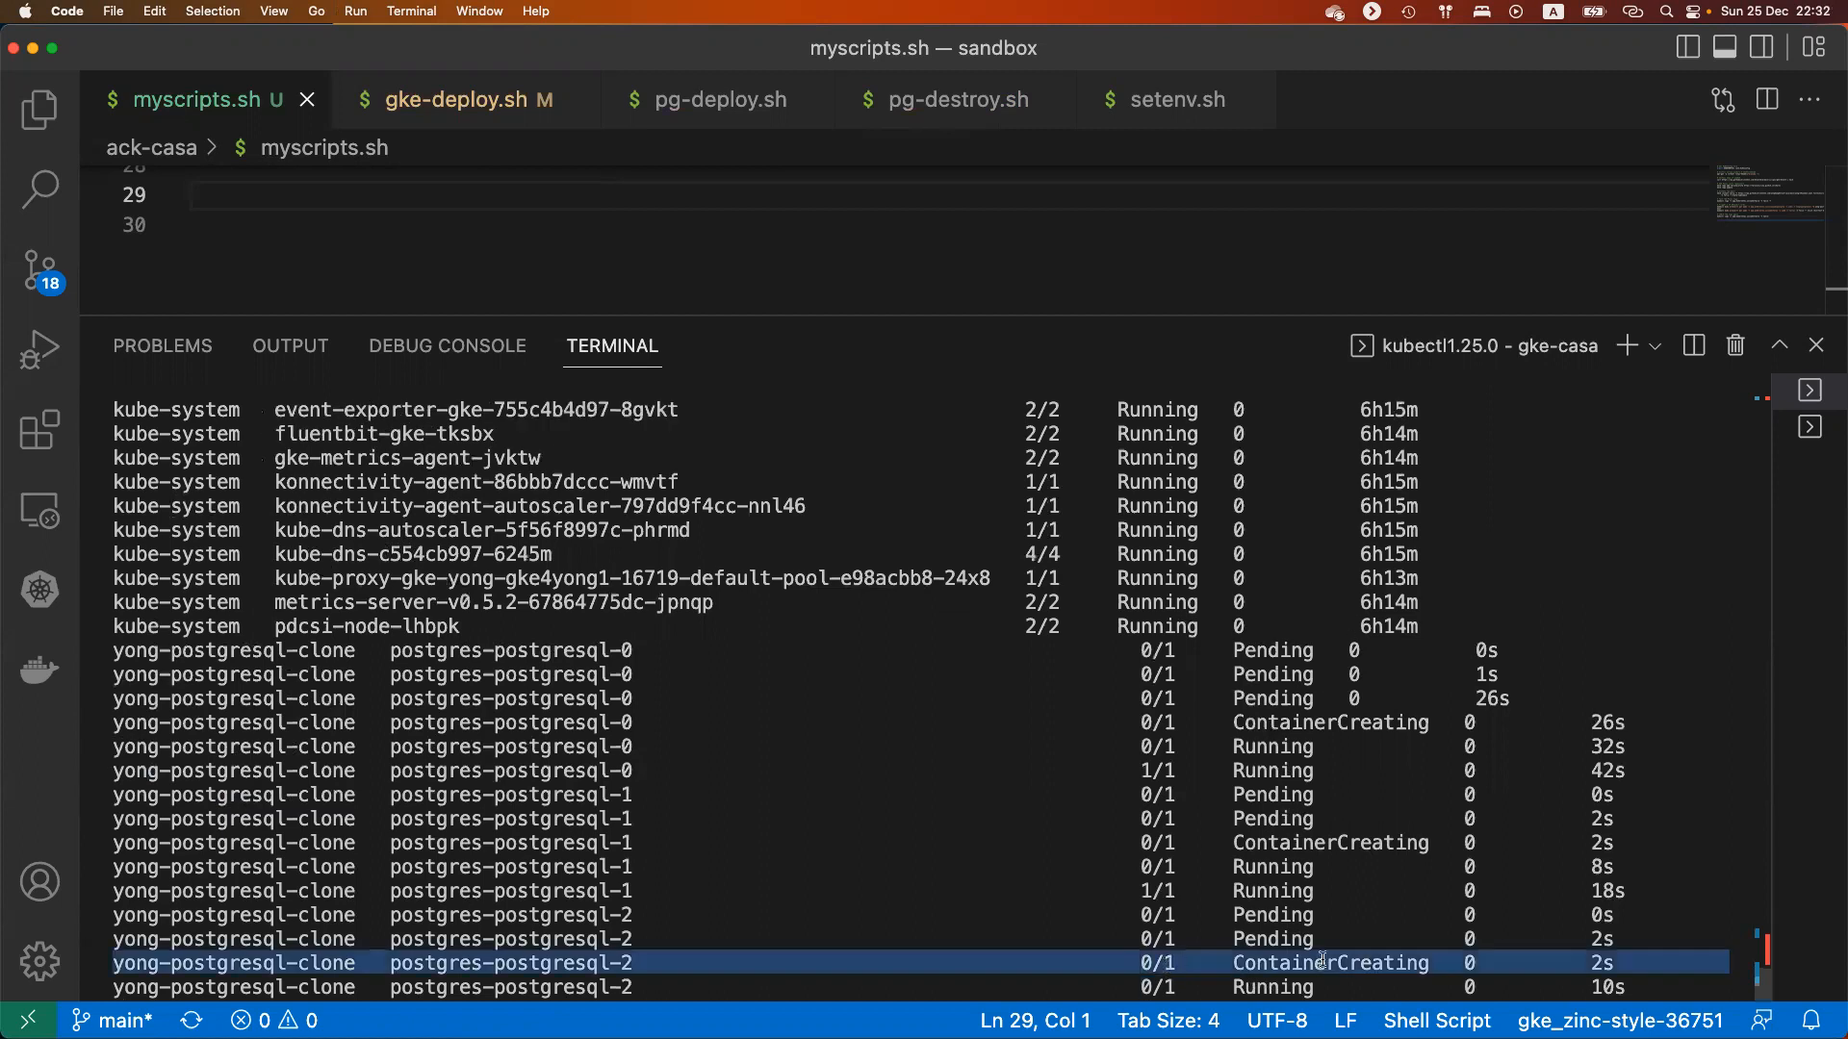
scroll(1183, 967, "down", 1)
left_click(1197, 969)
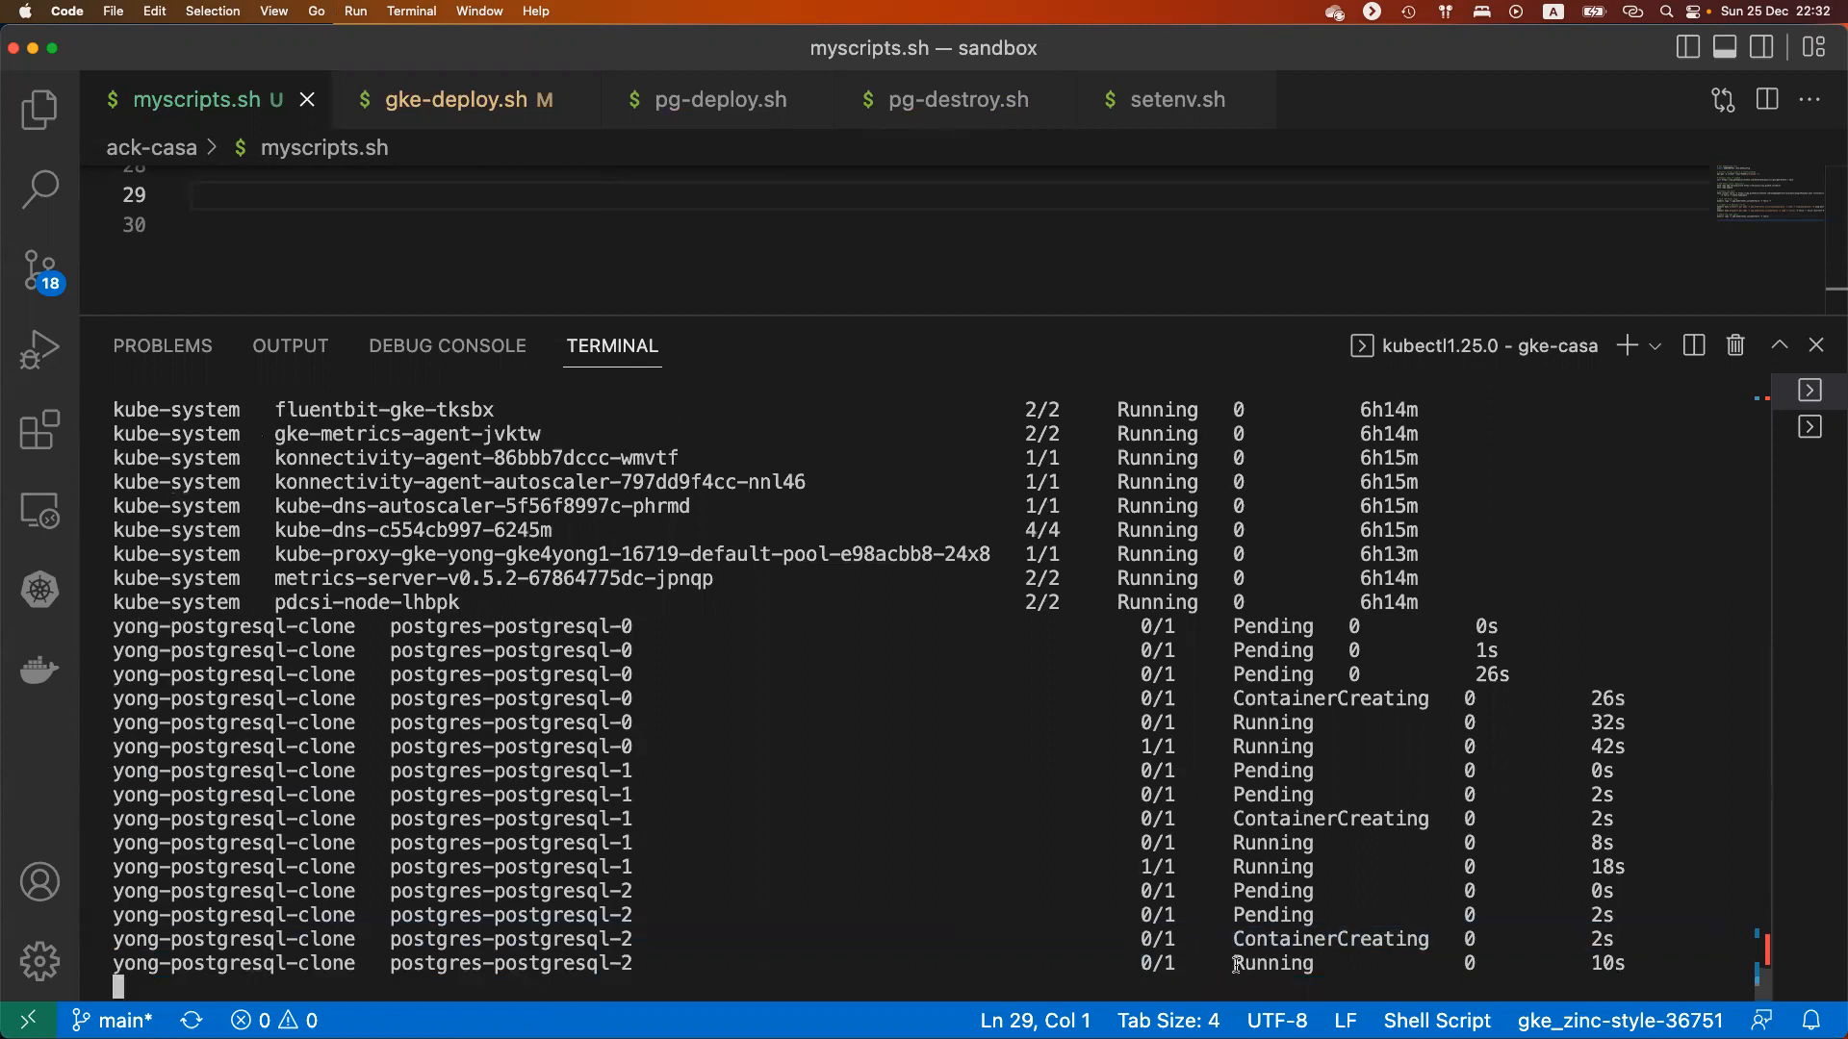
Step: Check the latest status line of pod postgres-postgresql-2, and return to Chrome to review the duration and status reason of migrate-restore1
triple_click(1216, 965)
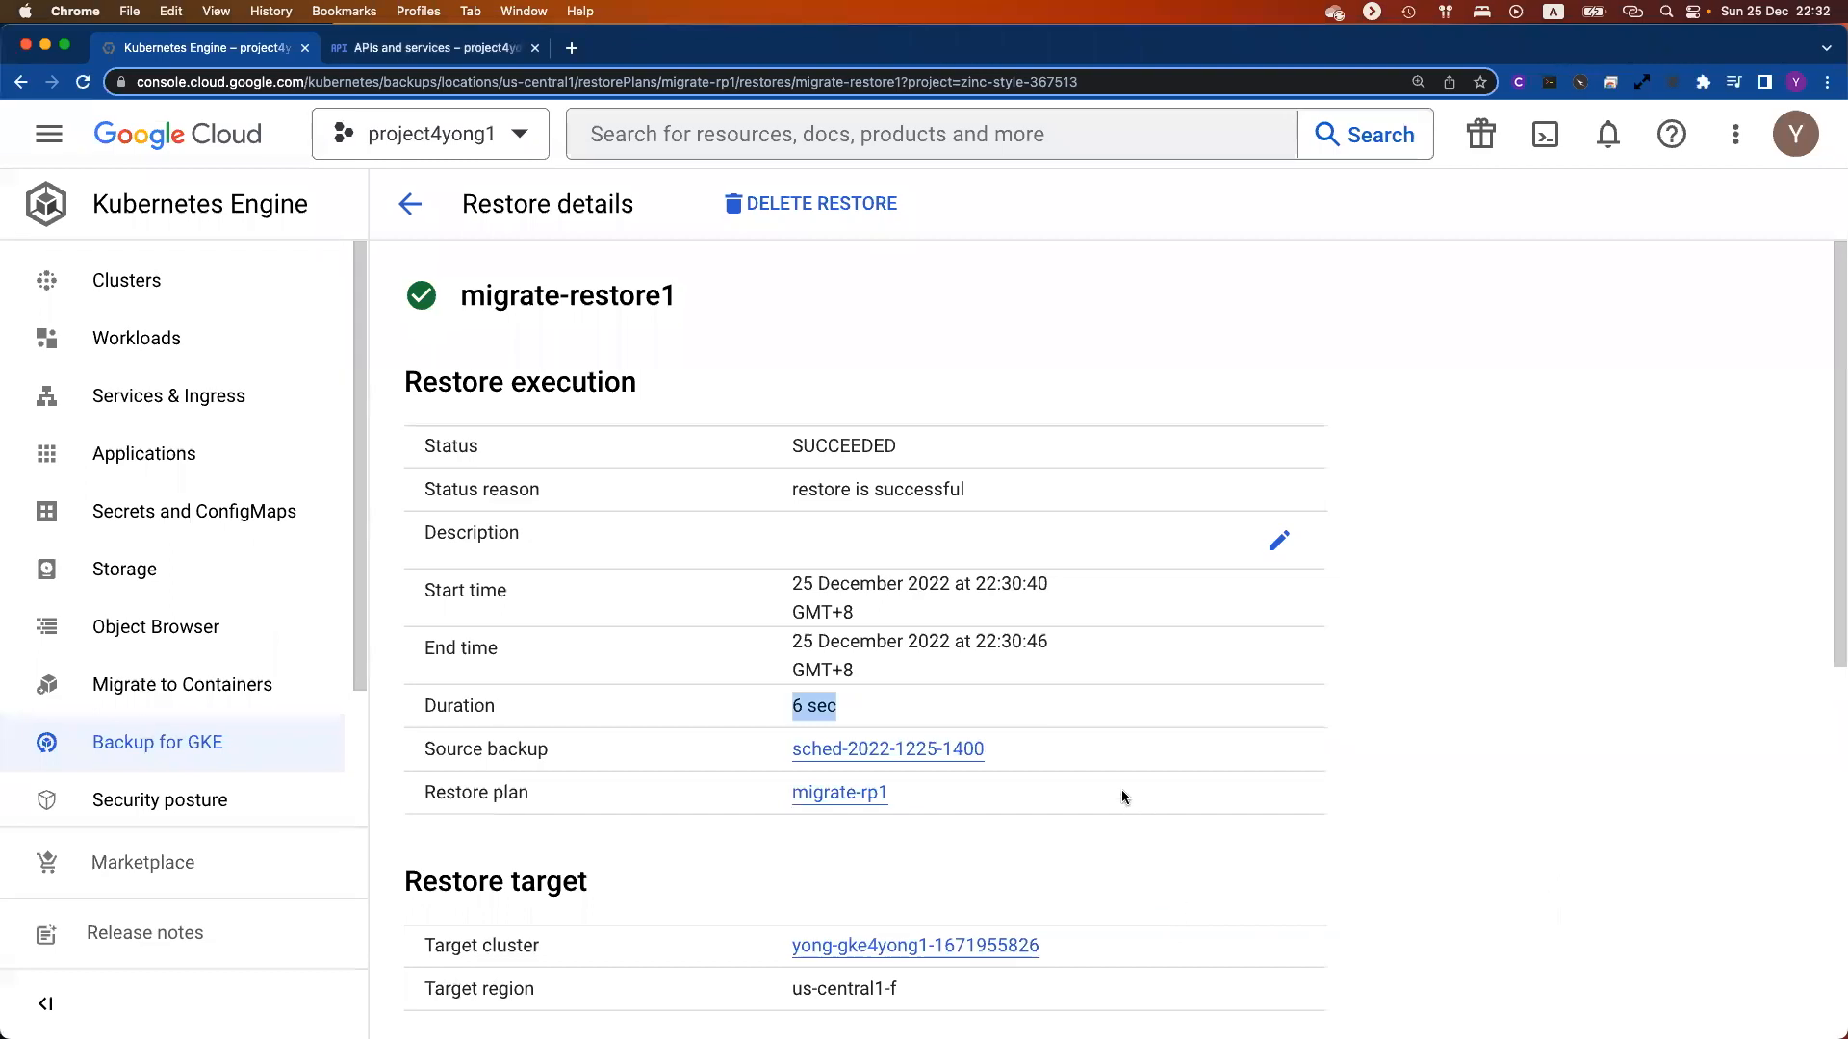
scroll(1054, 640, "down", 1)
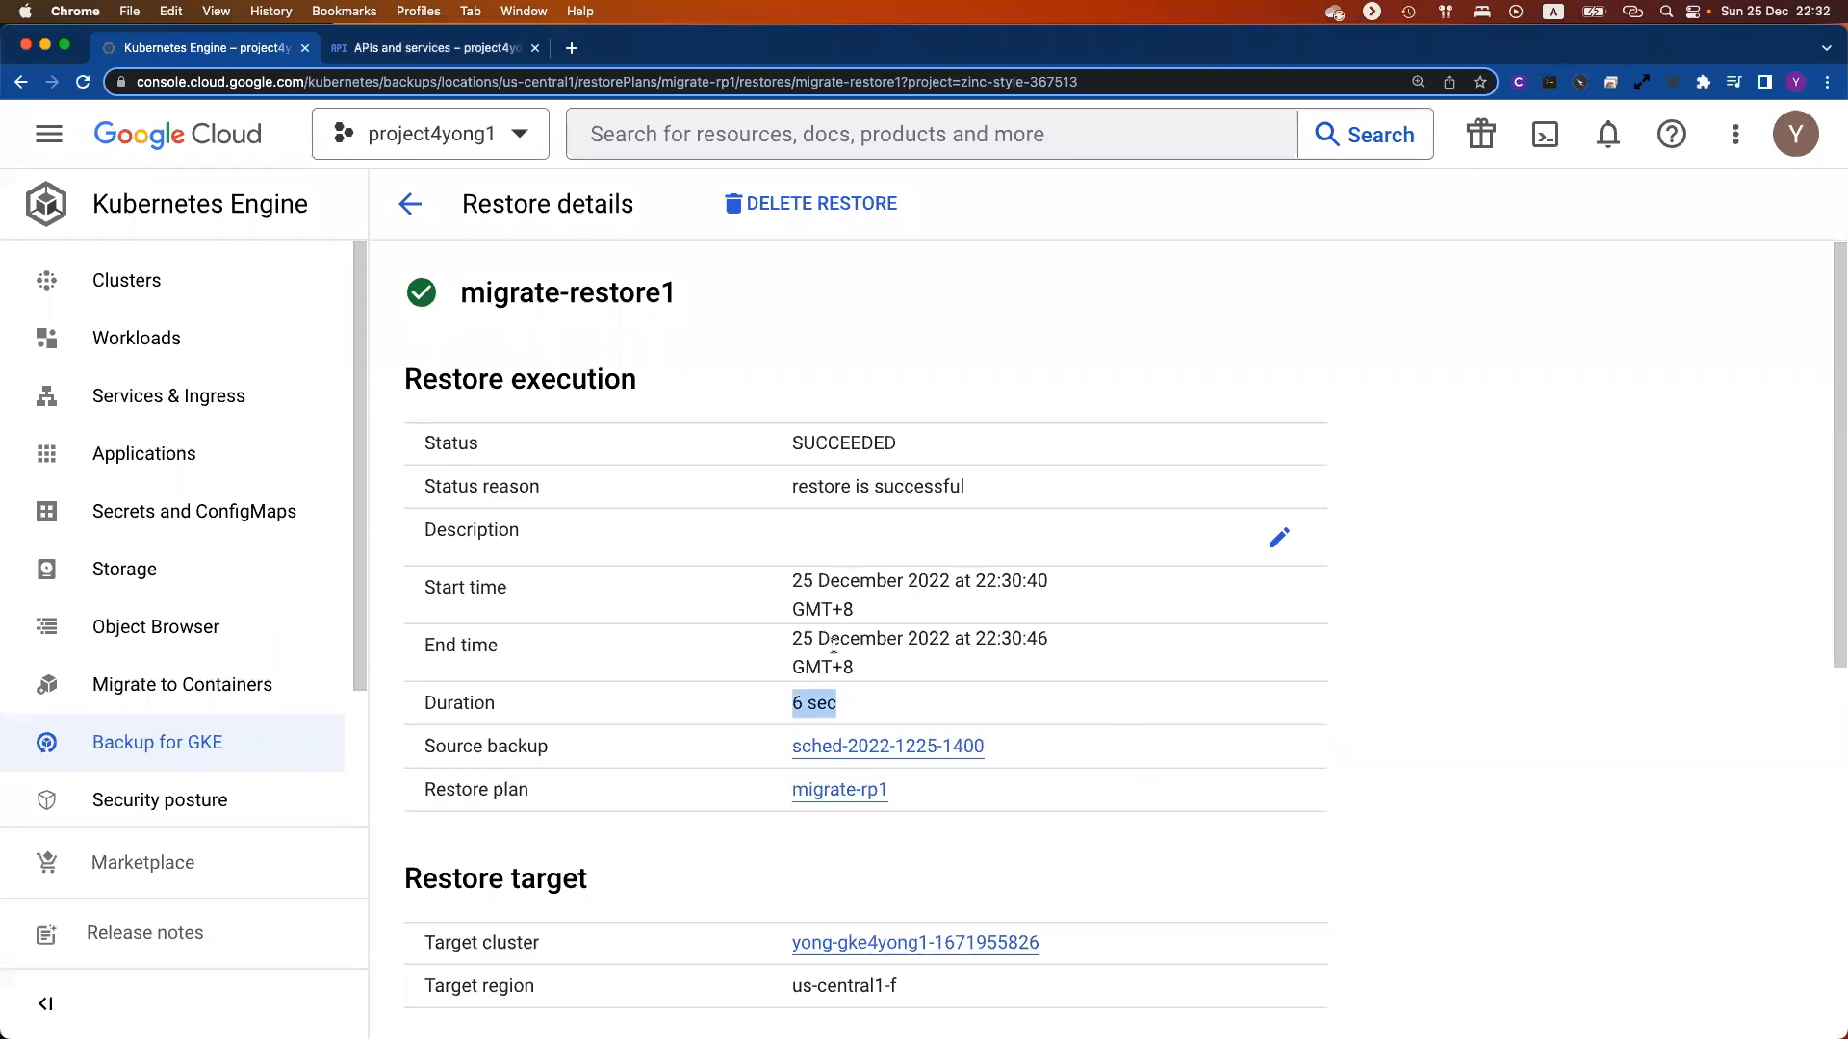
scroll(840, 710, "up", 1)
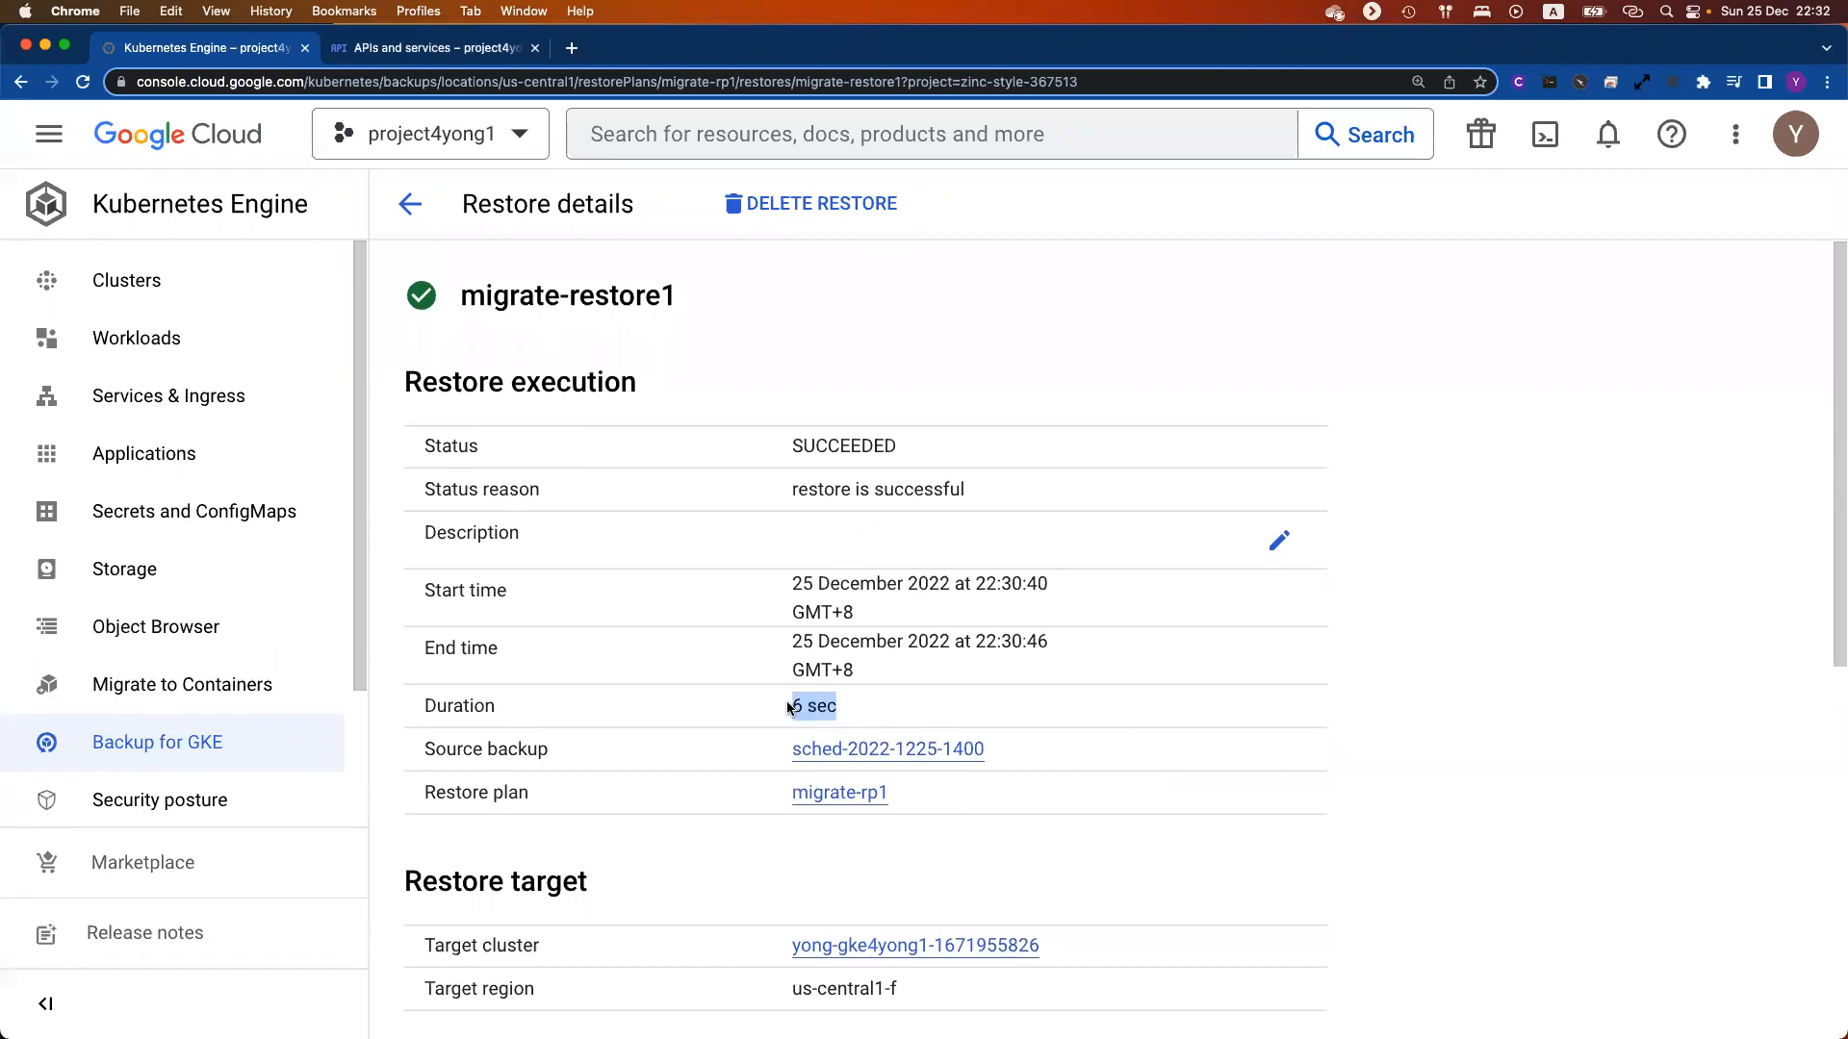
left_click_drag(788, 709, 996, 488)
left_click(997, 489)
scroll(1012, 512, "down", 1)
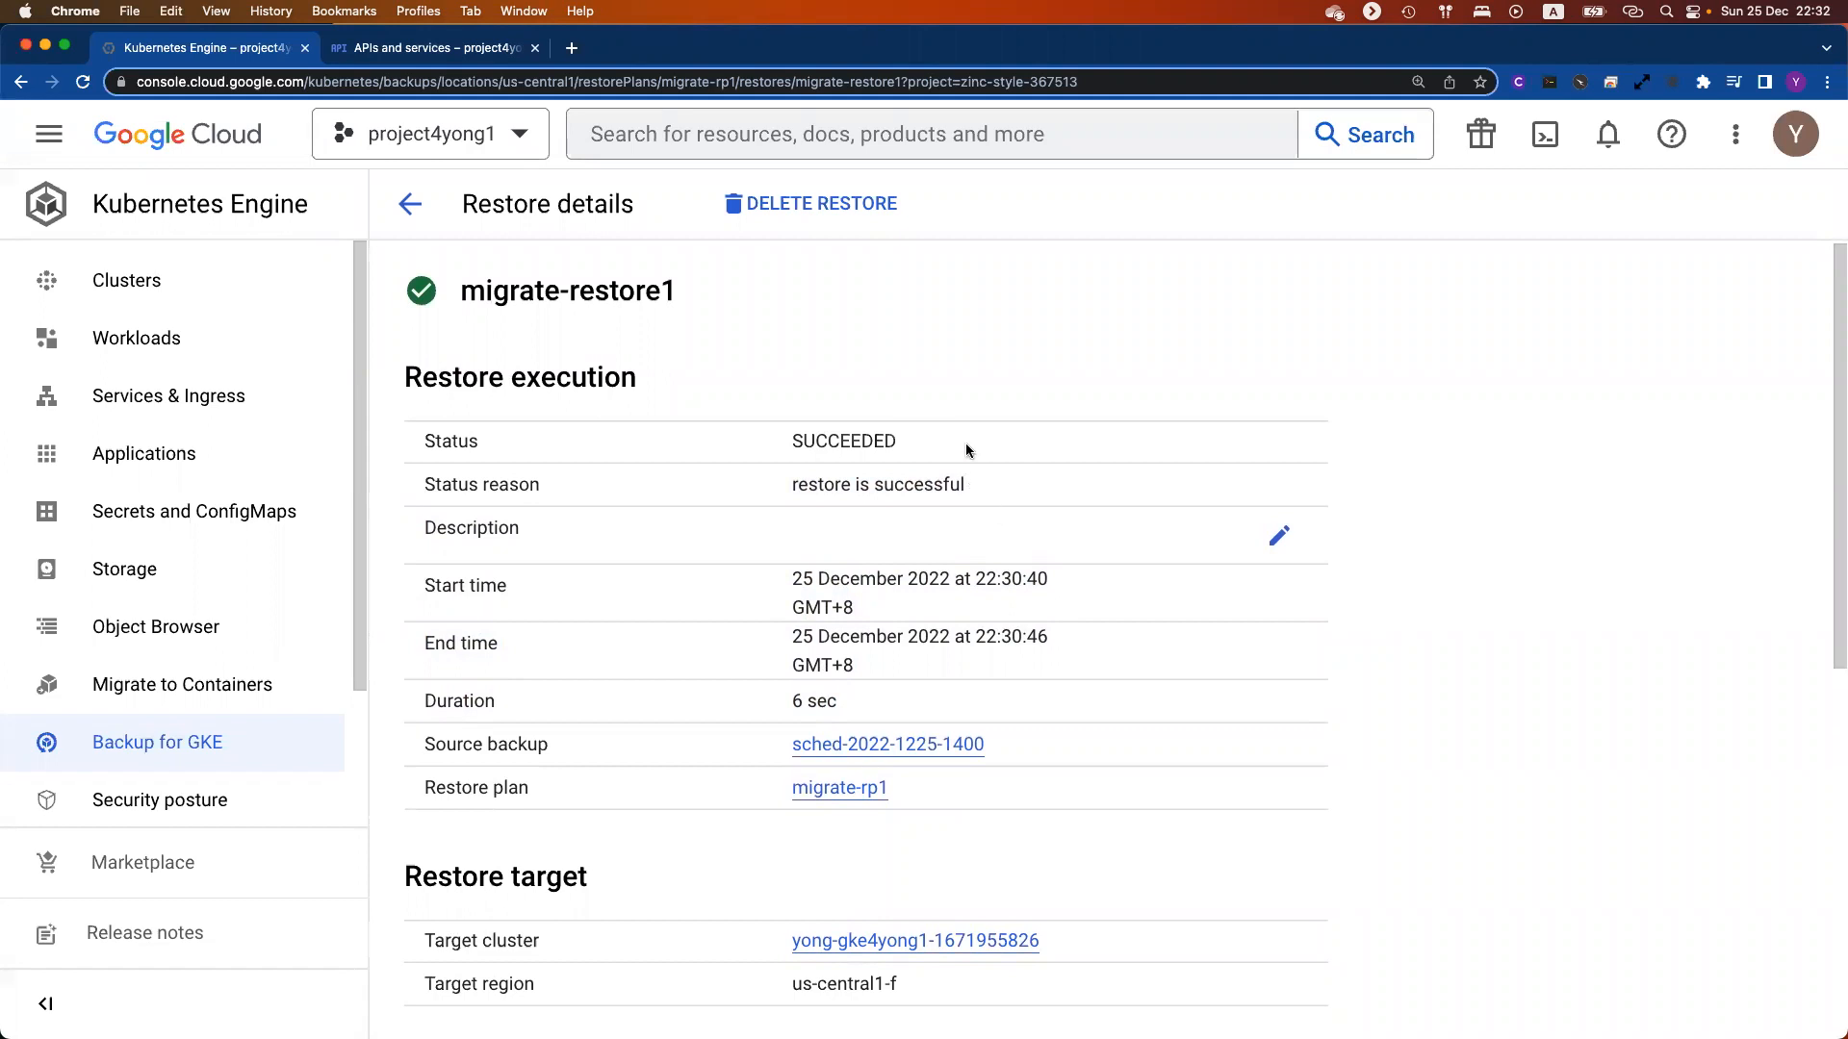
left_click(411, 208)
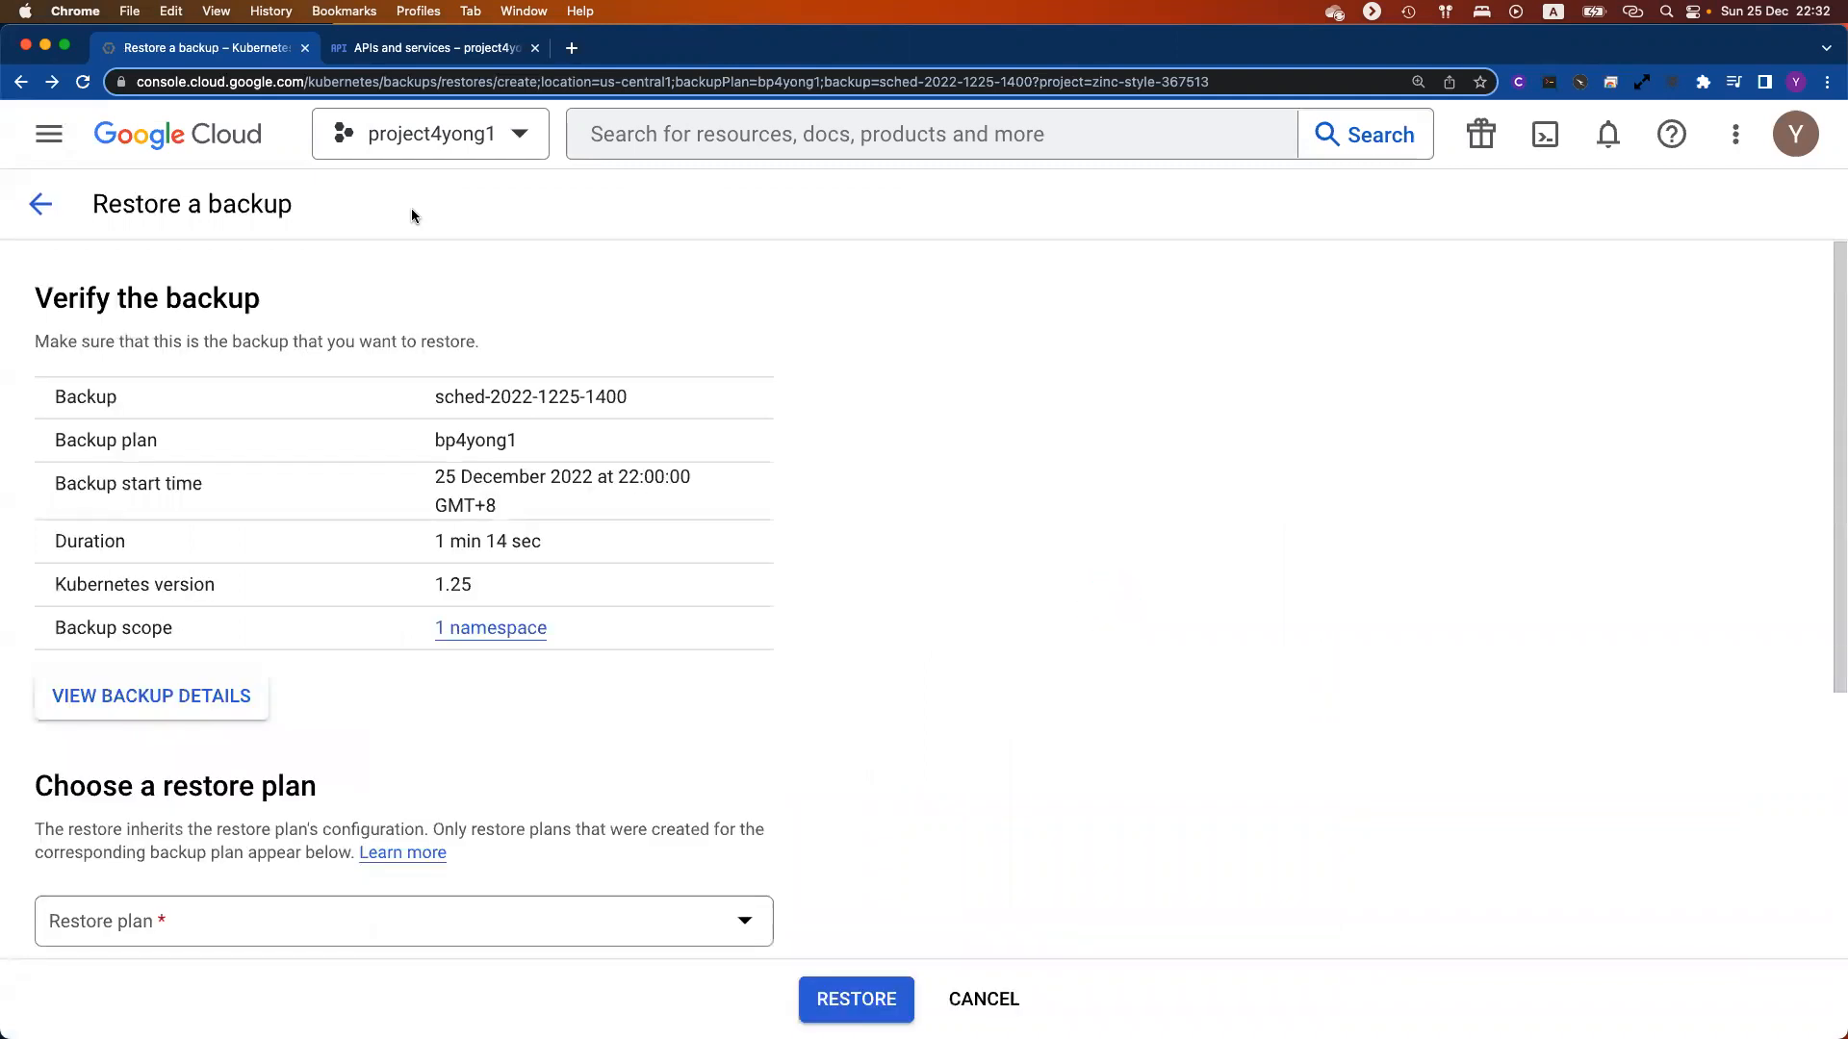
left_click(46, 206)
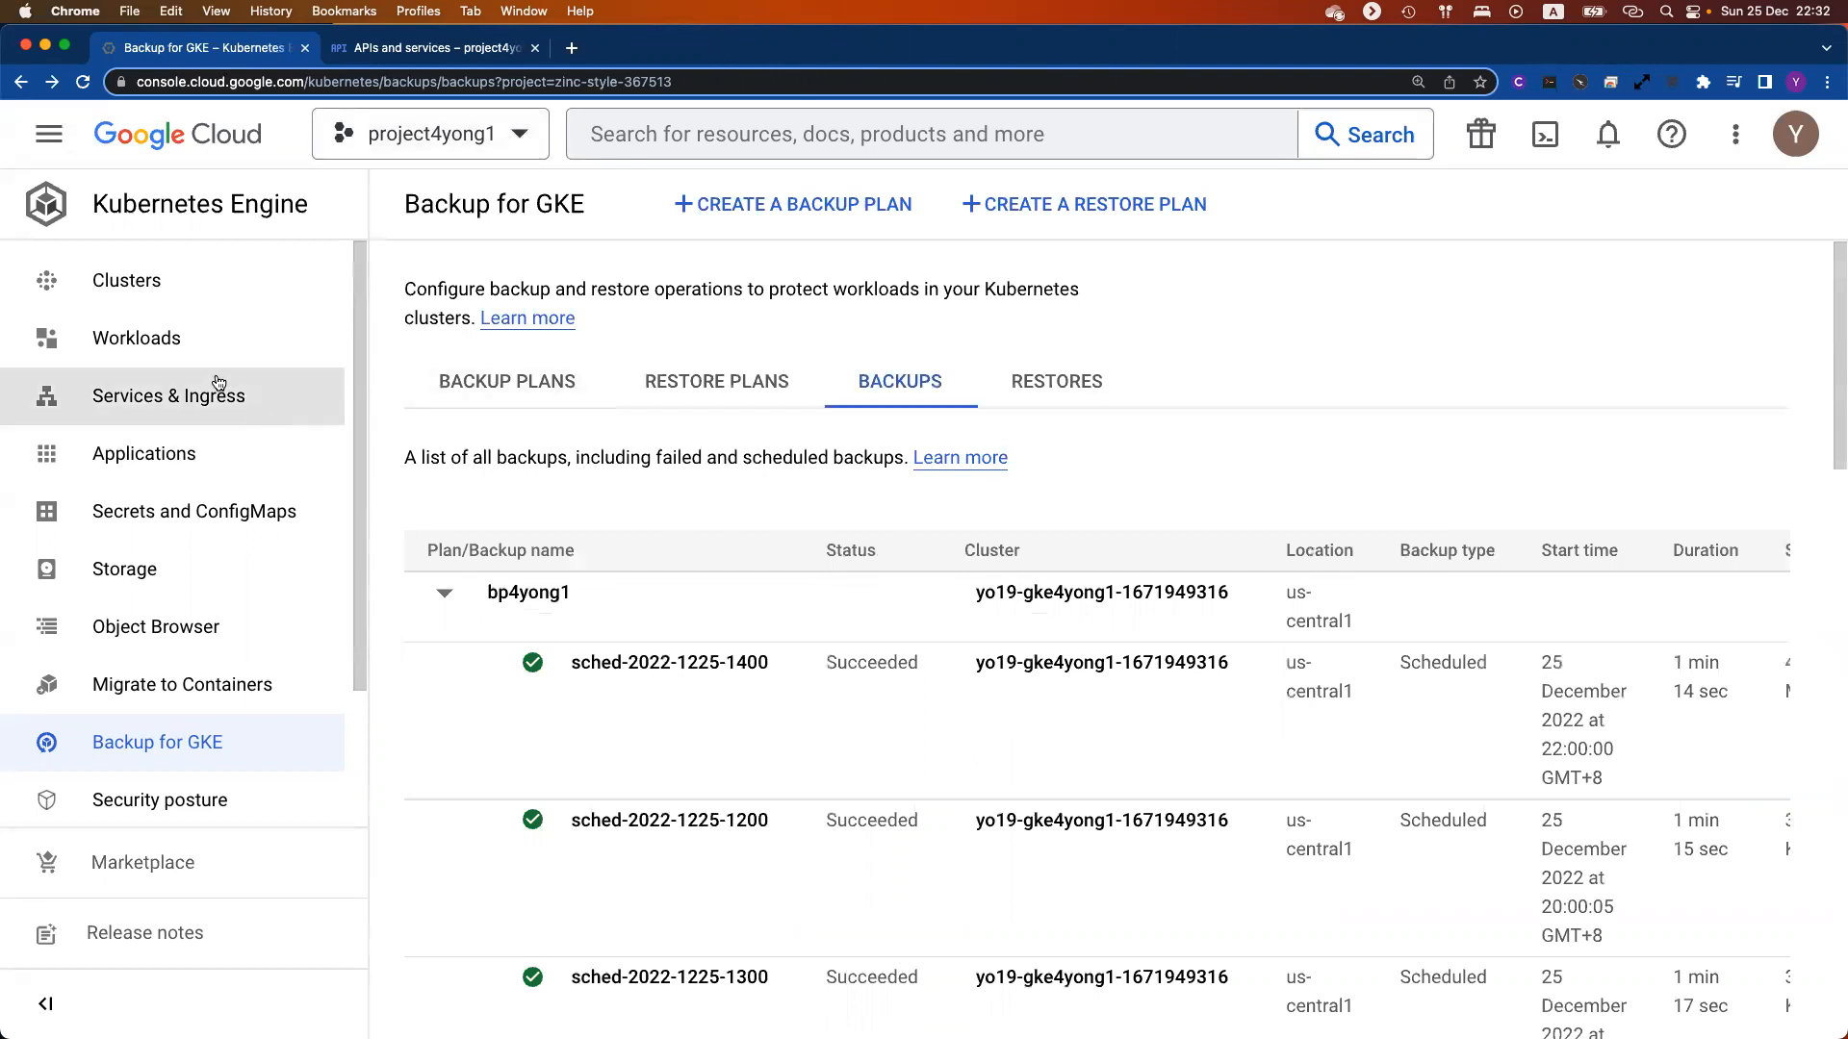
left_click(116, 280)
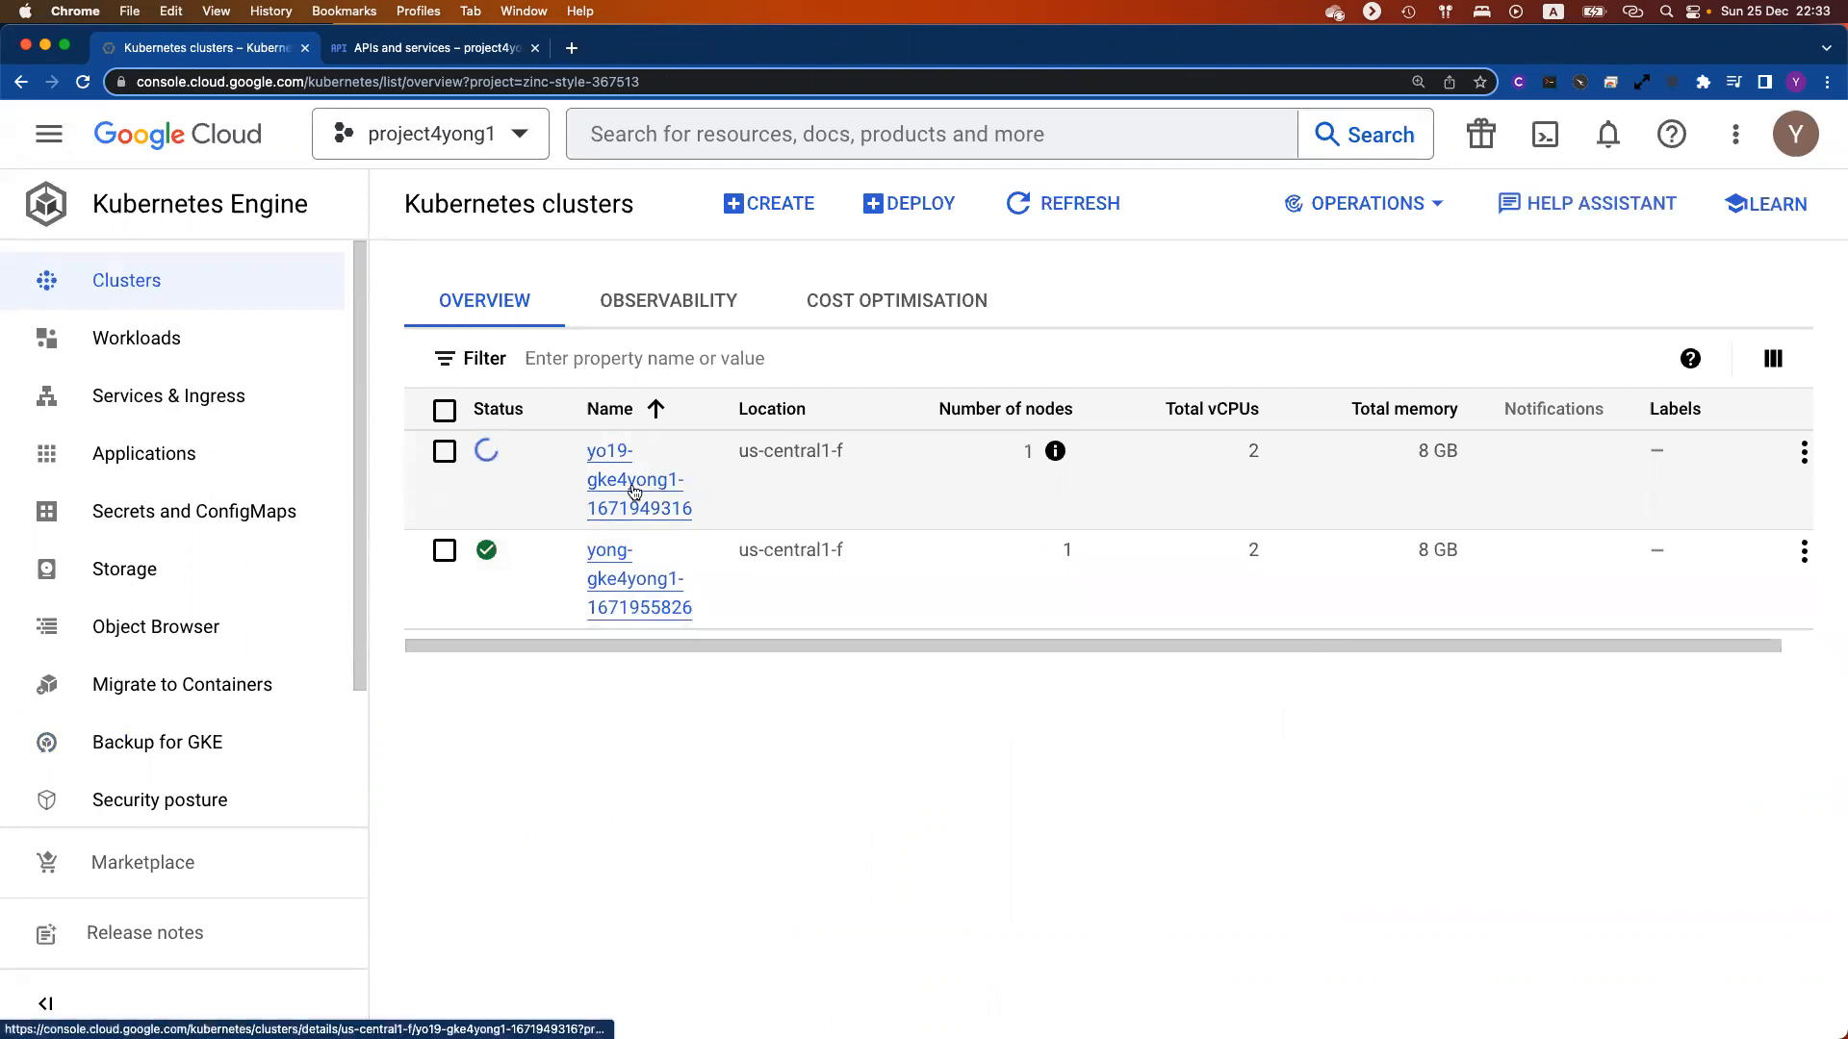
left_click(634, 491)
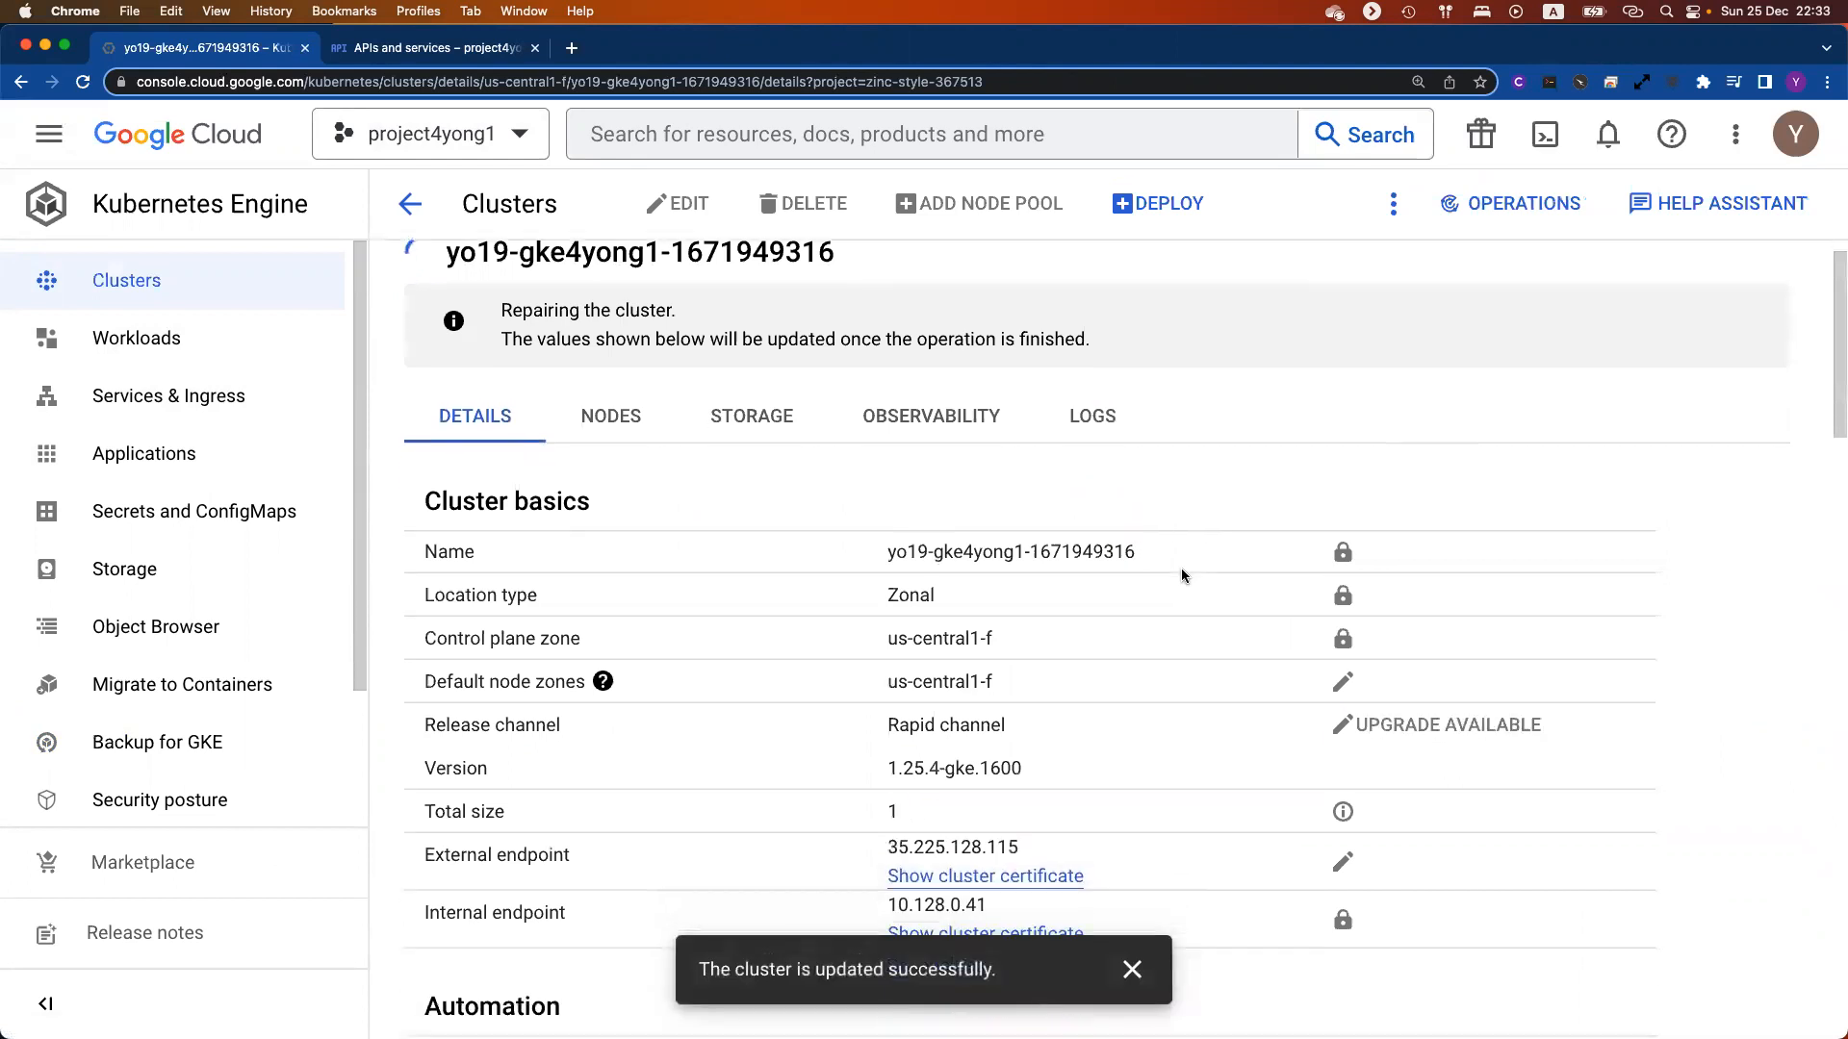
scroll(1182, 575, "down", 2)
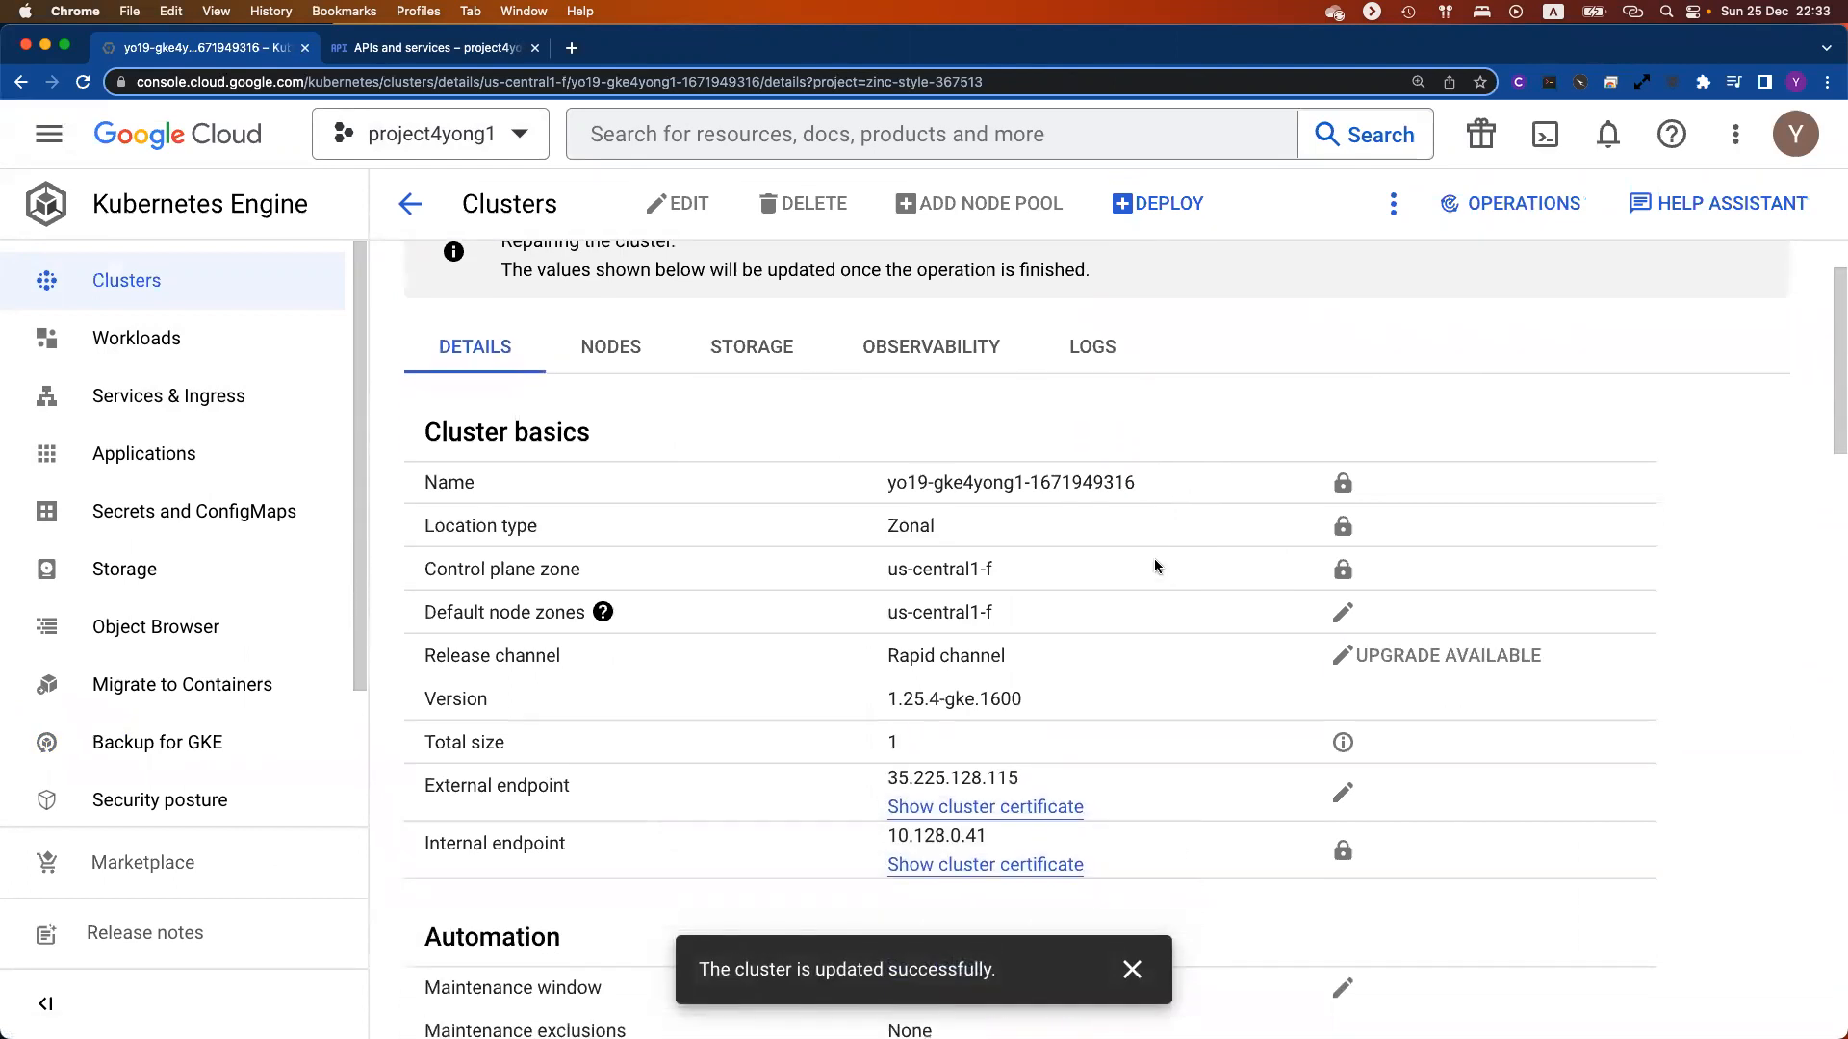
scroll(1154, 561, "down", 6)
scroll(1154, 565, "down", 4)
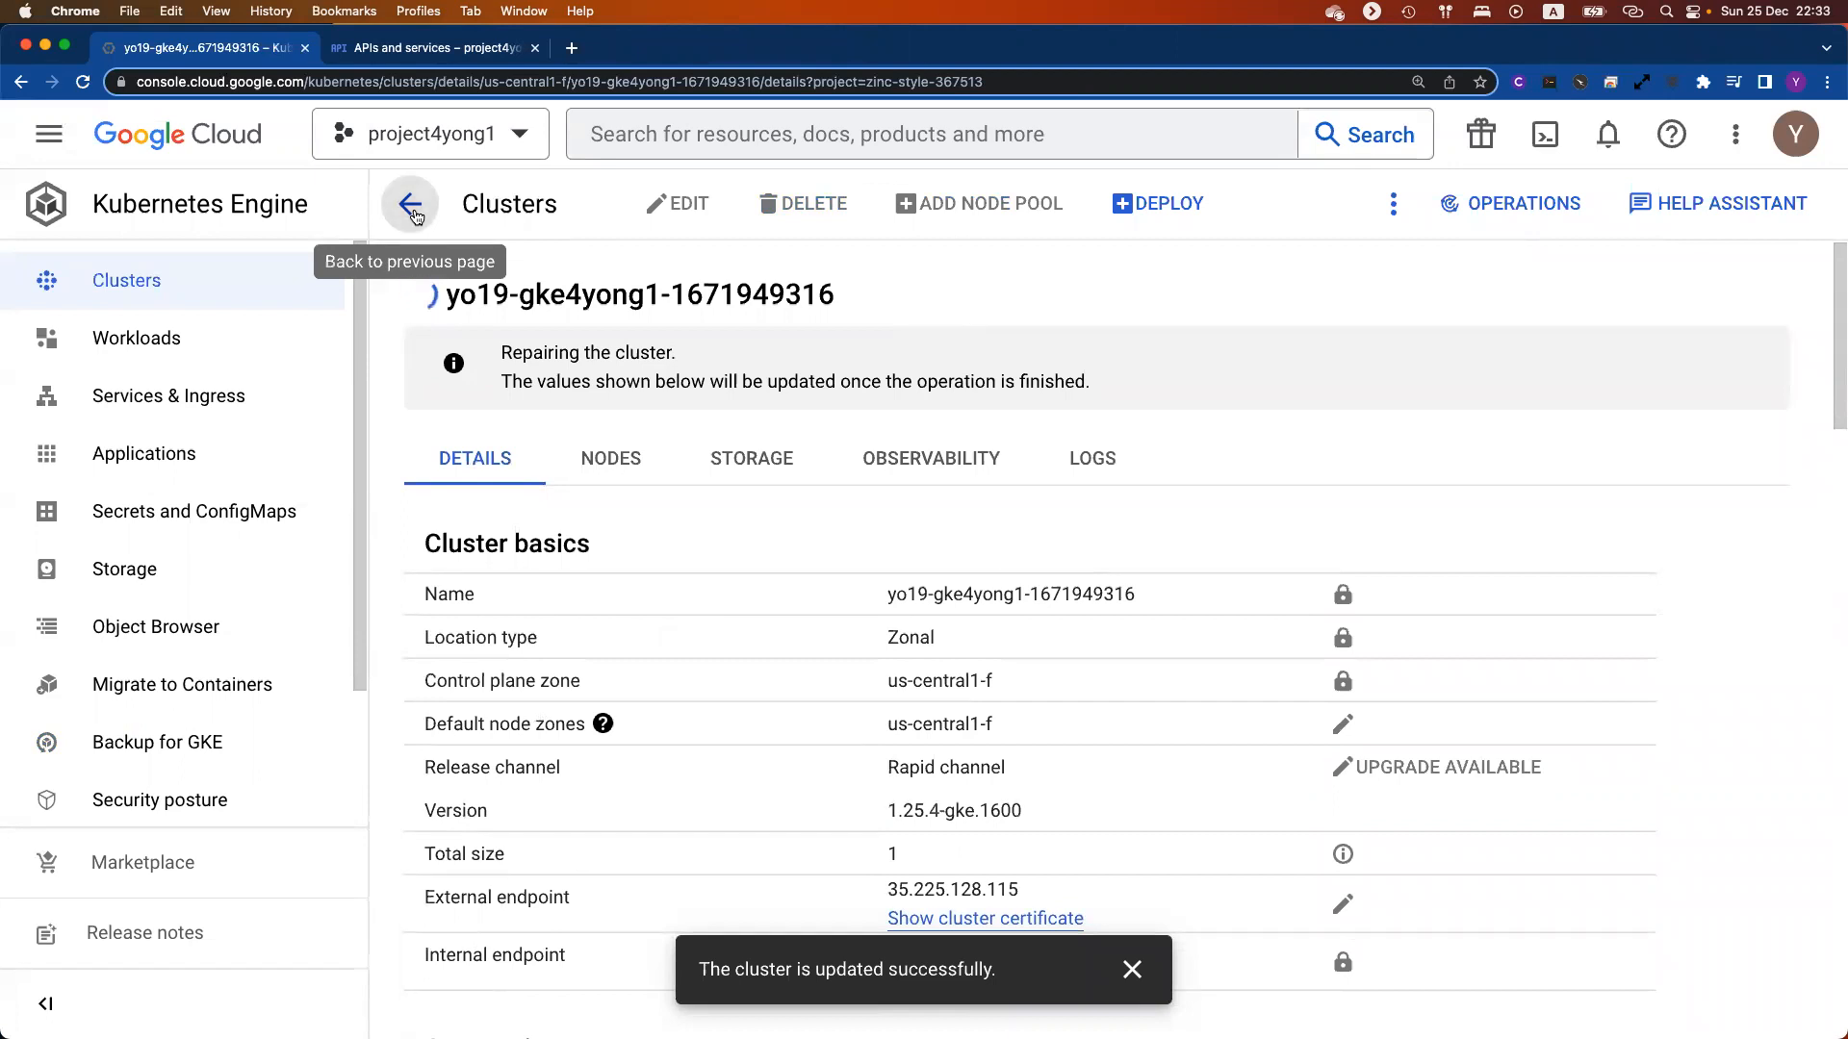
left_click_drag(497, 356, 1102, 387)
left_click(1111, 387)
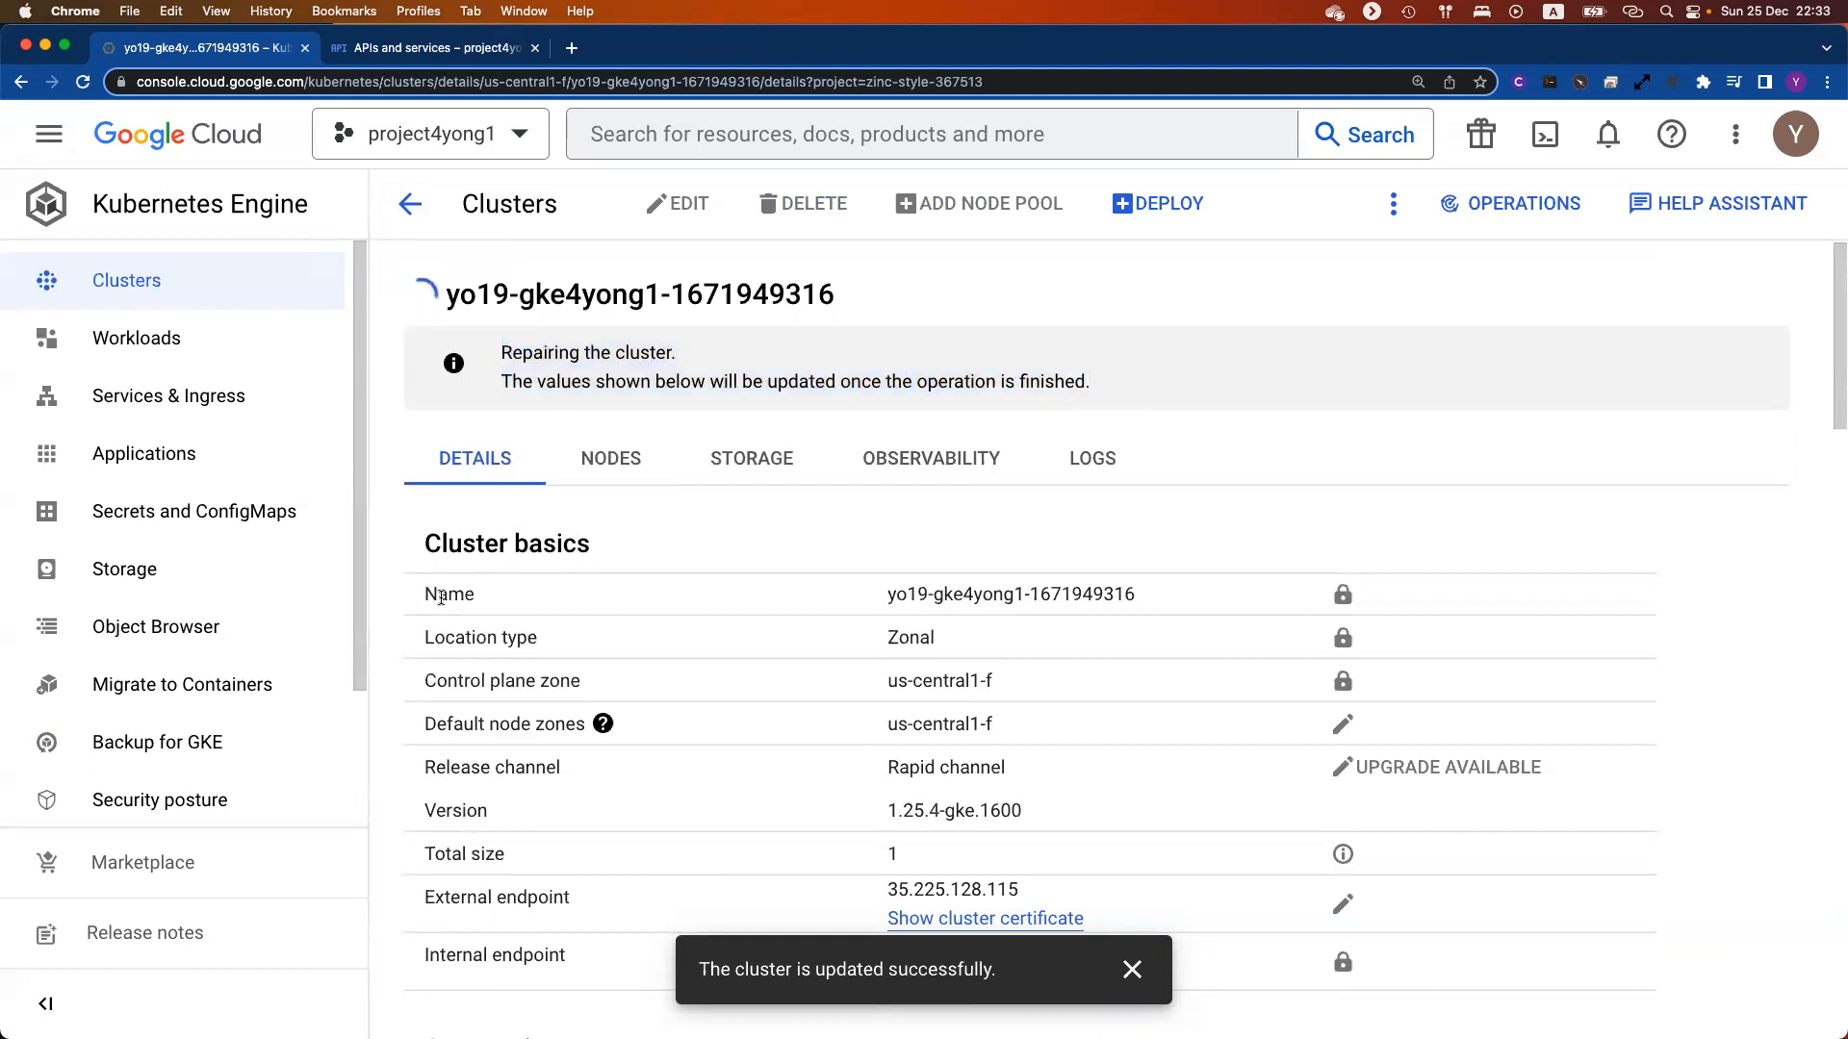
Step: Review the Backup for GKE restores, including their target clusters, start times and durations, and return to the list of backups
left_click(204, 749)
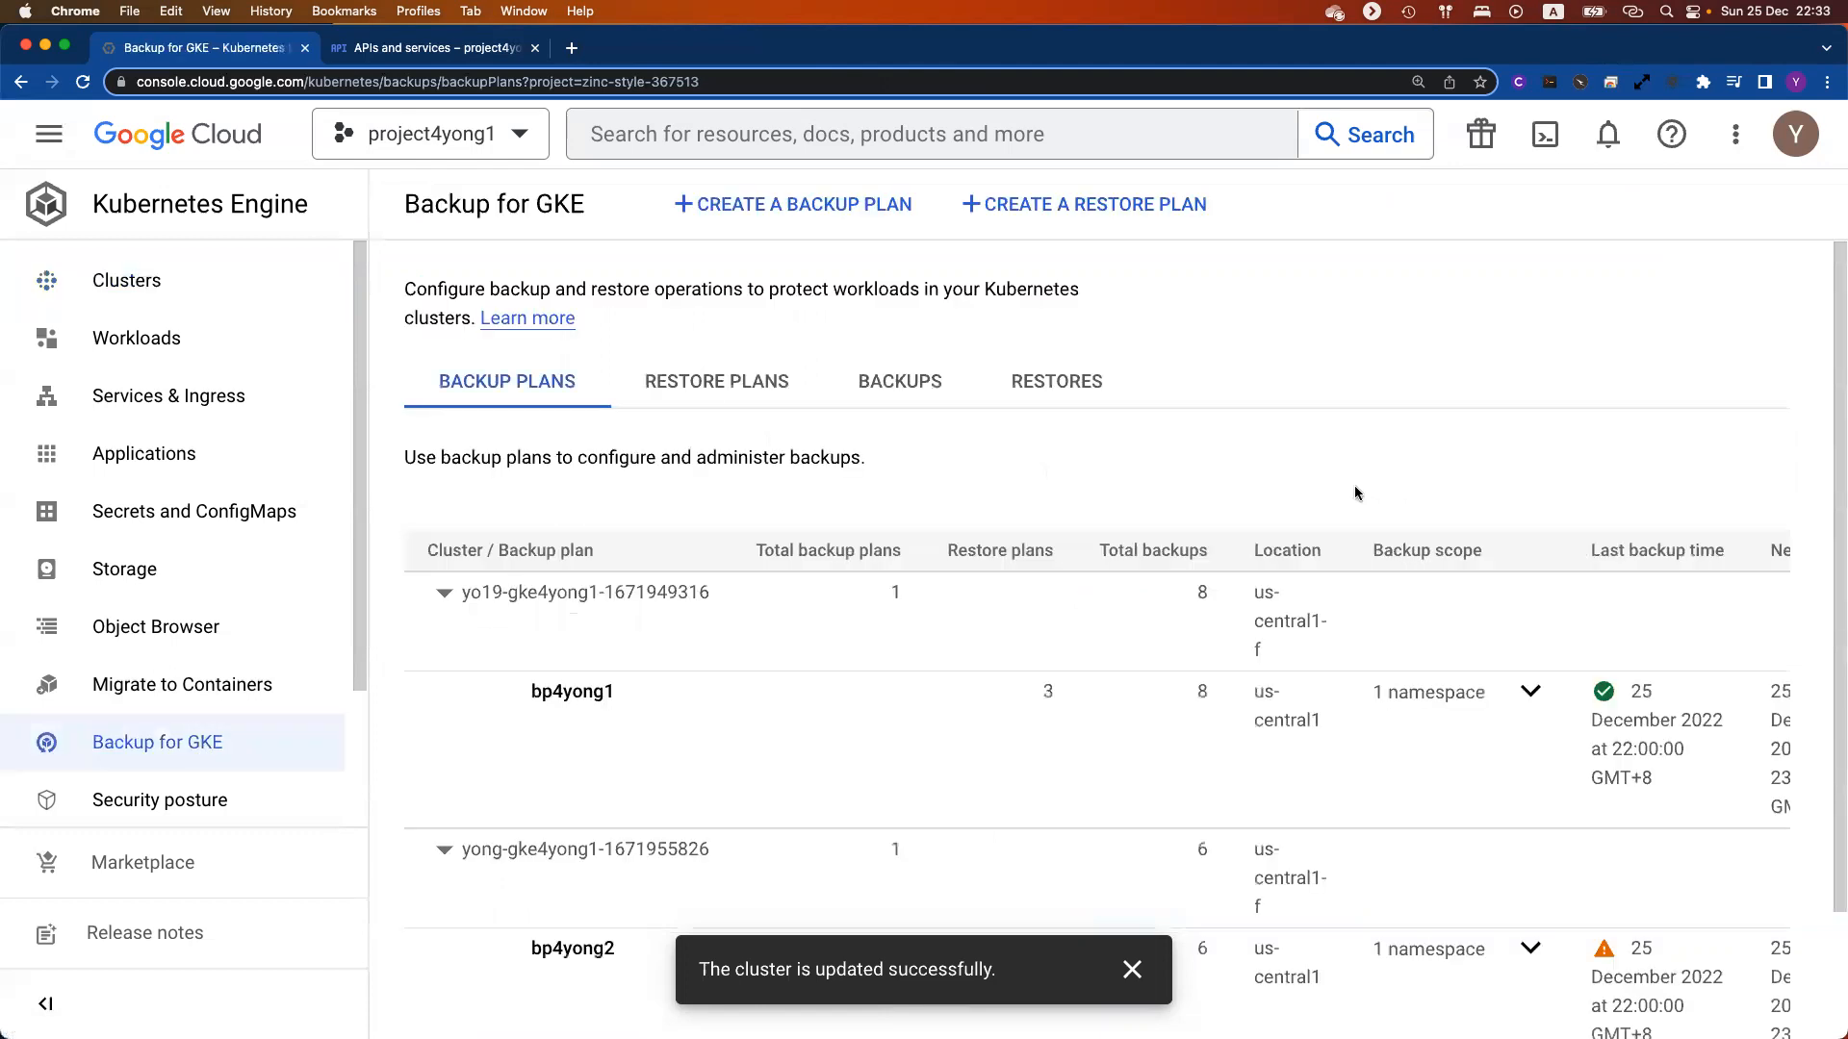
left_click(1054, 390)
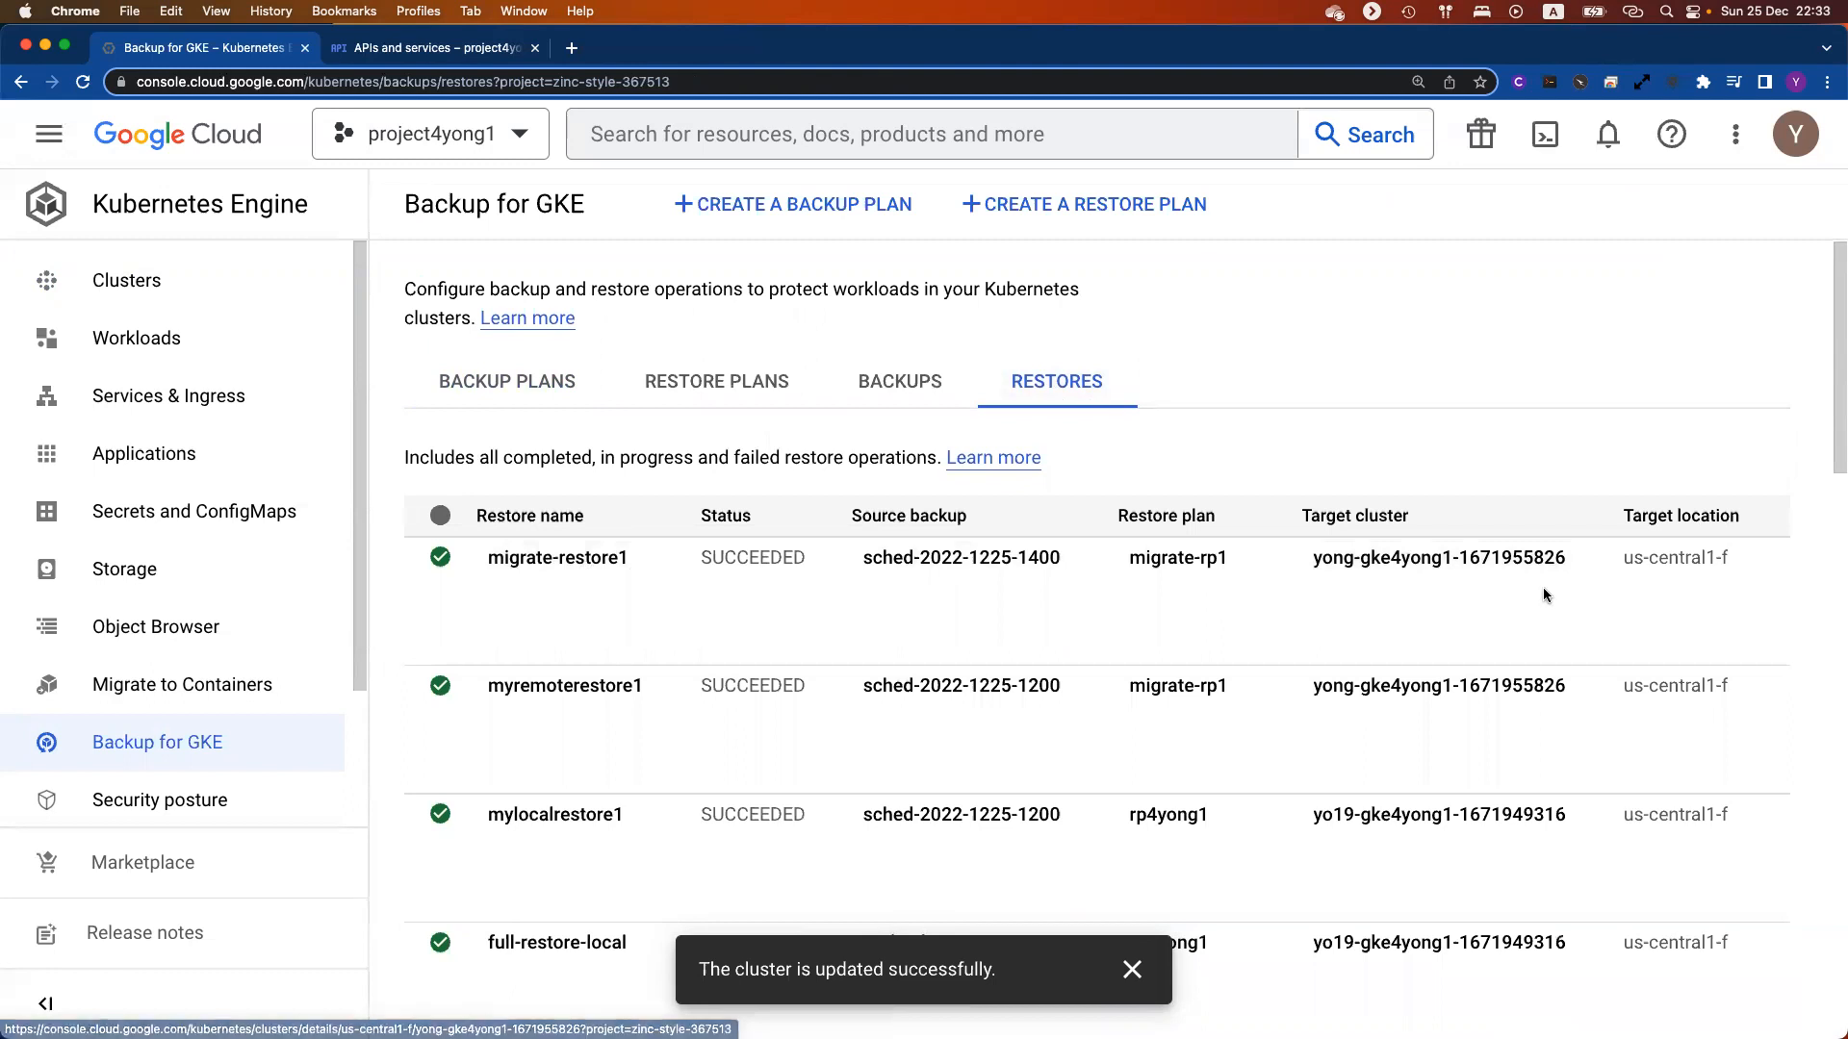
scroll(1520, 593, "right", 5)
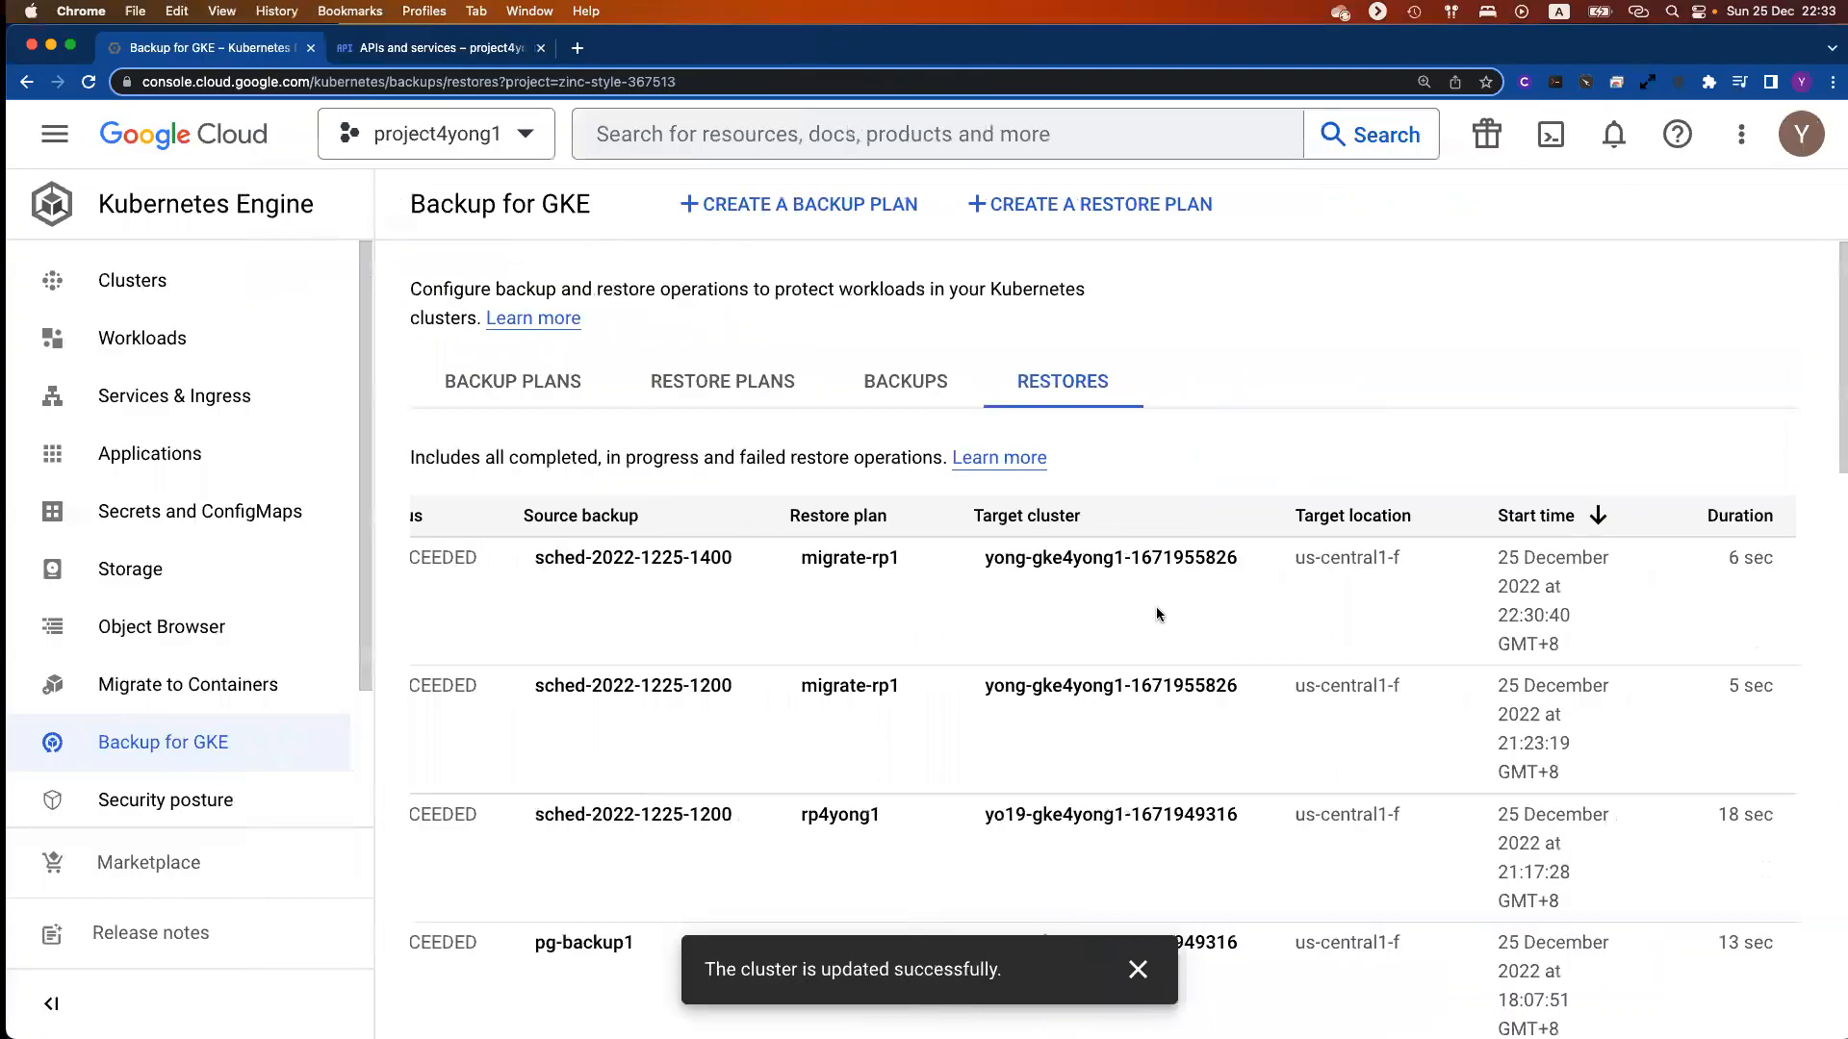
scroll(1158, 614, "left", 5)
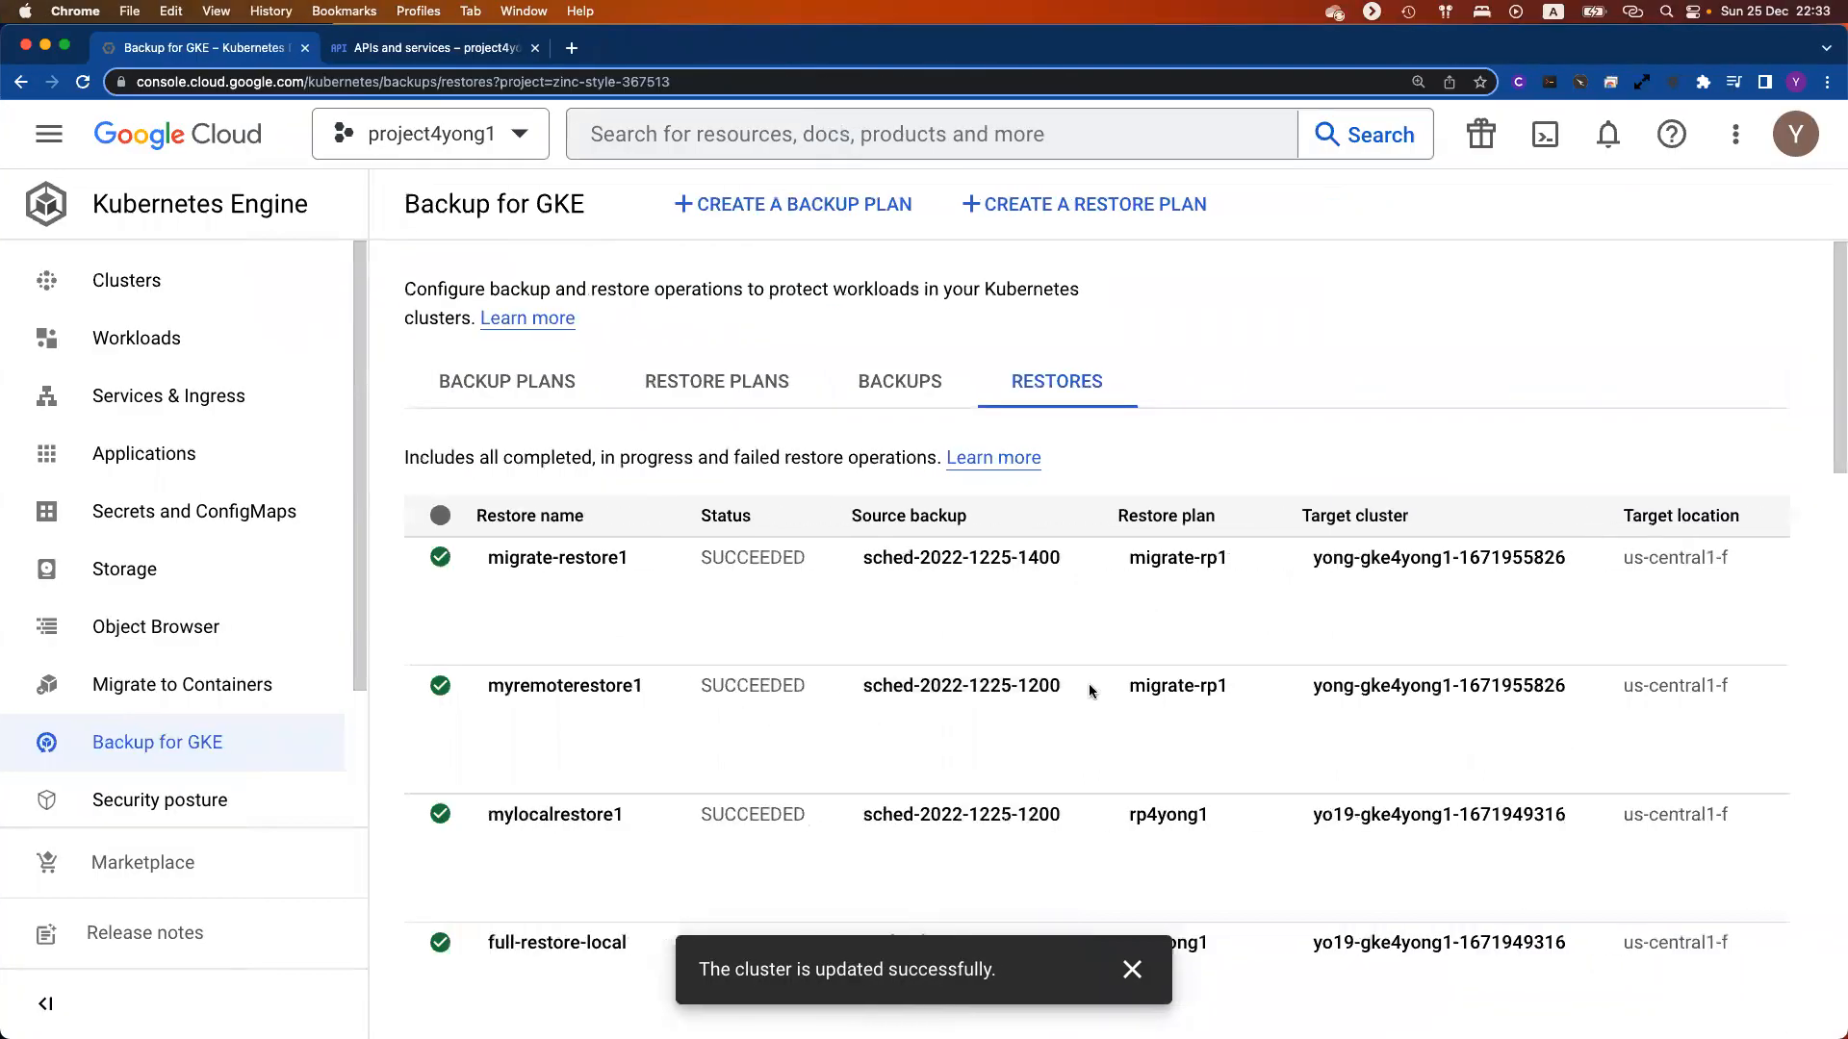
scroll(1347, 683, "down", 4)
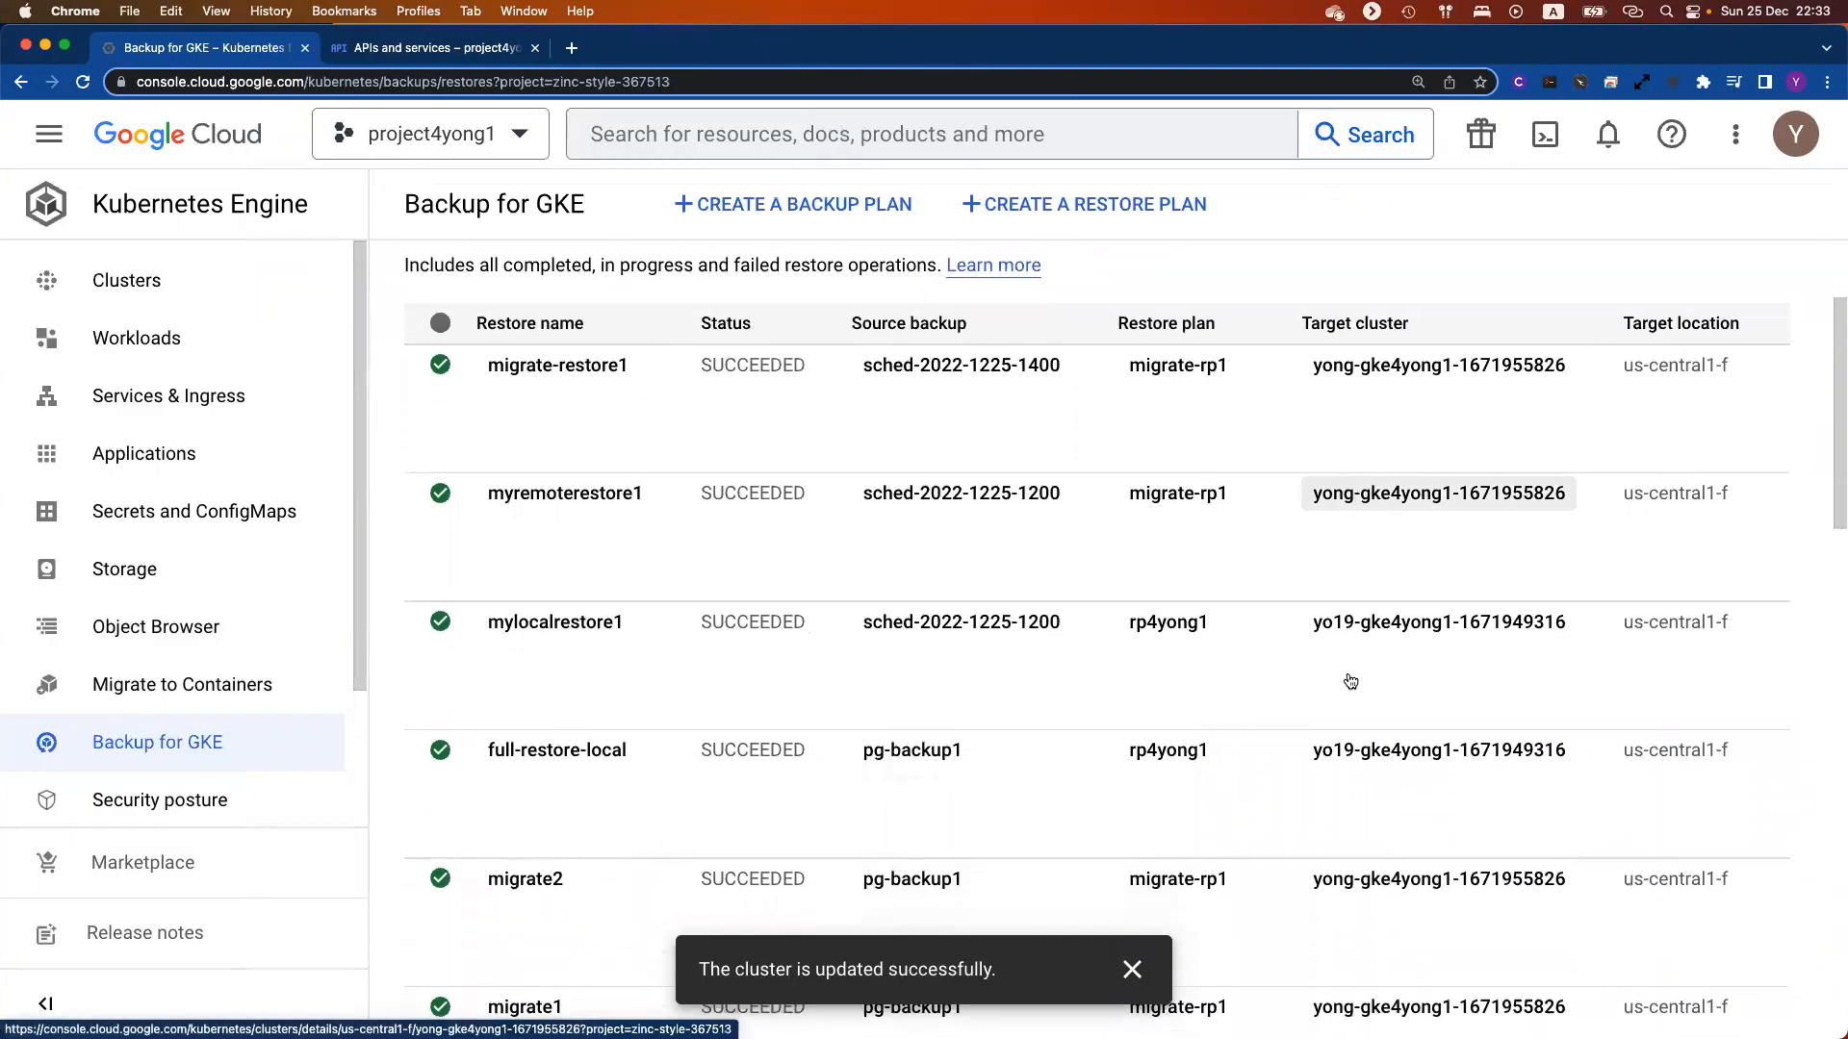
scroll(1350, 681, "down", 3)
scroll(1350, 681, "up", 5)
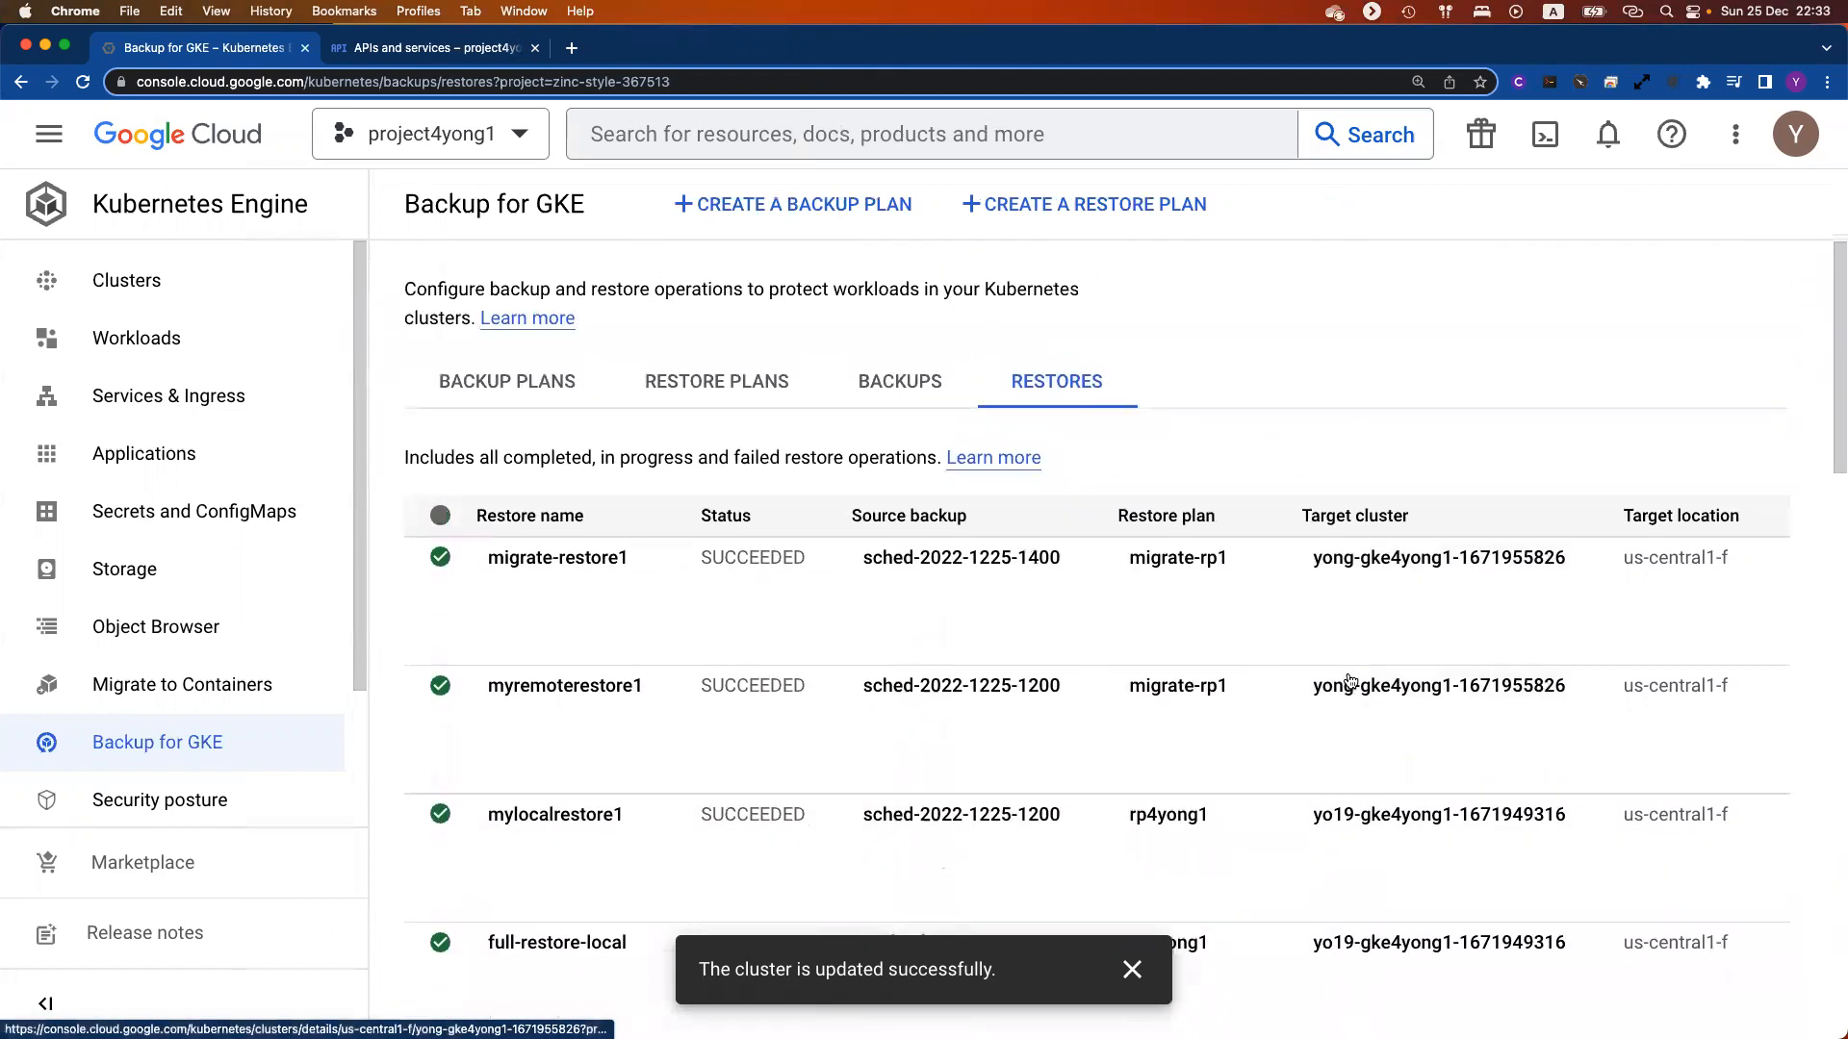
left_click_drag(635, 562, 520, 568)
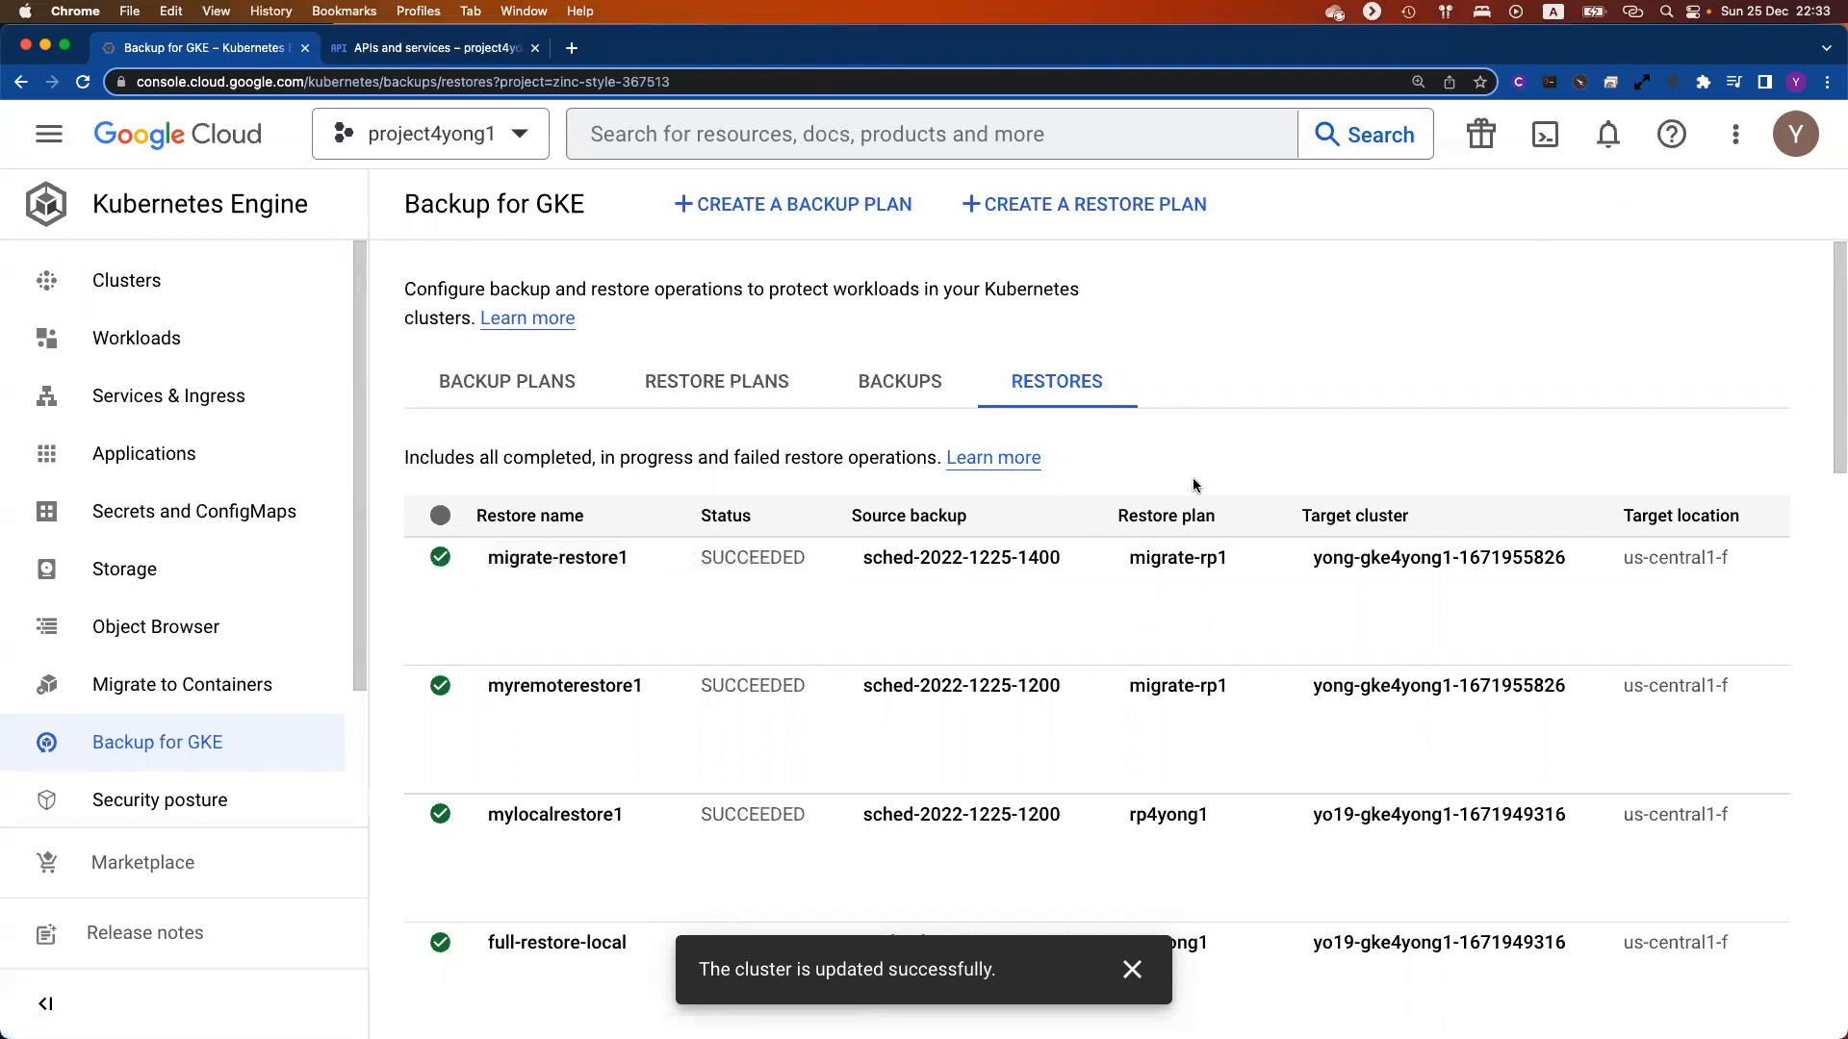
left_click(902, 378)
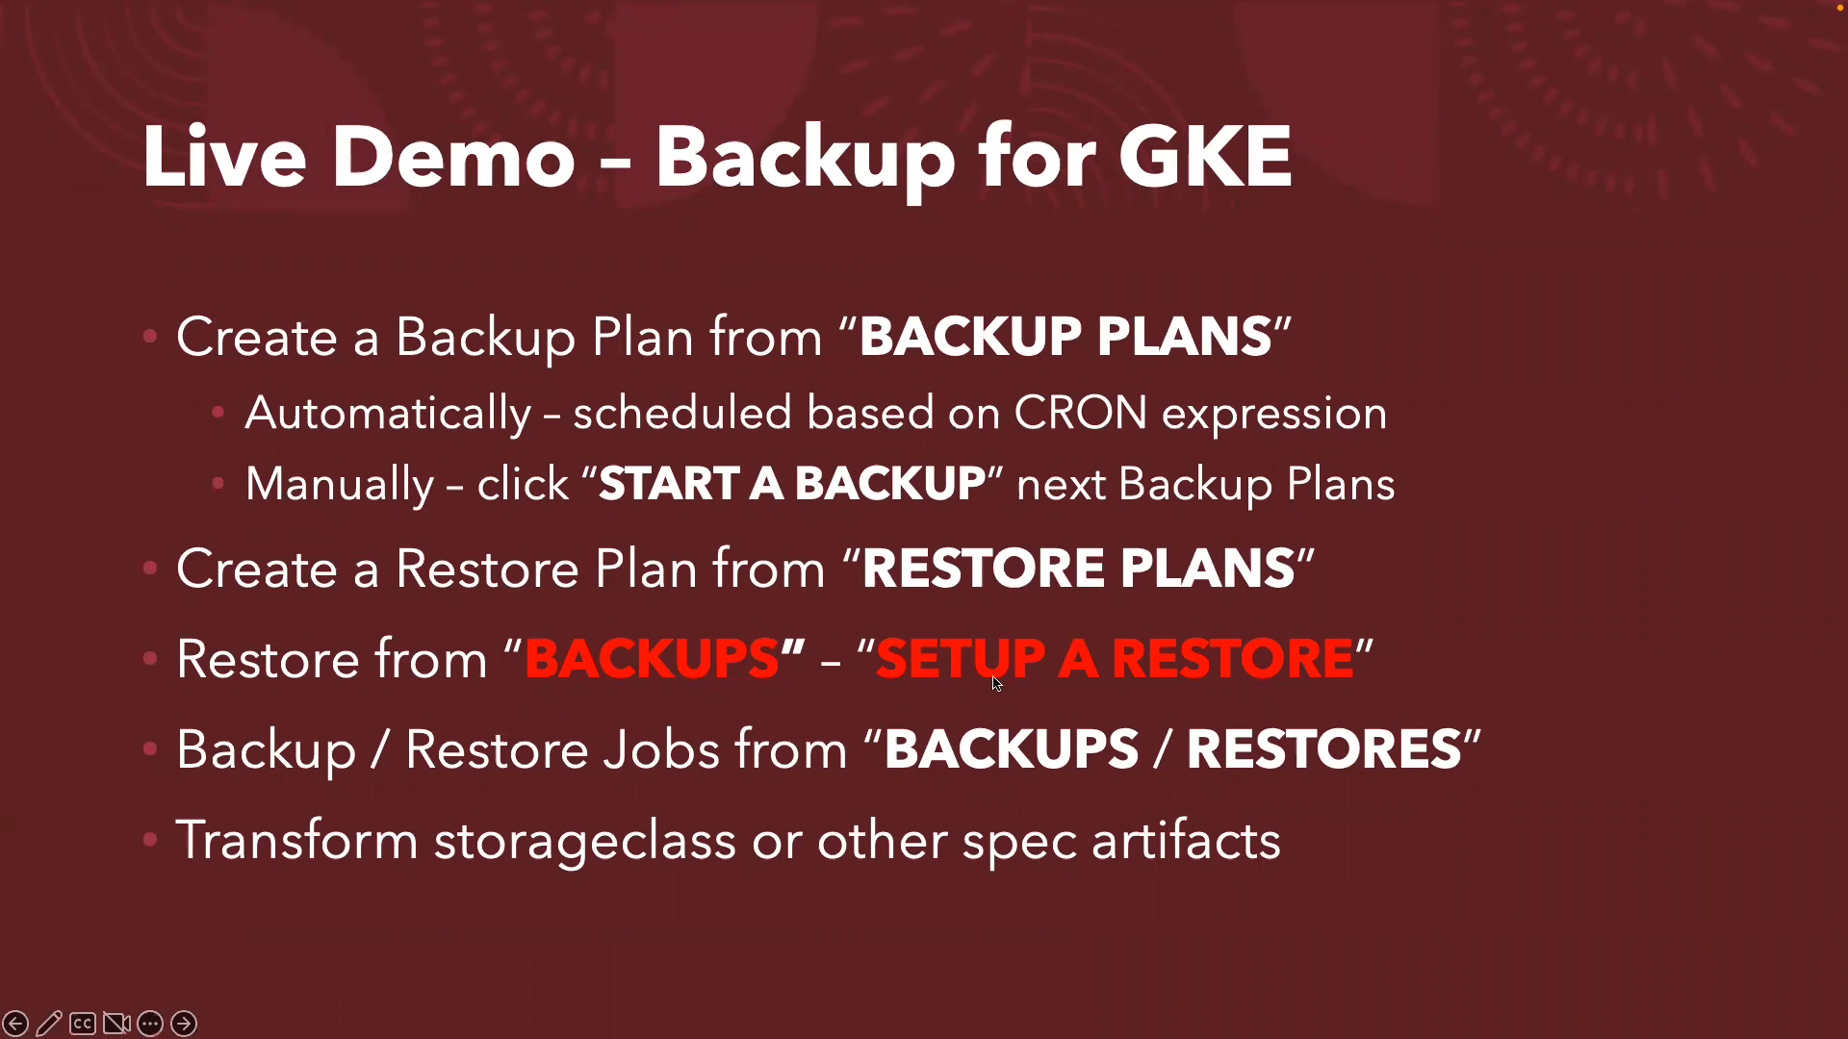
left_click(1519, 691)
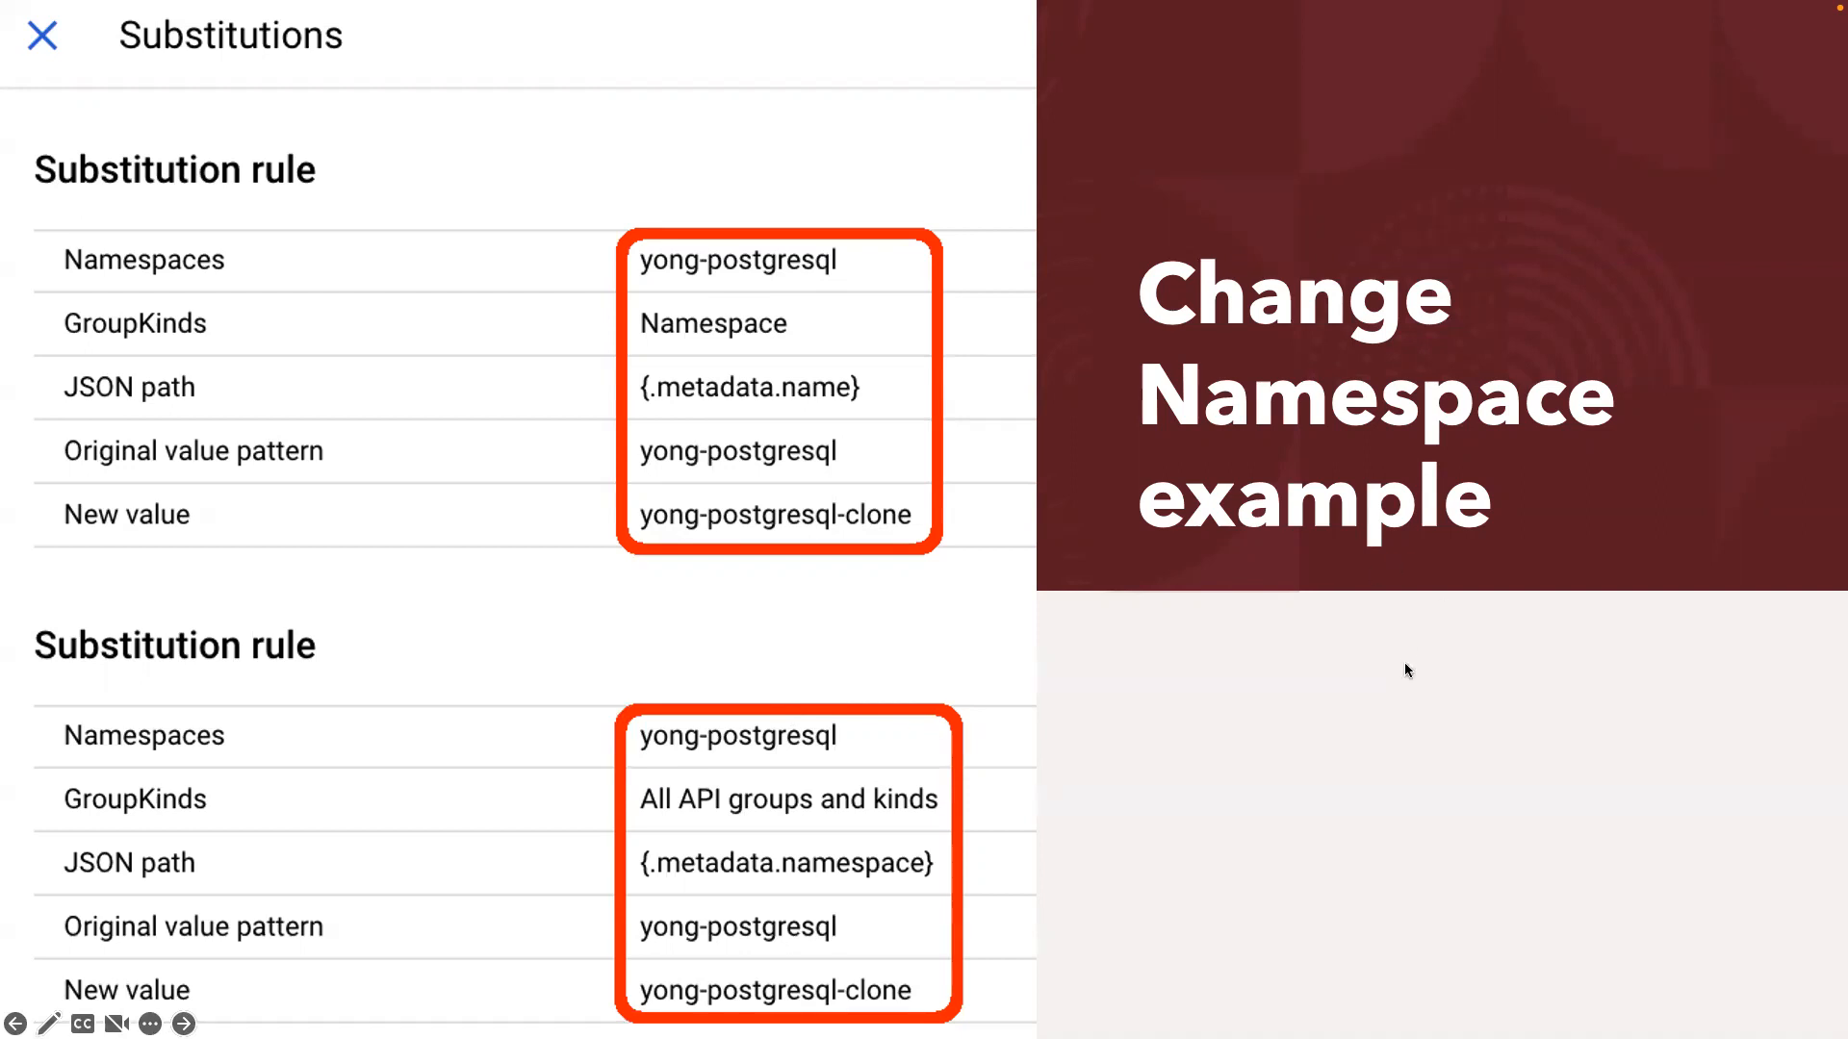
key("Right")
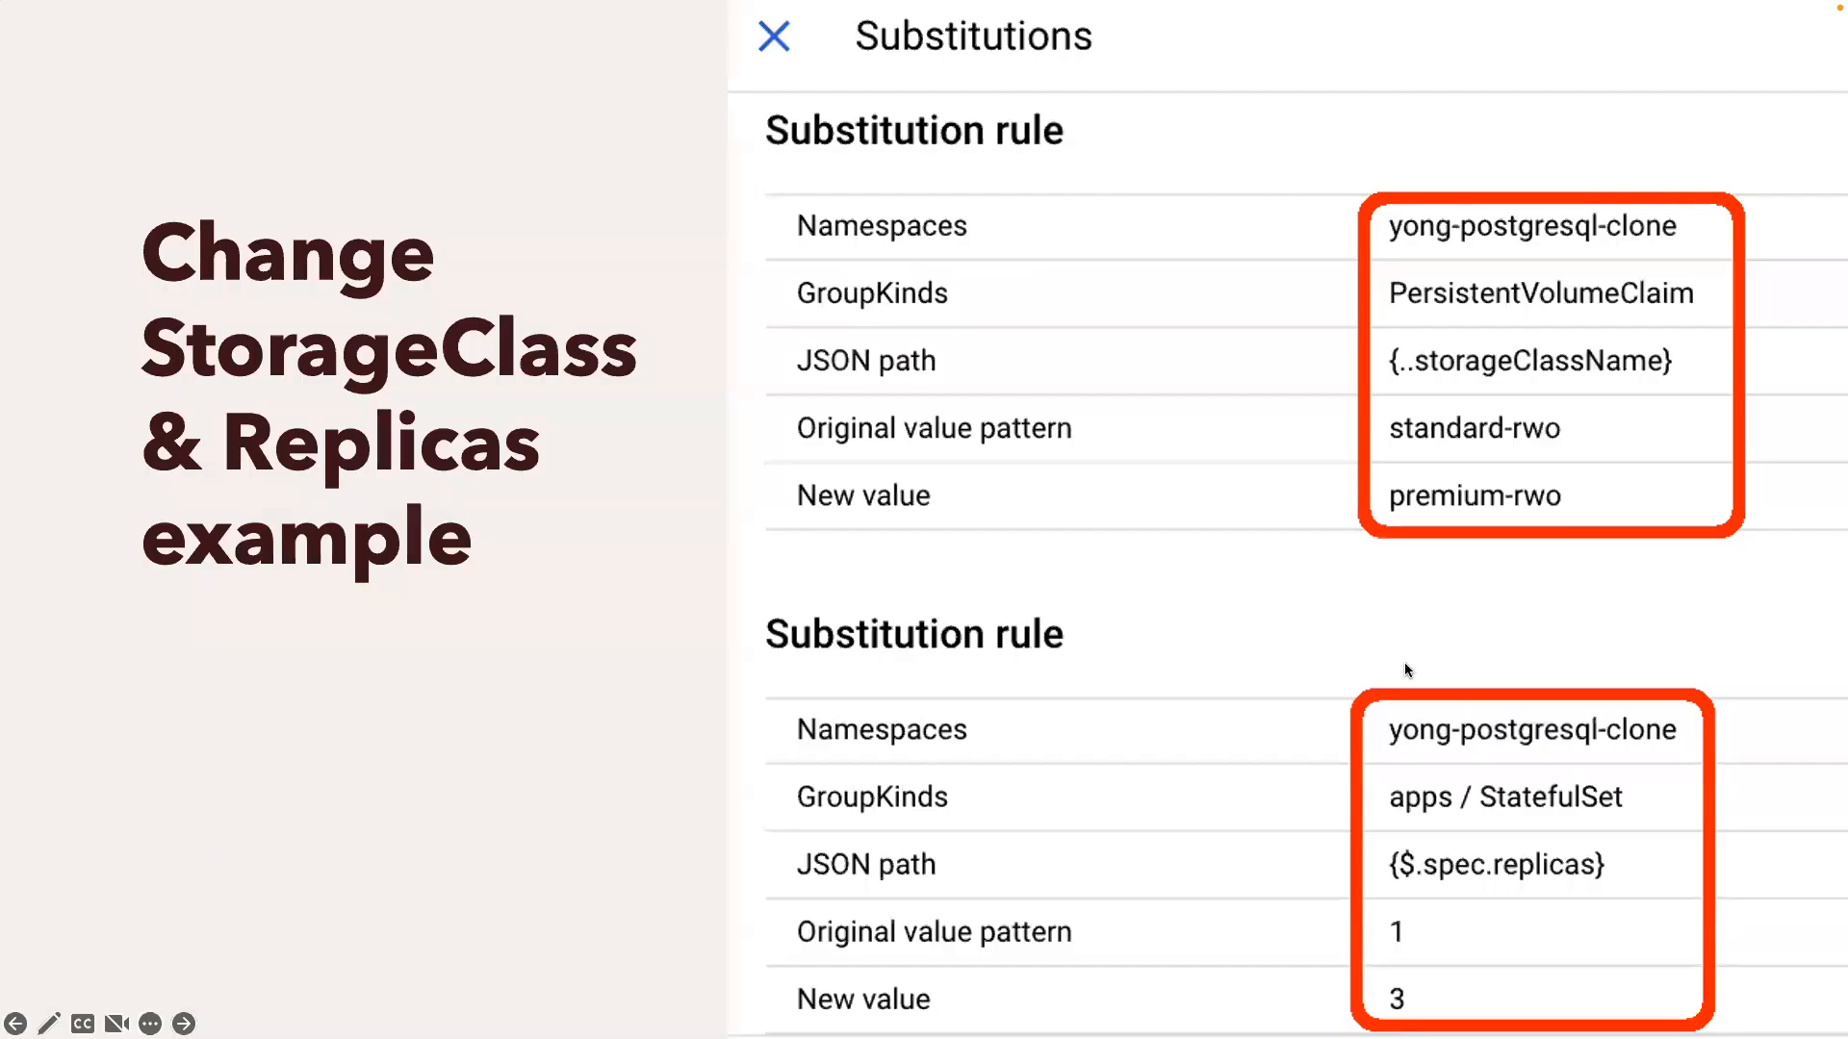